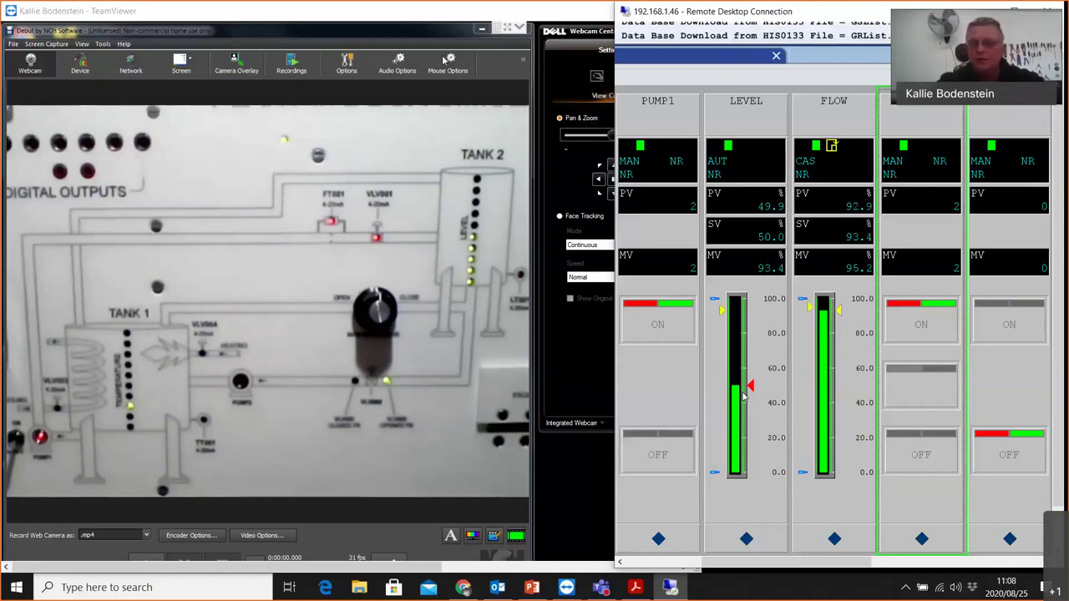
# - Switch PUMP2 on to drain Tank 2, and switch both VLV002 and PUMP2 off
pyautogui.click(1013, 332)
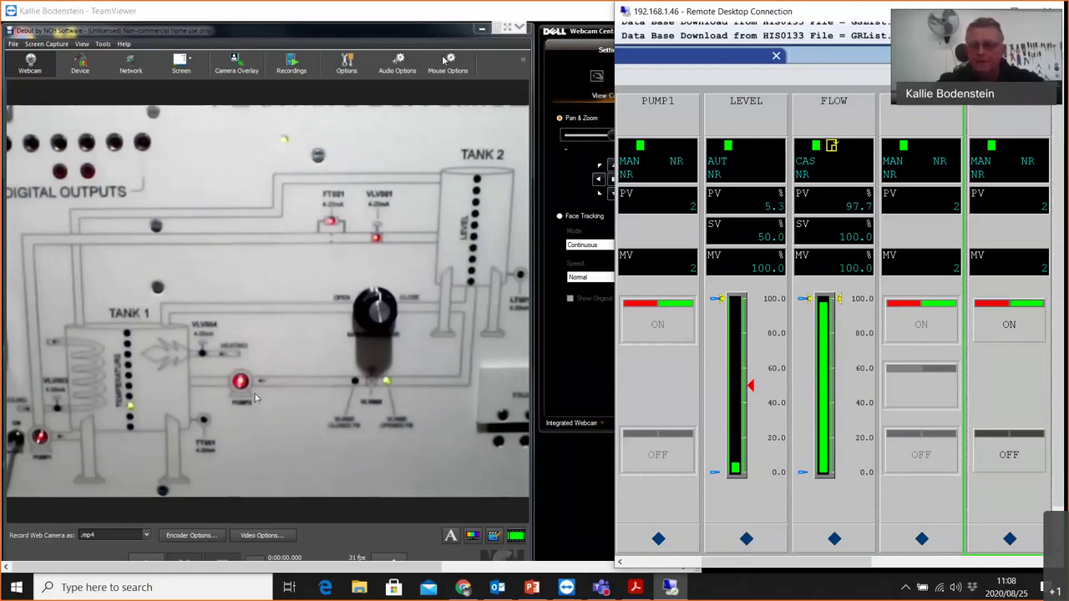
pyautogui.click(918, 458)
pyautogui.click(987, 456)
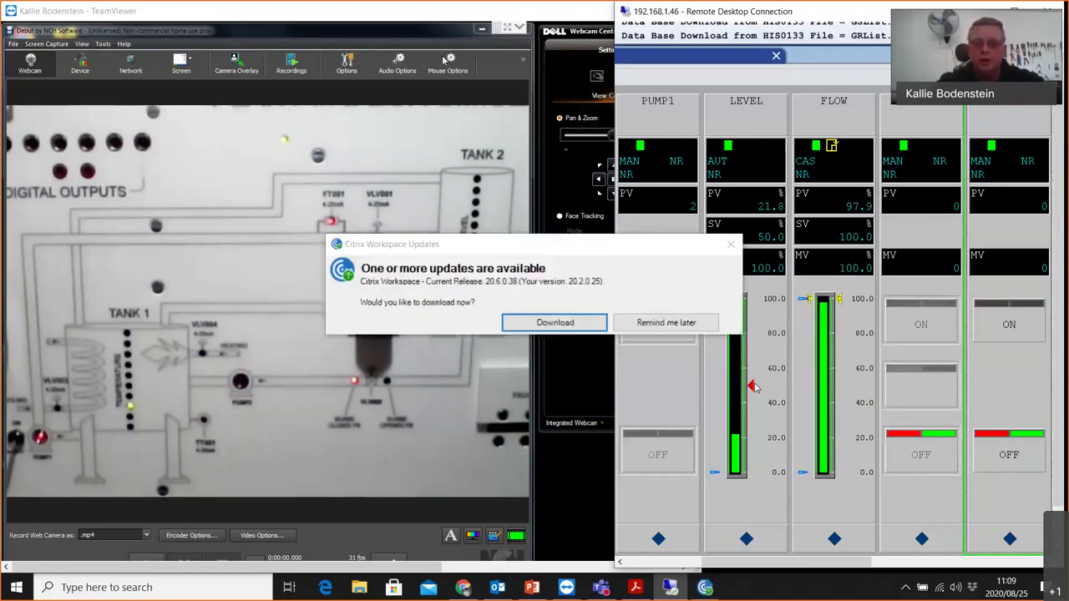
# - Postpone the Citrix Workspace update and dismiss the security notification about the unapproved file
pyautogui.click(687, 324)
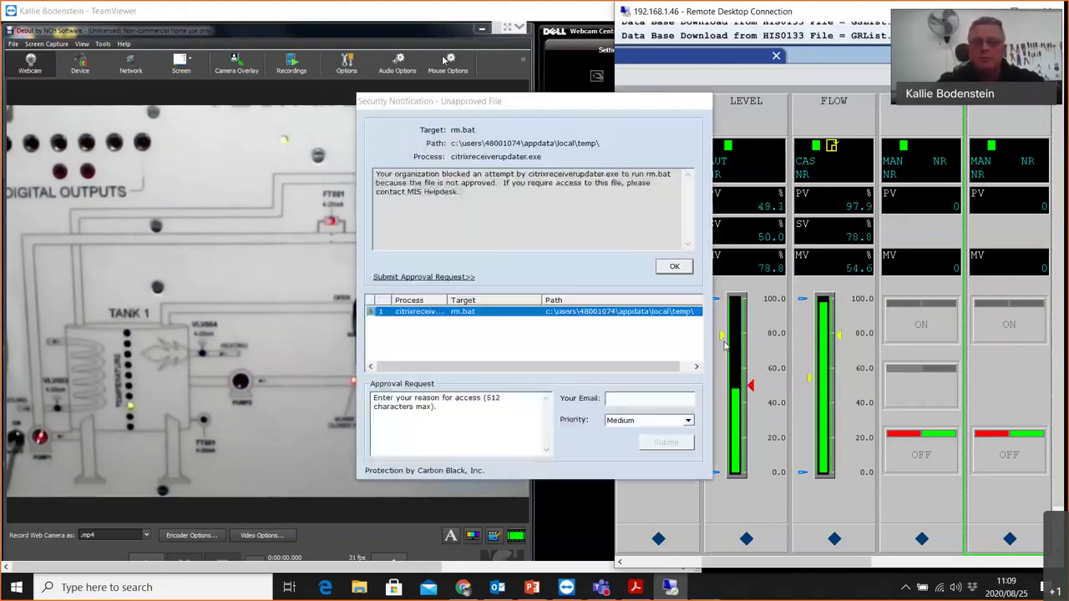
pyautogui.click(674, 267)
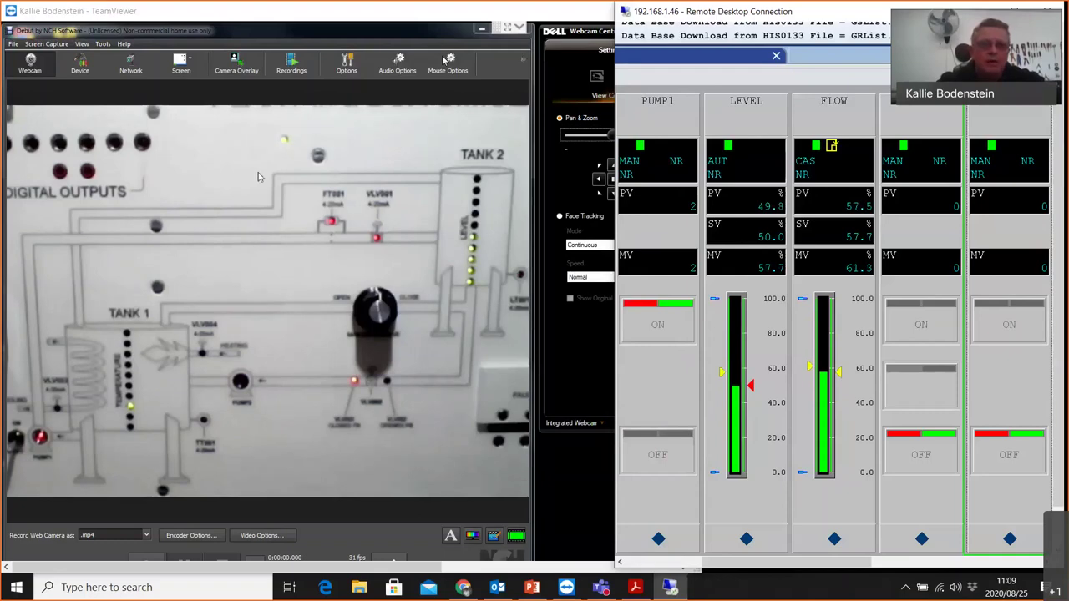
# - Set the Debut webcam source to Webcam C170 to show the controller hardware
pyautogui.click(349, 70)
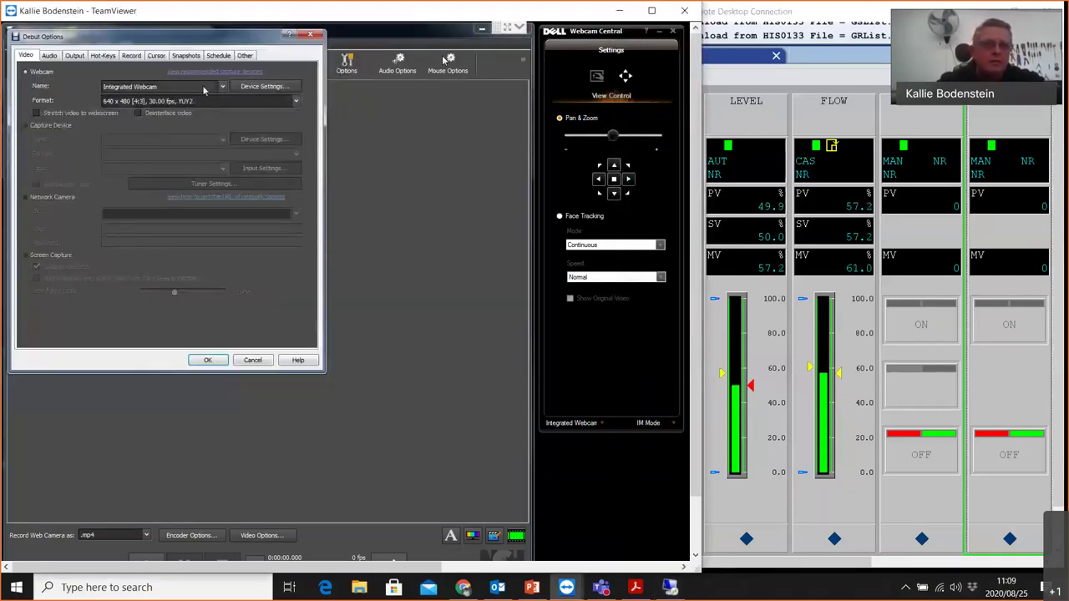
pyautogui.click(209, 87)
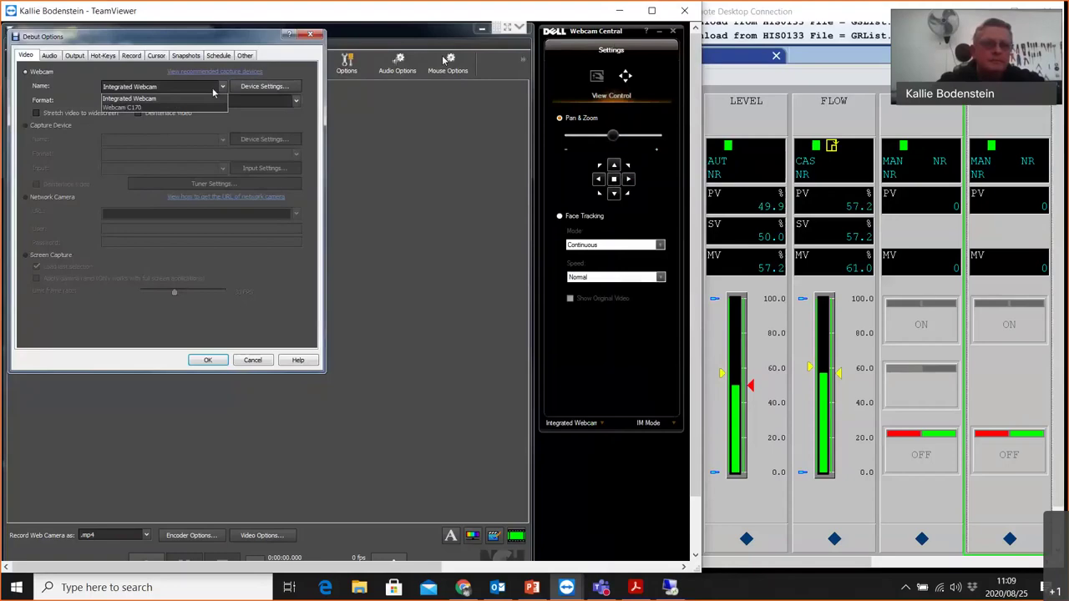
pyautogui.click(144, 110)
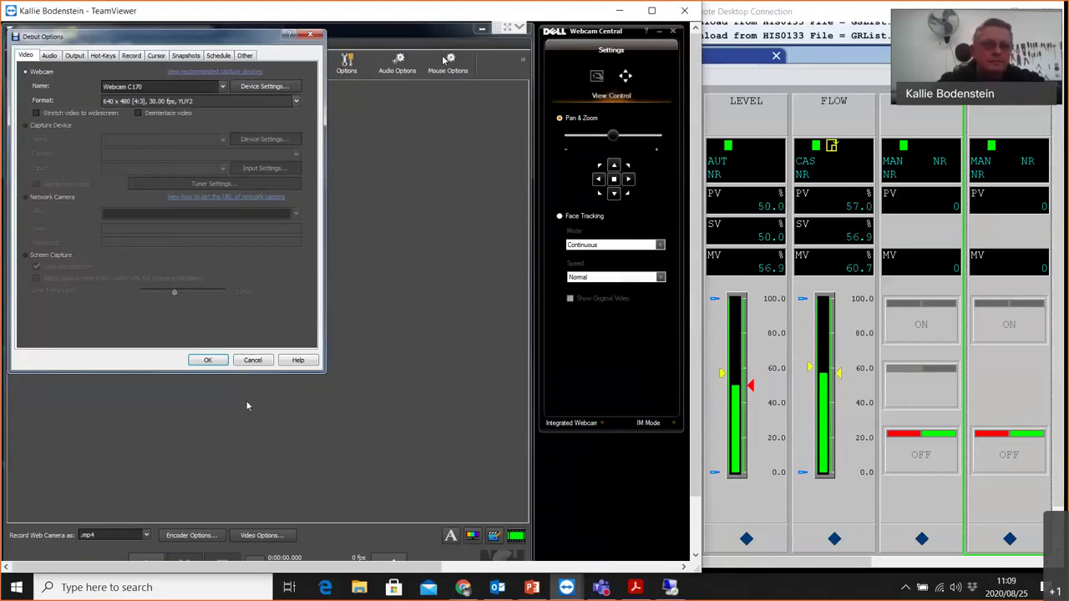
pyautogui.click(208, 360)
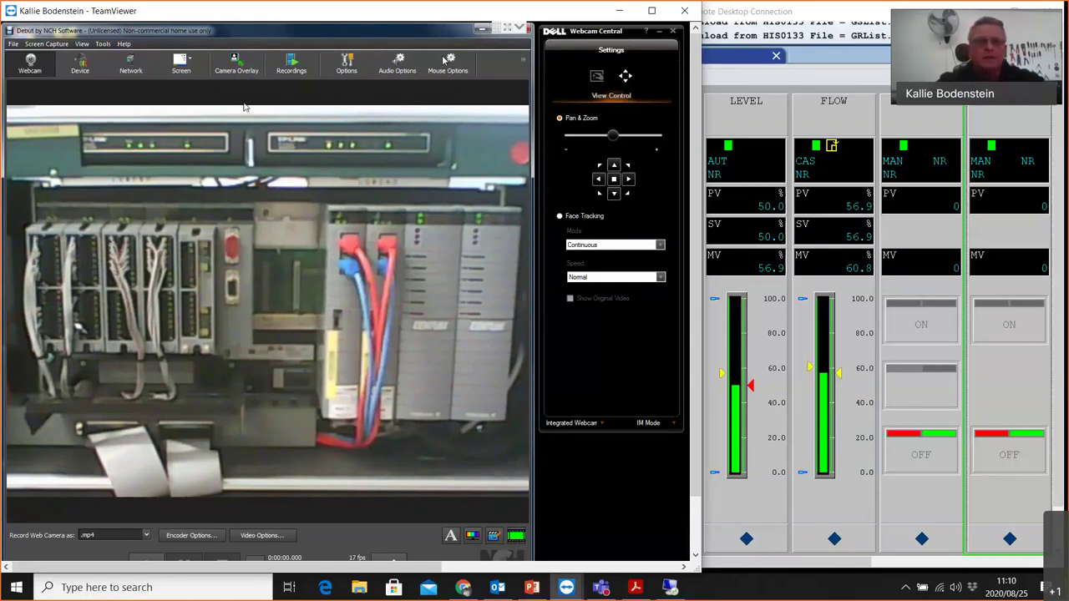
# - Set the Debut webcam source back to Integrated Webcam
pyautogui.click(347, 72)
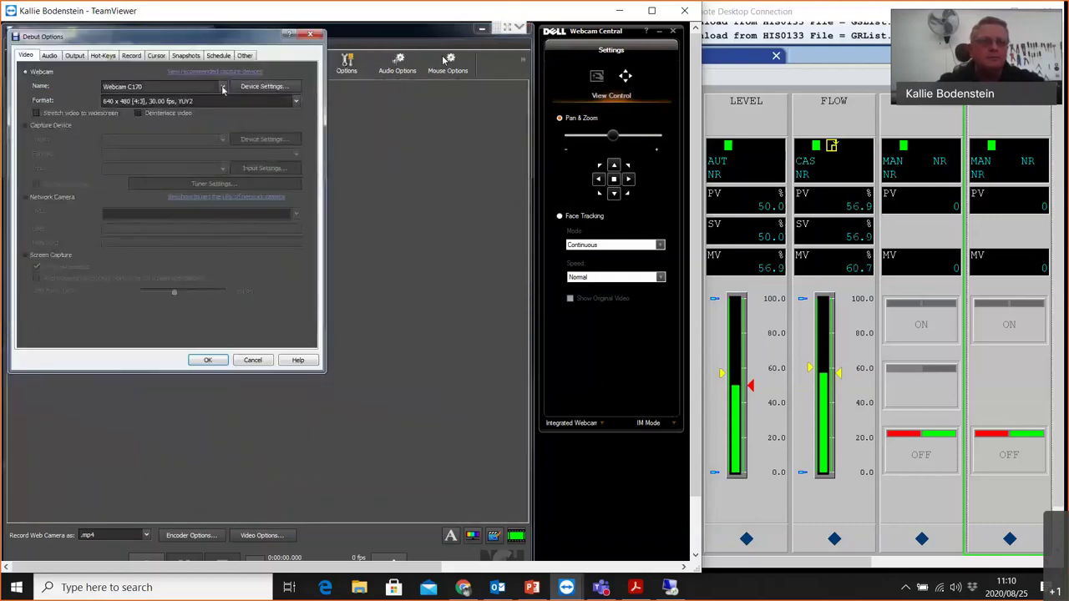
pyautogui.click(223, 86)
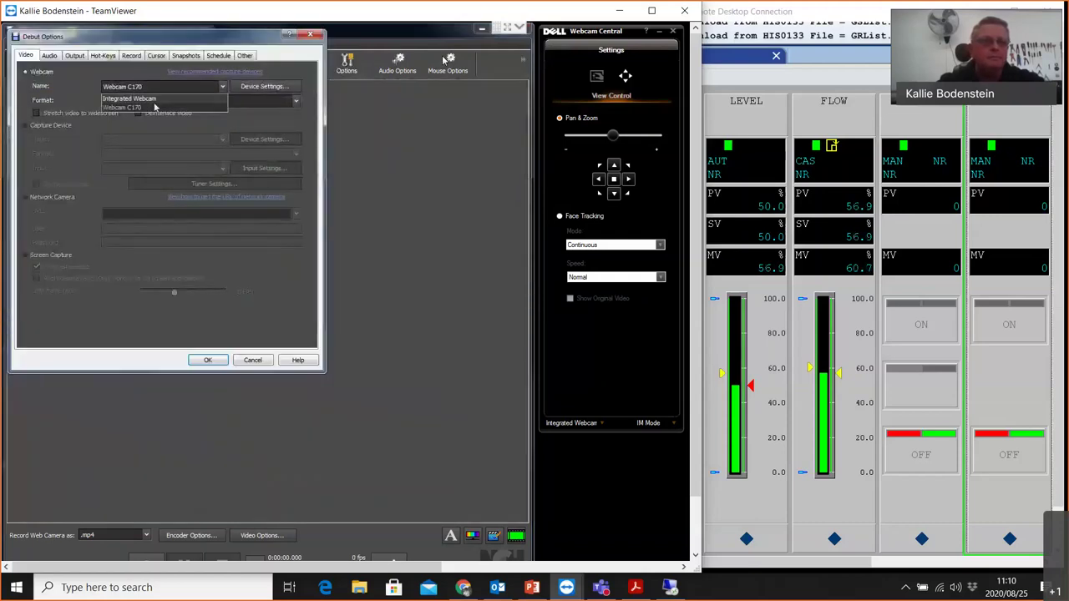
pyautogui.click(150, 99)
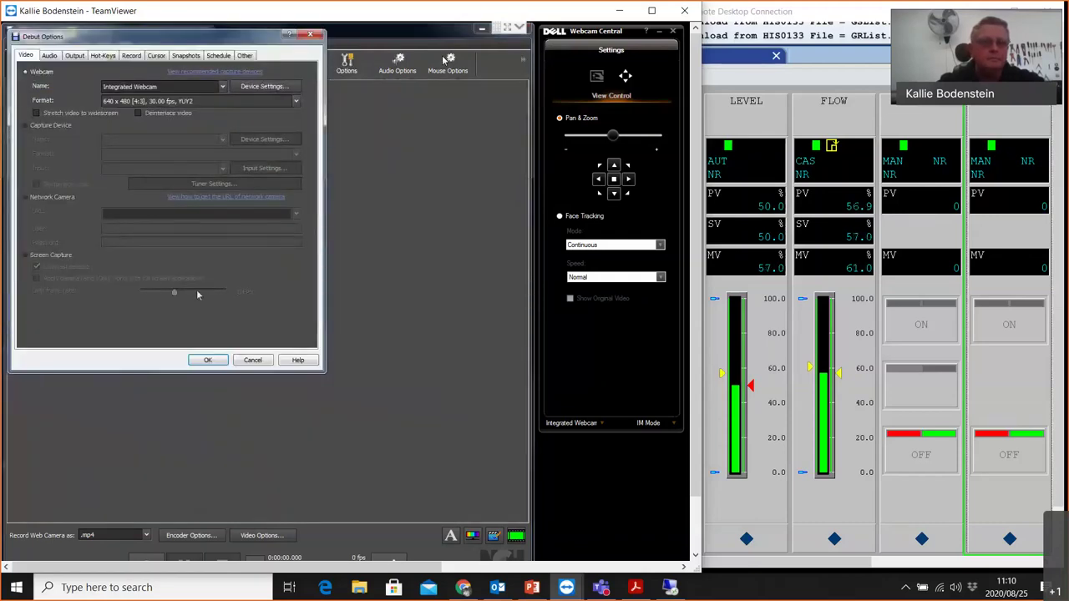
pyautogui.click(208, 360)
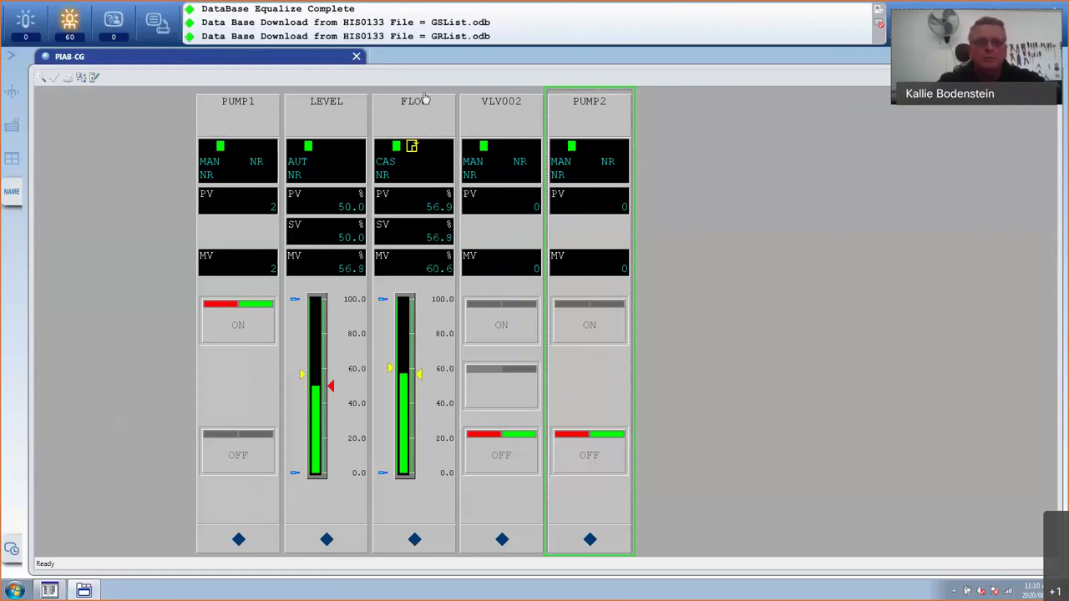
# - Close the PIAB-CG window and examine the PIAB project's folder tree in System View
pyautogui.click(355, 56)
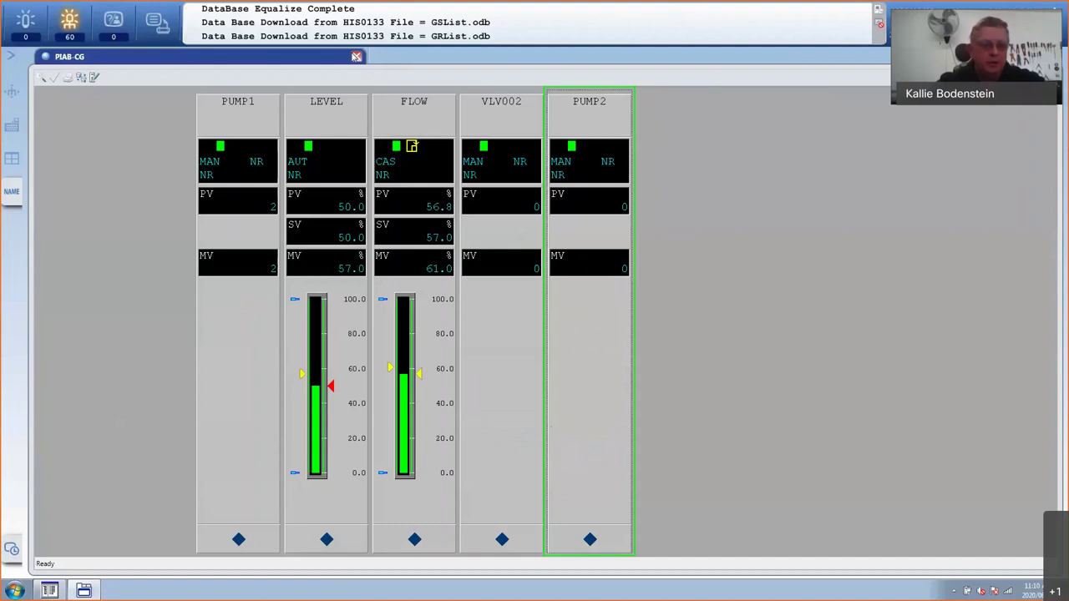
pyautogui.click(355, 56)
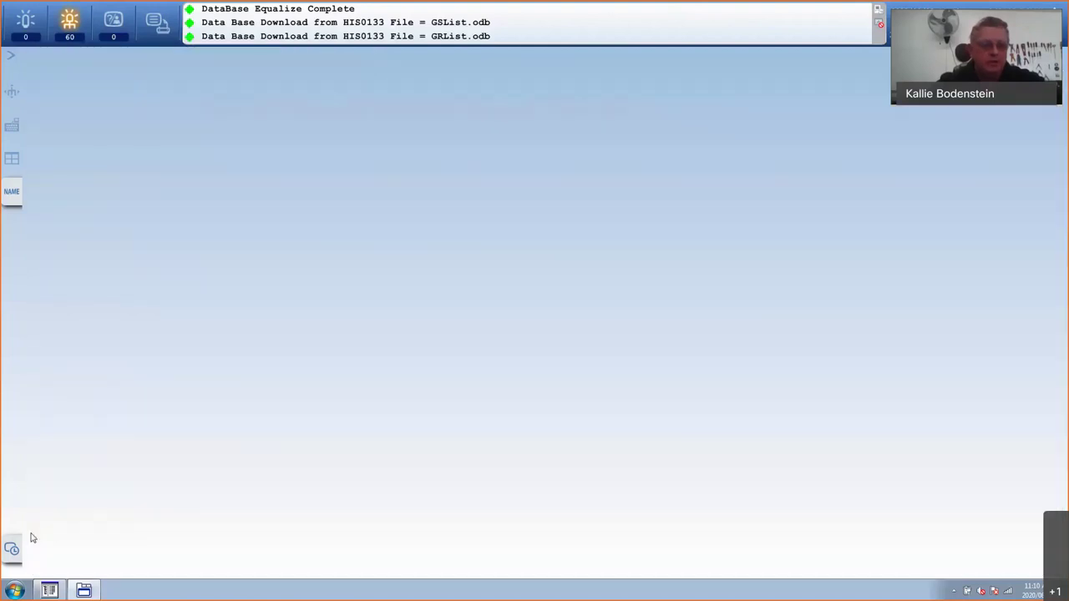
pyautogui.click(49, 590)
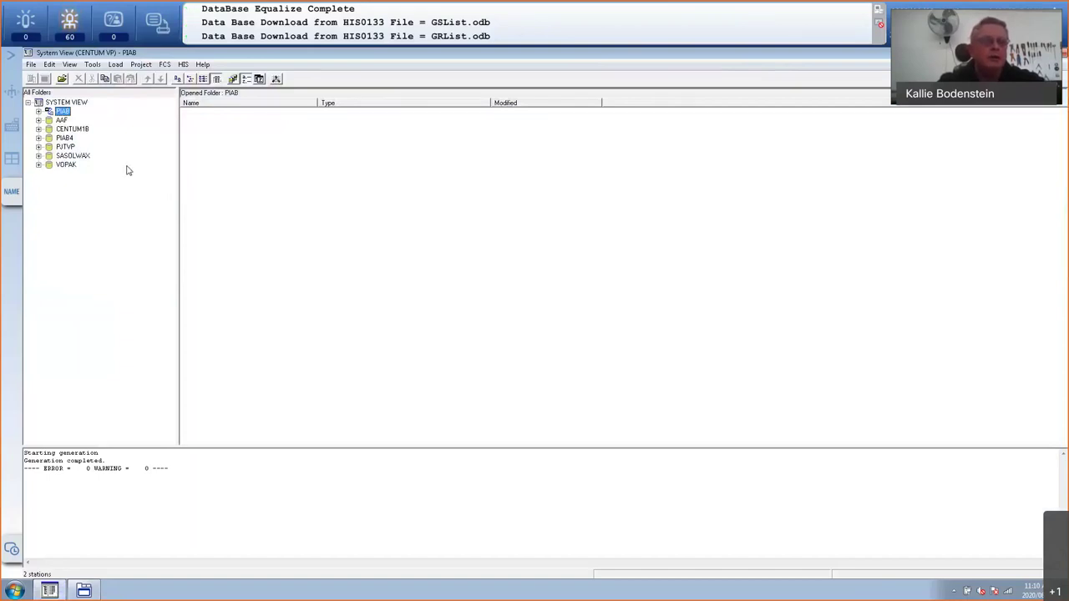
pyautogui.click(39, 112)
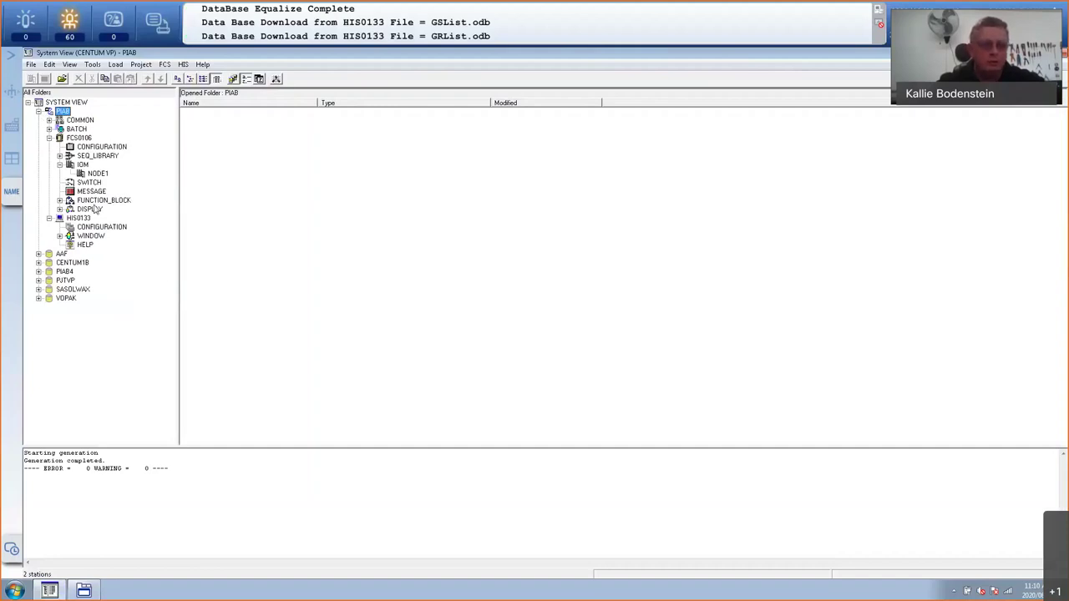
pyautogui.click(38, 112)
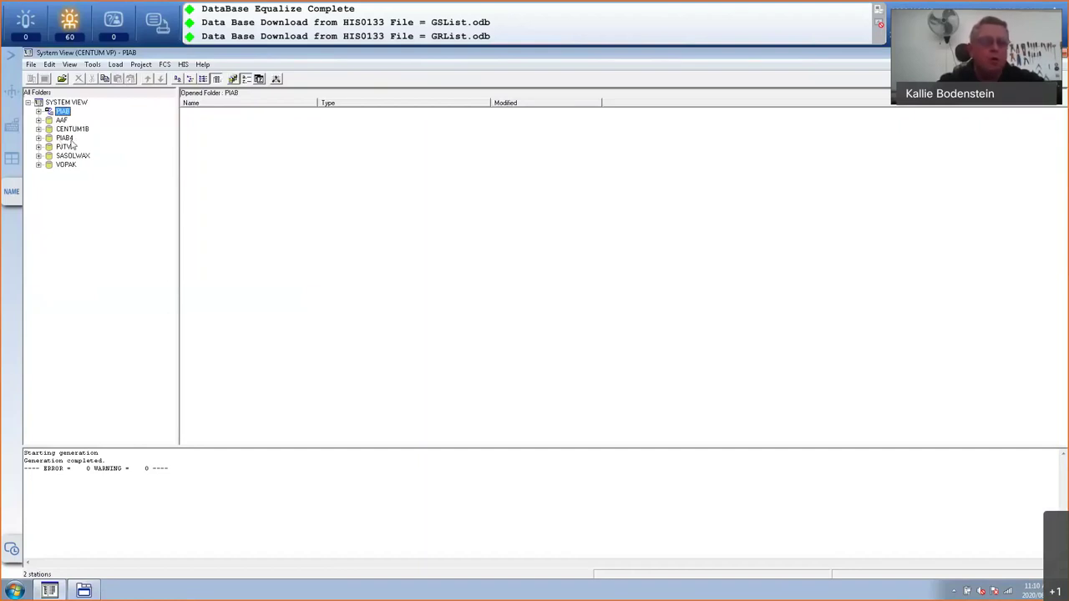
# - Start creating a new project under SYSTEM VIEW and set its organization to Yokogawa
pyautogui.click(65, 103)
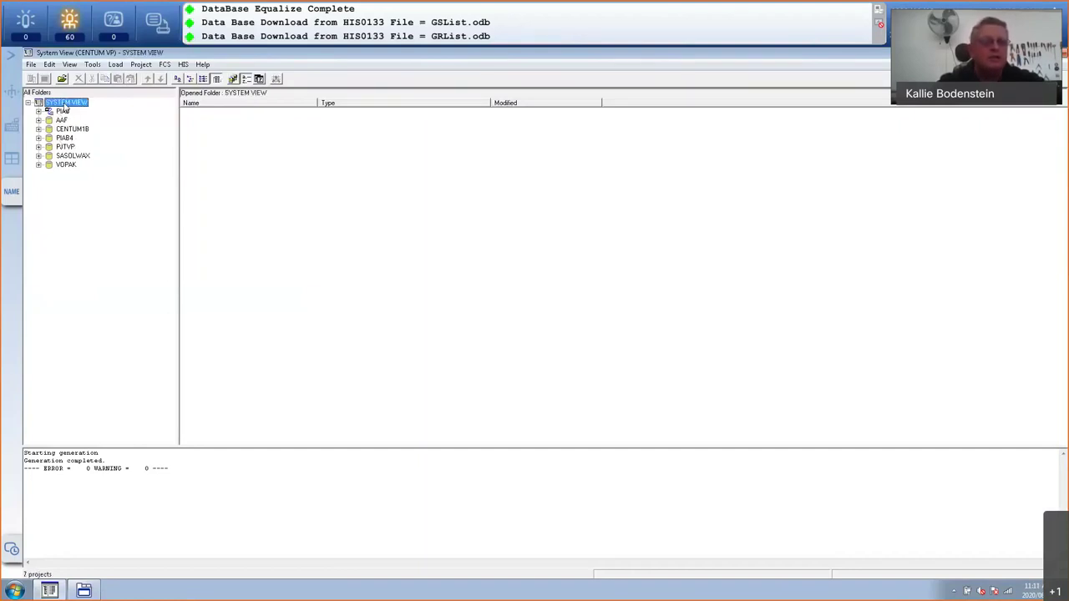
pyautogui.rightClick(64, 109)
pyautogui.moveTo(117, 114)
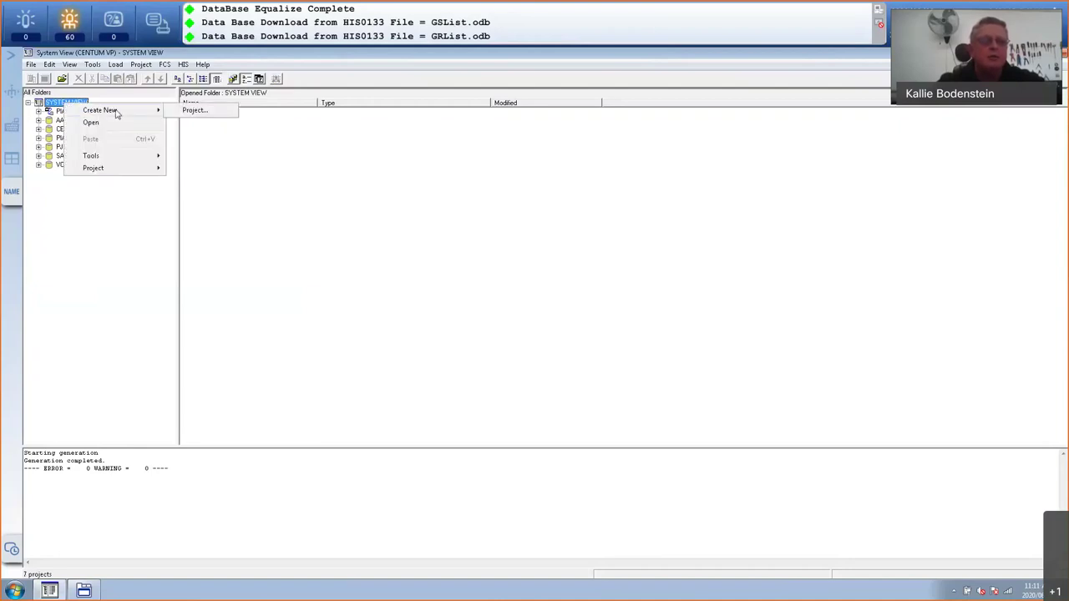
pyautogui.click(199, 115)
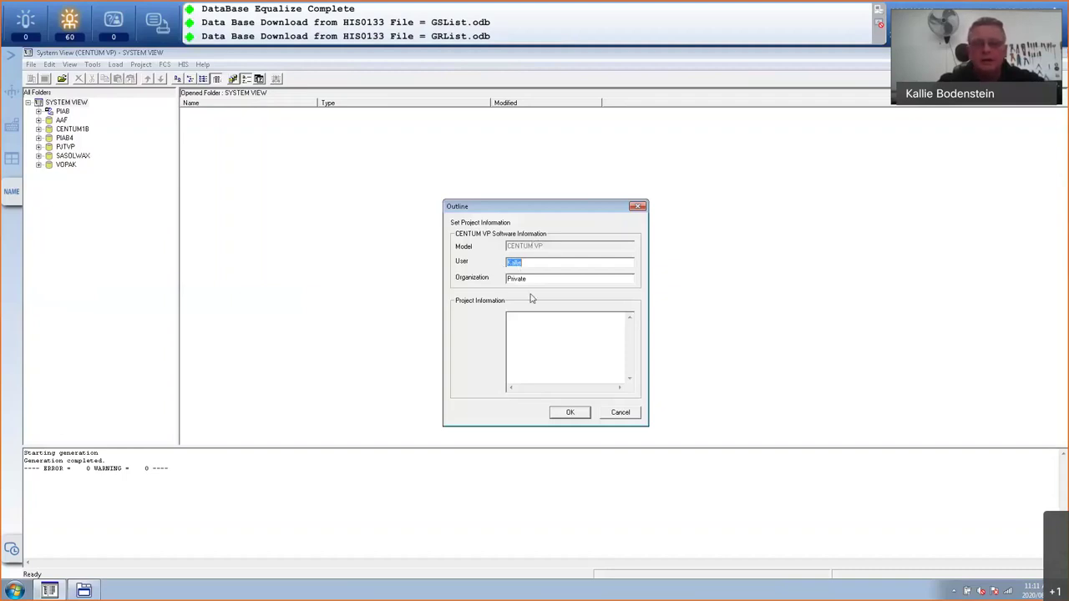
pyautogui.press('Tab')
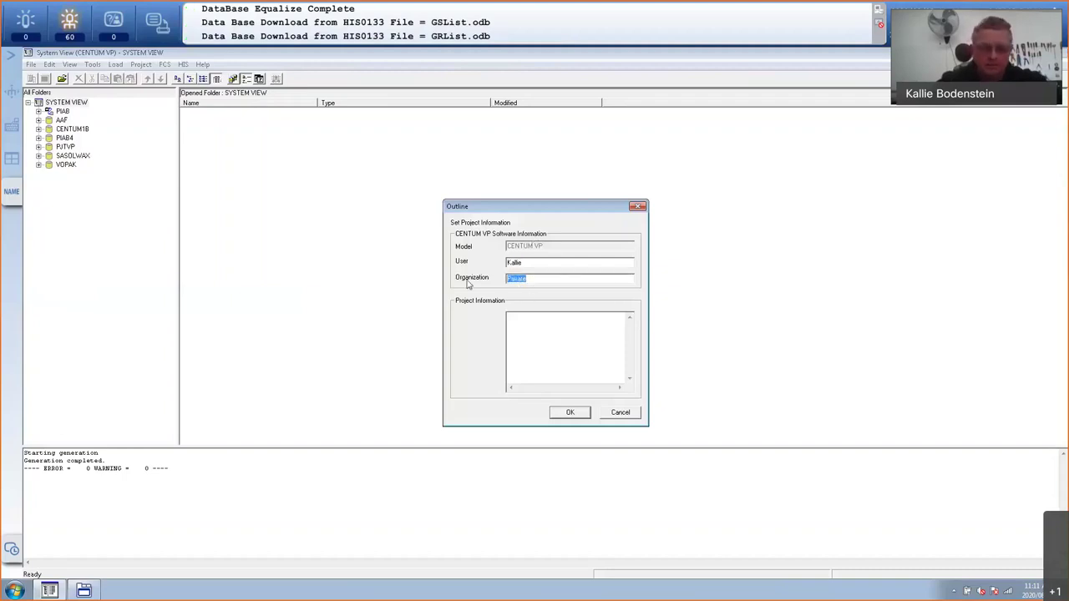
pyautogui.write('Yokop')
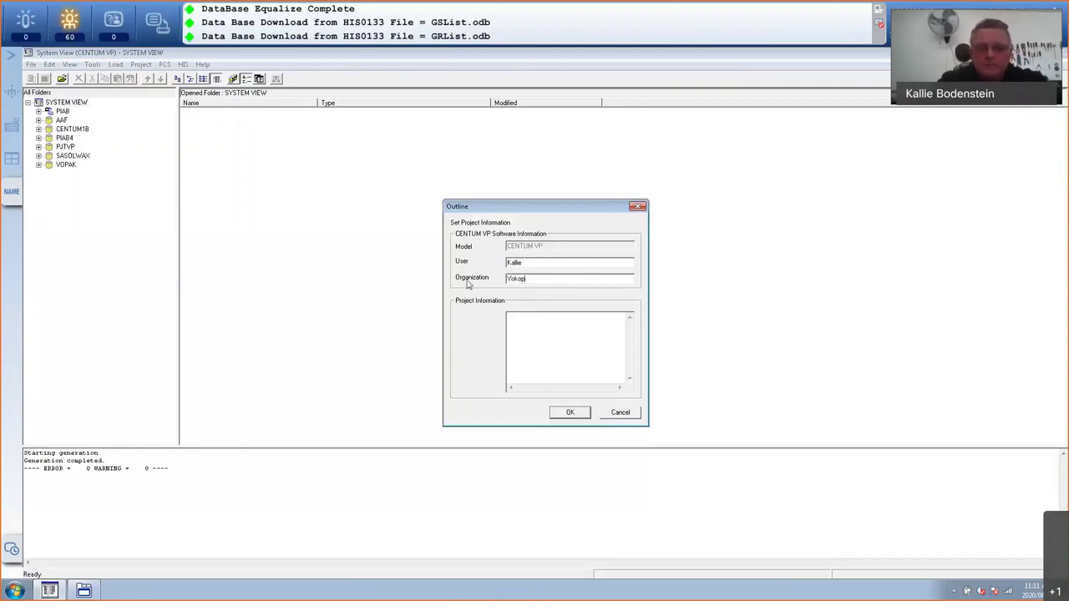
pyautogui.press('BackSpace')
pyautogui.write('gawa')
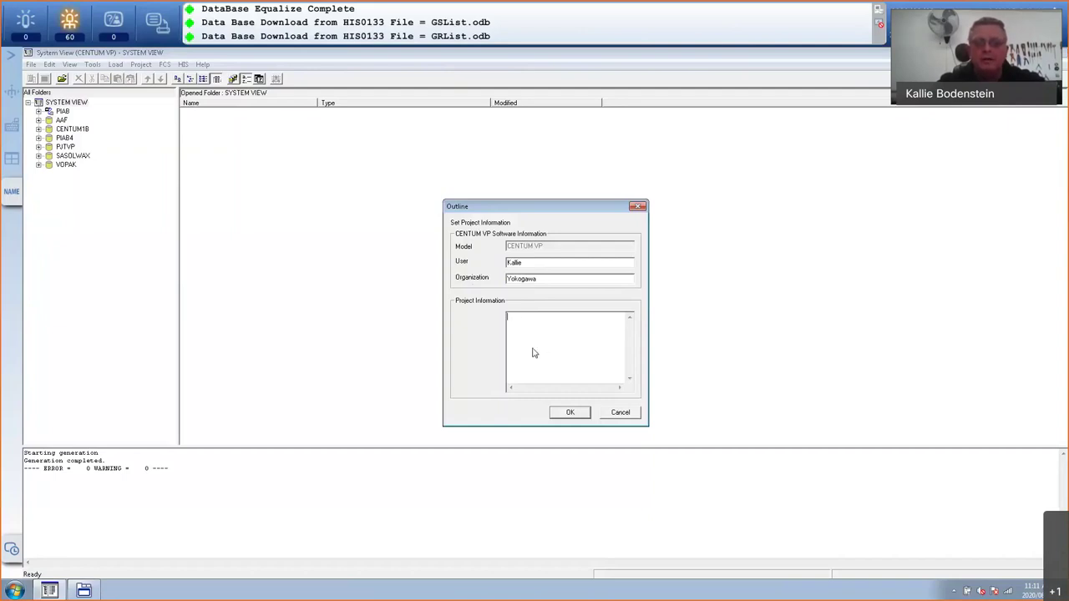
pyautogui.click(570, 413)
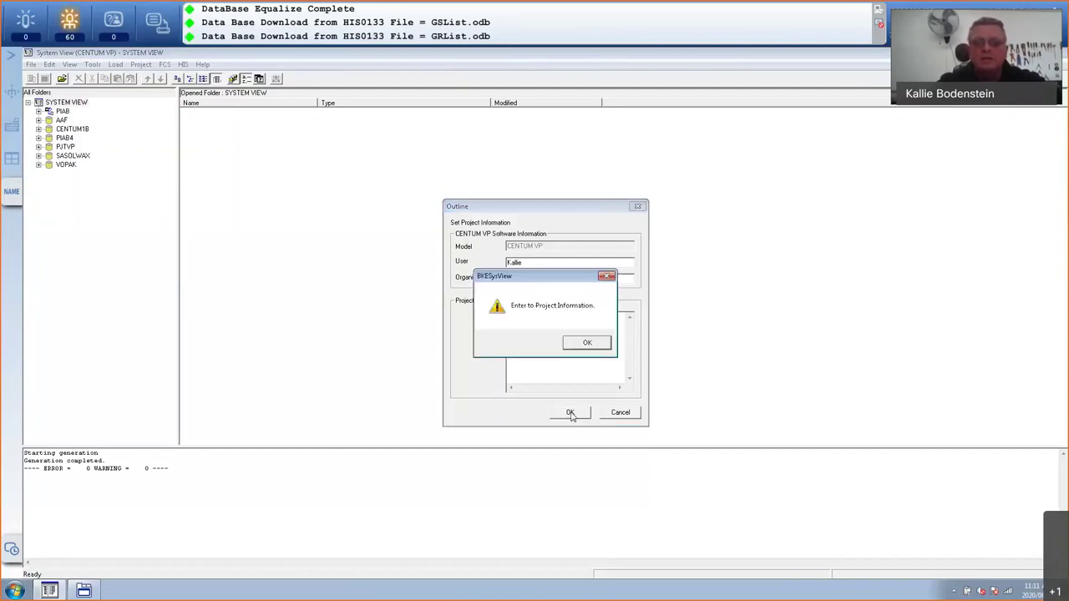
pyautogui.click(569, 338)
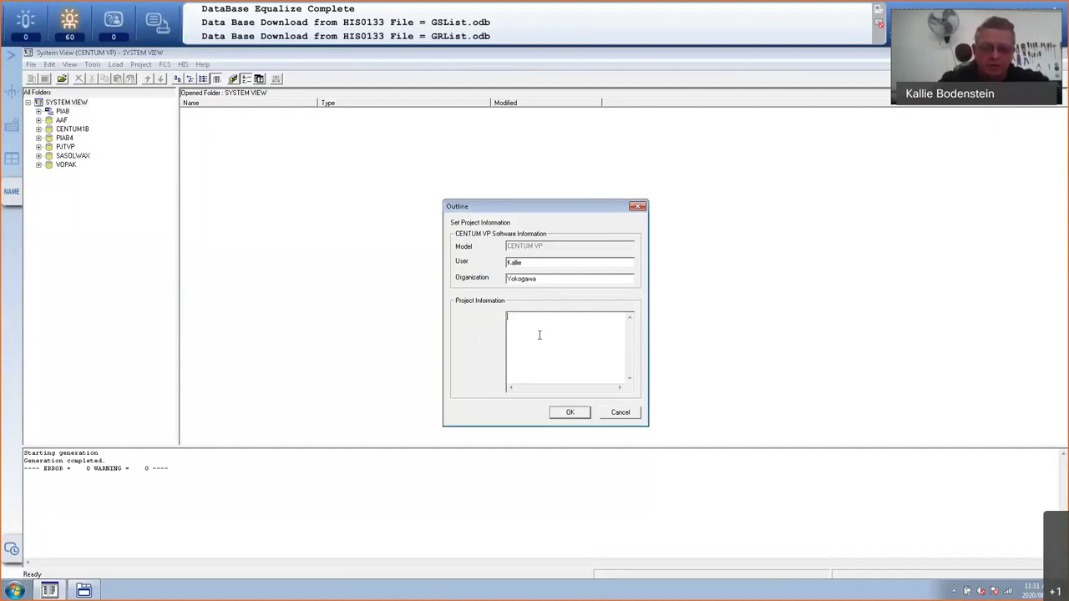
# - Enter the project information as "Plant in a Box Exercise", the creator's full name and the date 2020-08-25, and accept the outline
pyautogui.write('P')
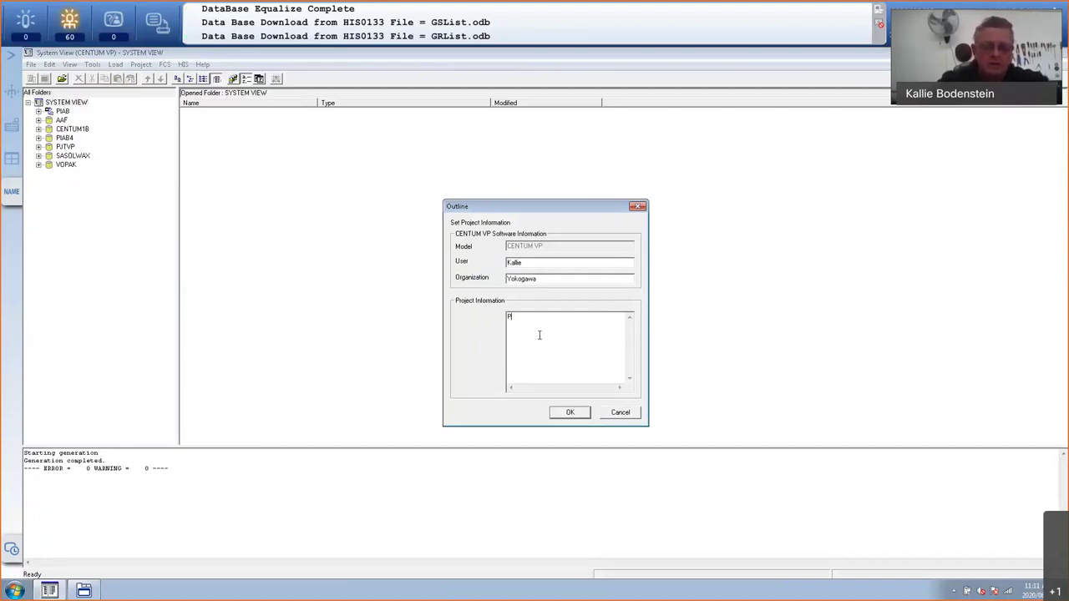
pyautogui.write('lant in a Box')
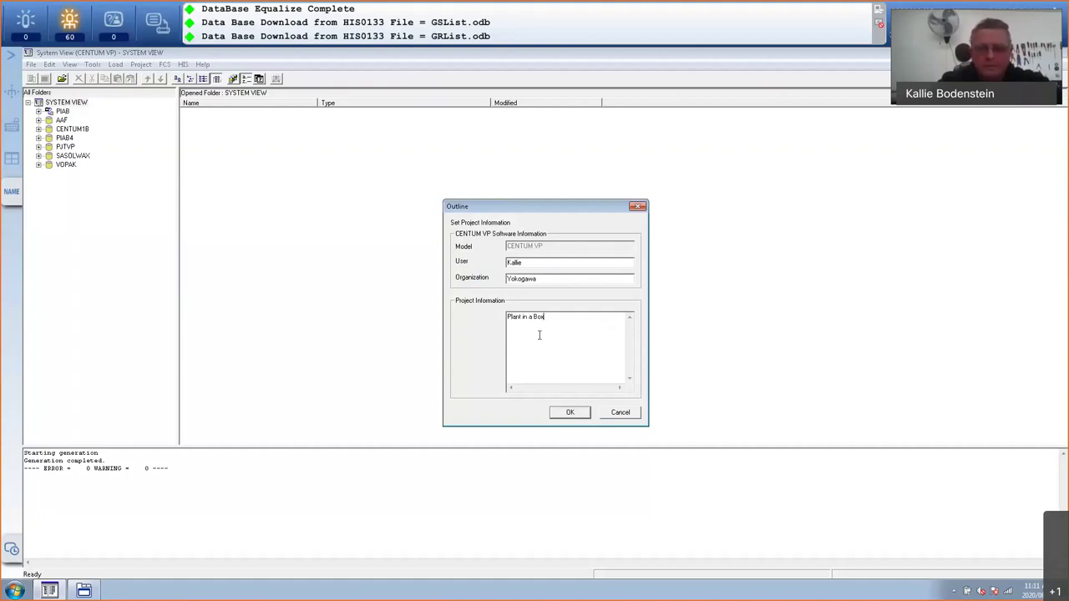
pyautogui.write(' Exe')
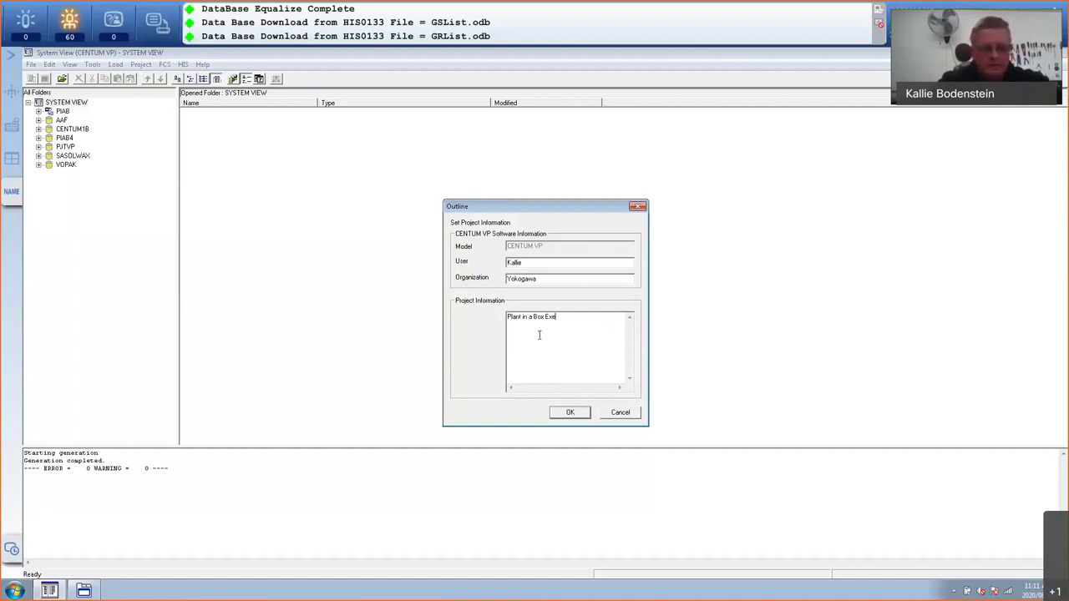
pyautogui.write('rcise')
pyautogui.press('Return')
pyautogui.write('C')
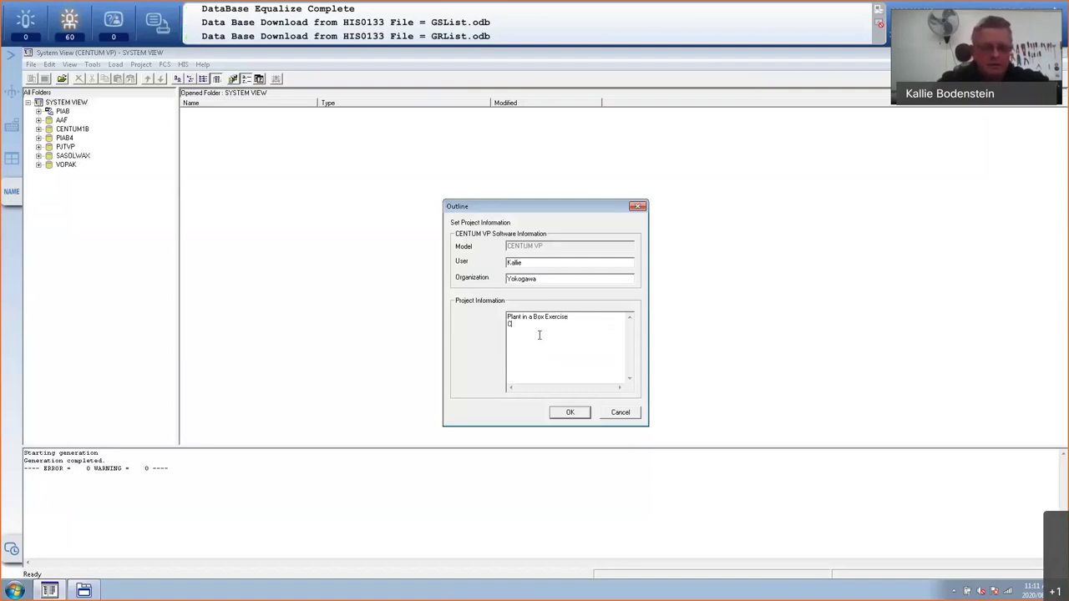
pyautogui.write('reated by: Kallie Bodenstein')
pyautogui.press('Return')
pyautogui.write('Date:')
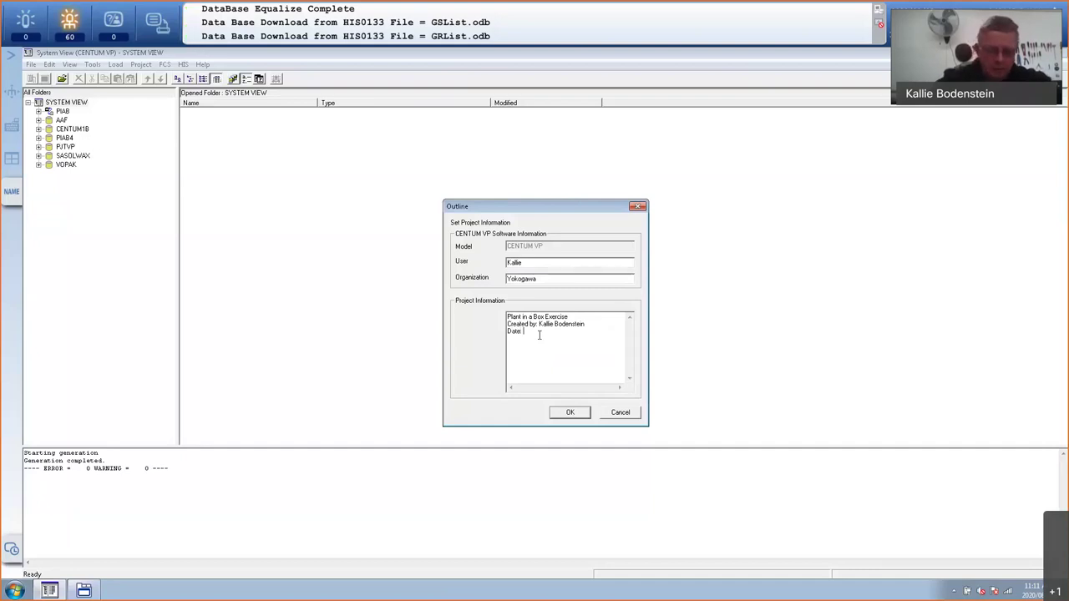
pyautogui.write(': 2020')
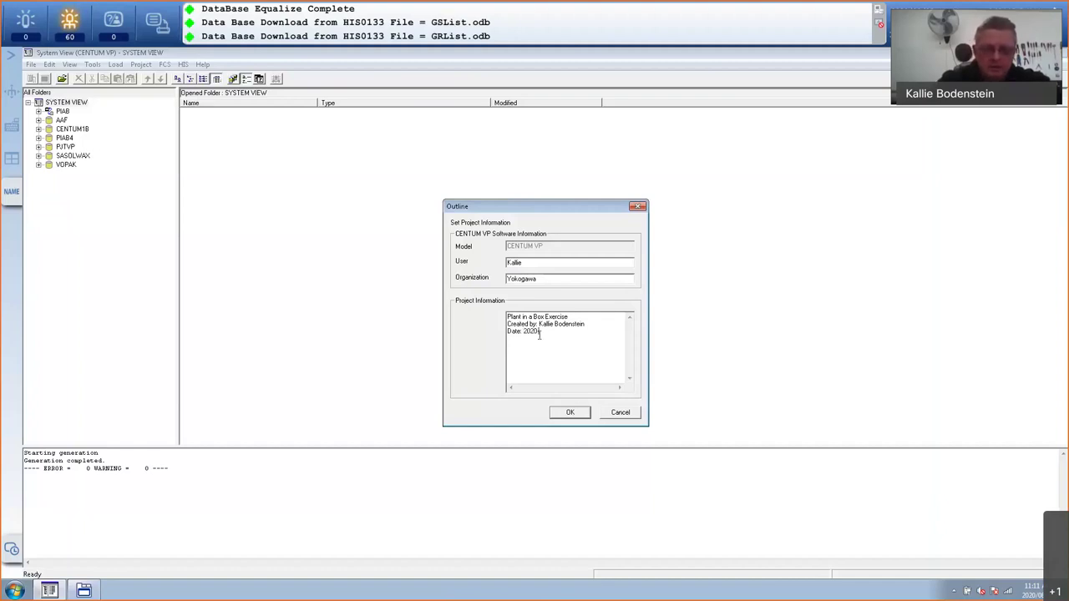
pyautogui.write('-08')
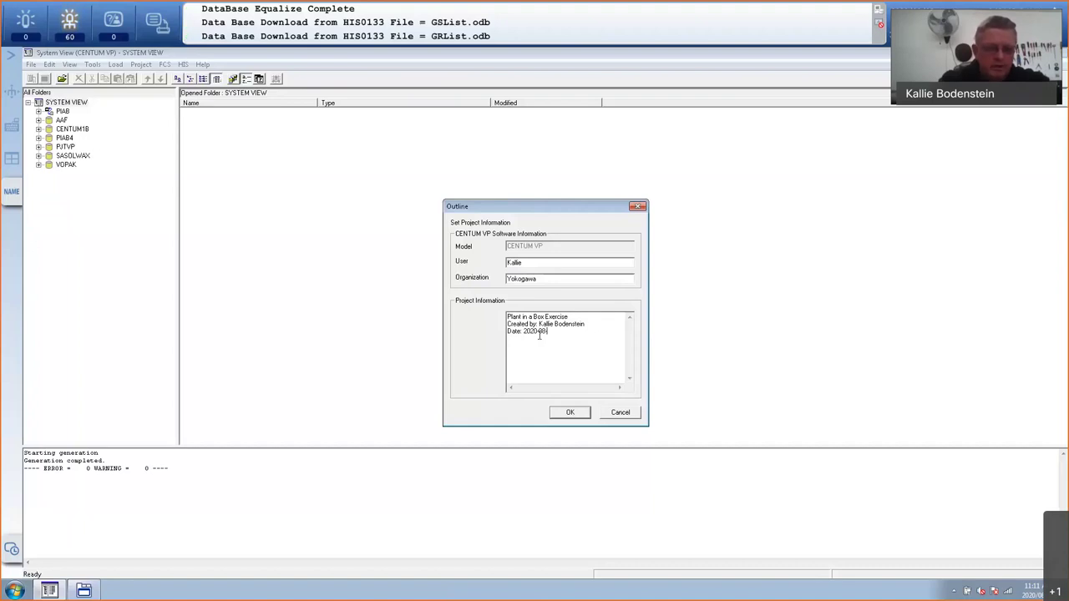
pyautogui.write('-25')
pyautogui.click(571, 414)
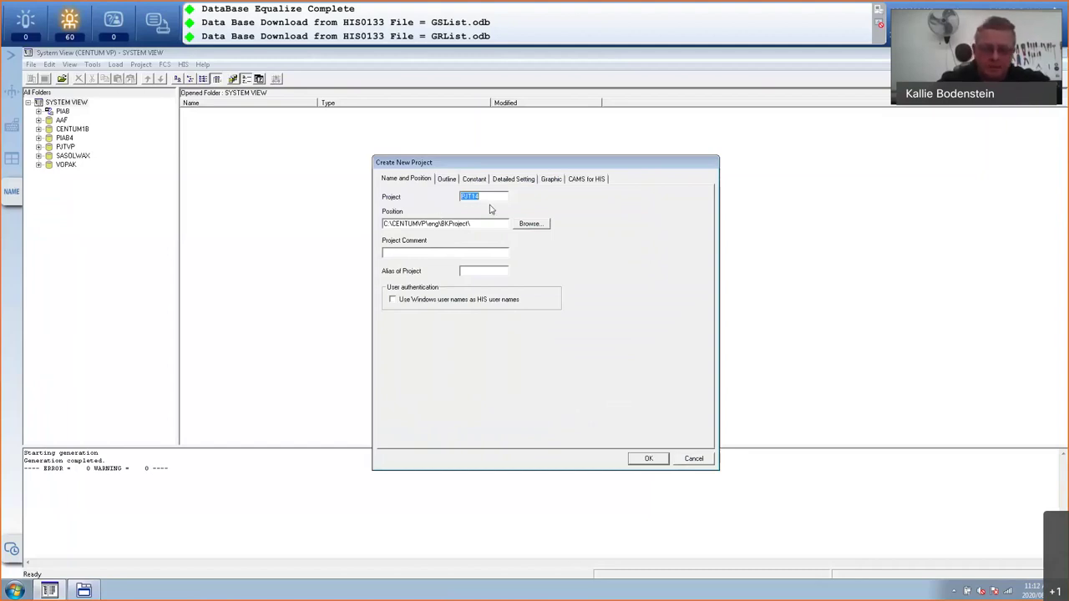
# - Name the new project PIAB5 and check its position folder, leaving the default path
pyautogui.write('PIAB5')
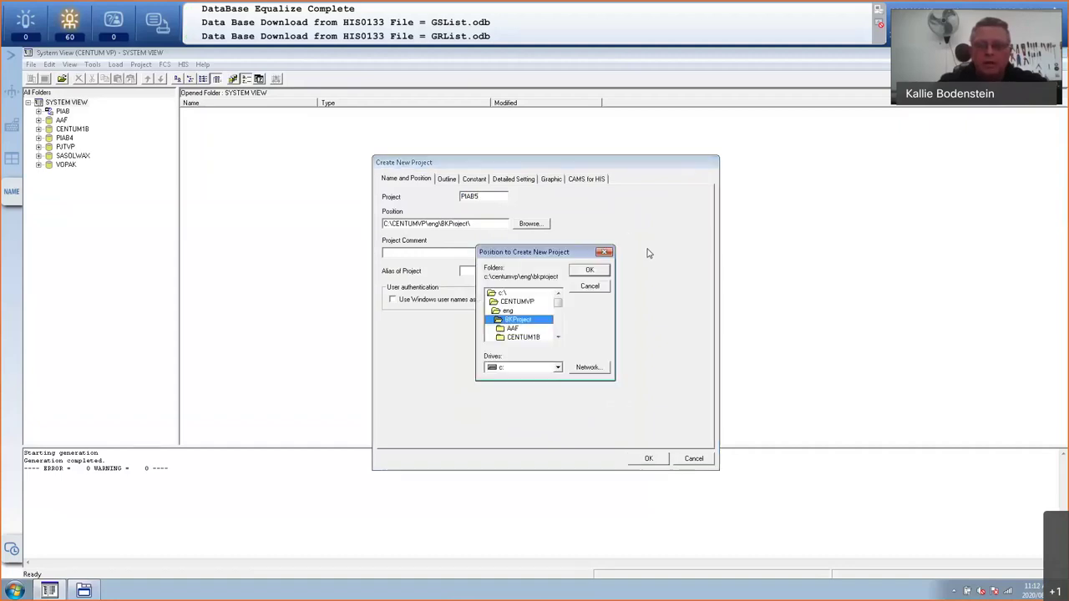
pyautogui.press('Escape')
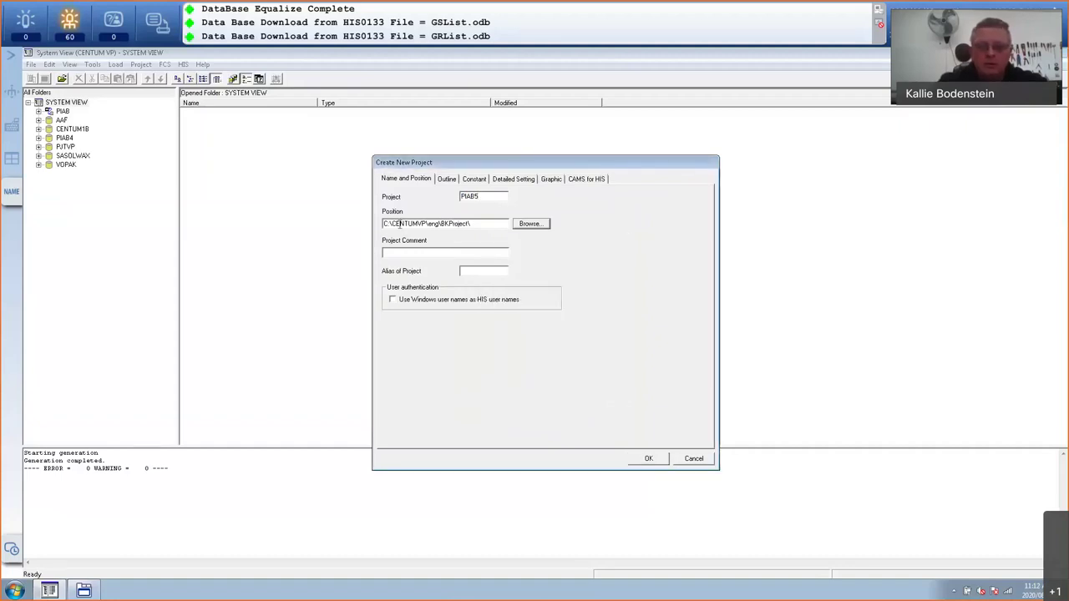
# - Check the position path and enter "Plant is a Box" as the project comment
pyautogui.click(475, 224)
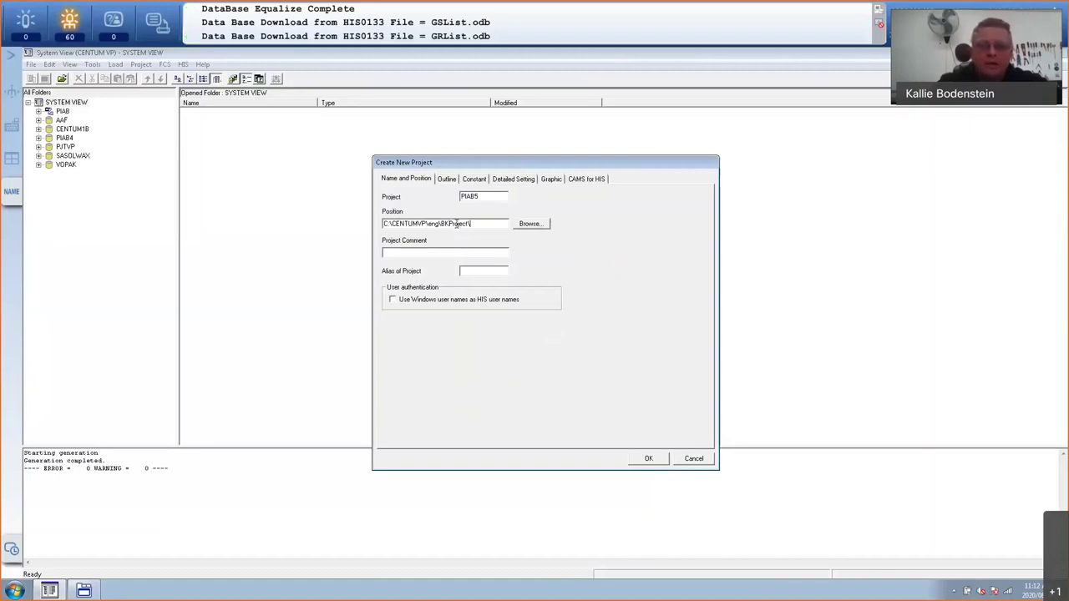
pyautogui.click(445, 223)
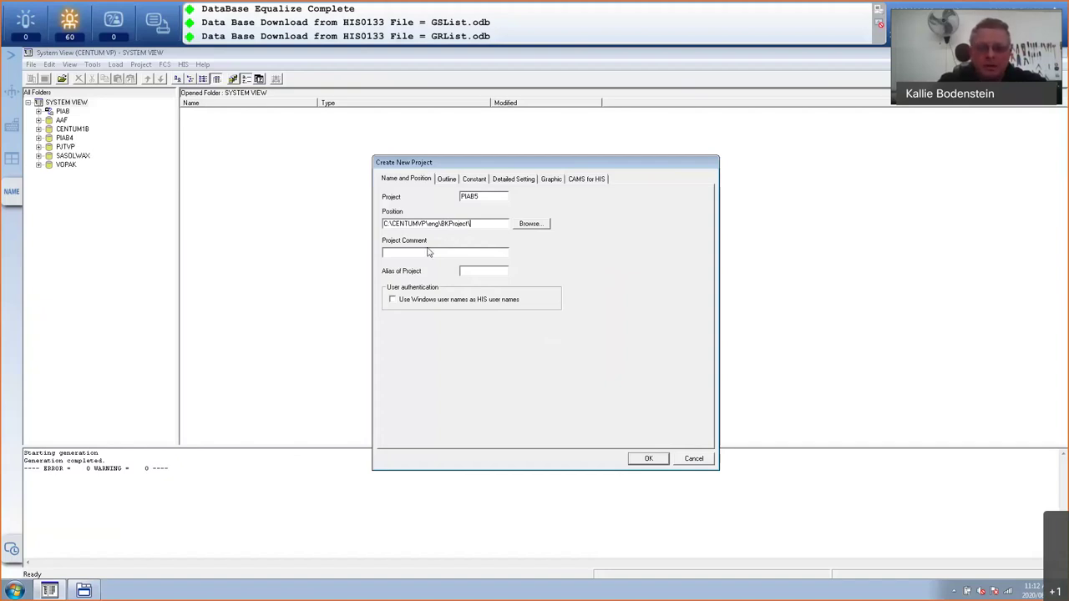
pyautogui.write('P')
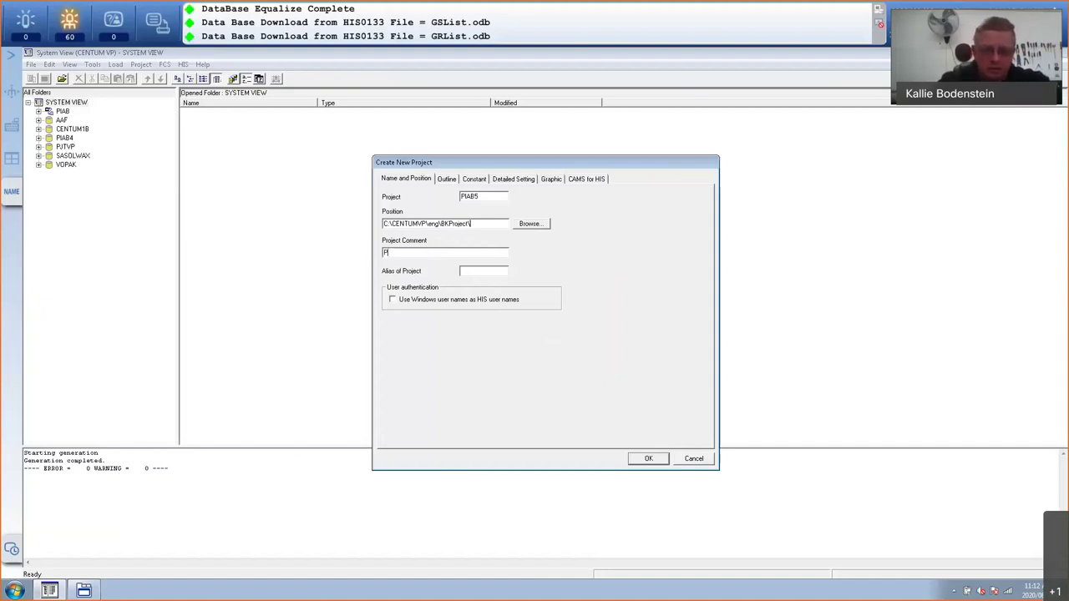
pyautogui.write('lant is a')
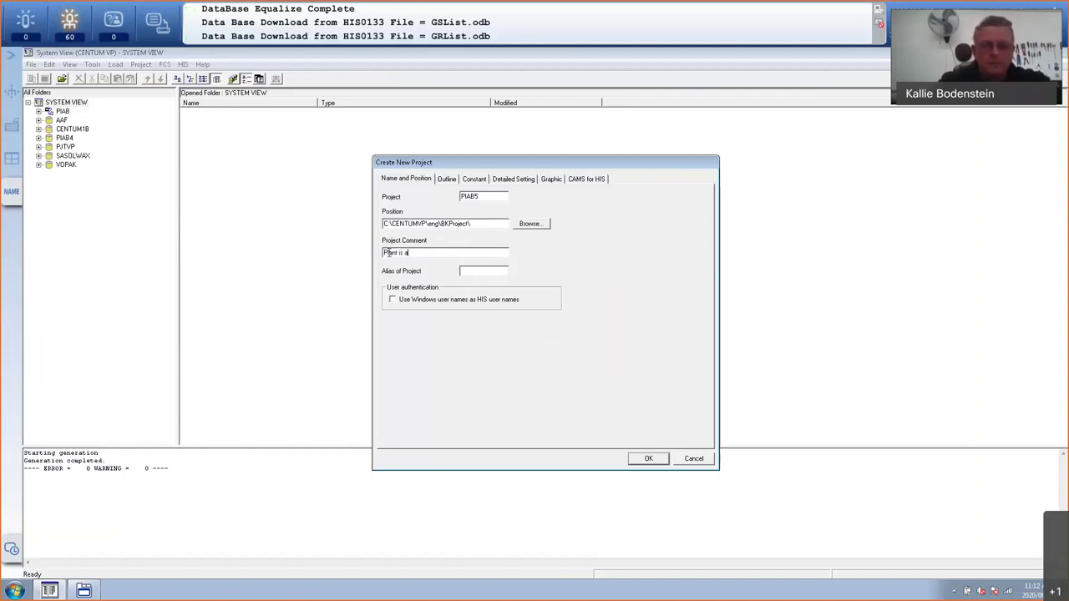
pyautogui.write(' Box')
pyautogui.press('Tab')
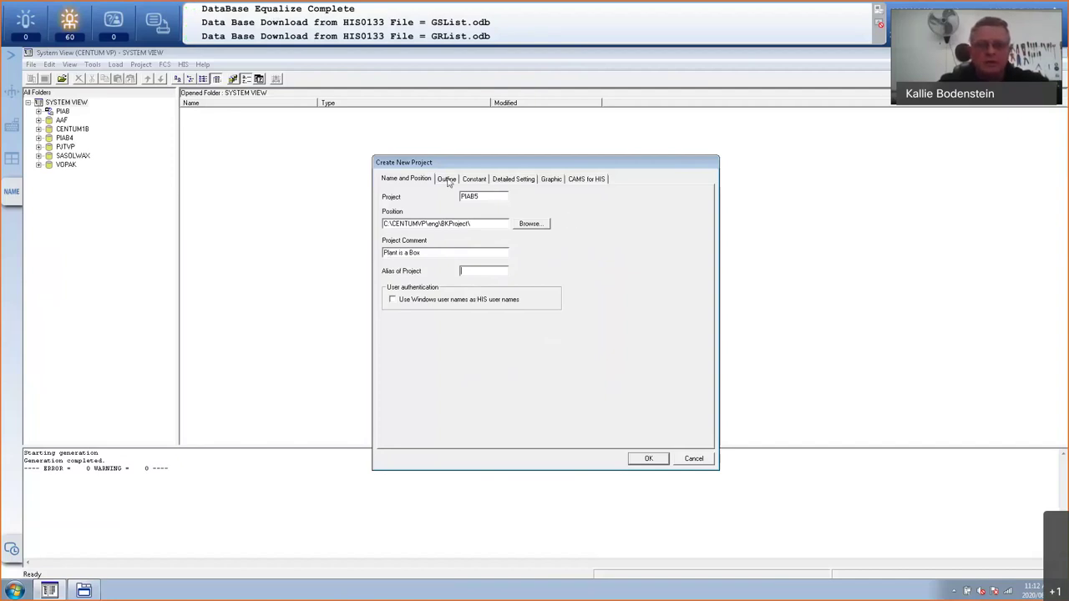
# - Review the new project's outline, domain number and detailed settings, and create the PIAB5 project with the defaults kept, acknowledging the download notice
pyautogui.click(448, 181)
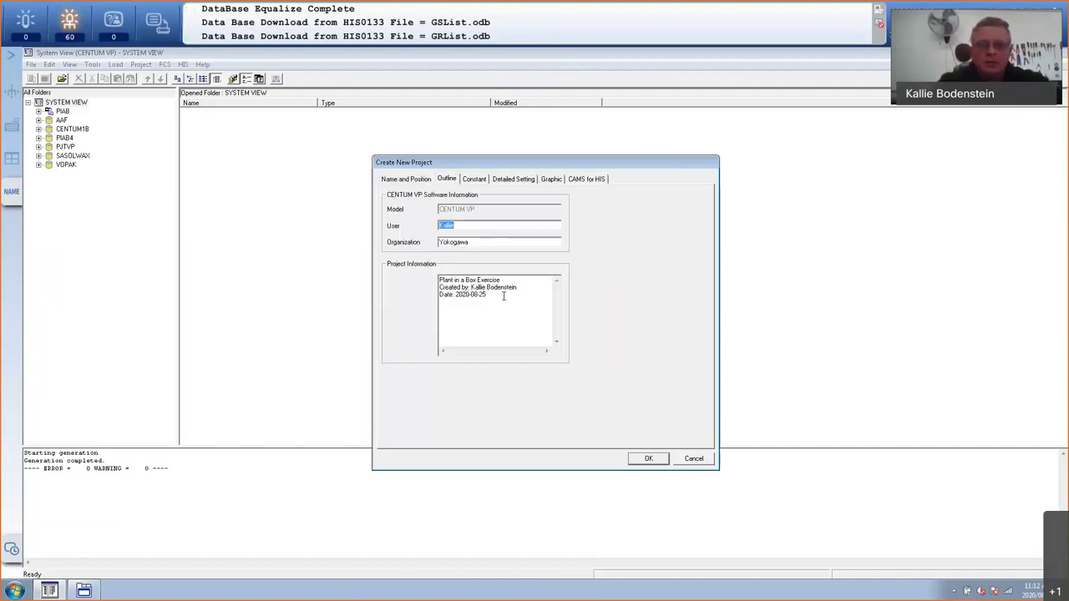
pyautogui.click(475, 179)
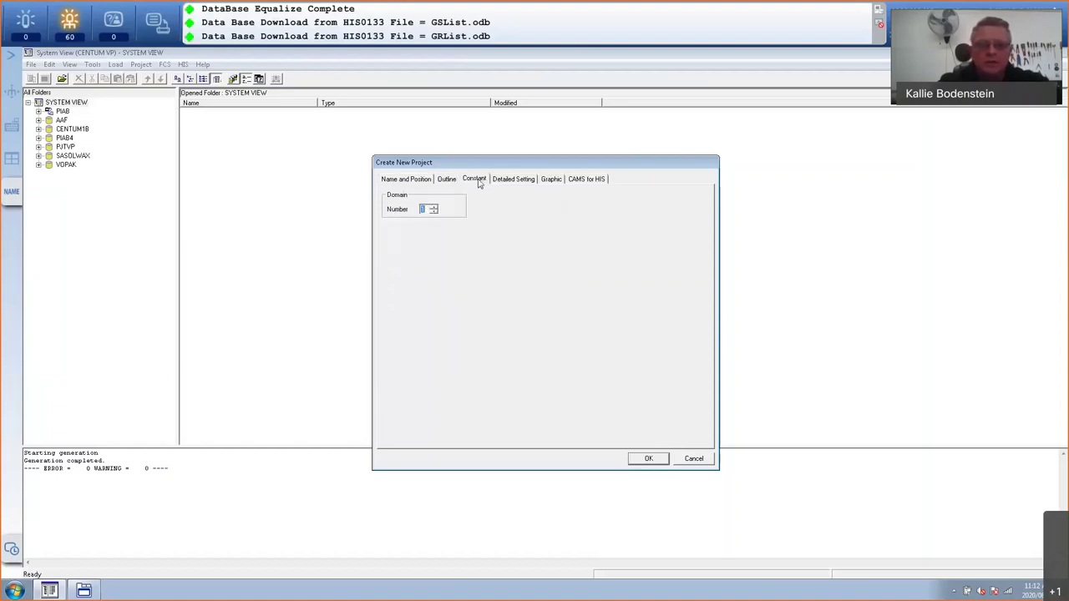
pyautogui.doubleClick(423, 208)
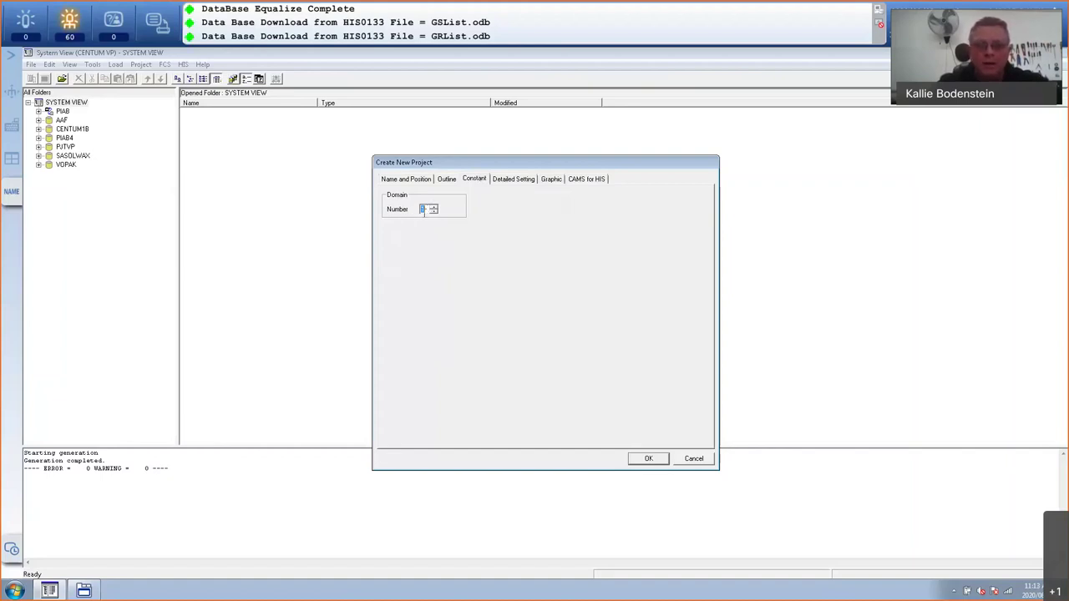
pyautogui.click(513, 179)
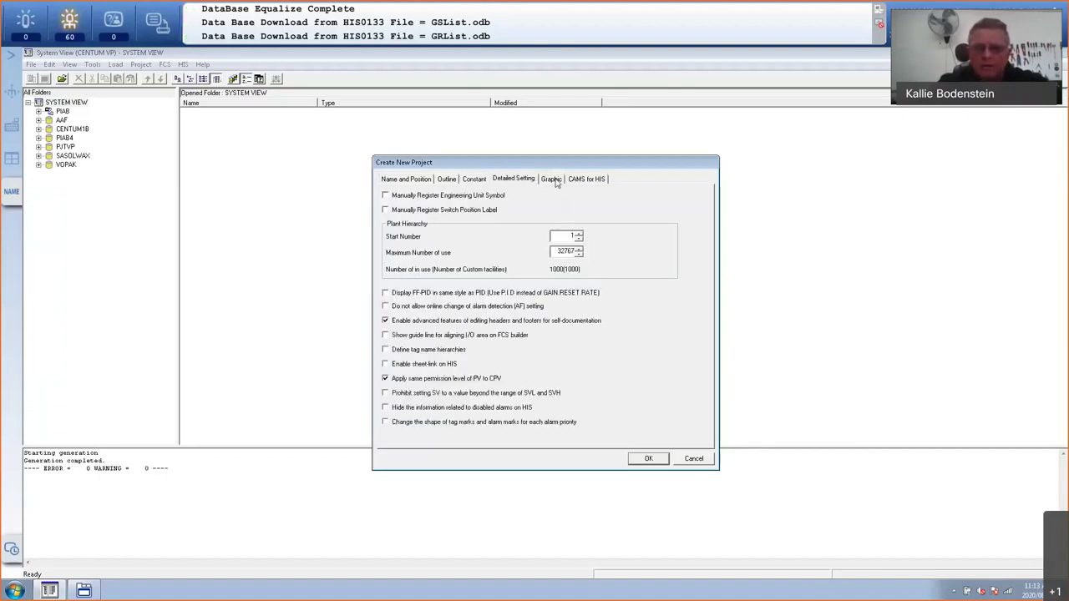
pyautogui.click(551, 179)
pyautogui.click(406, 179)
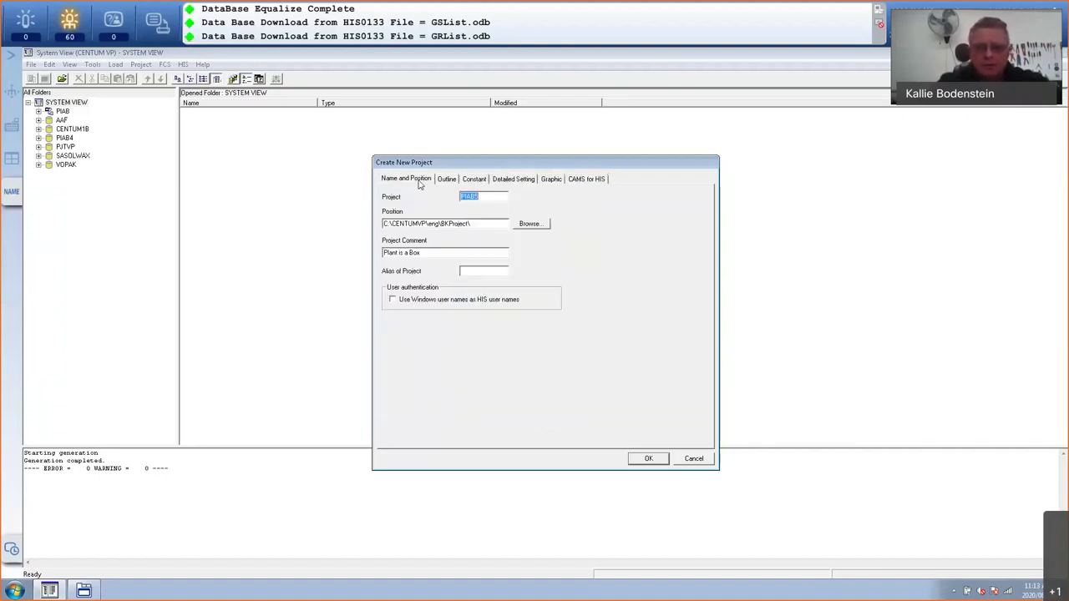
pyautogui.click(648, 460)
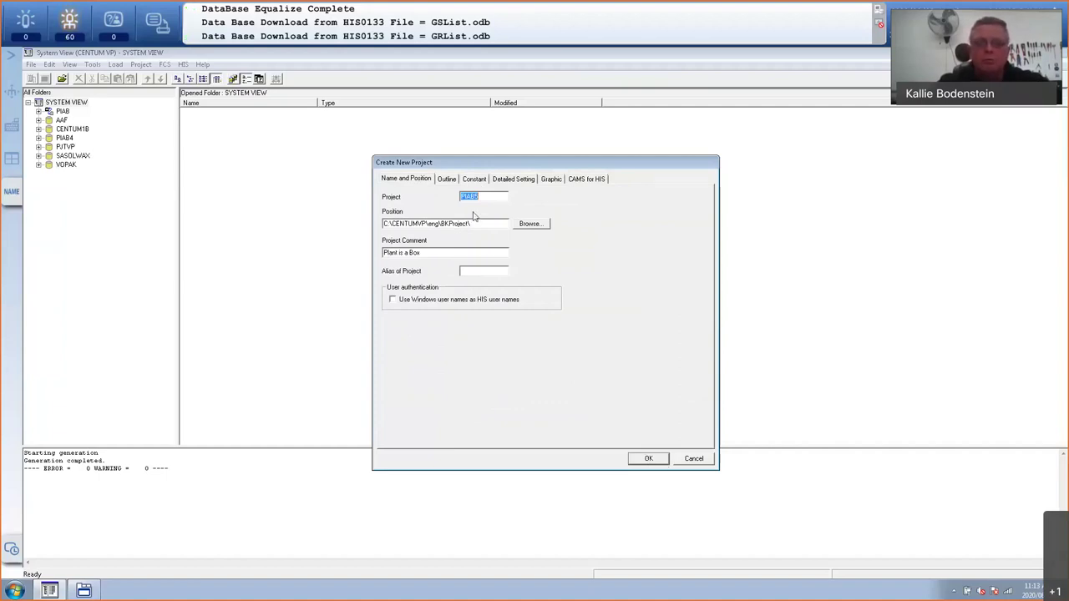
pyautogui.click(649, 461)
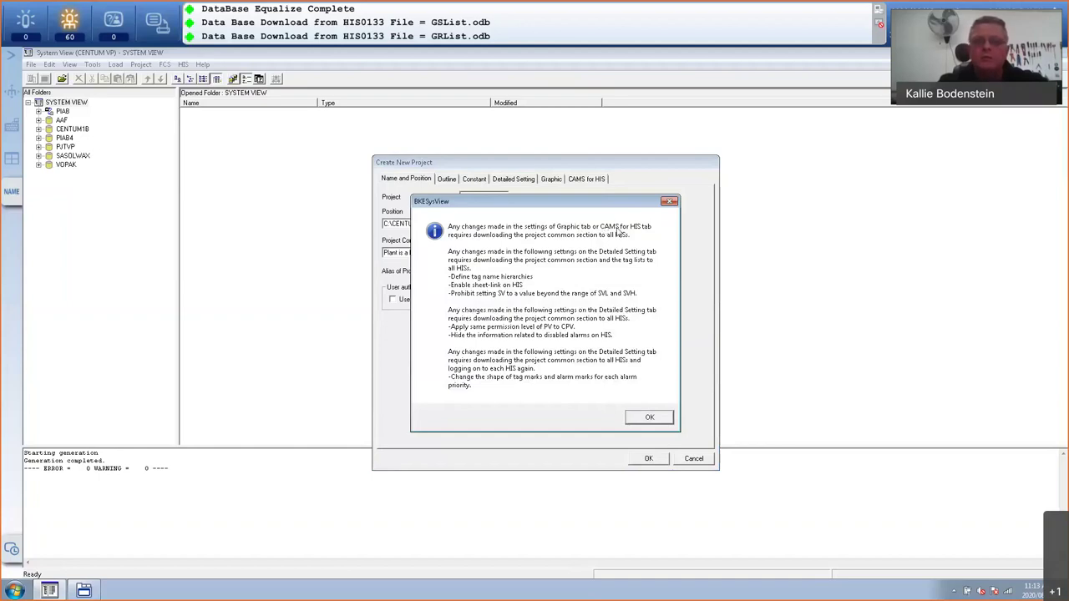
pyautogui.click(652, 419)
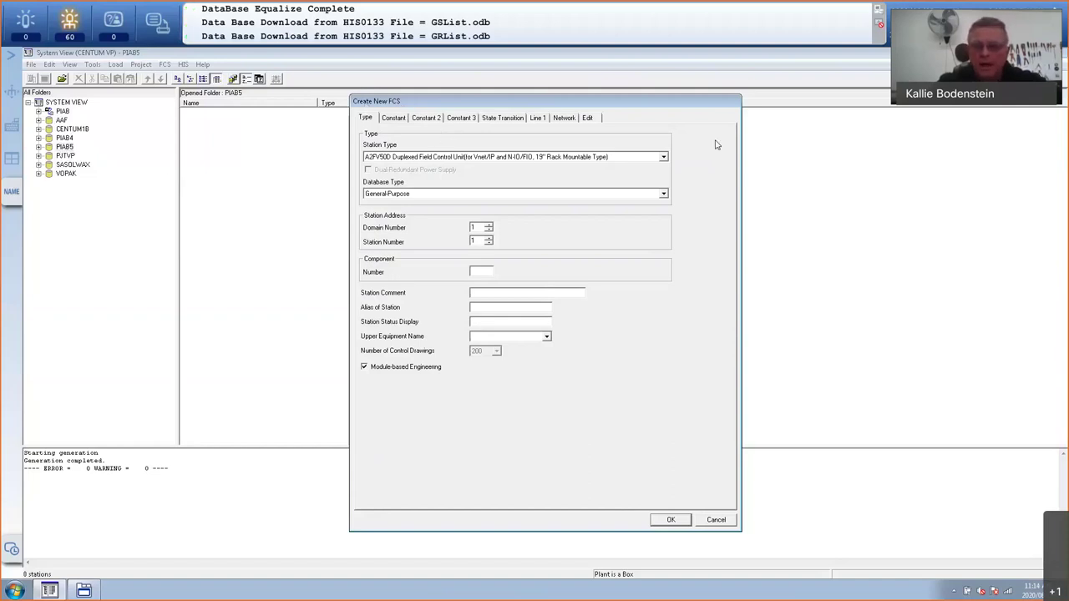
# - Set the new FCS's station type to AFV30D Duplexed Field Control Unit for Vnet/IP and FIO, 19" Rack Mountable Type
pyautogui.click(663, 157)
pyautogui.moveTo(665, 194); pyautogui.dragTo(673, 307)
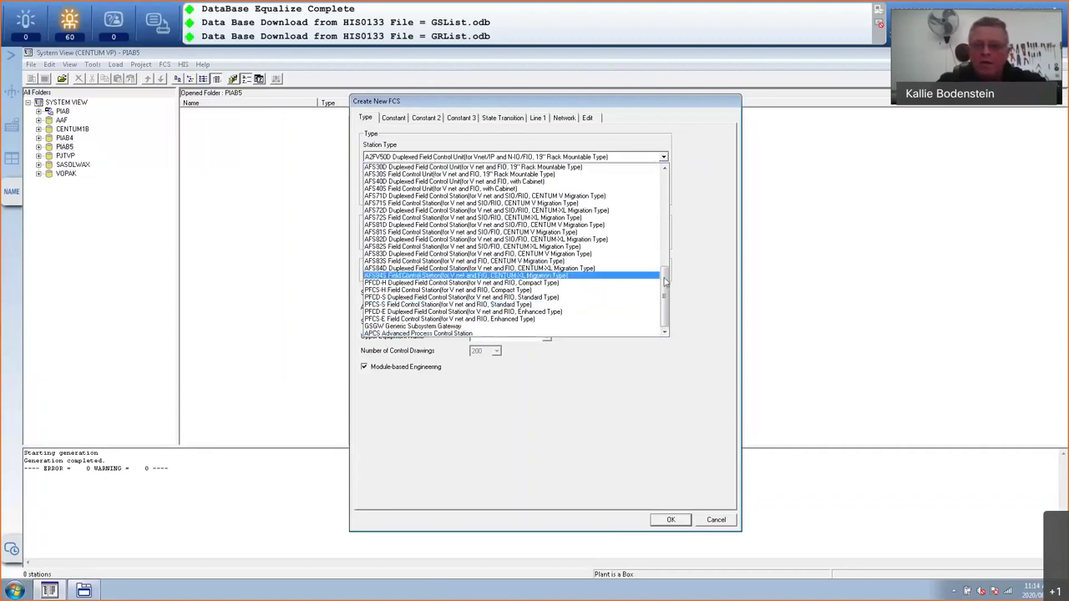
pyautogui.moveTo(665, 260); pyautogui.dragTo(665, 171)
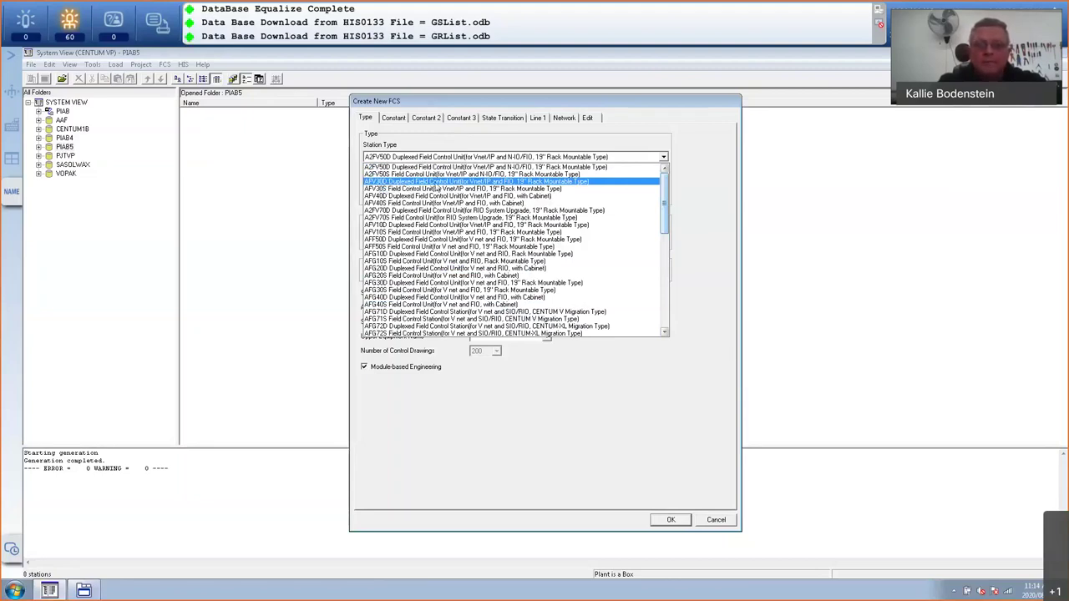
pyautogui.click(571, 185)
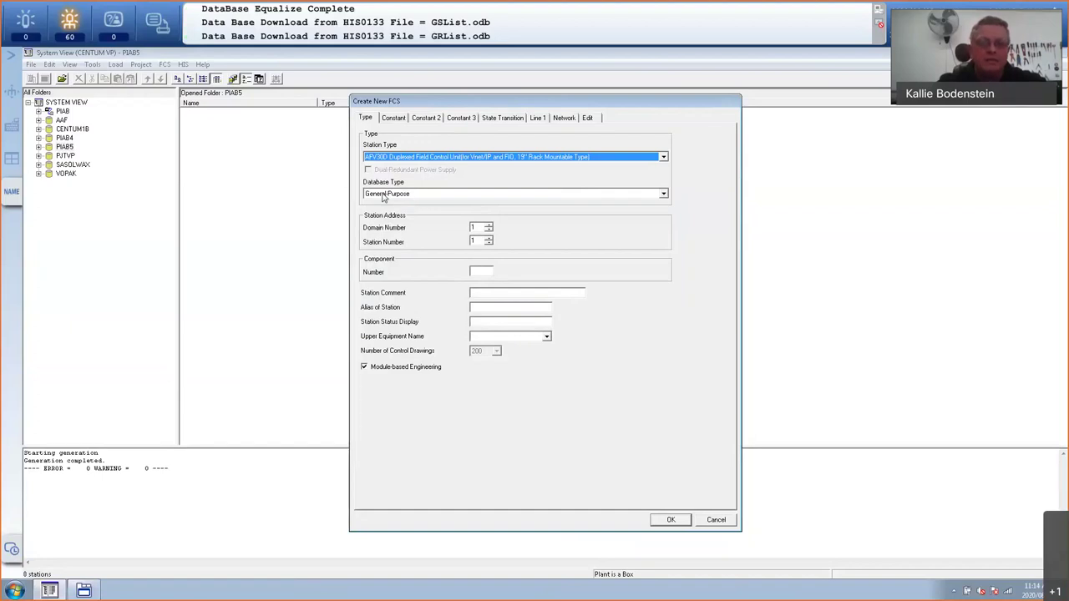
# - Try the Extended database type with 200 control drawings, and return the database type to General-Purpose
pyautogui.click(663, 195)
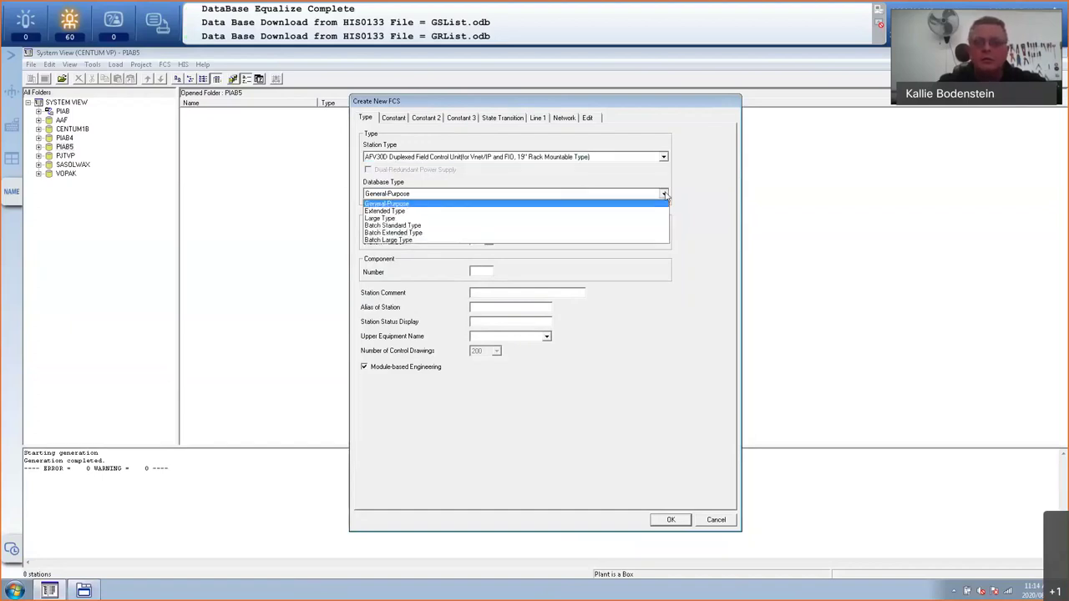
pyautogui.click(411, 192)
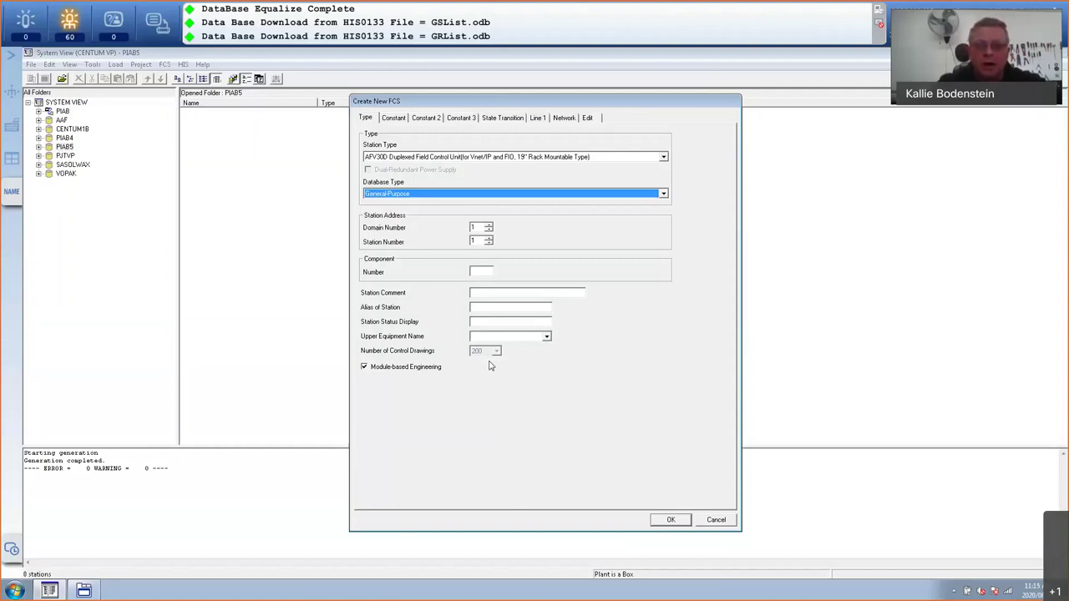
pyautogui.click(665, 196)
pyautogui.click(497, 353)
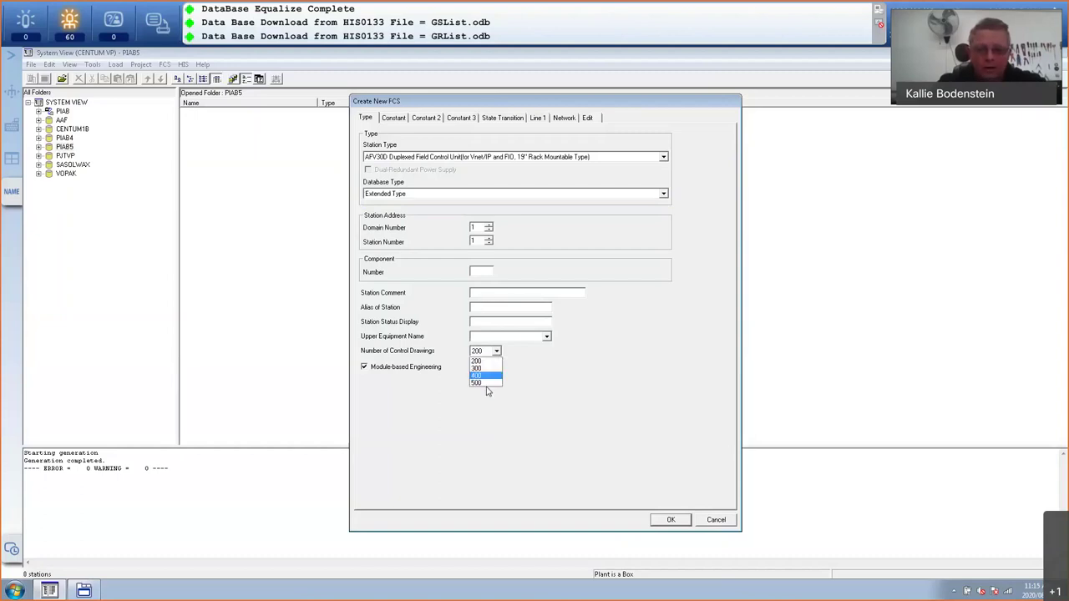
pyautogui.click(491, 360)
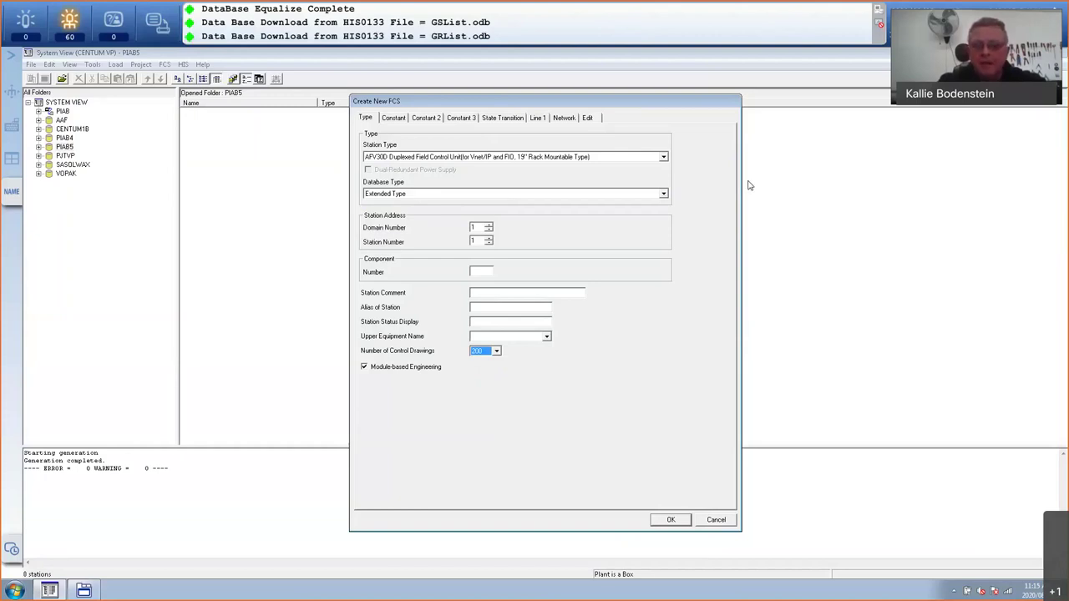
pyautogui.click(663, 194)
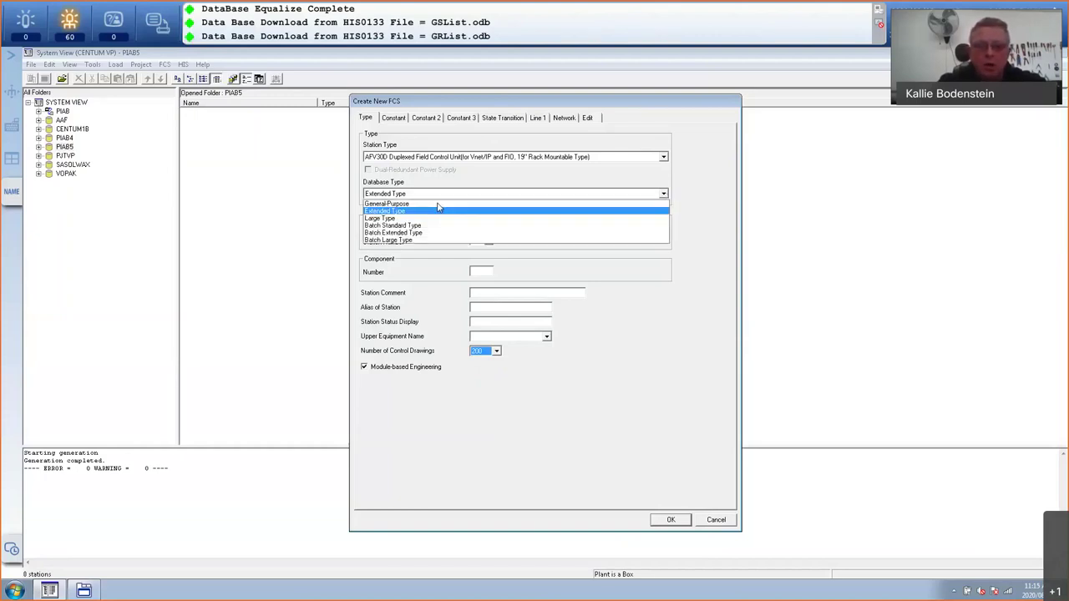
pyautogui.click(430, 205)
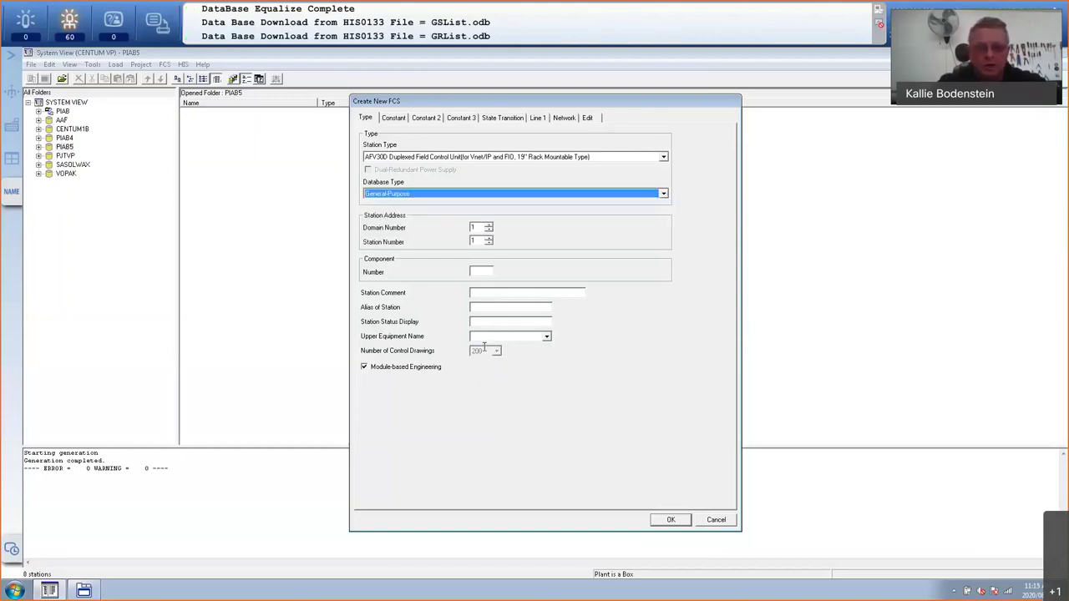
# - Set the FCS's station number to 6 and disable module-based engineering
pyautogui.click(475, 241)
pyautogui.moveTo(459, 237); pyautogui.dragTo(461, 241)
pyautogui.write('8')
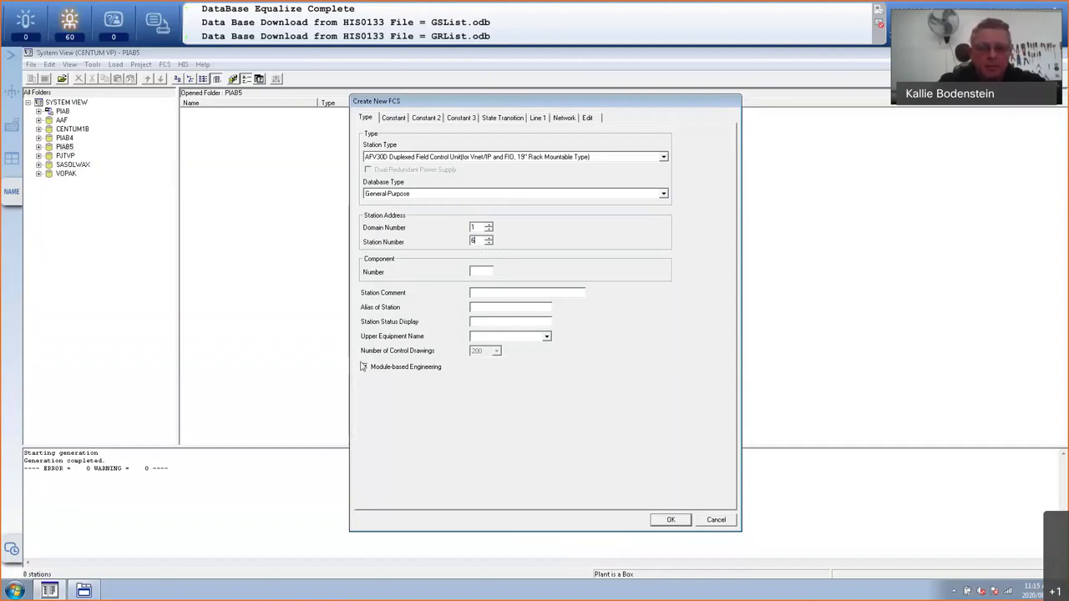
pyautogui.press('space')
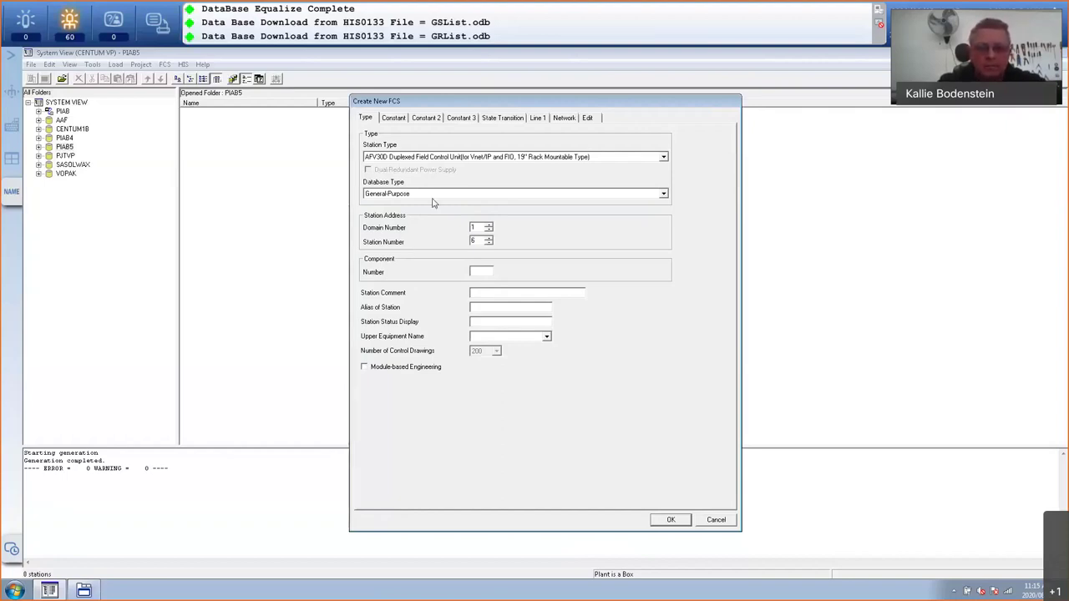
# - Enable fast scan with a 50 msec period and enable the medium-speed scan period in the FCS constants
pyautogui.click(396, 119)
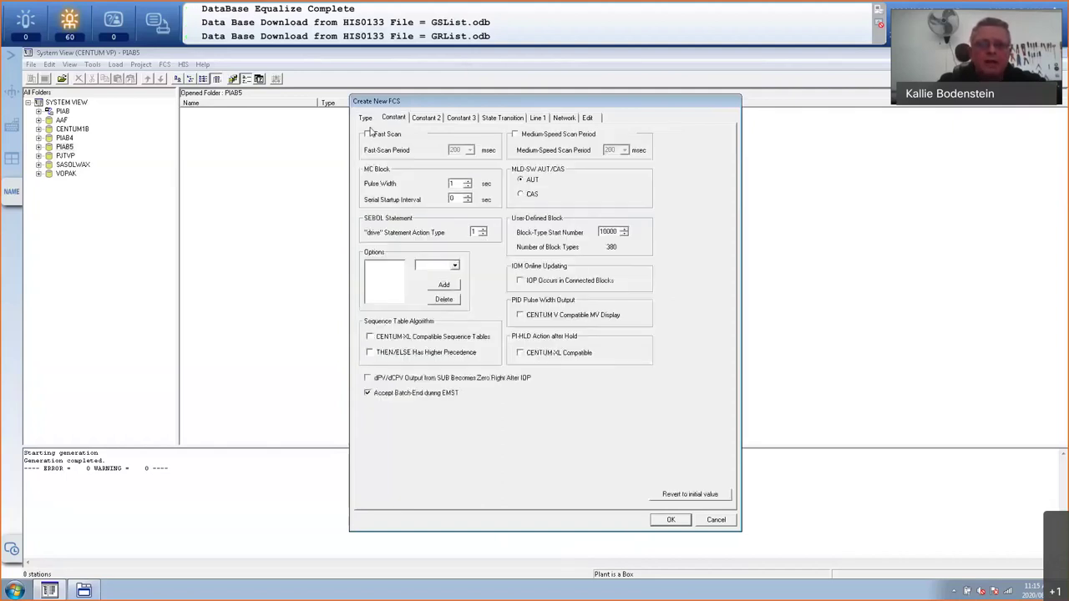
pyautogui.click(368, 135)
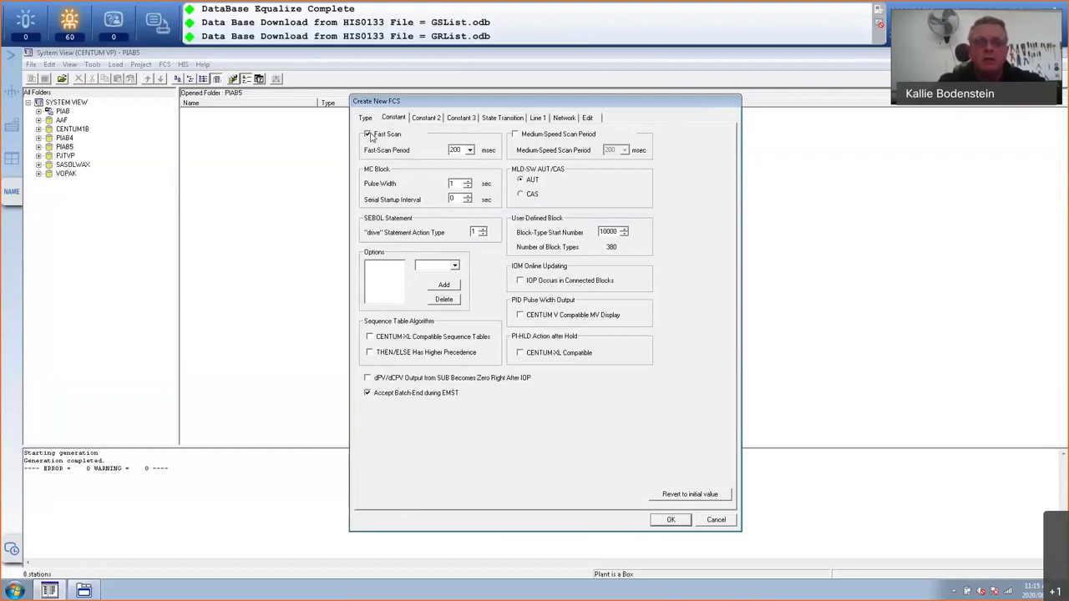
pyautogui.click(470, 150)
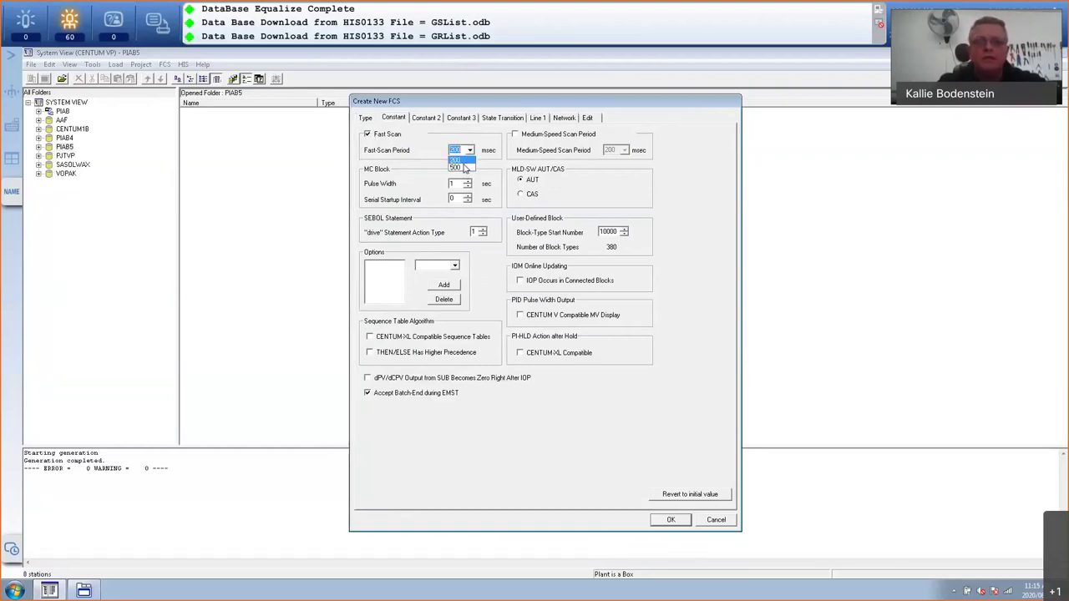
pyautogui.click(462, 156)
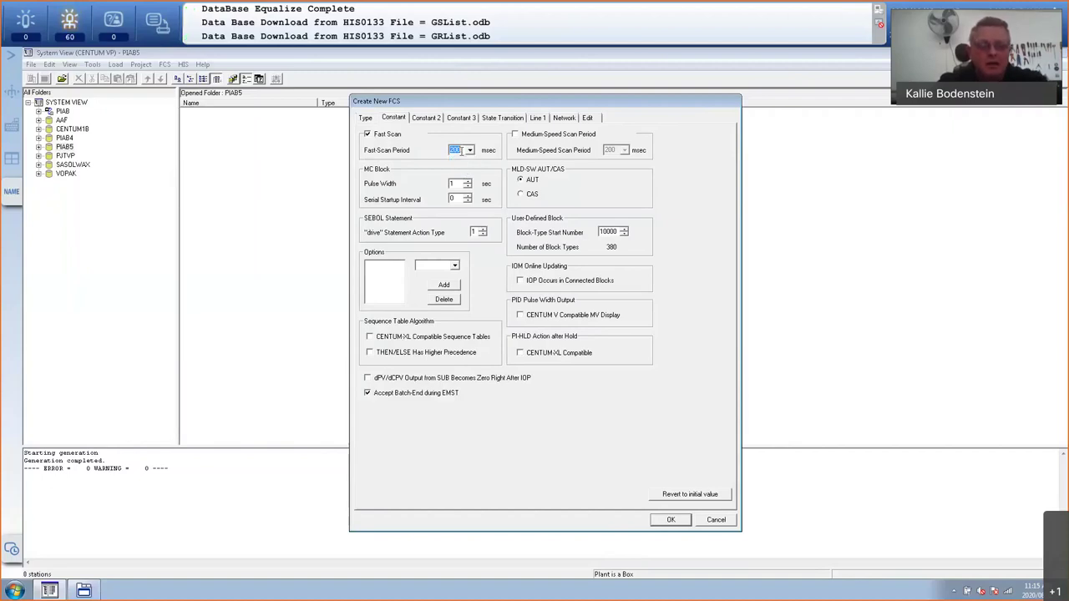
pyautogui.write('50')
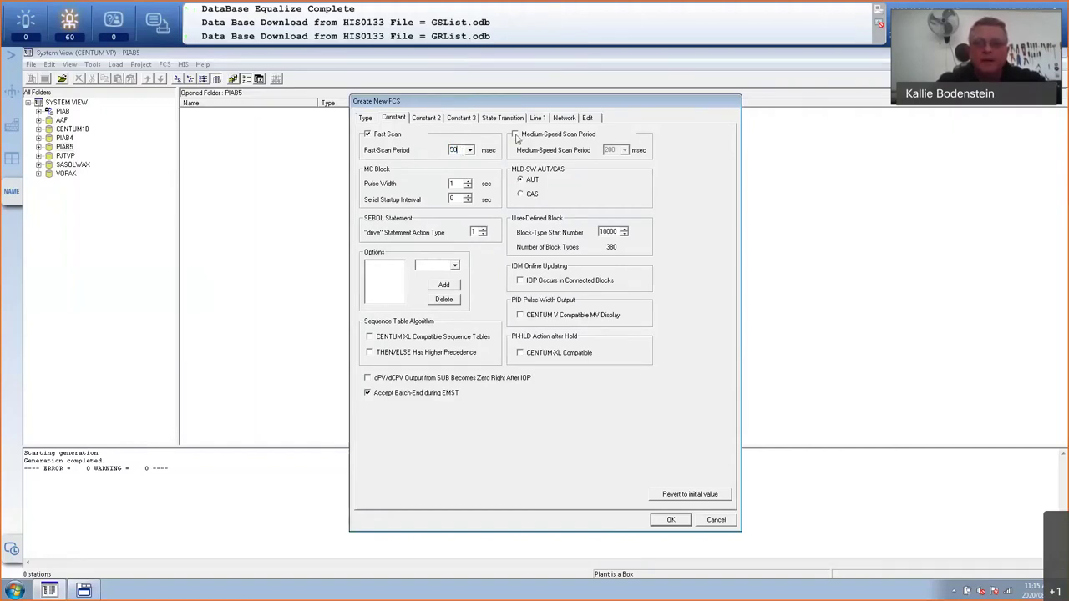
pyautogui.click(515, 135)
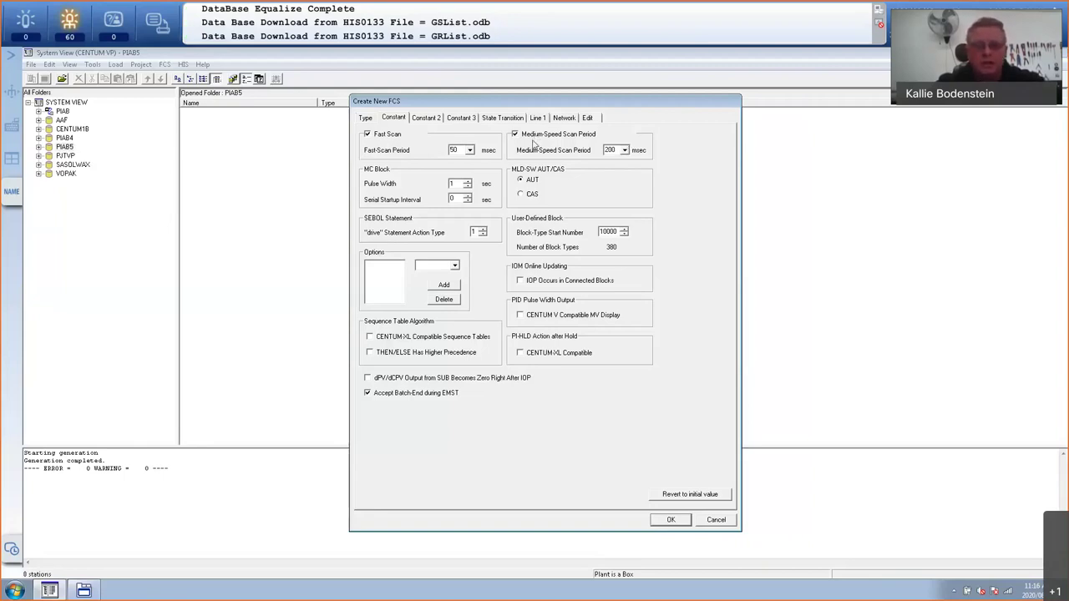
# - Add the DIOENH option to the FCS and review its remaining constants, state transition matrix and network settings
pyautogui.click(454, 267)
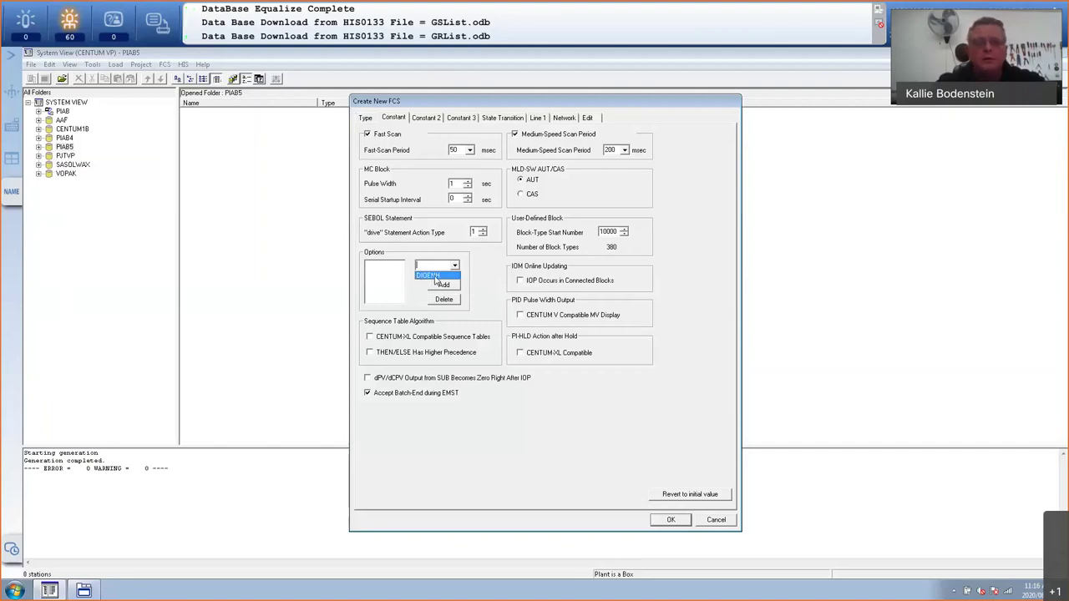
pyautogui.click(434, 276)
pyautogui.click(429, 286)
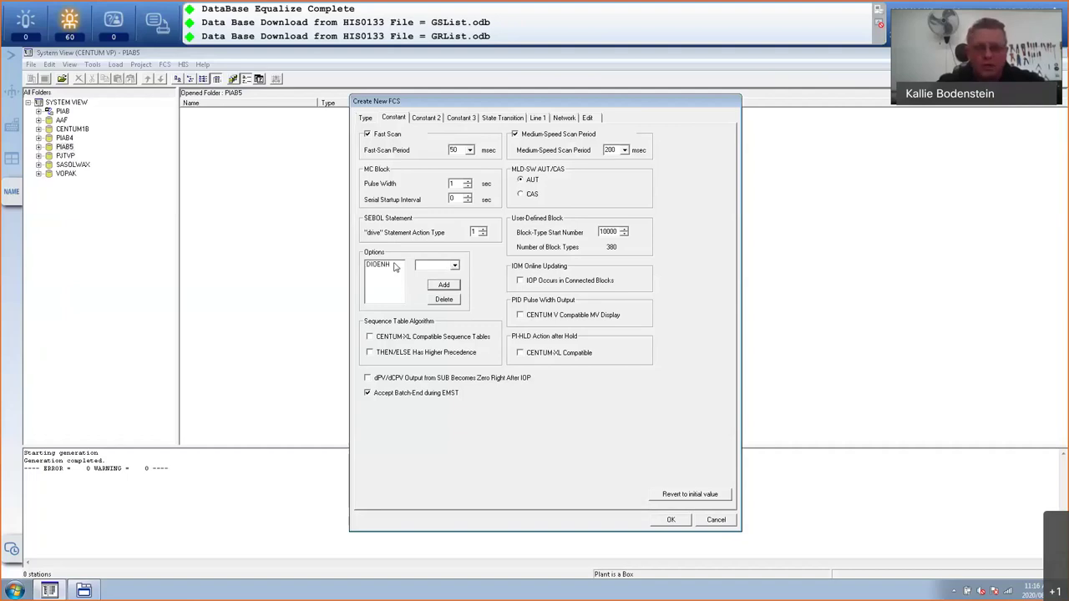
pyautogui.click(426, 118)
pyautogui.click(460, 118)
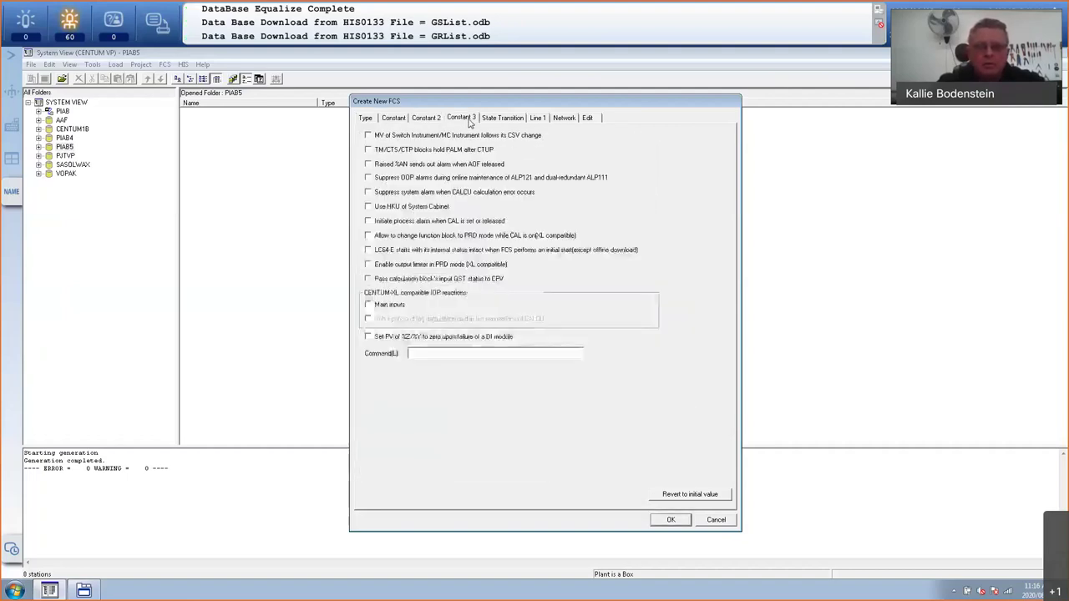
pyautogui.click(501, 117)
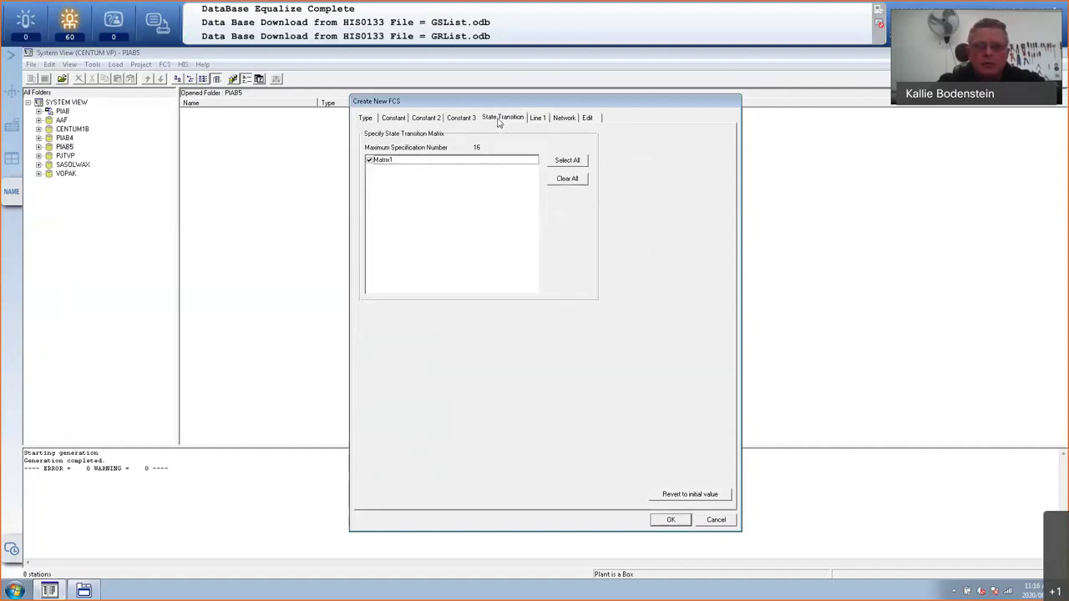
pyautogui.click(564, 117)
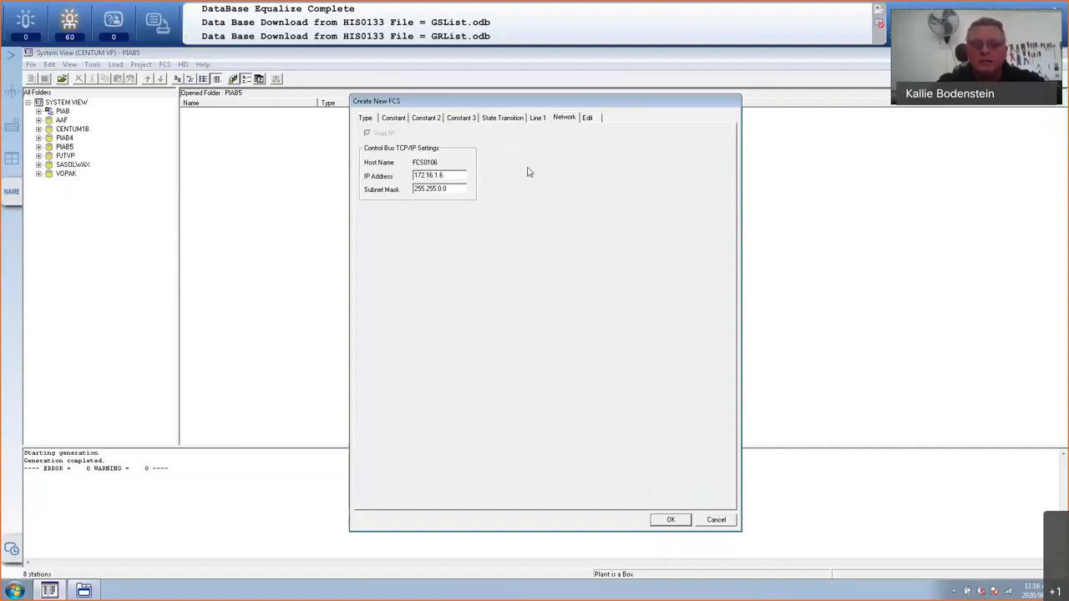
# - Review the FCS's control drawing builder setting and create the FCS
pyautogui.click(588, 118)
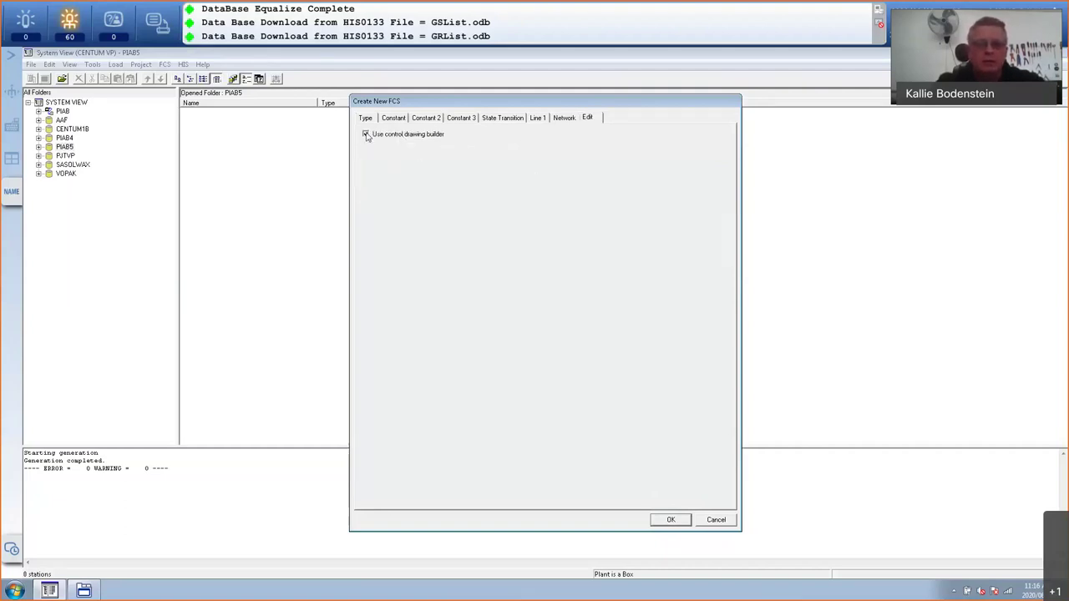
pyautogui.click(671, 521)
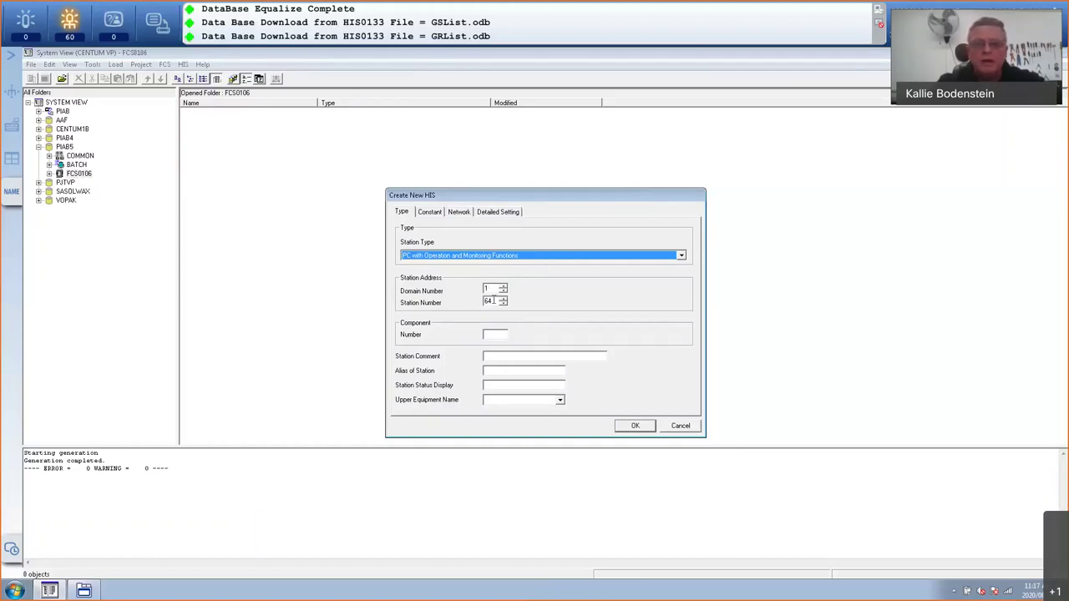
# - Create the HIS with station number 33, reviewing its constant, network and detailed settings
pyautogui.doubleClick(490, 301)
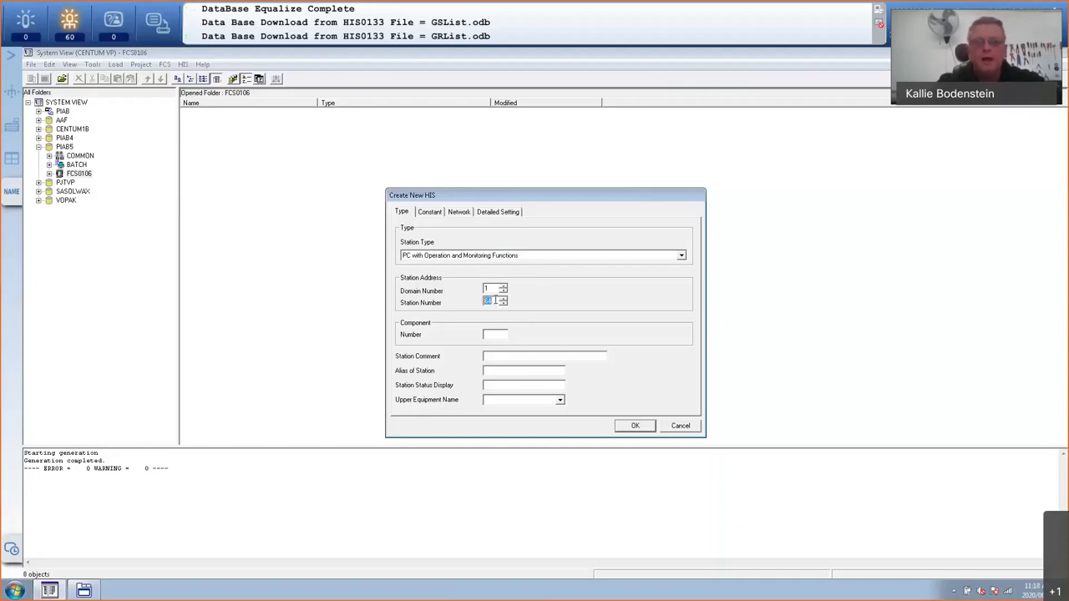
pyautogui.write('33')
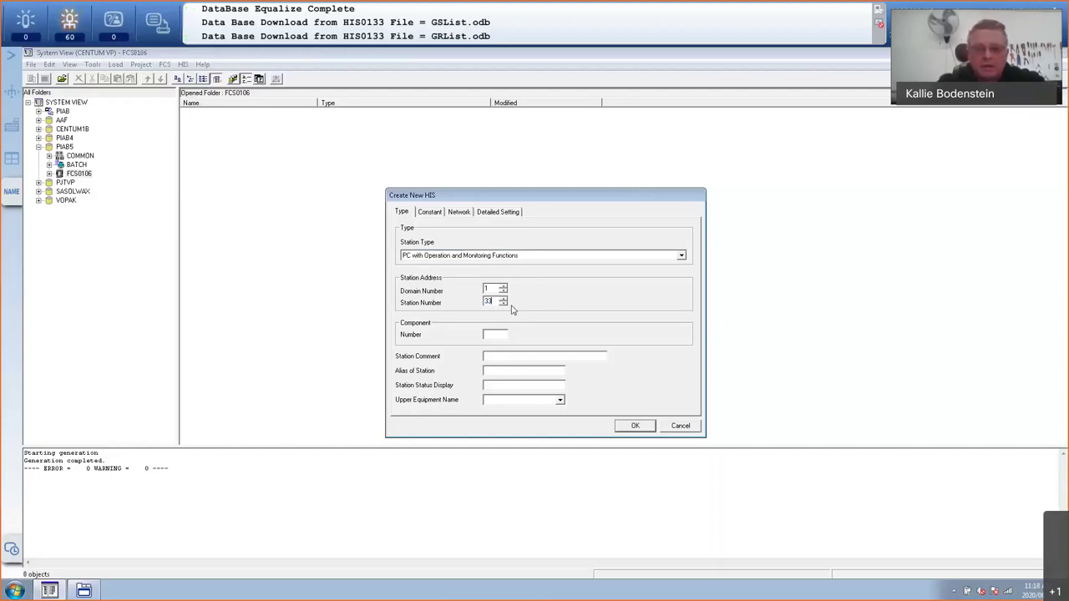
pyautogui.click(437, 214)
pyautogui.click(458, 213)
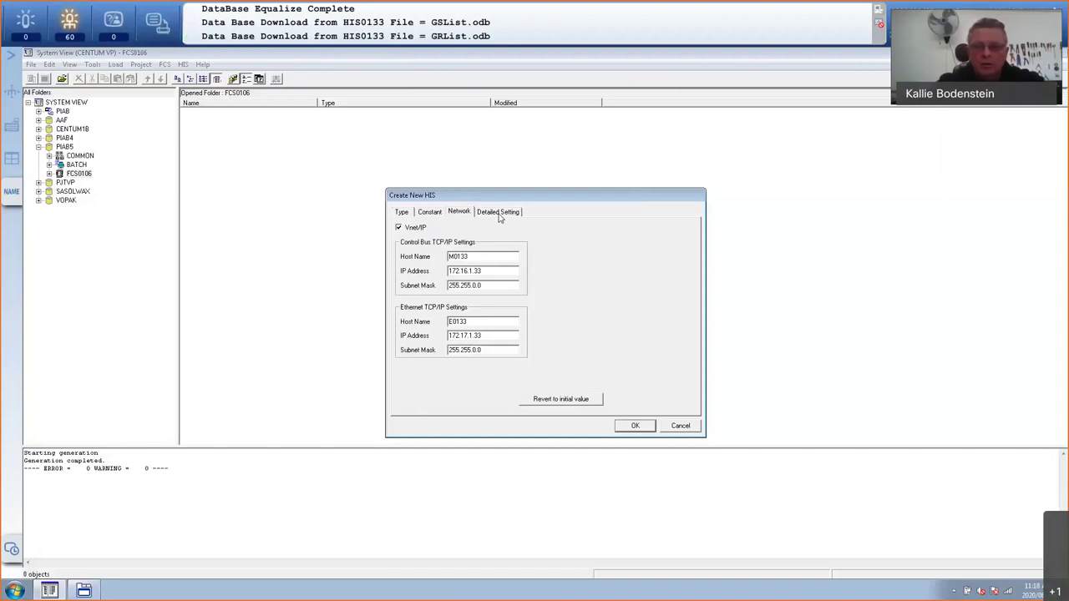
pyautogui.click(500, 213)
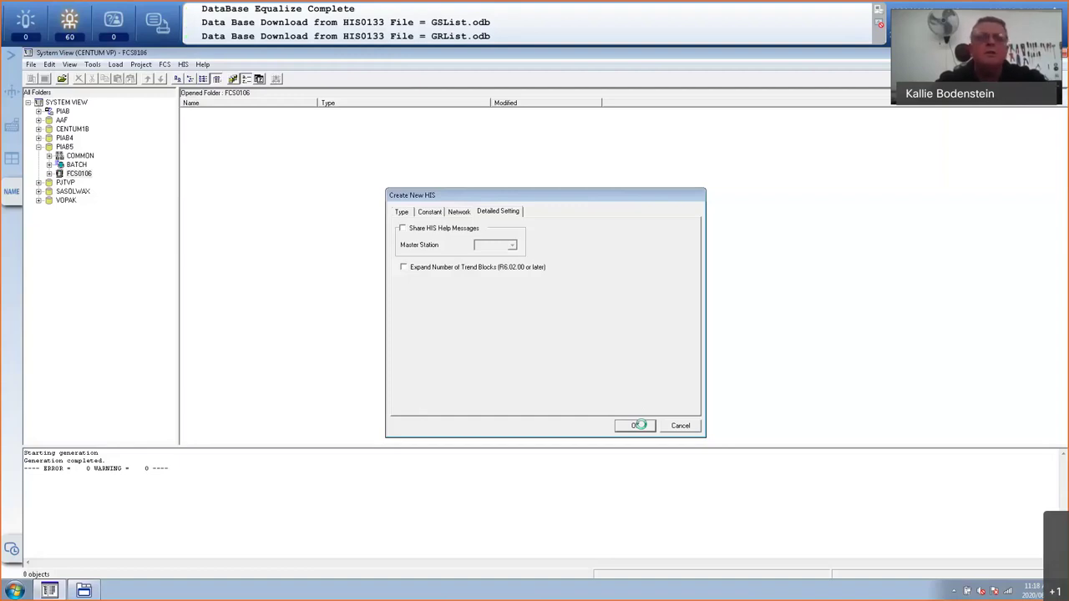
pyautogui.click(640, 427)
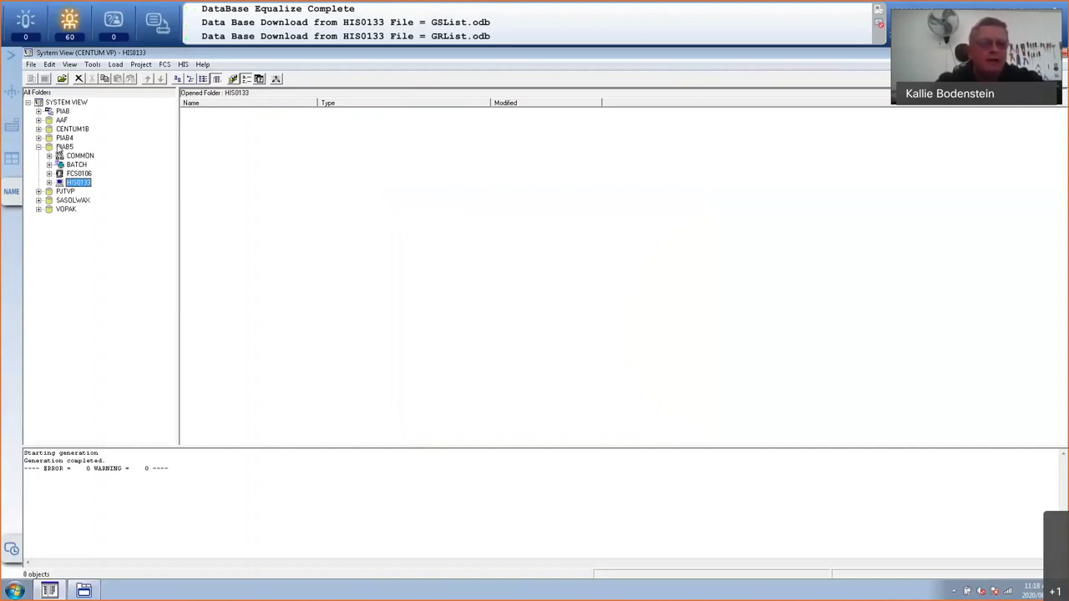
# - Create FIO node 1 on the ESB Bus/Optical ESB Bus in the IOM folder of FCS0106
pyautogui.click(79, 174)
pyautogui.click(83, 183)
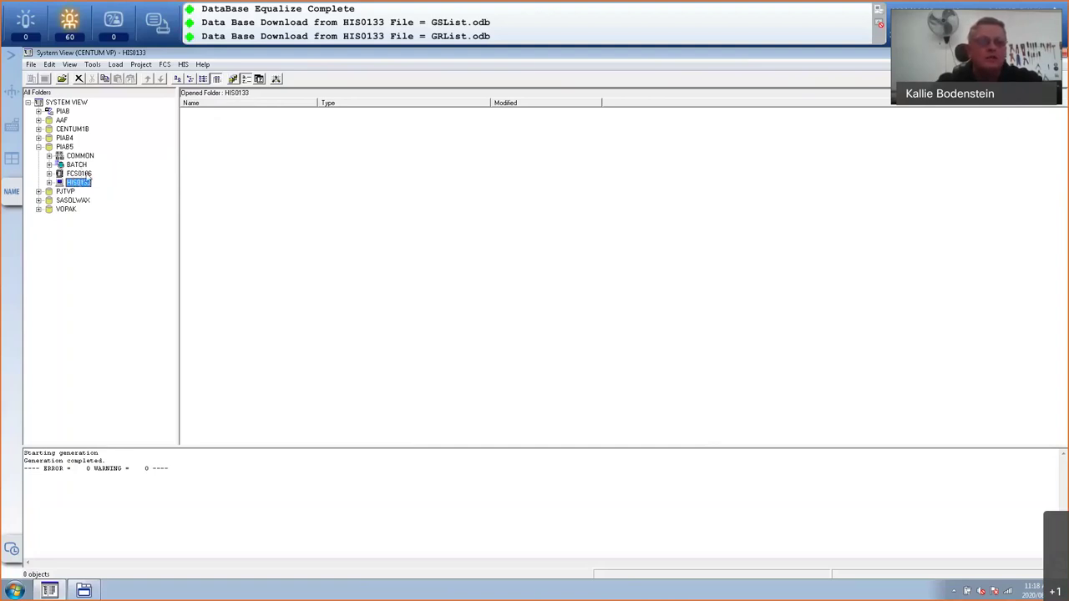
pyautogui.click(88, 174)
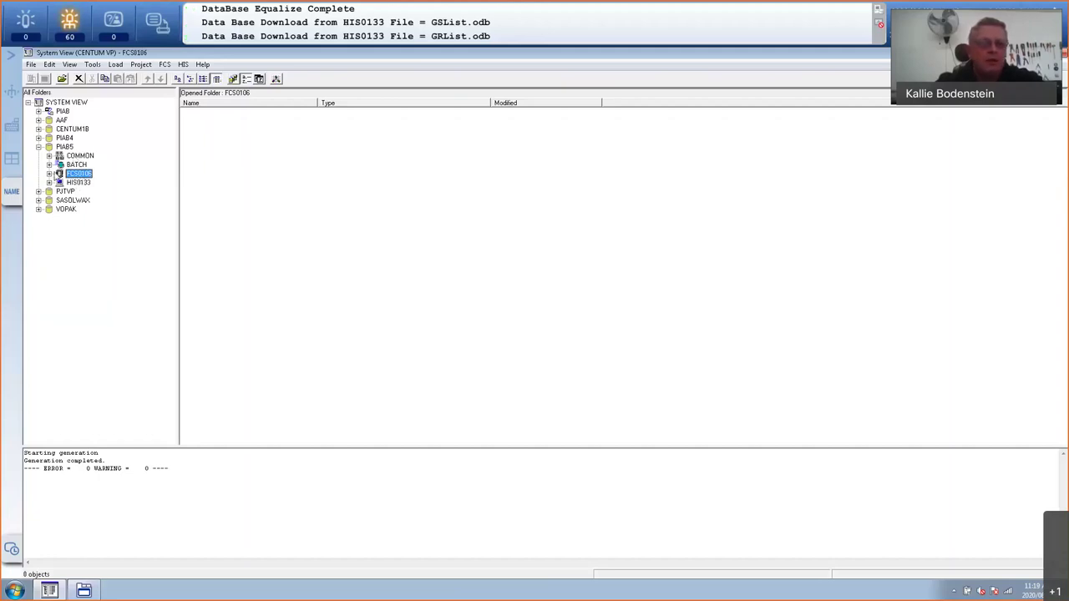
pyautogui.click(48, 174)
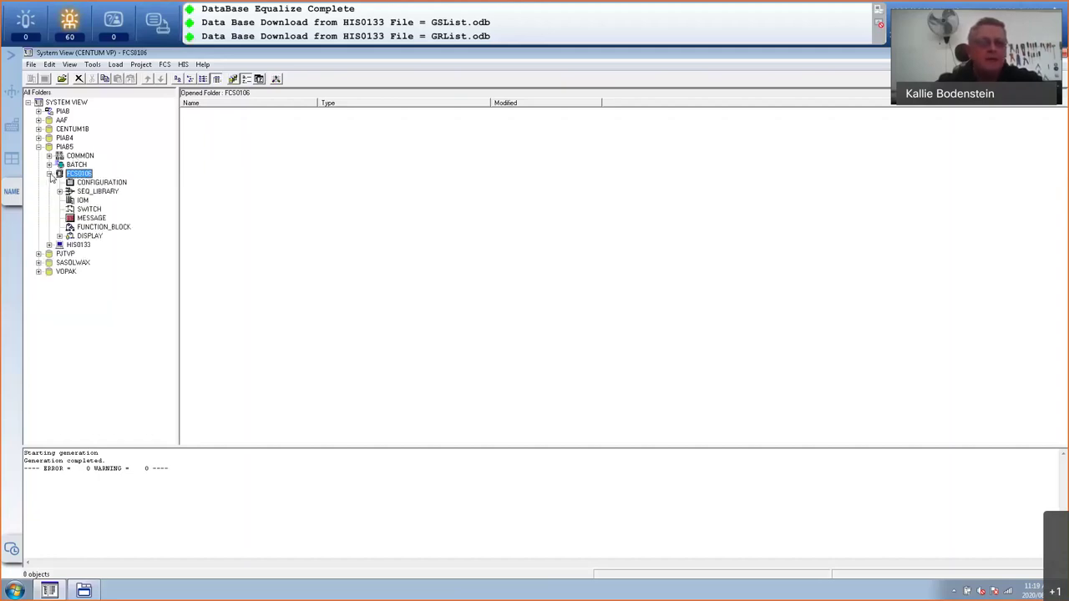
pyautogui.click(108, 182)
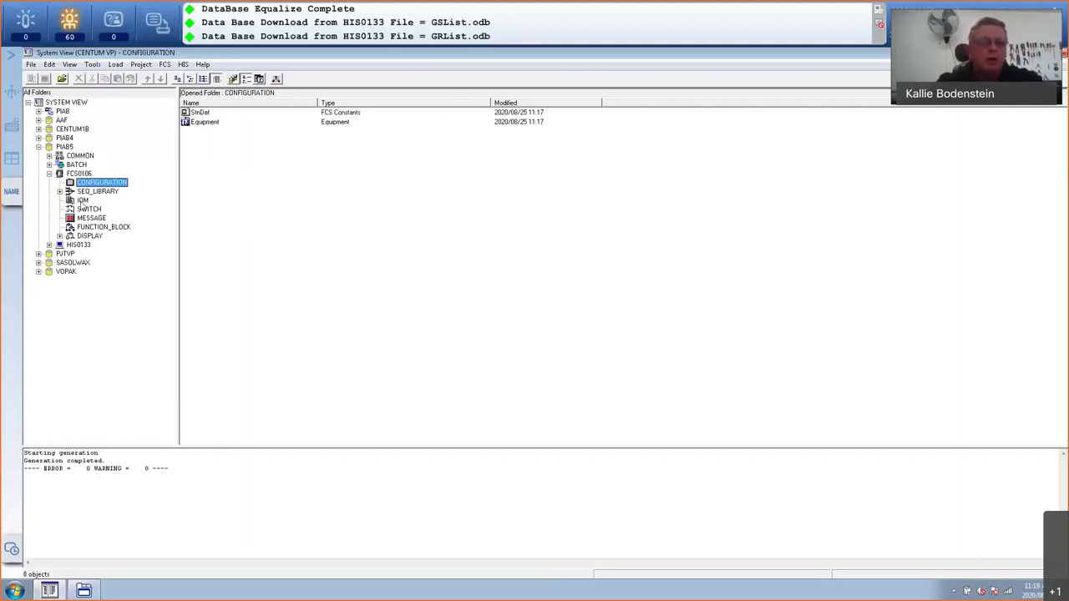
pyautogui.click(83, 201)
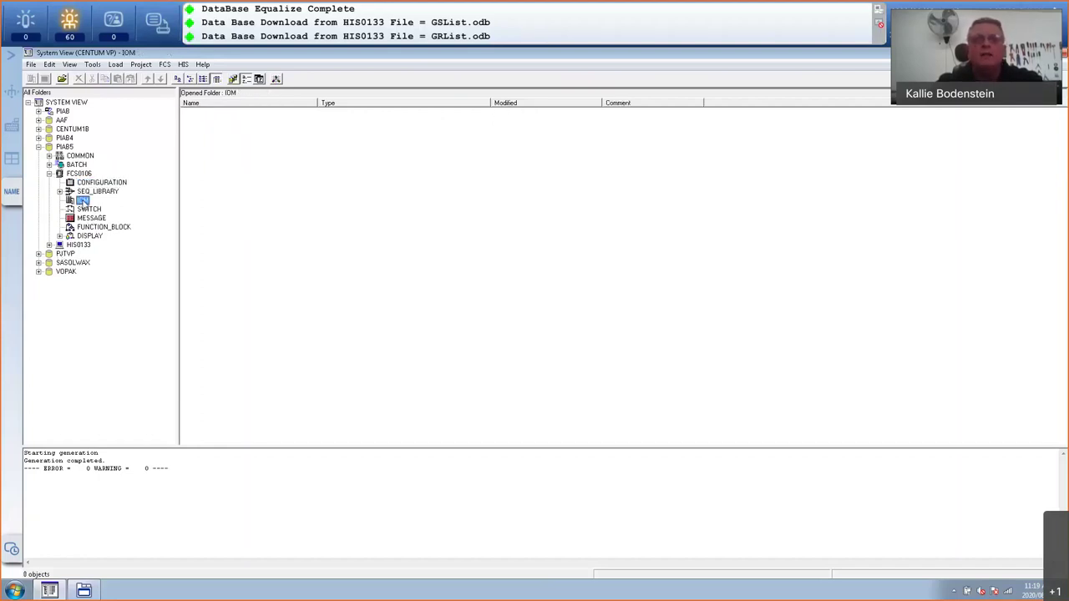
pyautogui.rightClick(82, 203)
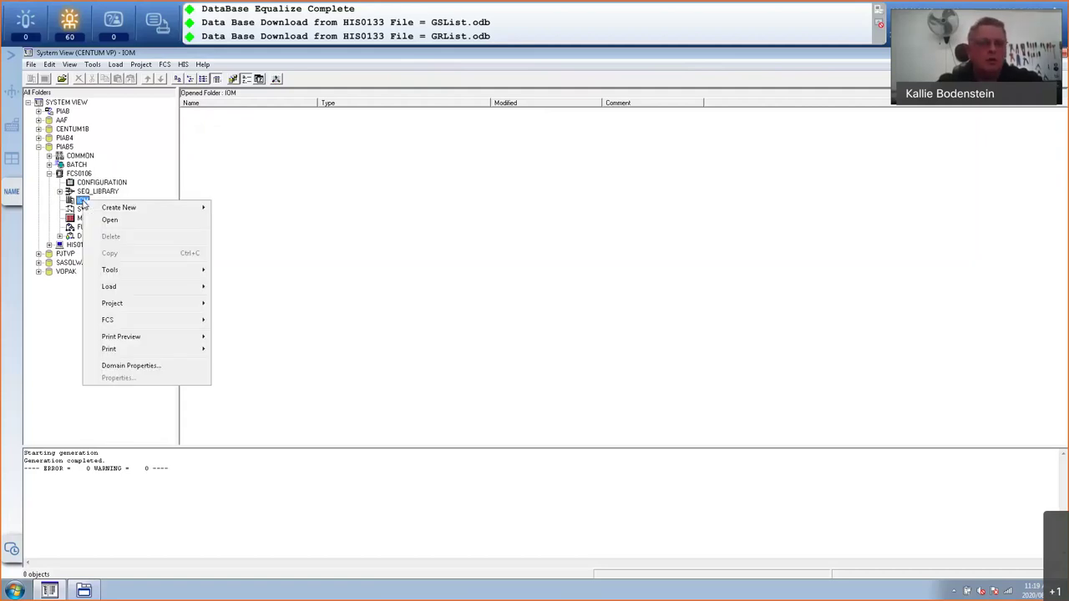
pyautogui.moveTo(137, 215)
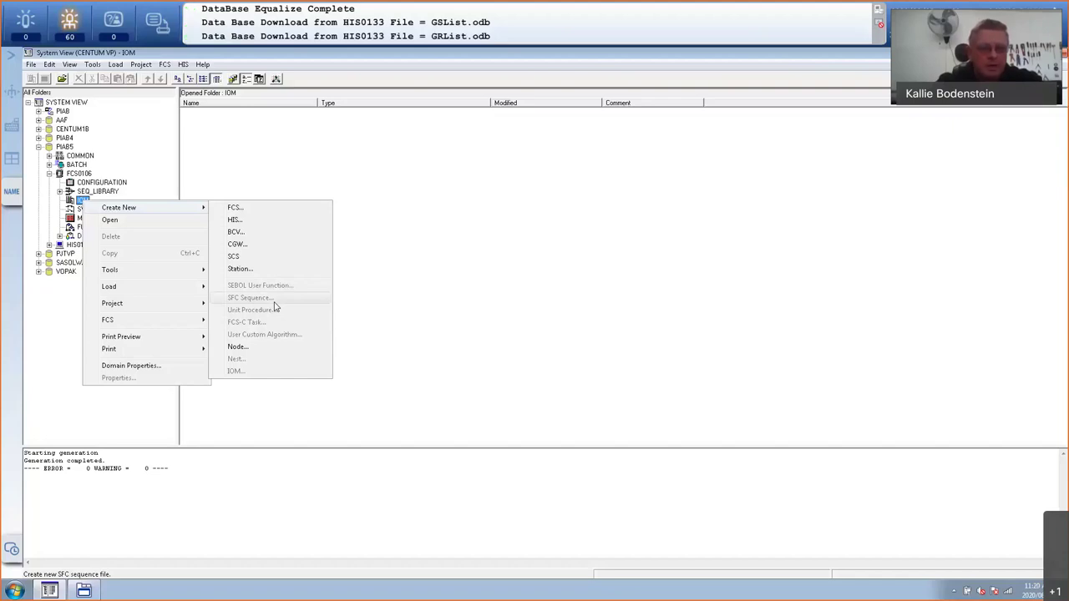
pyautogui.click(237, 347)
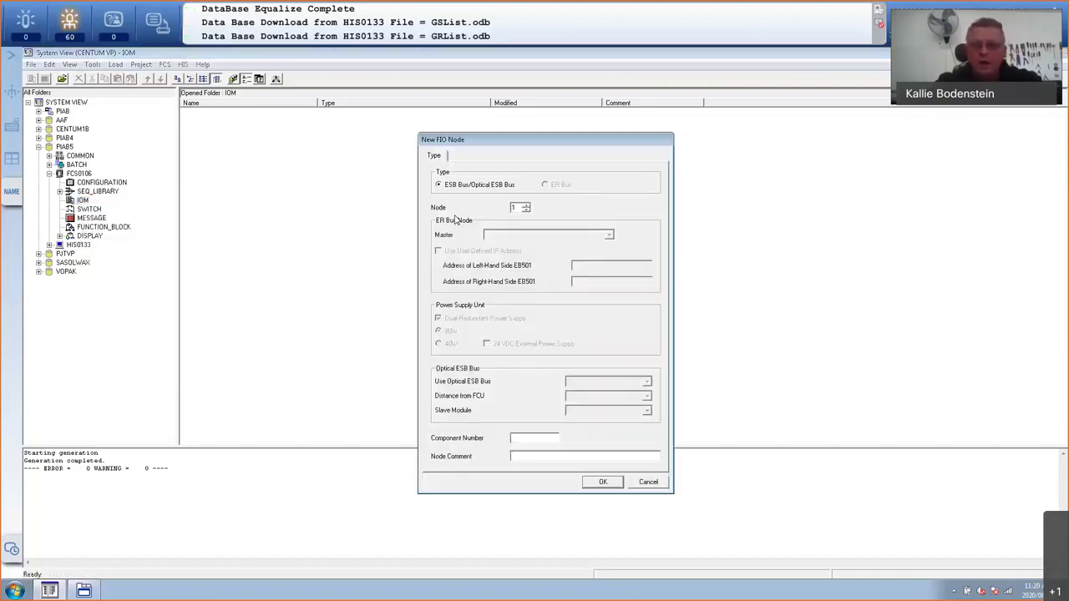
pyautogui.click(602, 482)
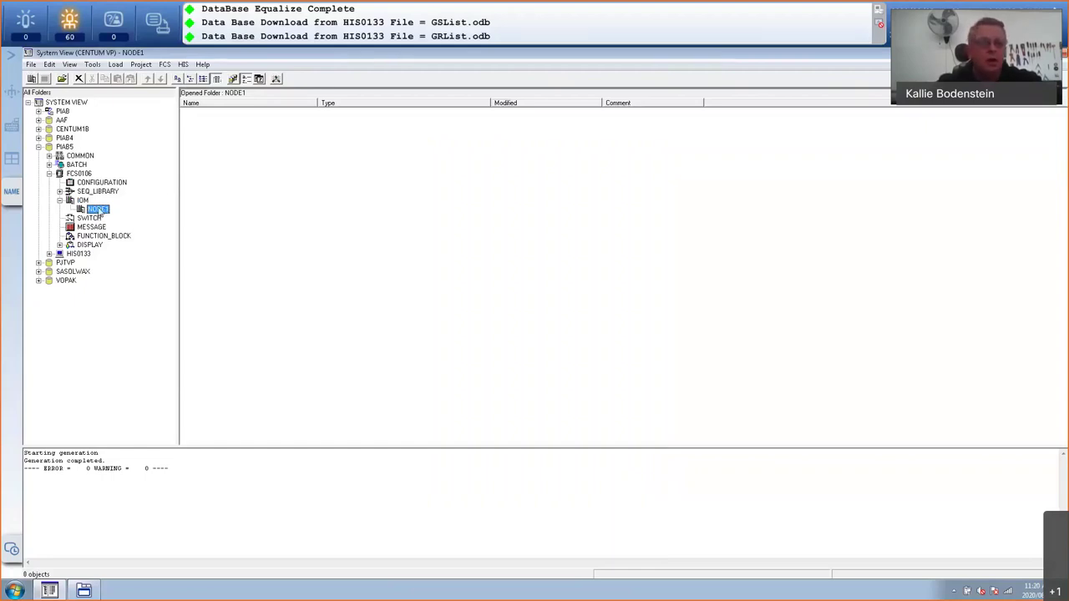
# - Start a new IOM in NODE1 with category Status Input and type ADV151-E (32-Channel SOE status input module)
pyautogui.rightClick(98, 208)
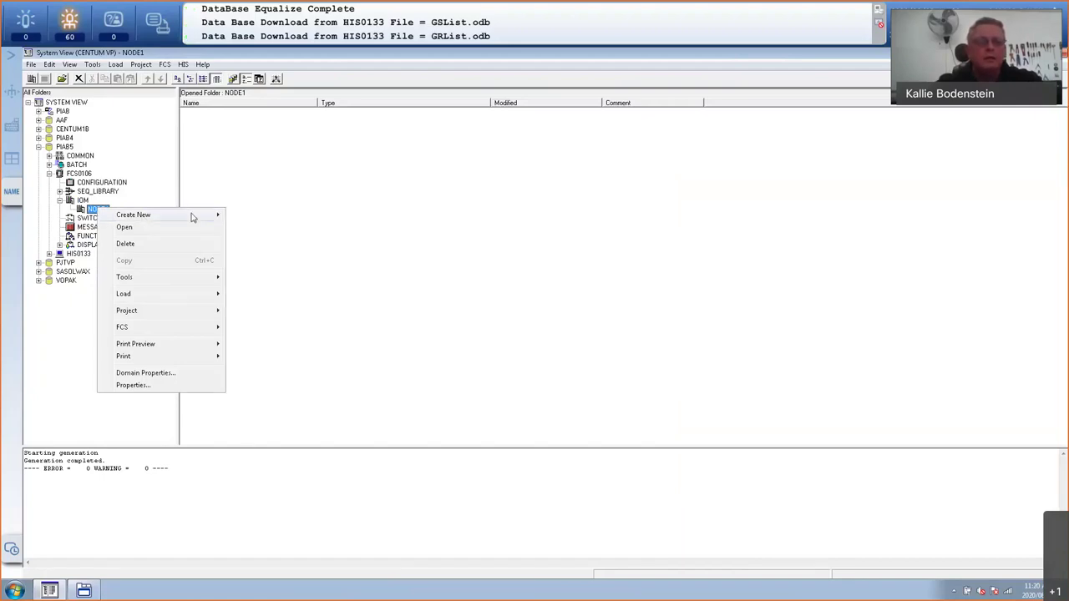
pyautogui.moveTo(192, 217)
pyautogui.click(251, 378)
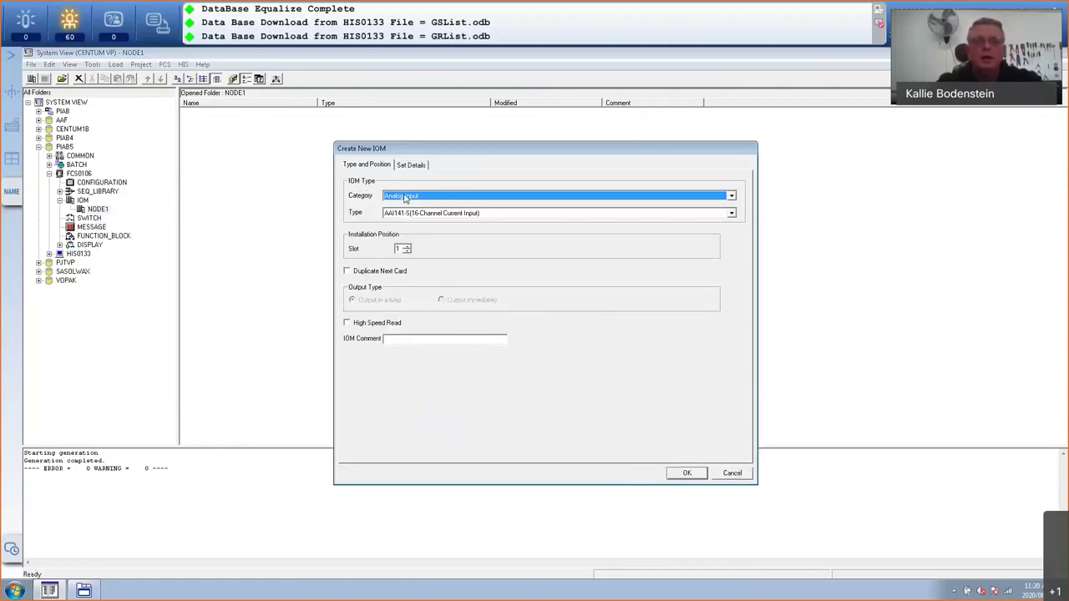
pyautogui.click(732, 214)
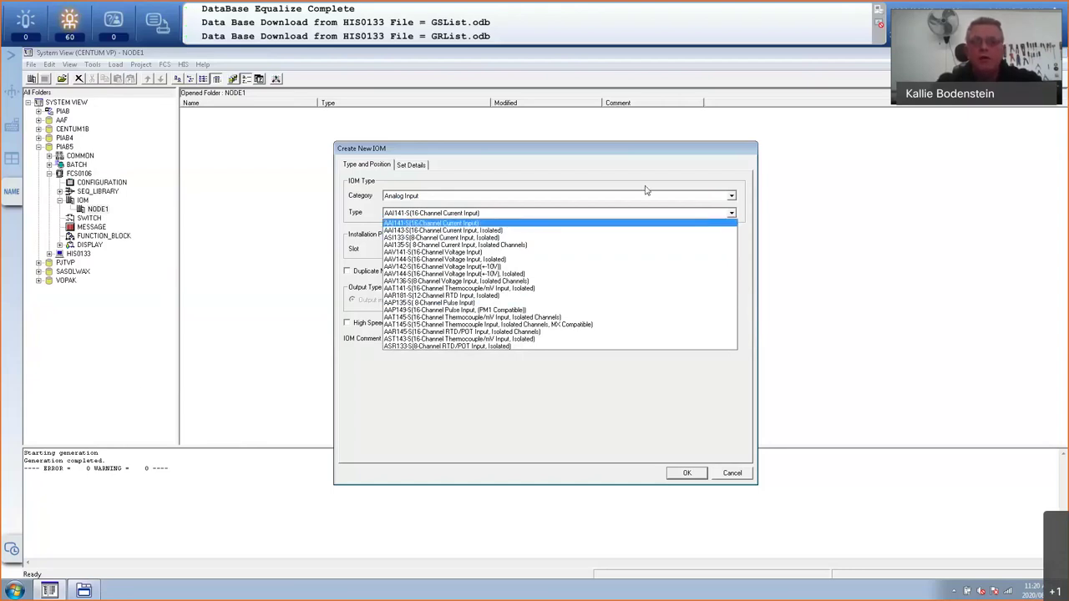
pyautogui.click(734, 200)
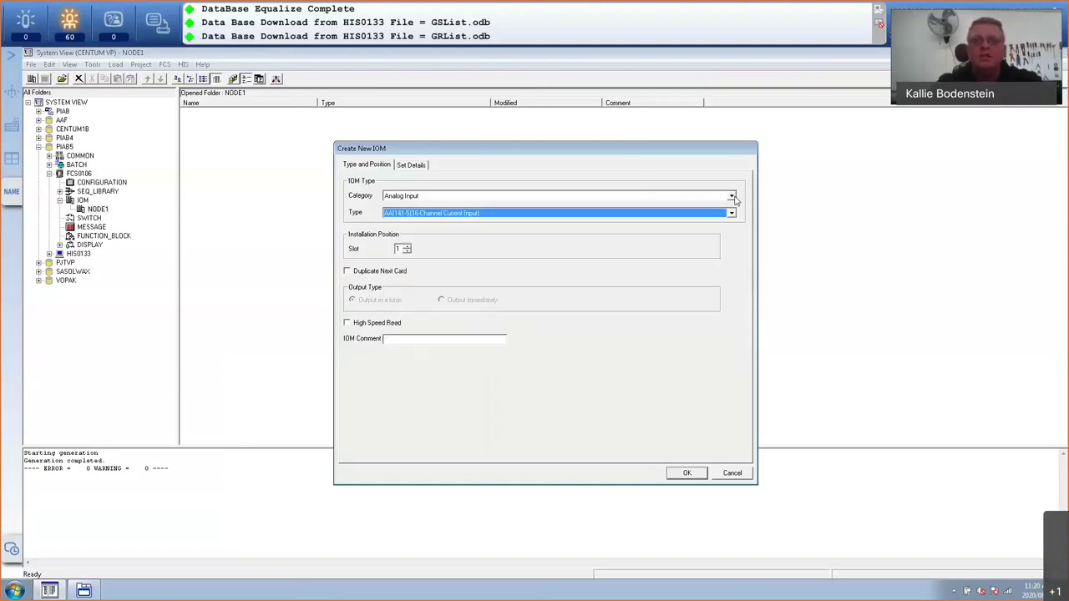
pyautogui.click(731, 197)
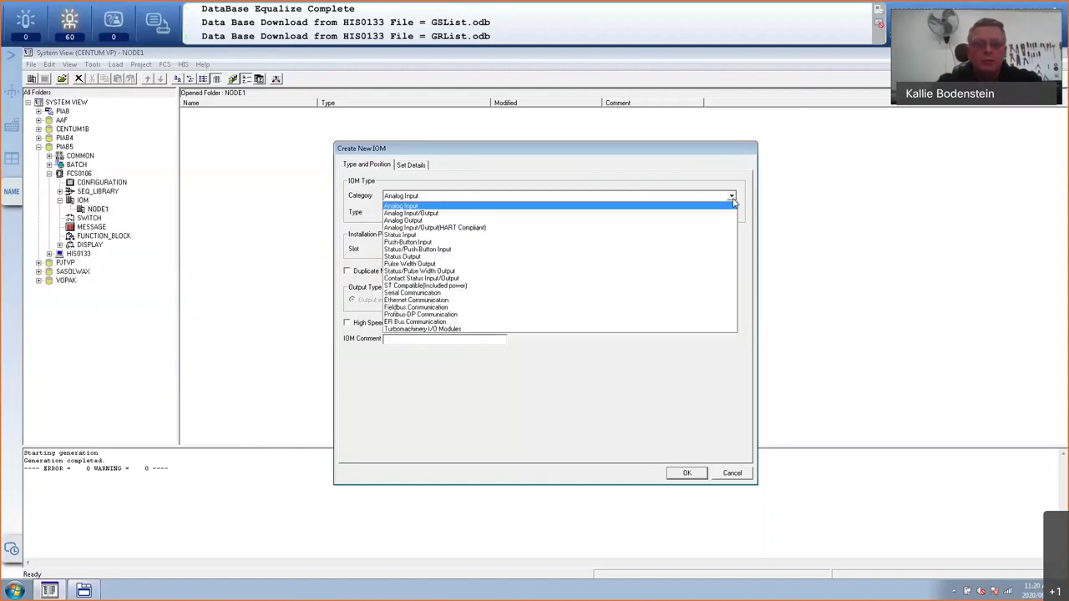
pyautogui.click(415, 235)
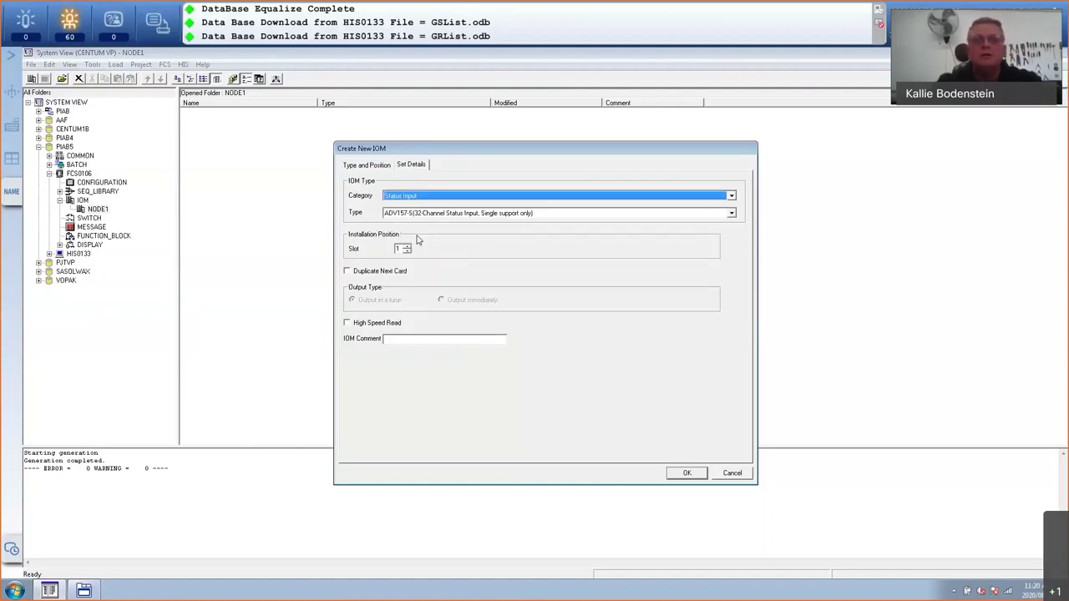
pyautogui.hotkey('ctrl', 'shift', 'Tab')
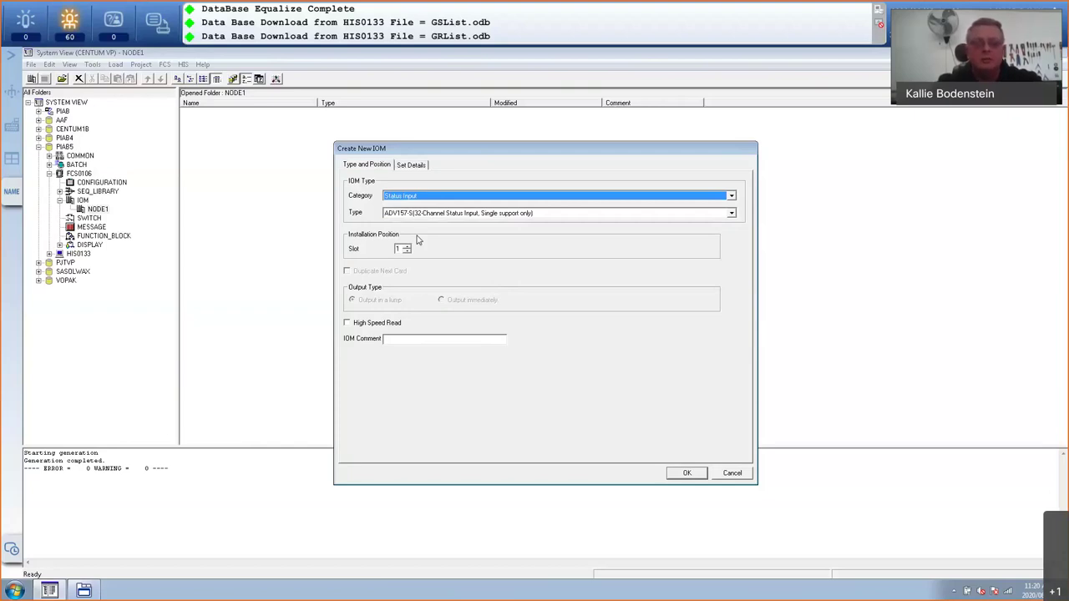
pyautogui.click(704, 217)
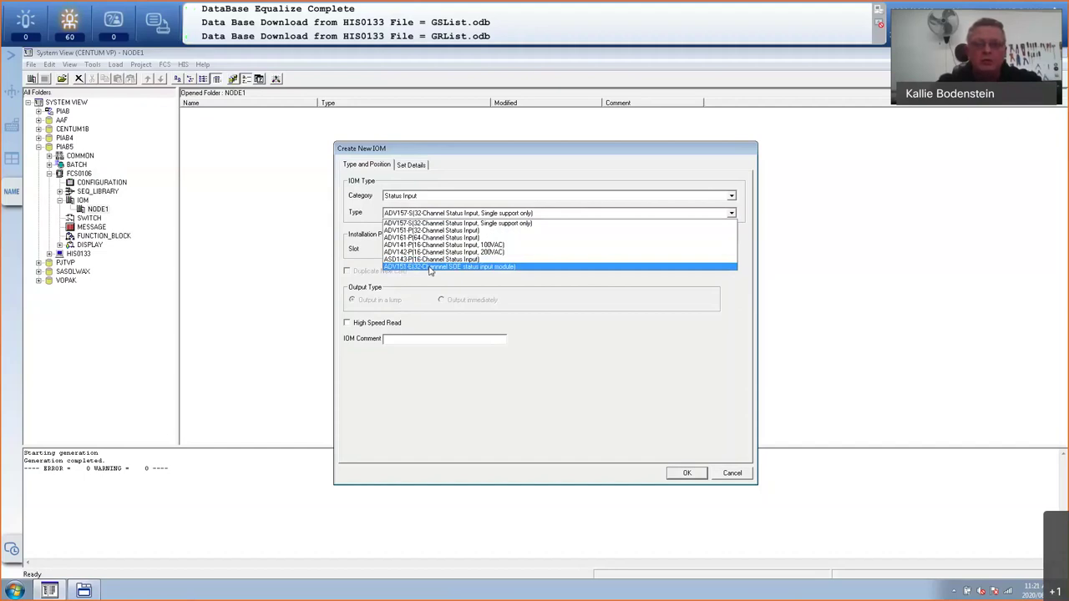
pyautogui.click(503, 267)
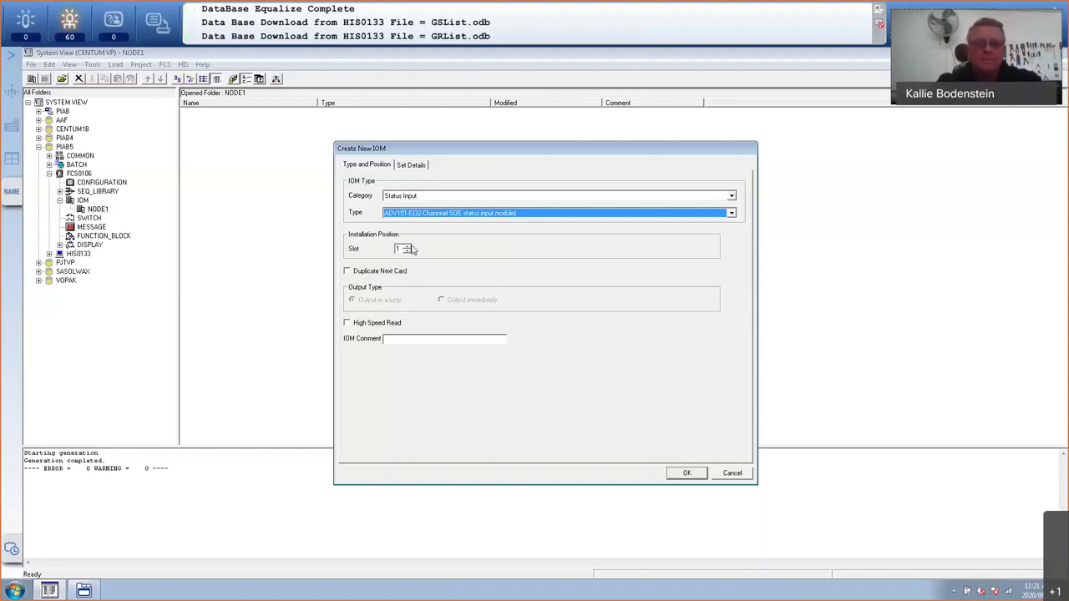
# - Enable High Speed Read, leave Duplicate Next Card off, and create the status input module in slot 1
pyautogui.click(349, 273)
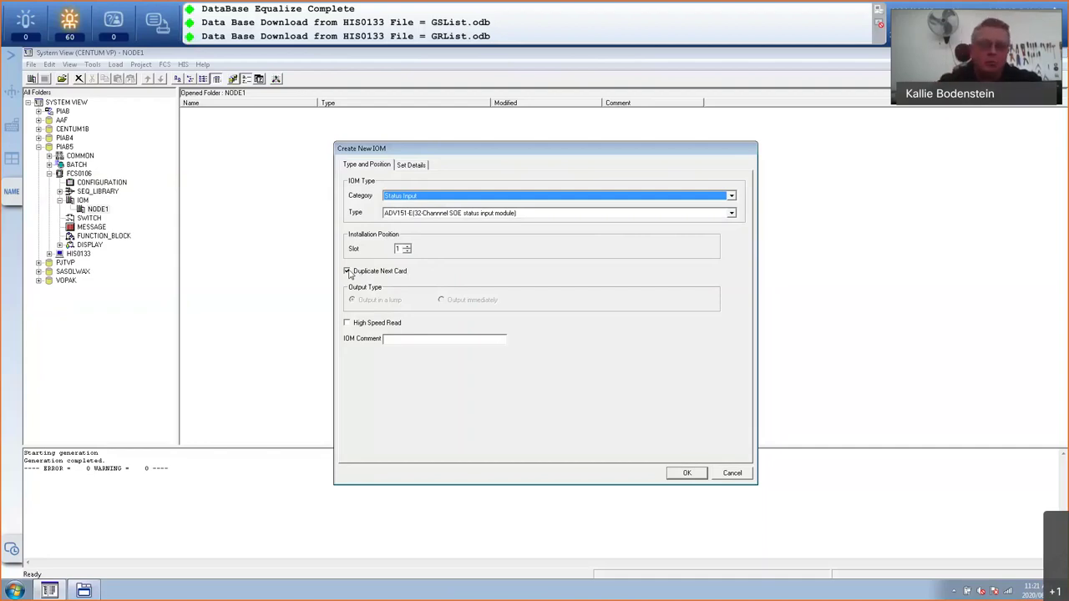
pyautogui.click(347, 272)
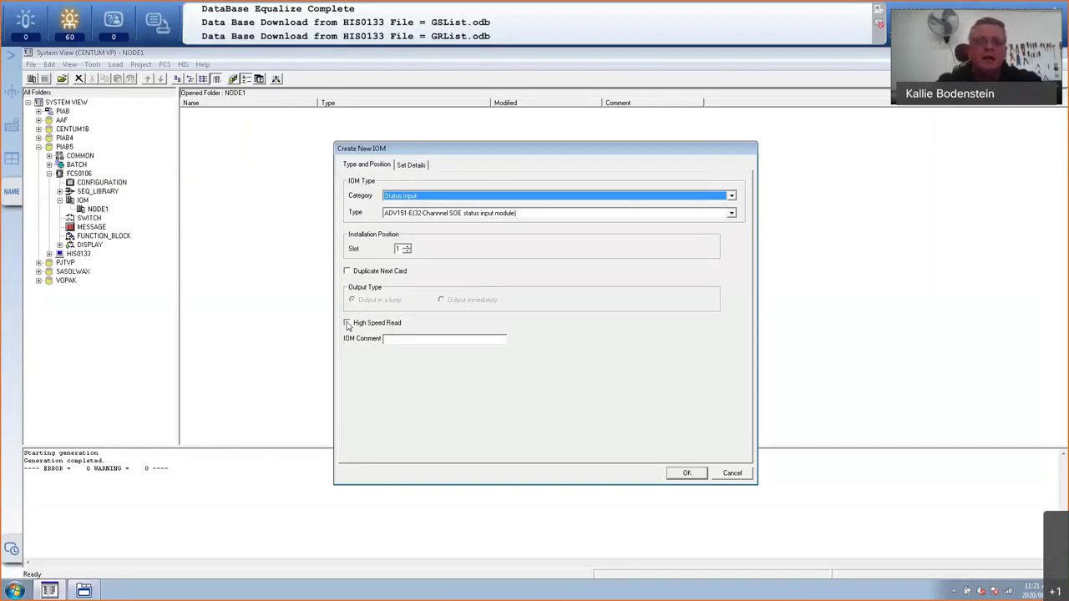
pyautogui.click(416, 335)
pyautogui.click(420, 330)
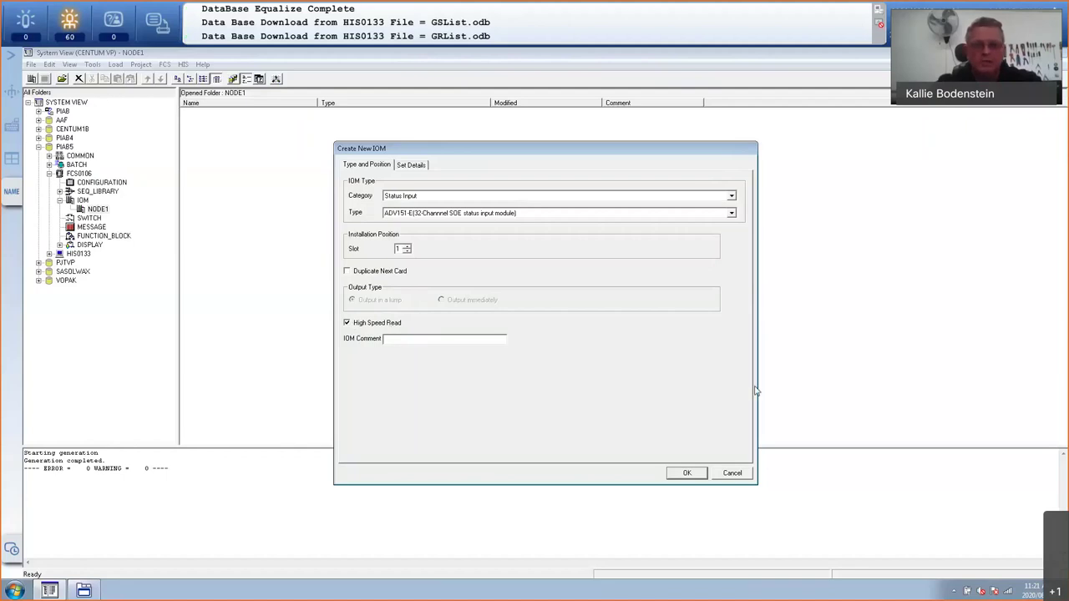
pyautogui.click(688, 472)
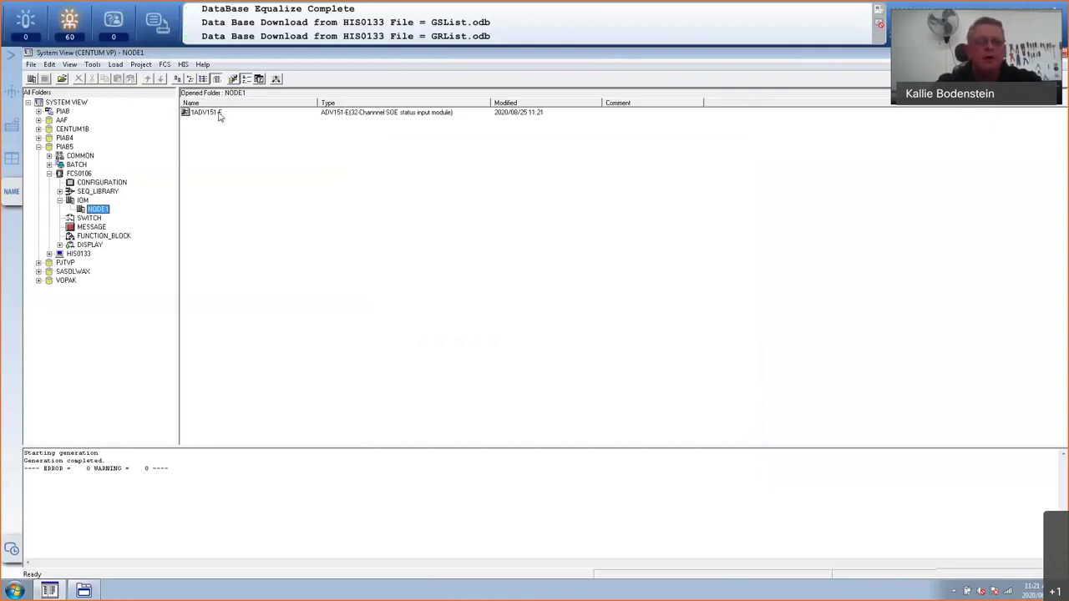
# - Create a Status Output module of type ADV551-P (32-Channel Status Output) in slot 2 of NODE1
pyautogui.rightClick(102, 209)
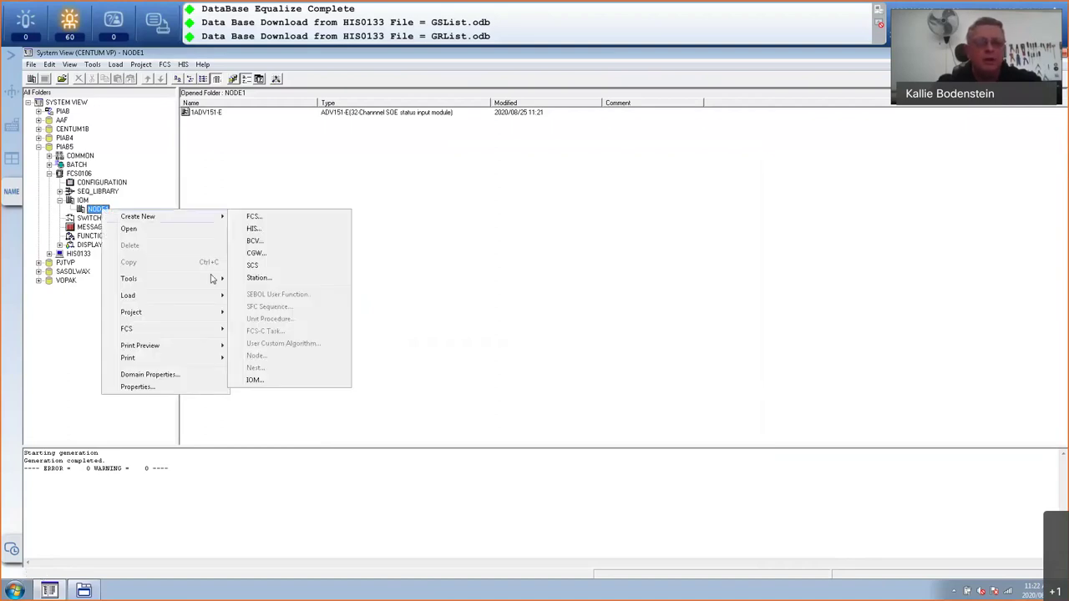
pyautogui.click(255, 380)
pyautogui.click(731, 197)
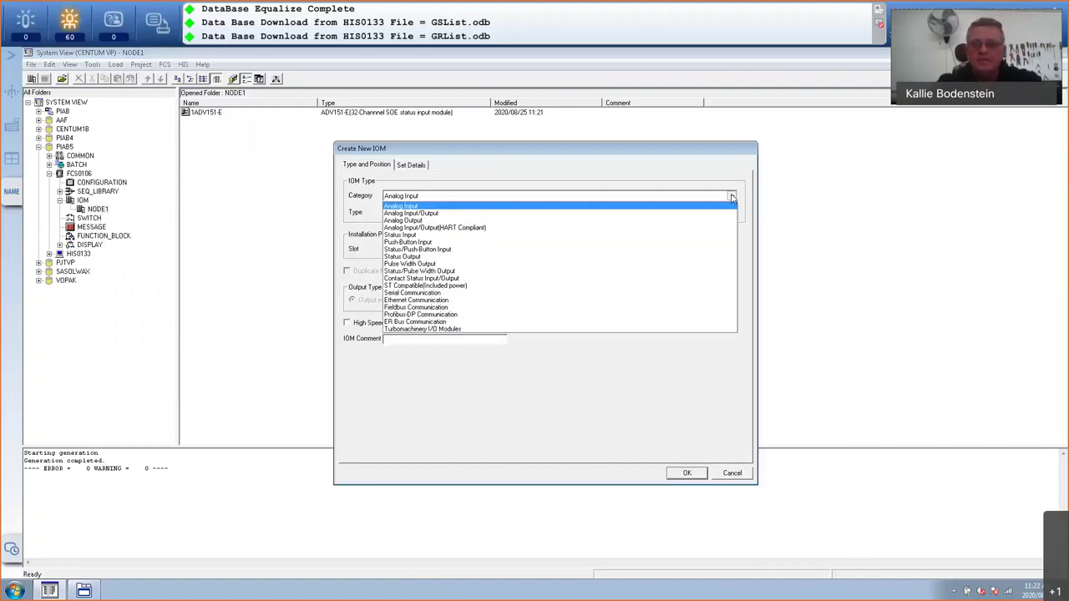
pyautogui.click(584, 257)
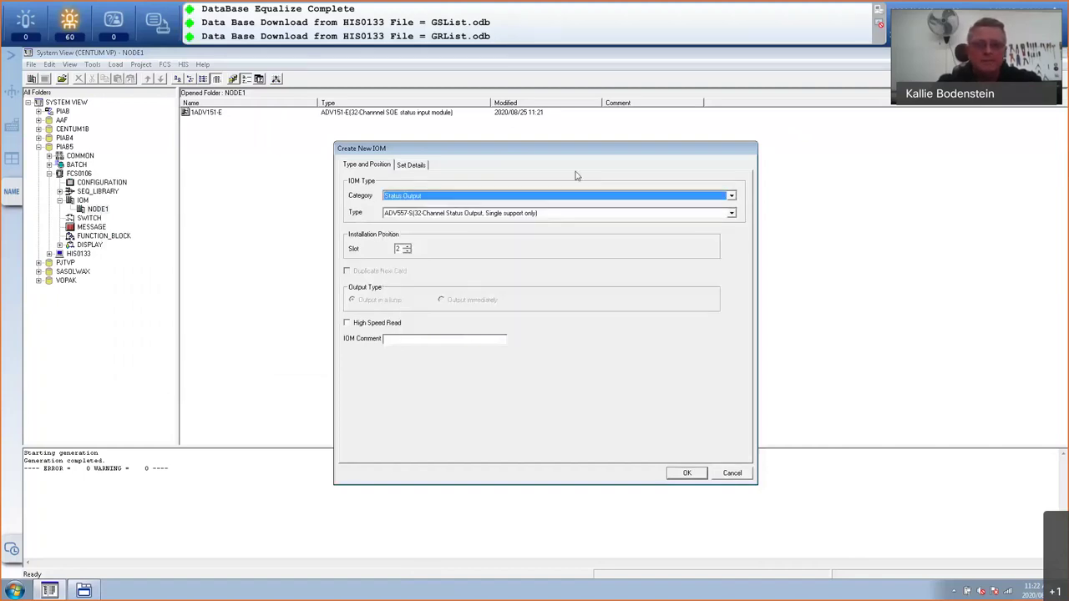
pyautogui.click(731, 215)
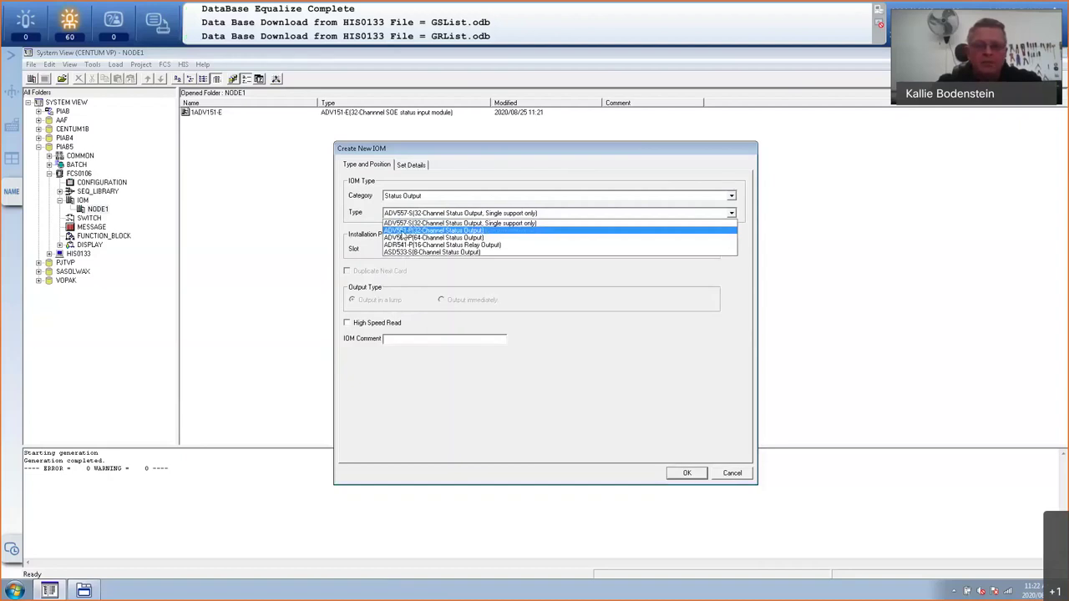
pyautogui.click(401, 232)
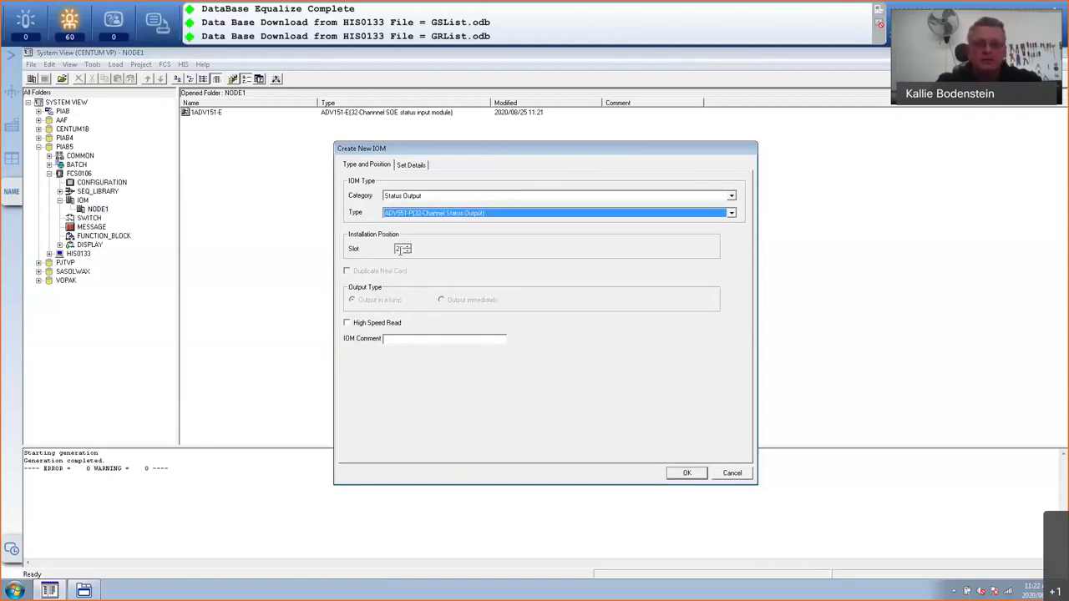
pyautogui.click(407, 252)
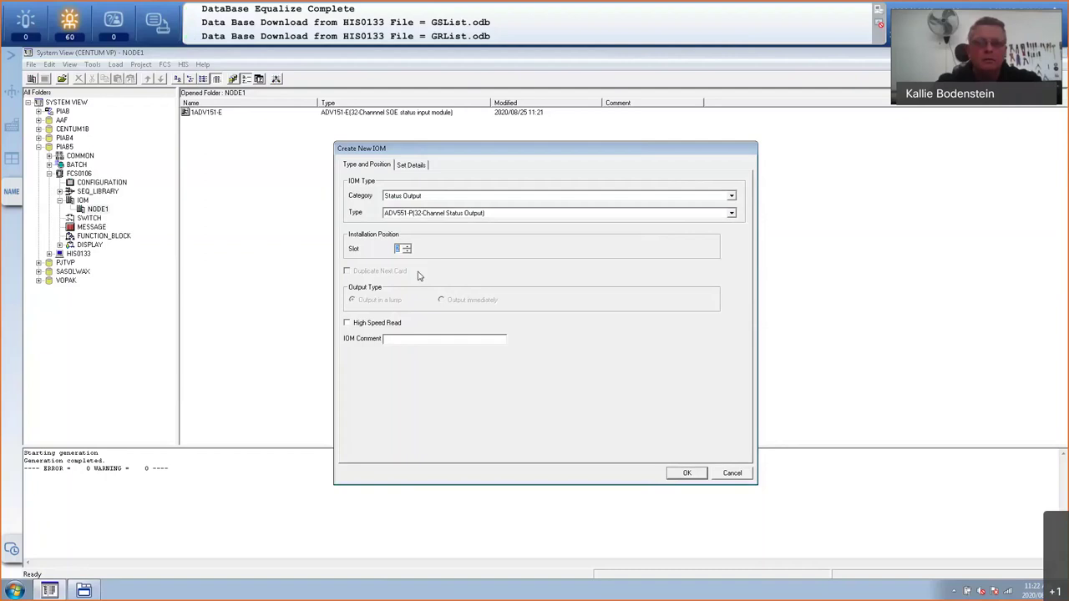
pyautogui.click(684, 472)
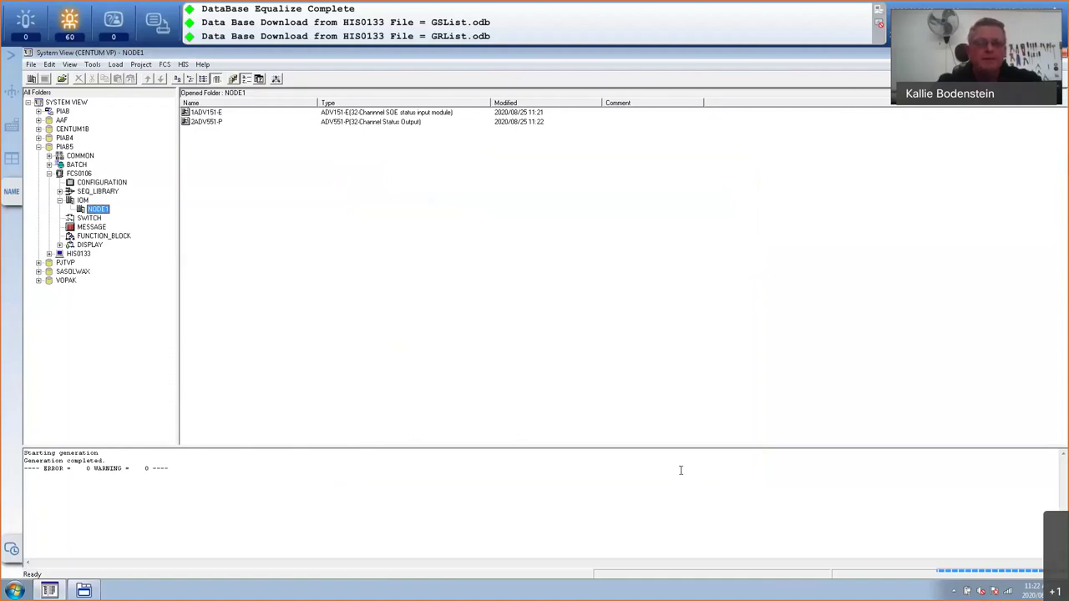
# - Create an Analog Input/Output (HART Compliant) module of type AAI143-H (16-Channel Current Input, Isolated) in slot 3 of NODE1
pyautogui.rightClick(100, 213)
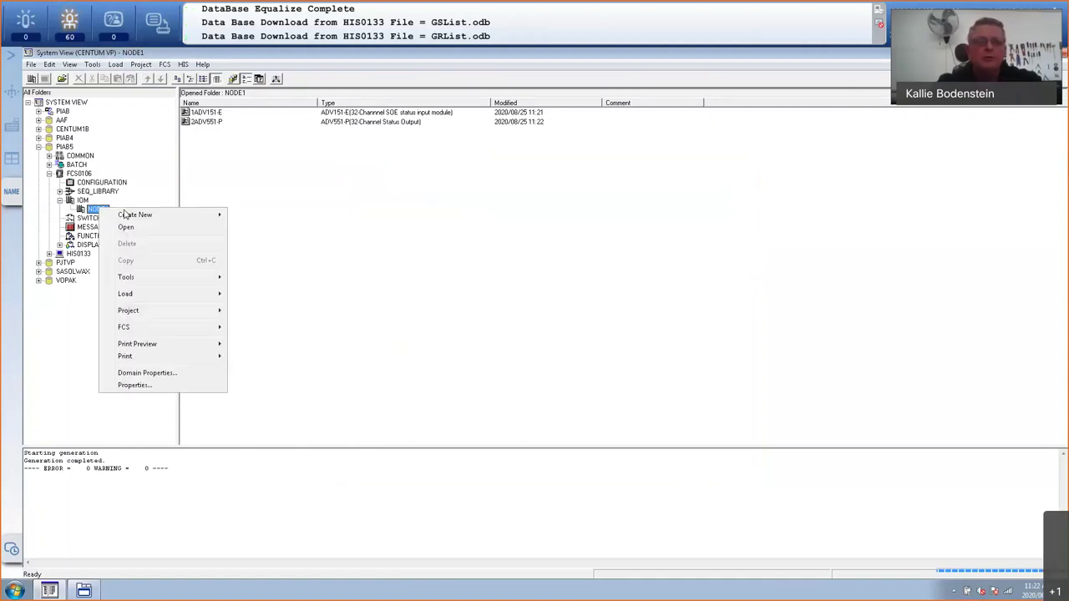
pyautogui.moveTo(150, 215)
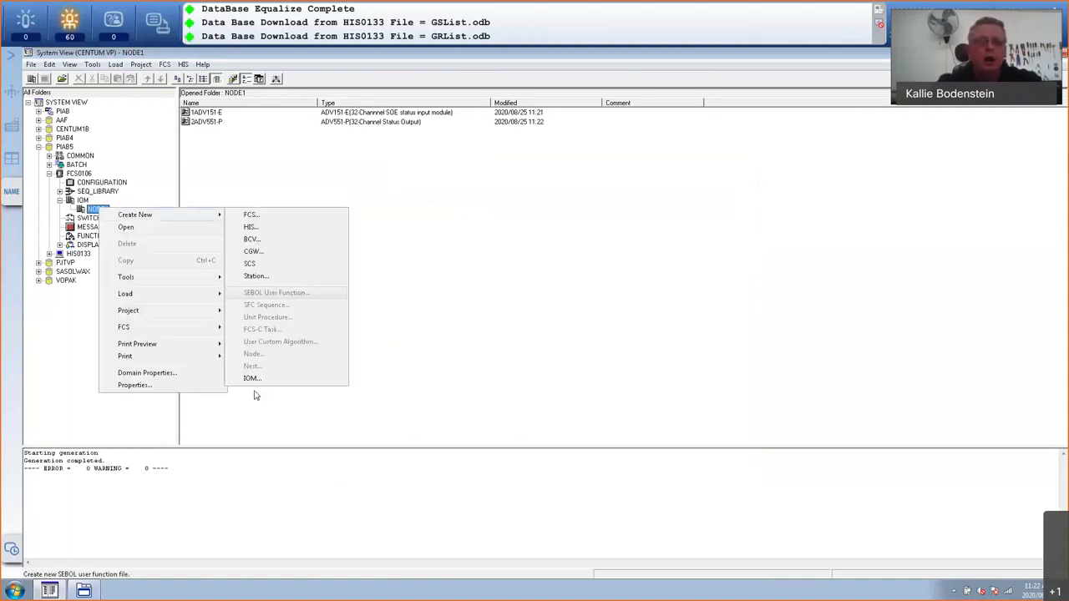
pyautogui.click(257, 381)
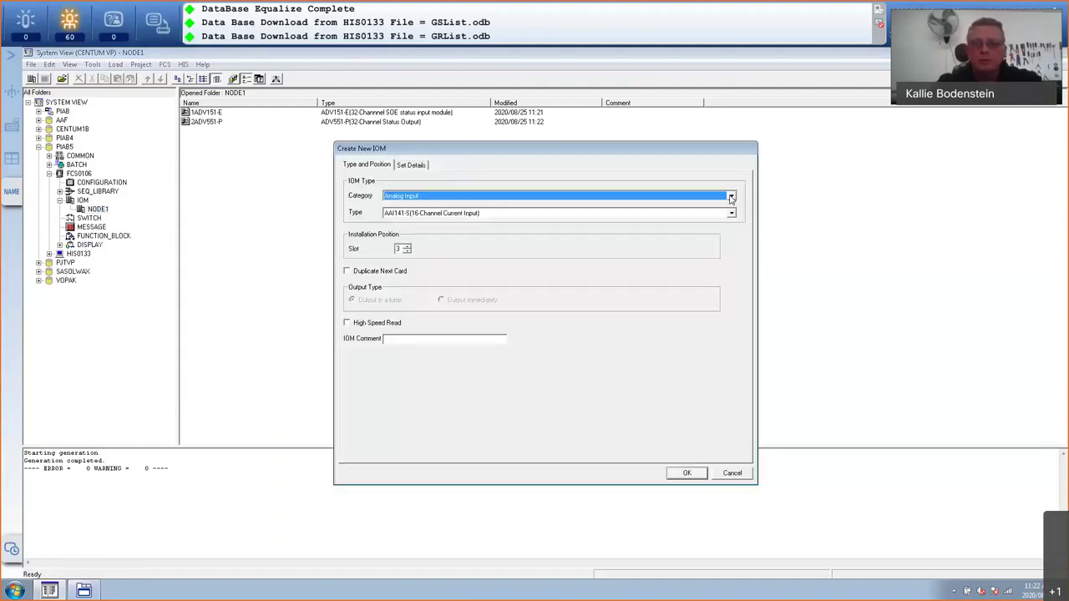
pyautogui.click(729, 196)
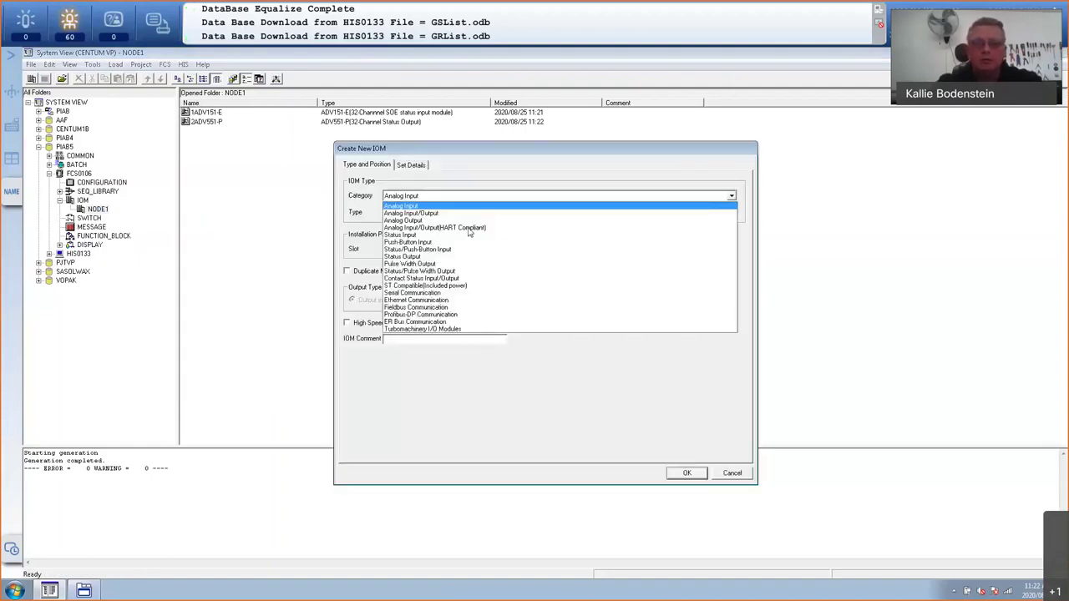
pyautogui.click(468, 228)
pyautogui.click(732, 214)
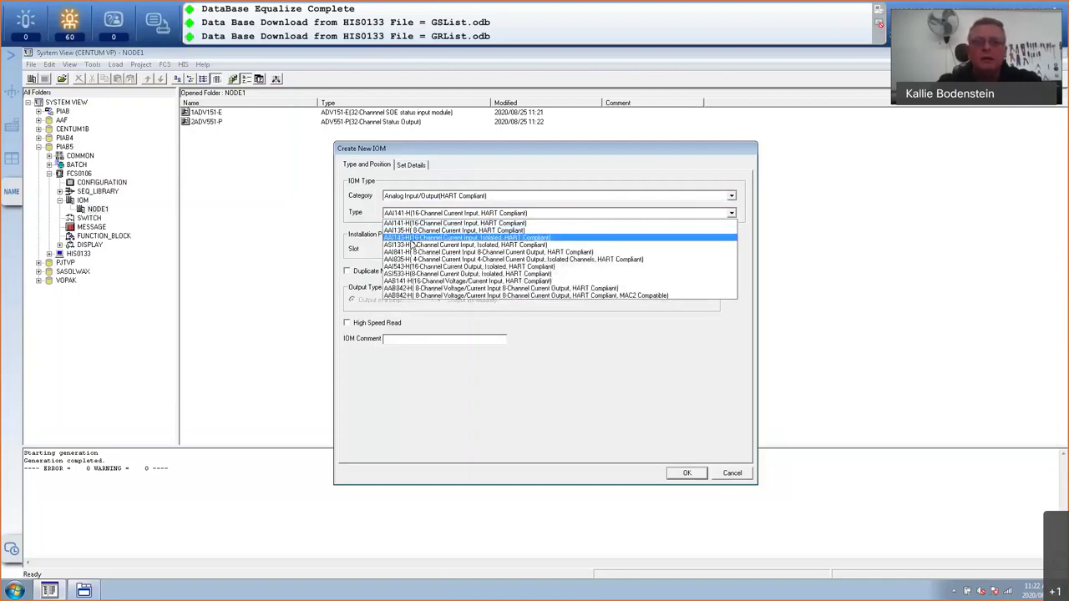
pyautogui.click(412, 239)
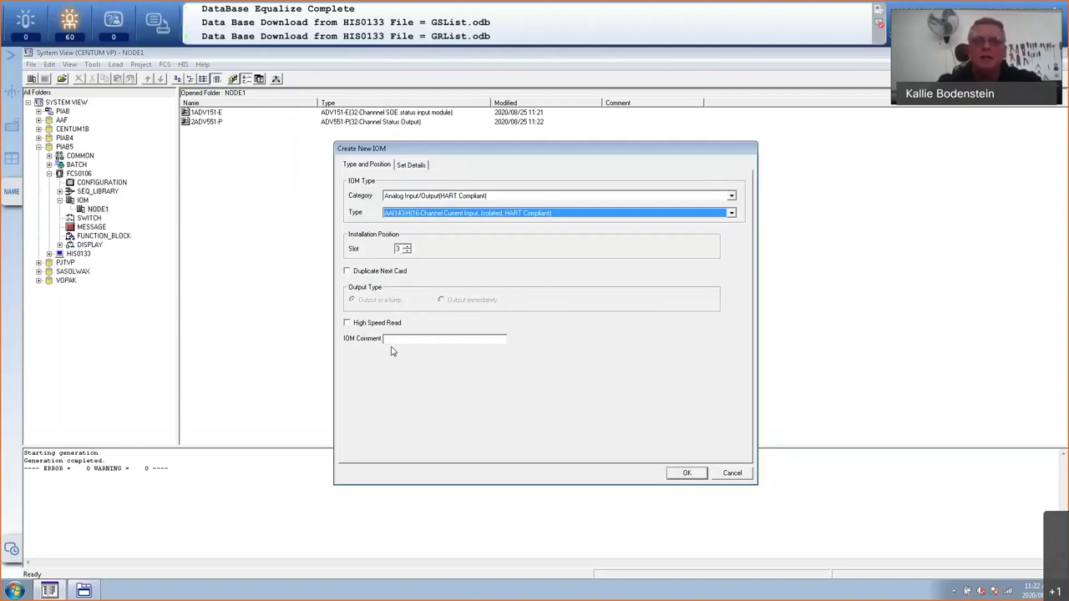
pyautogui.click(688, 473)
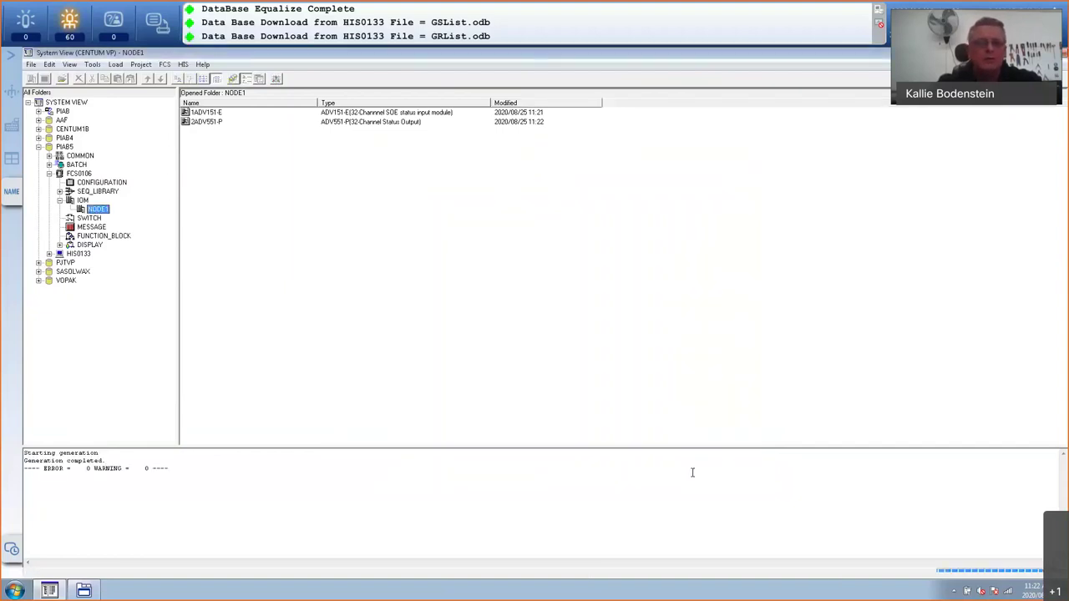
# - Create an Analog Input/Output (HART Compliant) module of type AAI543-H (16-Channel Current Output, Isolated) in slot 4 of NODE1
pyautogui.rightClick(104, 211)
pyautogui.moveTo(149, 216)
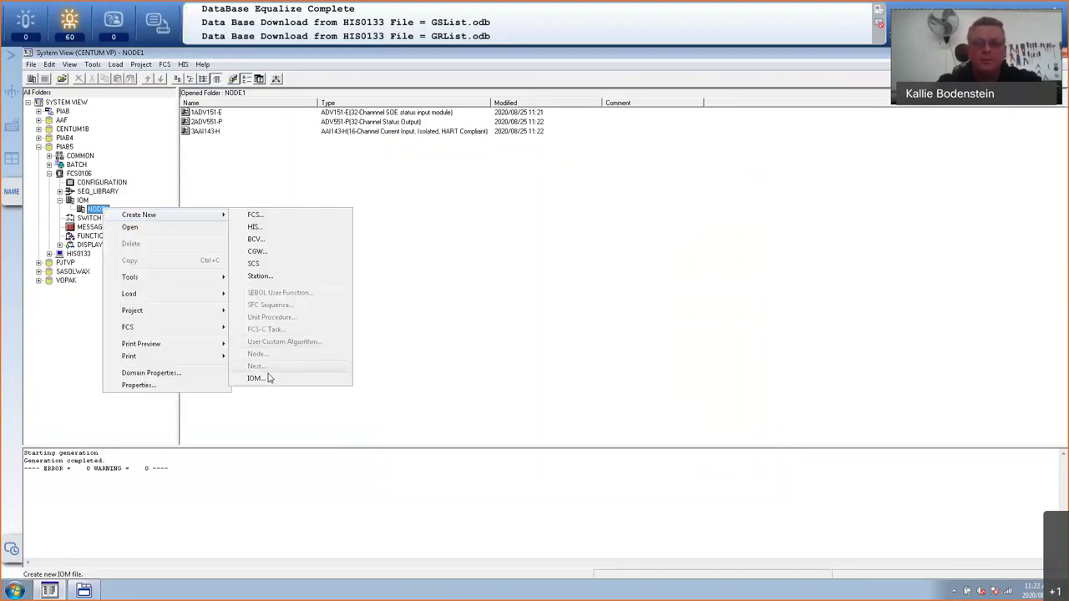
pyautogui.click(268, 378)
pyautogui.click(730, 197)
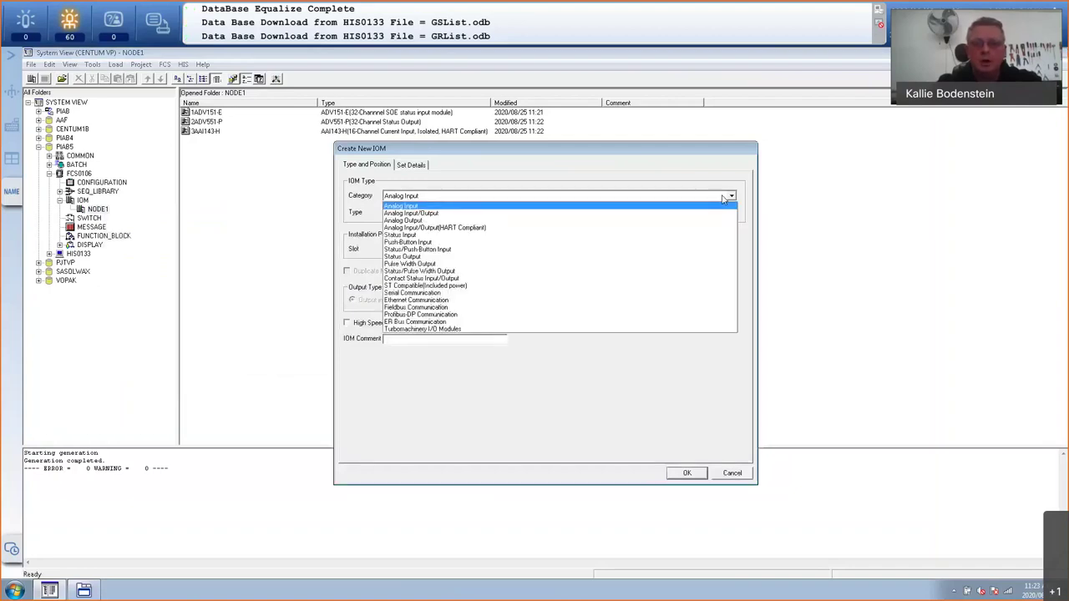
pyautogui.click(493, 228)
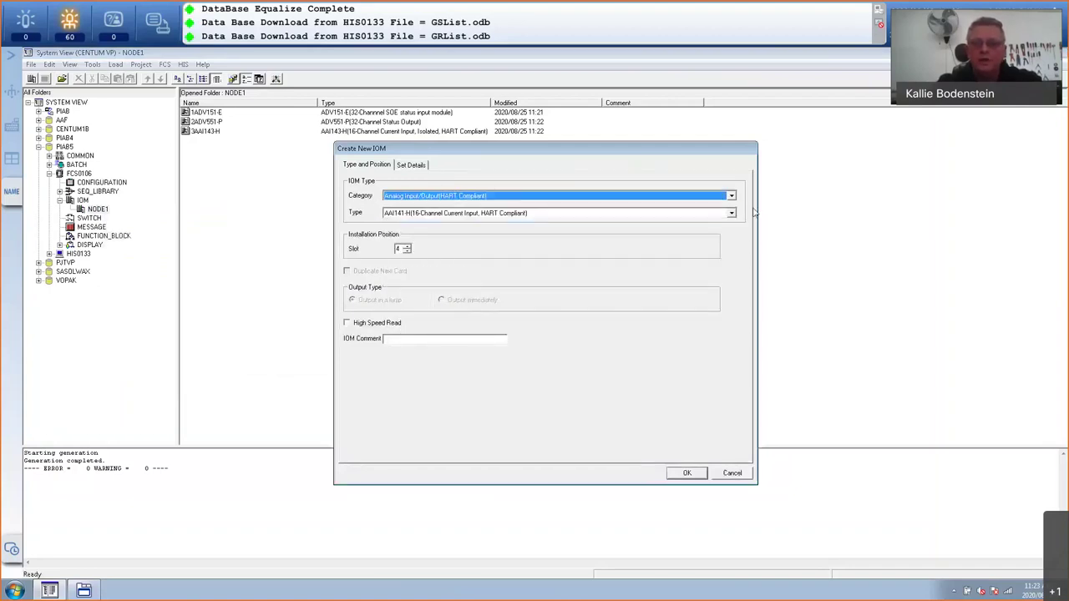
pyautogui.click(732, 214)
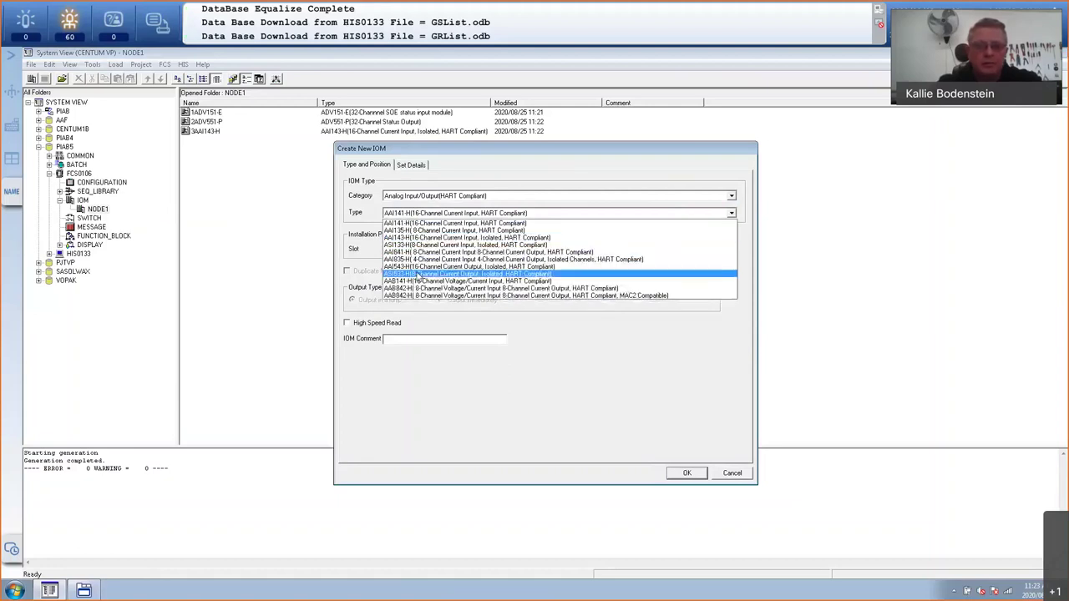
pyautogui.click(417, 268)
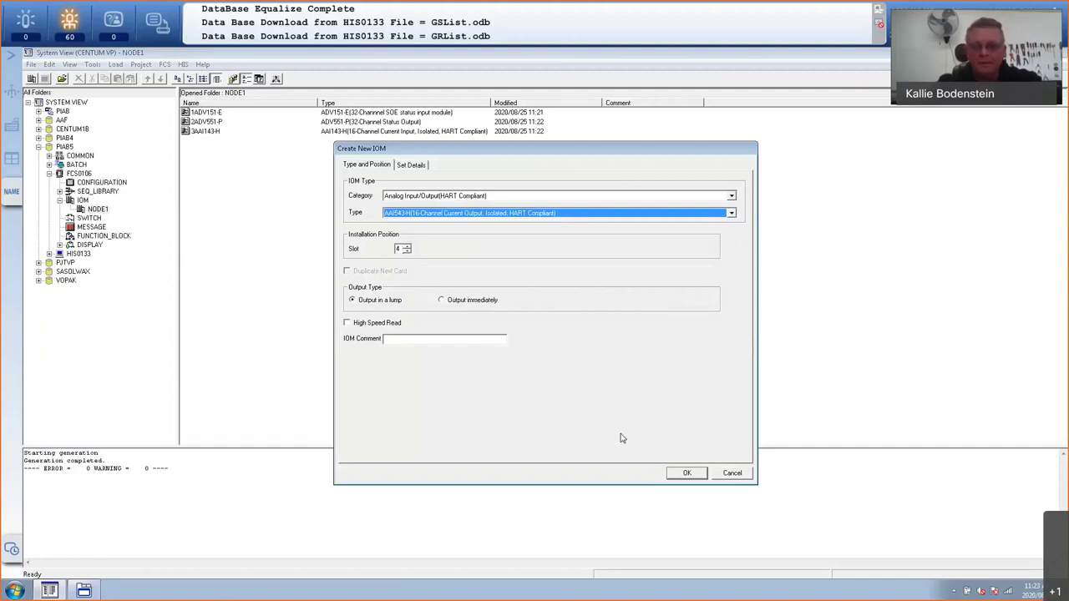
pyautogui.click(687, 474)
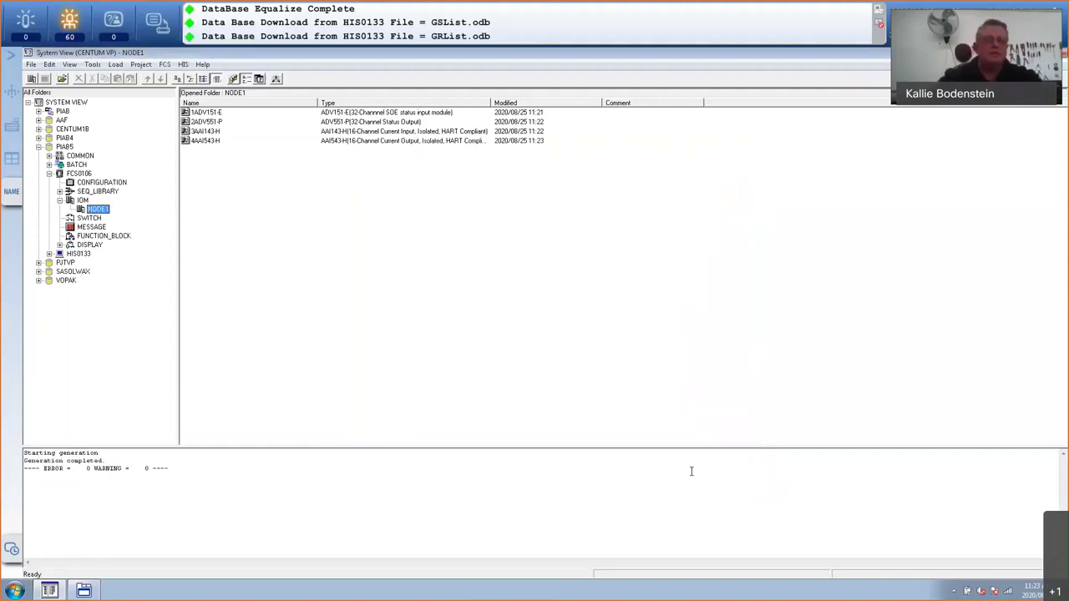
# - Open the 1ADV151-E status input module in the IOM Builder and enter tag name SW01 for terminal %Z011101
pyautogui.click(201, 114)
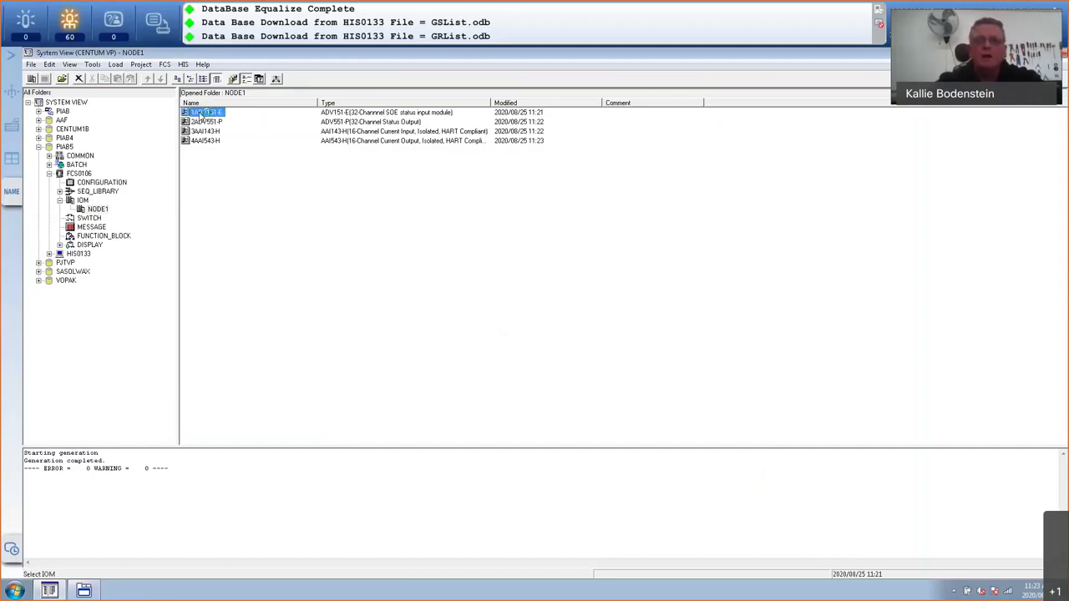
pyautogui.doubleClick(201, 114)
pyautogui.click(513, 108)
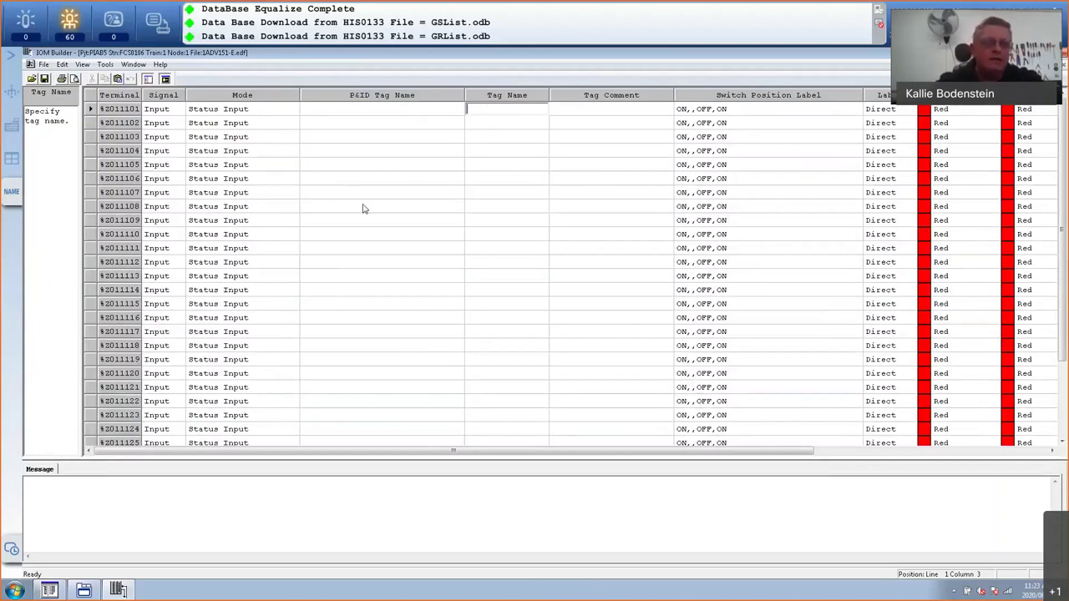
pyautogui.write('SW')
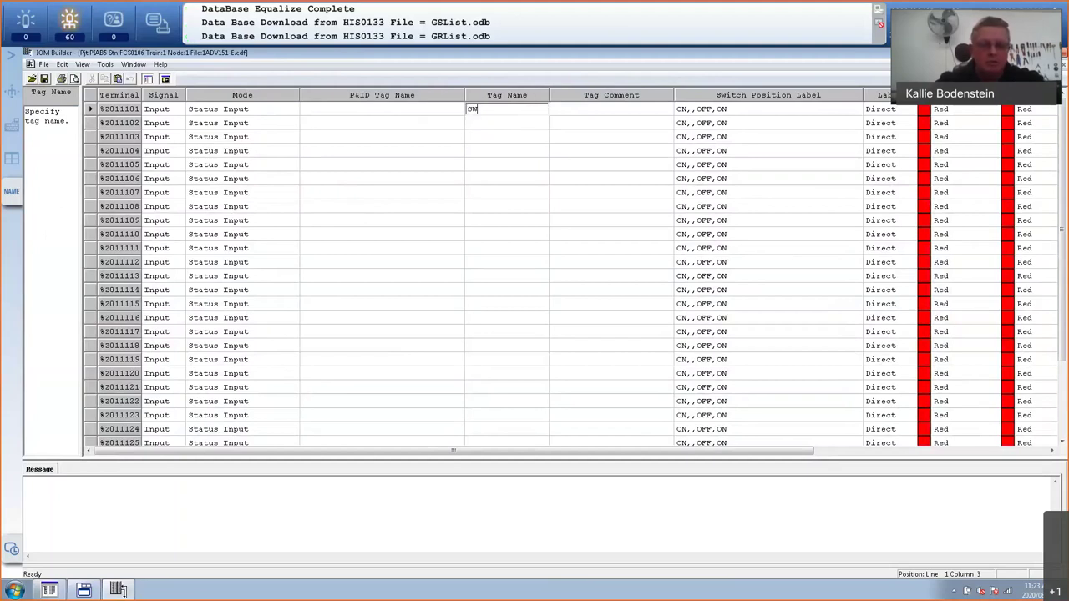
pyautogui.write('01')
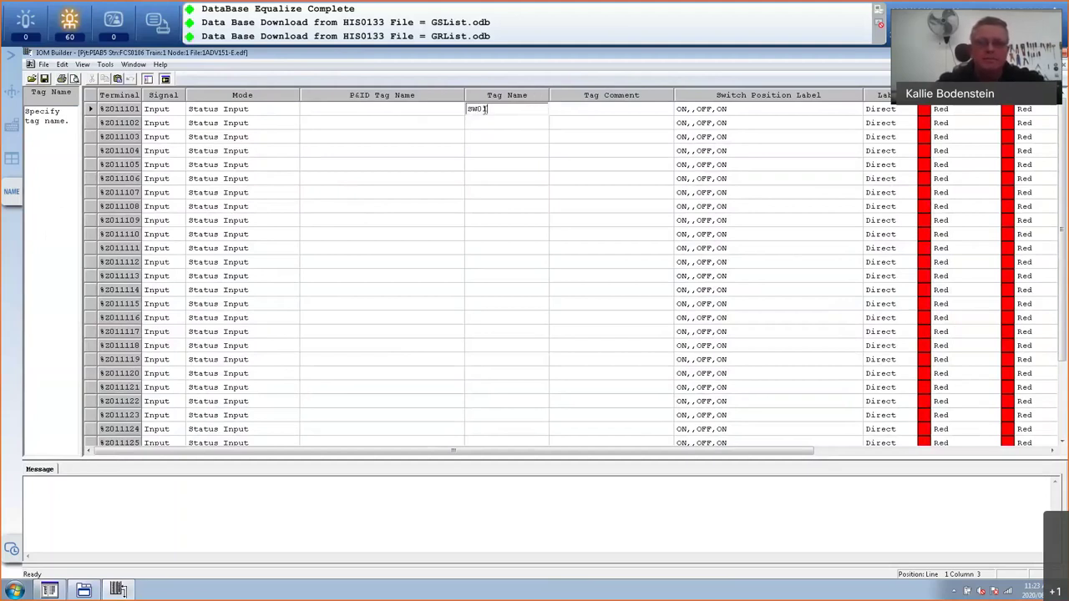
# - Enter tag names SW02, SW03 and SW04 for terminals %Z011102 to %Z011104, reusing the copied SW0 prefix
pyautogui.moveTo(482, 109); pyautogui.dragTo(466, 109)
pyautogui.hotkey('ctrl', 'c')
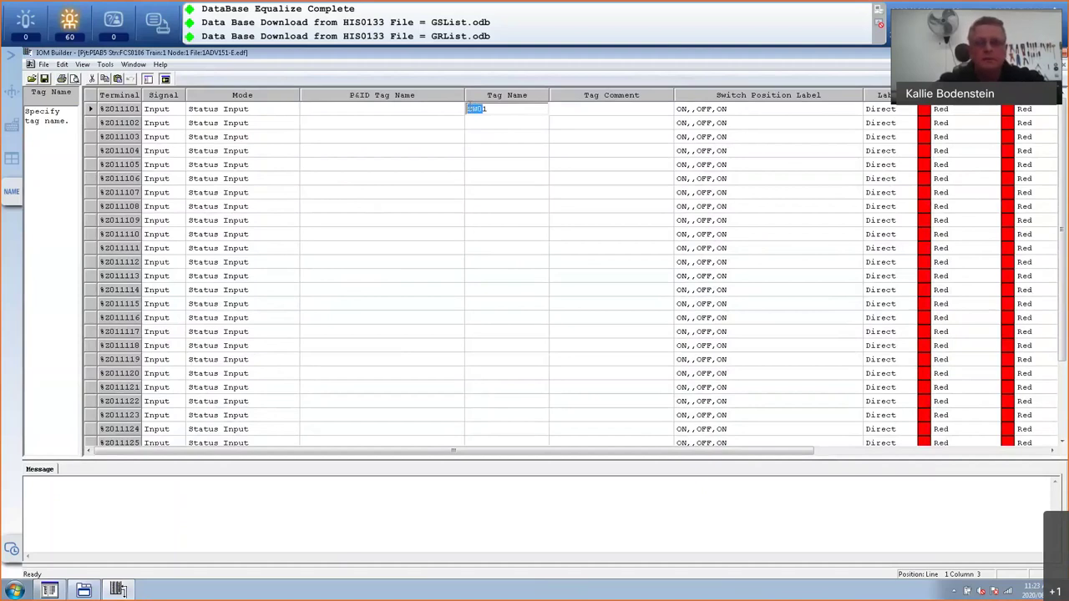
pyautogui.click(488, 124)
pyautogui.hotkey('ctrl', 'v')
pyautogui.write('2')
pyautogui.hotkey('ctrl', 'v')
pyautogui.write('3')
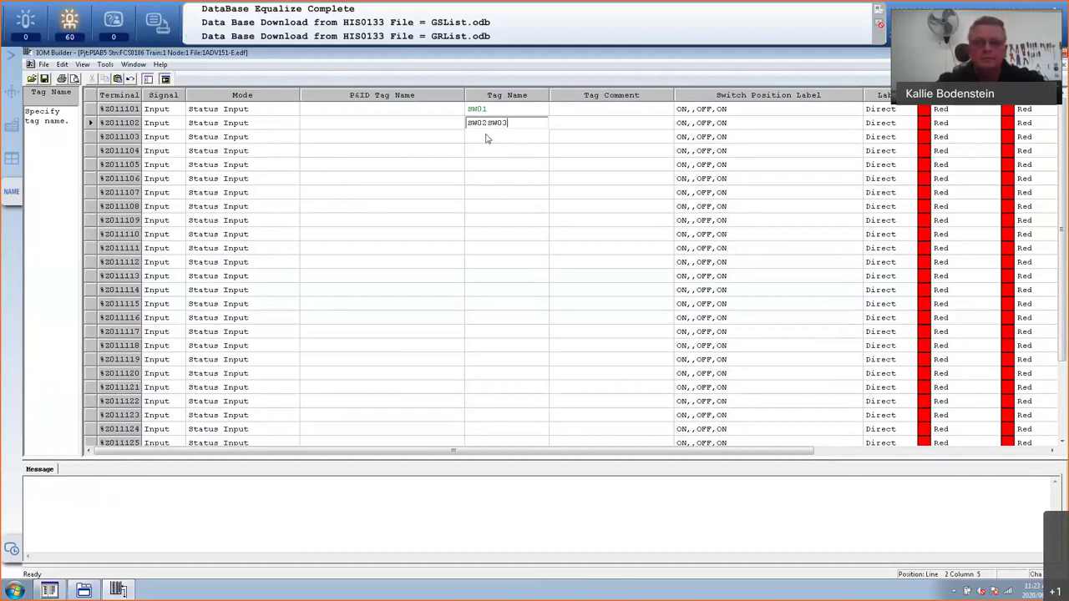
pyautogui.press('BackSpace')
pyautogui.press('BackSpace')
pyautogui.press('BackSpace')
pyautogui.press('BackSpace')
pyautogui.click(484, 137)
pyautogui.hotkey('ctrl', 'v')
pyautogui.write('3')
pyautogui.click(487, 163)
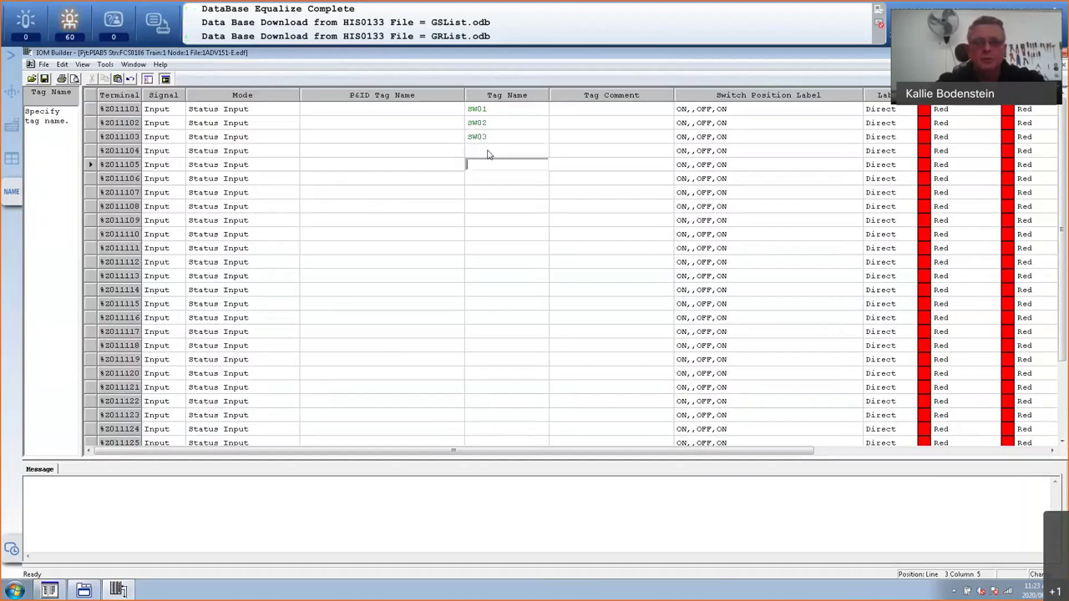
pyautogui.click(488, 150)
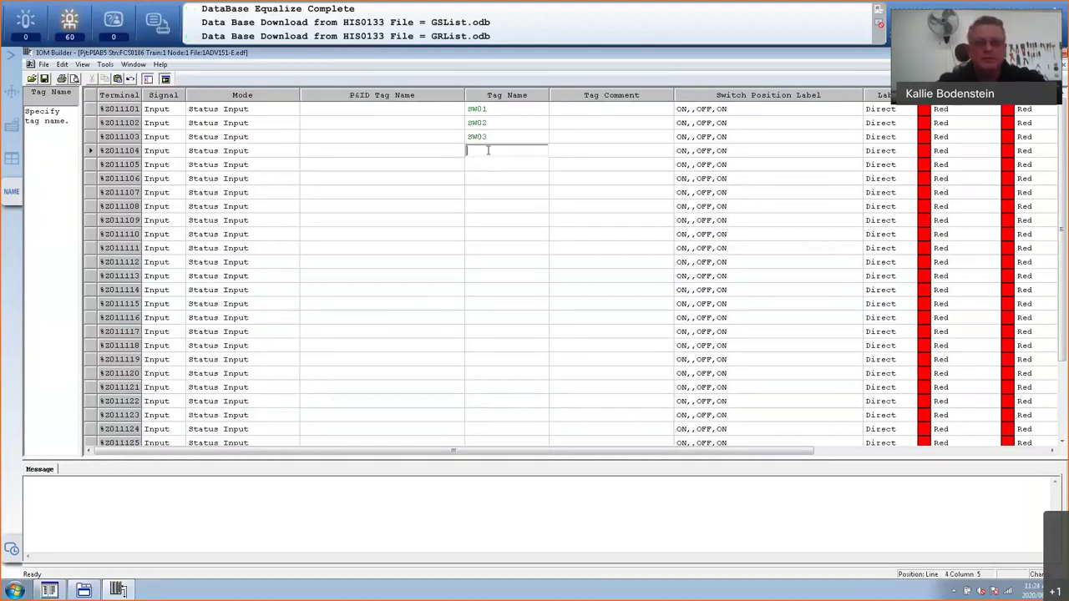
pyautogui.write('SW04')
# - Enter tag names PB01, PB02, PB03 and PB04 for terminals %Z011105 to %Z011108
pyautogui.click(486, 165)
pyautogui.write('S')
pyautogui.write('B01')
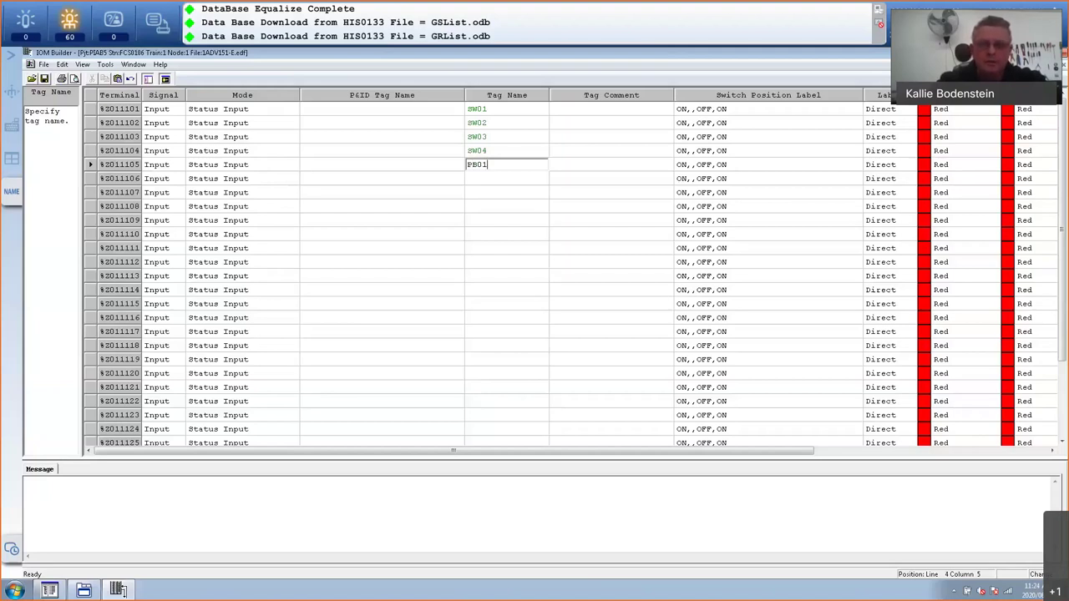
pyautogui.press('BackSpace')
pyautogui.doubleClick(487, 164)
pyautogui.hotkey('shift', 'Home')
pyautogui.click(487, 164)
pyautogui.write('1')
pyautogui.click(491, 178)
pyautogui.write('PB02')
pyautogui.click(491, 192)
pyautogui.write('PB03')
pyautogui.click(494, 207)
pyautogui.write('PB04')
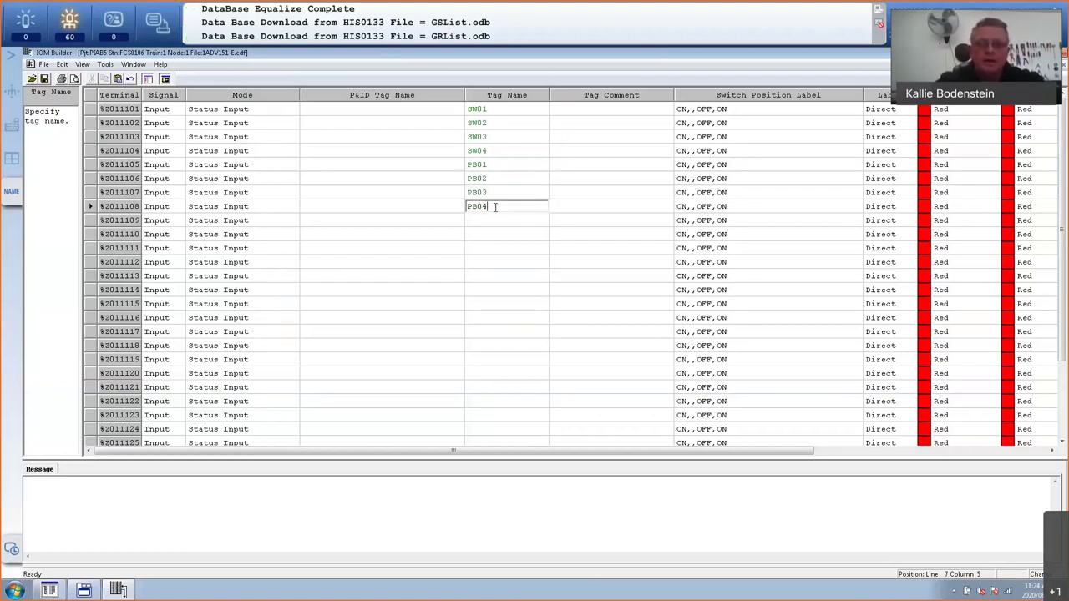
pyautogui.press('Return')
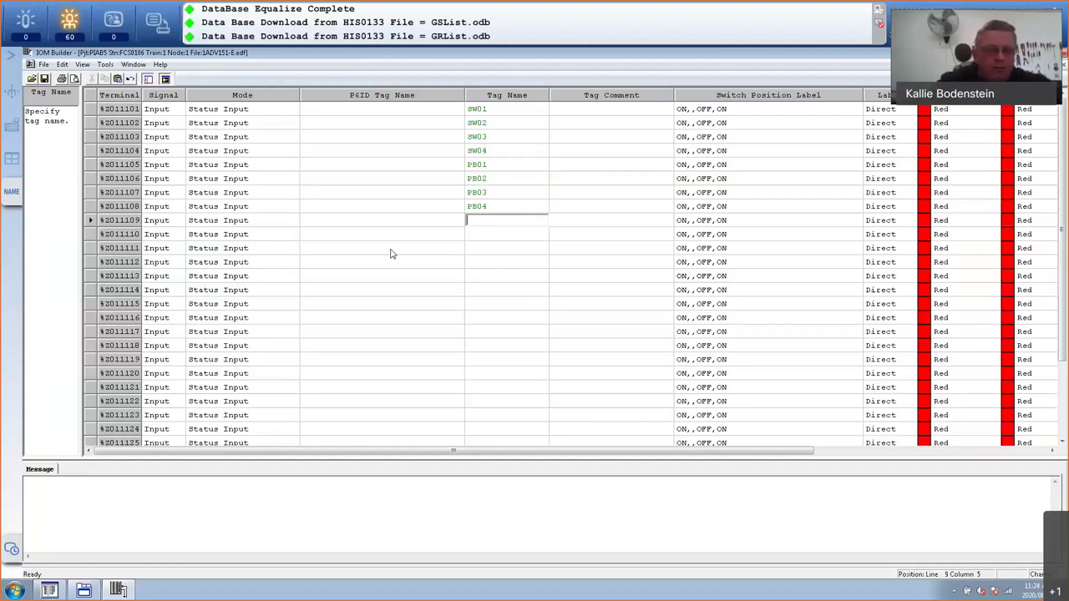
# - Enter tag names PUMP1_FB and PUMP2_FB for terminals %Z011113 and %Z011114
pyautogui.click(129, 277)
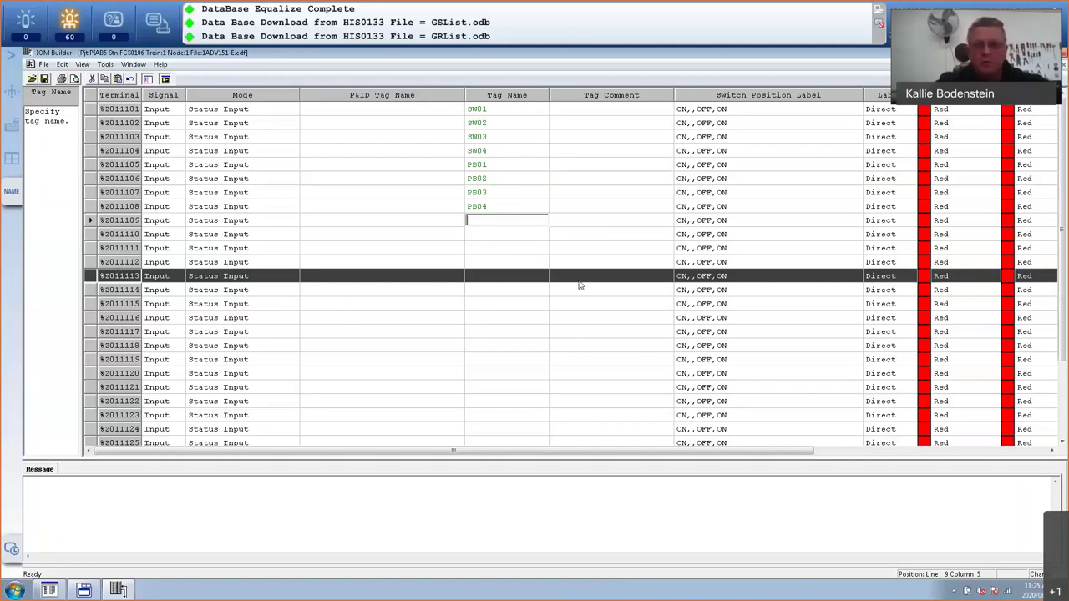
pyautogui.click(495, 274)
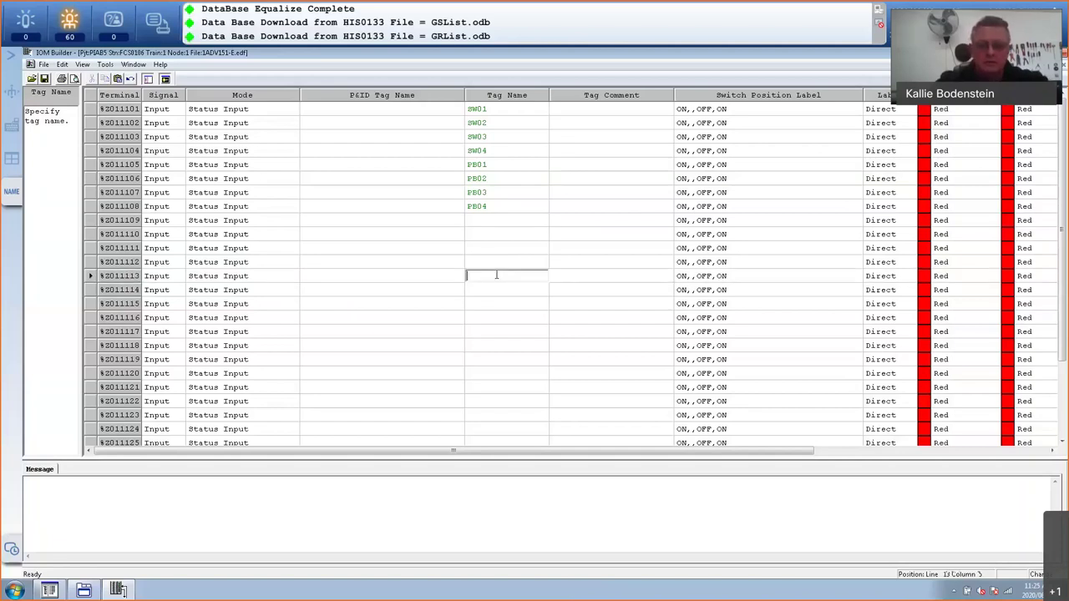
pyautogui.write('PUM')
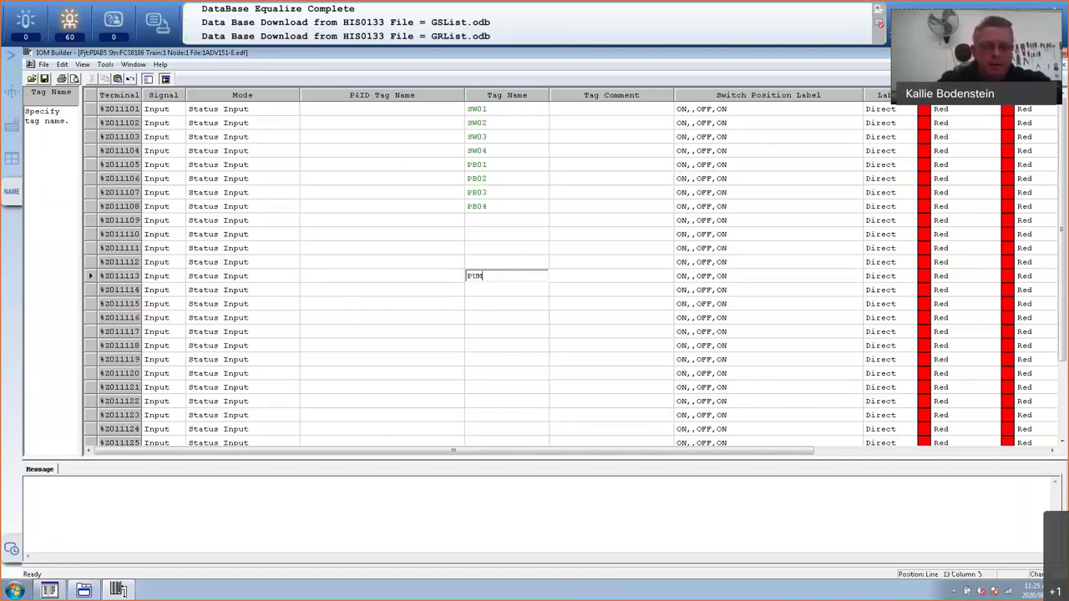
pyautogui.write('P1_F')
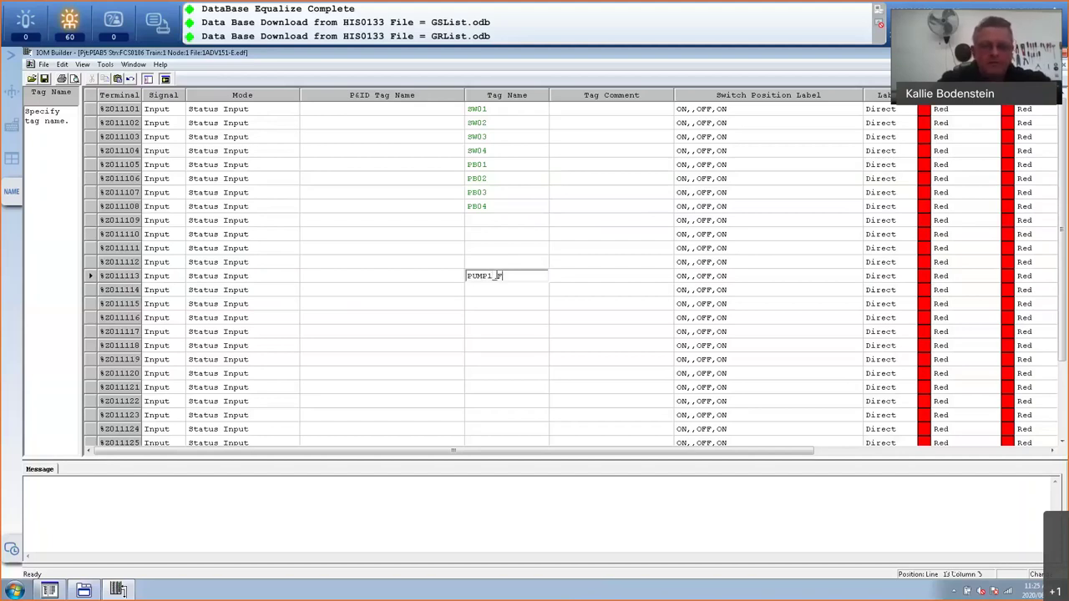
pyautogui.write('B')
pyautogui.press('Return')
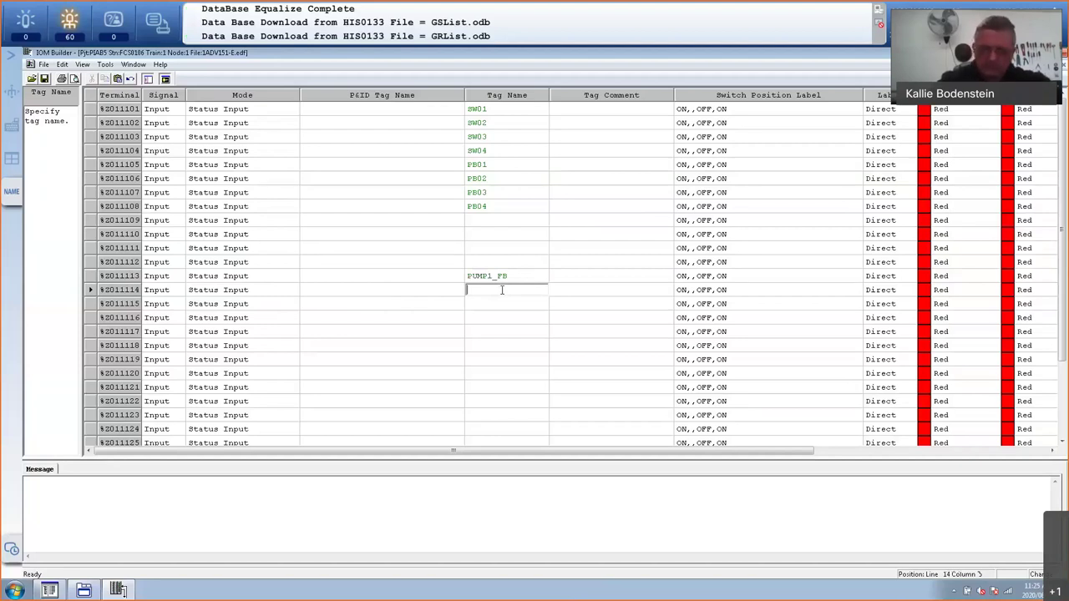
pyautogui.write('PUMP2_FB')
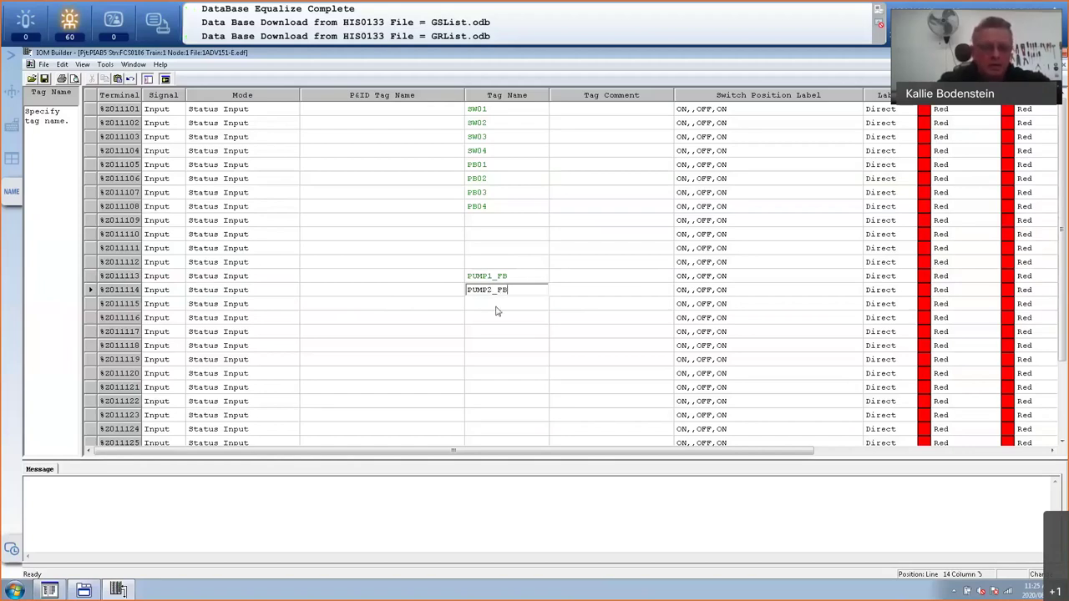
# - Enter tag names VLV002_OP and VLV002_CL for terminals %Z011115 and %Z011116, and save the module file
pyautogui.click(496, 302)
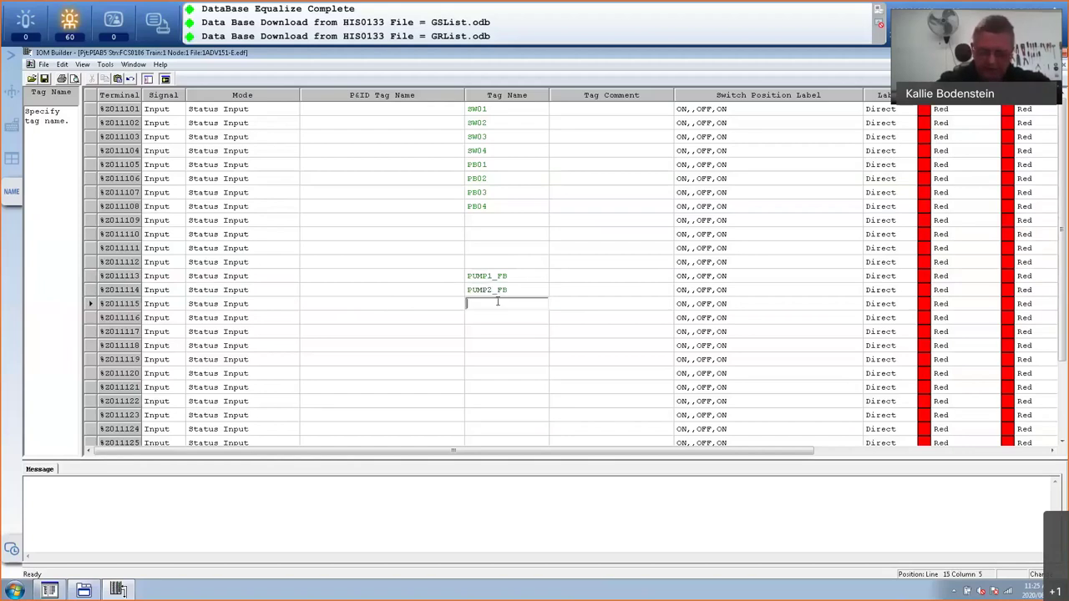
pyautogui.write('V')
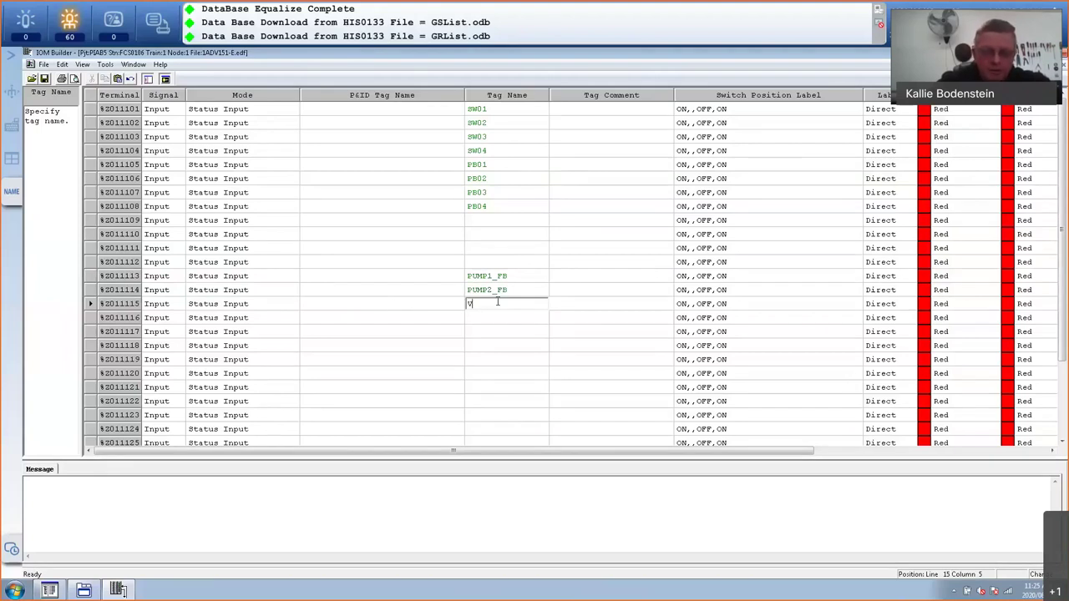
pyautogui.write('LV002_OP')
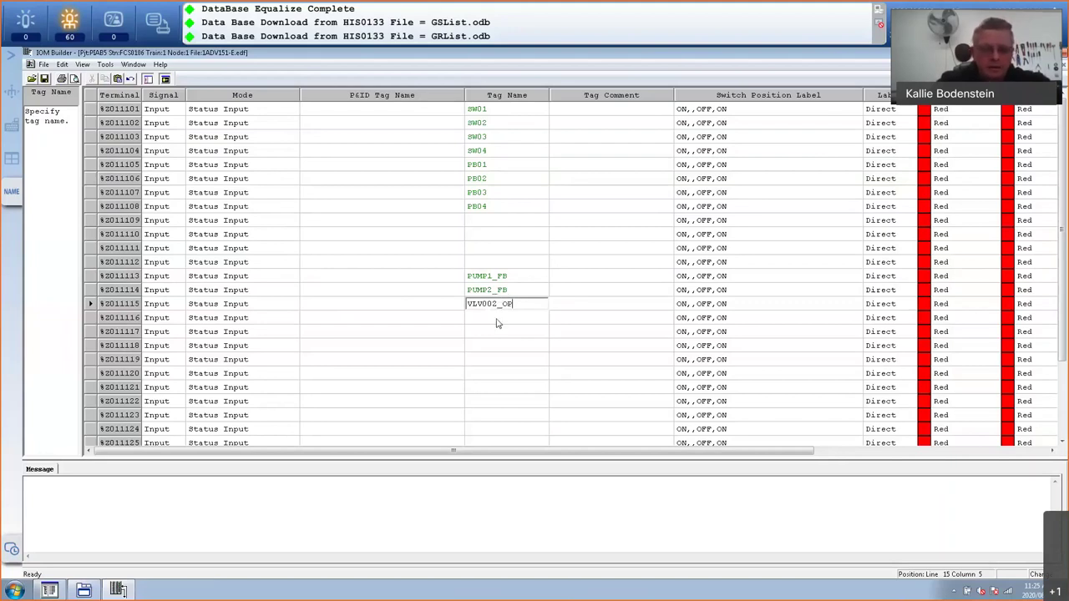
pyautogui.click(496, 318)
pyautogui.write('VLV00')
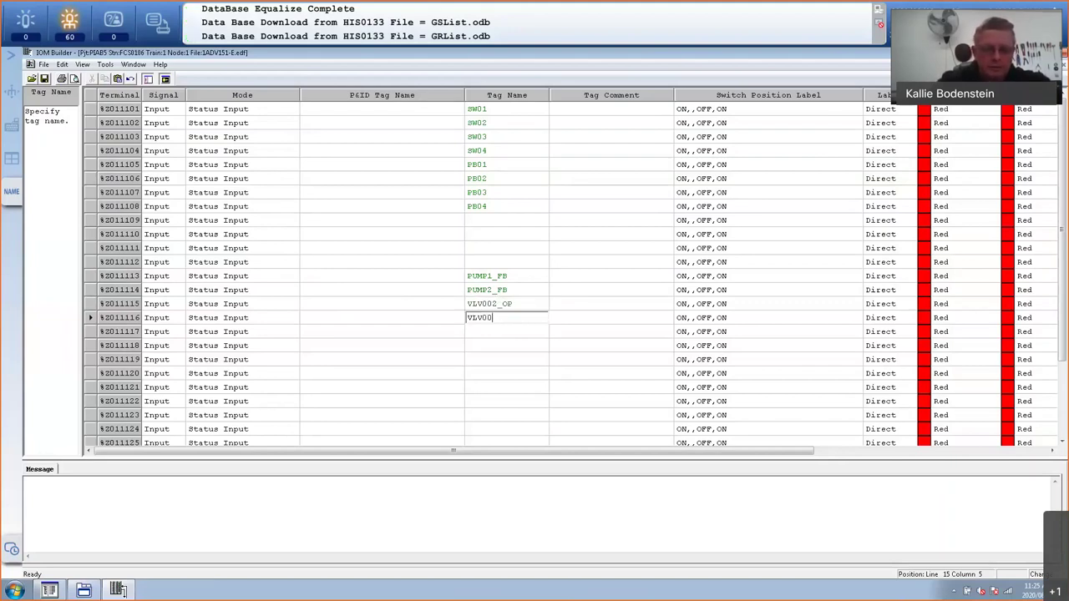
pyautogui.write('2_CL')
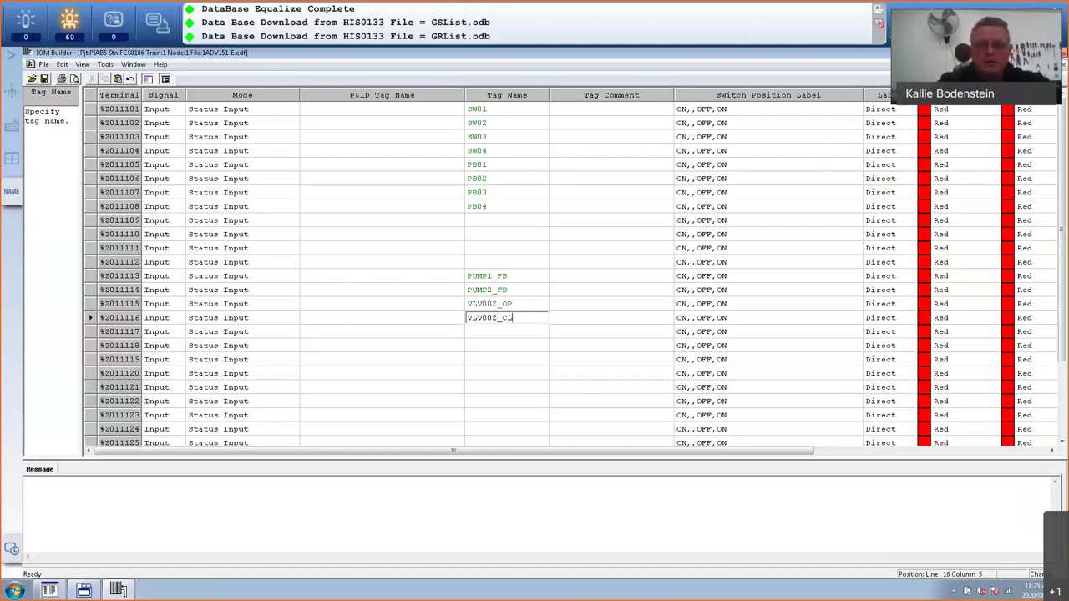
pyautogui.press('Return')
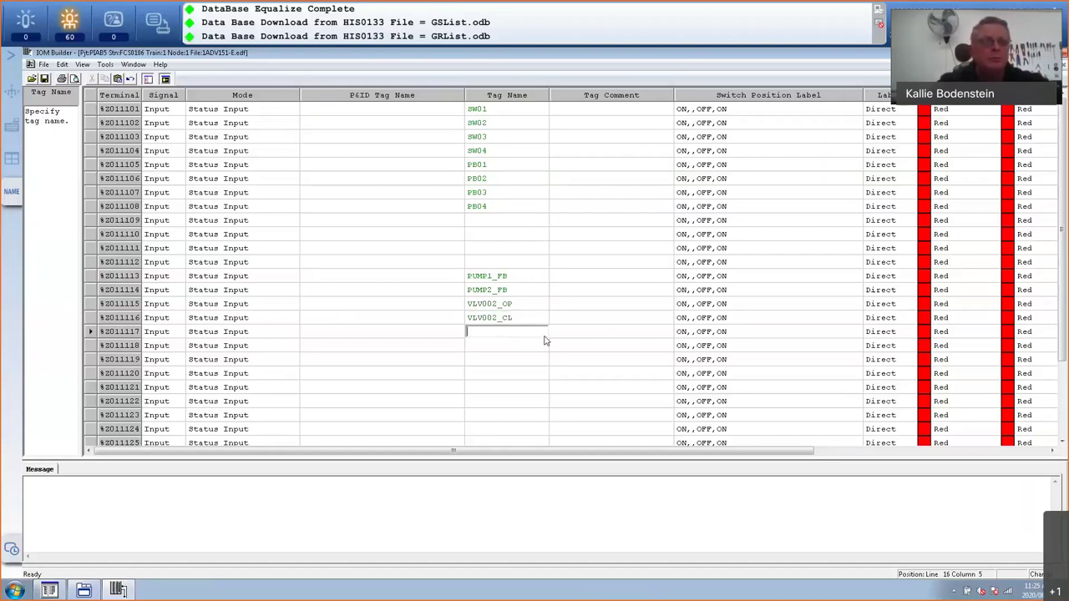
pyautogui.click(46, 78)
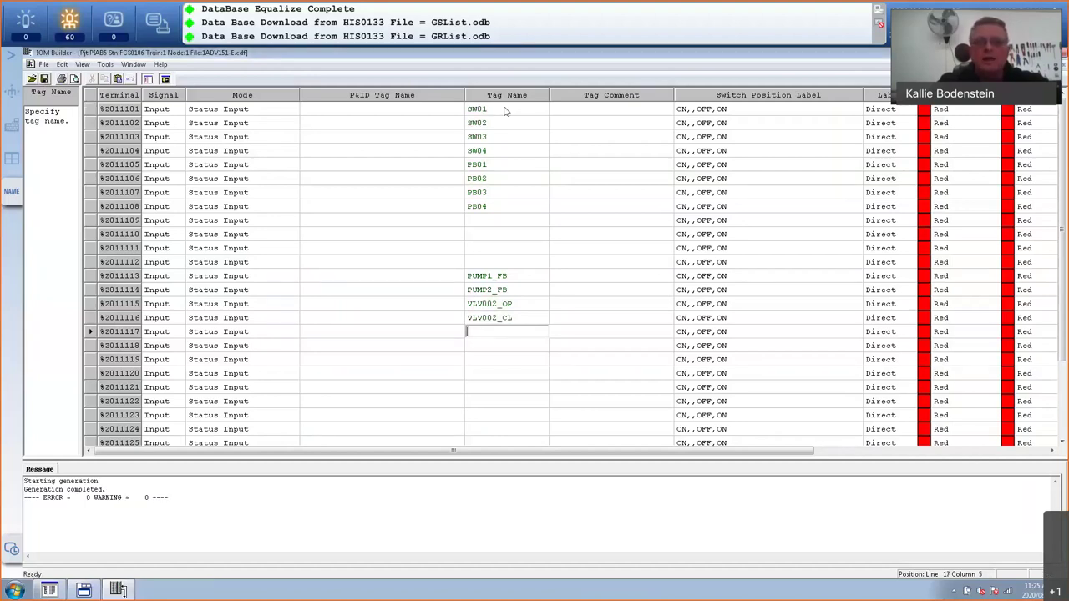
# - Enter the trial tag name ABCD for terminal %Z011117 and delete it again
pyautogui.click(486, 342)
pyautogui.click(482, 331)
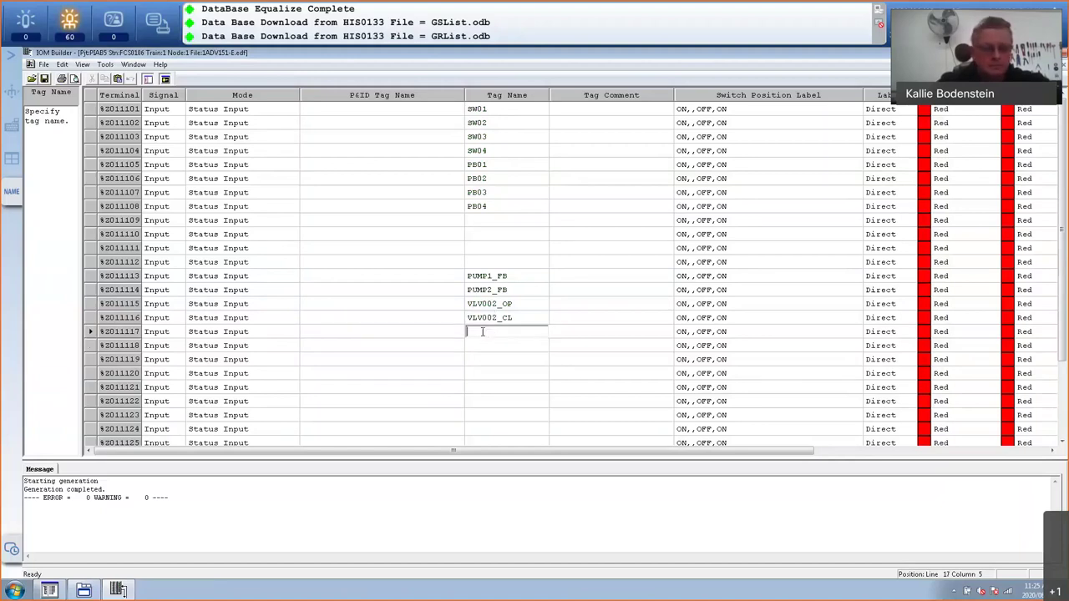
pyautogui.write('ABCD')
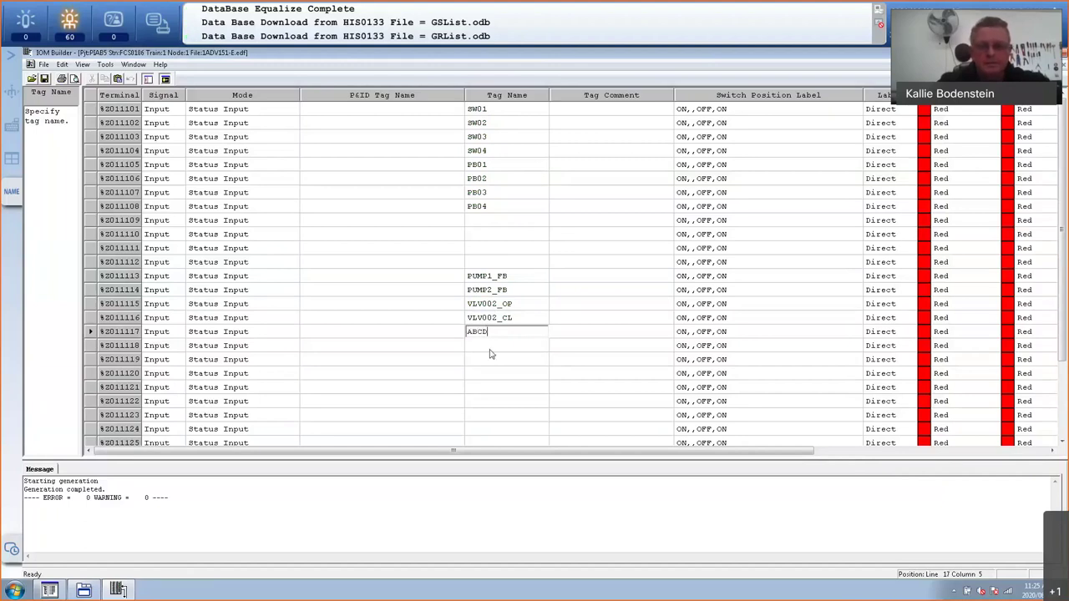
pyautogui.press('Return')
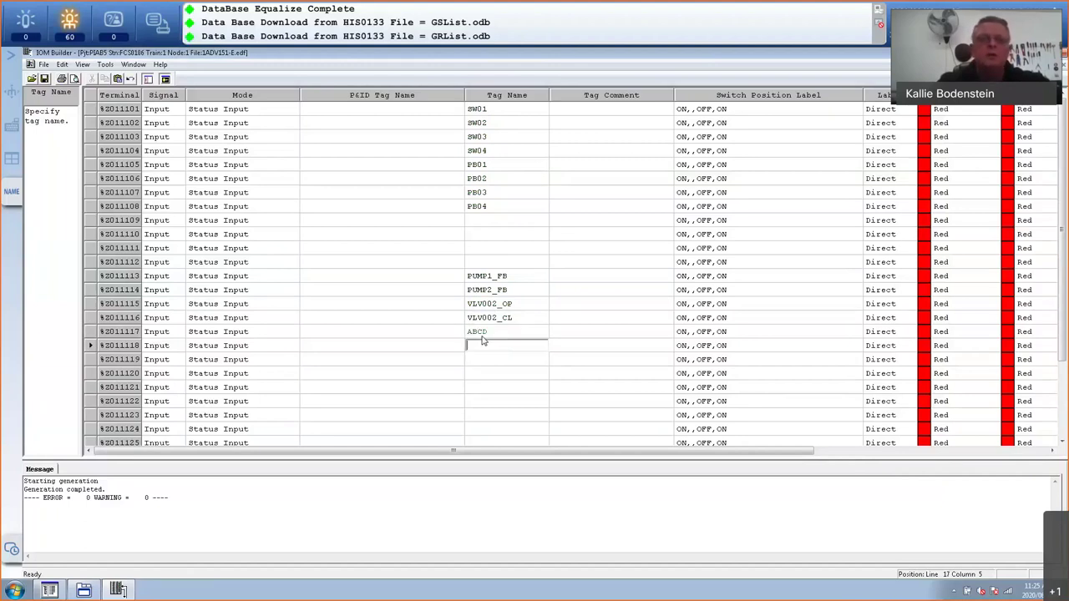
pyautogui.click(491, 333)
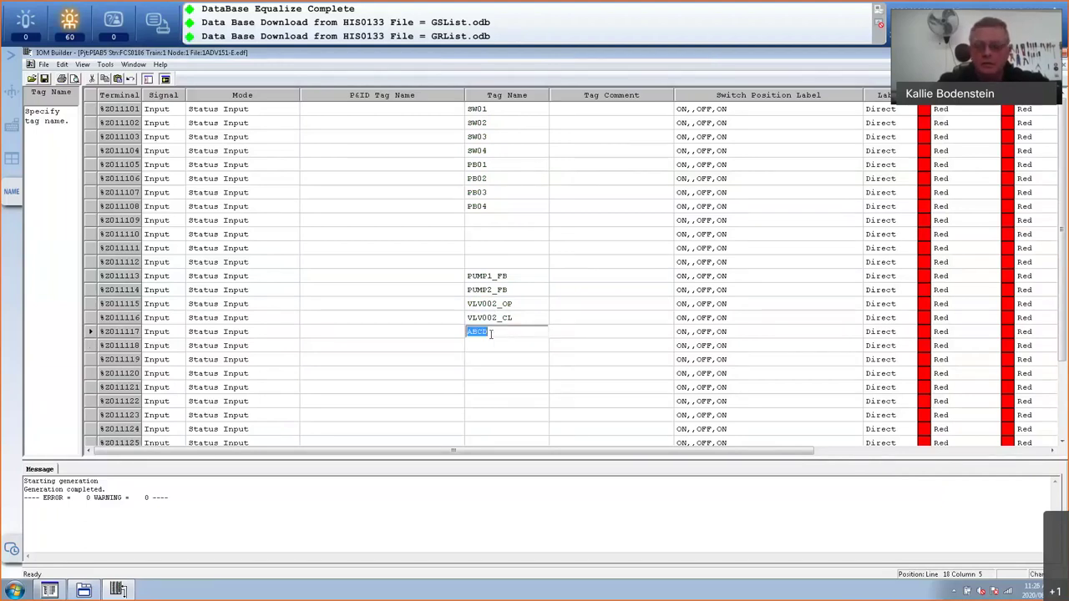
pyautogui.press('BackSpace')
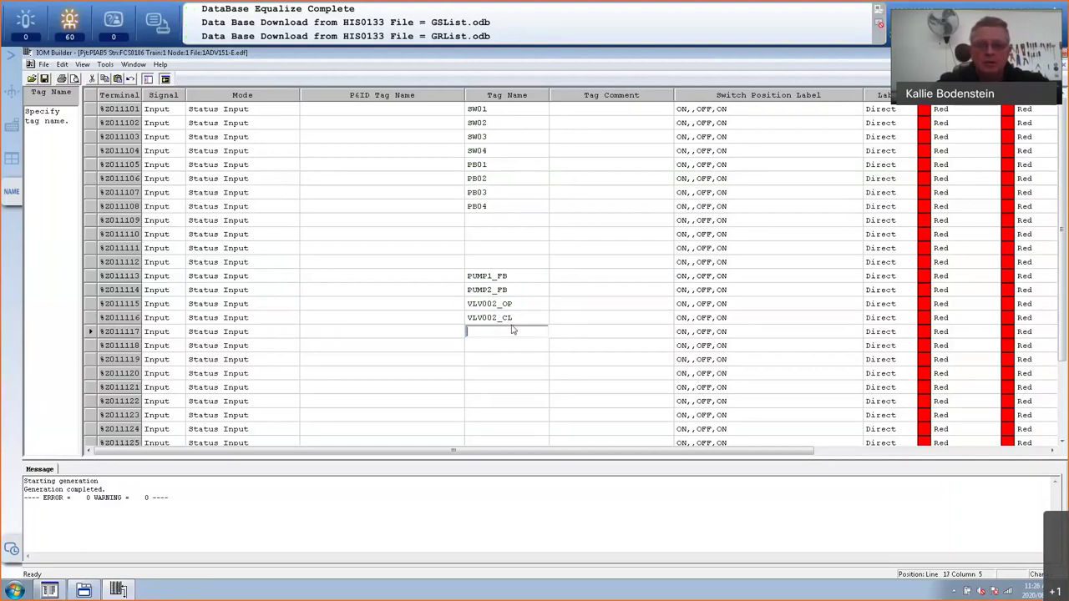
# - Save the 1ADV151-E module file and close its IOM Builder
pyautogui.click(506, 319)
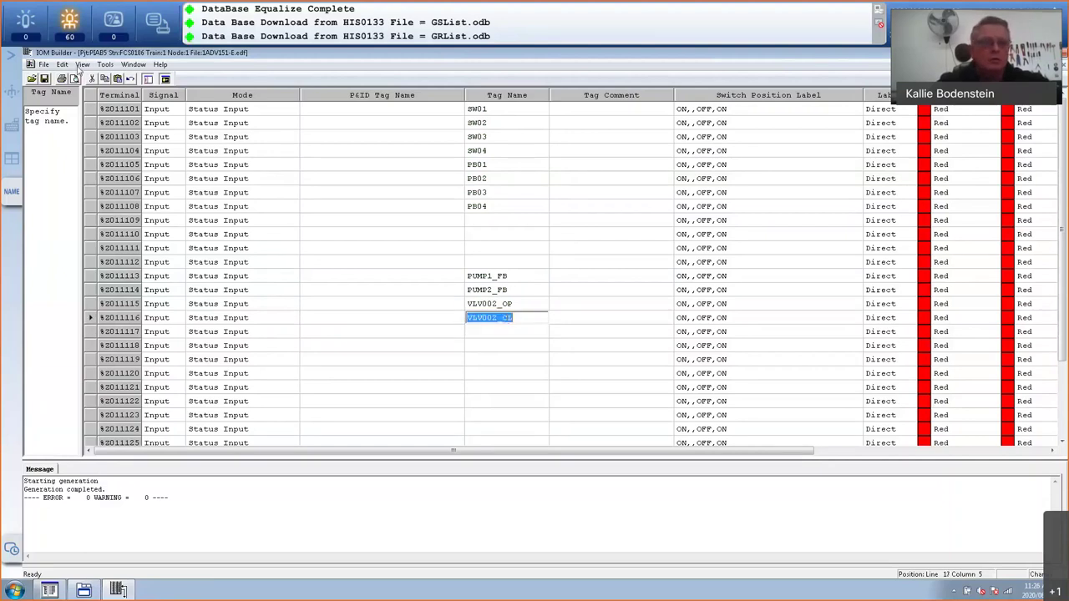
pyautogui.click(45, 78)
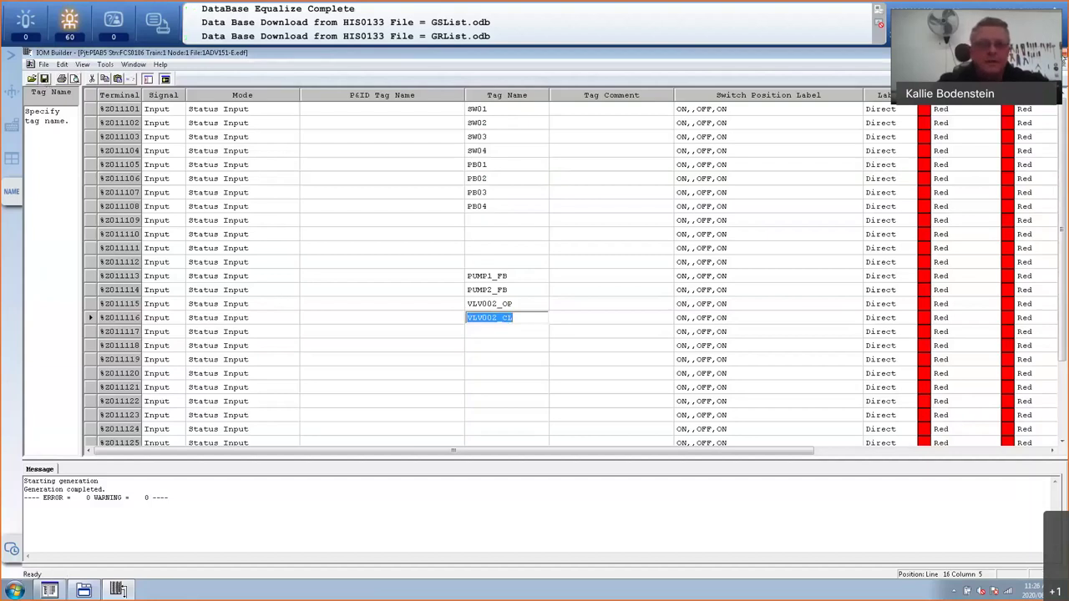
pyautogui.hotkey('alt', 'F4')
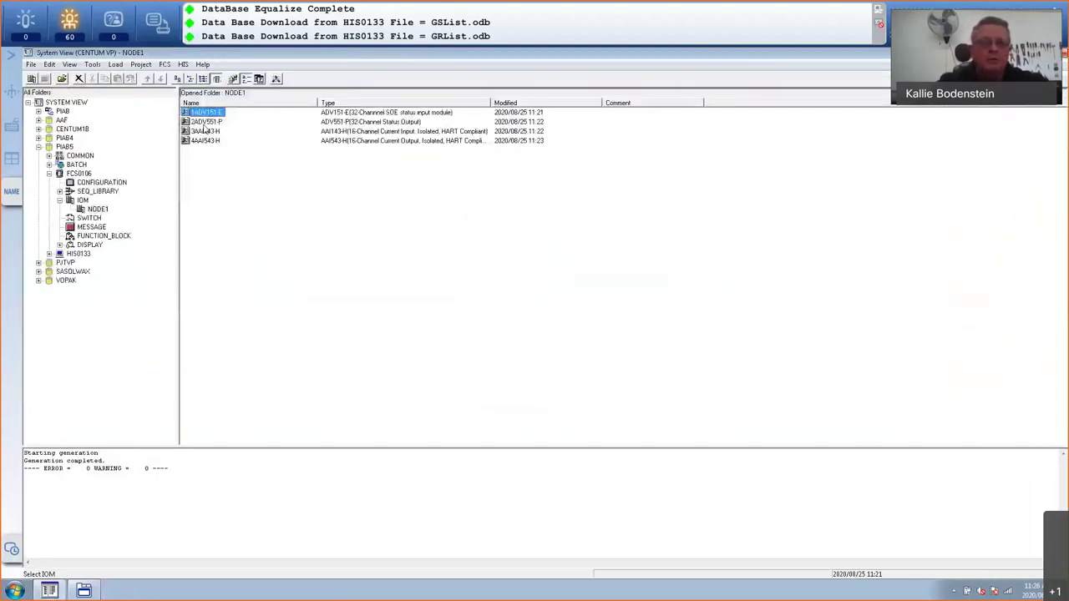
# - Open the 2ADV551-P status output module in the IOM Builder and enter tag name LED01 for terminal %Z012101
pyautogui.doubleClick(204, 123)
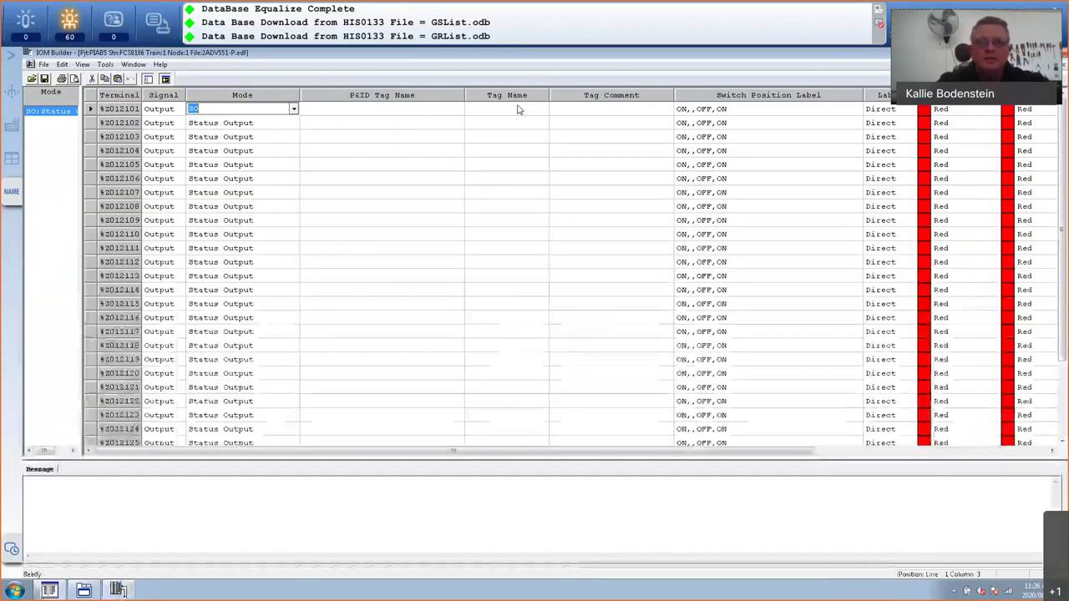
pyautogui.click(514, 108)
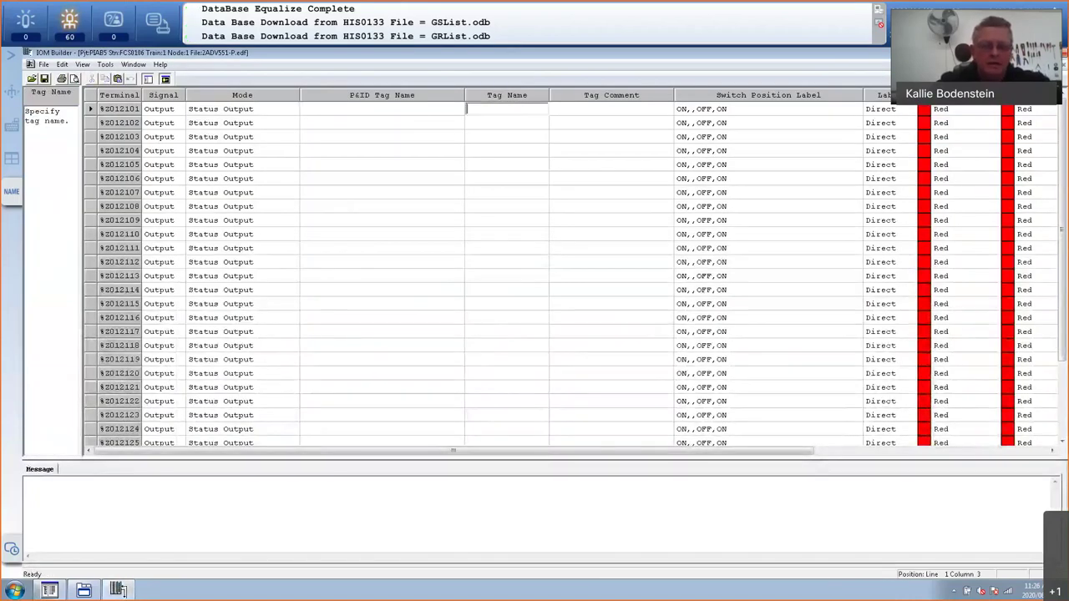
pyautogui.write('LED01')
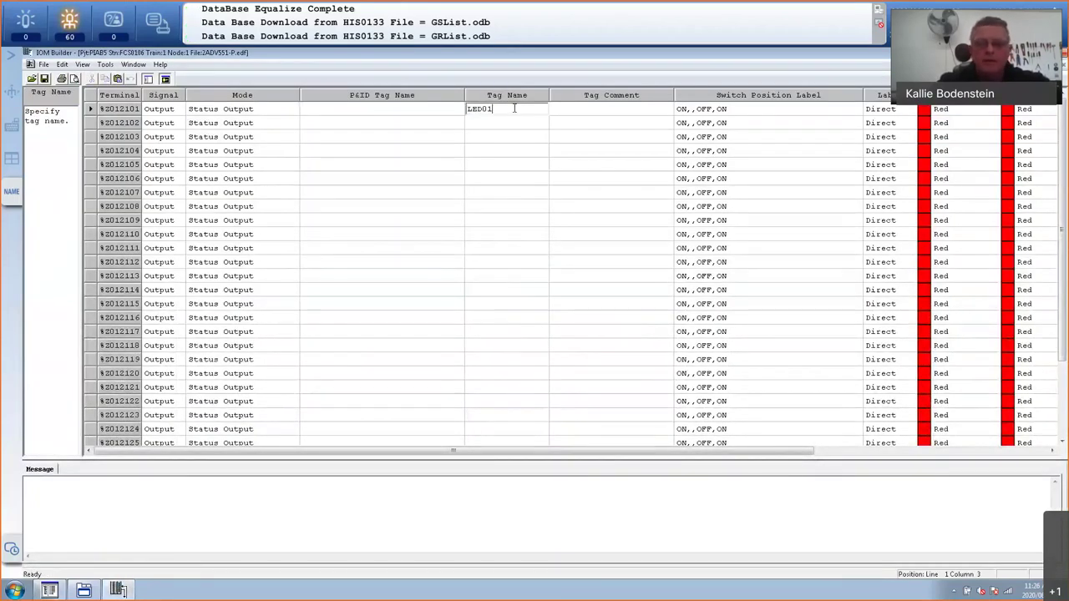
pyautogui.press('Return')
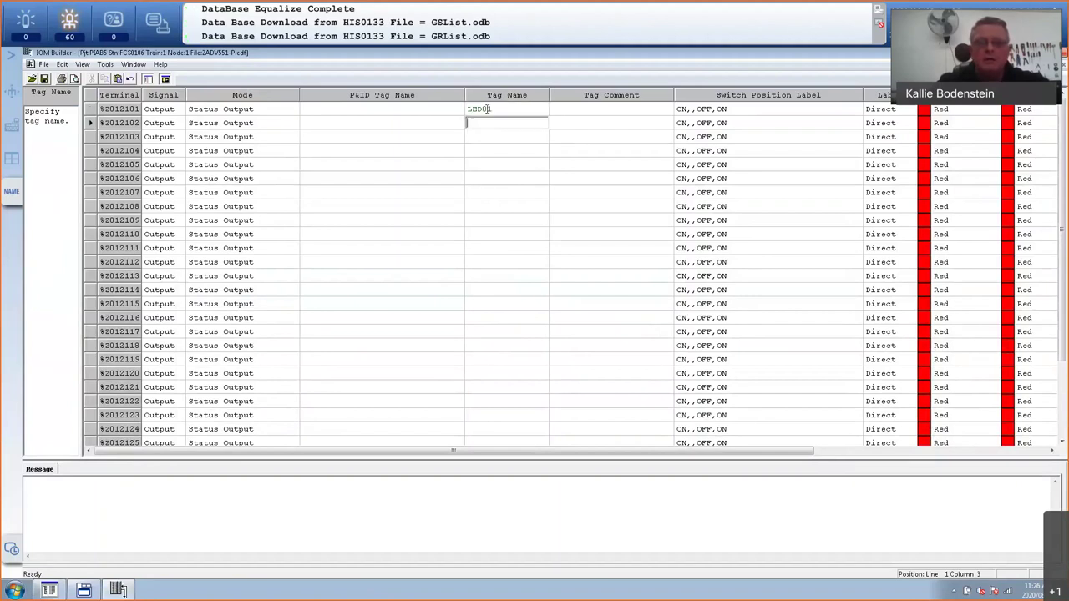
# - Export the 2ADV551-P terminal list to the Documents folder as a CSV file named PIABDO1
pyautogui.click(43, 64)
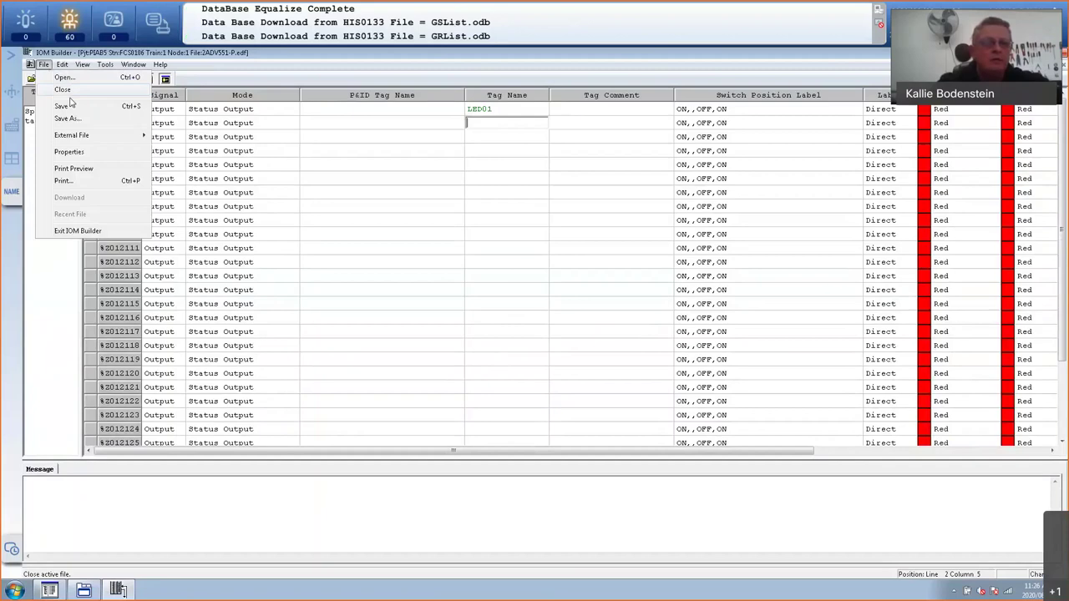
pyautogui.moveTo(84, 139)
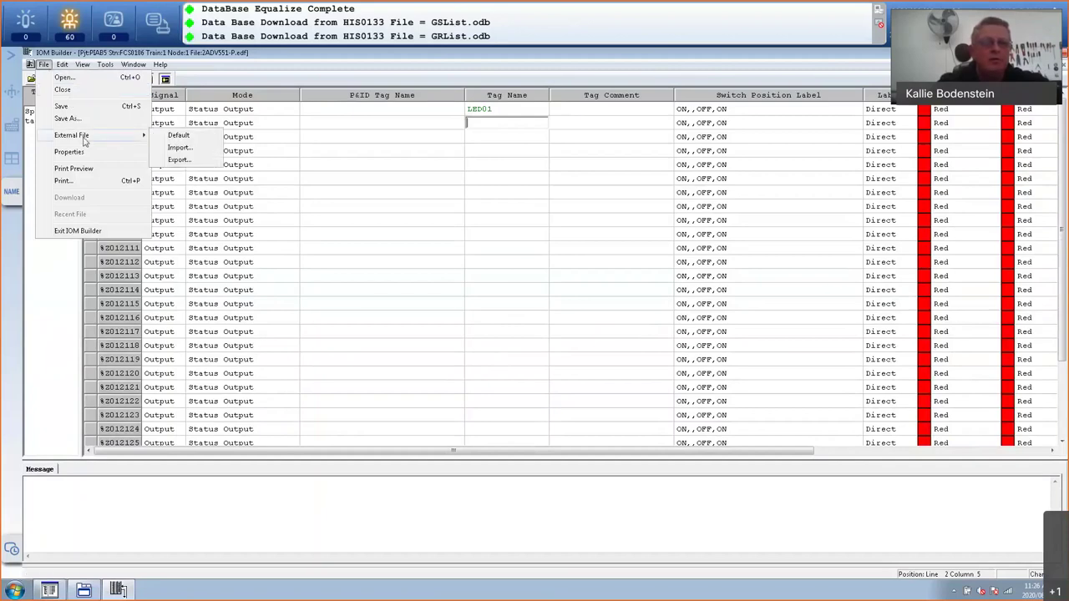
pyautogui.click(180, 160)
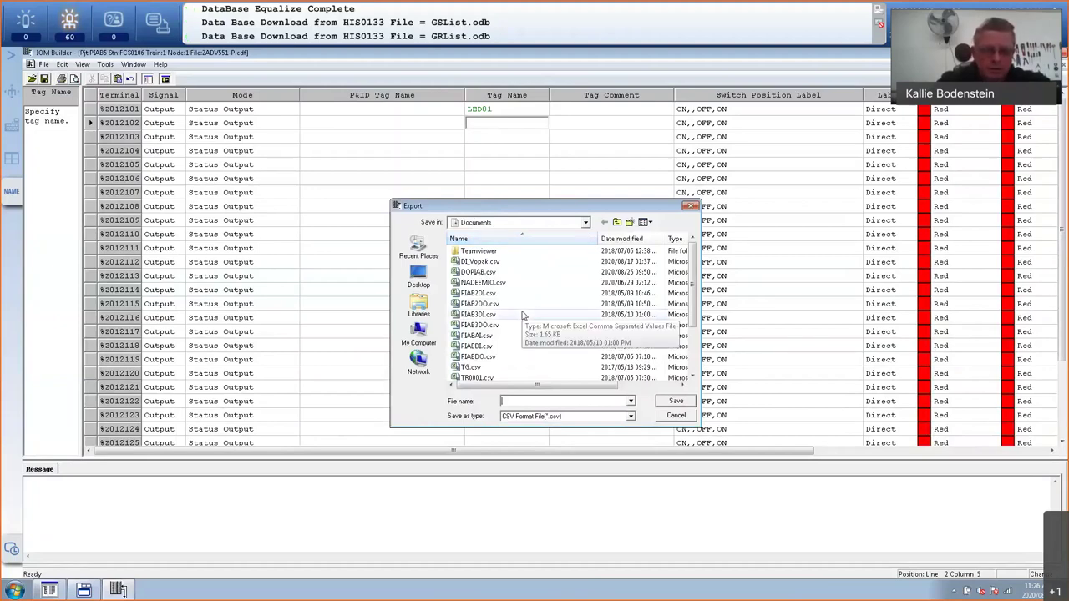
pyautogui.write('PIABDO')
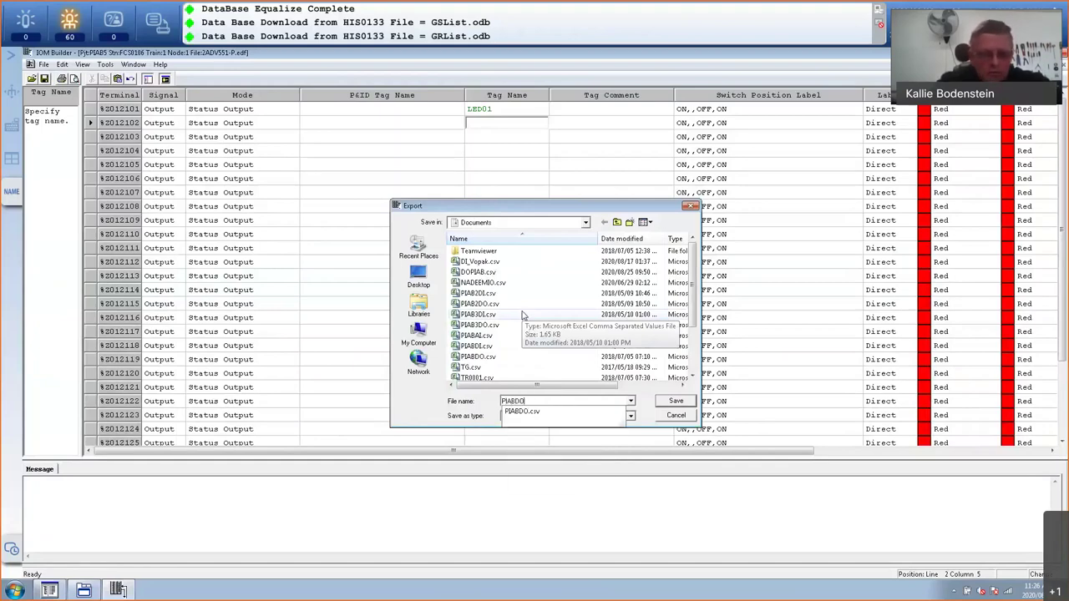
pyautogui.write('1')
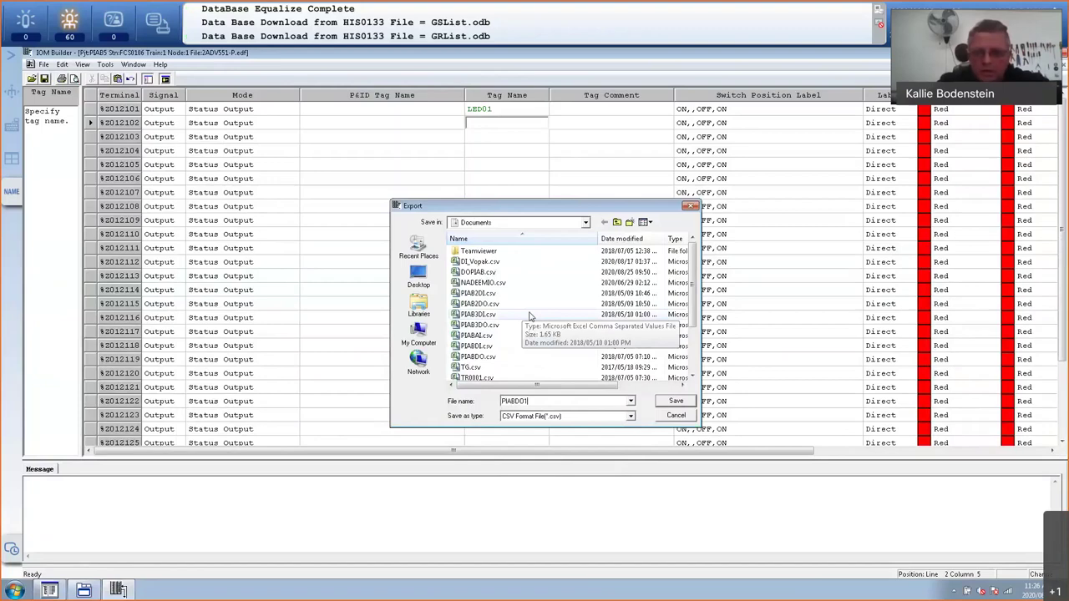
pyautogui.click(676, 401)
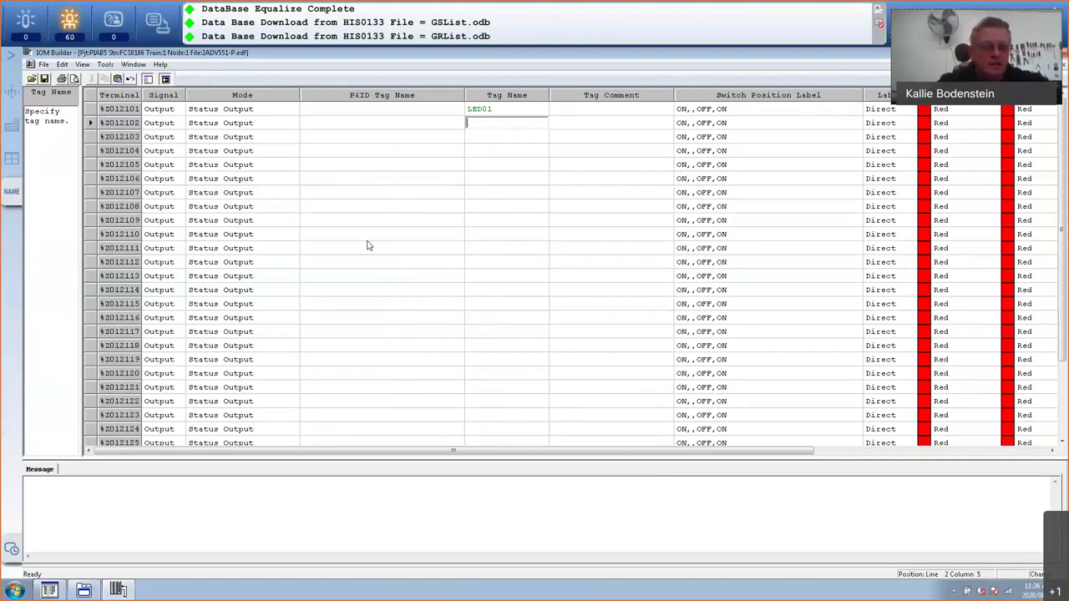
# - Switch to Excel and open PIABDO1.csv from the Documents folder, with all file types listed
pyautogui.click(15, 592)
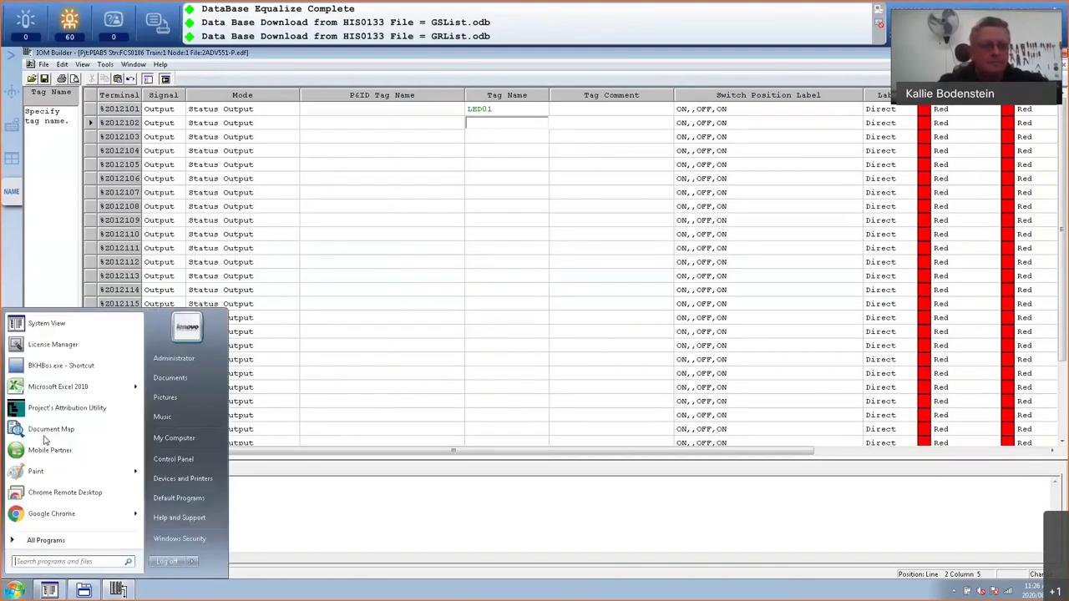
pyautogui.click(63, 388)
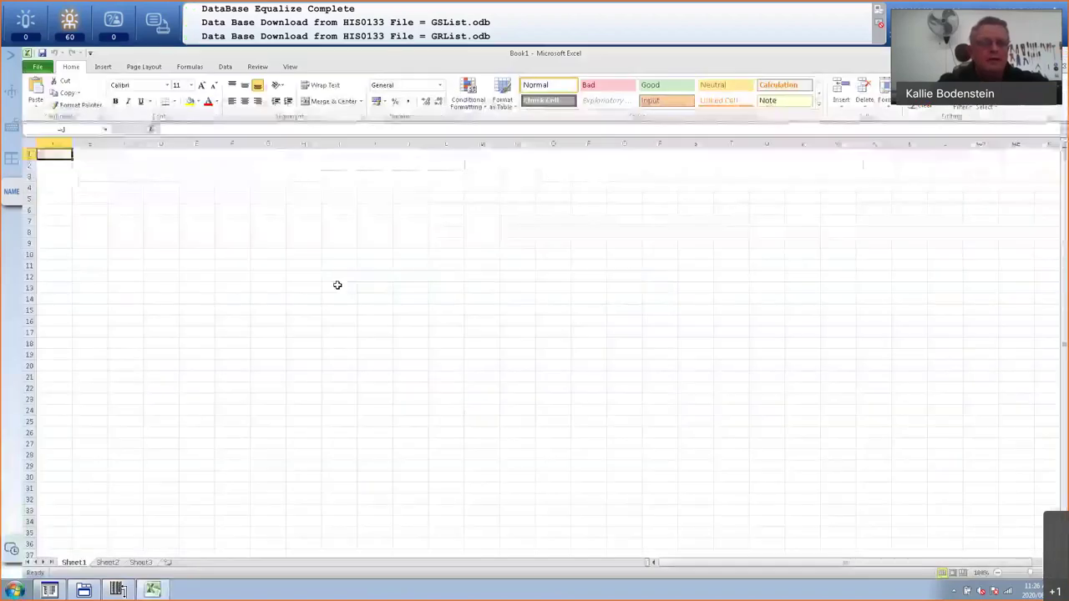
pyautogui.click(39, 68)
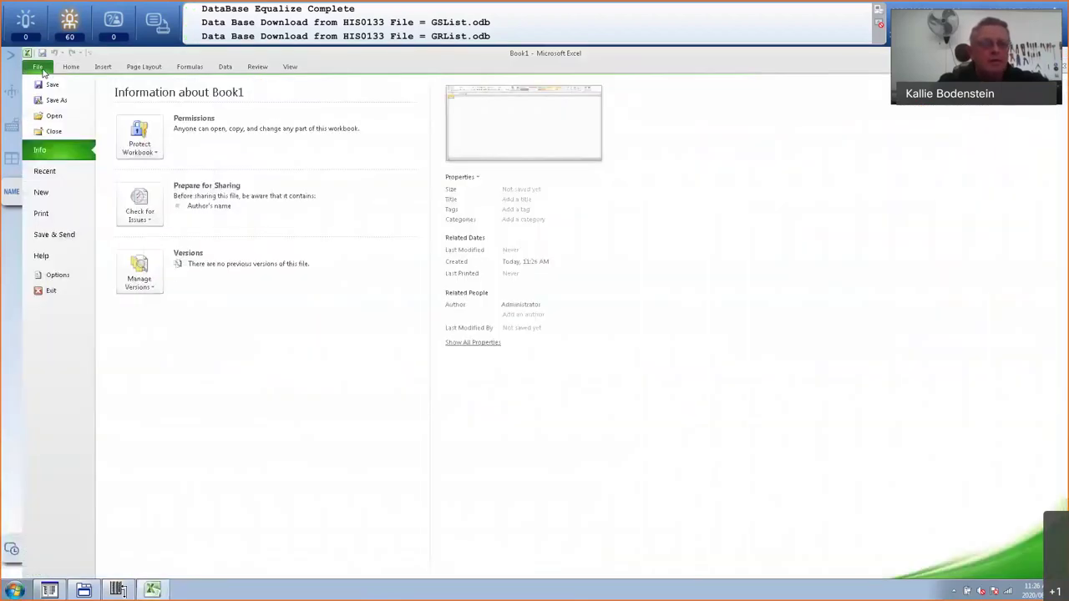
pyautogui.click(55, 116)
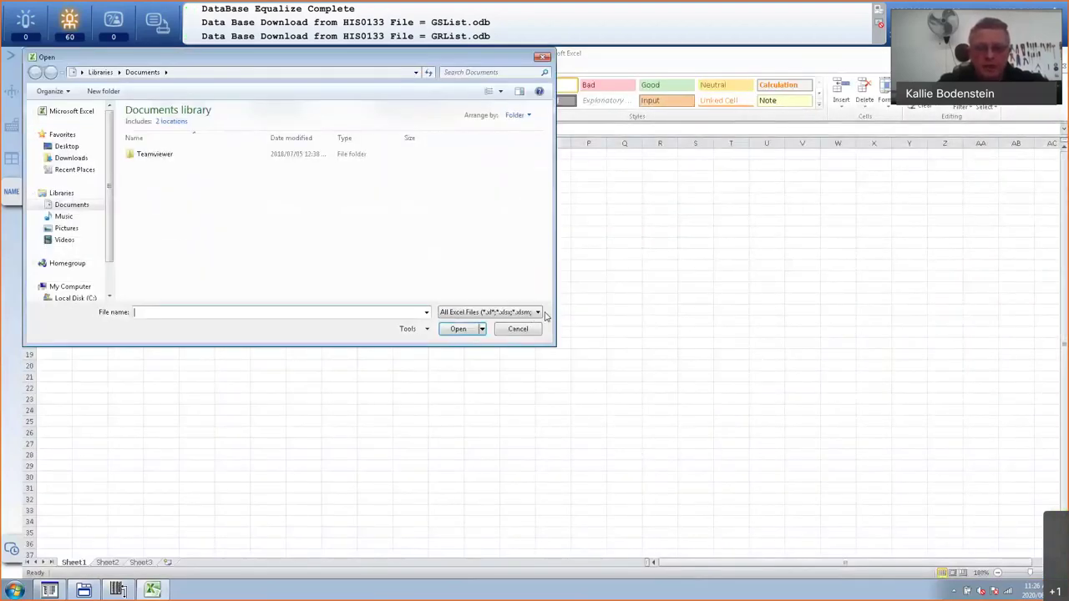
pyautogui.click(543, 312)
pyautogui.click(489, 323)
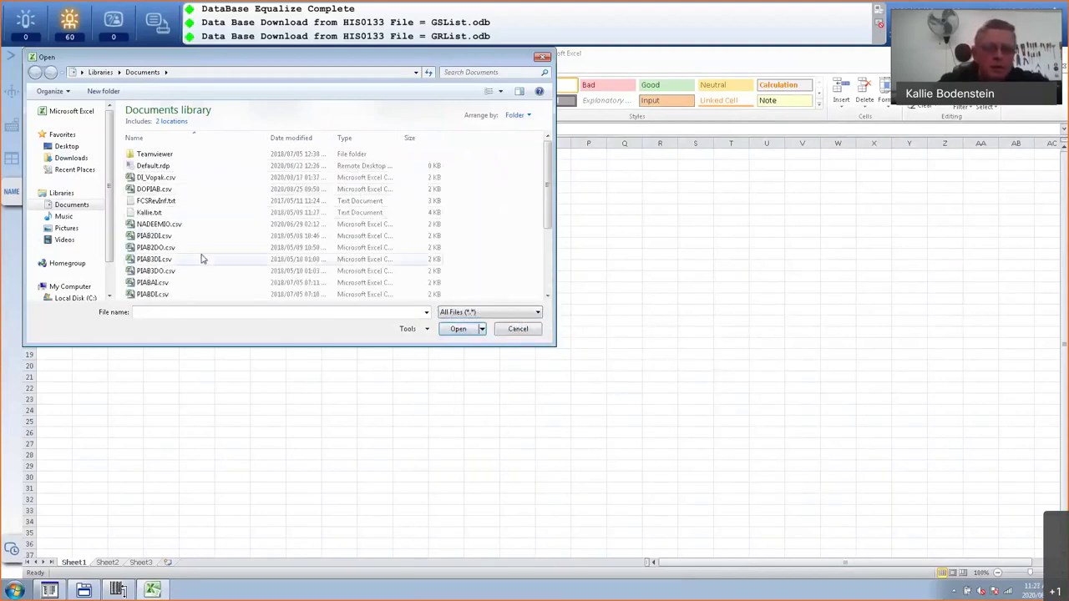
pyautogui.click(548, 299)
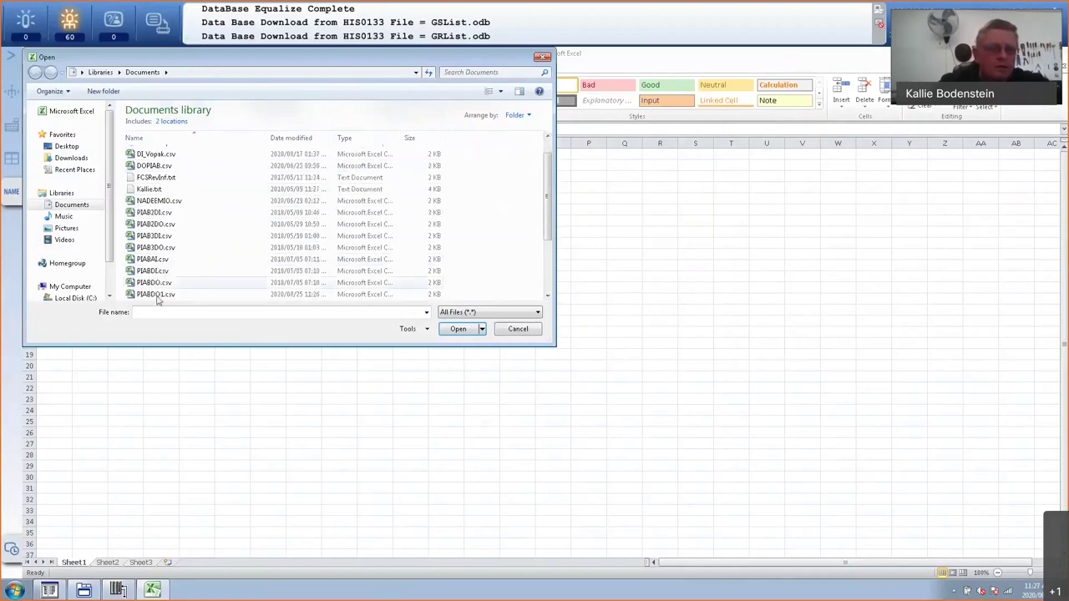
pyautogui.click(217, 296)
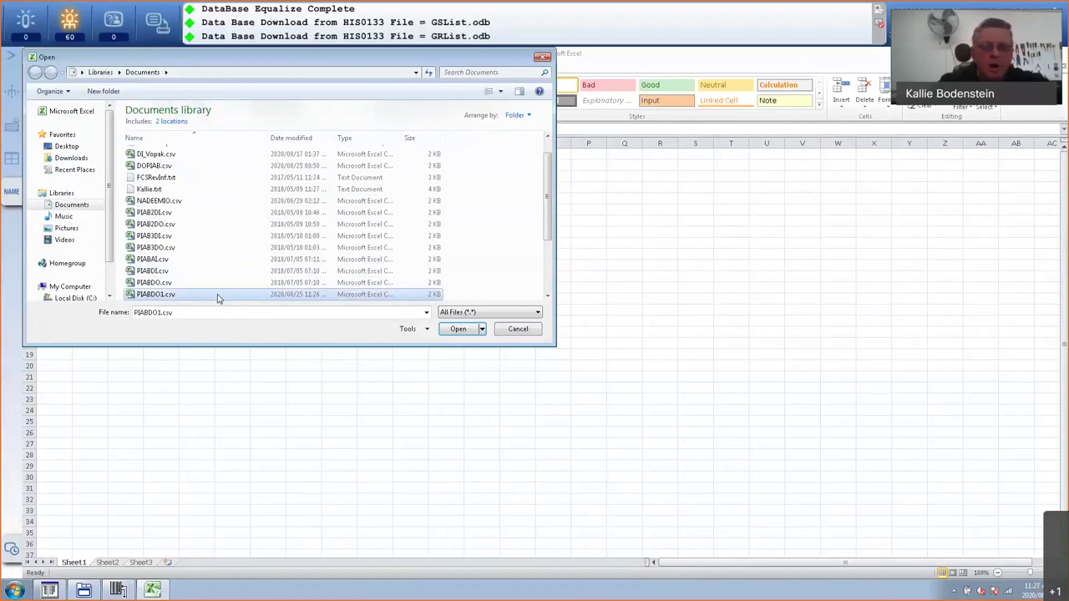
pyautogui.click(454, 331)
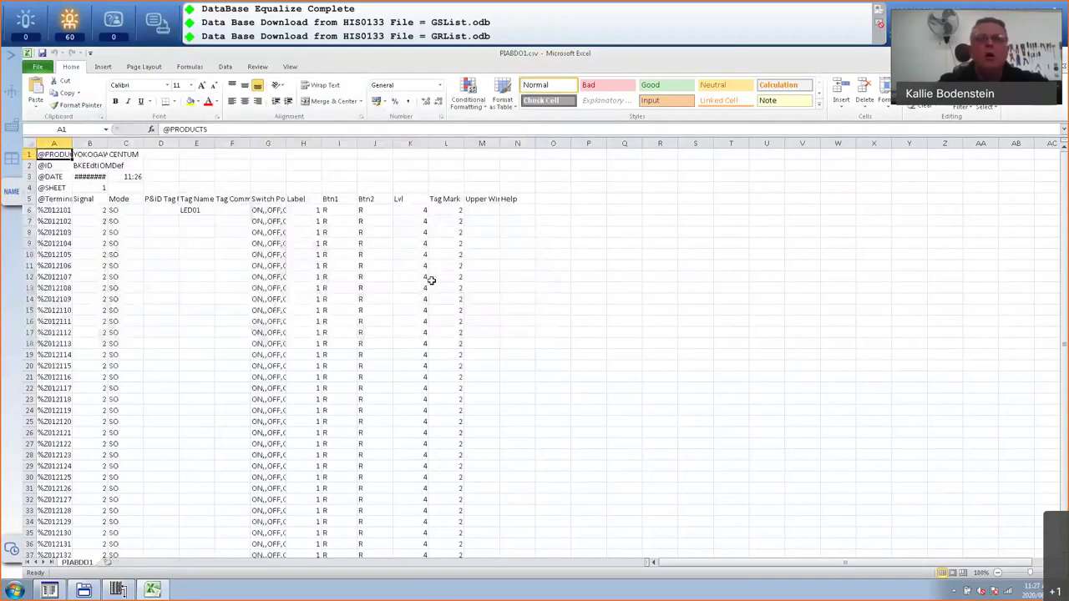
# - Extend the LED01 tag name as a series to LED08 for terminals %Z012102 to %Z012108, and enter PUMP1_CTL for terminal %Z012111
pyautogui.click(202, 210)
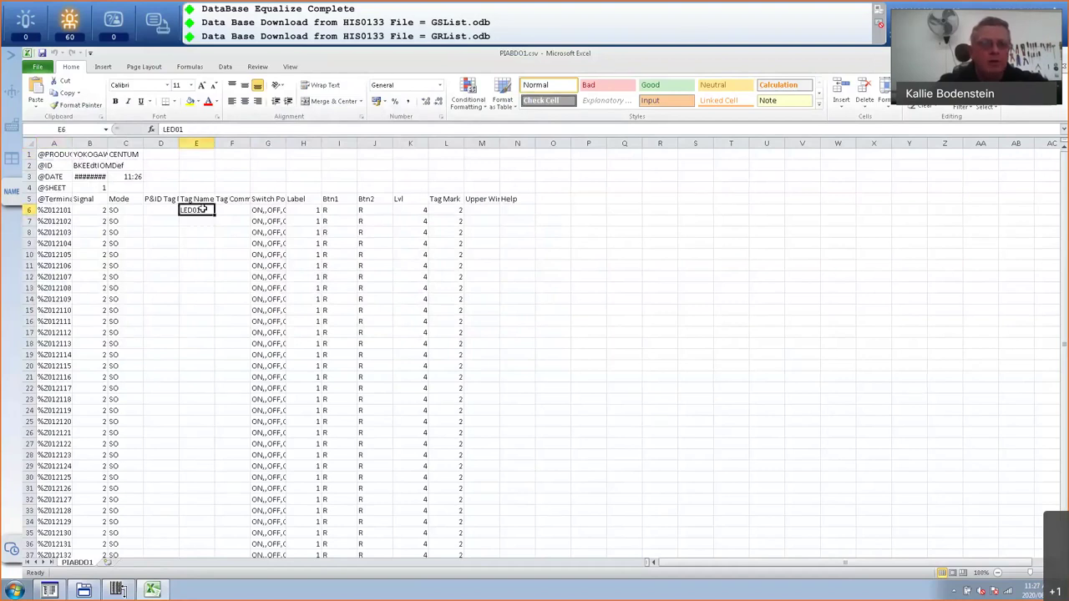
pyautogui.moveTo(214, 215); pyautogui.dragTo(216, 292)
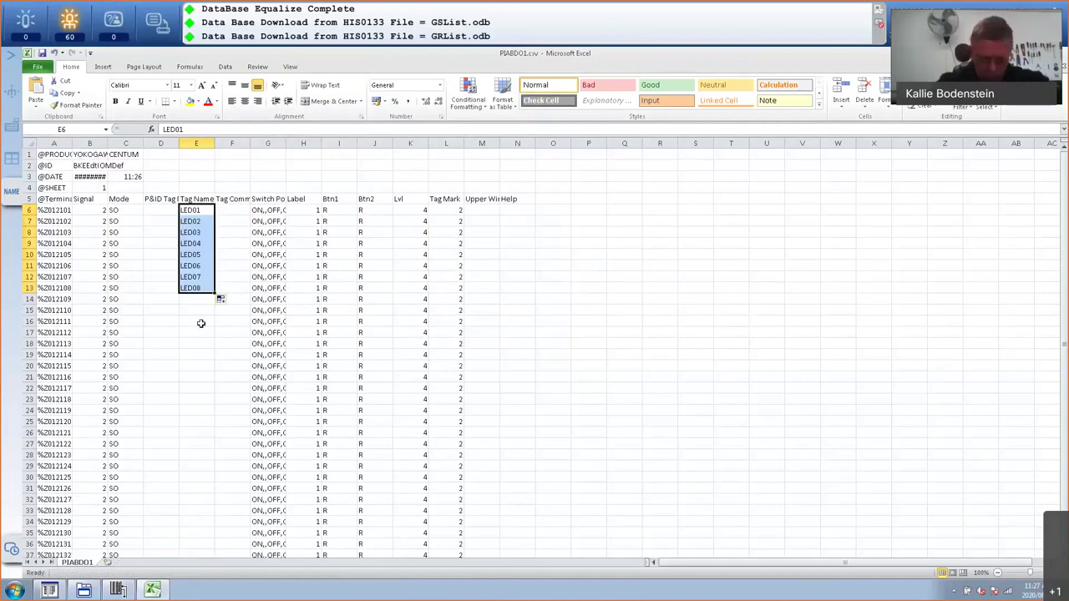
pyautogui.click(86, 321)
pyautogui.click(188, 321)
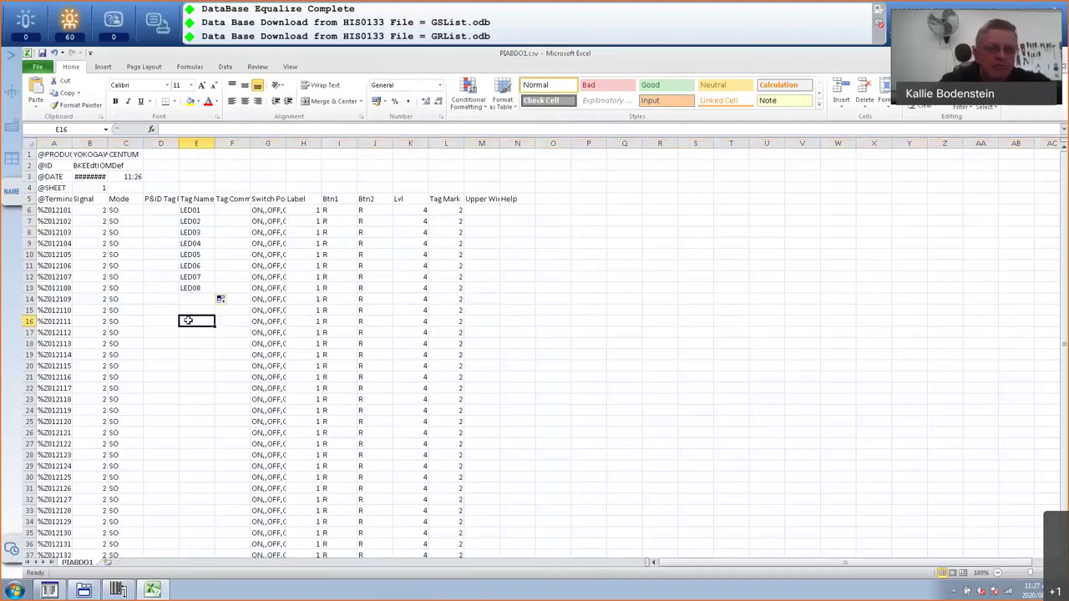
pyautogui.write('P')
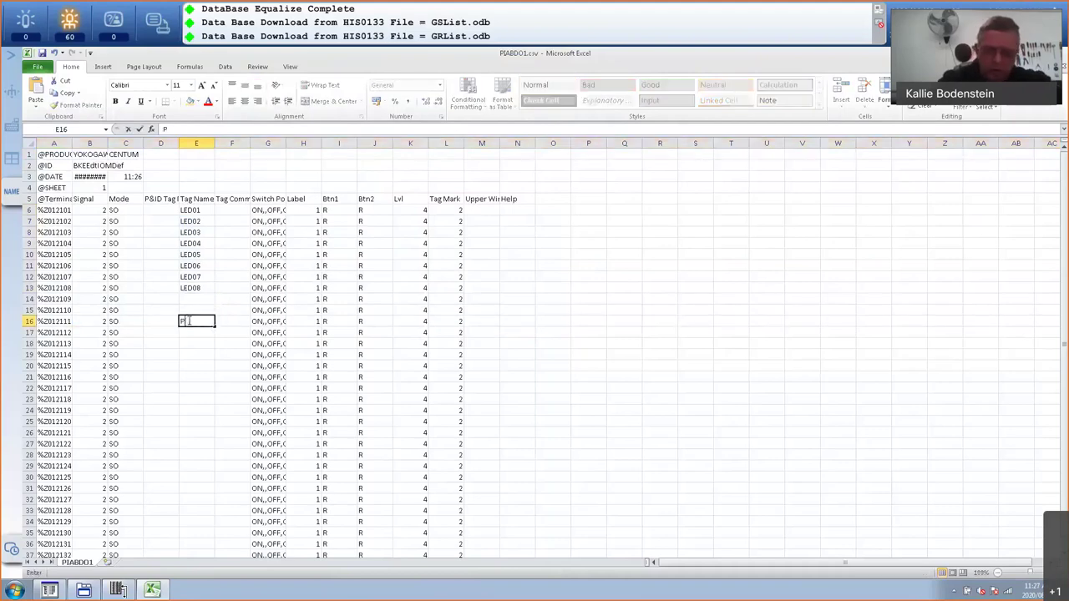
pyautogui.write('UMP1_CT')
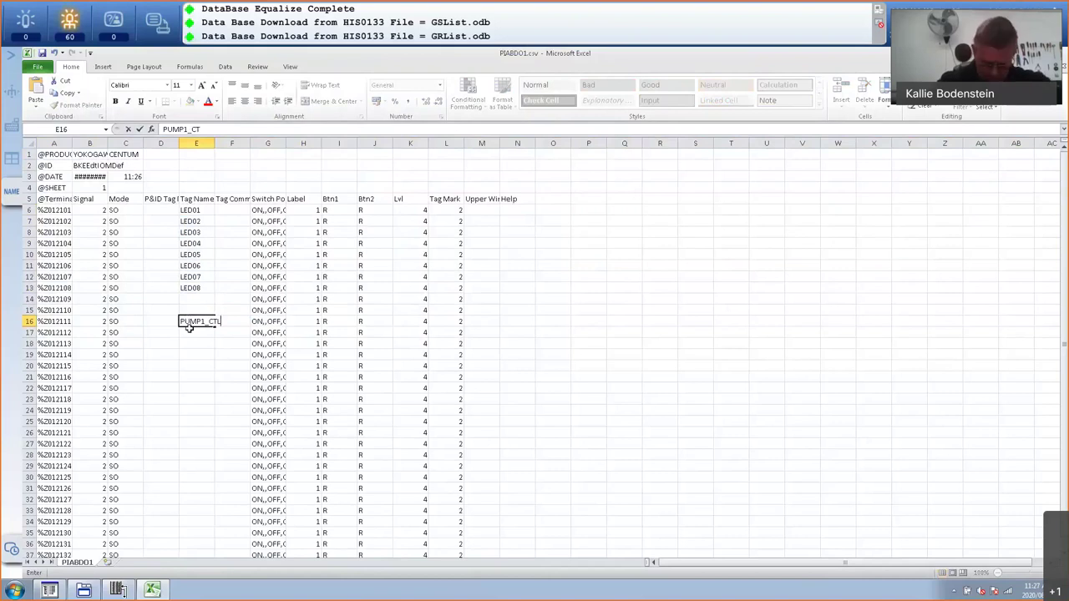
pyautogui.write('L')
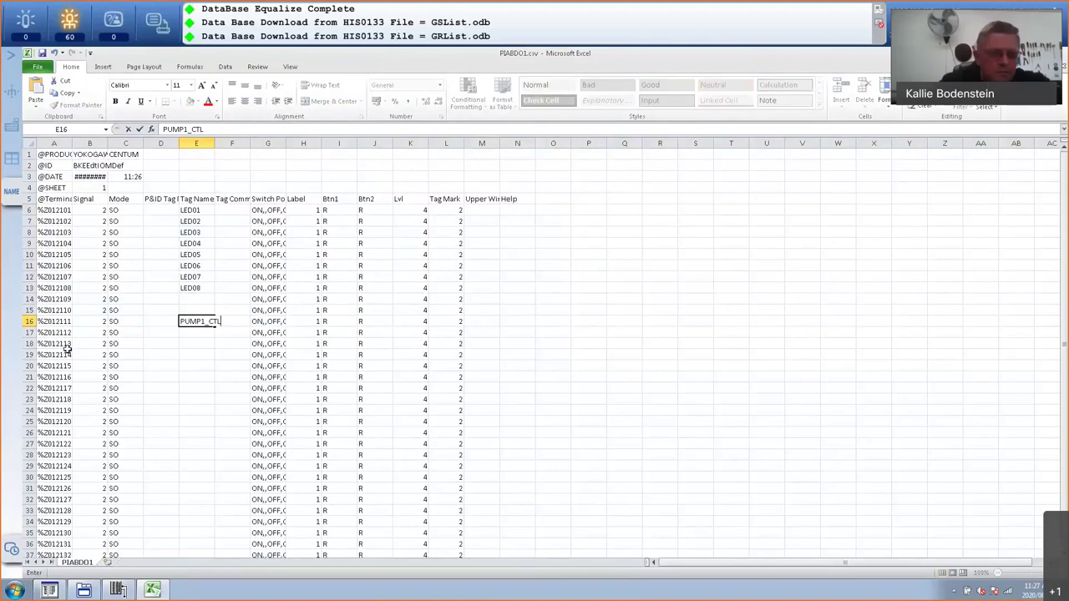
# - Enter tag name PUMP2_CTL for terminal %Z012114 and VLV002_CTL for terminal %Z012115
pyautogui.click(199, 354)
pyautogui.write('P')
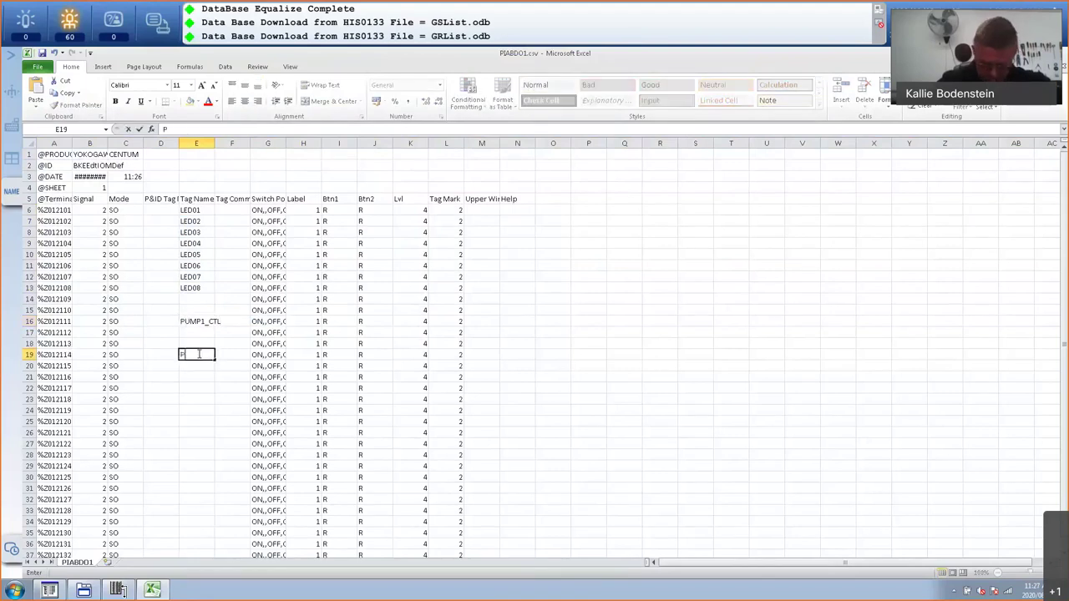
pyautogui.write('UMP2')
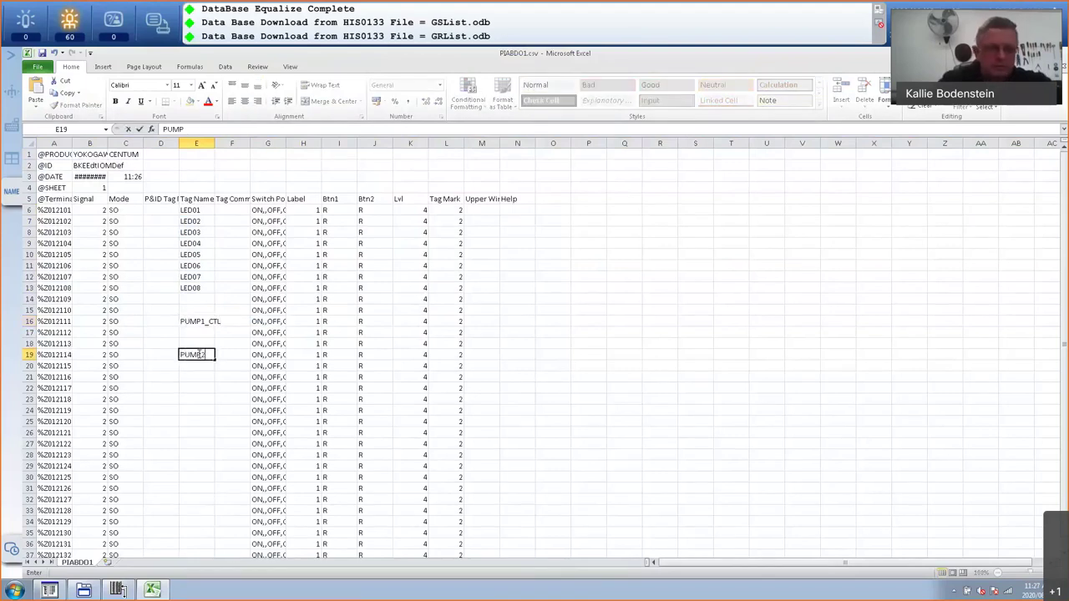
pyautogui.write('_')
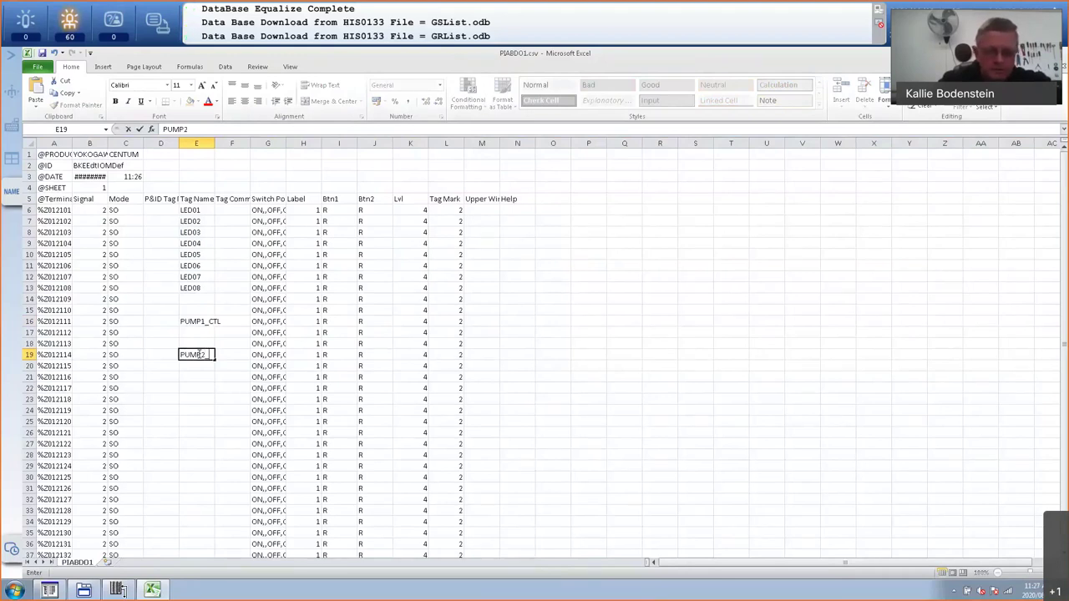
pyautogui.write('CTL')
pyautogui.press('Return')
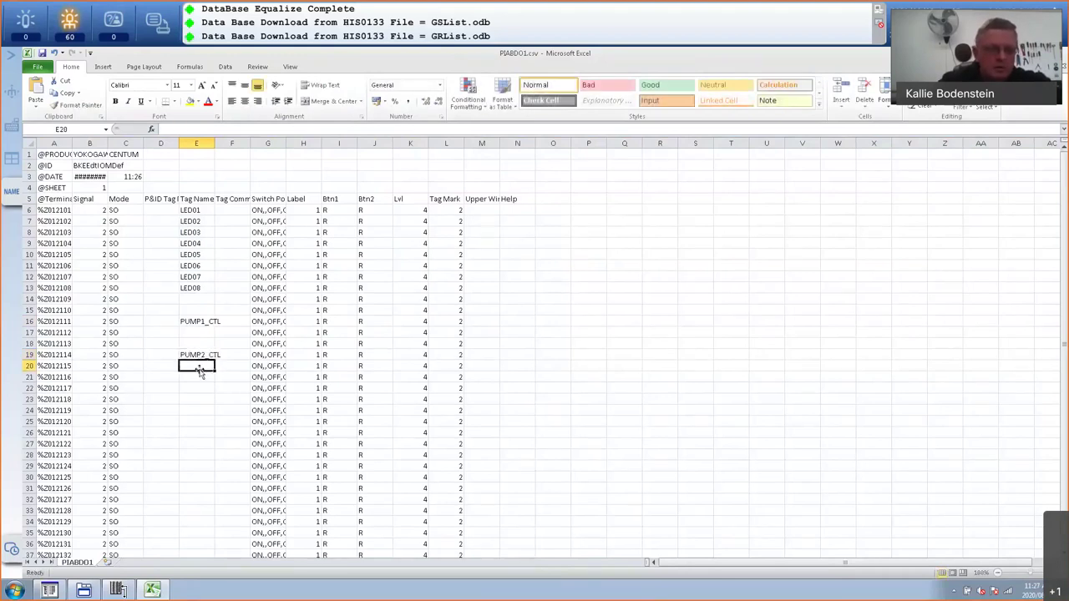
pyautogui.write('VL')
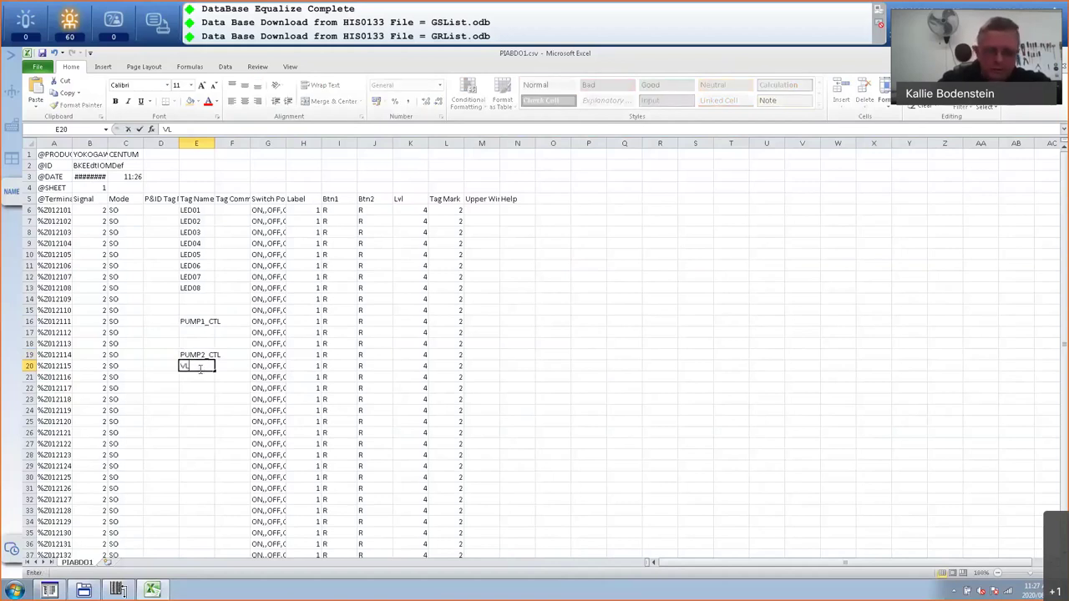
pyautogui.write('V002_CTL')
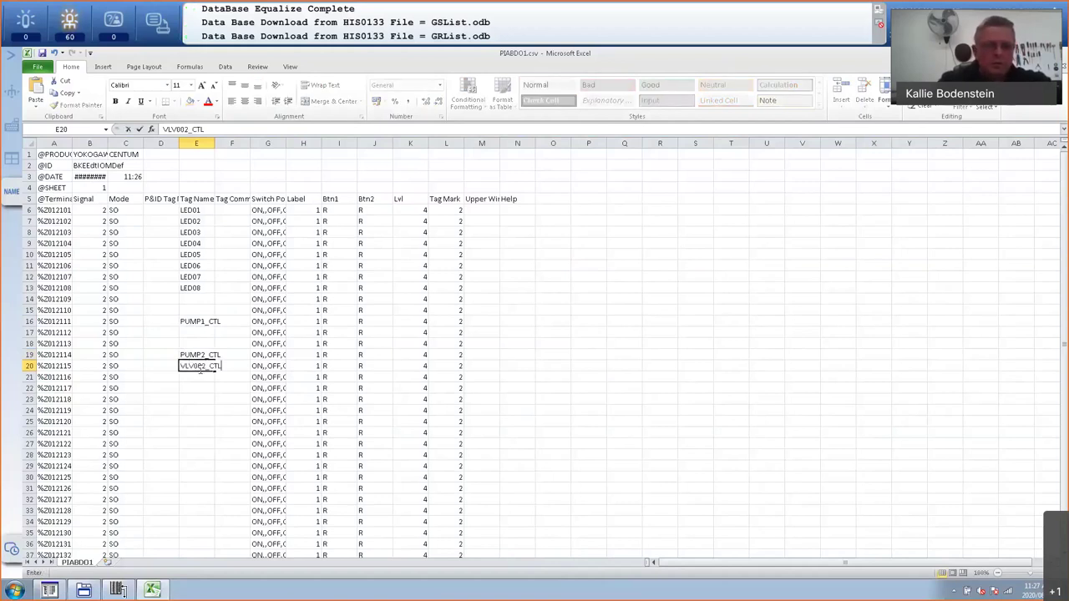
pyautogui.press('Return')
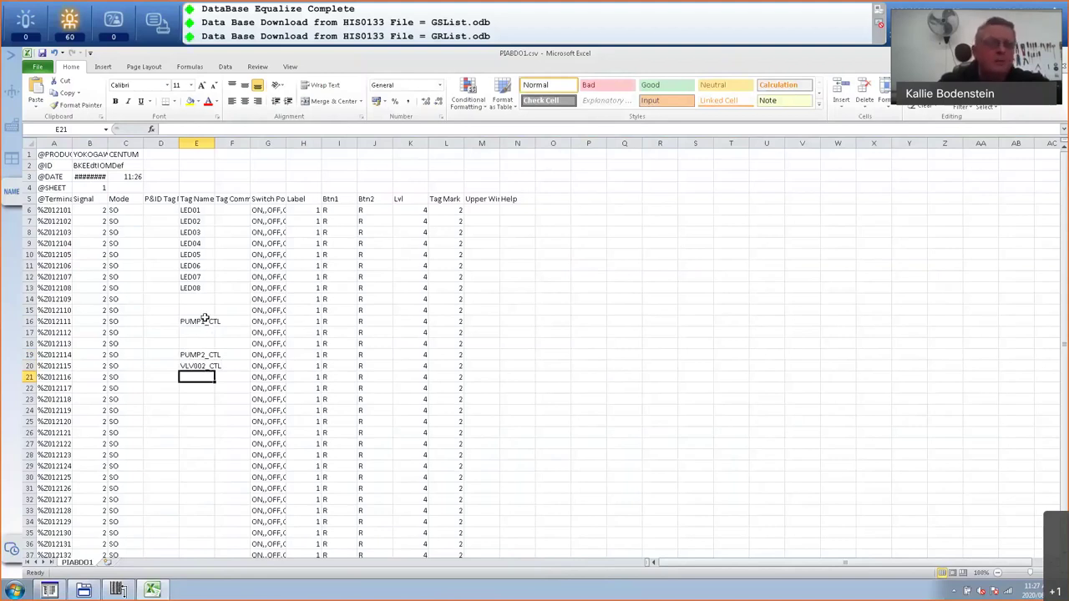
# - Save PIABDO1.csv keeping the CSV format, and close it without saving a second time
pyautogui.click(38, 67)
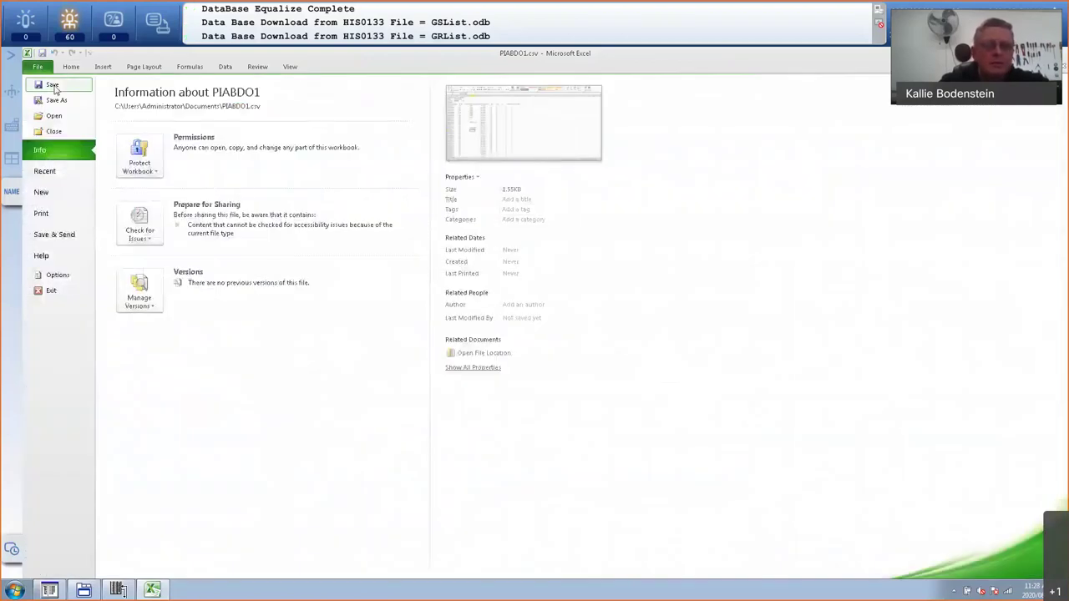
pyautogui.click(51, 85)
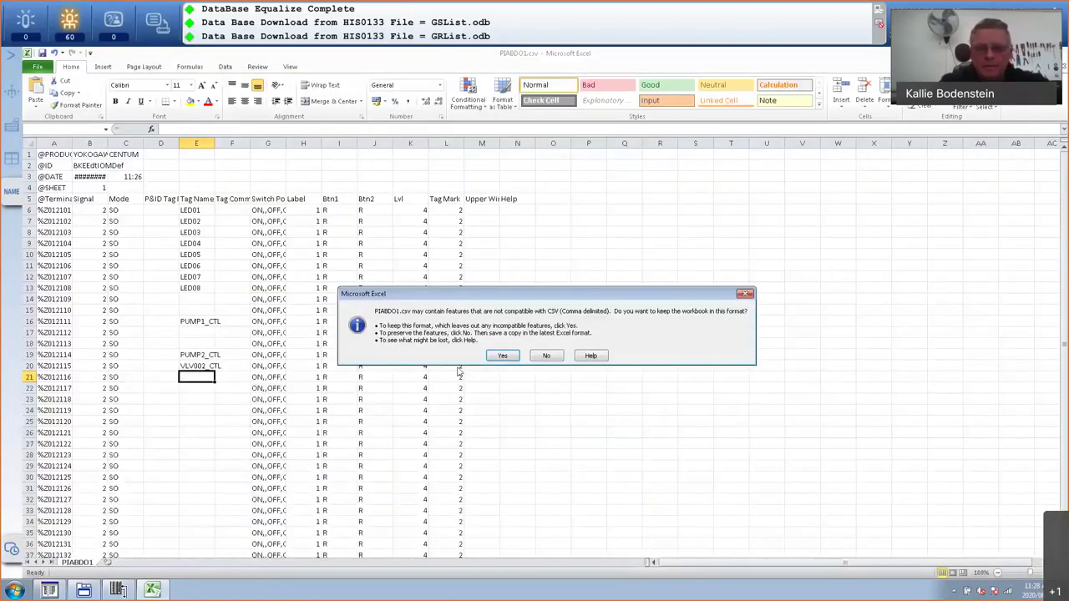
pyautogui.click(503, 357)
pyautogui.click(505, 359)
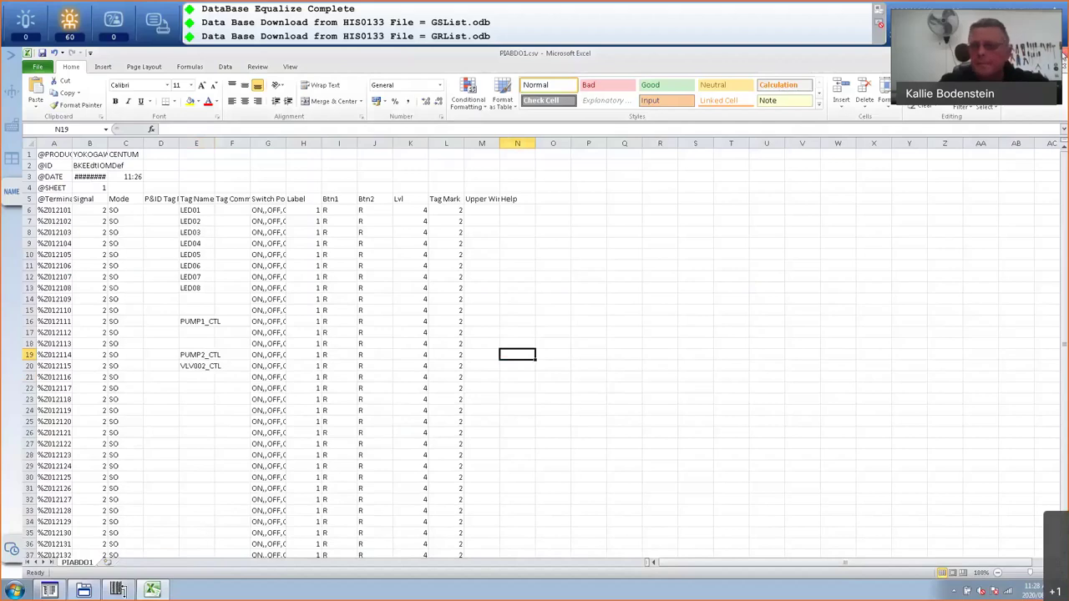
pyautogui.hotkey('ctrl', 'w')
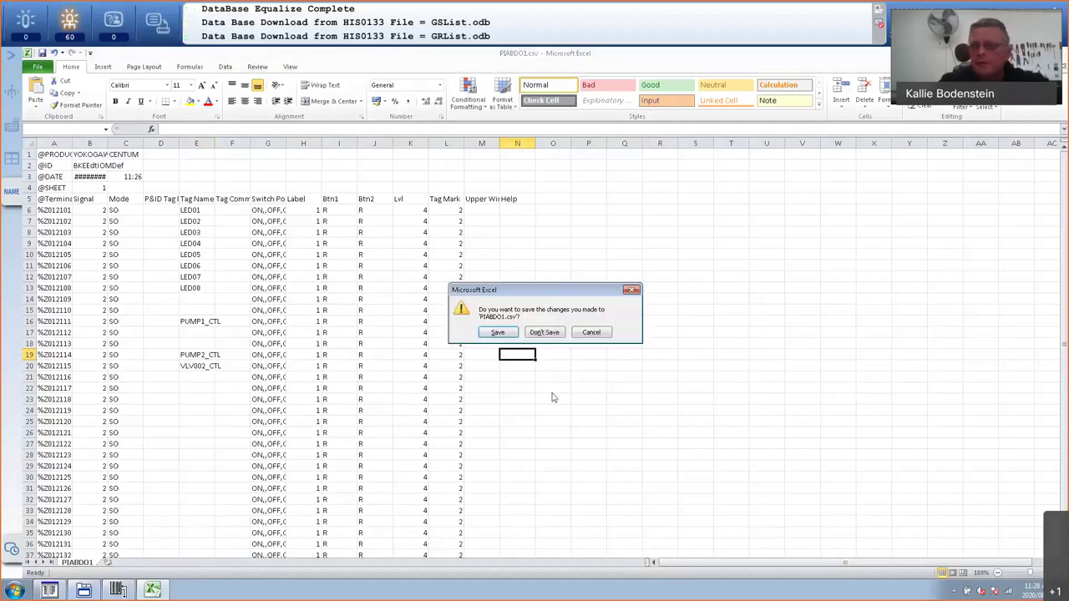
pyautogui.click(544, 332)
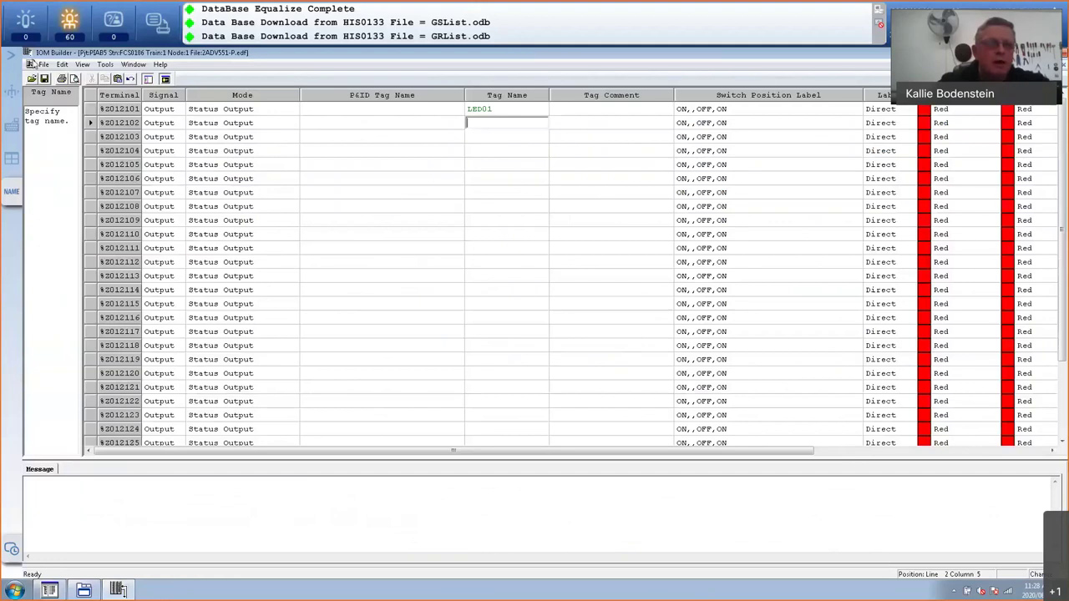
# - Import the CSV file PIABDO1.csv from Documents into the 2ADV551-P module, replacing its current information
pyautogui.click(42, 64)
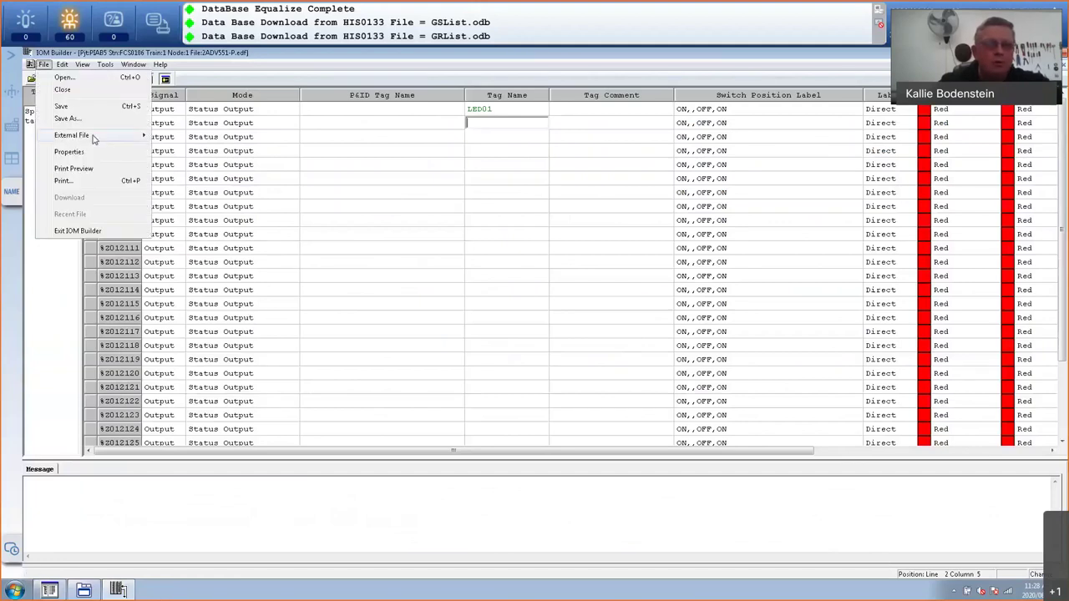
pyautogui.moveTo(100, 135)
pyautogui.click(179, 148)
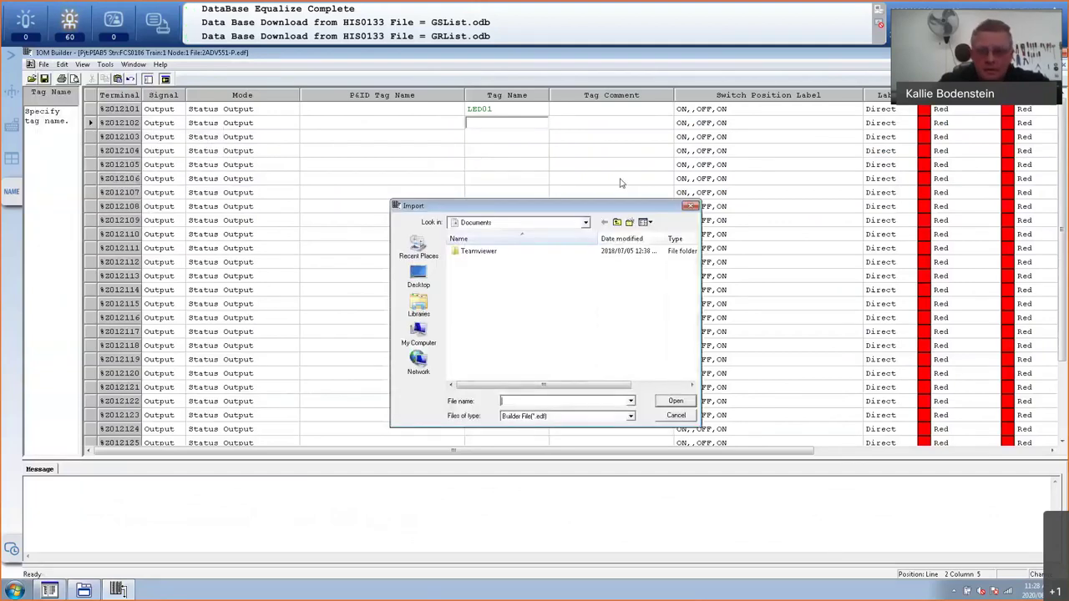
pyautogui.click(630, 417)
pyautogui.click(534, 435)
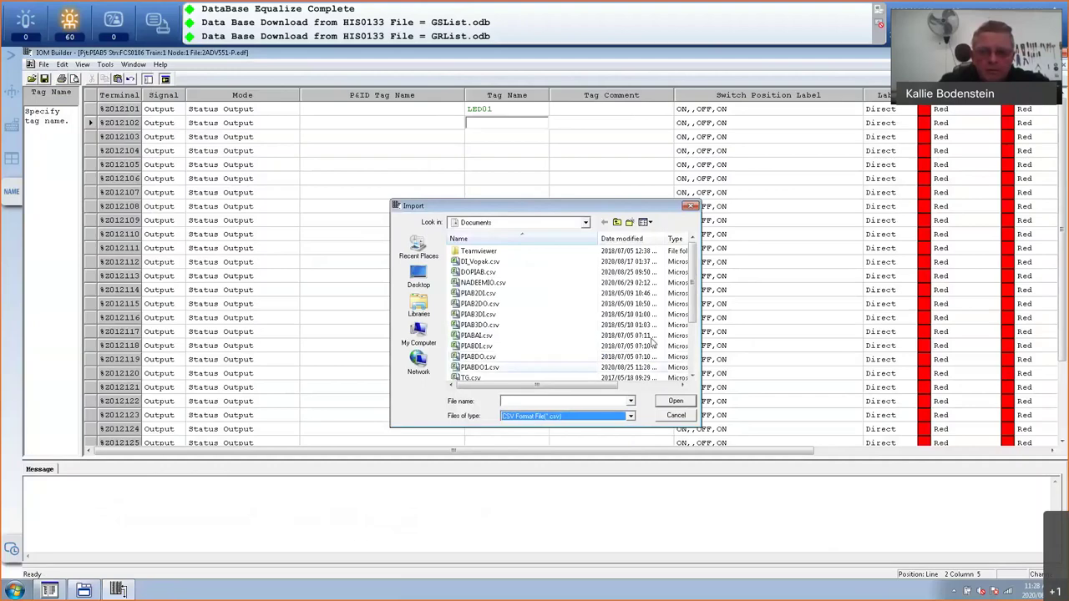
pyautogui.click(482, 369)
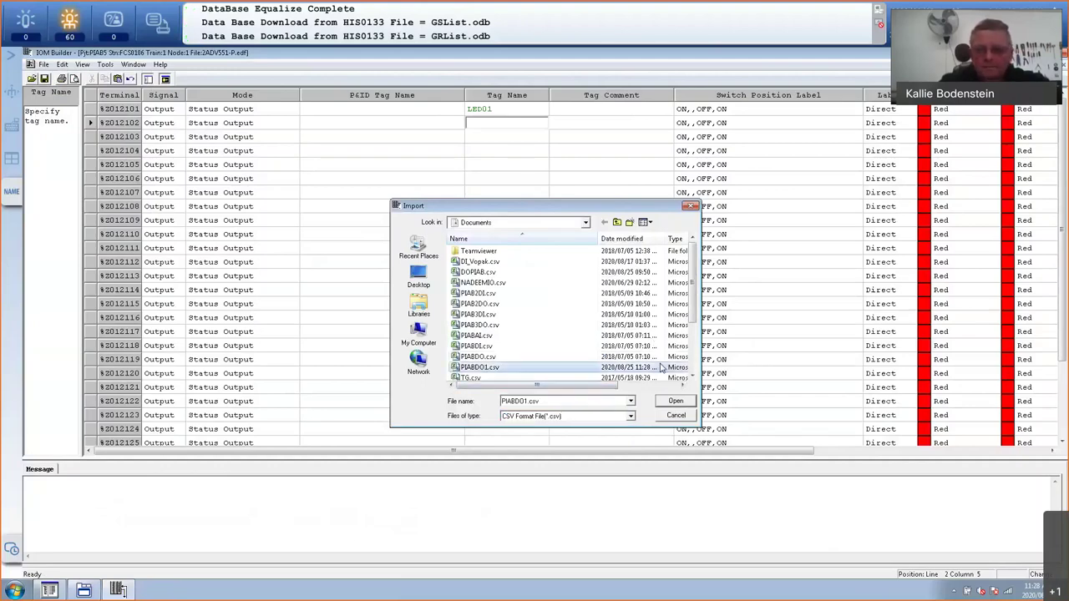
pyautogui.click(675, 402)
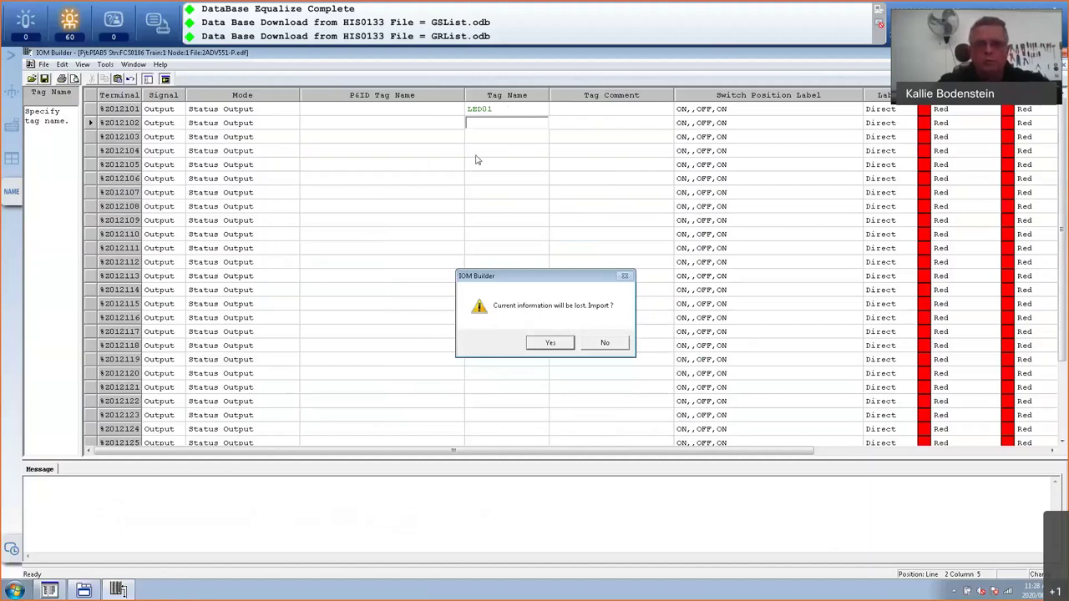
pyautogui.click(549, 343)
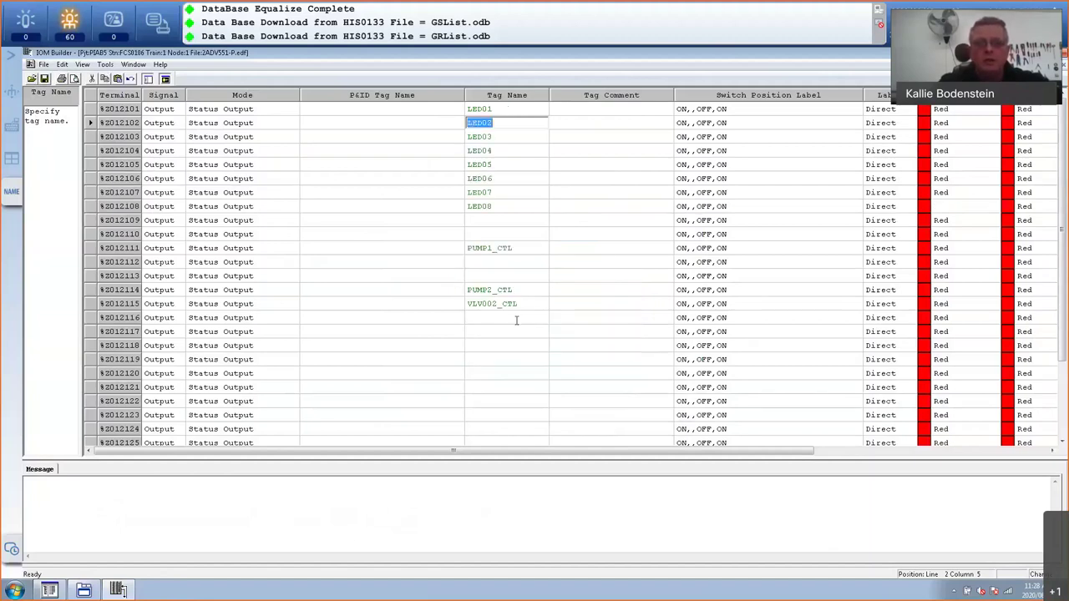
# - Save the 2ADV551-P module file and close its IOM Builder
pyautogui.click(516, 321)
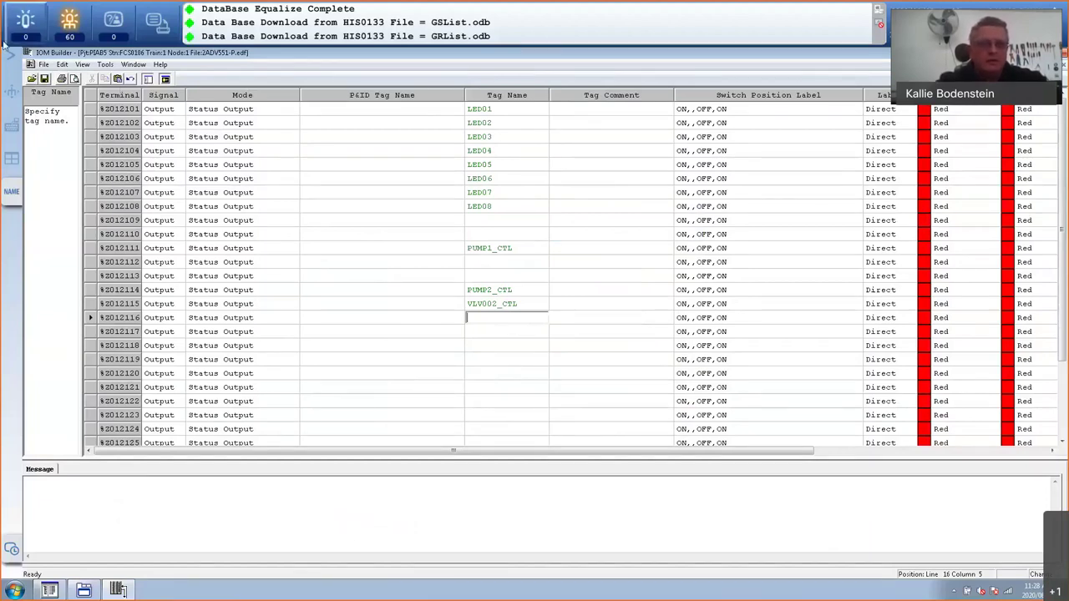
pyautogui.click(45, 78)
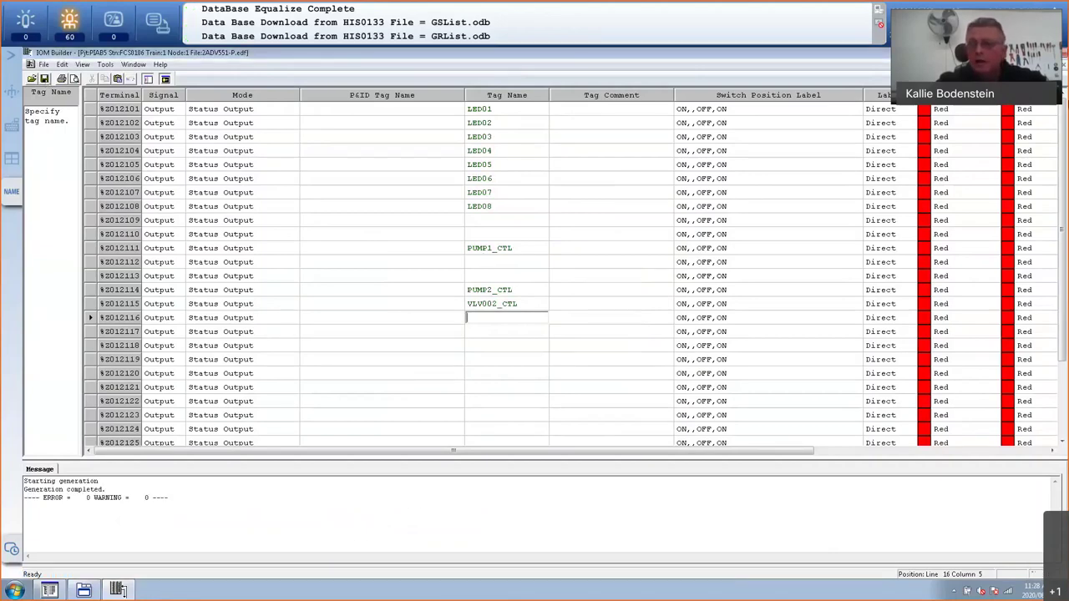
pyautogui.hotkey('alt', 'F4')
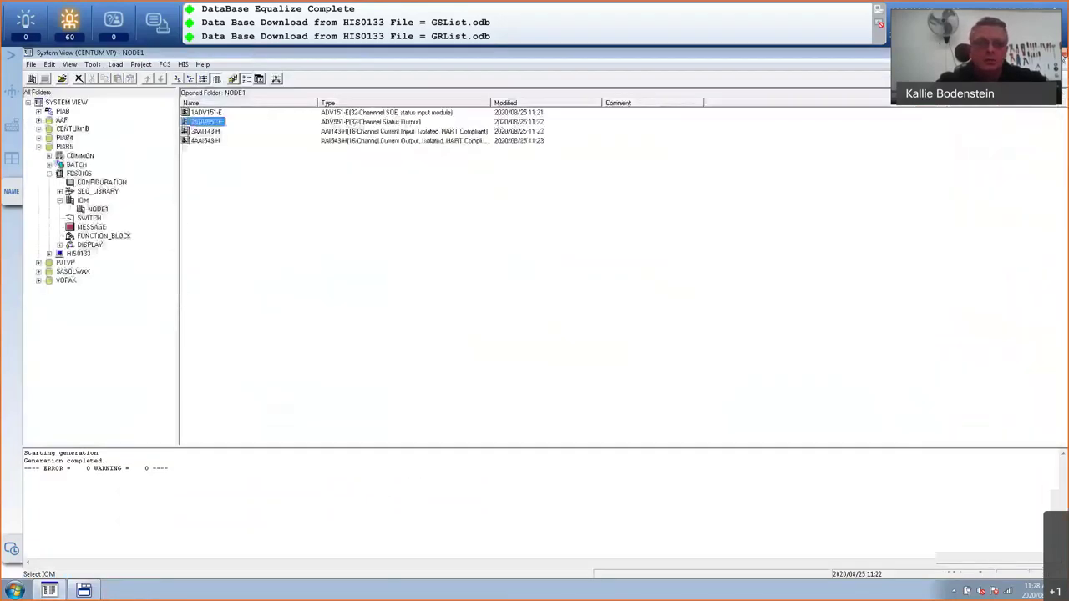
# - Open the 3AAI143-H module and label terminal %Z013101 as %%FT001
pyautogui.doubleClick(209, 134)
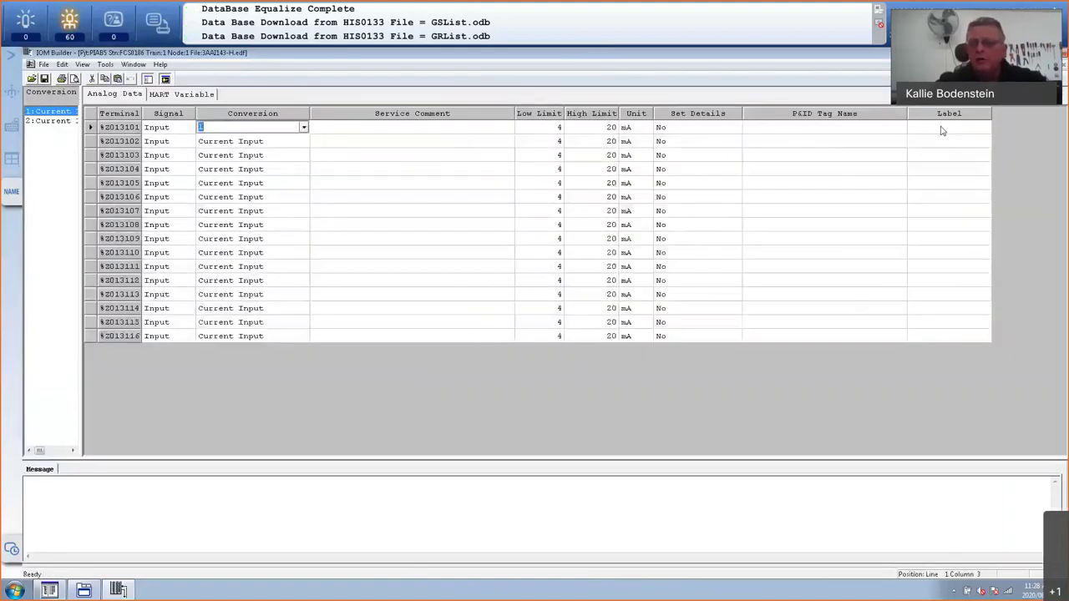
pyautogui.click(942, 127)
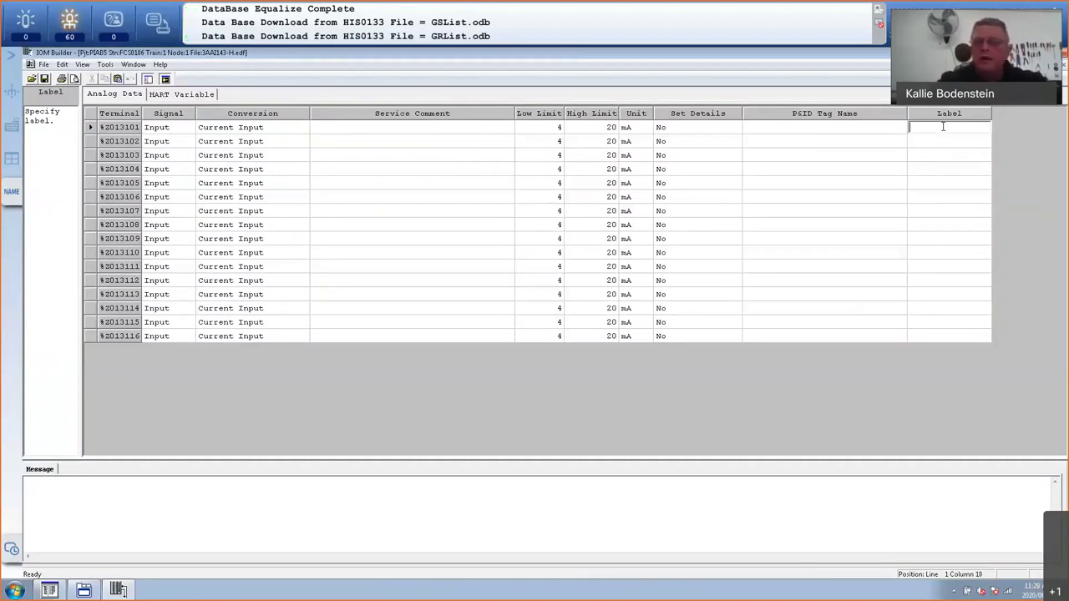
pyautogui.write('%%')
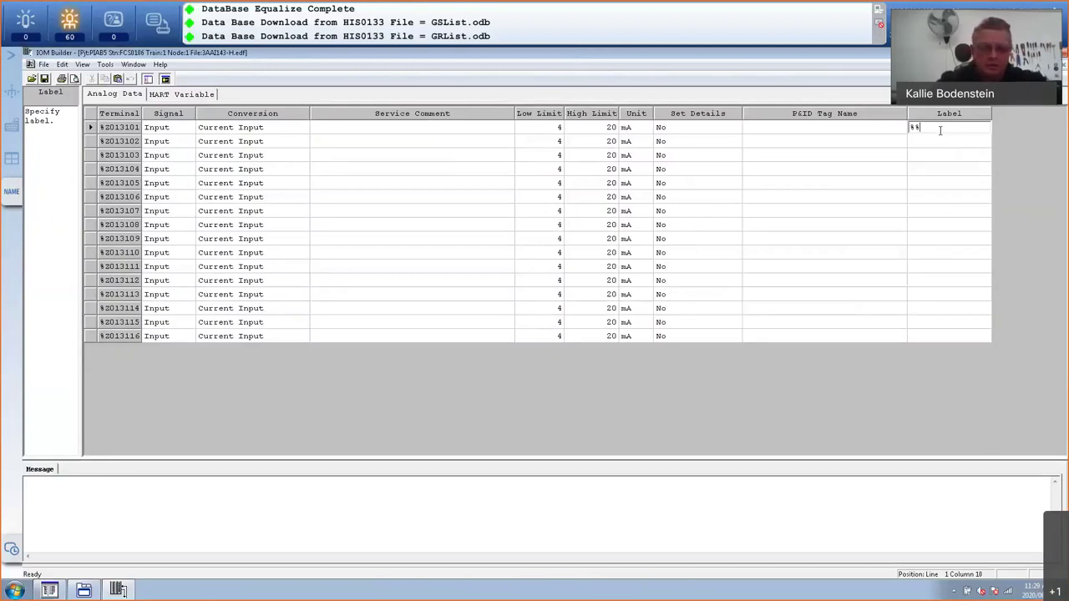
pyautogui.write('FT0')
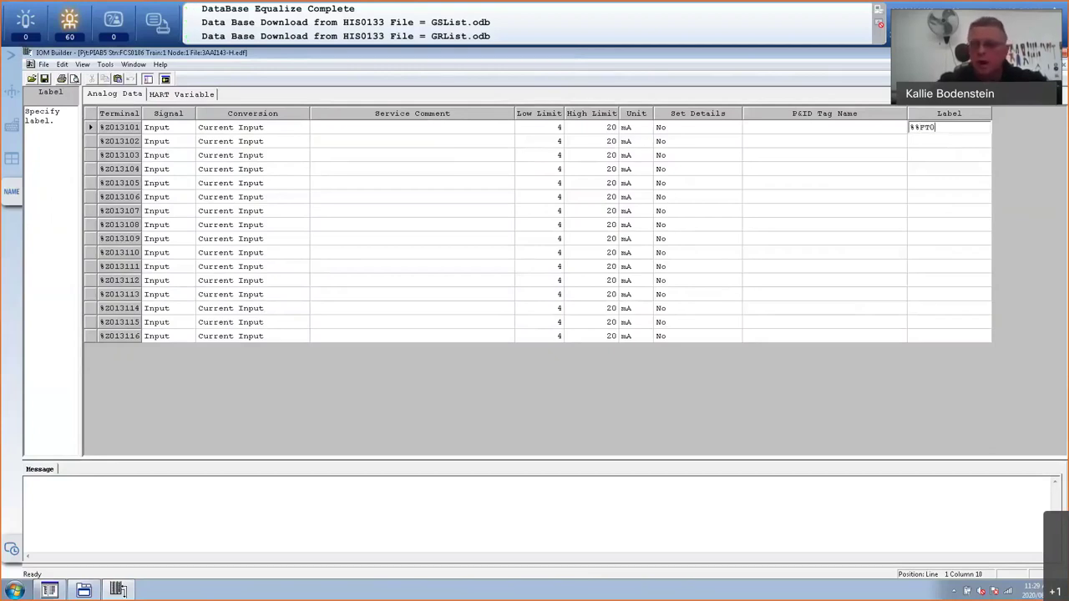
pyautogui.write('01')
pyautogui.click(935, 141)
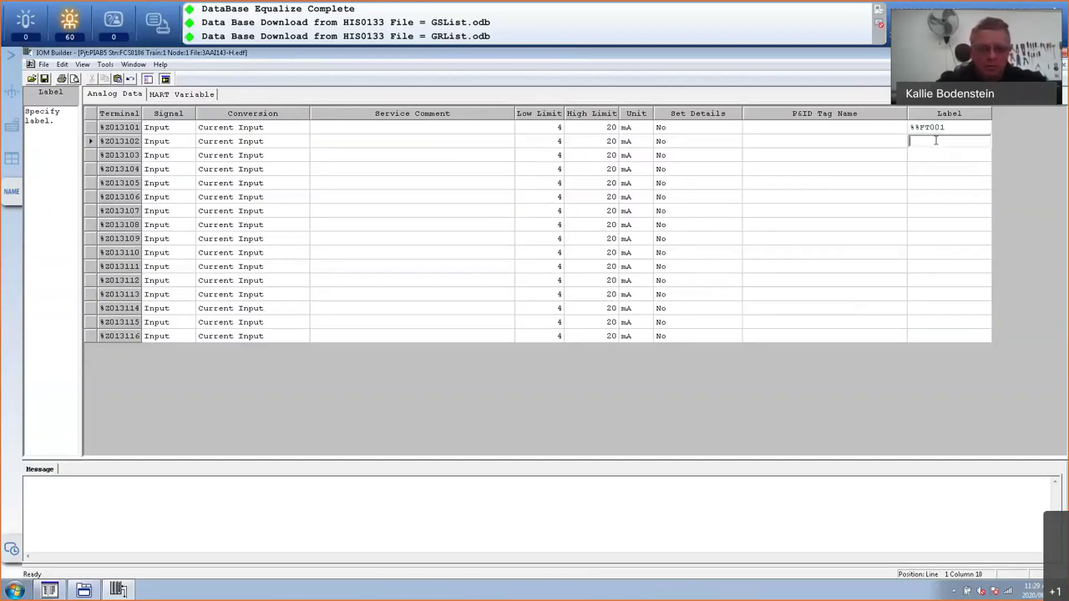
# - Try to label terminal %Z013102 as LT001 without the %% prefix
pyautogui.write('L')
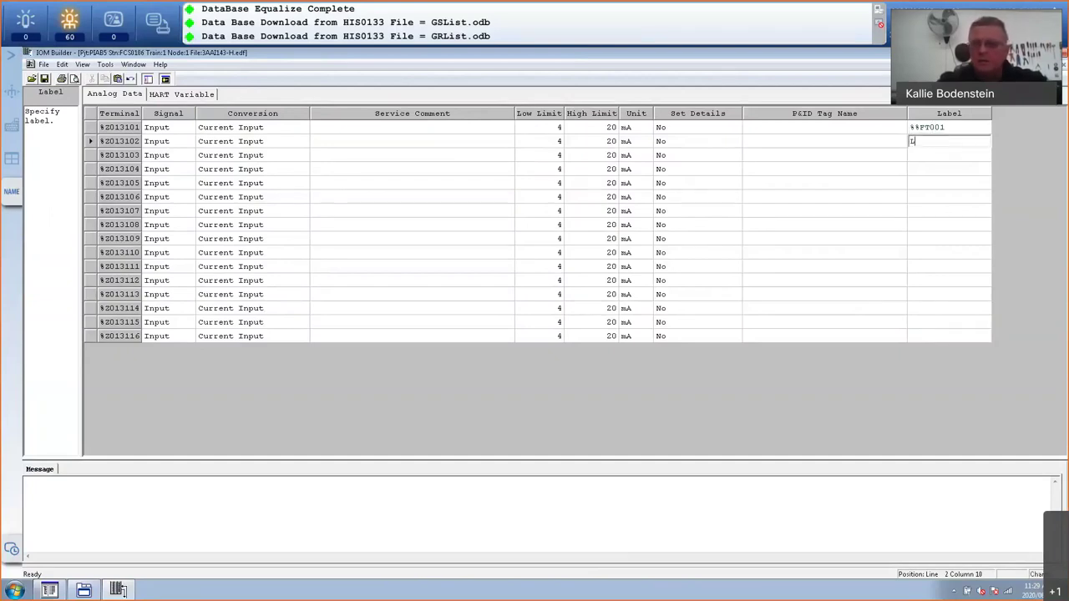
pyautogui.write('T001')
pyautogui.press('Return')
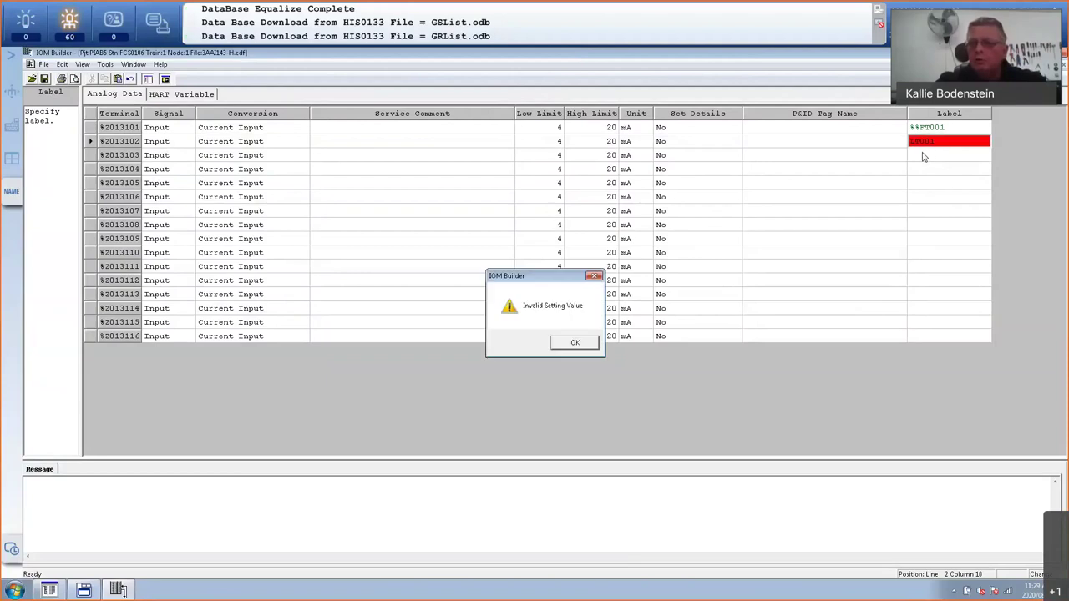
pyautogui.click(576, 344)
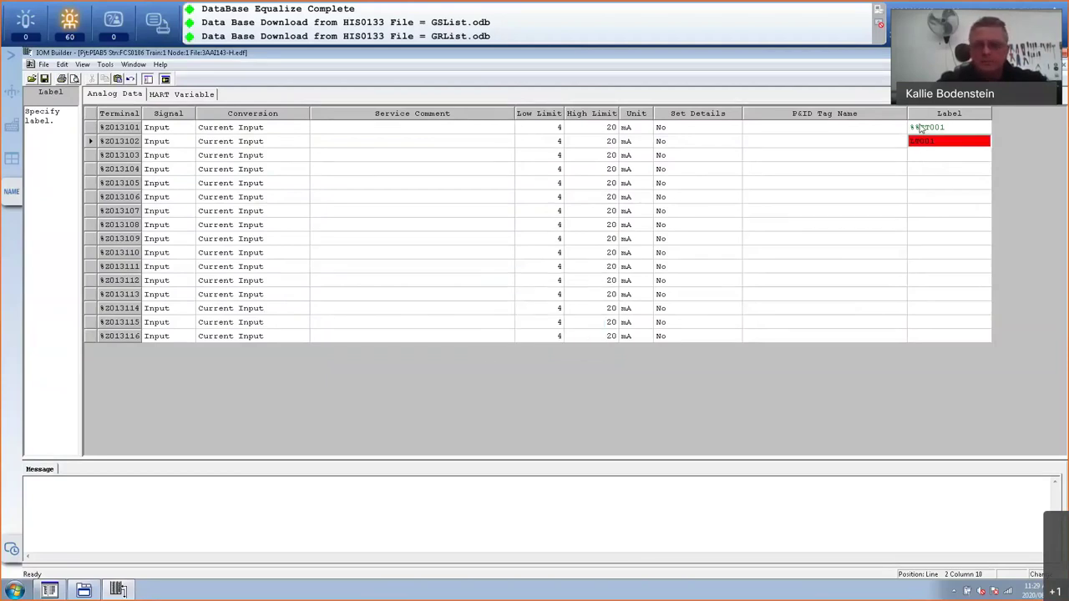
# - Label terminal %Z013102 as %%LT001, then save the 3AAI143-H module file and close its builder
pyautogui.write('%%L')
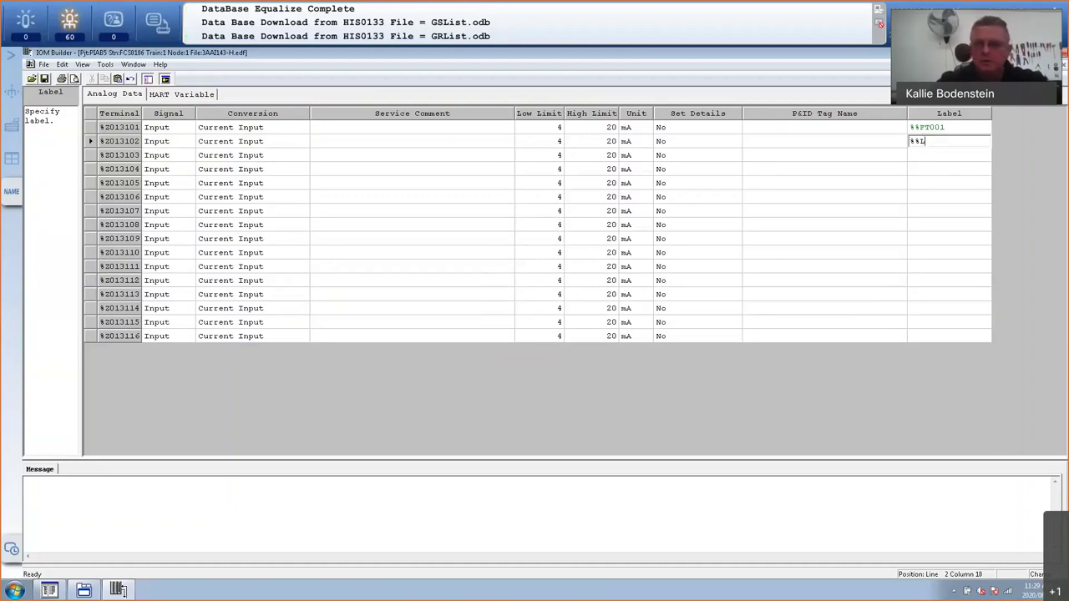
pyautogui.write('T001')
pyautogui.click(928, 154)
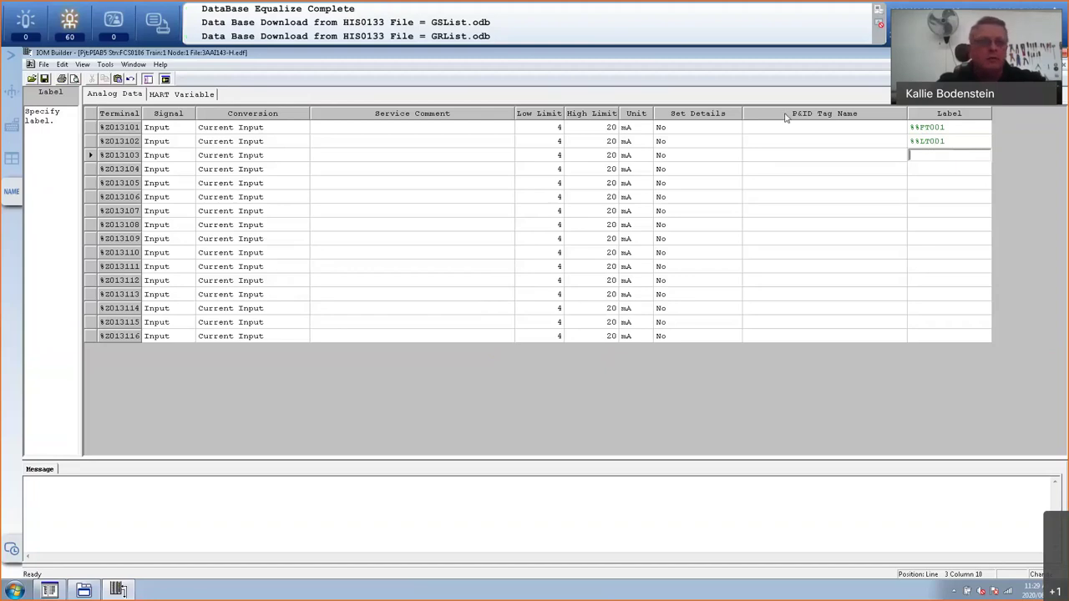
pyautogui.click(165, 77)
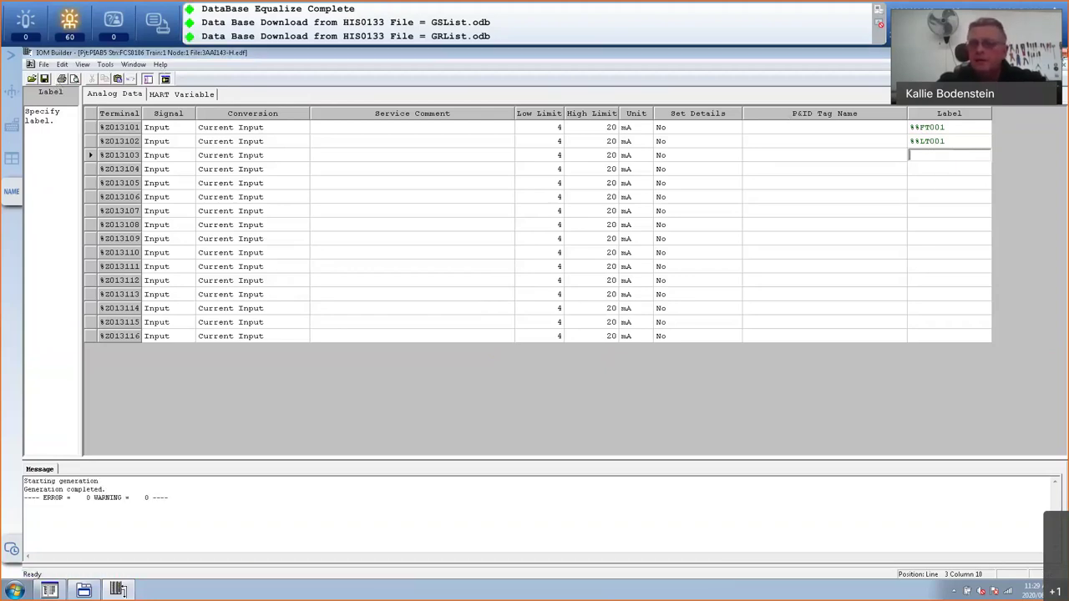
pyautogui.hotkey('alt', 'F4')
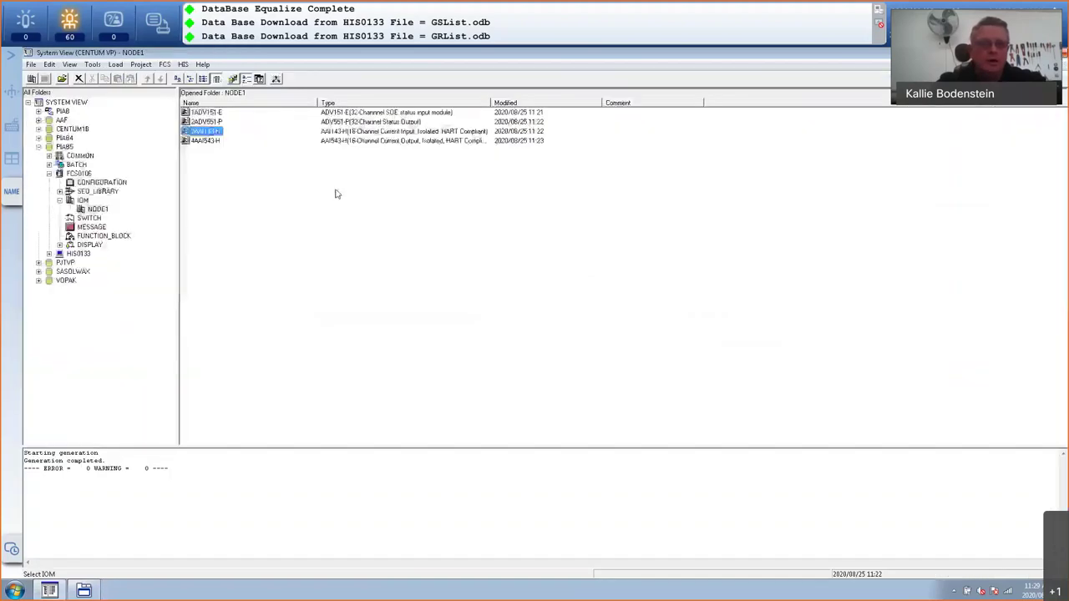
# - Label terminal %Z014101 of the 4AAI543-H module as %%VLV001, then save and close the module file
pyautogui.click(203, 141)
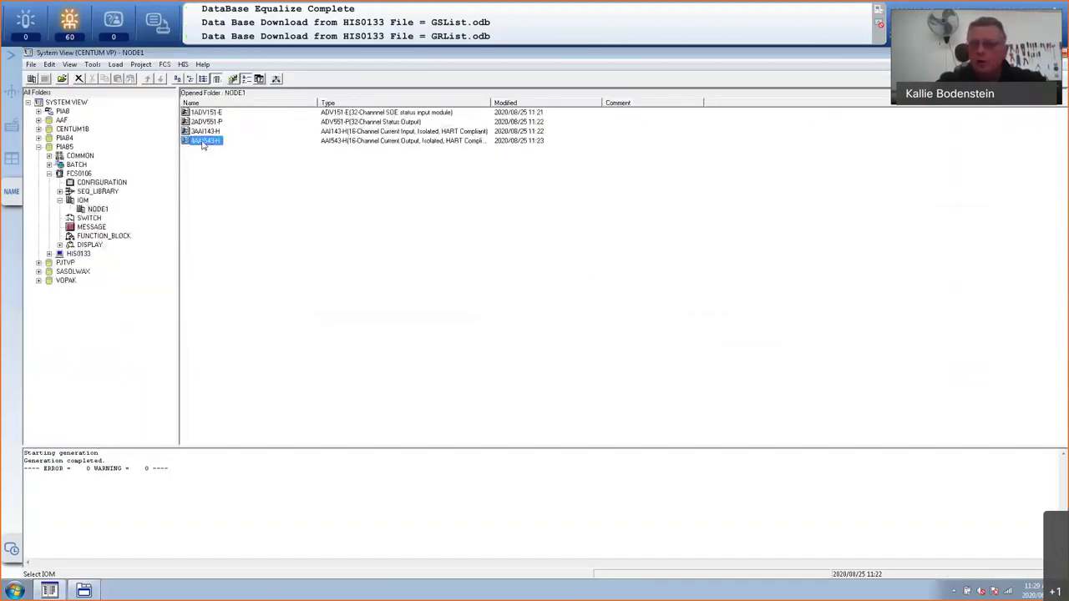
pyautogui.doubleClick(203, 143)
pyautogui.click(973, 126)
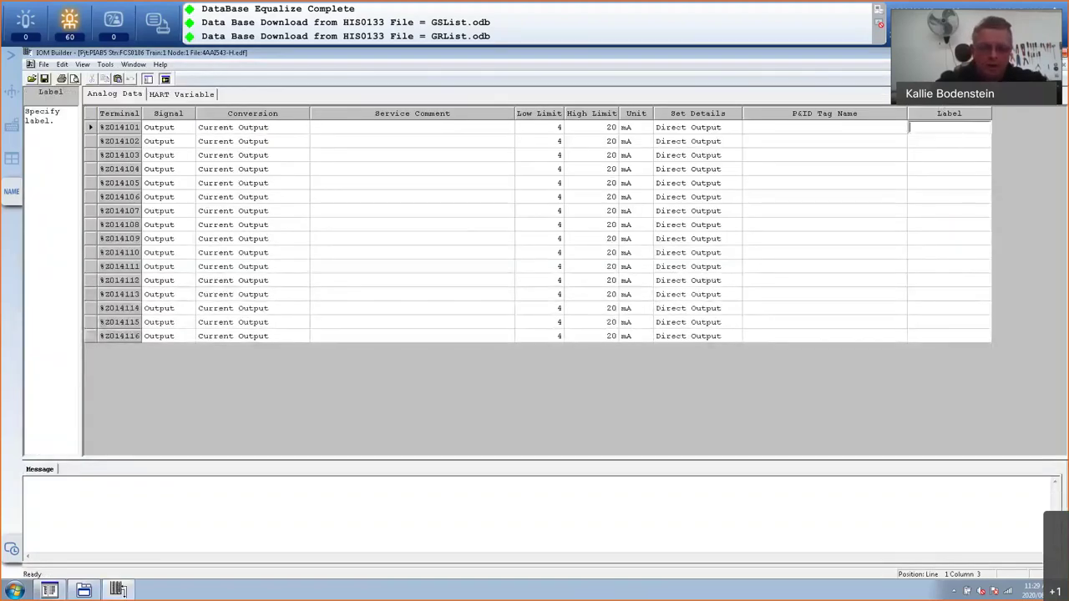
pyautogui.write('VLV001')
pyautogui.press('Home')
pyautogui.write('%%')
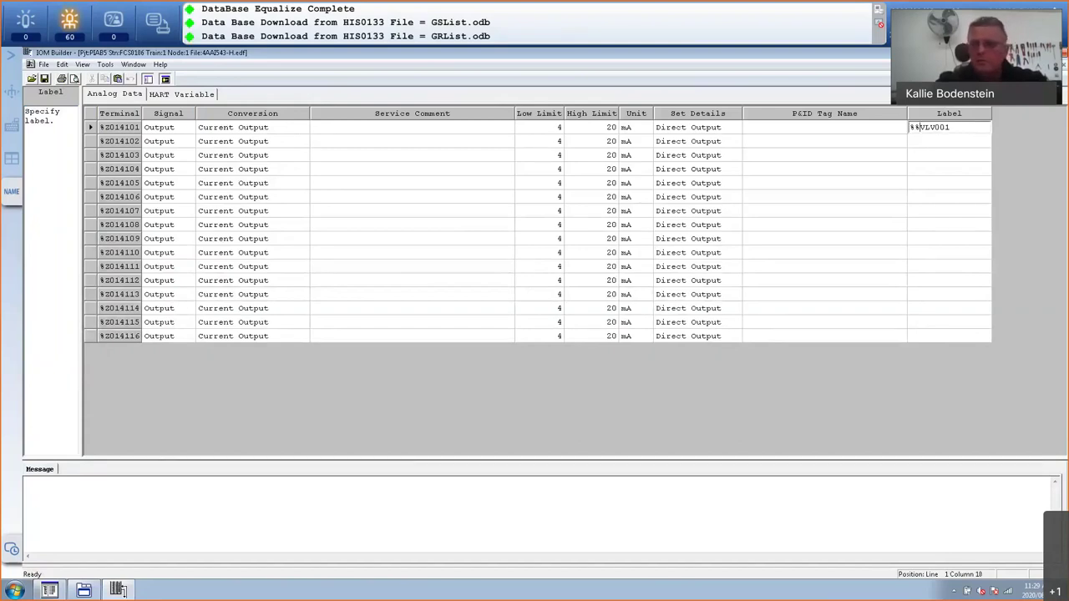
pyautogui.click(957, 145)
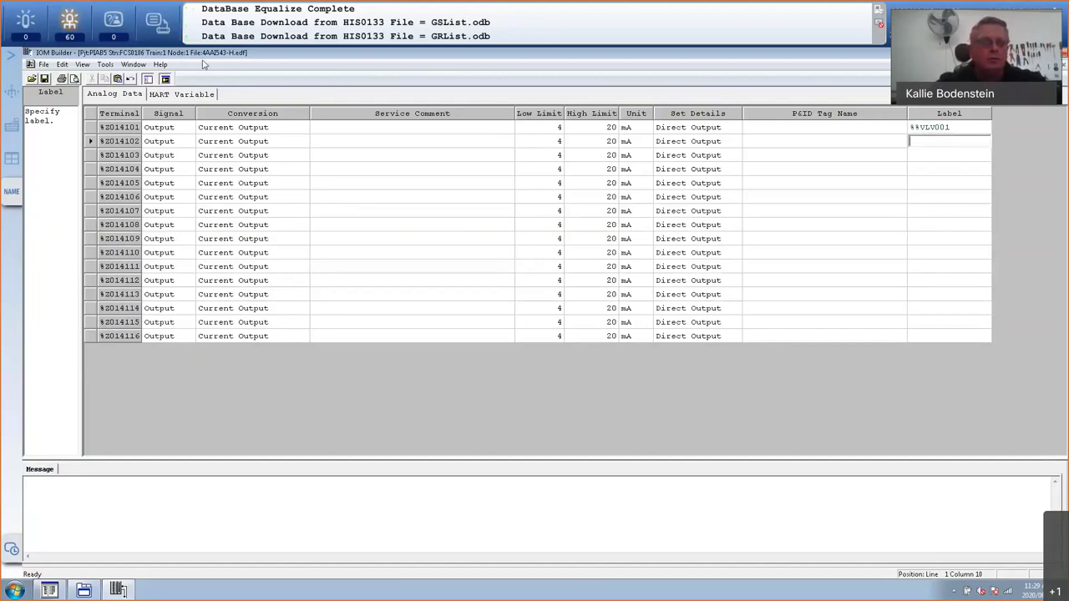
pyautogui.click(45, 78)
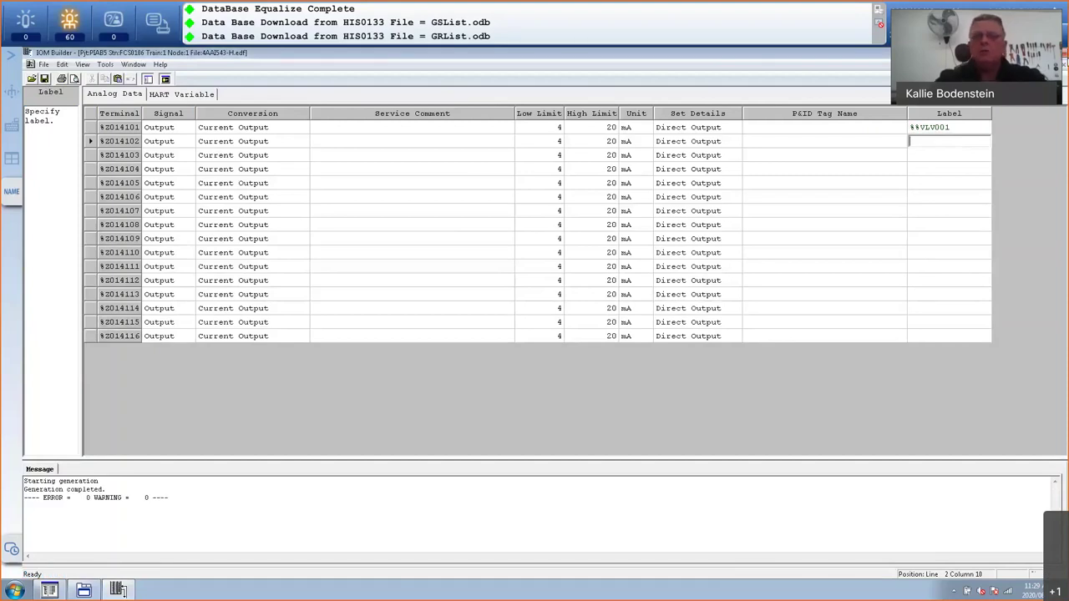
pyautogui.click(1061, 52)
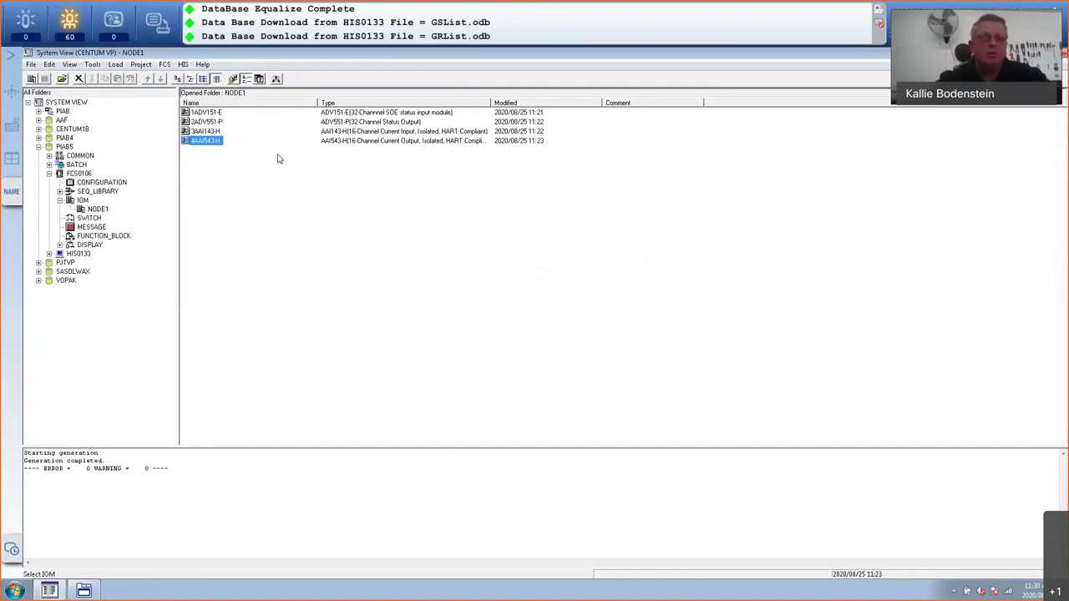
# - Set the drawing comment of control drawing DR0001 in FCS0106's FUNCTION_BLOCK folder to PID Control
pyautogui.click(115, 238)
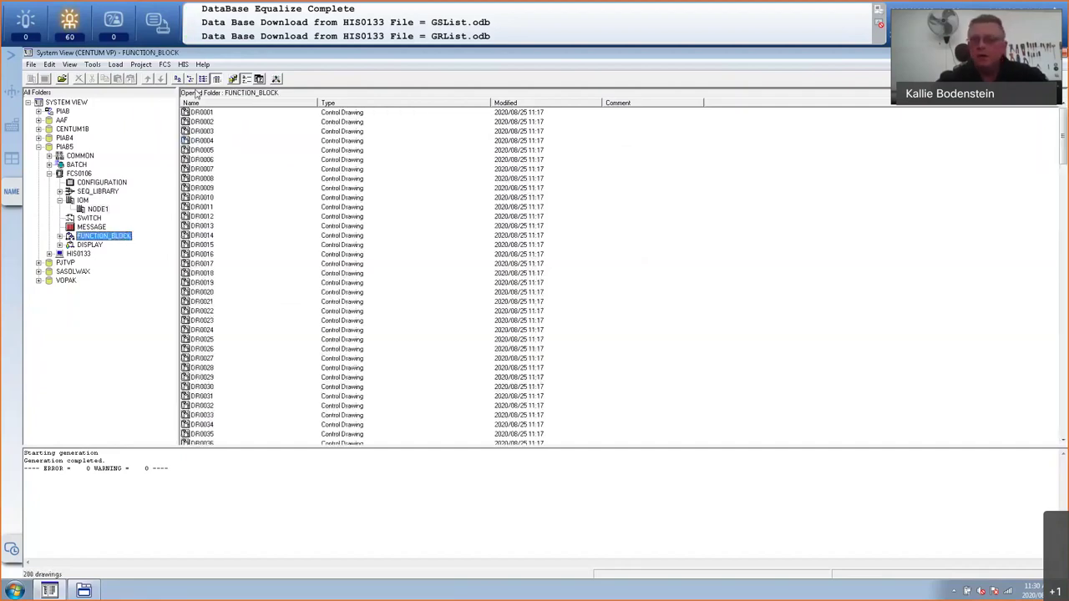
pyautogui.moveTo(1066, 142)
pyautogui.mouseDown()
pyautogui.moveTo(1066, 410)
pyautogui.moveTo(1065, 125)
pyautogui.mouseUp()
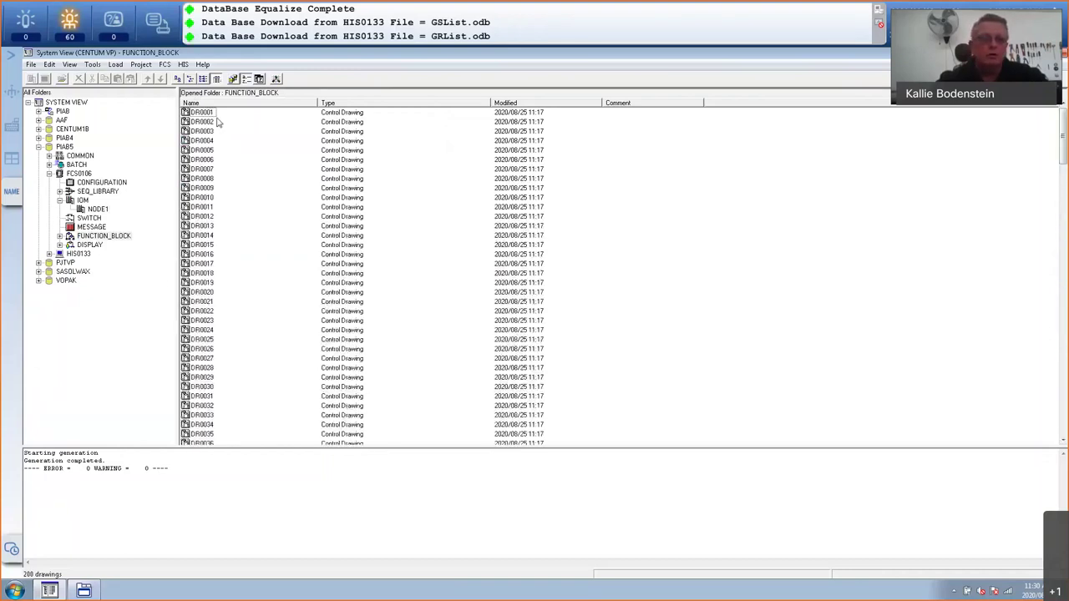
pyautogui.click(207, 112)
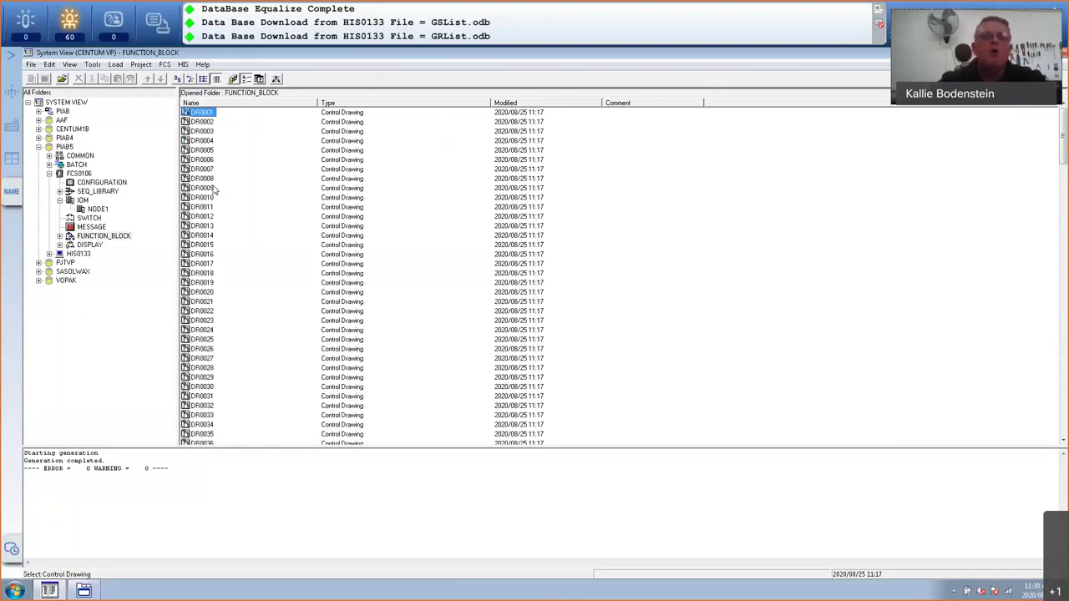
pyautogui.rightClick(202, 115)
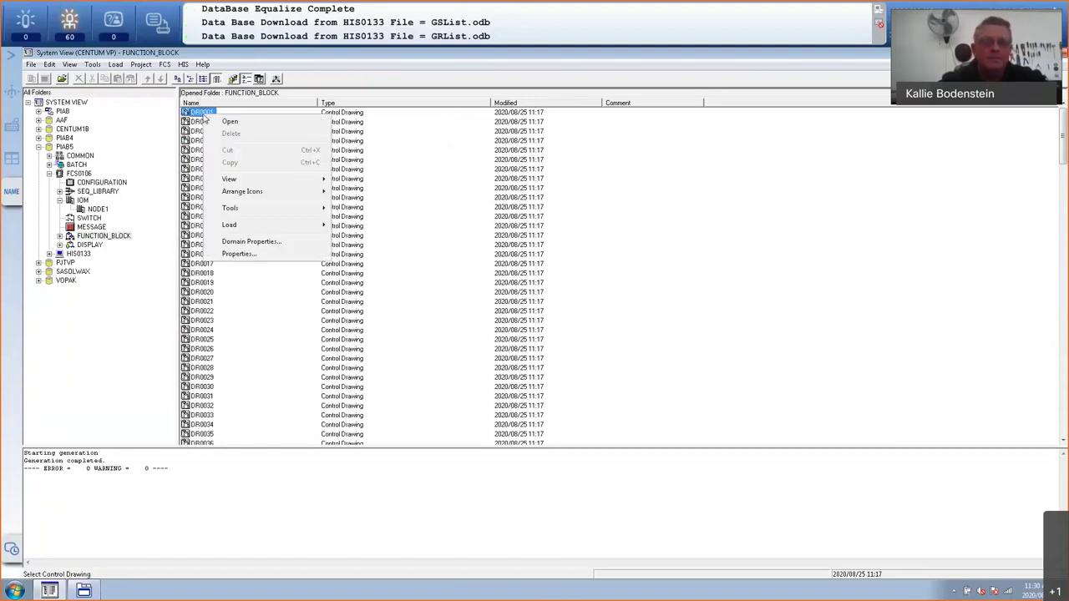
pyautogui.click(239, 254)
pyautogui.click(541, 269)
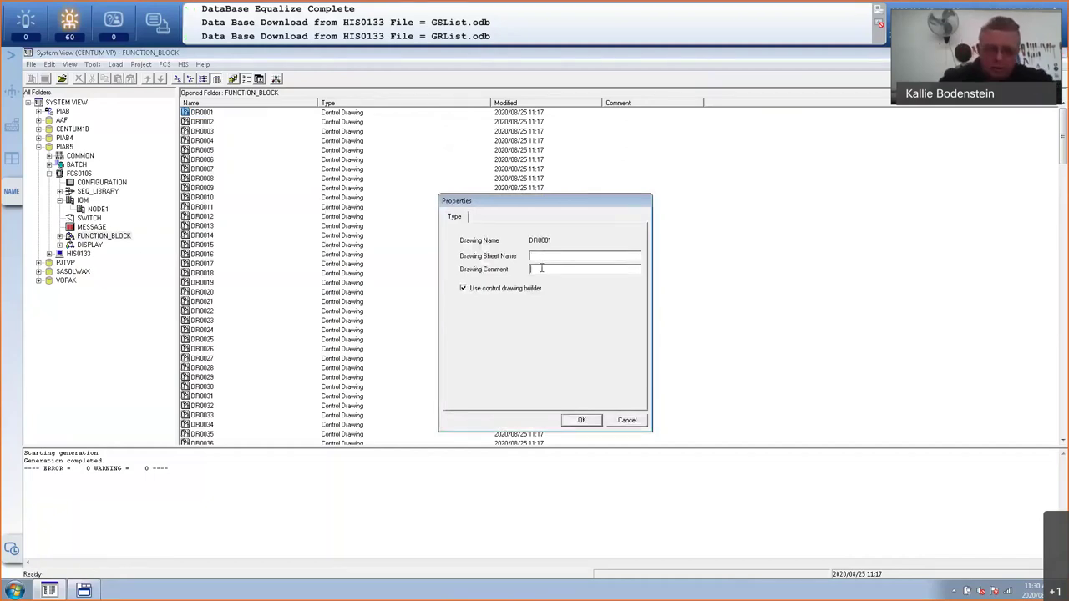
pyautogui.write('PID')
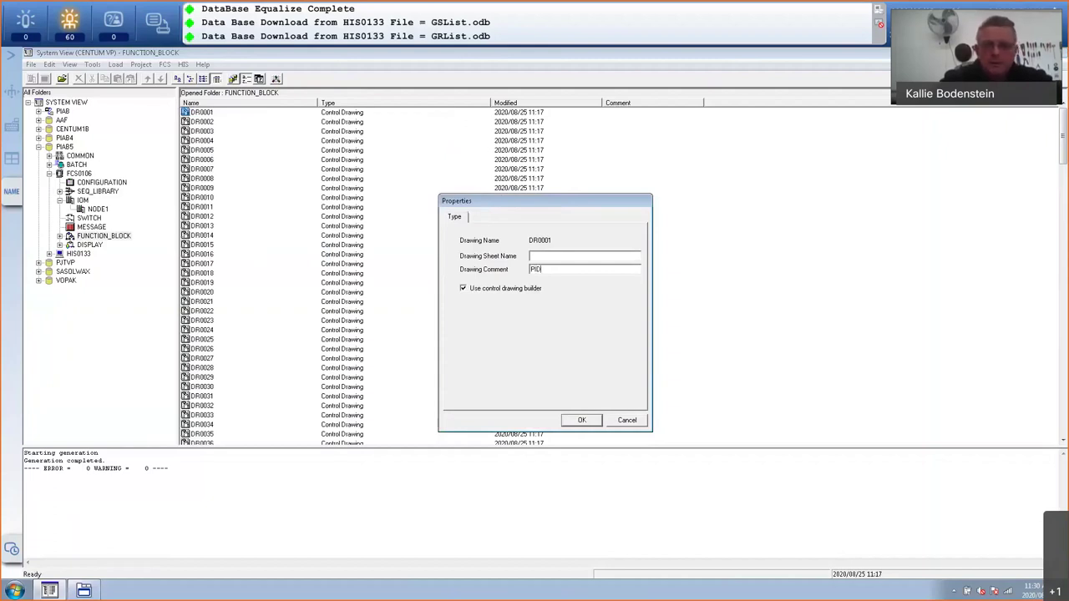
pyautogui.write(' Con')
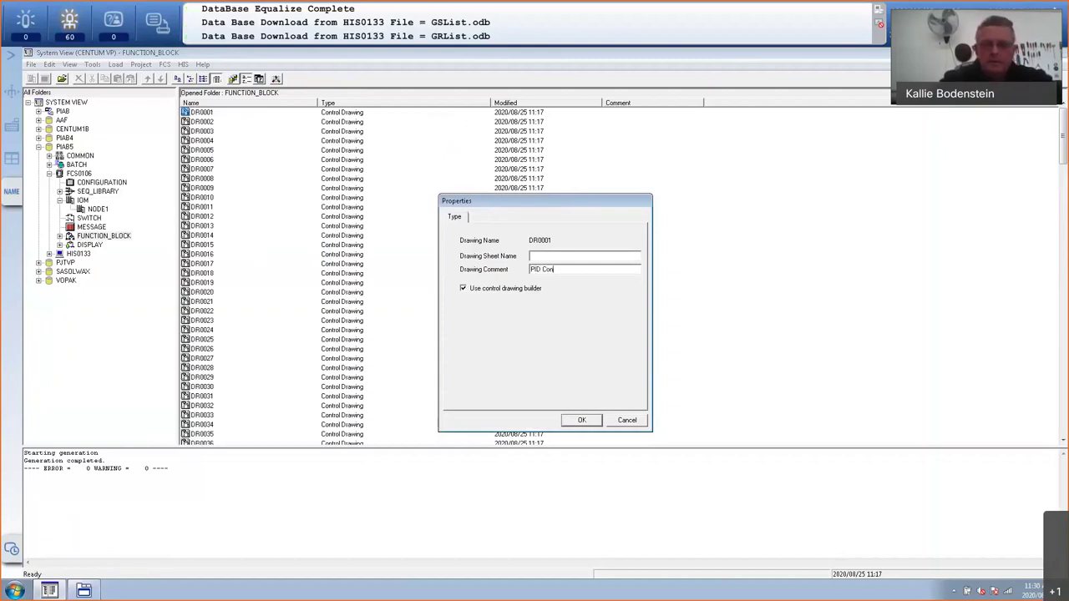
pyautogui.write('trol')
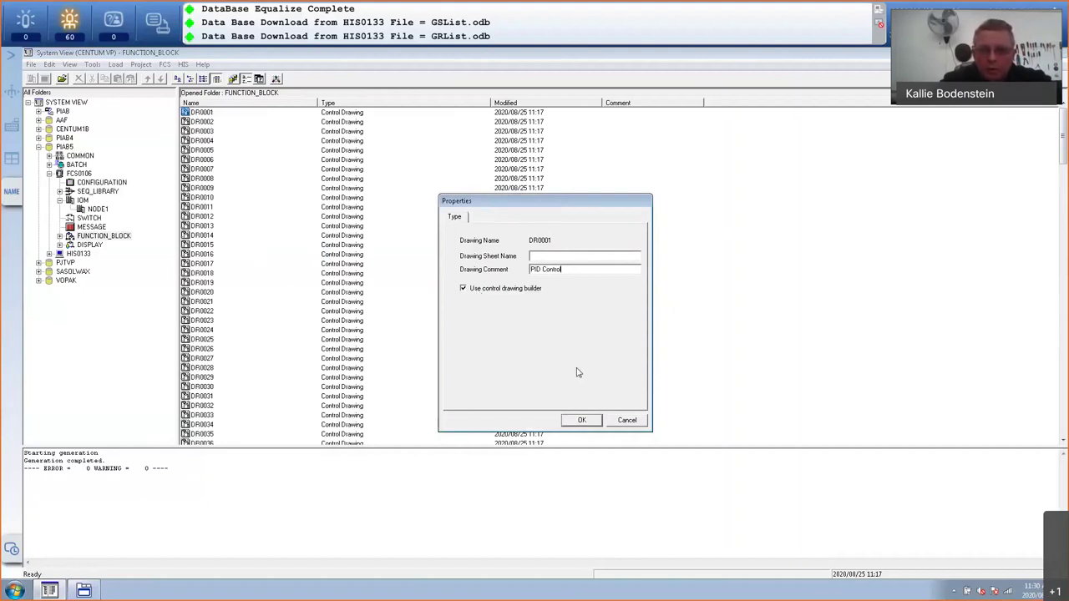
pyautogui.click(589, 425)
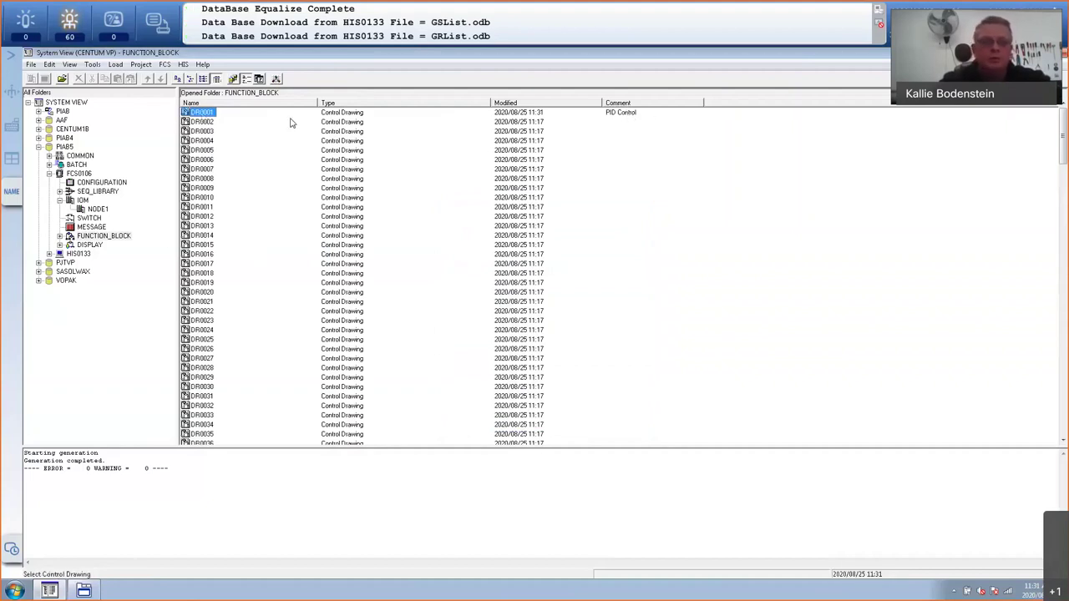
# - Open control drawing DR0001 and add the title text "TANK2 LEVEL and FLOW CONTROL" across the upper part of the drawing
pyautogui.doubleClick(203, 113)
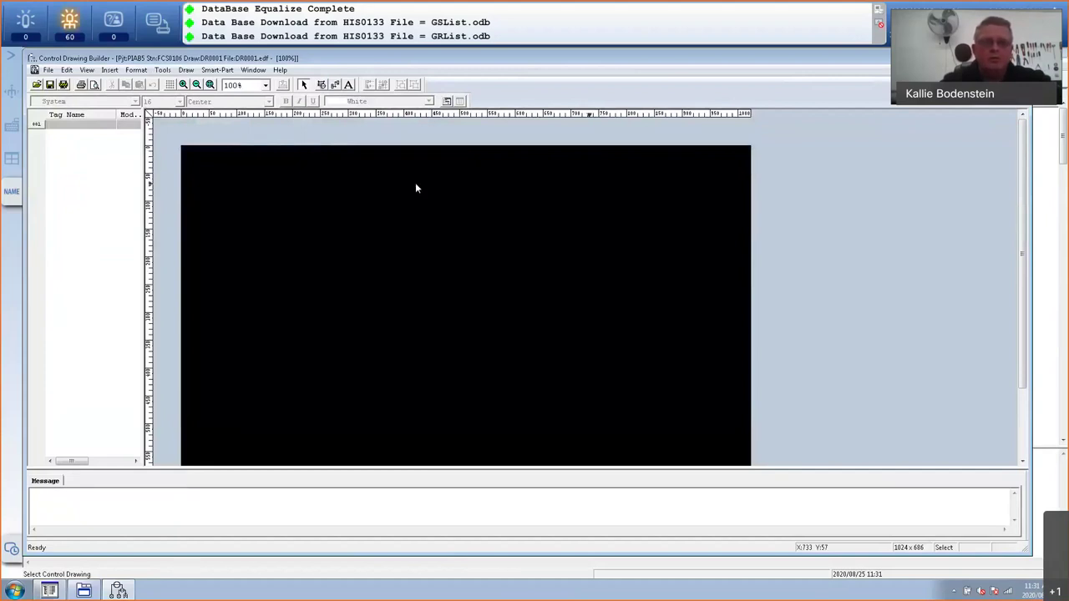
pyautogui.click(349, 87)
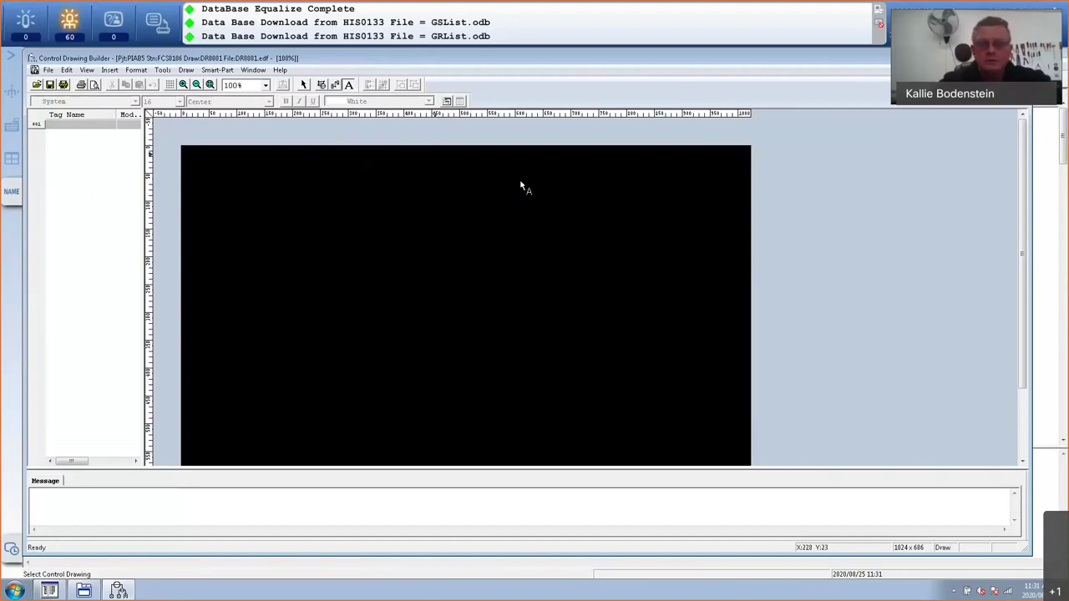
pyautogui.moveTo(307, 159); pyautogui.dragTo(622, 190)
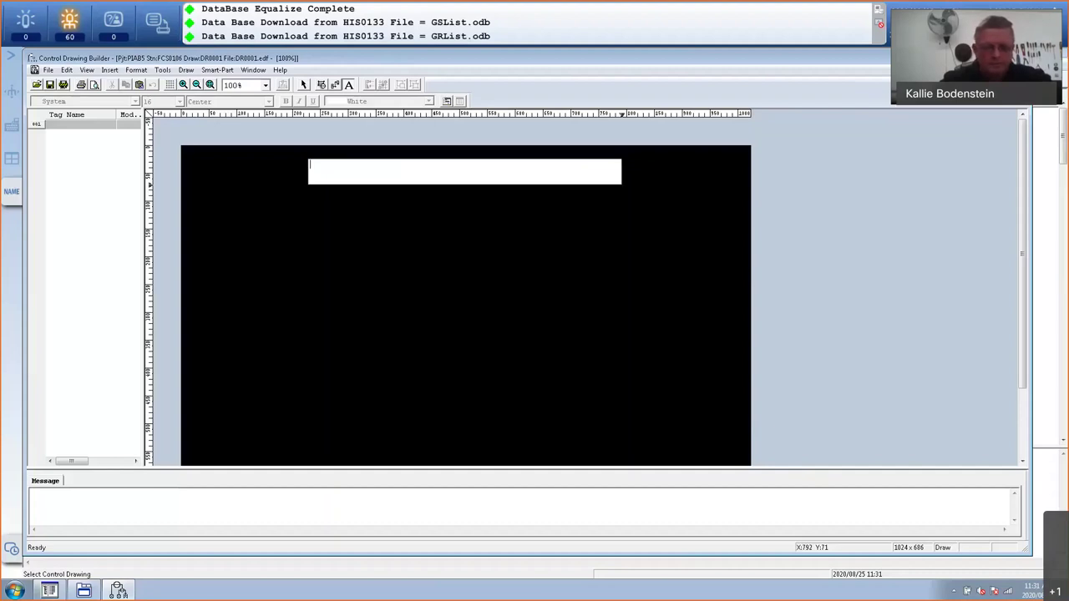
pyautogui.write('TANK')
pyautogui.write('2 ')
pyautogui.write('LEV')
pyautogui.write('EL ')
pyautogui.write('and F')
pyautogui.write('LOIW')
pyautogui.press('BackSpace')
pyautogui.press('BackSpace')
pyautogui.press('BackSpace')
pyautogui.write('W CONTROL')
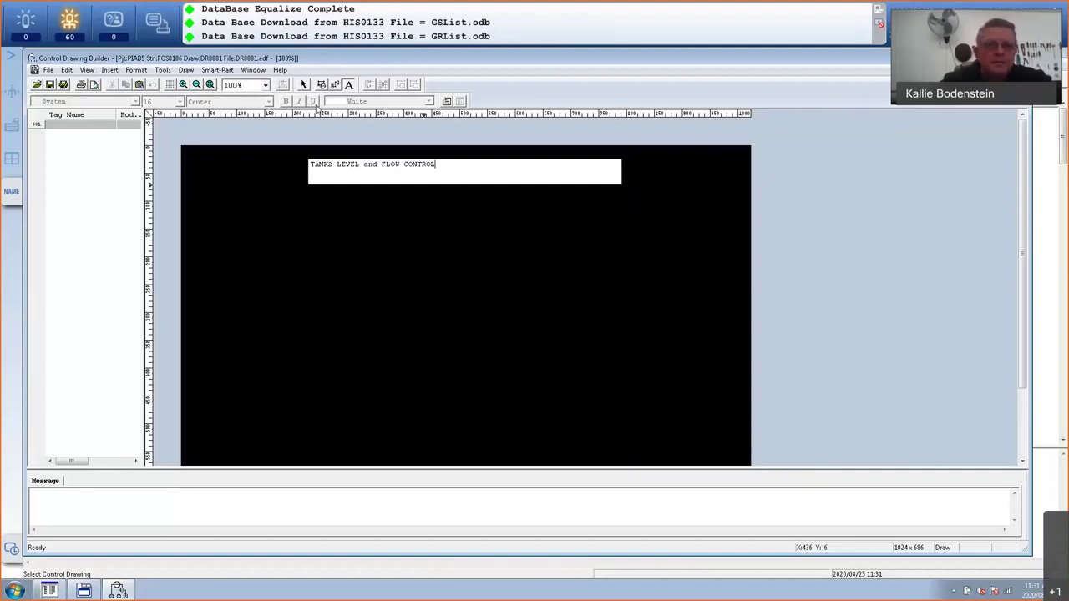
pyautogui.click(305, 84)
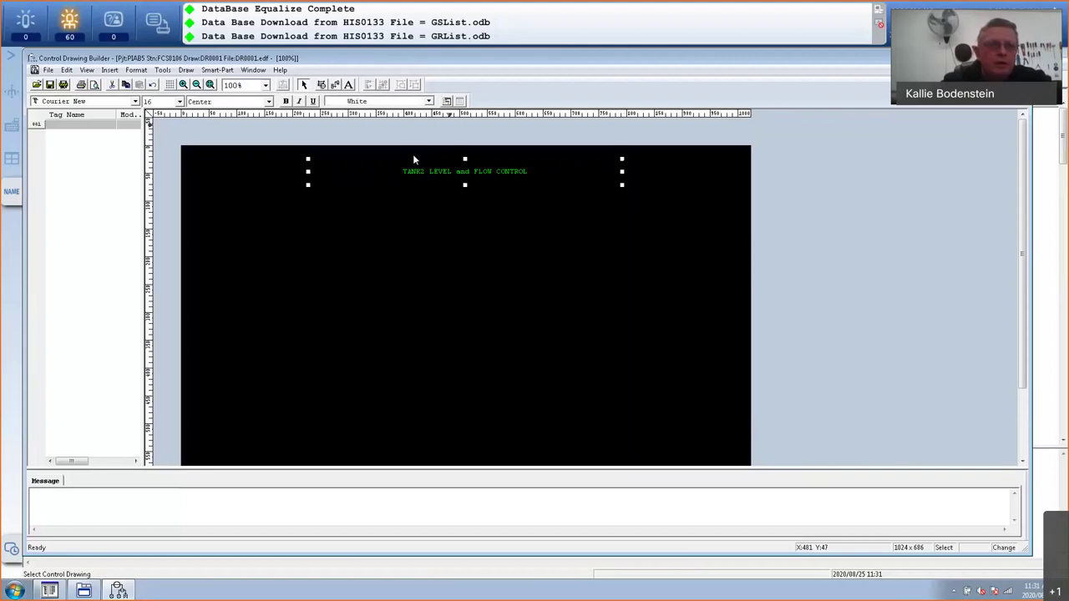
# - Try the Arial Narrow font on the drawing's title text
pyautogui.click(123, 101)
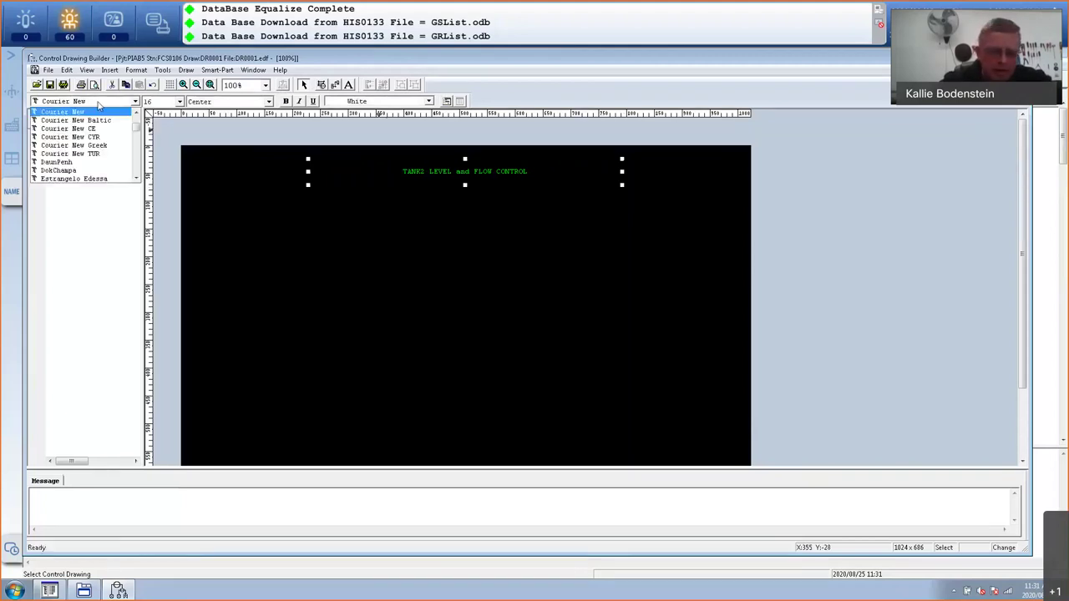
pyautogui.press('a')
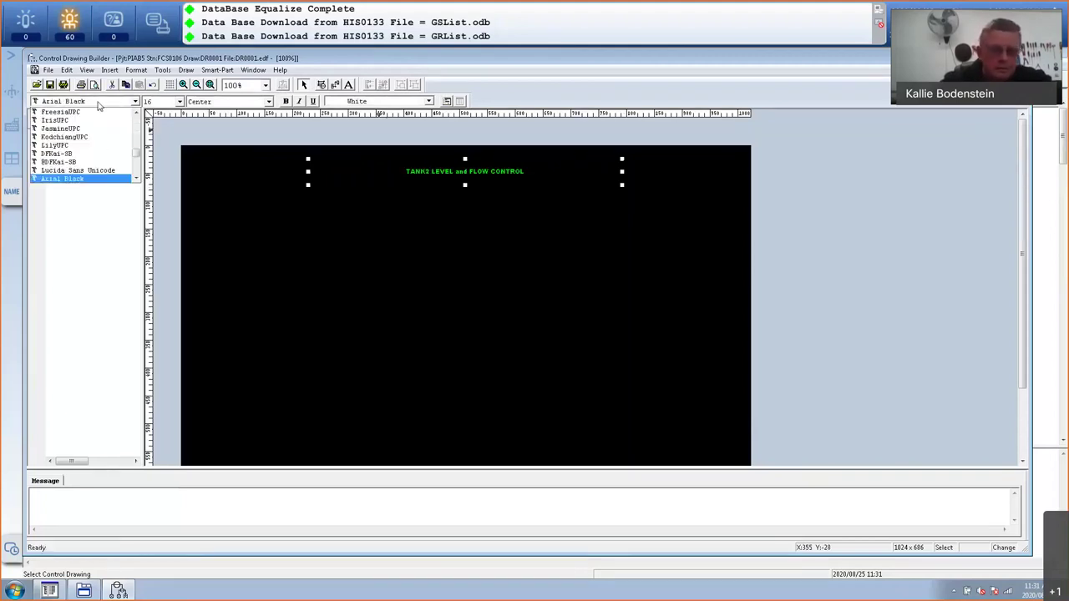
pyautogui.press('l')
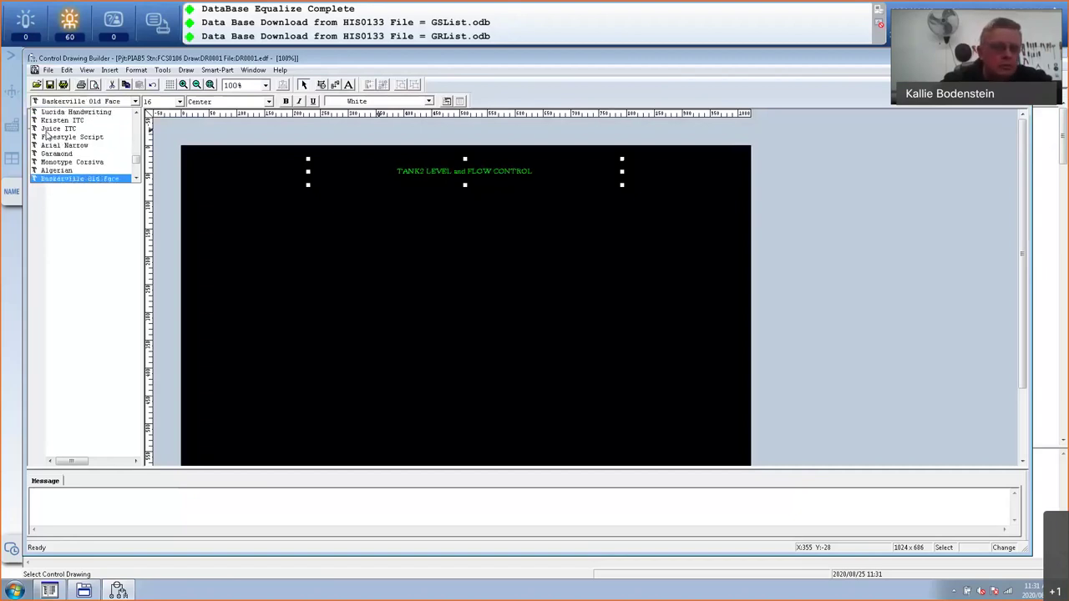
pyautogui.click(63, 144)
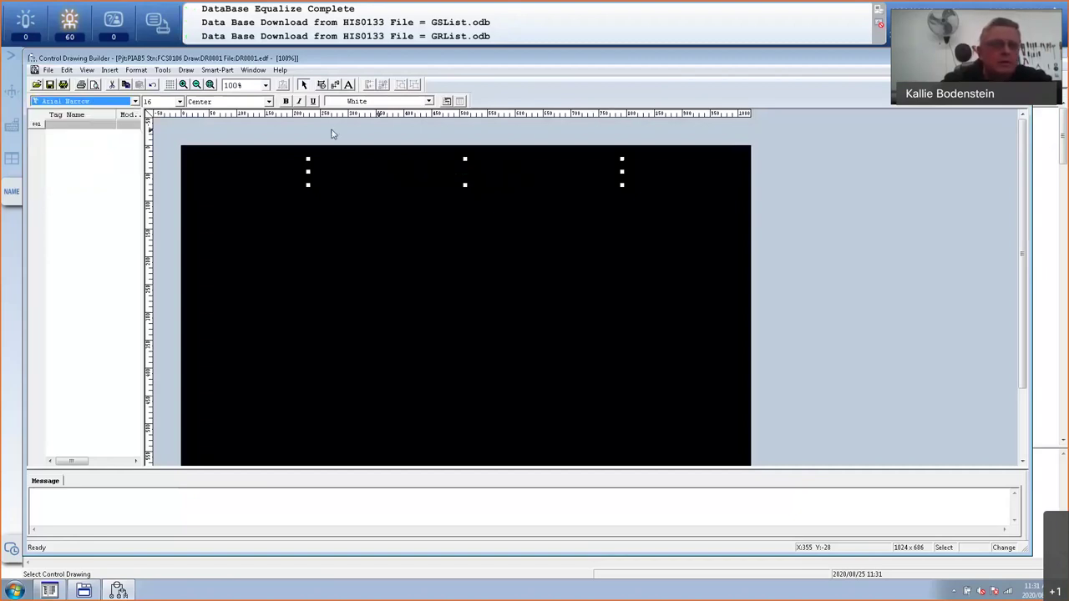
# - Set the font of the title "TANK2 LEVEL and FLOW CONTROL" to Arial Black, size 36
pyautogui.click(136, 101)
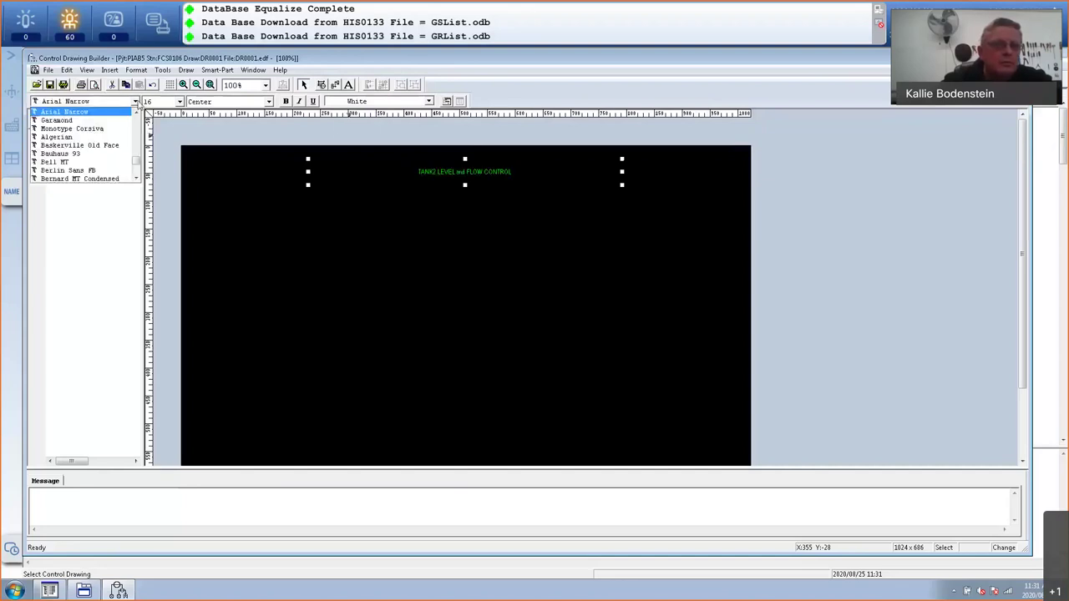
pyautogui.scroll(5, 81, 129)
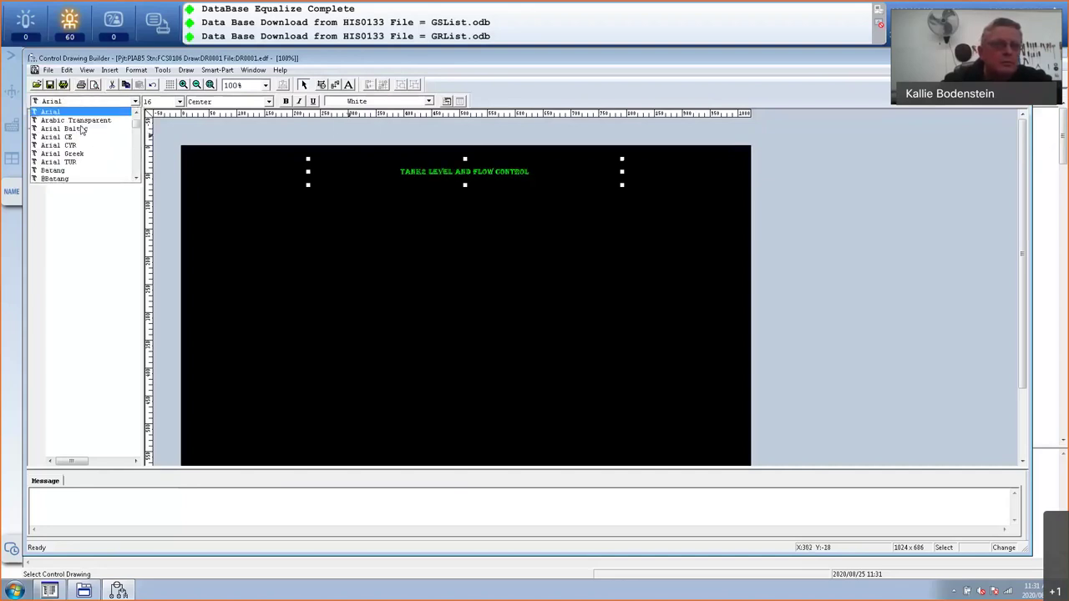
pyautogui.scroll(-2, 81, 130)
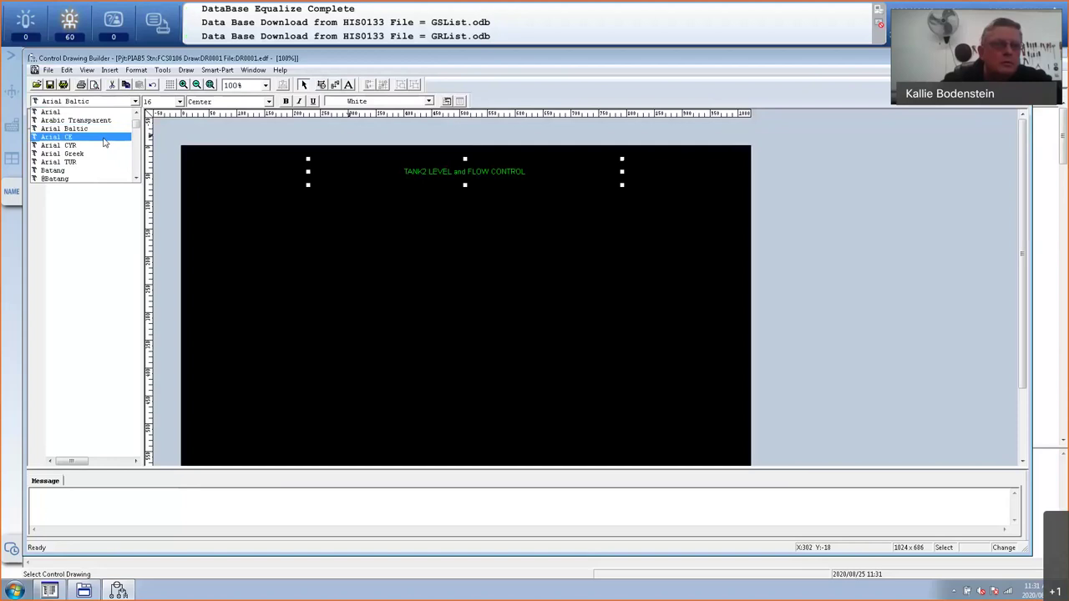
pyautogui.scroll(-10, 100, 149)
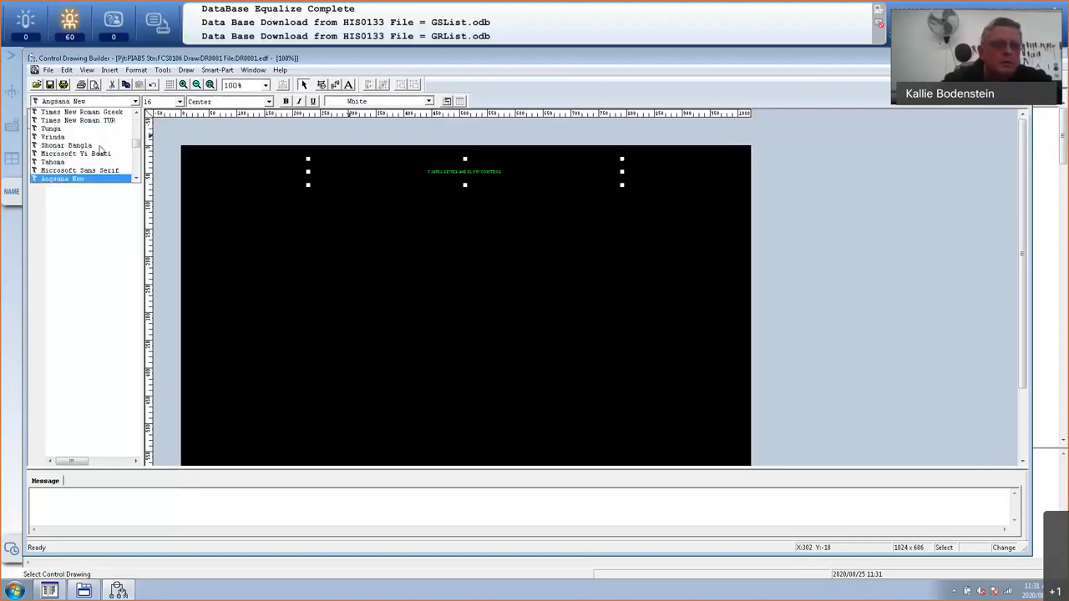
pyautogui.scroll(-1, 99, 149)
pyautogui.scroll(-9, 99, 149)
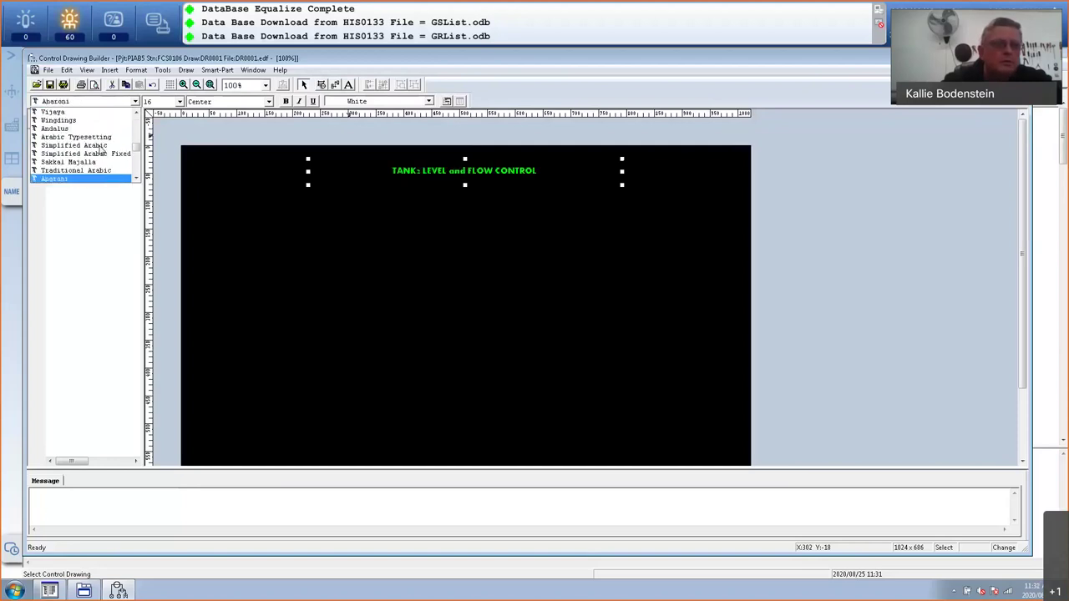
pyautogui.scroll(-10, 99, 149)
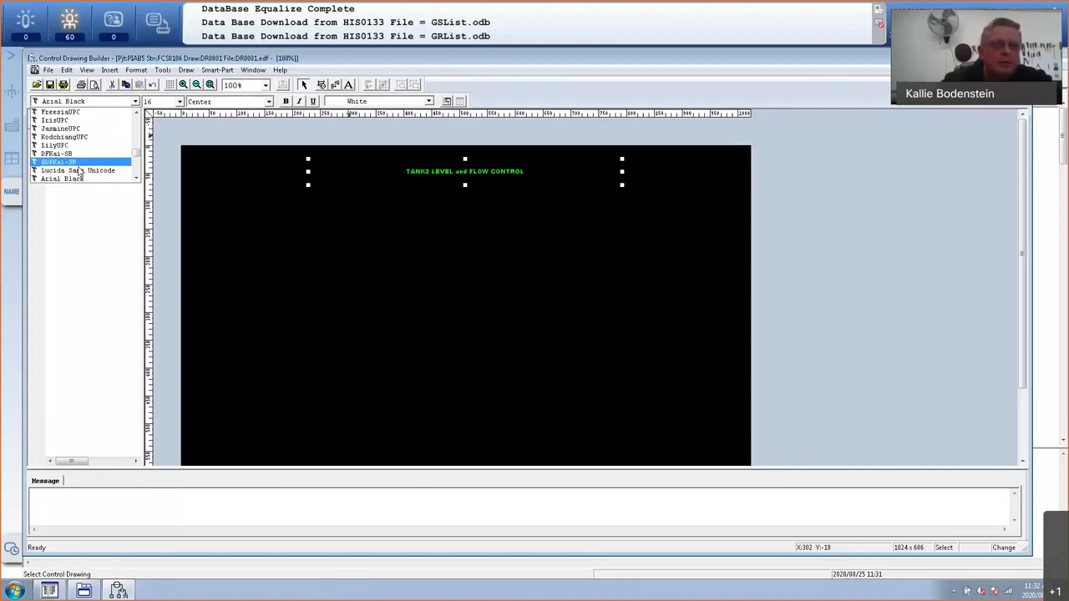
pyautogui.click(81, 178)
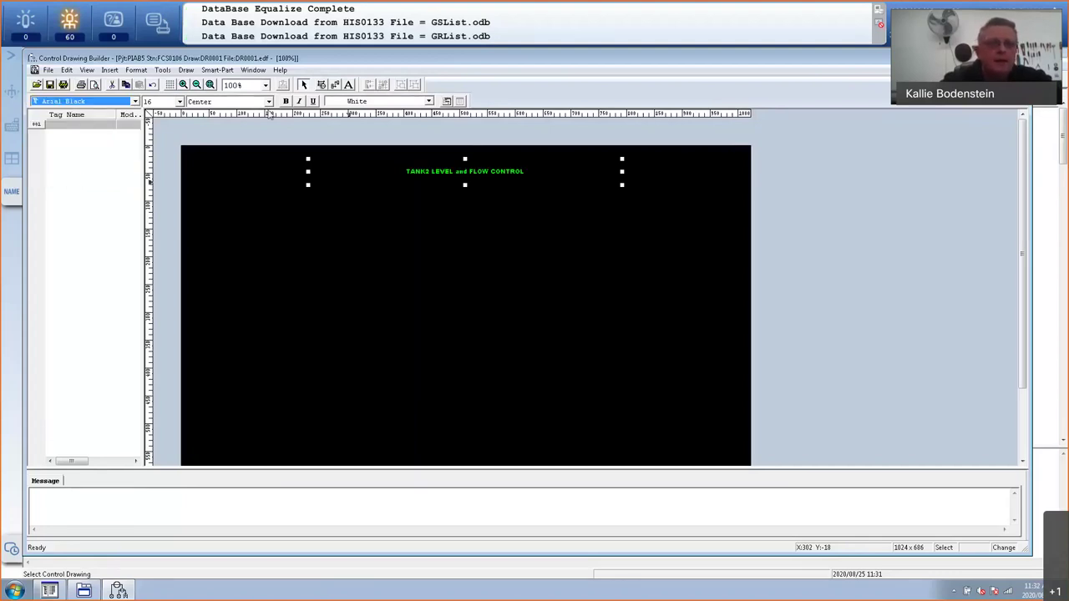
pyautogui.click(180, 103)
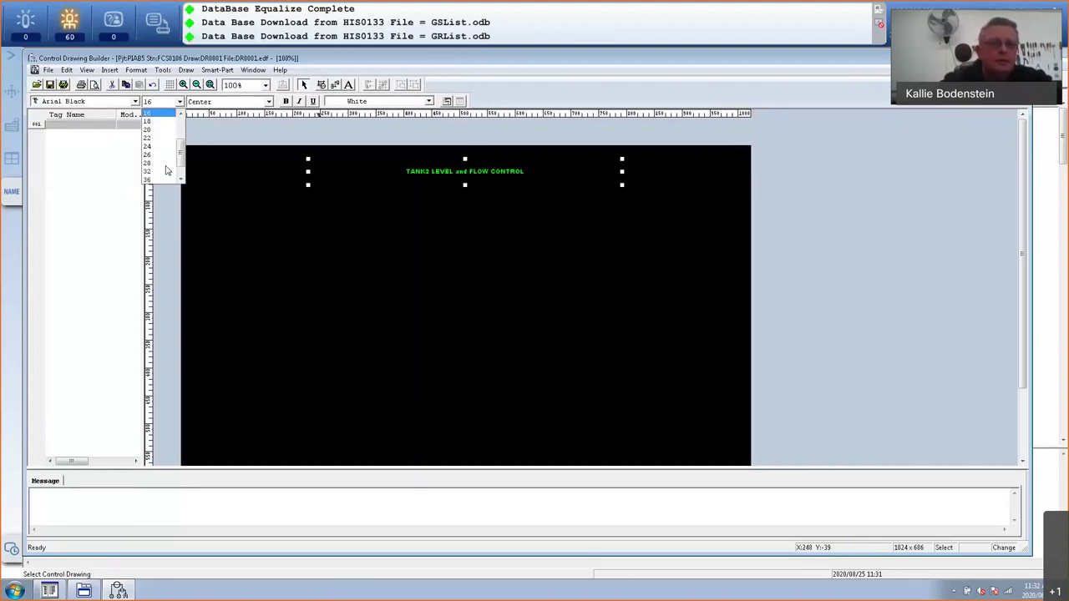
pyautogui.click(155, 184)
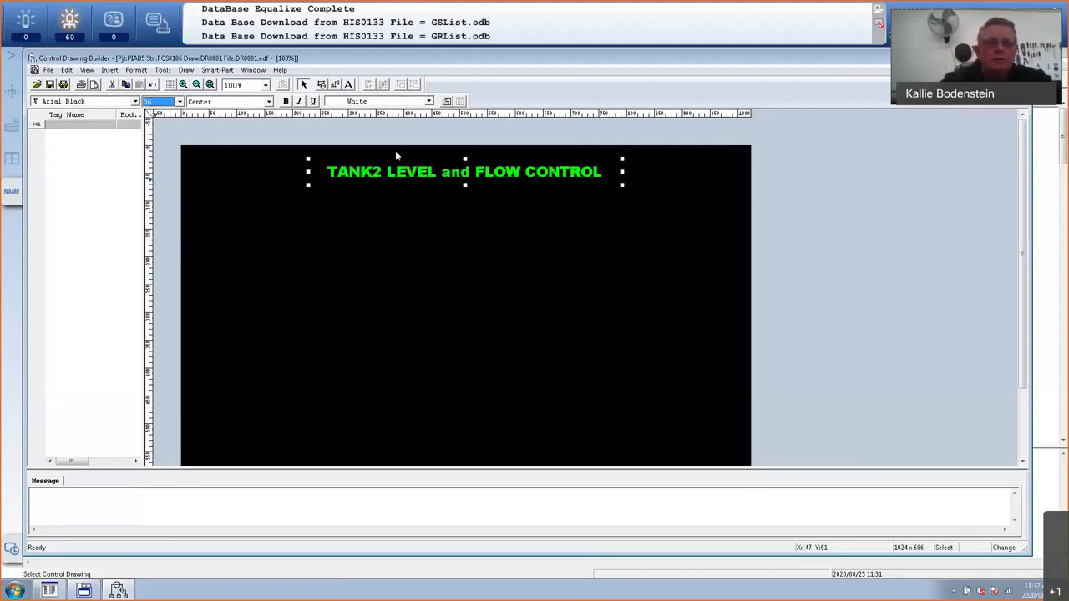
pyautogui.click(443, 227)
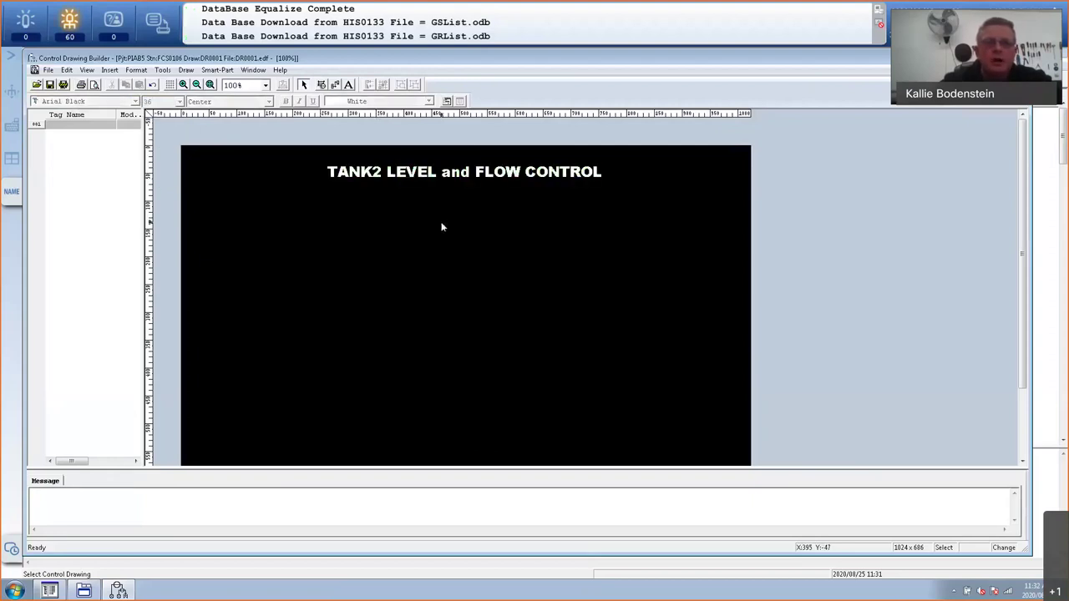
# - Change the colour of the title text to Red, then deselect it
pyautogui.click(431, 174)
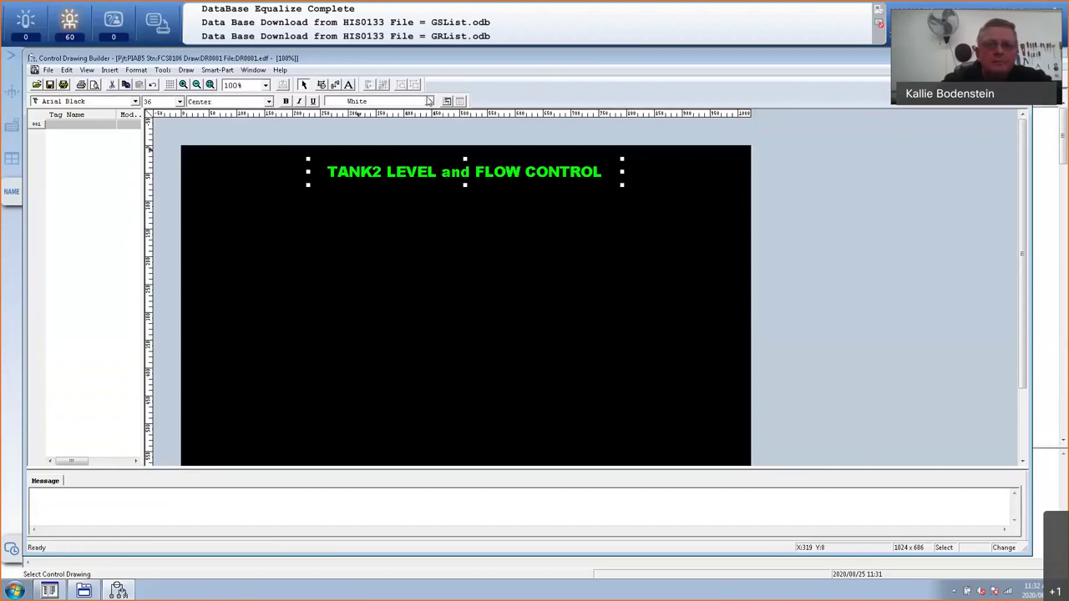
pyautogui.click(429, 101)
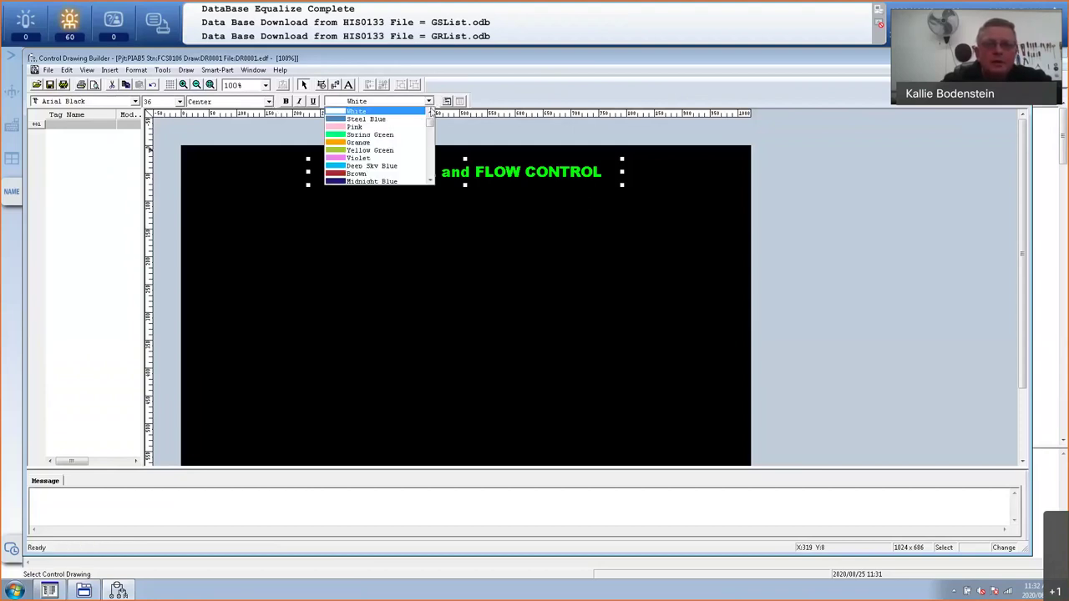
pyautogui.scroll(3, 401, 138)
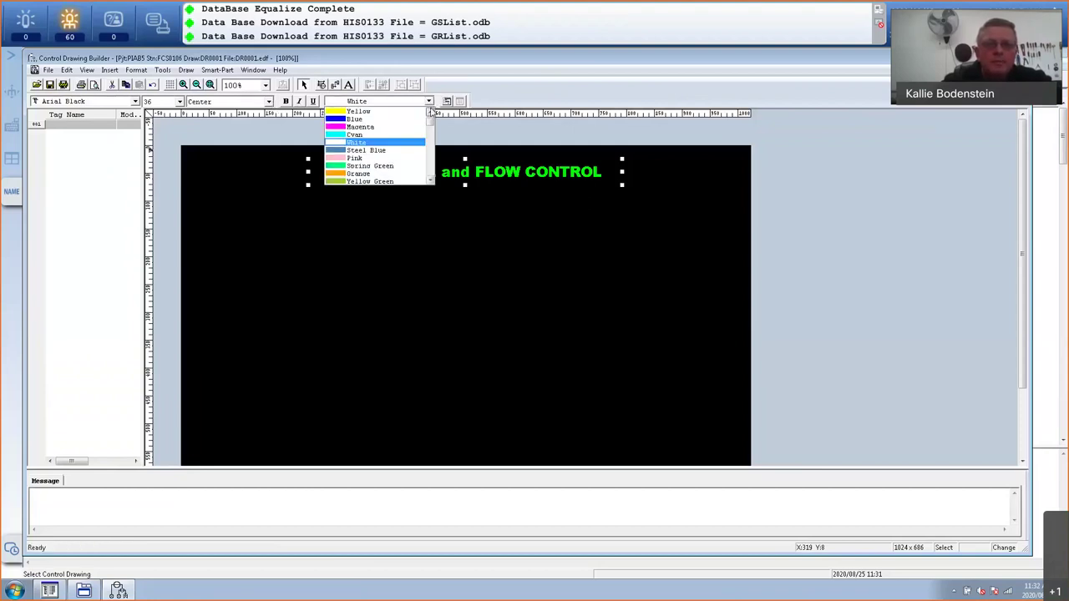
pyautogui.click(344, 119)
pyautogui.click(472, 234)
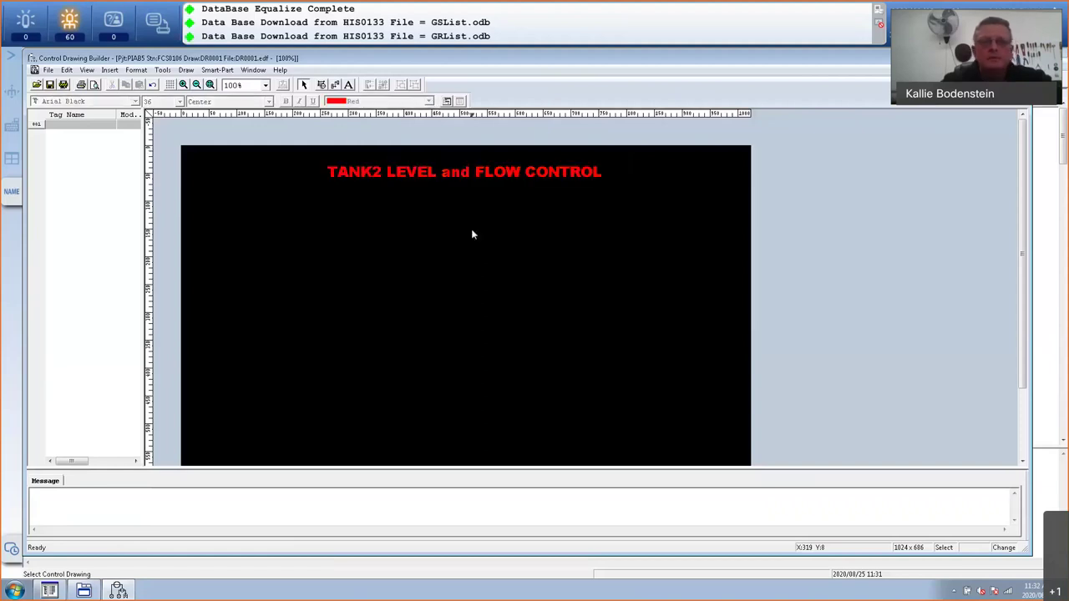
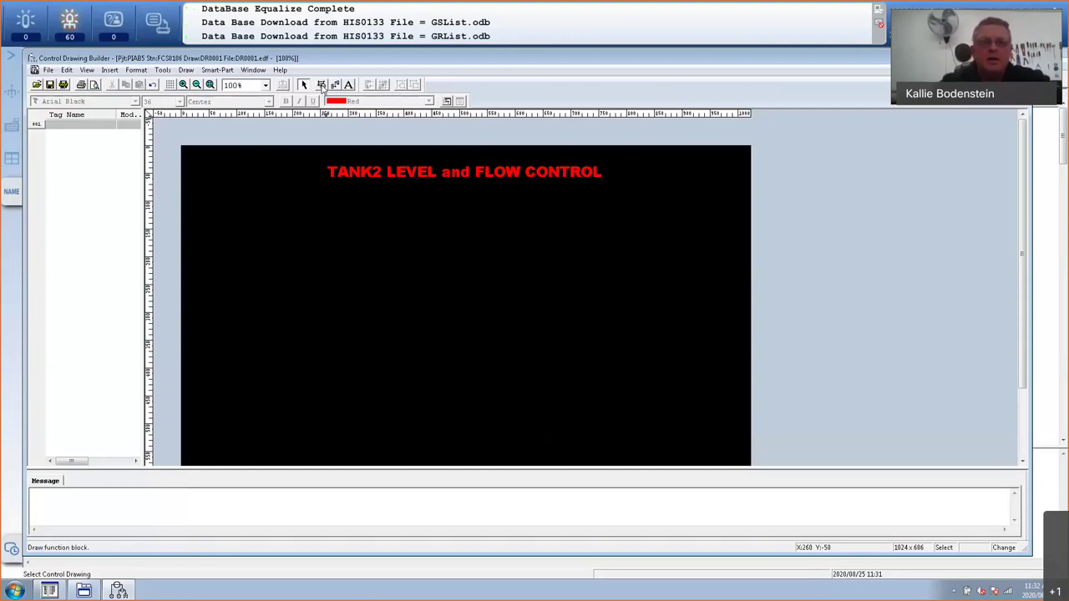
# - Start a new function block with the PID model from the regulatory controllers, using the rectangular symbol
pyautogui.click(322, 85)
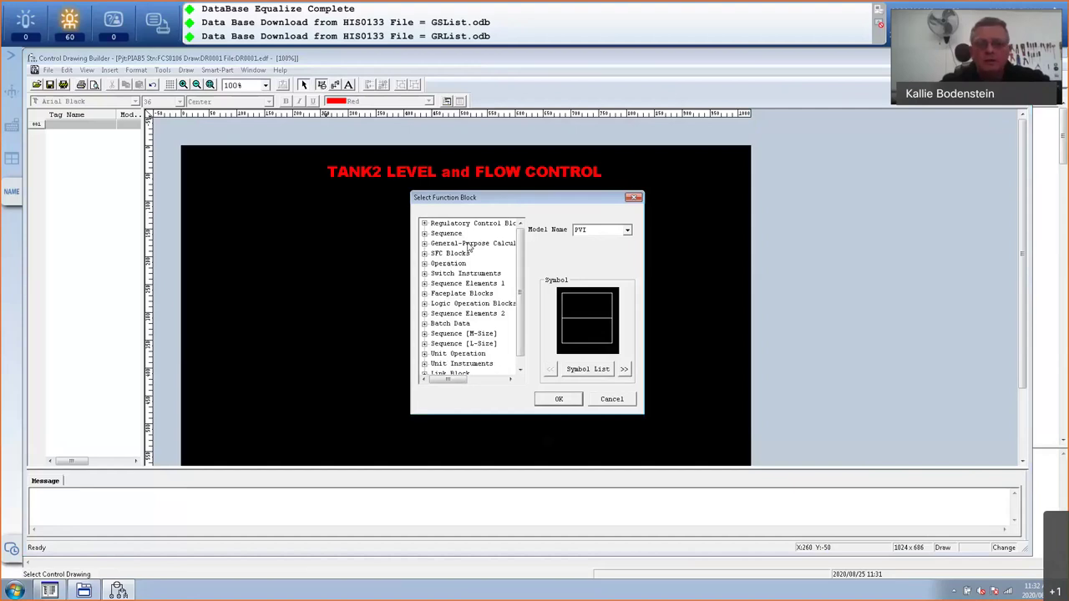
pyautogui.press('BackSpace')
pyautogui.press('BackSpace')
pyautogui.write('ID')
pyautogui.click(628, 230)
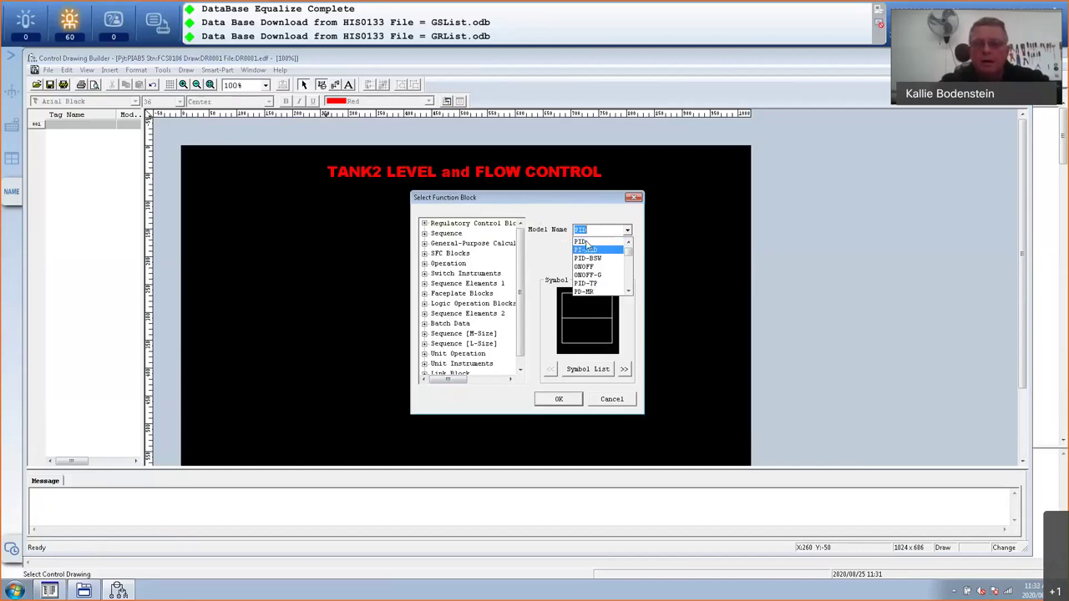
pyautogui.click(398, 222)
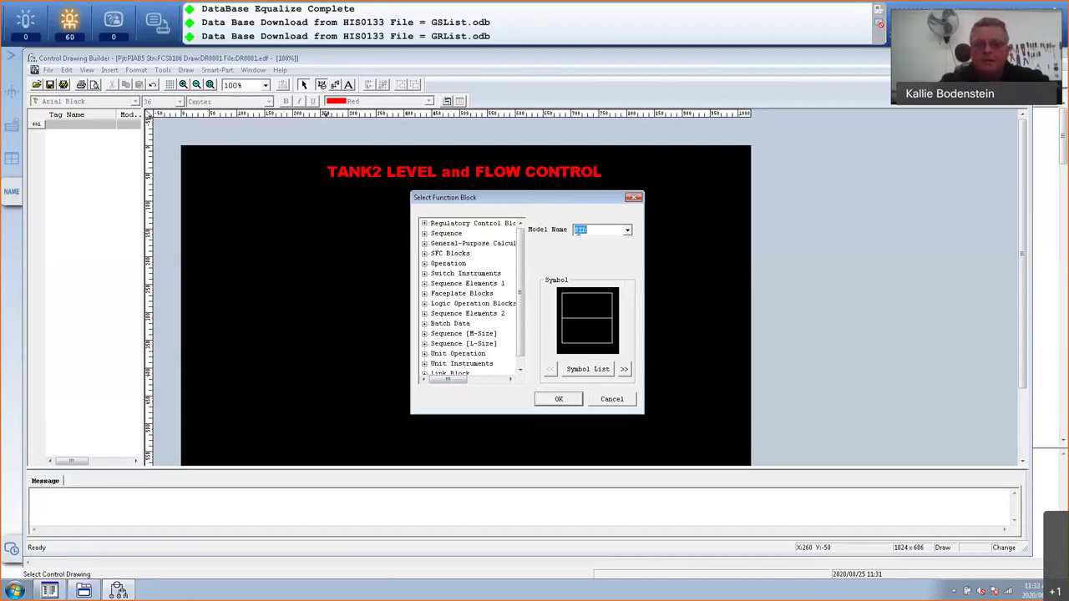
pyautogui.click(424, 223)
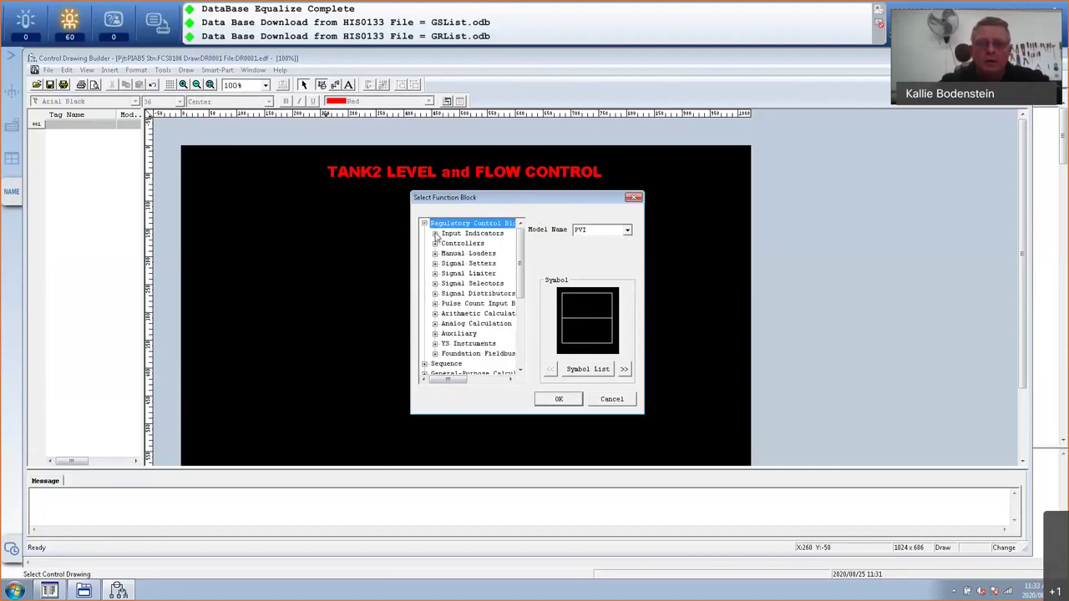
pyautogui.click(435, 243)
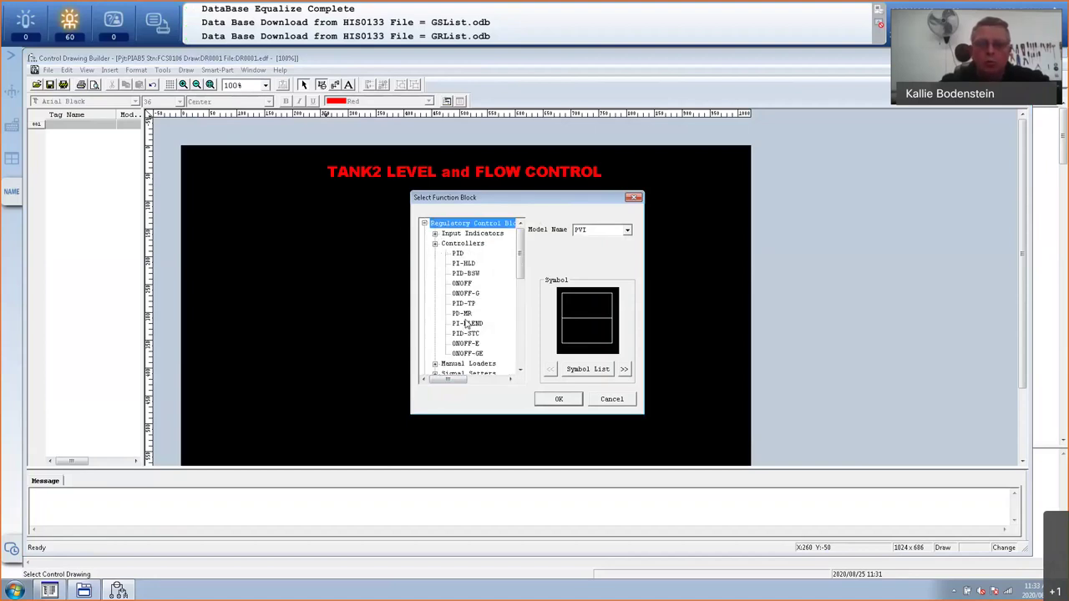
pyautogui.click(461, 253)
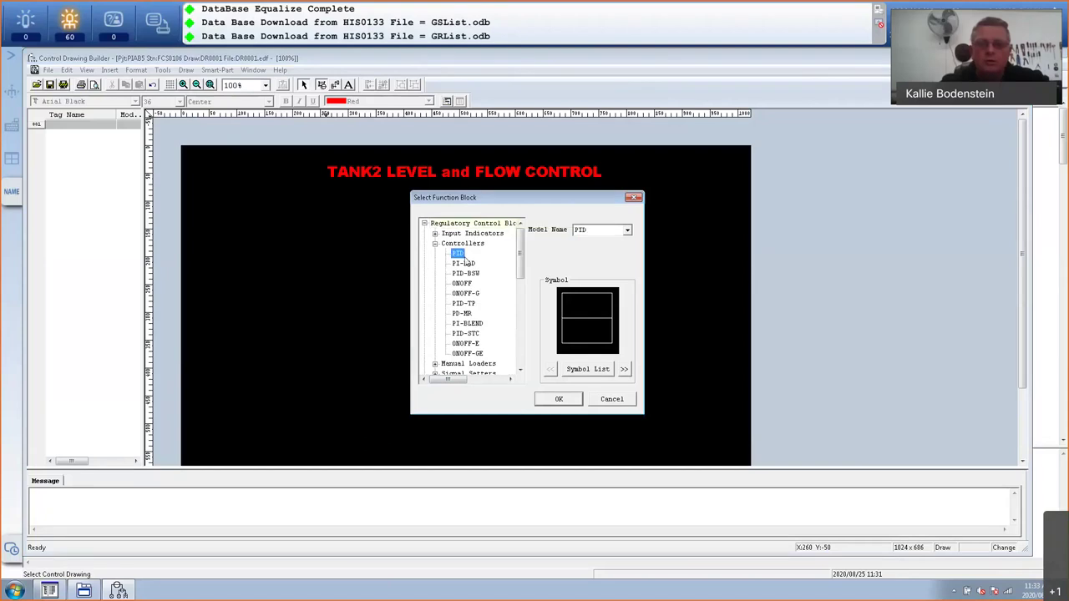
pyautogui.click(623, 369)
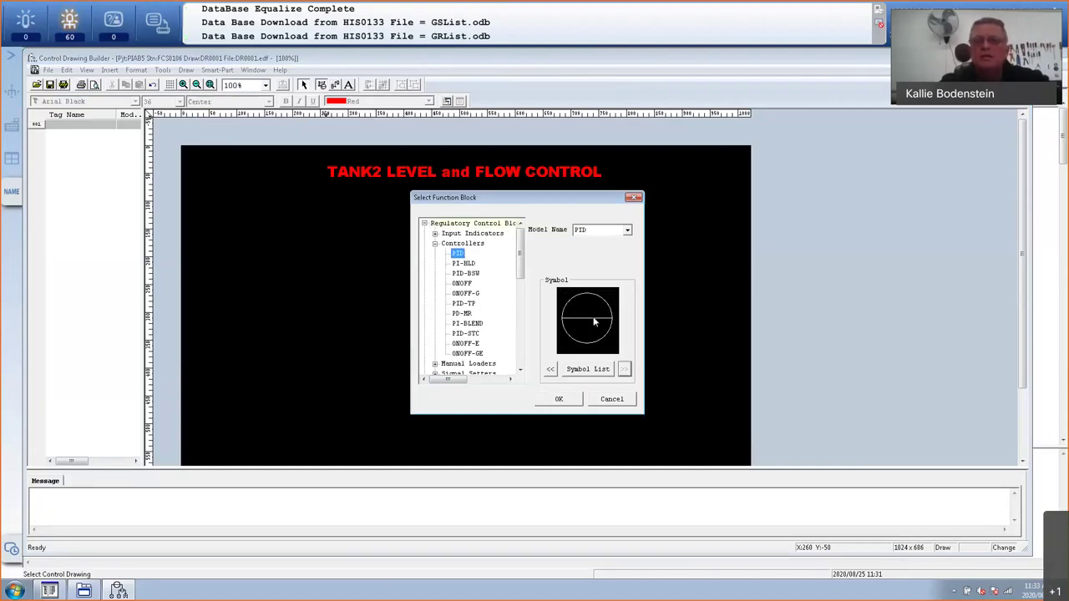
pyautogui.click(550, 369)
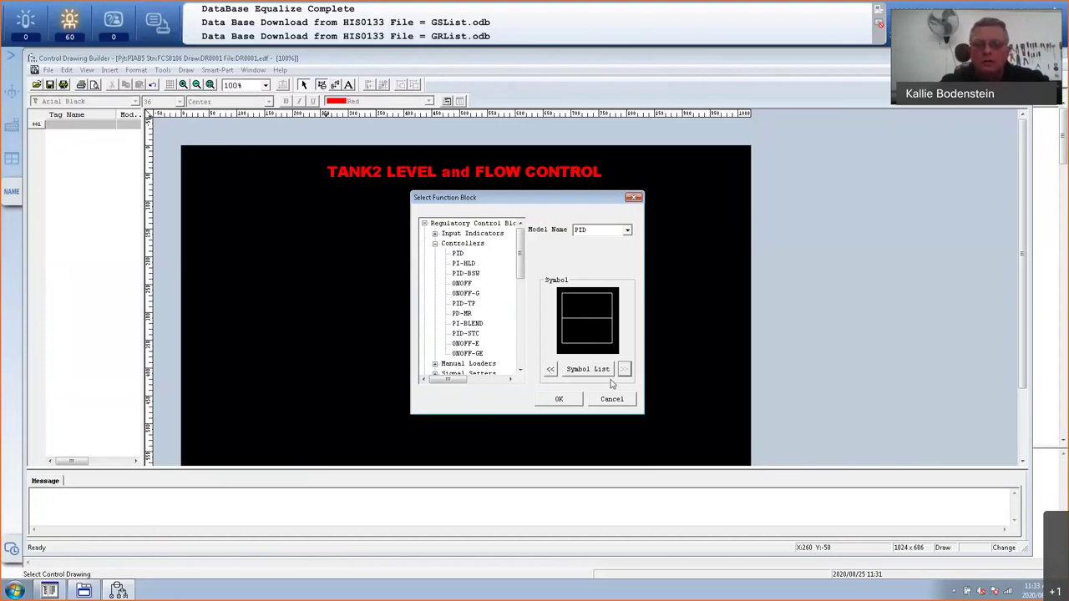
pyautogui.click(558, 399)
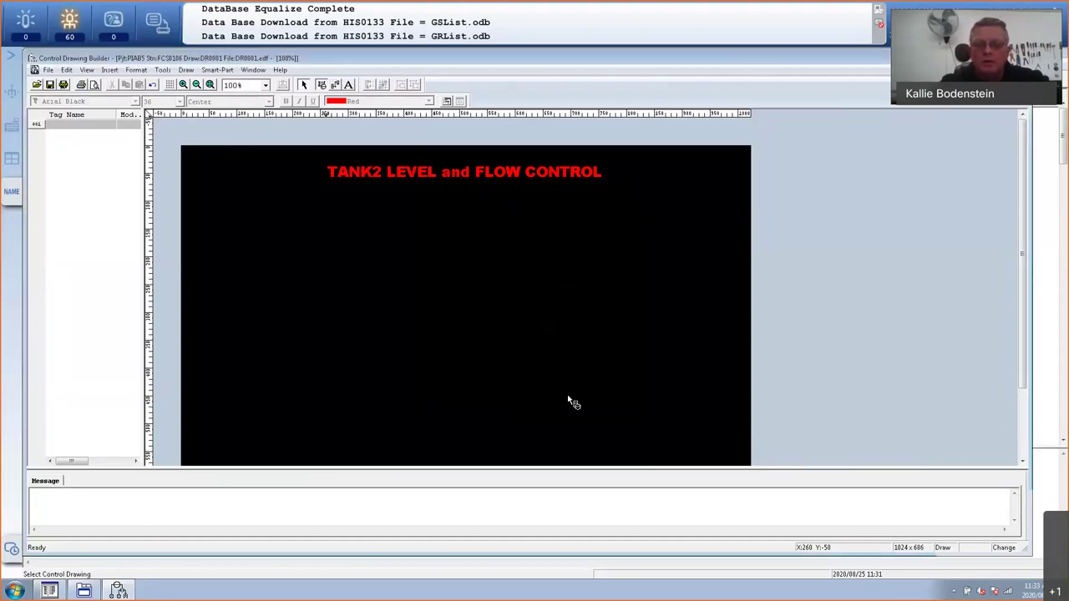
# - Place two PID blocks, tagged LEVEL at about X 309, Y 175 and FLOW at about X 542, Y 270
pyautogui.click(354, 248)
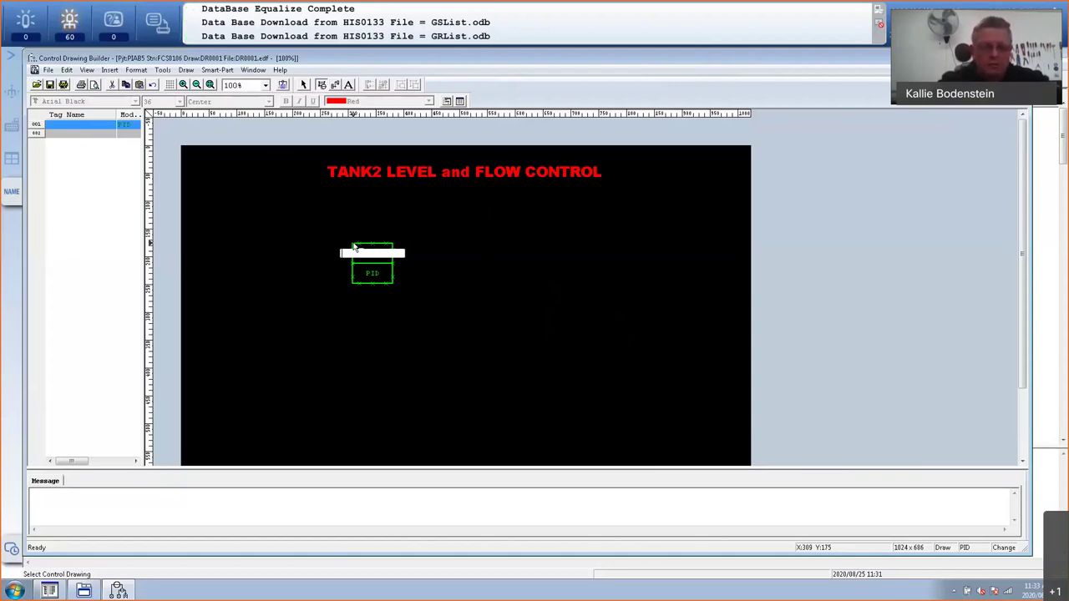
pyautogui.write('LEVEL')
pyautogui.click(451, 298)
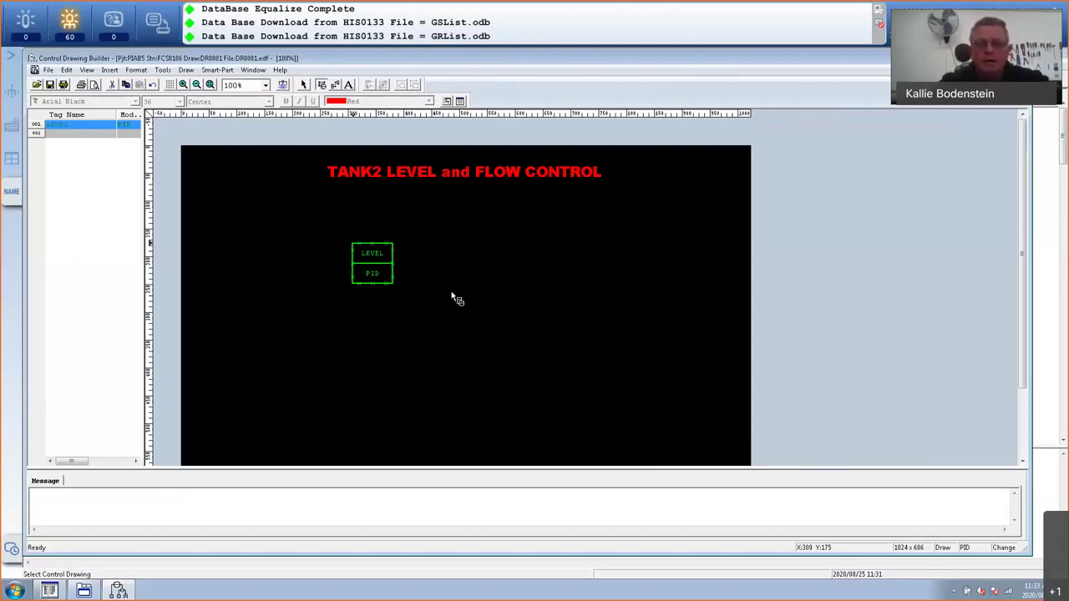
pyautogui.click(485, 301)
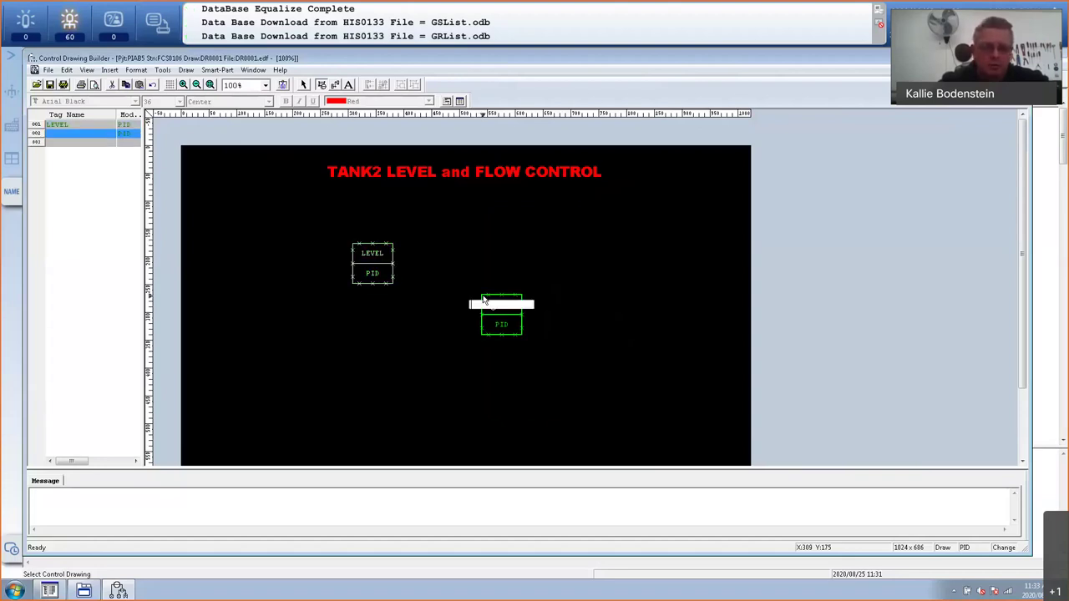
pyautogui.write('FLOW')
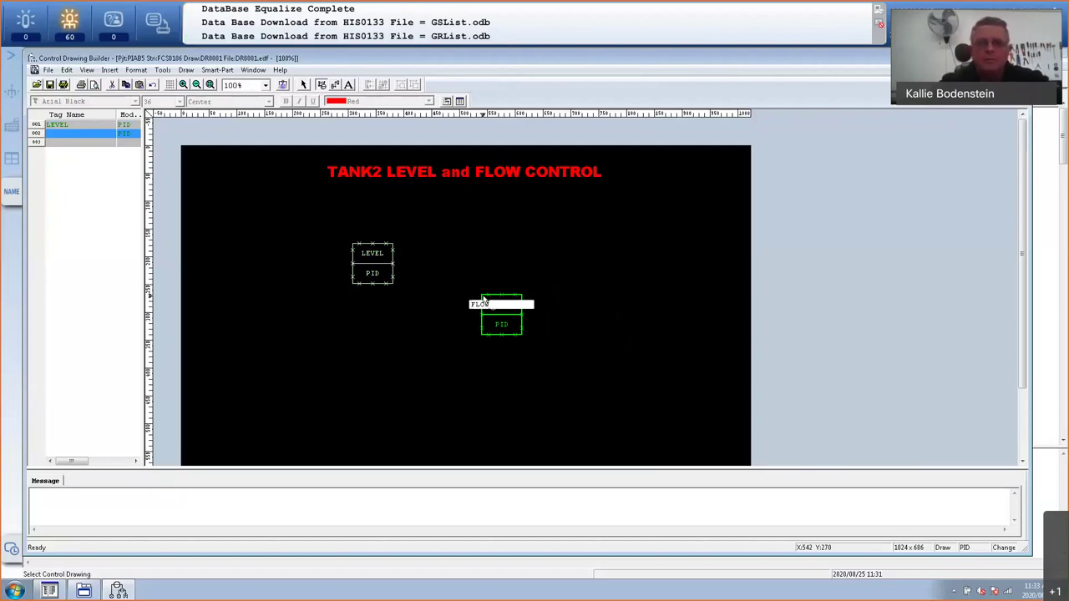
pyautogui.press('Return')
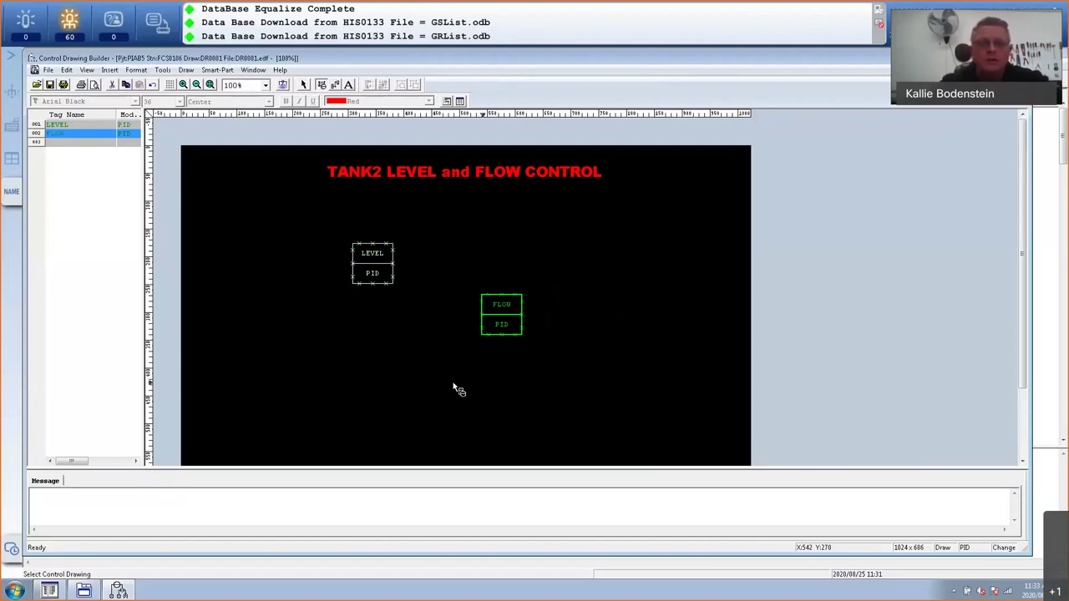
# - Place a PIO block at about X 78, Y 193 beside the LEVEL block and name it %%LT001
pyautogui.click(322, 86)
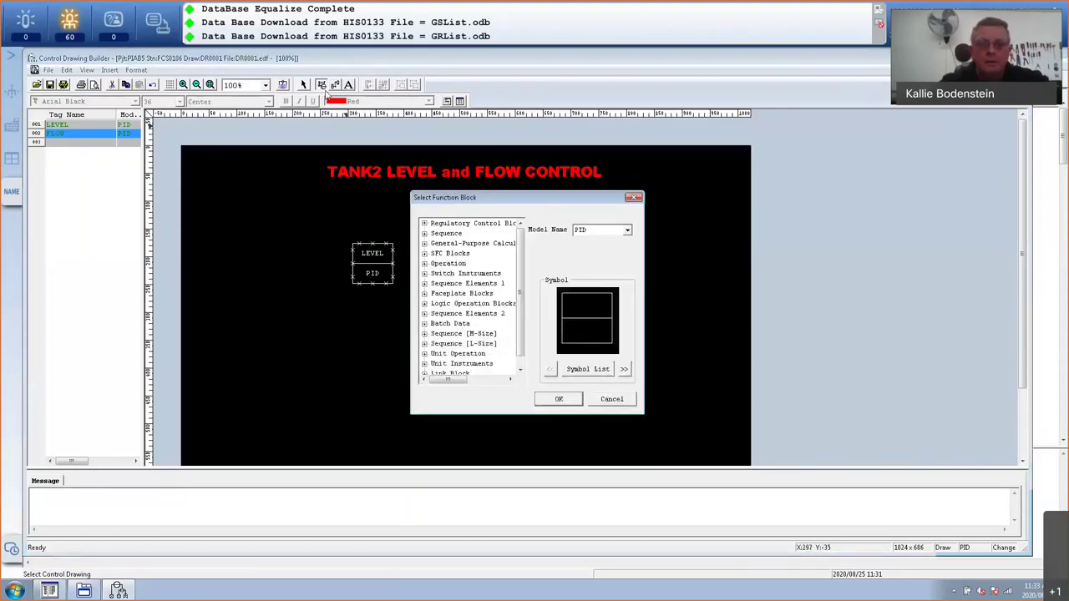
pyautogui.click(449, 372)
pyautogui.click(540, 402)
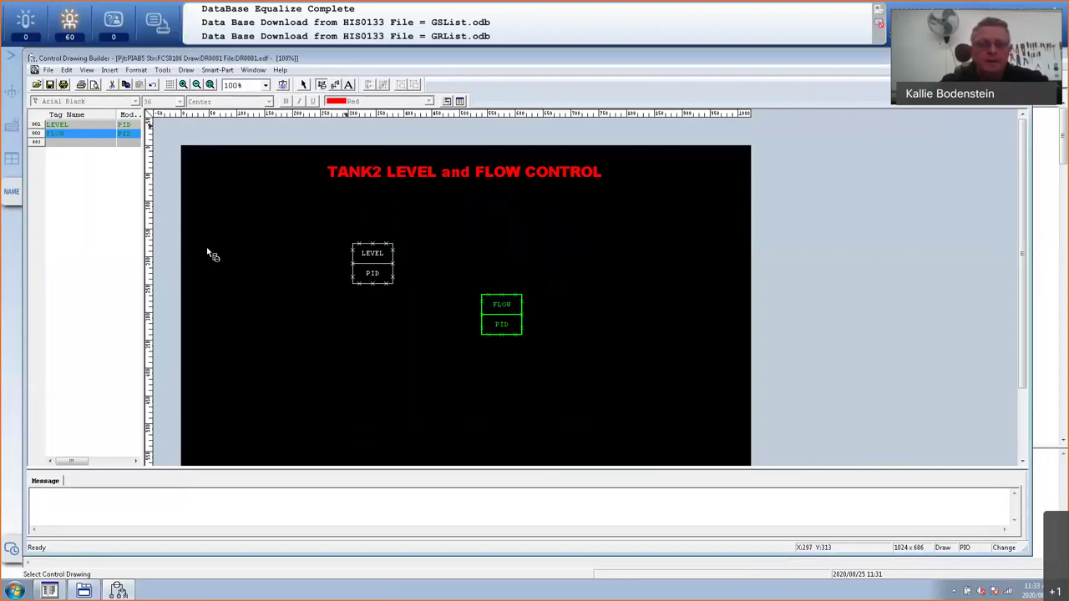
pyautogui.click(226, 258)
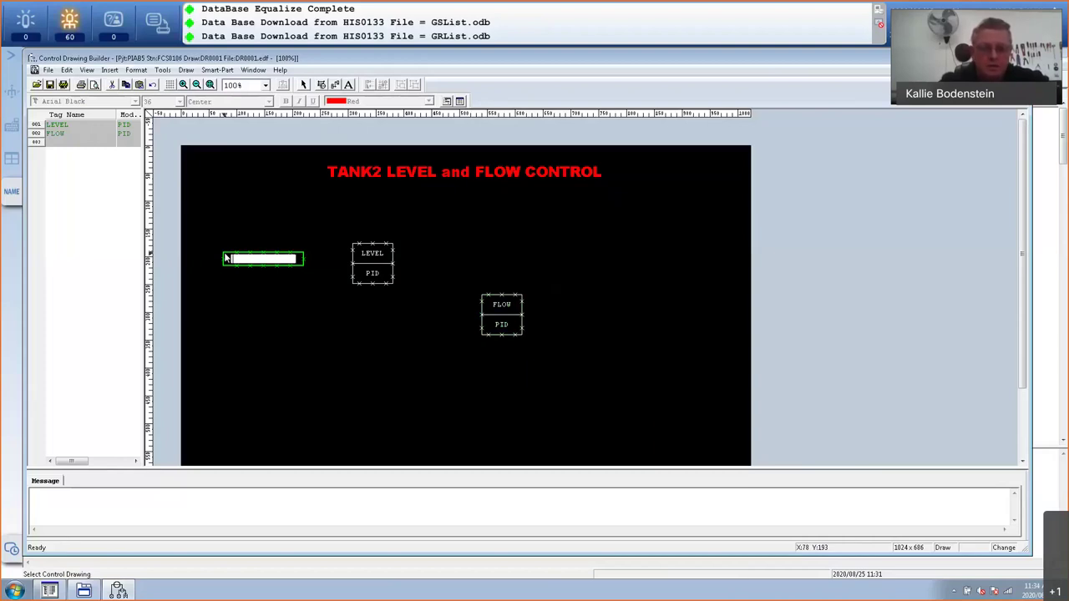
pyautogui.write('%%LT')
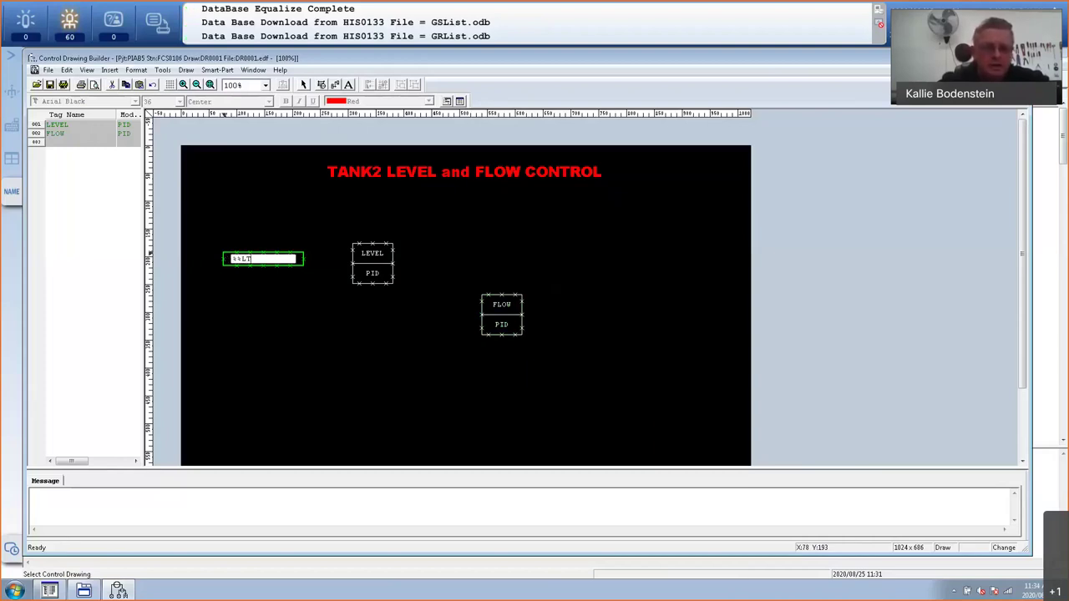
pyautogui.write('001')
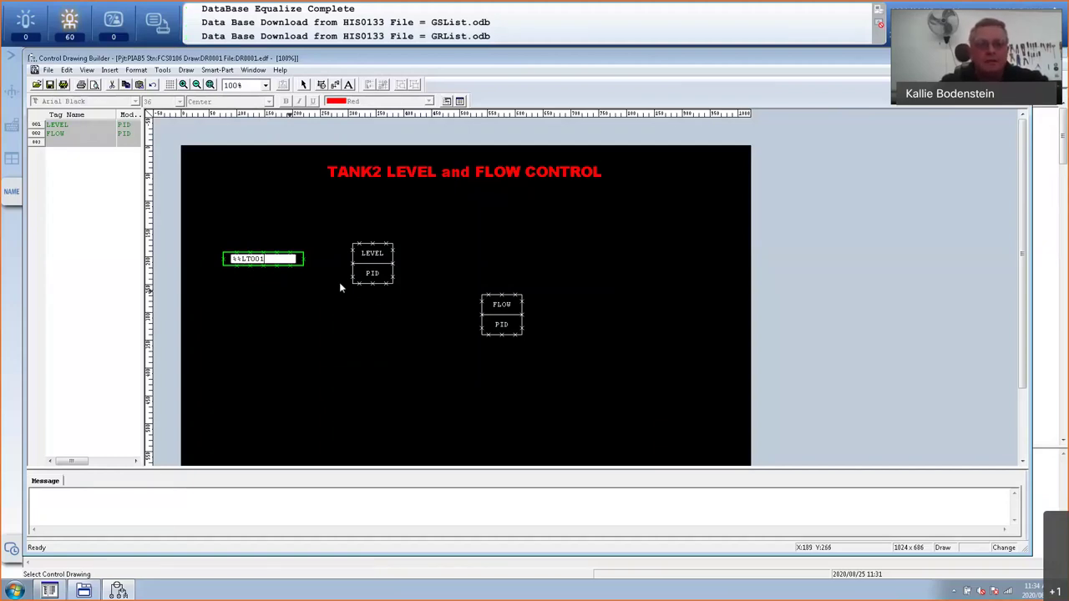
# - Wire %%LT001 to the IN terminal of the LEVEL block, then lower %%LT001 slightly until the wire runs straight
pyautogui.click(335, 84)
pyautogui.click(306, 264)
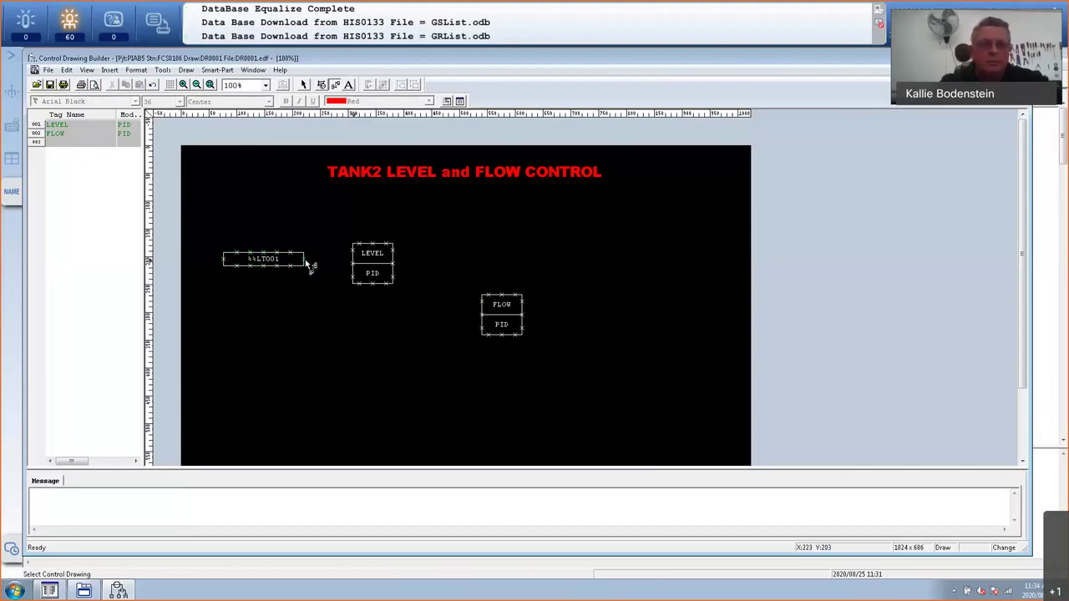
pyautogui.click(354, 267)
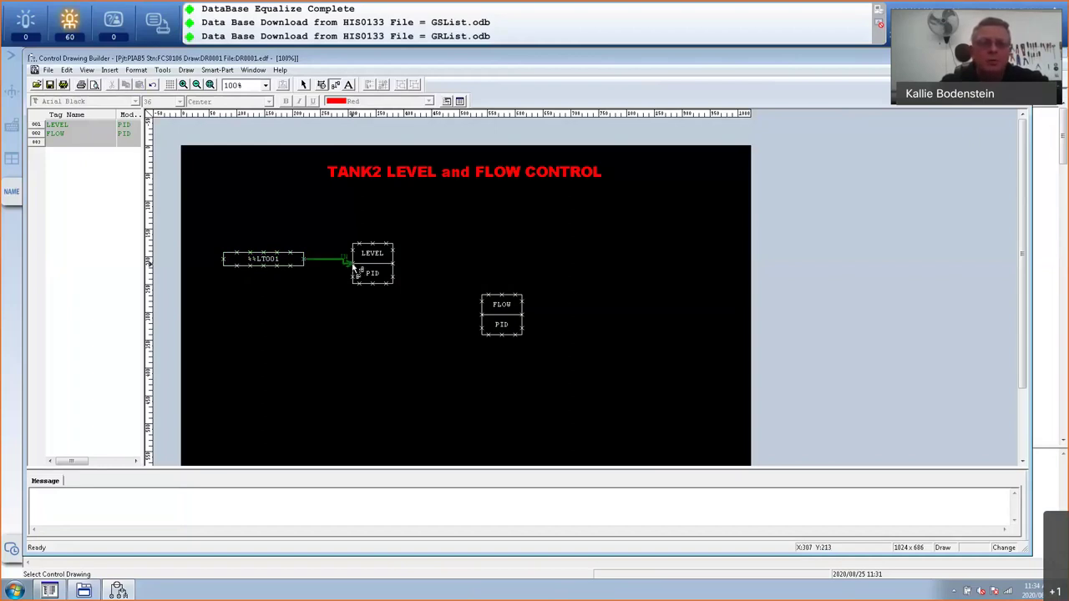
pyautogui.click(304, 85)
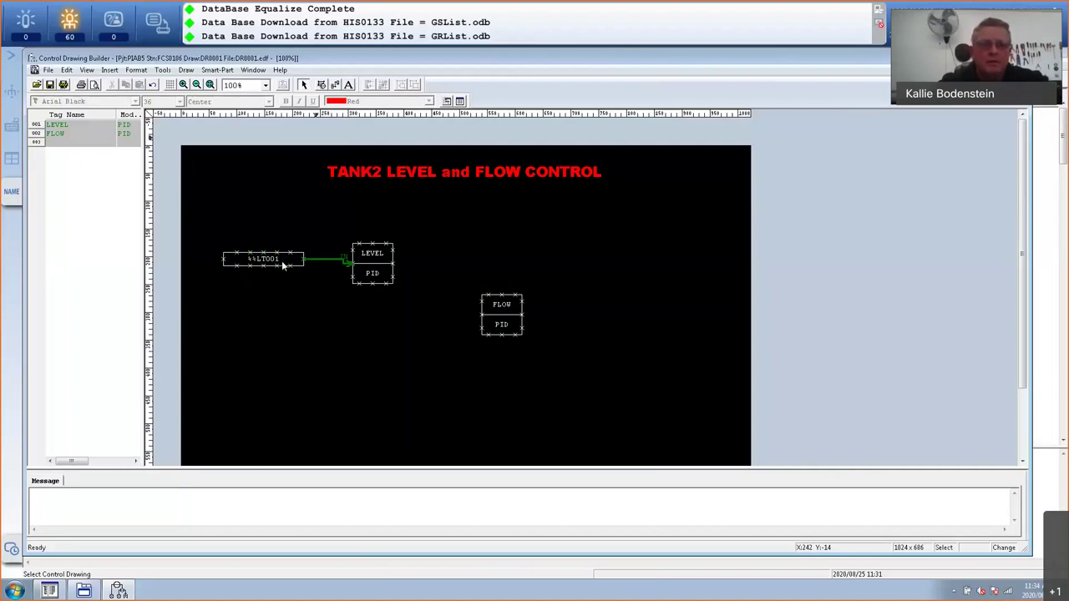
pyautogui.click(283, 267)
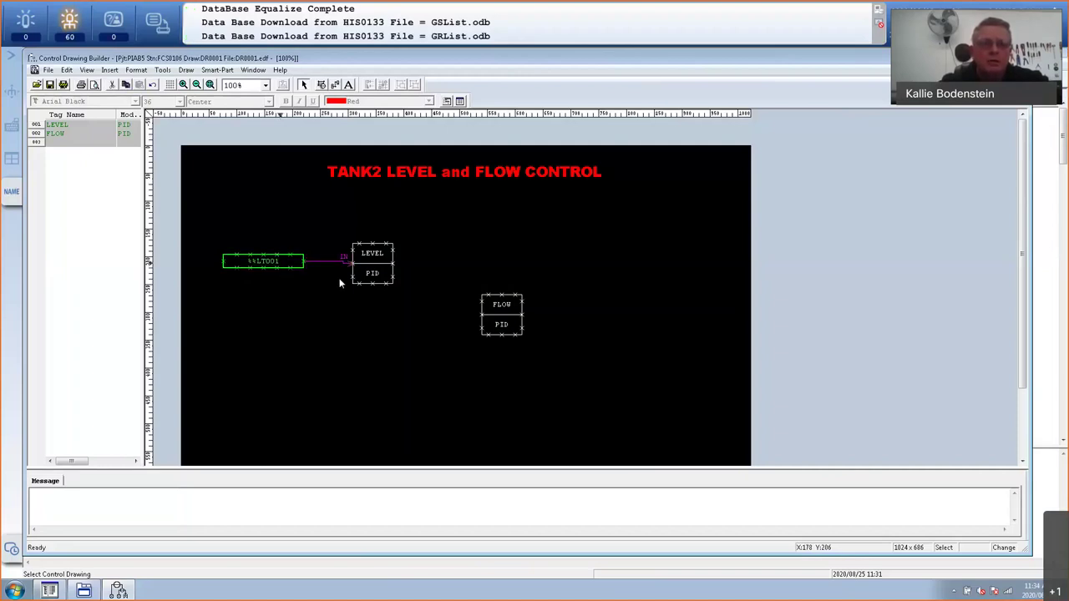
pyautogui.moveTo(278, 260); pyautogui.dragTo(277, 264)
pyautogui.click(341, 264)
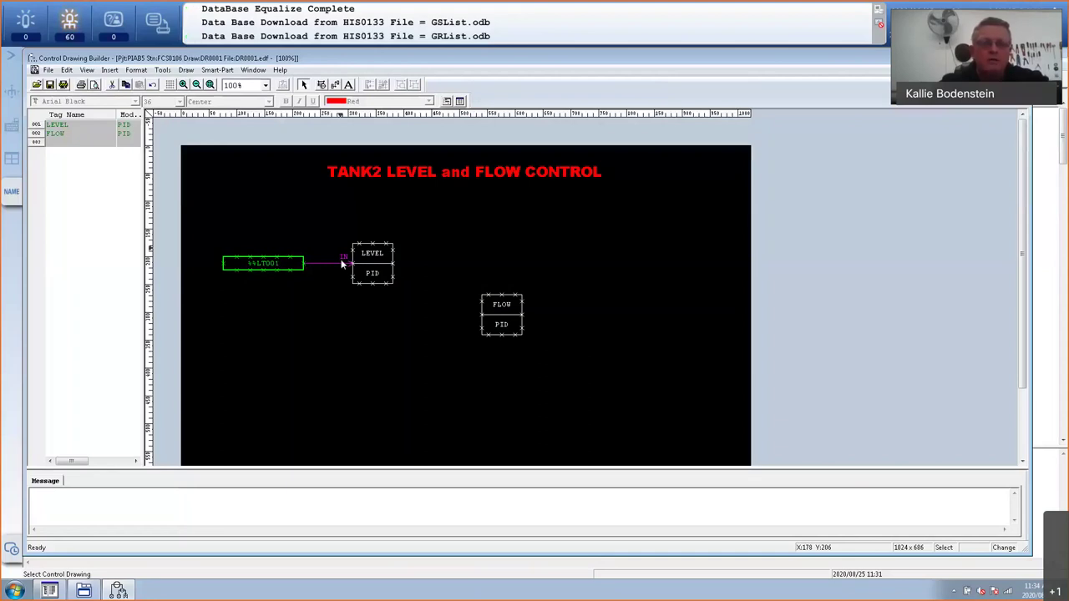
# - Review the IO1 and DATA1 terminal names available for the wire's connection at the LEVEL block
pyautogui.rightClick(341, 264)
pyautogui.click(341, 259)
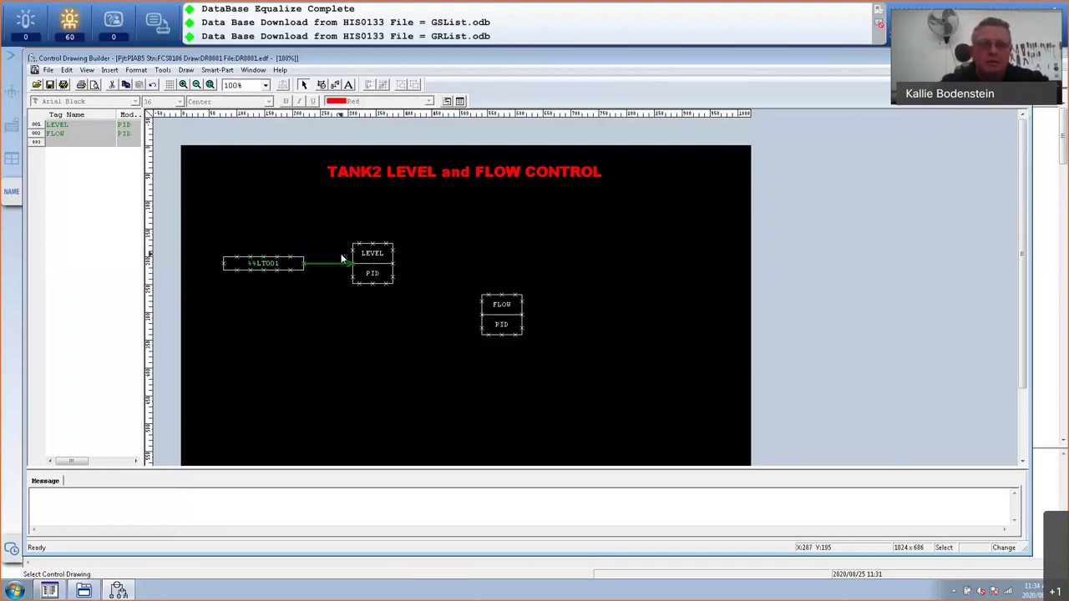
pyautogui.rightClick(341, 259)
pyautogui.moveTo(409, 278)
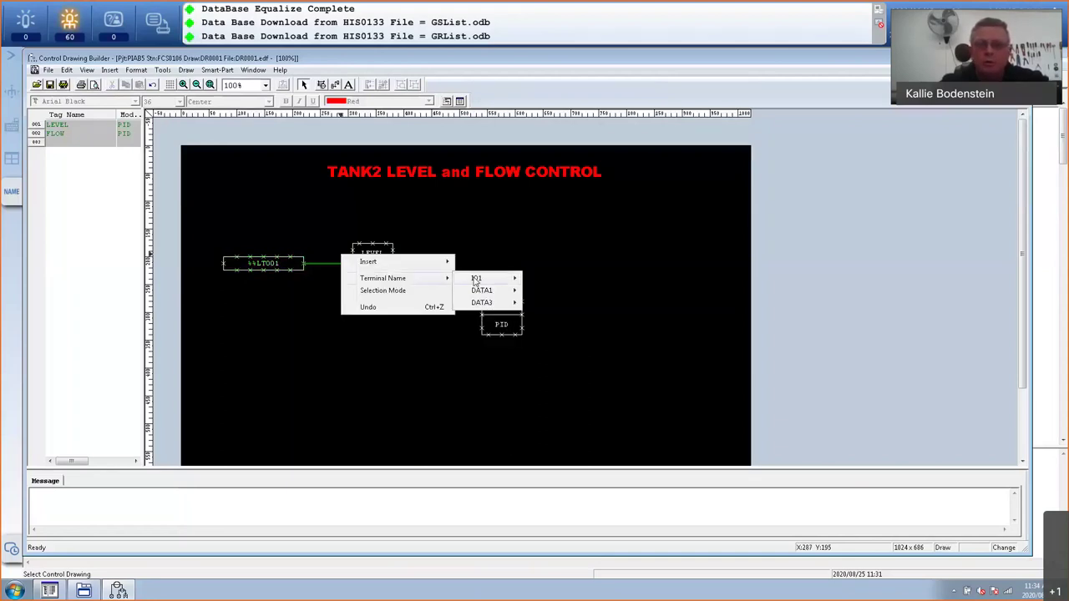
pyautogui.moveTo(476, 279)
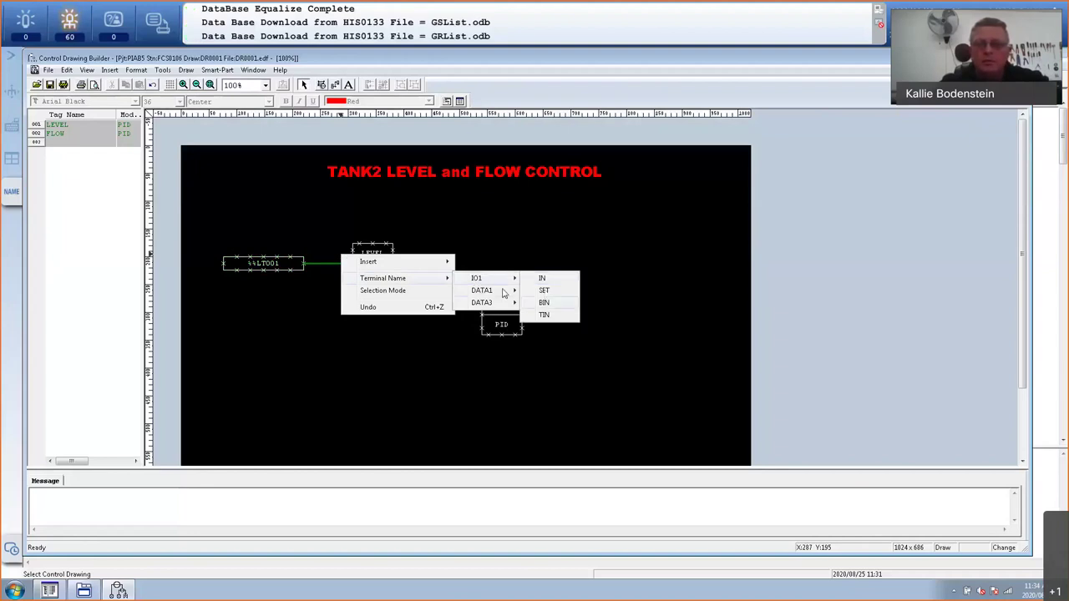
pyautogui.moveTo(504, 291)
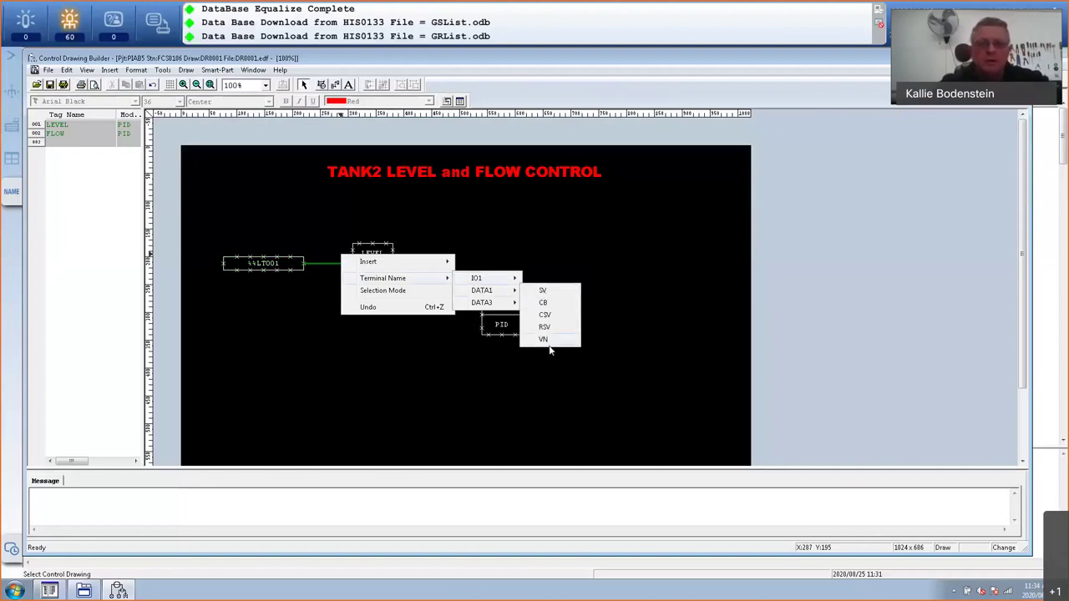
pyautogui.click(443, 225)
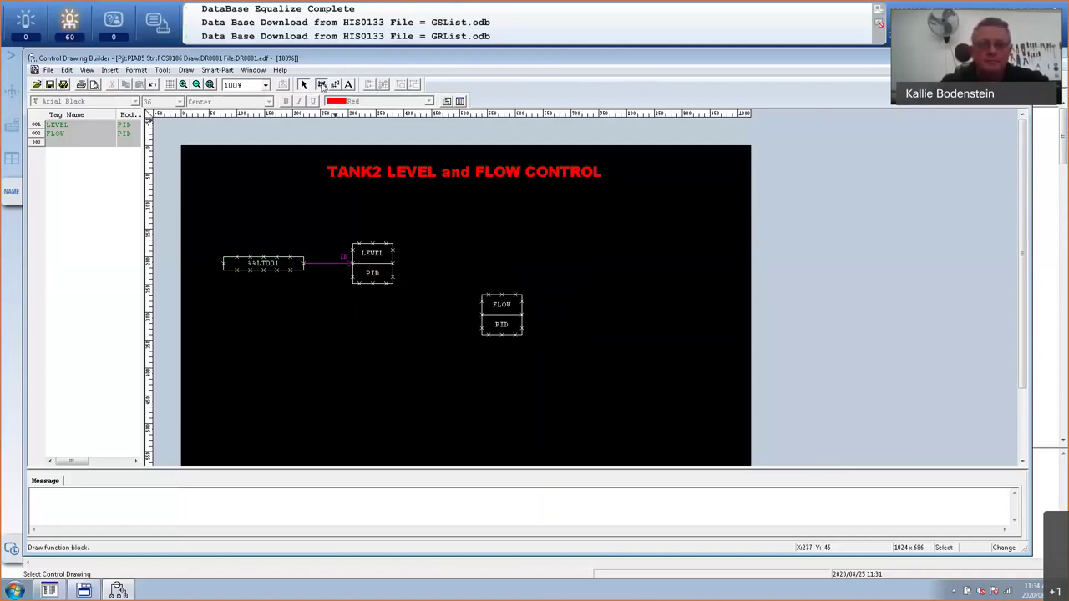
# - Place another PIO block on the input side of the FLOW block, leaving its name empty
pyautogui.click(322, 87)
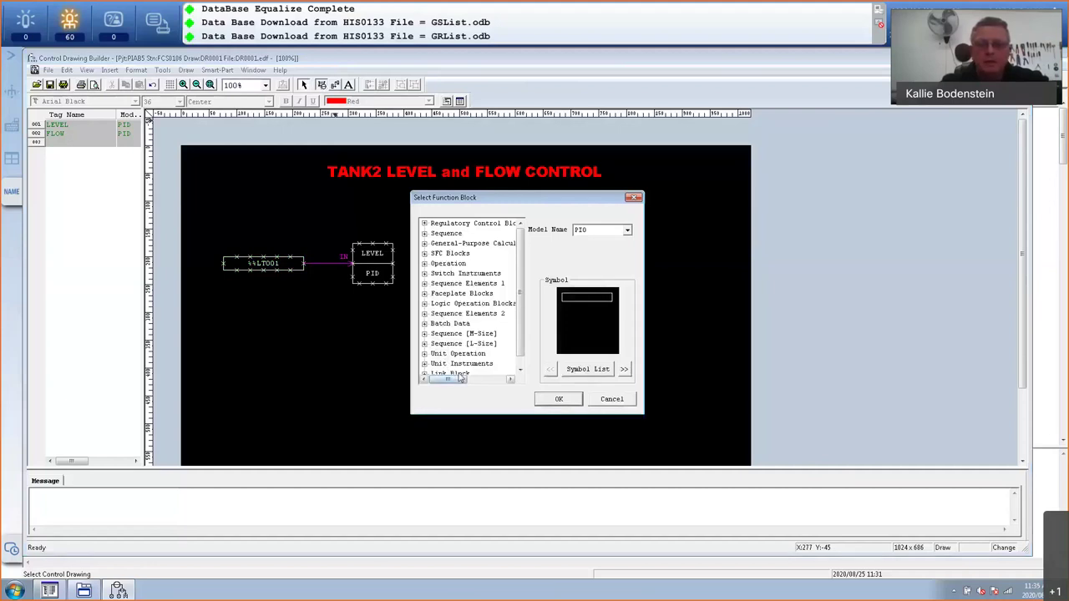
pyautogui.click(558, 399)
pyautogui.click(501, 313)
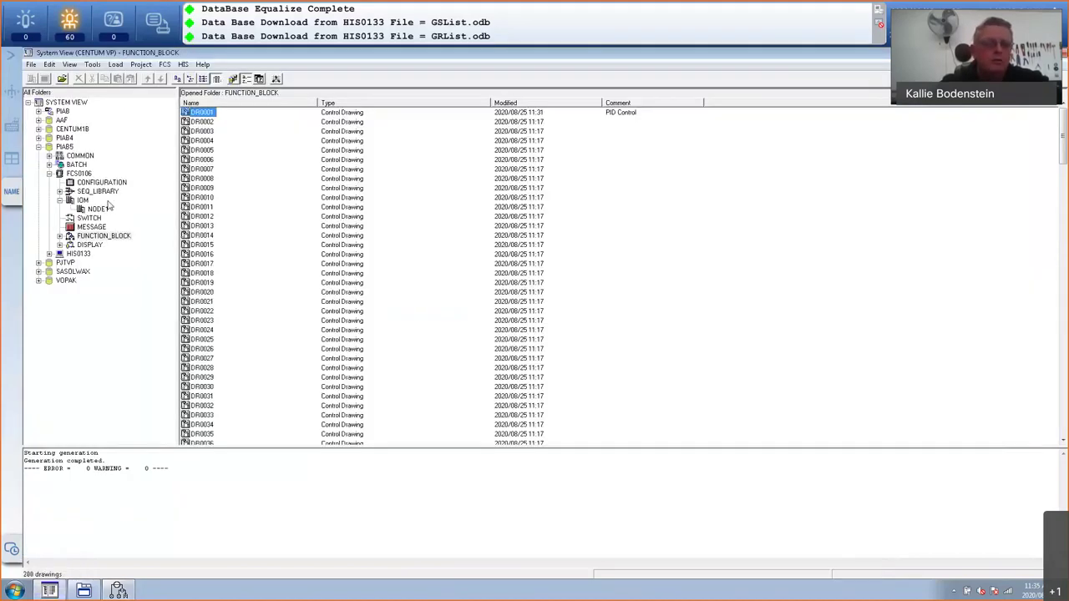
# - Name the empty PIO block %%FT001, taking the label of terminal %Z013101 from the 3AAI143-H module under NODE1 in System View
pyautogui.click(97, 208)
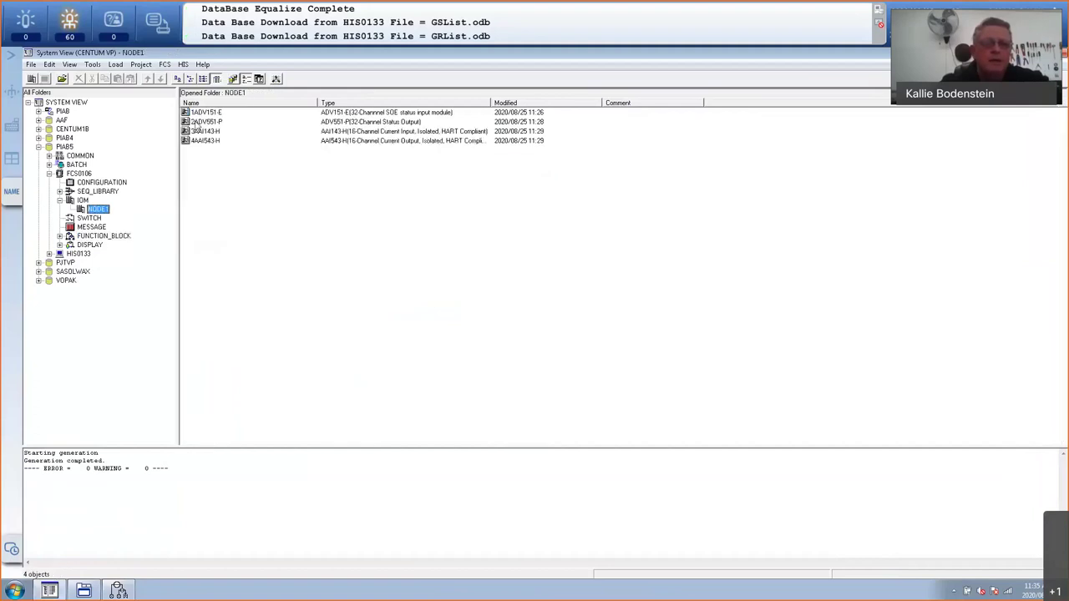
pyautogui.doubleClick(204, 131)
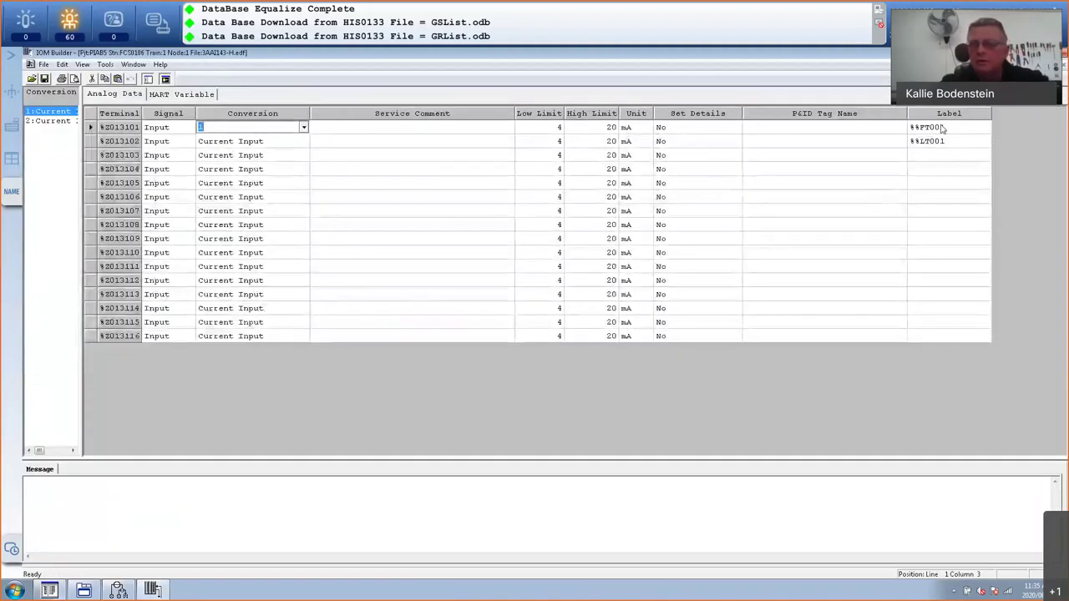
pyautogui.click(942, 127)
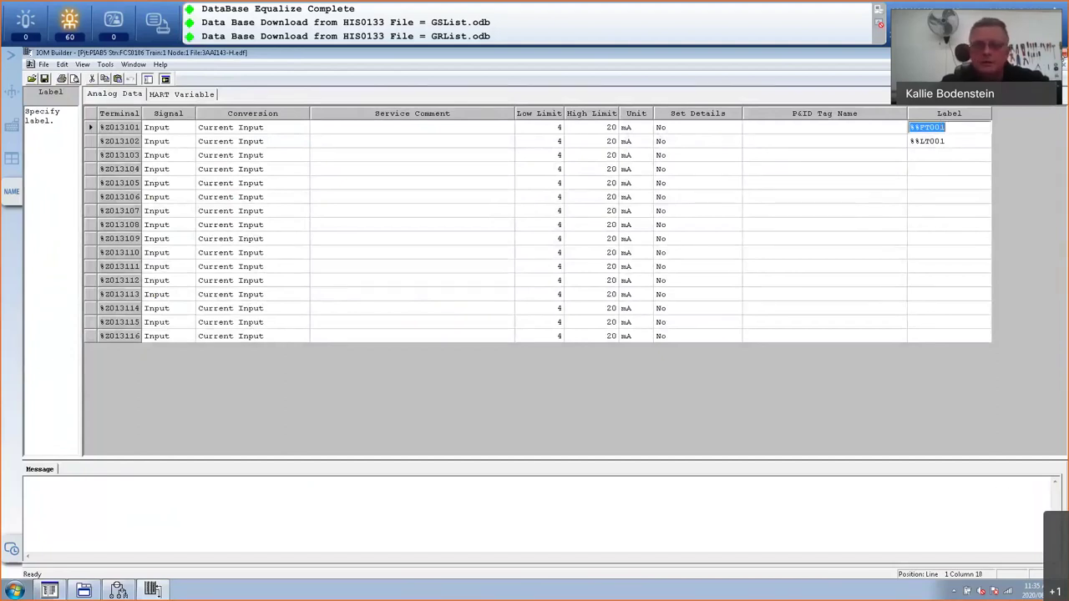
pyautogui.click(1064, 53)
pyautogui.click(120, 591)
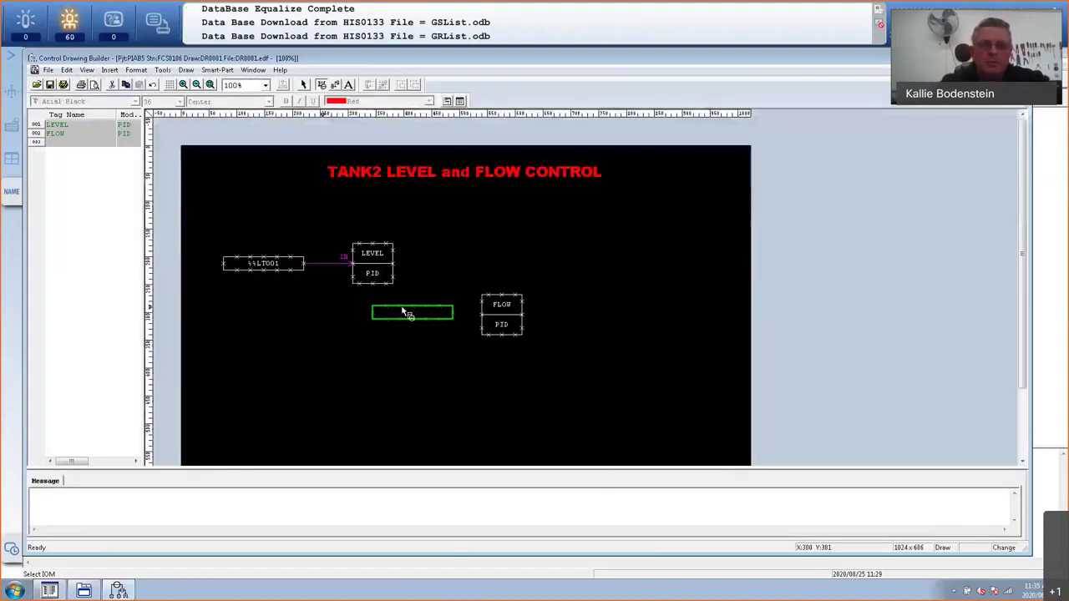
pyautogui.click(304, 85)
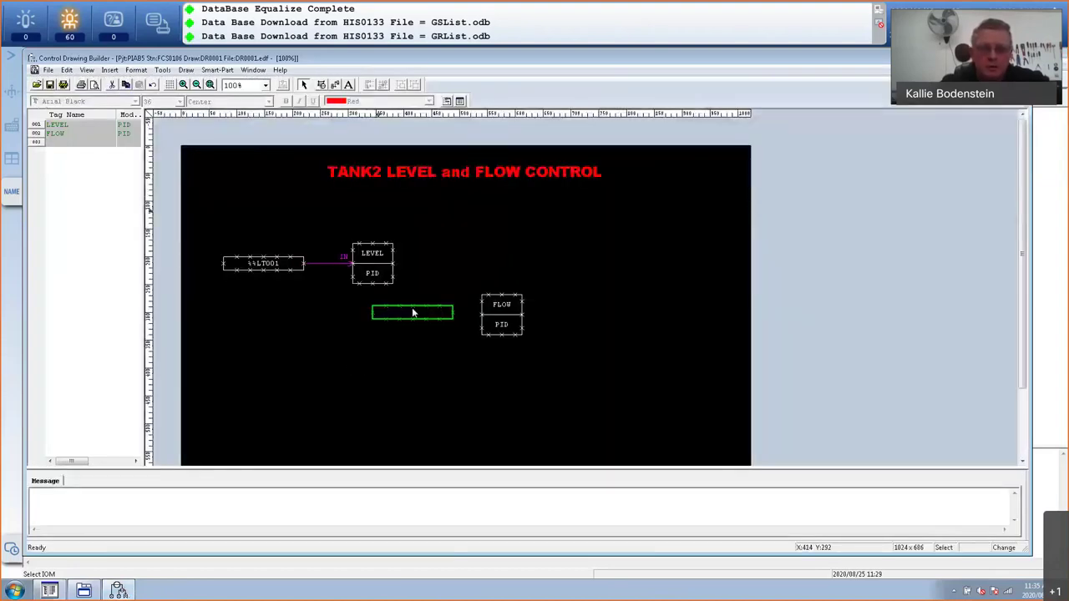
pyautogui.doubleClick(412, 313)
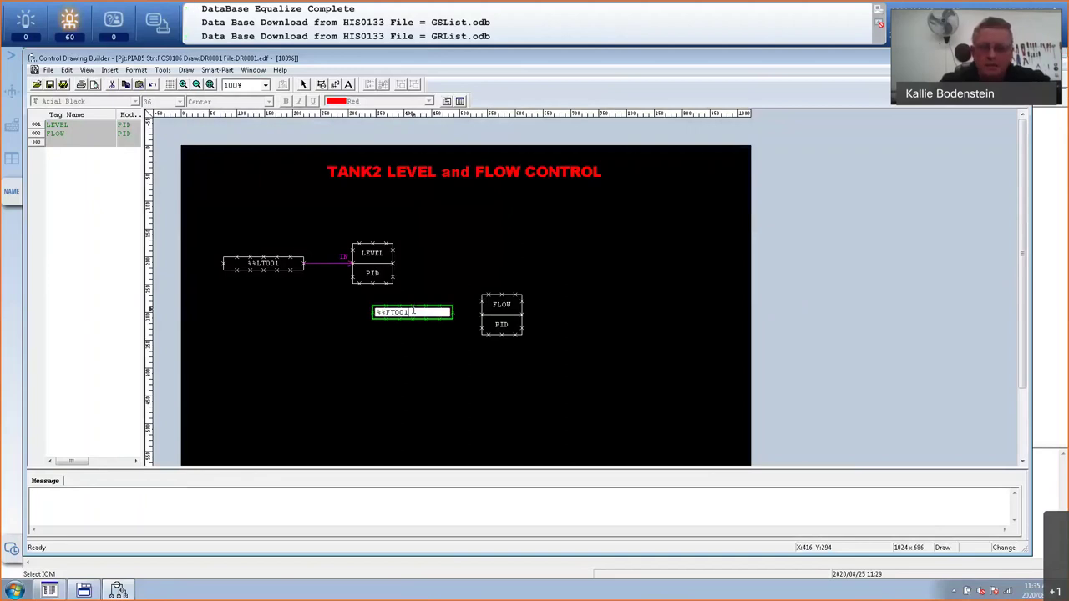
pyautogui.press('Return')
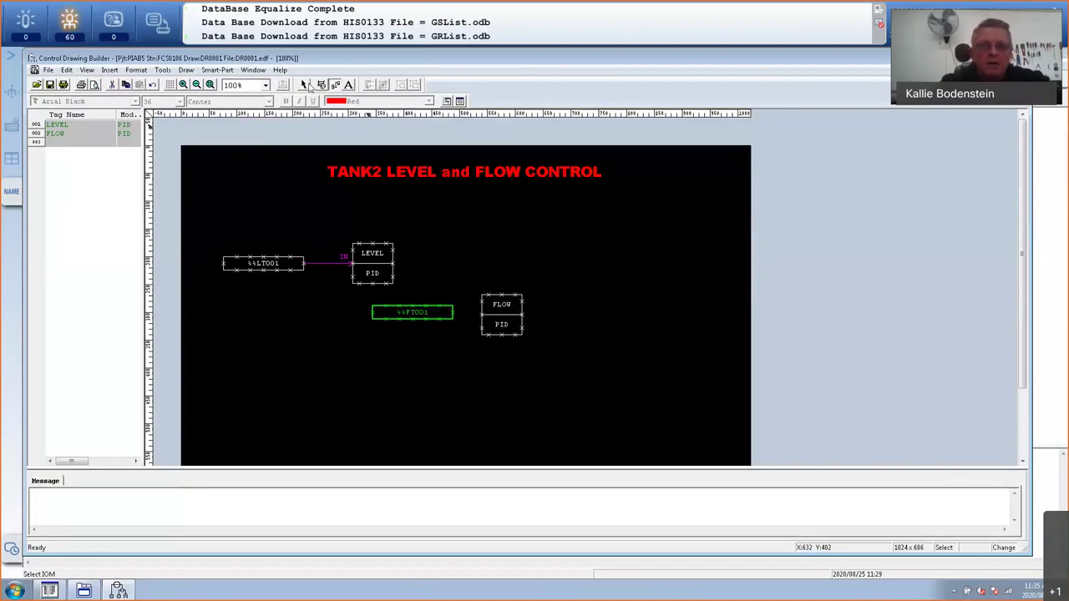
# - Add a PIO block on the output side of FLOW and name it %%VLV001, using the label from NODE1's 4AAI543-H module in System View
pyautogui.click(322, 86)
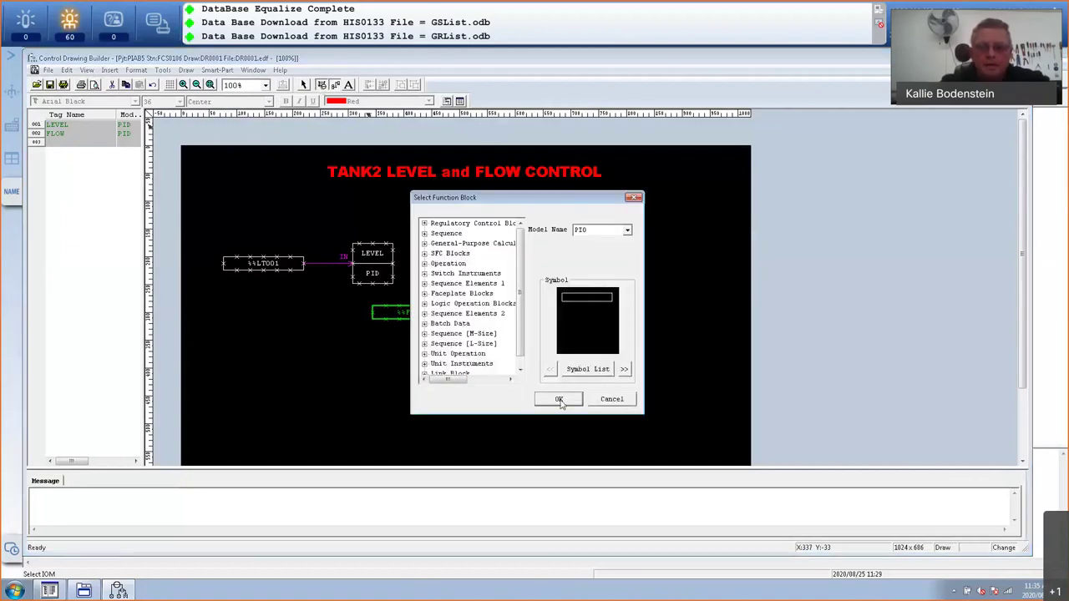
pyautogui.click(560, 400)
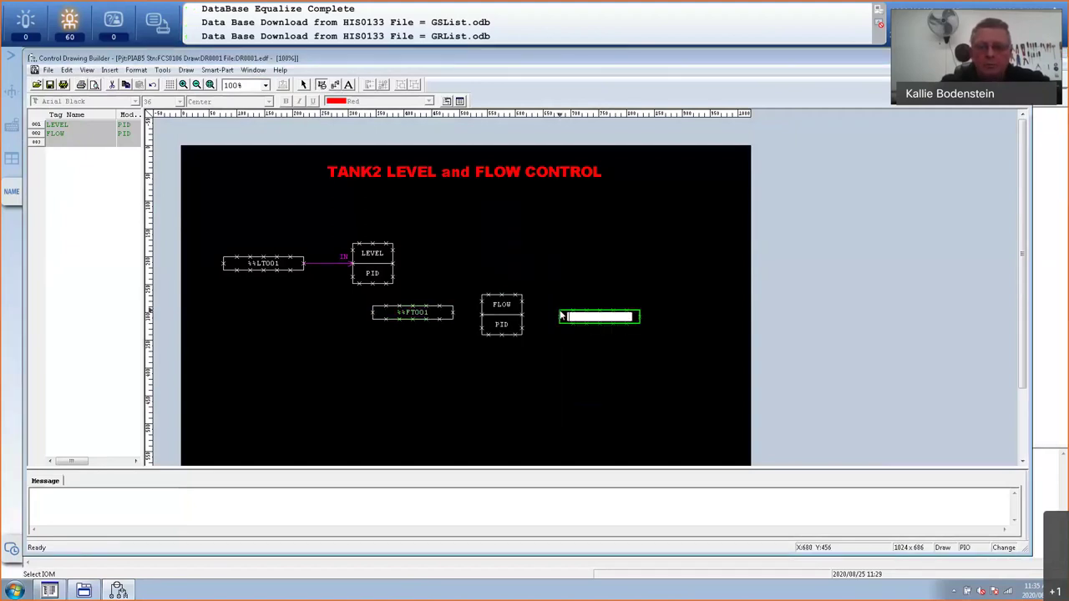
pyautogui.click(51, 591)
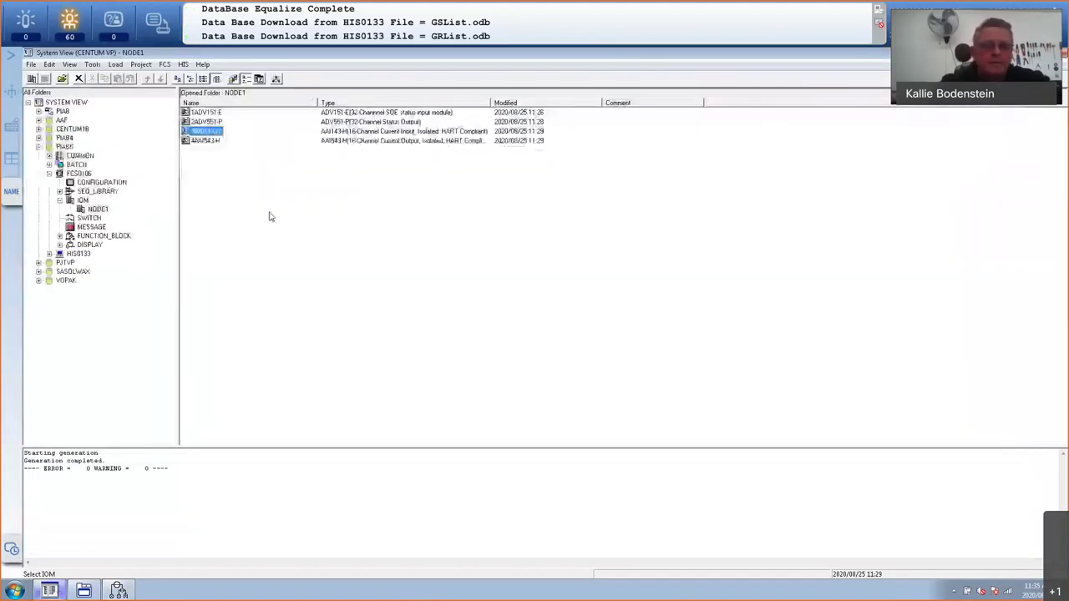
pyautogui.doubleClick(206, 142)
pyautogui.click(946, 127)
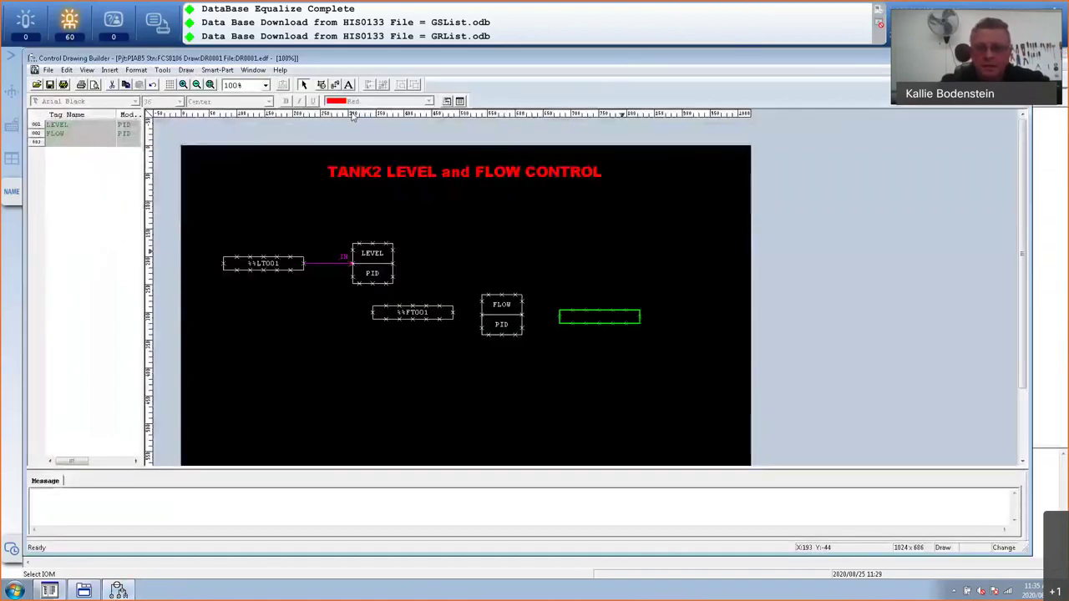
pyautogui.doubleClick(599, 318)
pyautogui.write('%%VLV001')
pyautogui.click(583, 337)
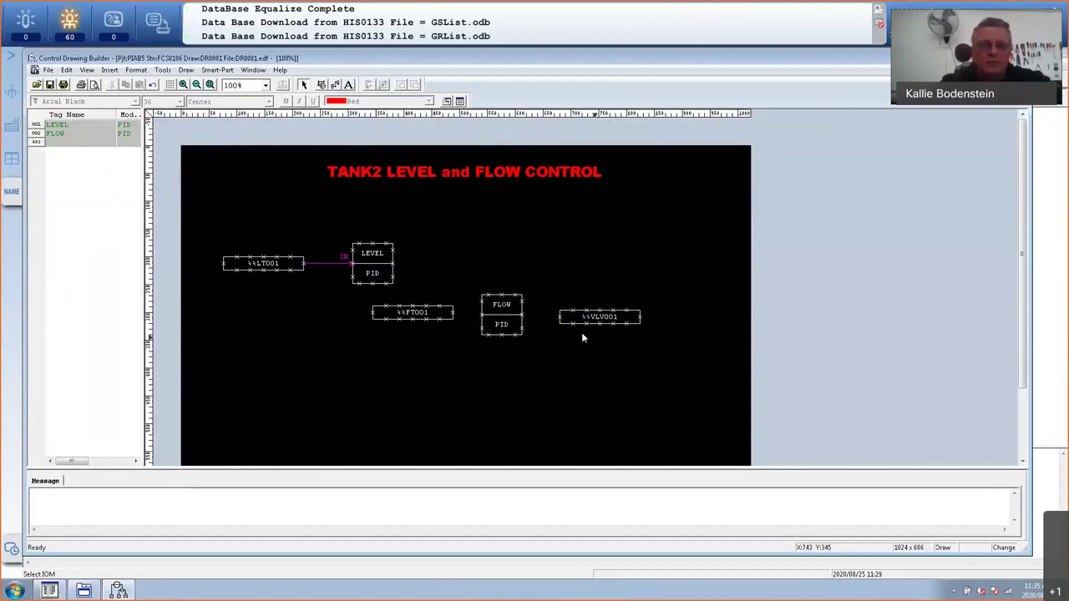
# - Wire %%FT001 to the IN terminal of the FLOW block and the FLOW block's OUT terminal to %%VLV001
pyautogui.click(335, 84)
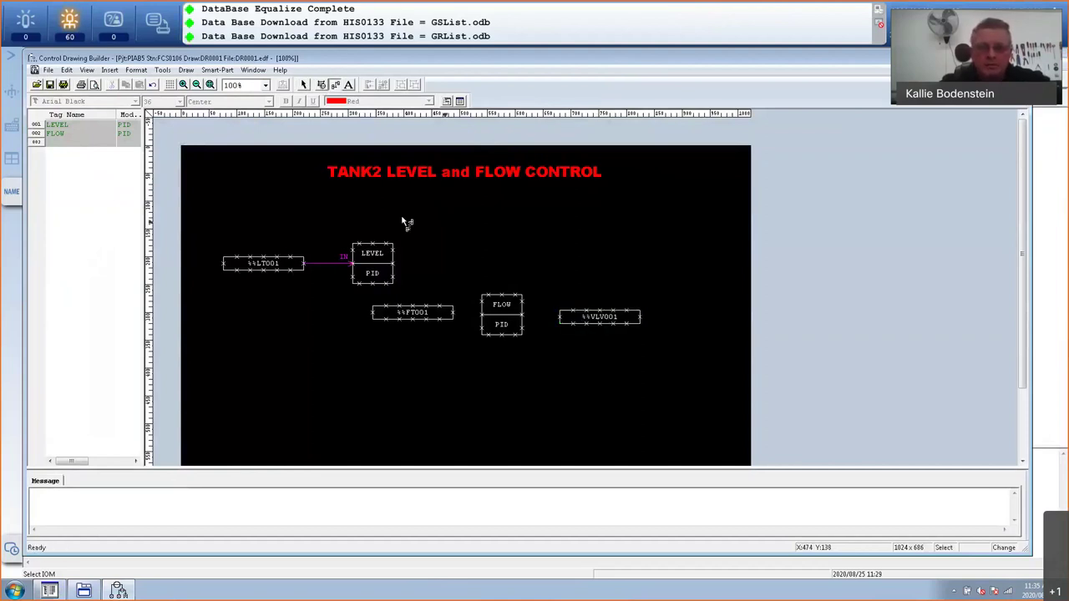
pyautogui.click(482, 320)
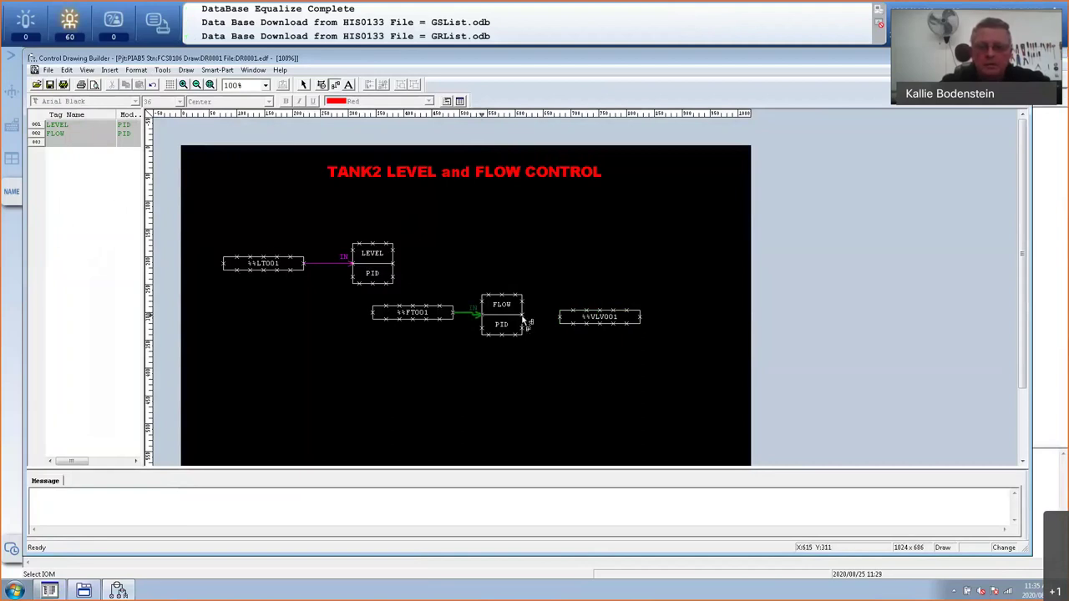
pyautogui.click(525, 320)
pyautogui.click(565, 320)
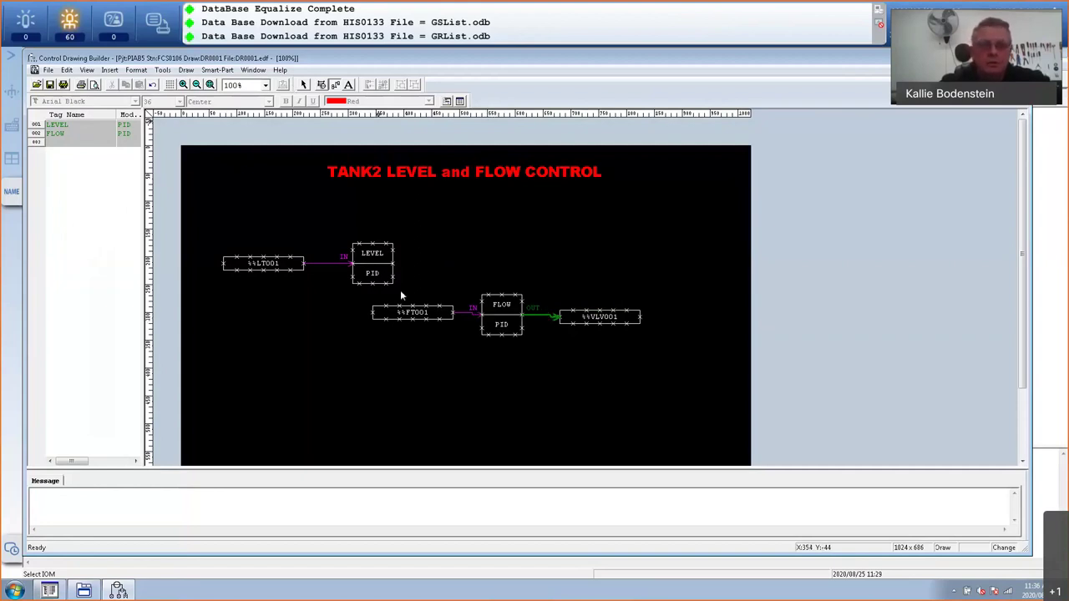
# - Align the top edges of the %%FT001 and %%VLV001 blocks
pyautogui.click(445, 313)
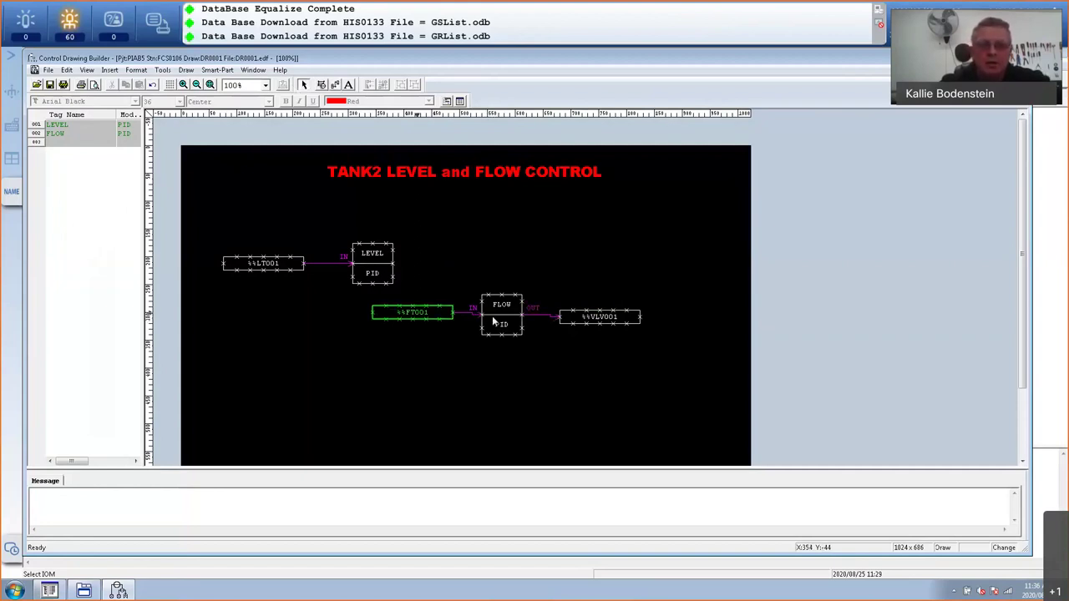
pyautogui.keyDown('shift'); pyautogui.click(607, 322); pyautogui.keyUp('shift')
pyautogui.click(373, 86)
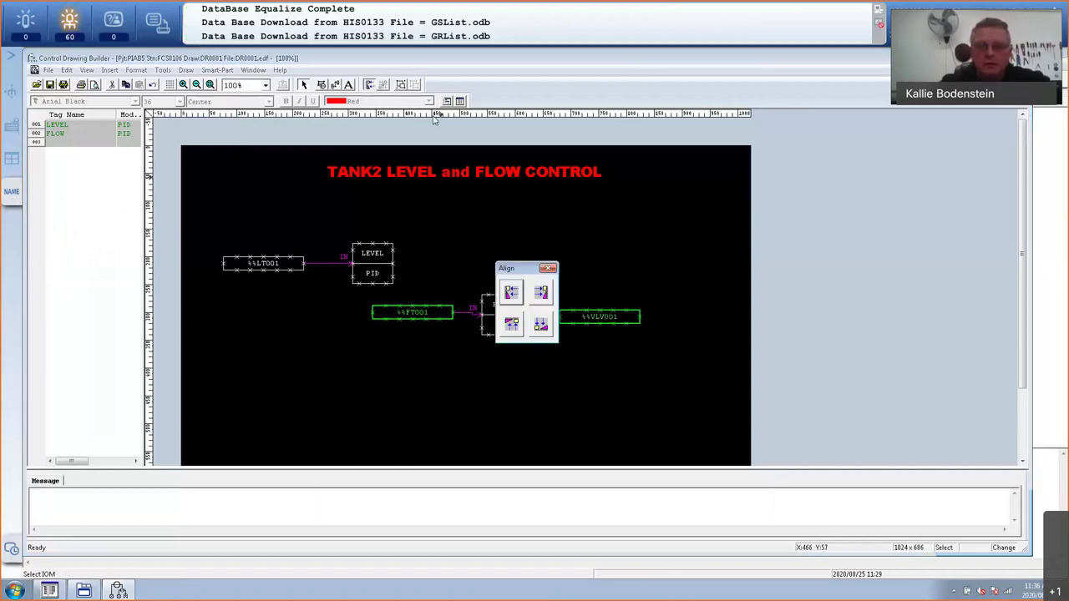
pyautogui.click(512, 326)
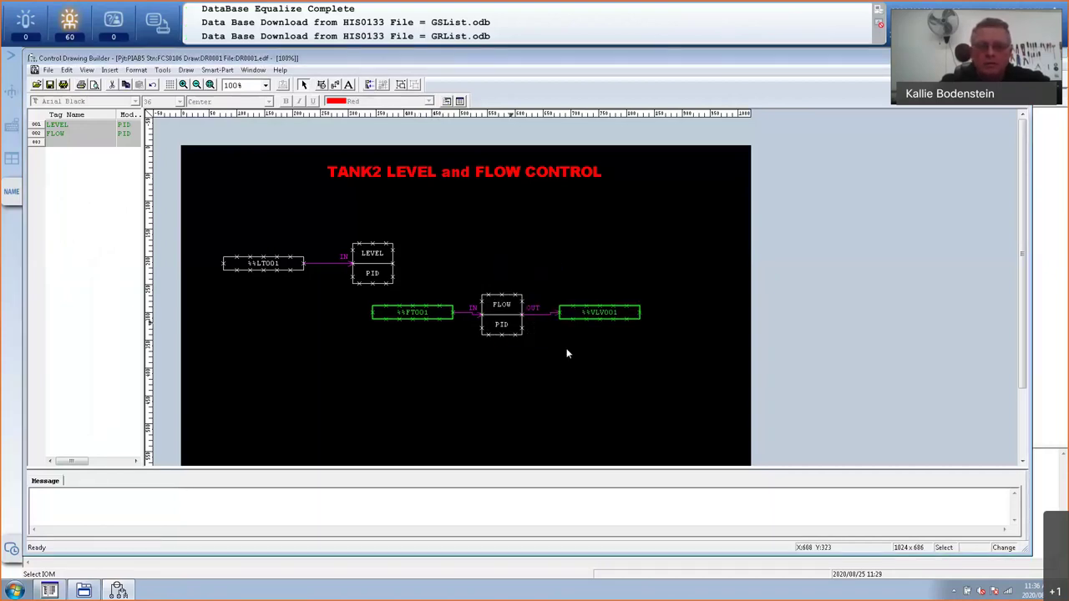
# - Nudge the FLOW block up slightly so its IN and OUT wires run straight to %%FT001 and %%VLV001
pyautogui.click(508, 313)
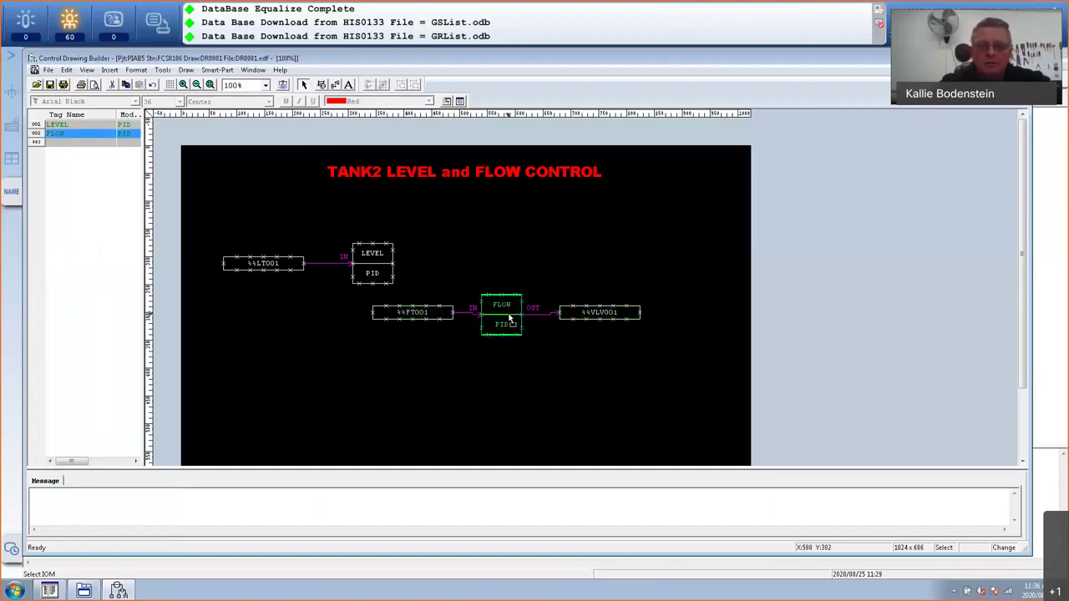
pyautogui.moveTo(509, 314); pyautogui.dragTo(510, 312)
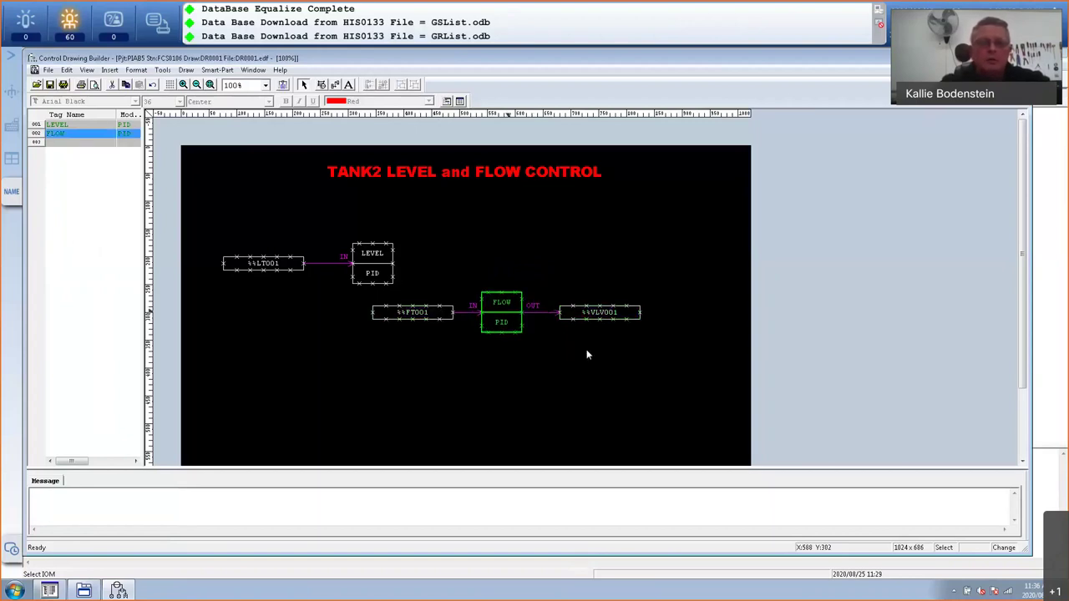
pyautogui.click(587, 352)
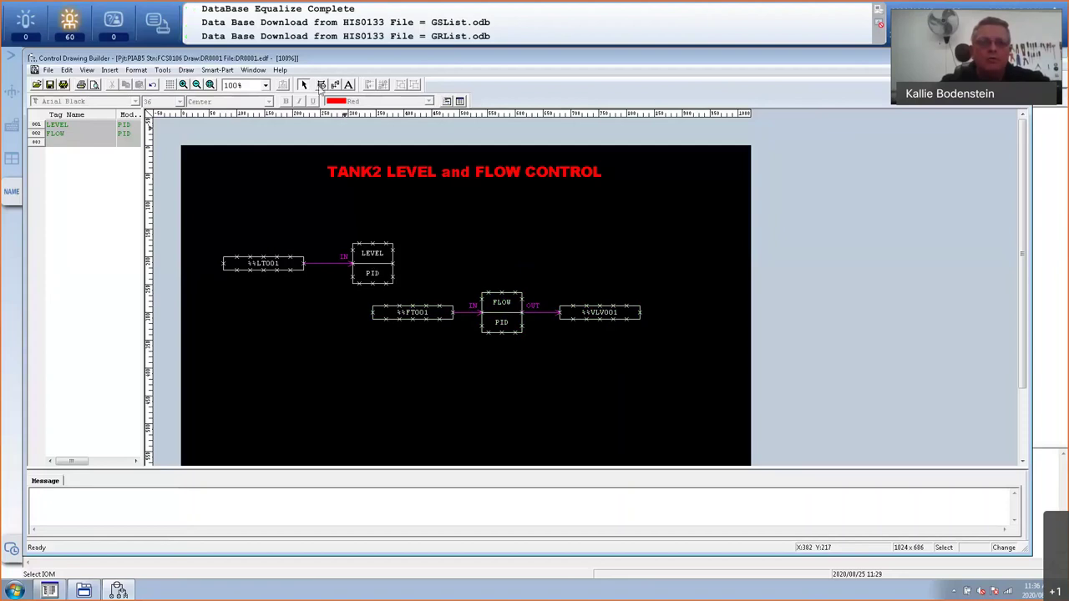
# - Wire the LEVEL block's OUT terminal to the top of FLOW, set the receiving terminal name to SET, and save the drawing
pyautogui.click(335, 85)
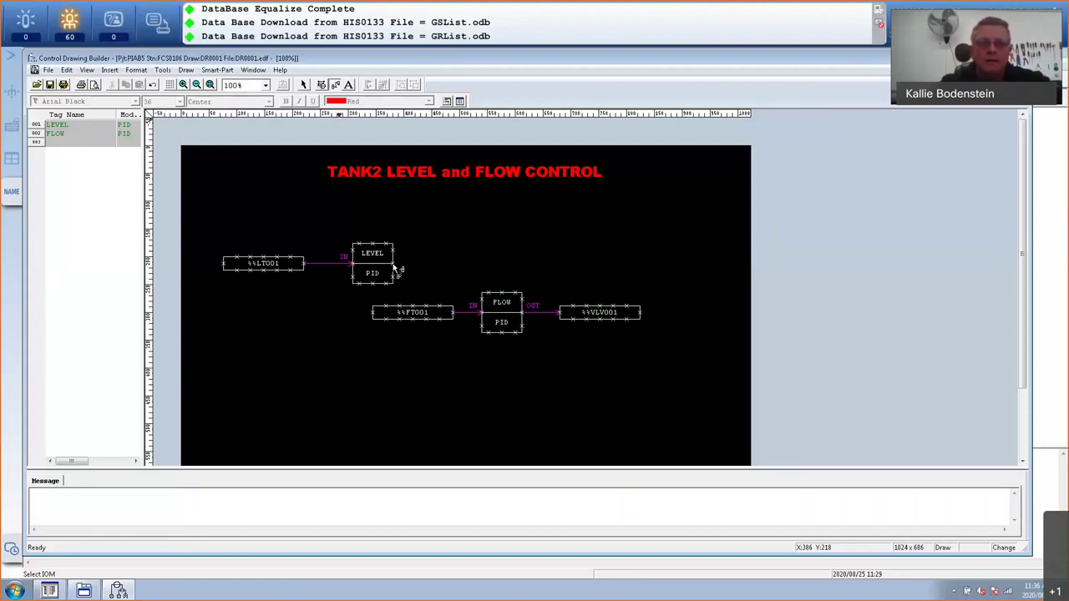
pyautogui.click(504, 296)
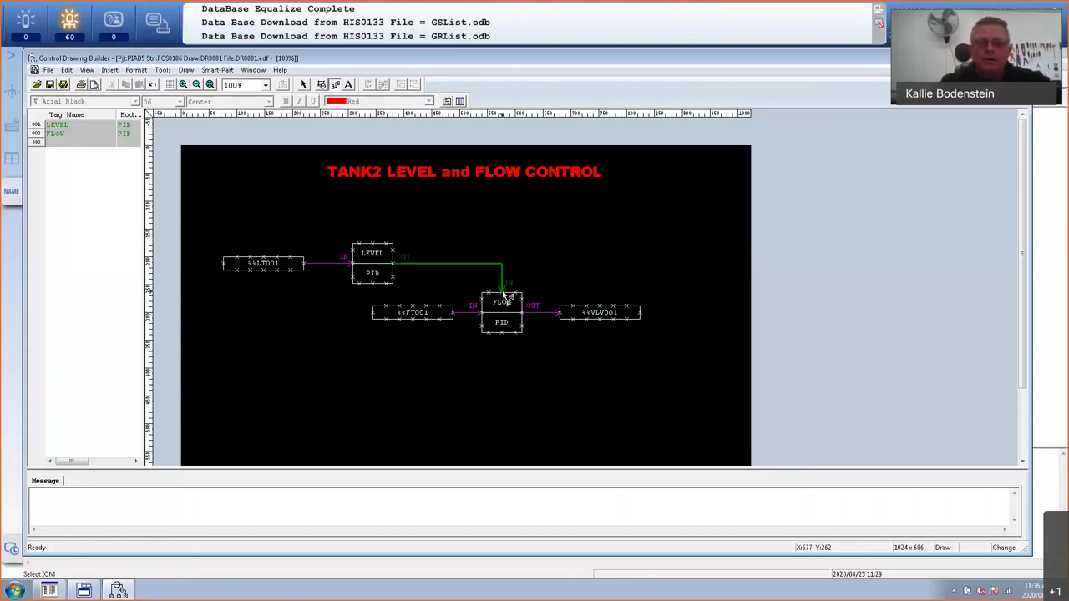
pyautogui.rightClick(512, 289)
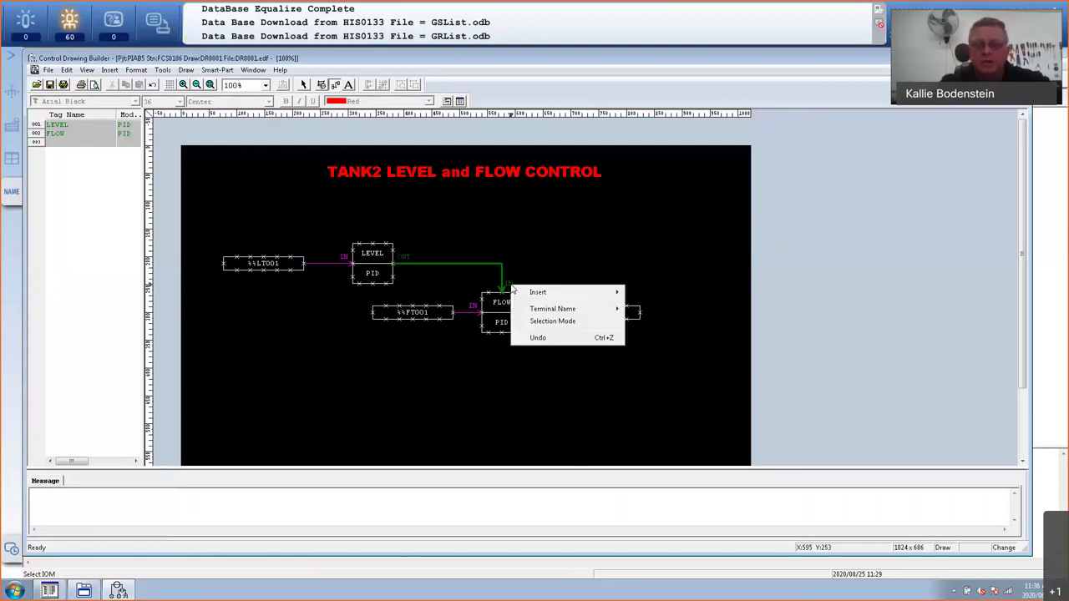
pyautogui.moveTo(580, 311)
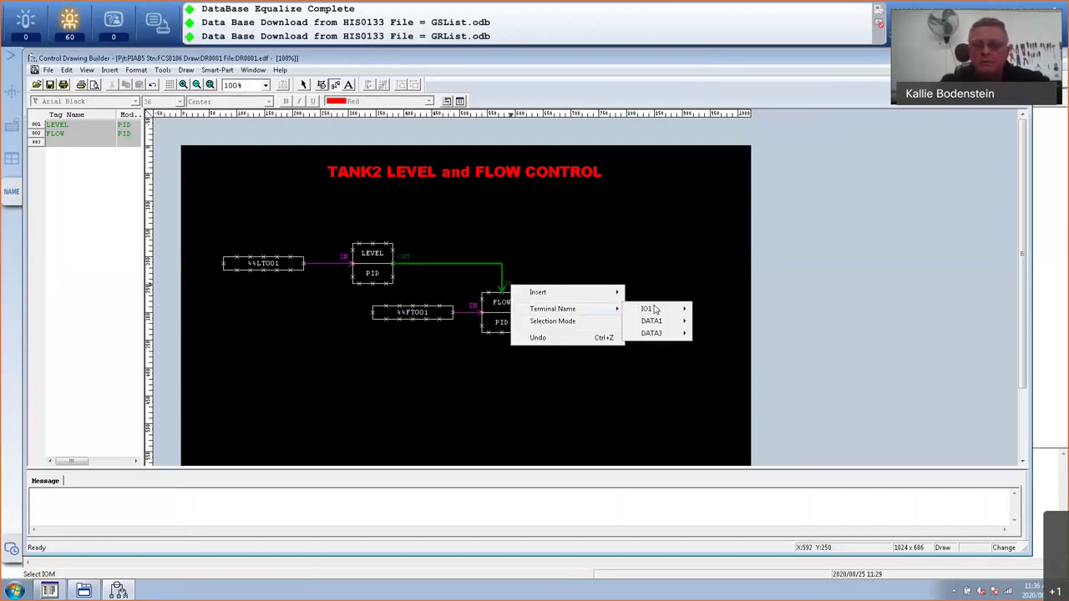
pyautogui.moveTo(656, 310)
pyautogui.click(711, 321)
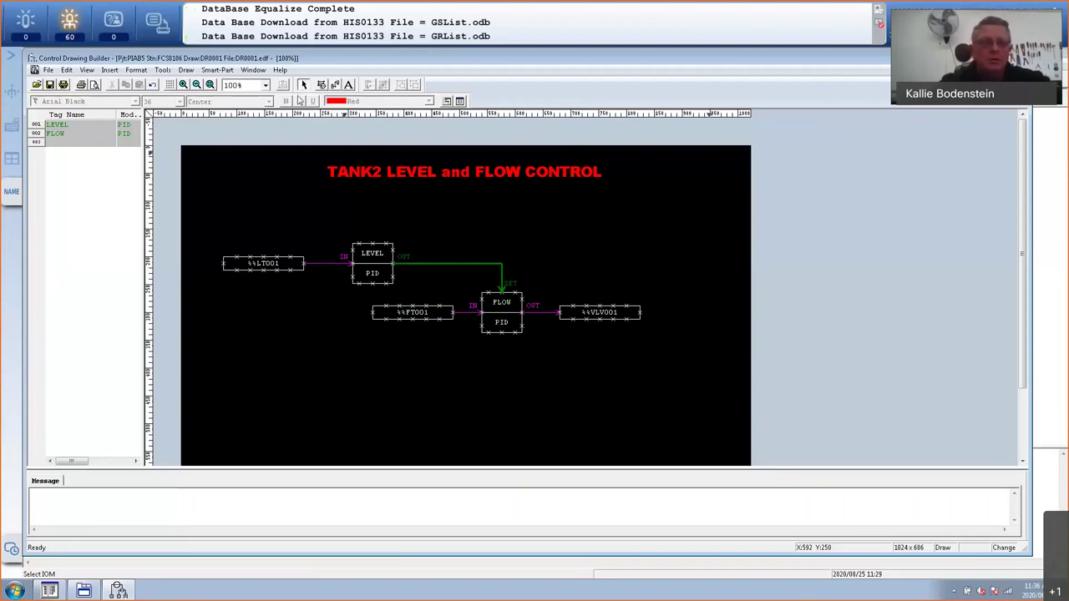
pyautogui.click(50, 85)
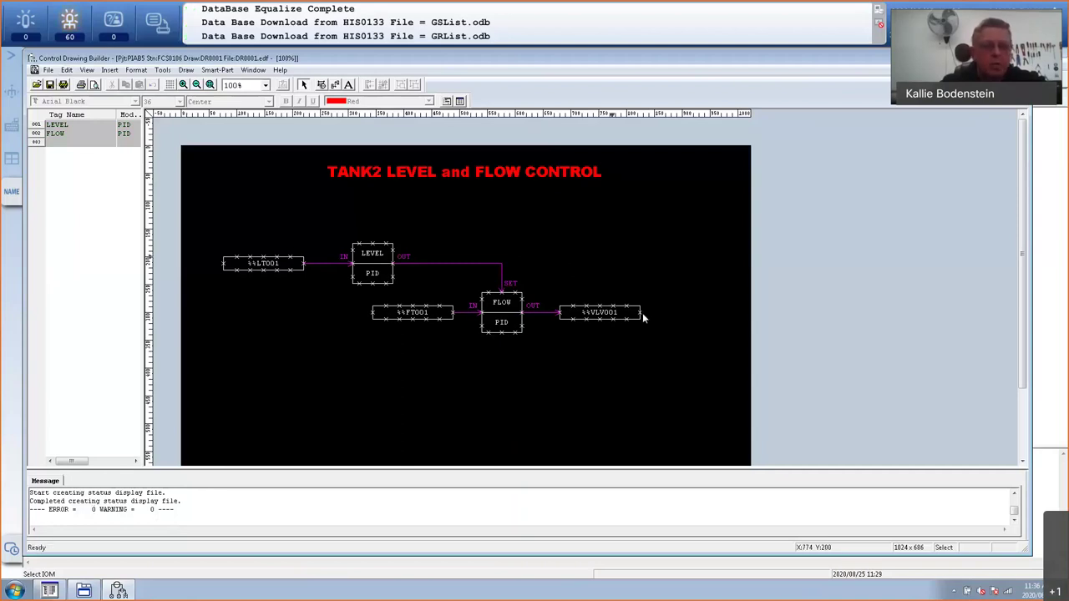
# - Try renaming the output PIO block to %%VLV002 and save the drawing to check the tag reference
pyautogui.doubleClick(610, 314)
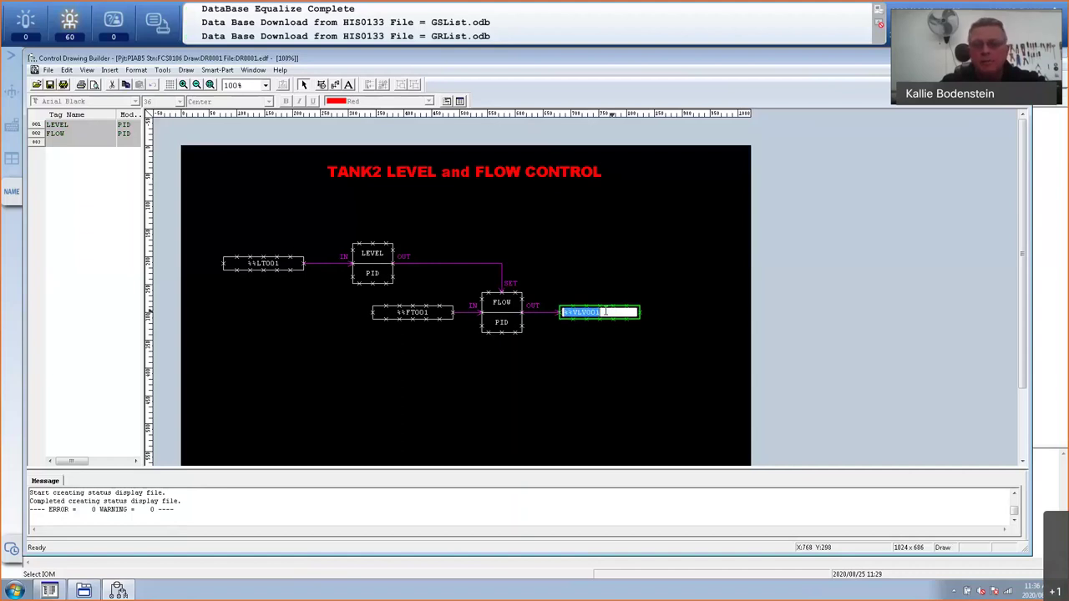
pyautogui.click(606, 311)
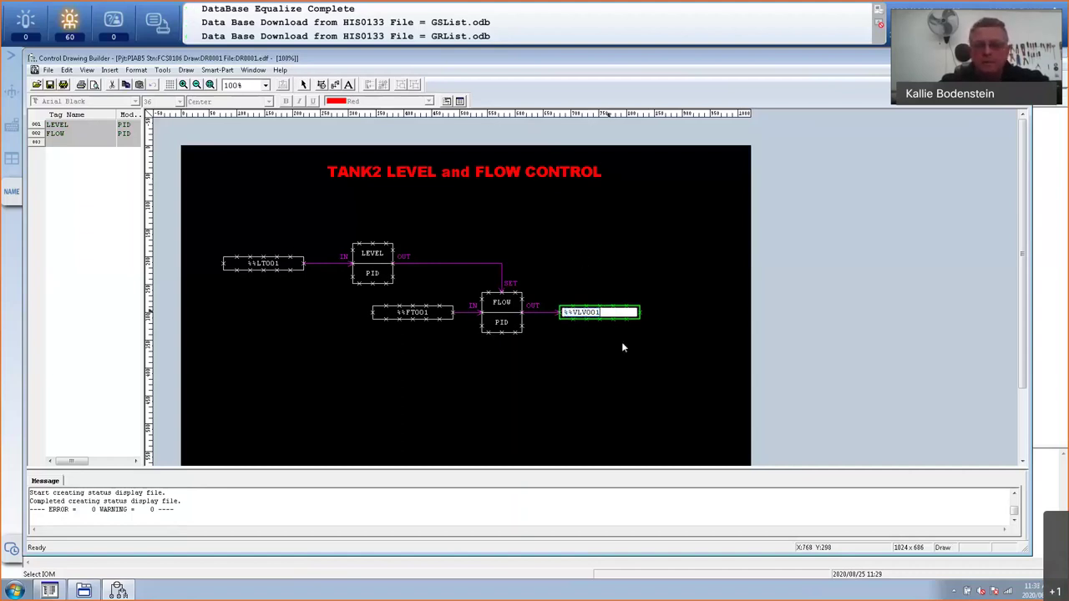
pyautogui.press('BackSpace')
pyautogui.write('2')
pyautogui.click(190, 219)
pyautogui.click(50, 84)
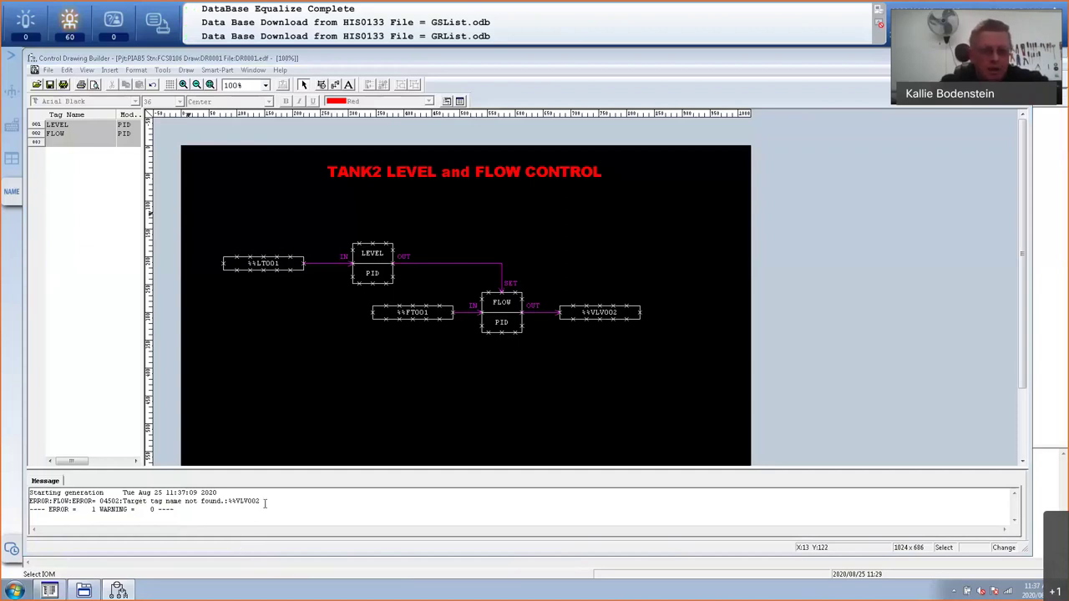
# - Rename the output PIO block back to %%VLV001 and save the drawing
pyautogui.click(618, 315)
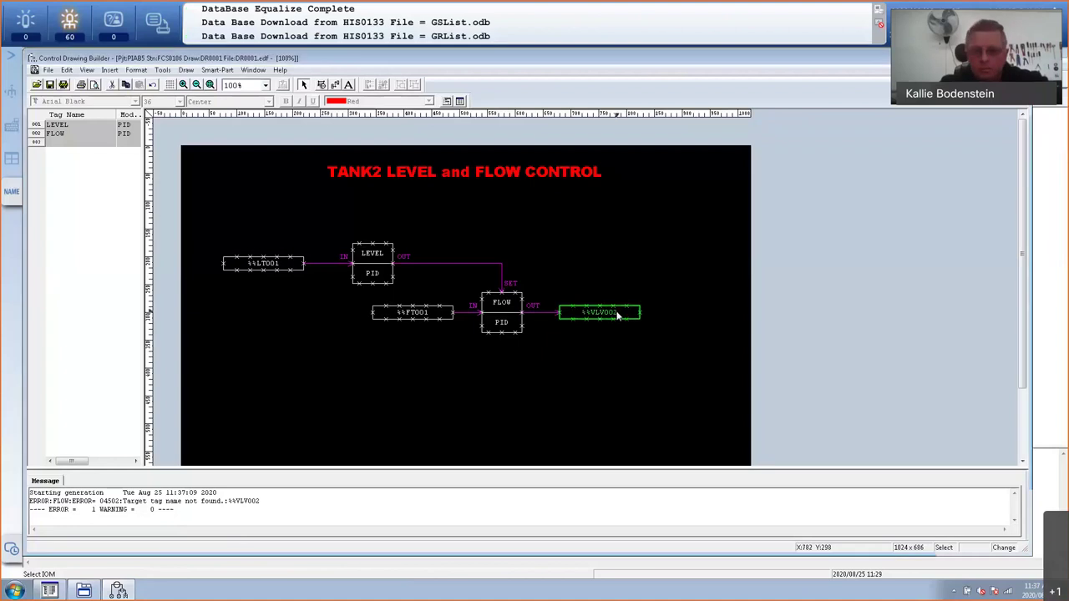
pyautogui.doubleClick(617, 315)
pyautogui.press('BackSpace')
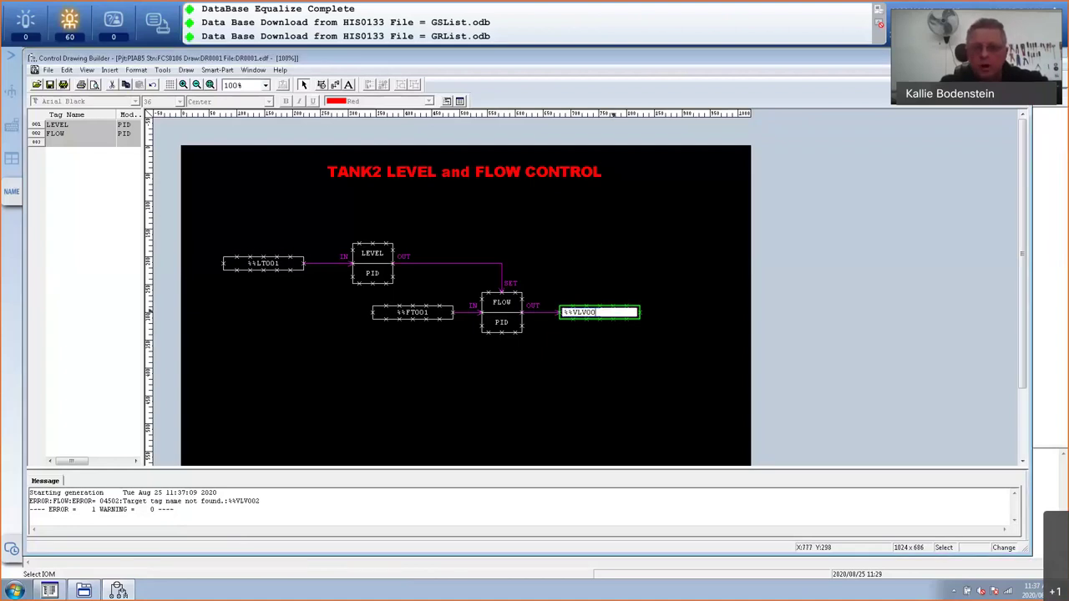
pyautogui.write('1')
pyautogui.press('Return')
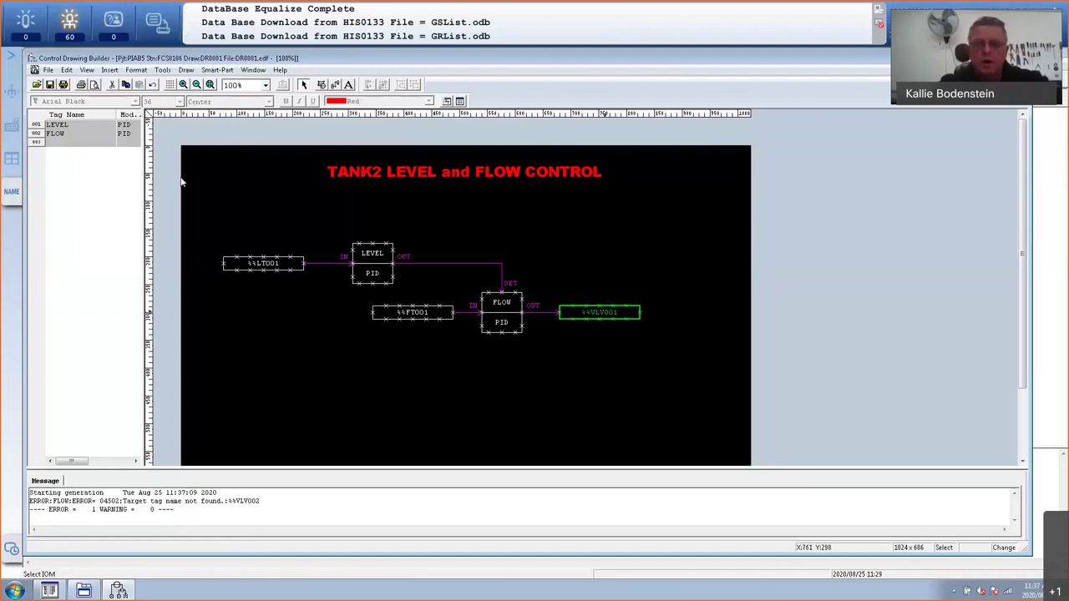
pyautogui.click(50, 85)
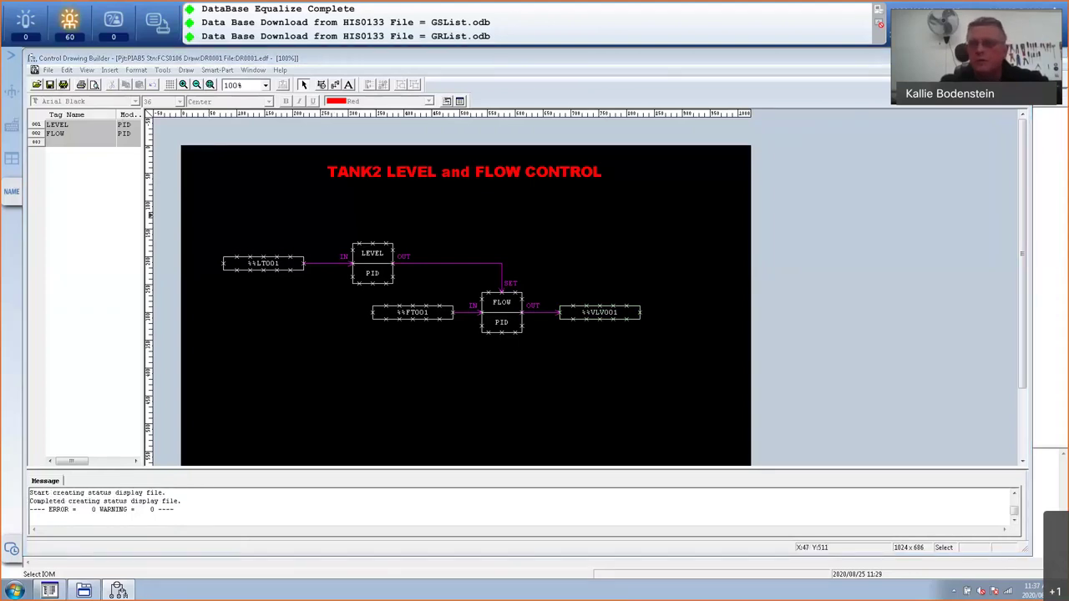
# - Close drawing DR0001 and set the drawing comment of DR0002 in FCS0106's FUNCTION_BLOCK folder to "PUMPS and VALVES"
pyautogui.hotkey('alt', 'F4')
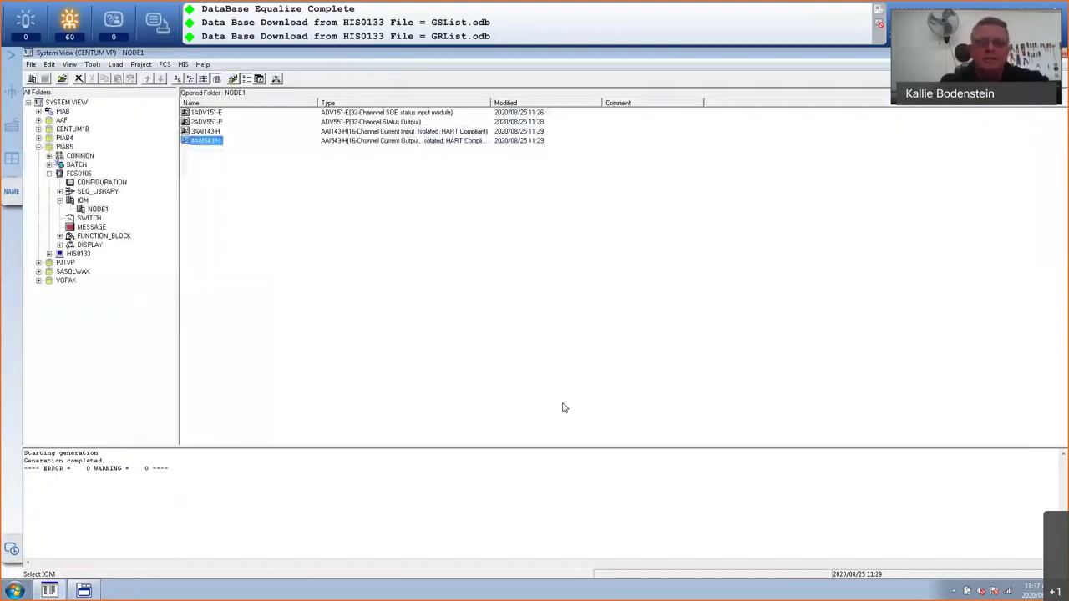
pyautogui.click(107, 239)
pyautogui.click(194, 123)
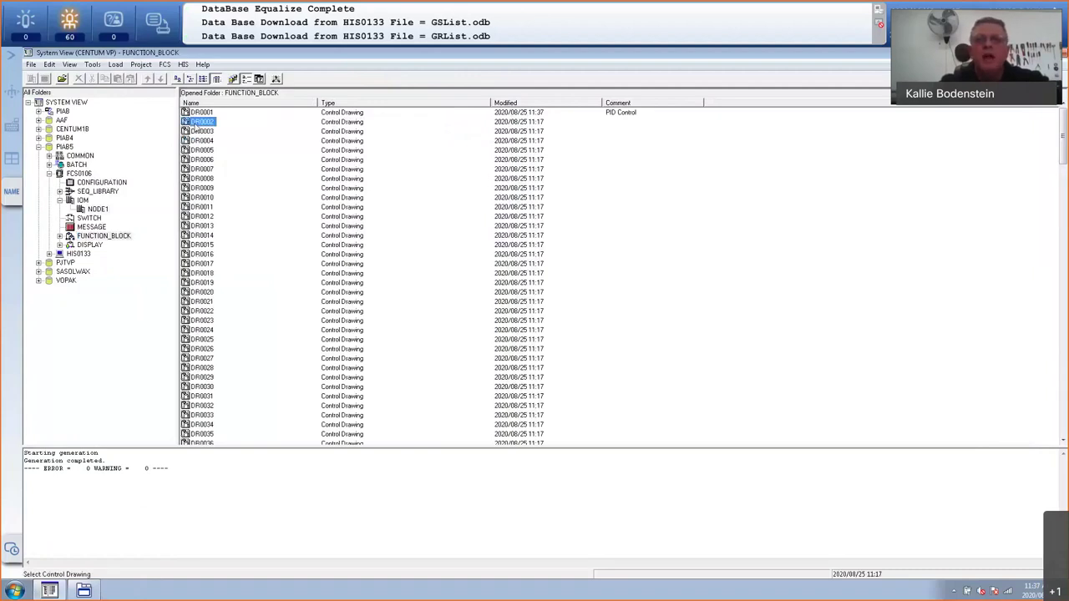
pyautogui.rightClick(209, 124)
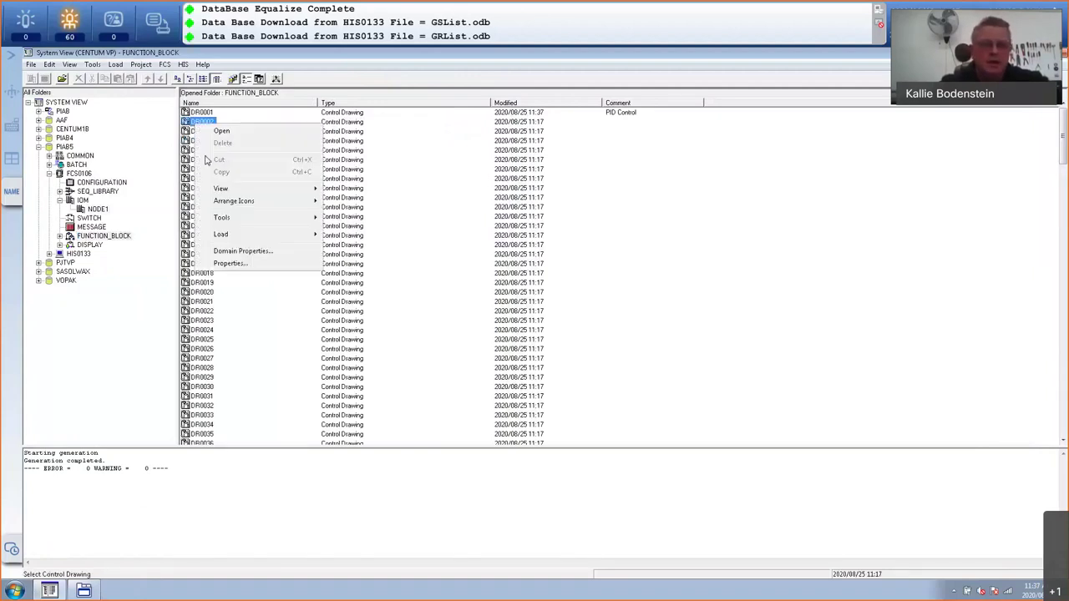
pyautogui.click(231, 263)
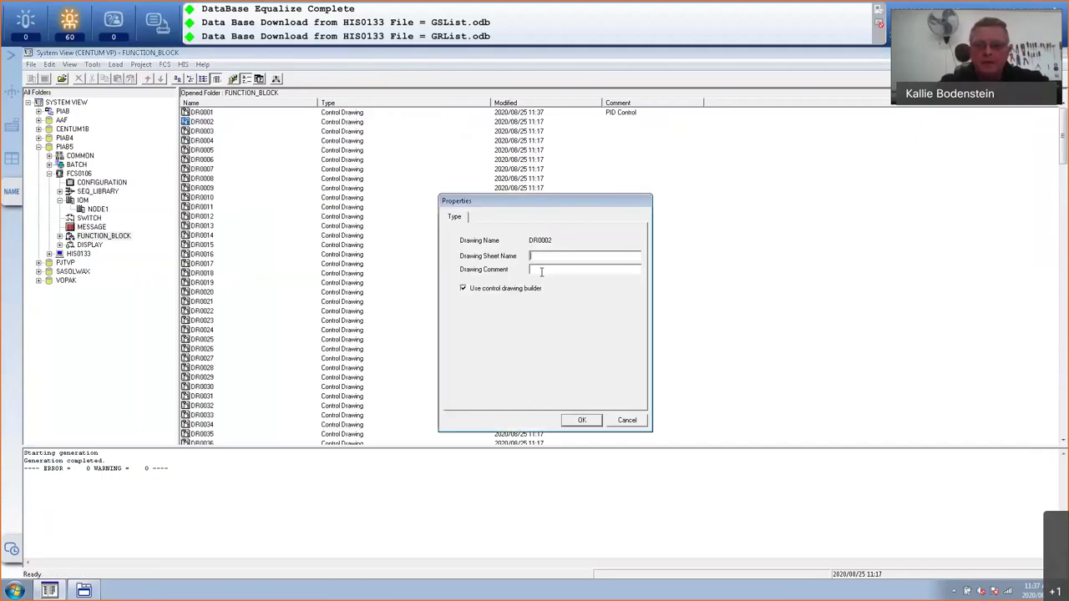
pyautogui.click(542, 273)
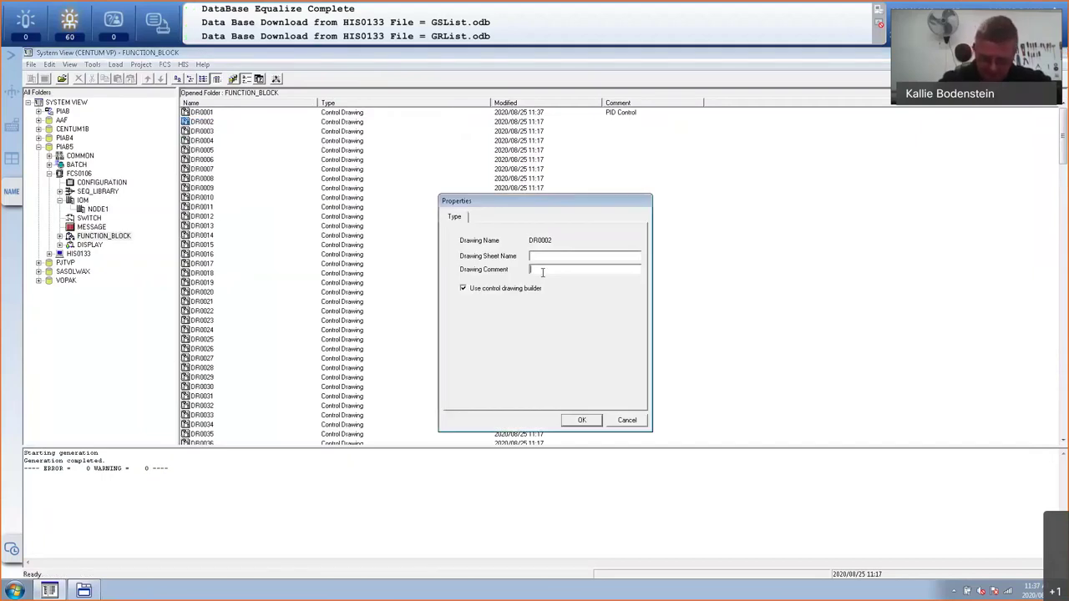
pyautogui.write('PUM')
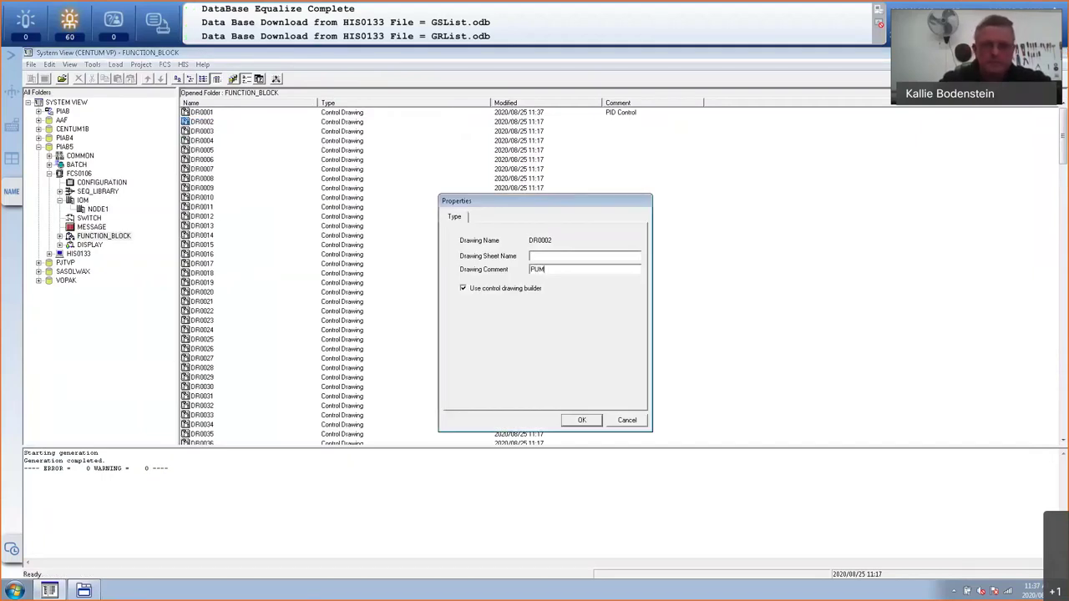
pyautogui.write('PS and V')
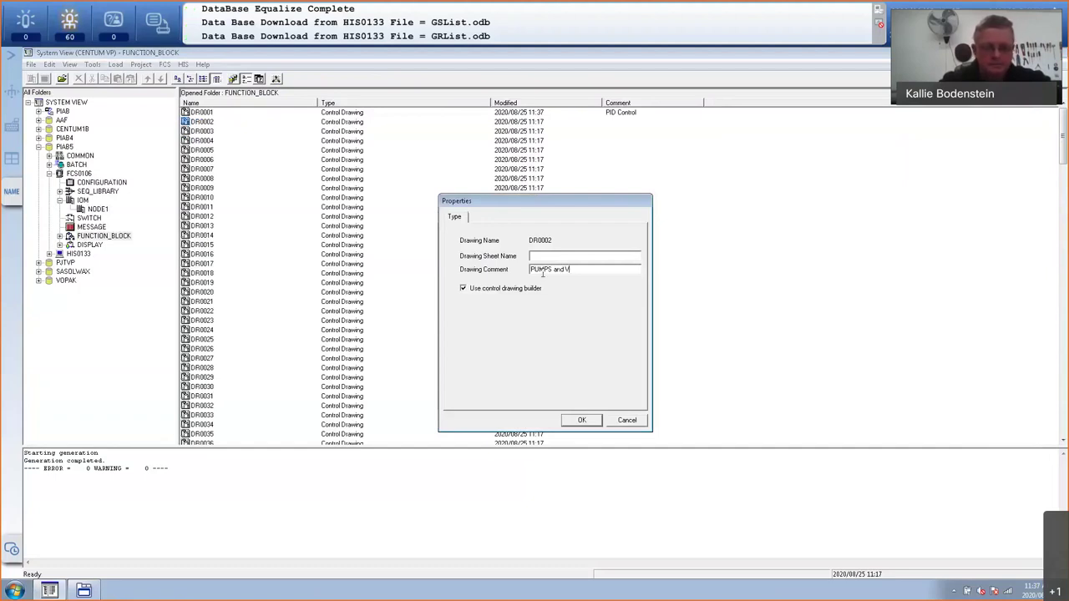
pyautogui.write('ALVES')
pyautogui.click(583, 421)
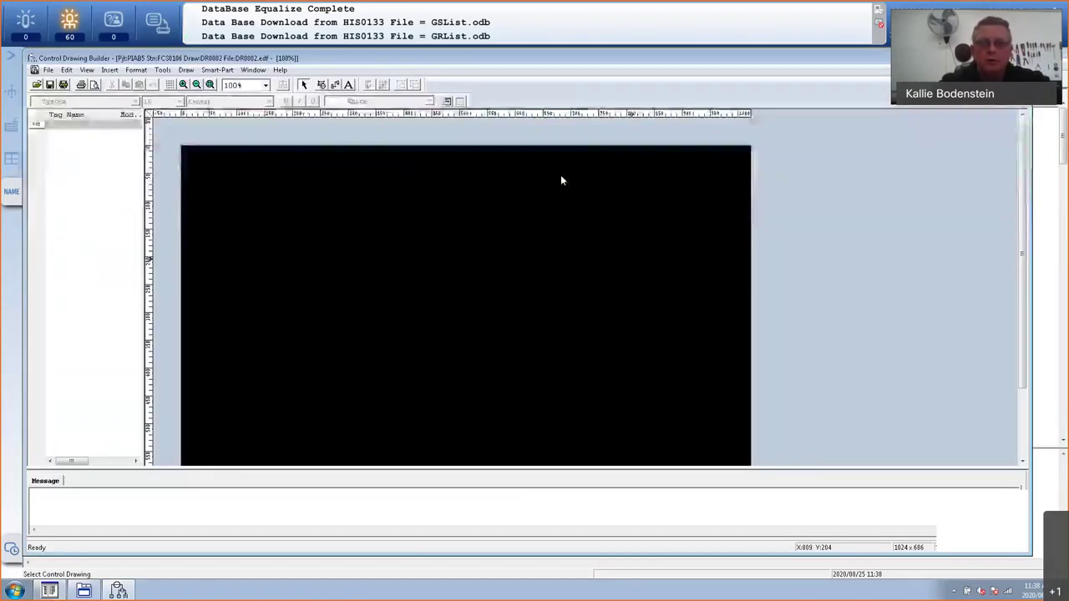
# - Copy the title "TANK2 LEVEL and FLOW CONTROL" from drawing DR0001 into DR0002 and move it to the sheet's upper centre
pyautogui.click(57, 592)
pyautogui.click(202, 112)
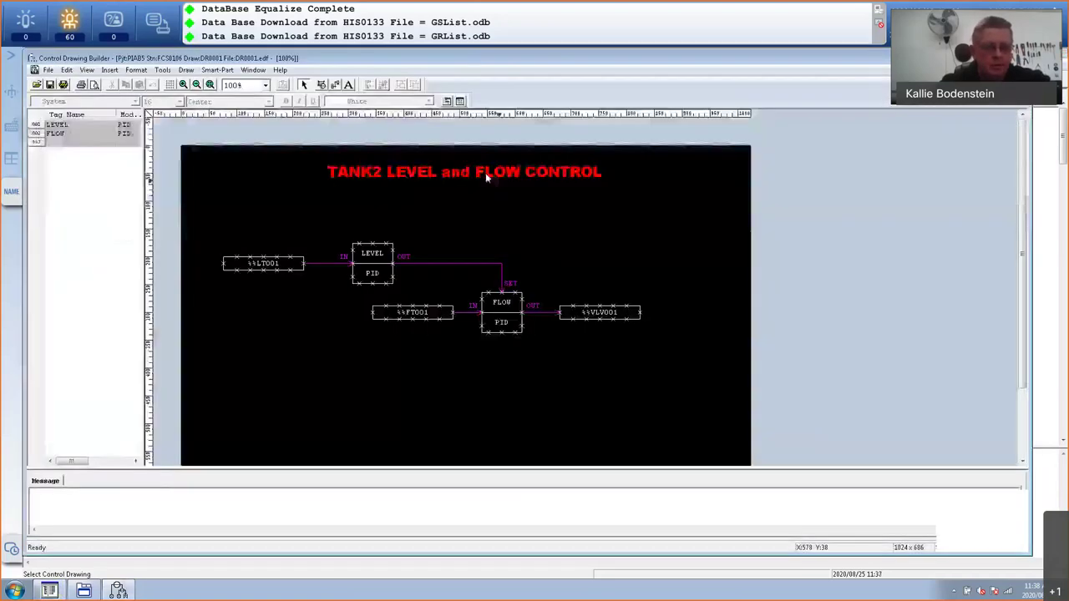
pyautogui.click(486, 171)
pyautogui.hotkey('ctrl', 'F4')
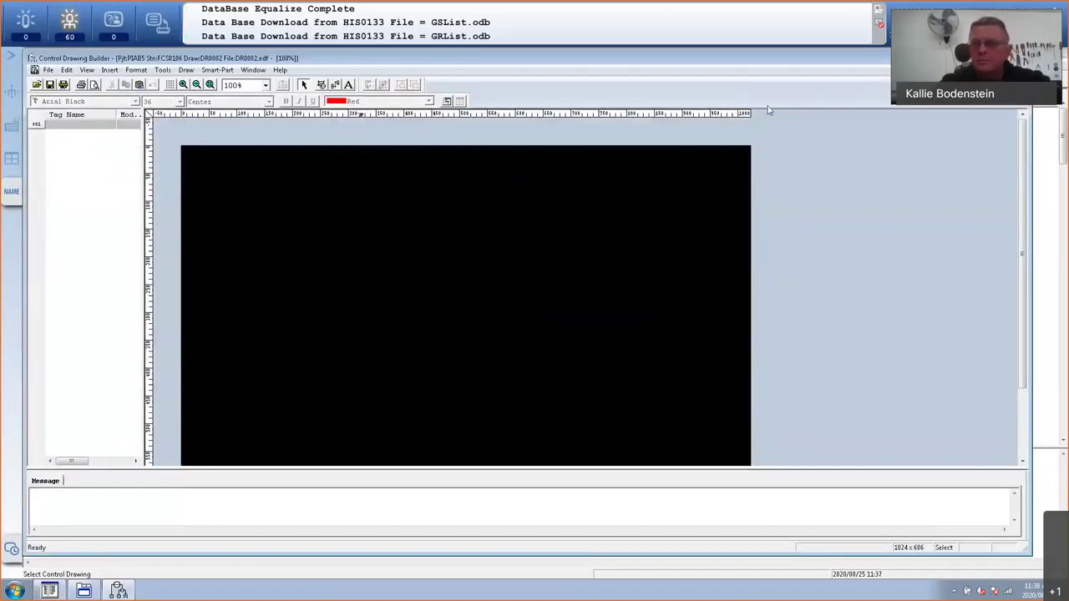
pyautogui.hotkey('ctrl', 'v')
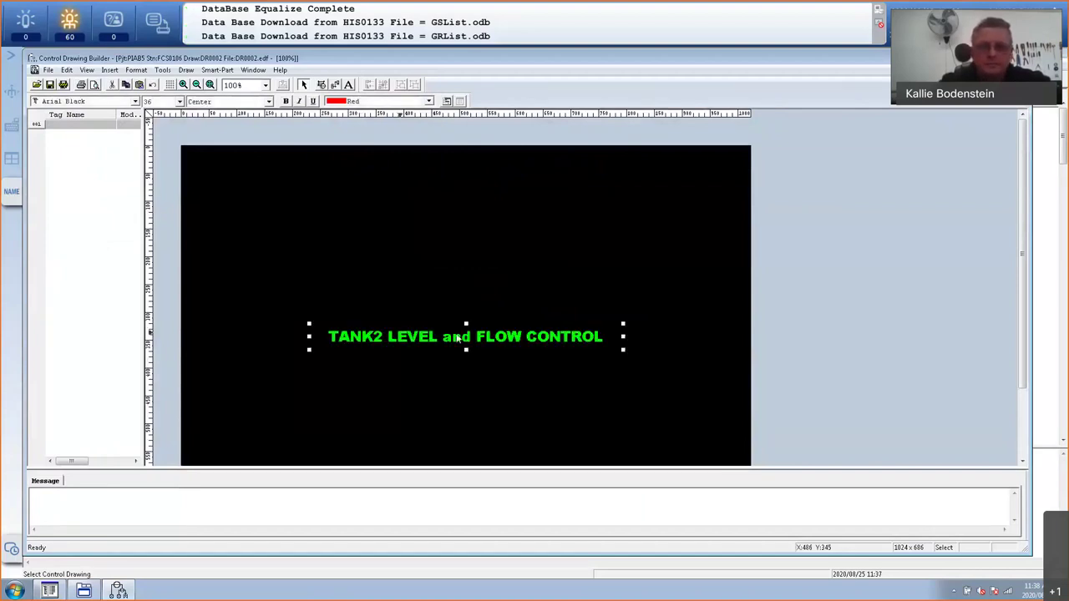
pyautogui.moveTo(457, 336); pyautogui.dragTo(450, 186)
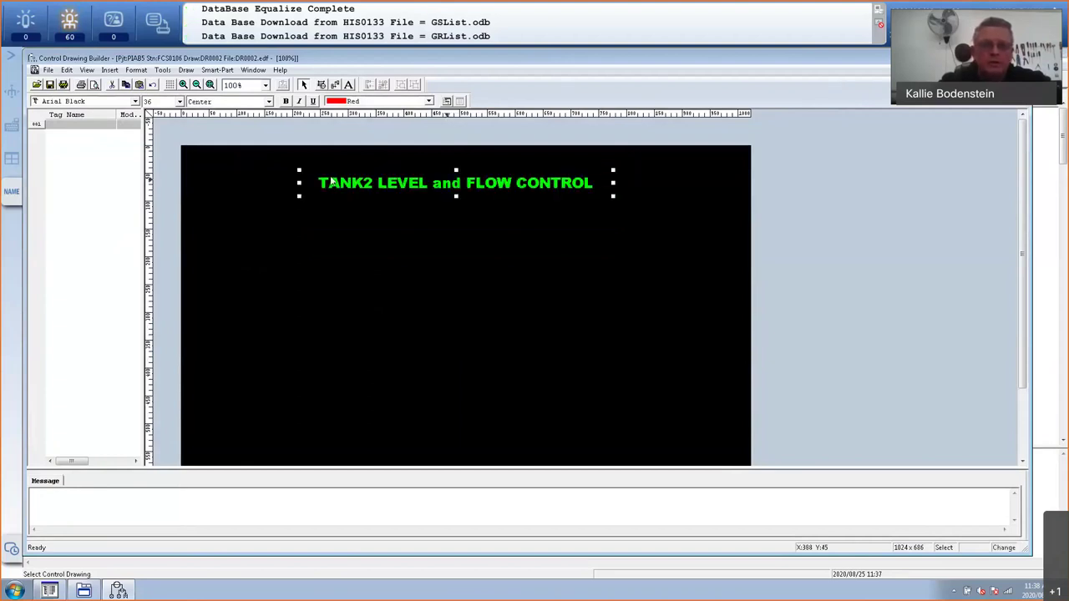
# - Change the pasted title text to "PUMPS and SOL VALVES"
pyautogui.click(349, 86)
pyautogui.click(304, 86)
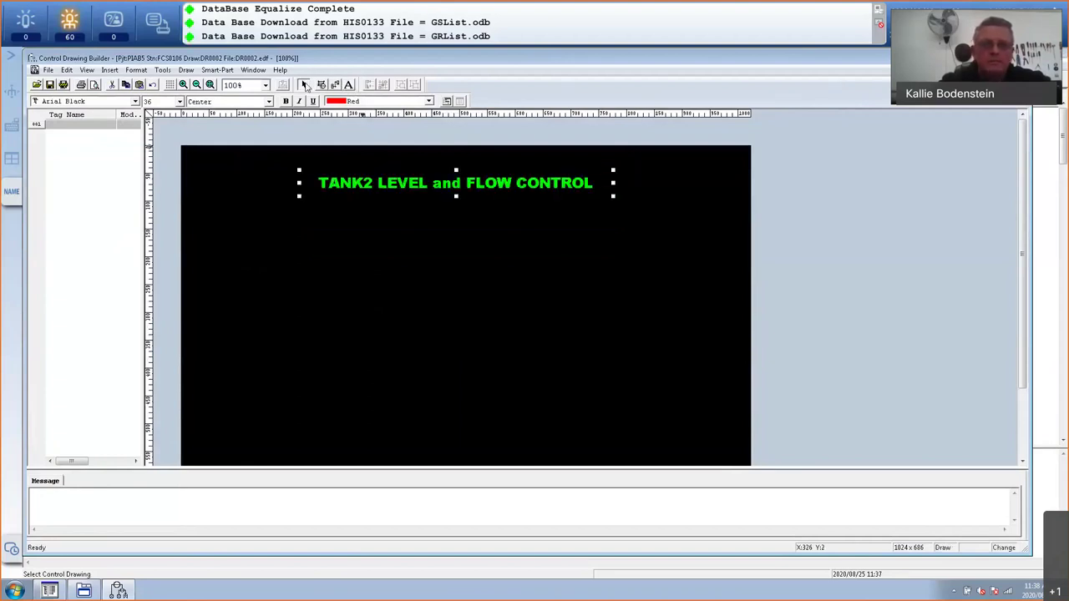
pyautogui.doubleClick(381, 181)
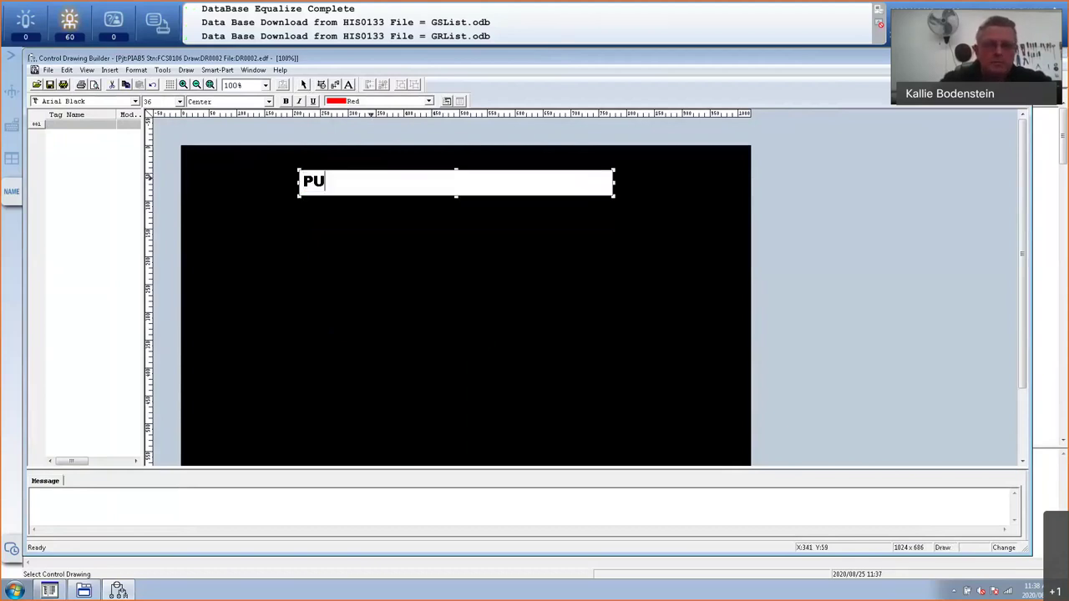
pyautogui.write('MPS and')
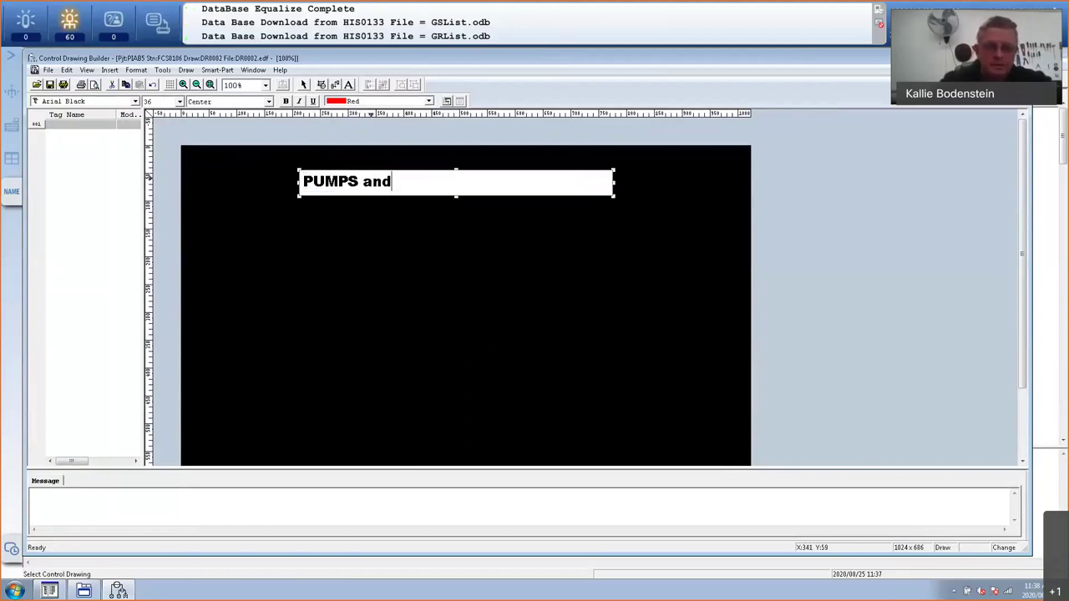
pyautogui.write(' SOL')
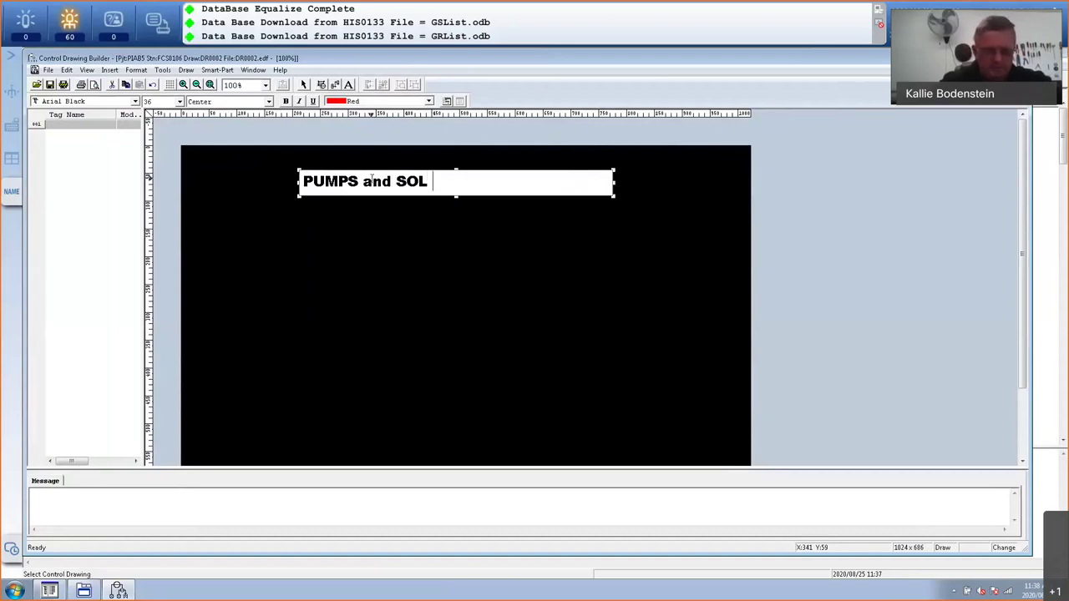
pyautogui.write(' VALVES')
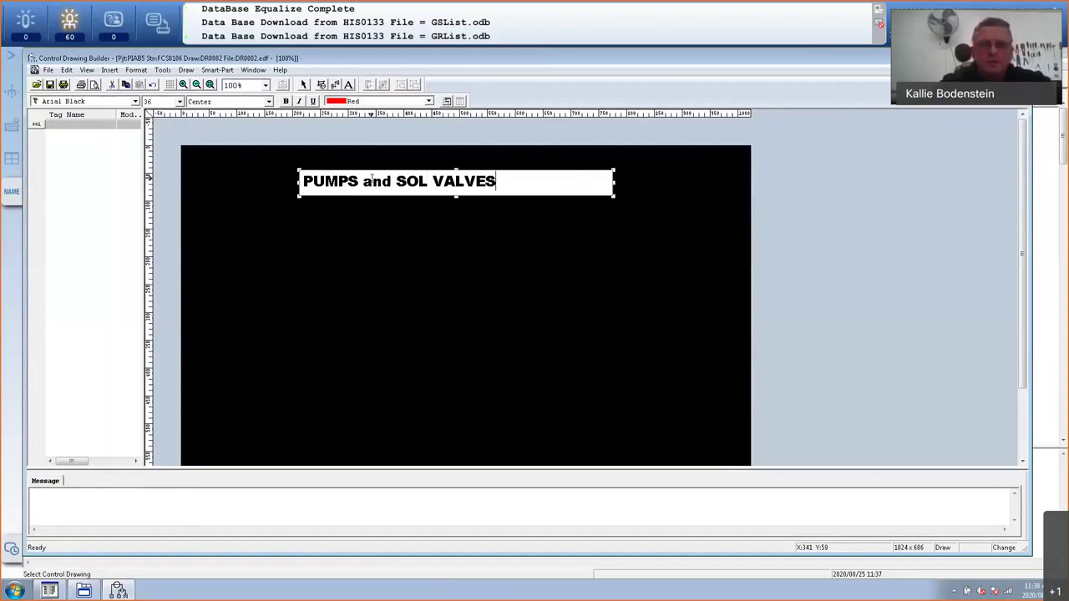
pyautogui.press('Escape')
pyautogui.click(511, 242)
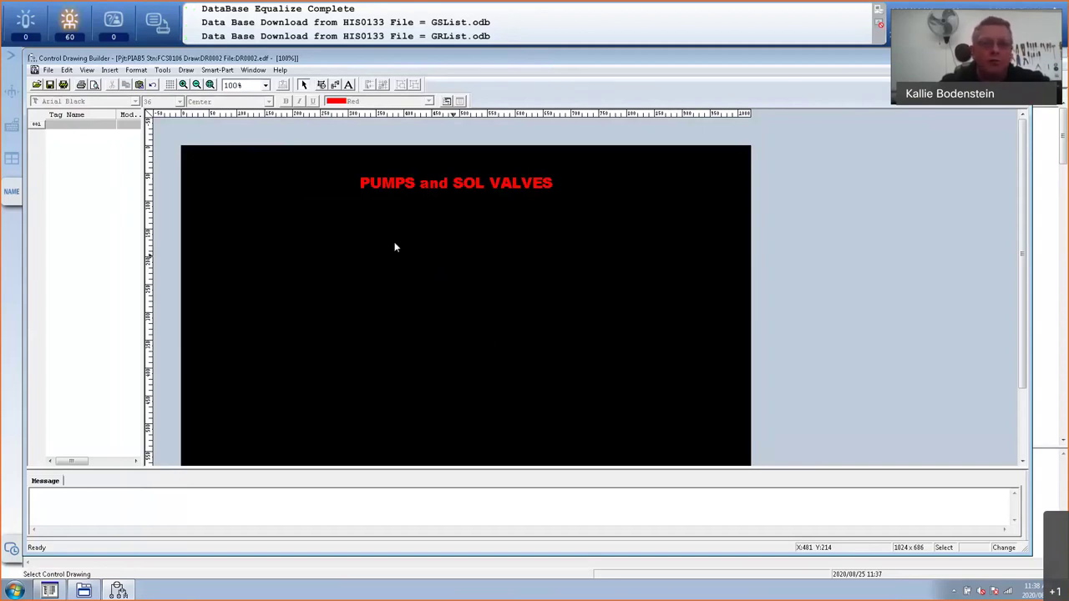
# - Place an SIO-11 switch instrument function block below the title and tag it PUMP1
pyautogui.click(457, 240)
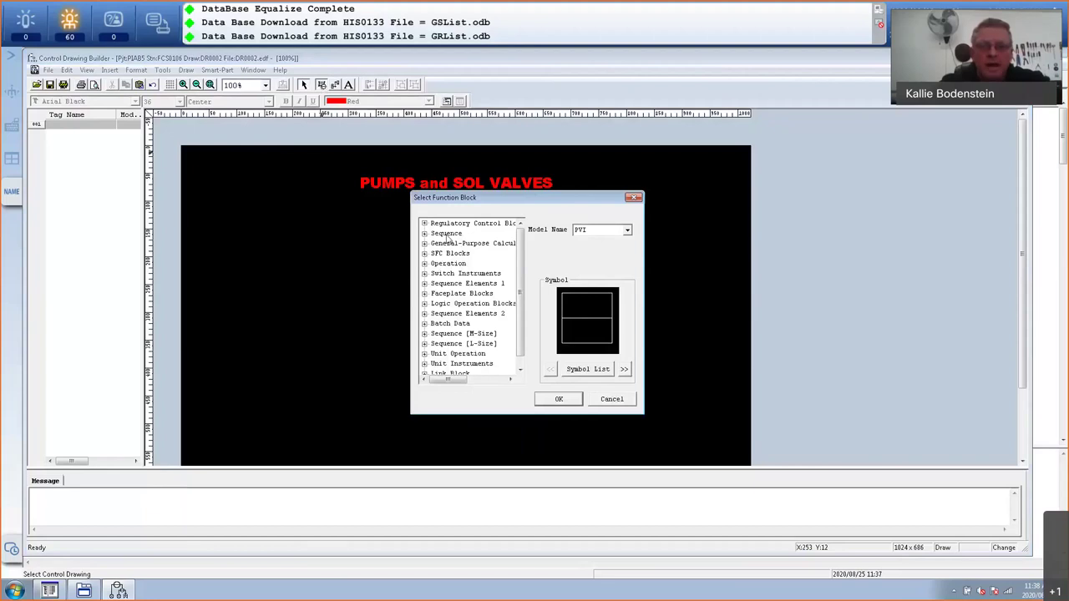
pyautogui.click(423, 274)
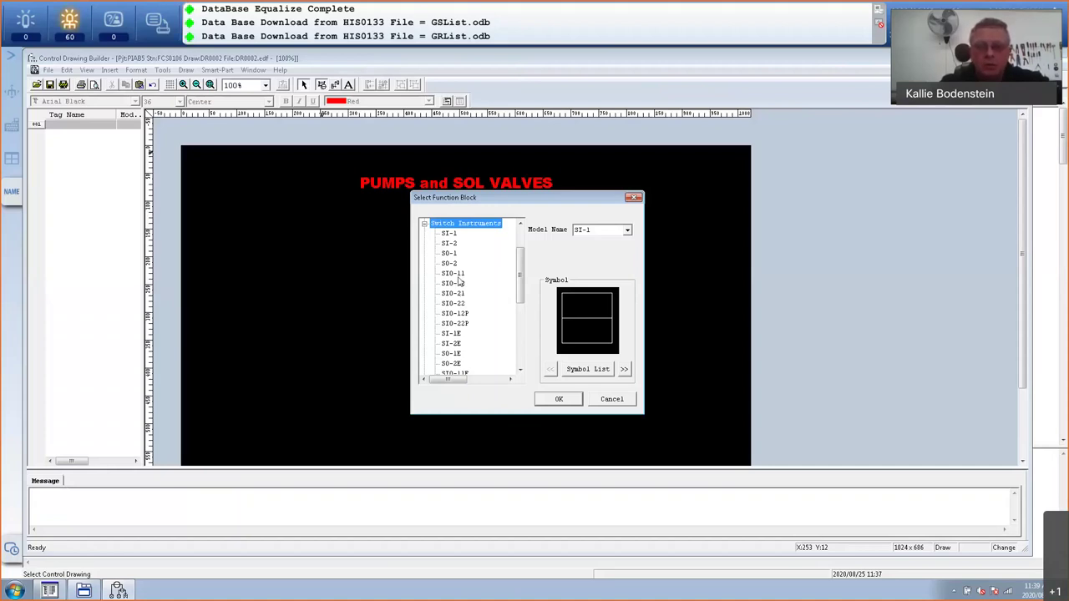
pyautogui.click(452, 274)
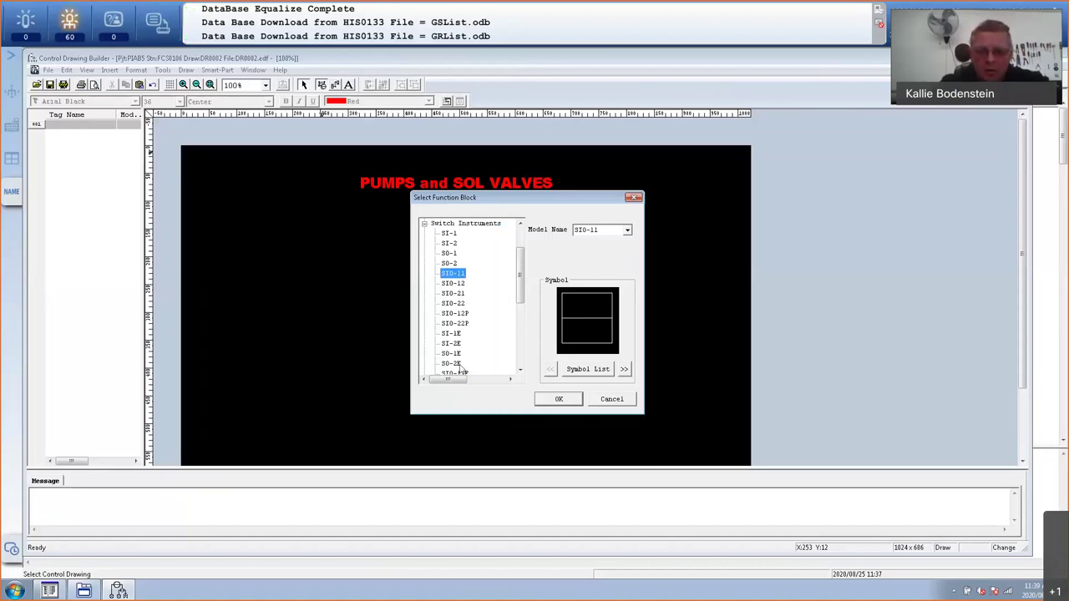
pyautogui.doubleClick(520, 374)
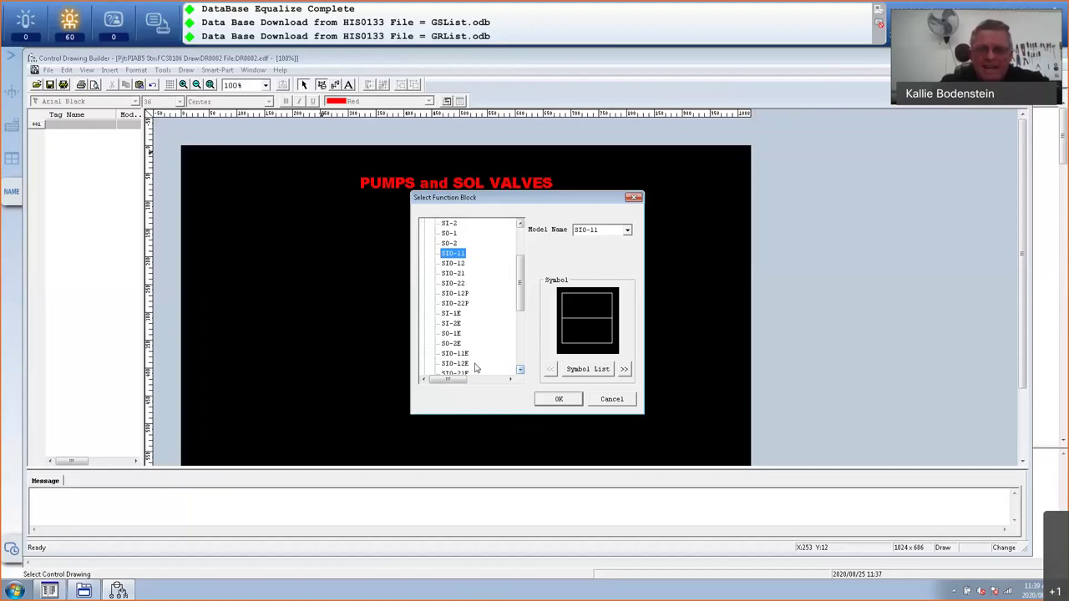
pyautogui.click(520, 370)
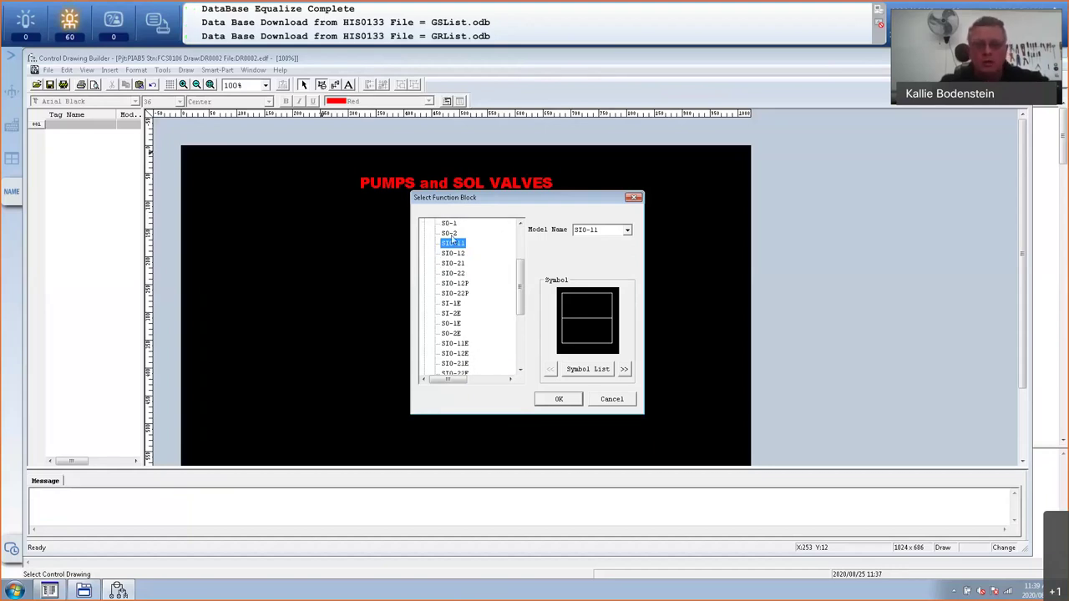
pyautogui.click(563, 402)
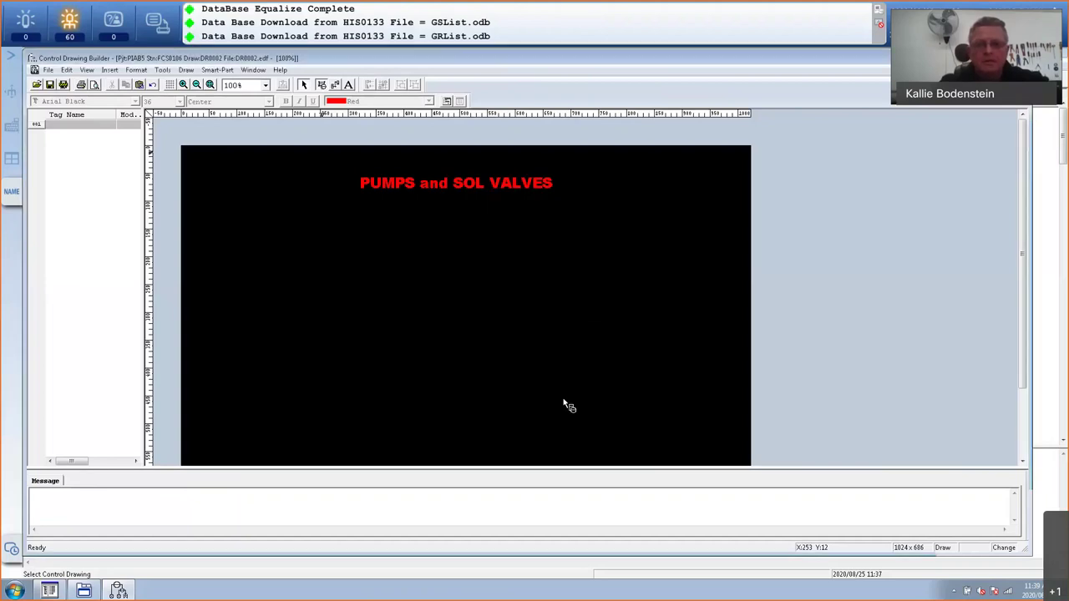
pyautogui.click(428, 240)
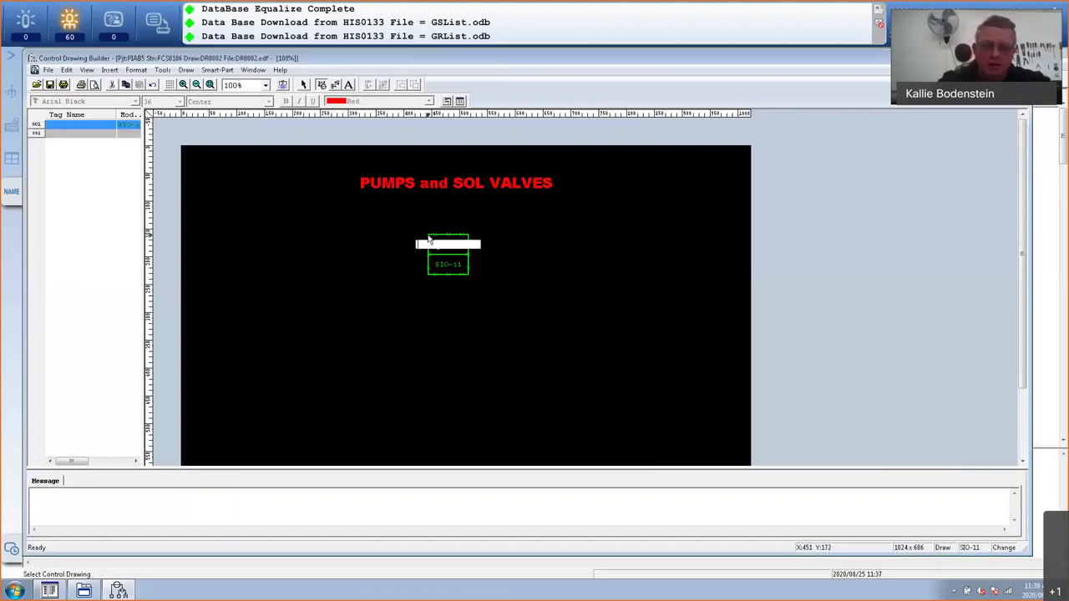
pyautogui.write('PU')
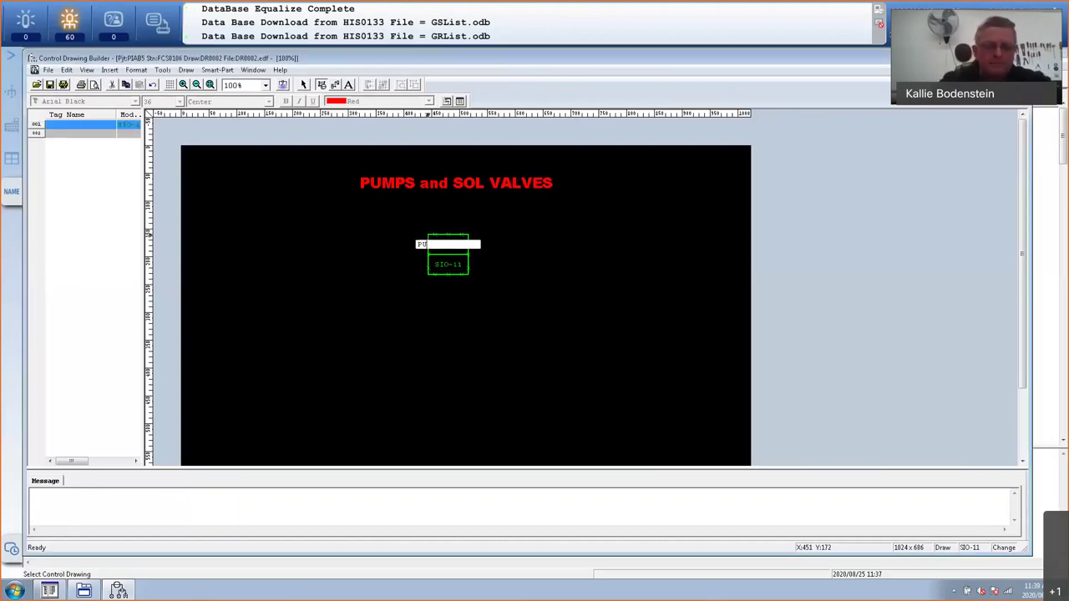
pyautogui.write('MP')
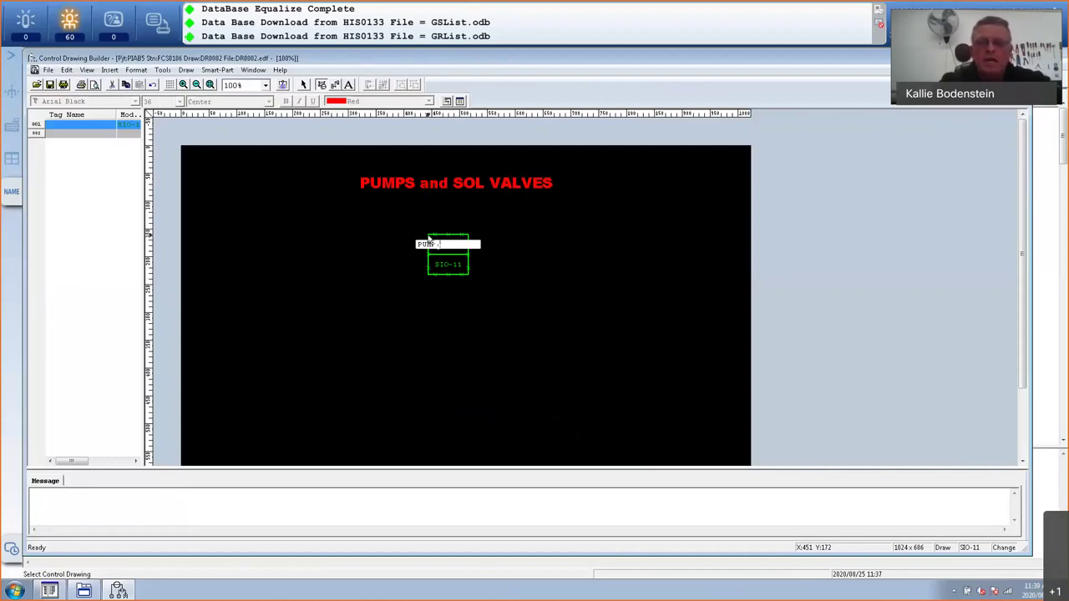
pyautogui.press('Return')
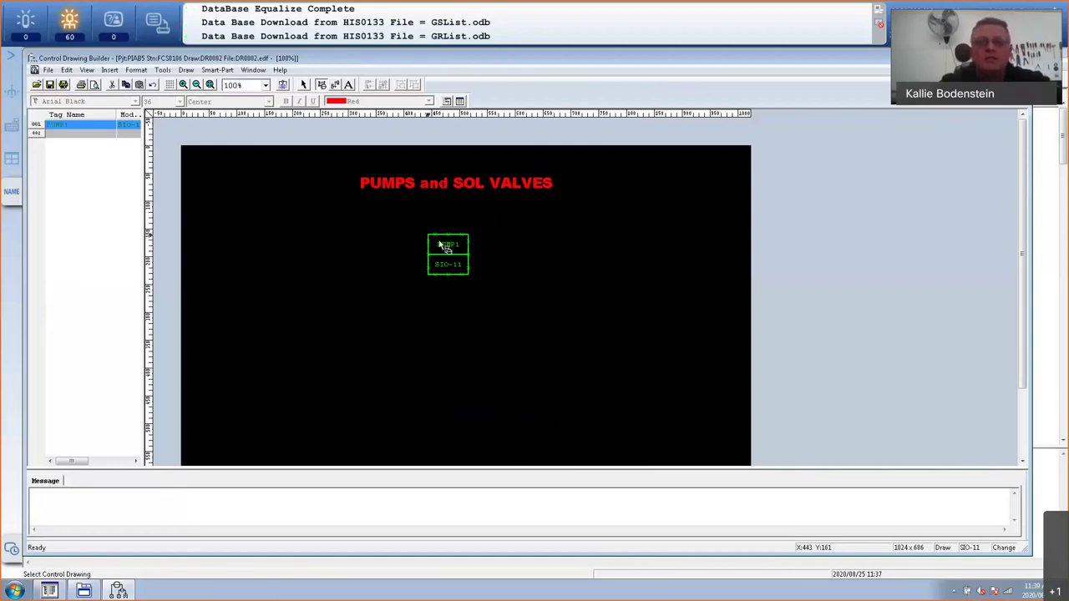
# - Place a link block to the left of the PUMP1 block and name it PUMP1_FB
pyautogui.click(322, 86)
pyautogui.click(450, 373)
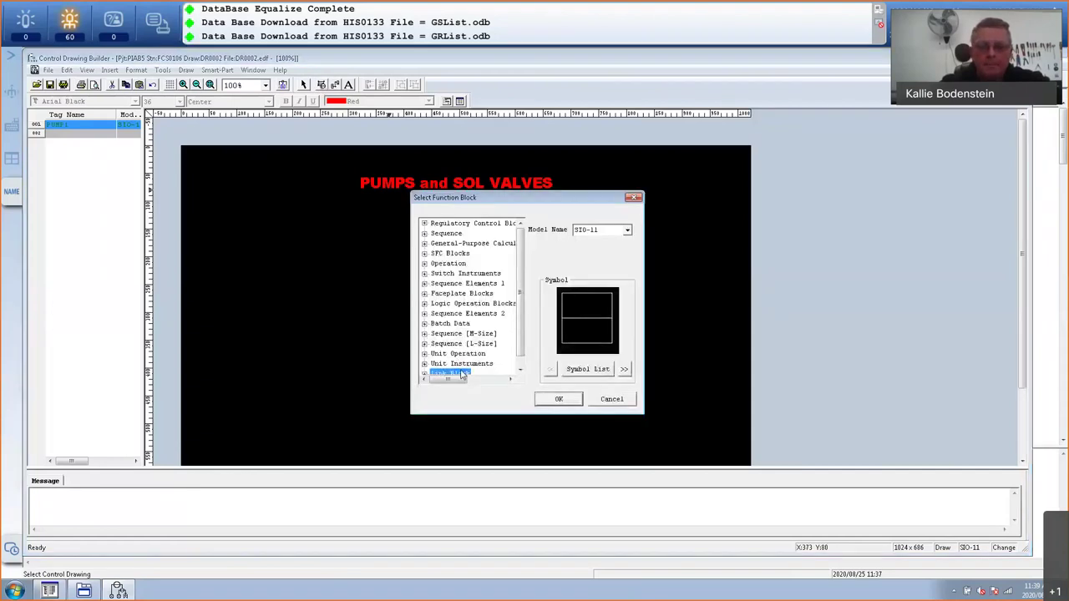
pyautogui.click(556, 399)
pyautogui.click(307, 250)
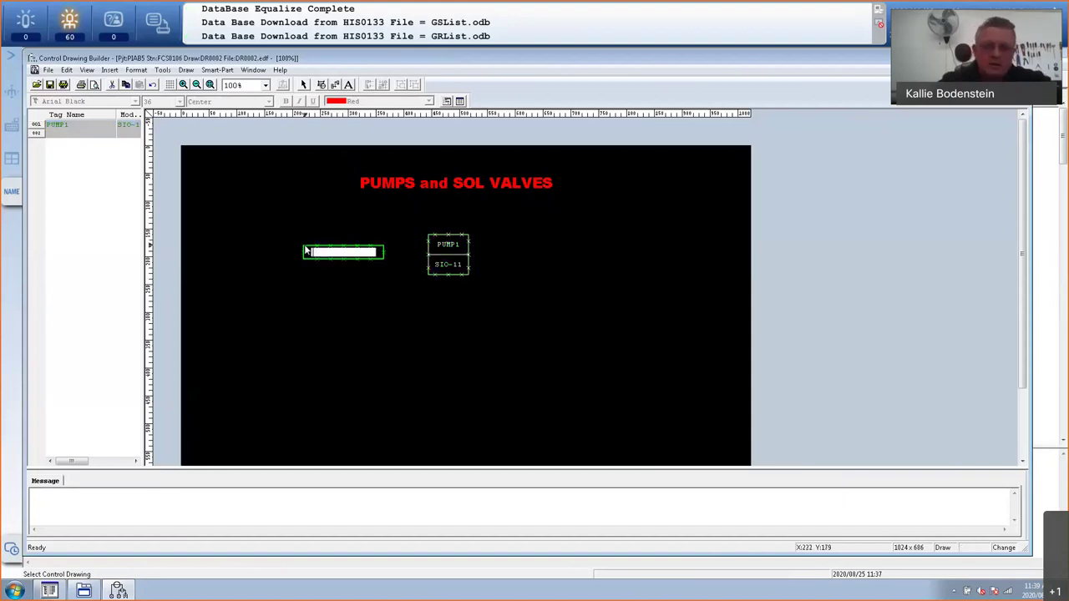
pyautogui.write('PUMP1')
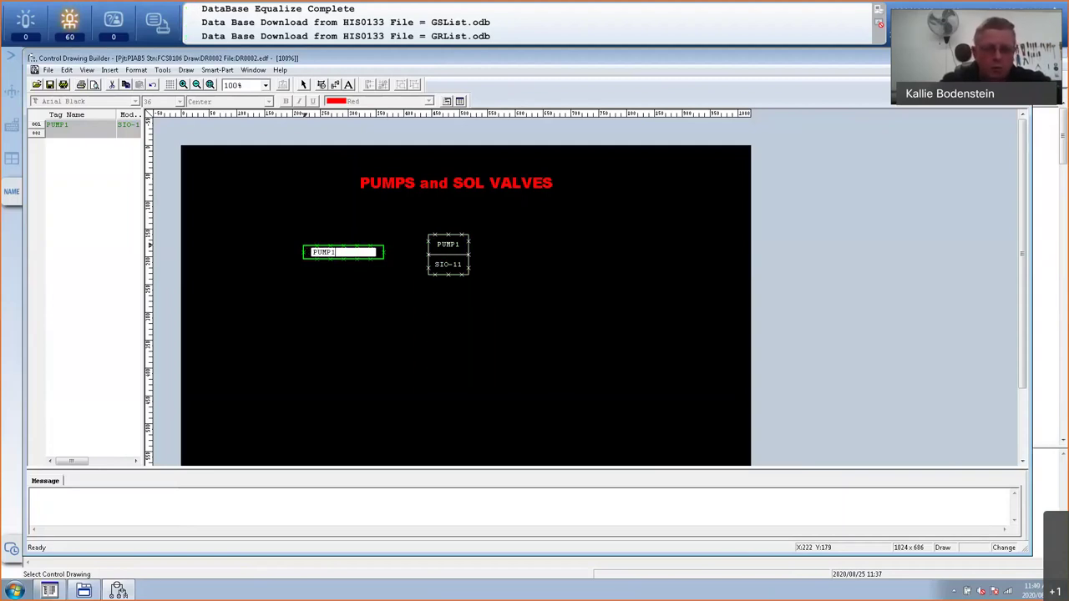
pyautogui.write(' FB')
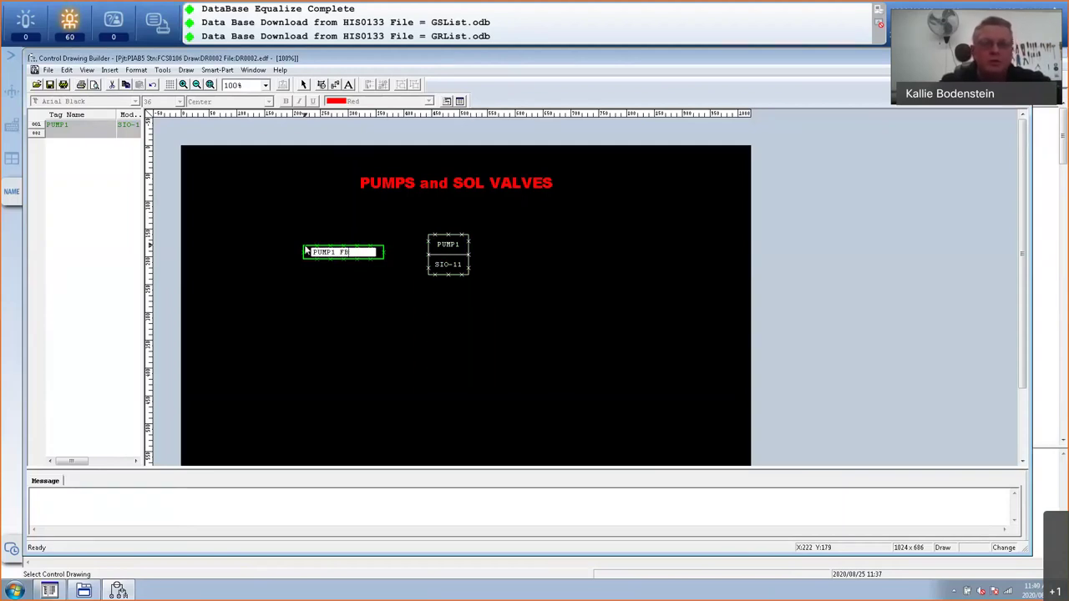
pyautogui.click(350, 261)
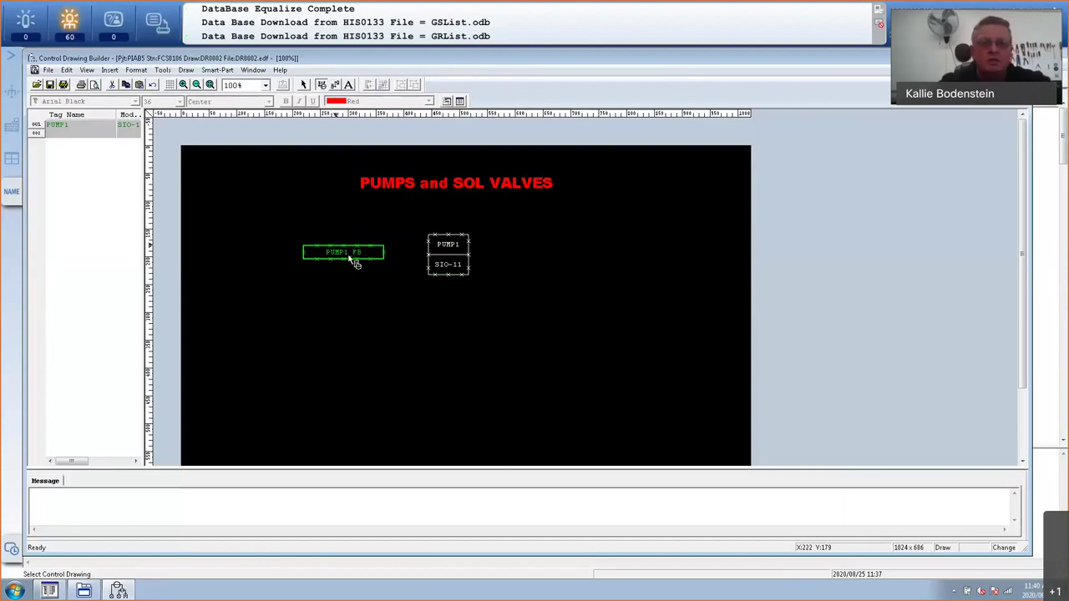
# - Place a second link block to the right of the PUMP1 block and name it PUMP1_CTL
pyautogui.click(506, 254)
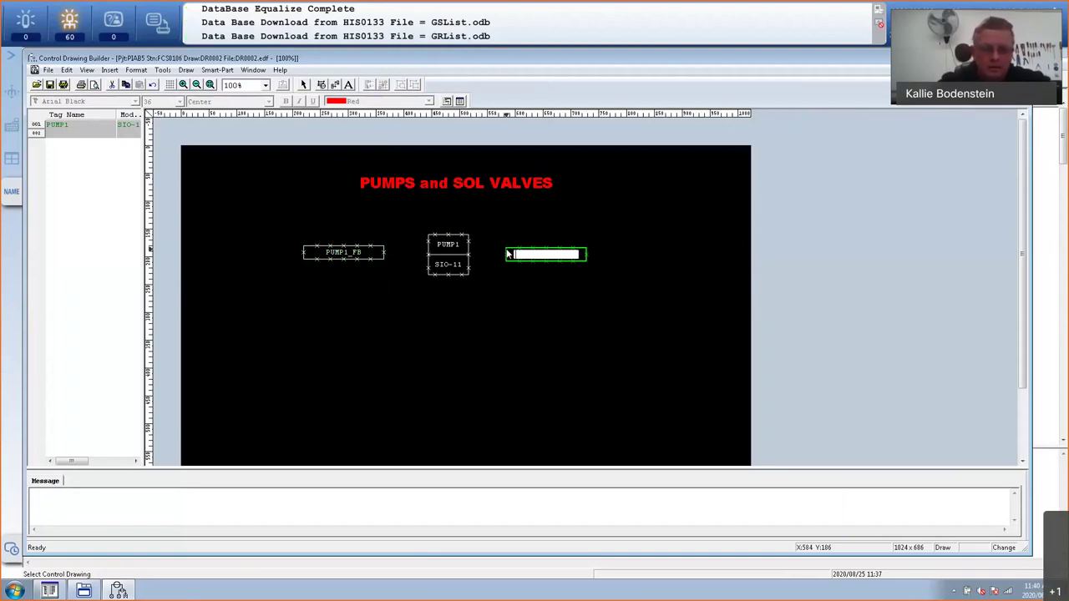
pyautogui.write('PUMP1')
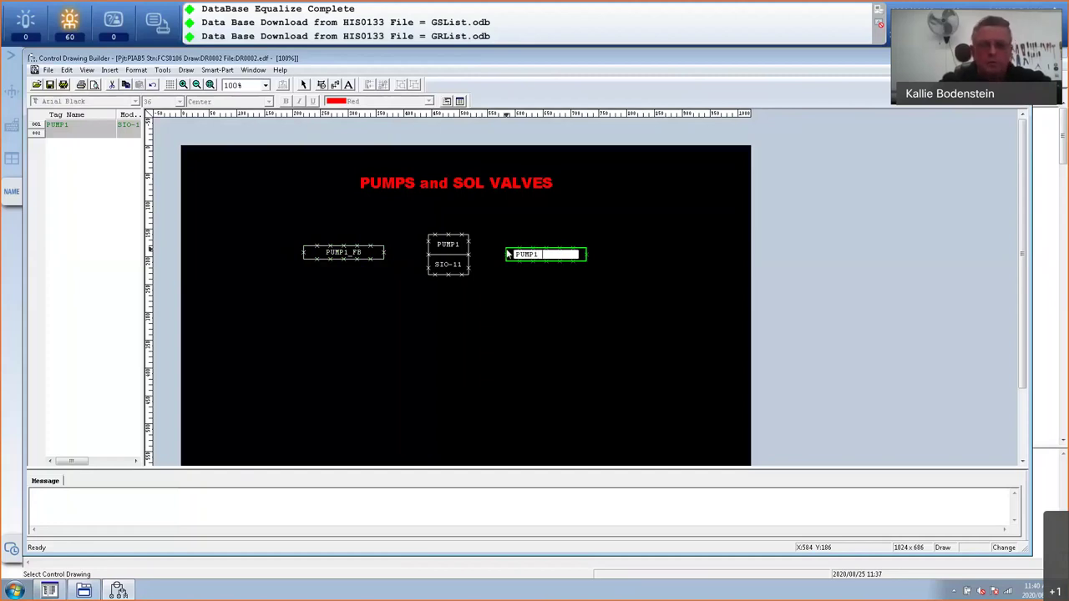
pyautogui.write(' CTL')
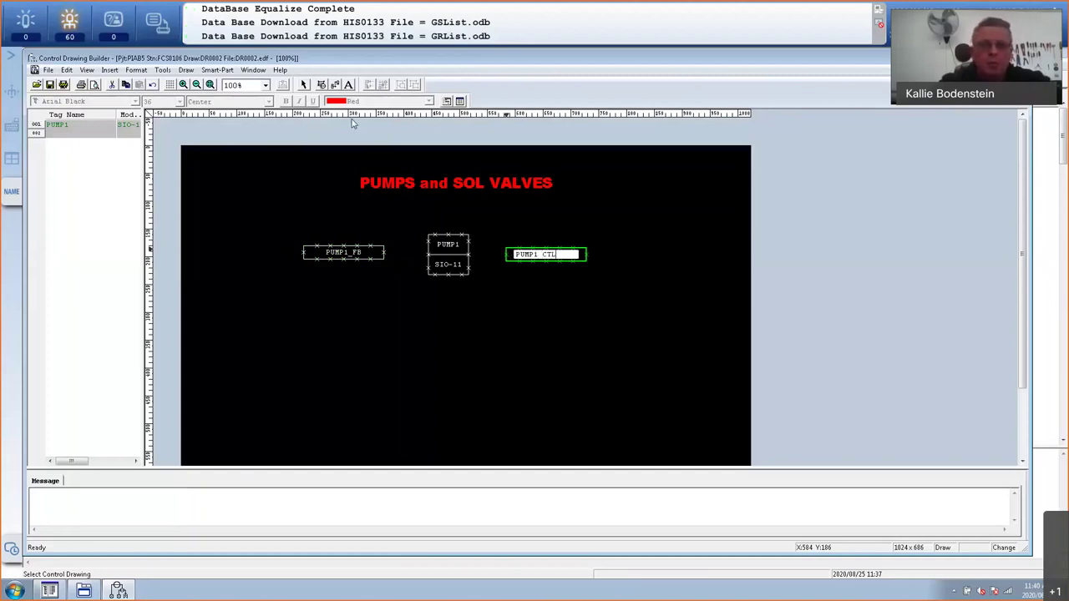
# - Wire PUMP1_FB to the IN terminal of PUMP1, and the OUT terminal of PUMP1 to PUMP1_CTL
pyautogui.click(335, 86)
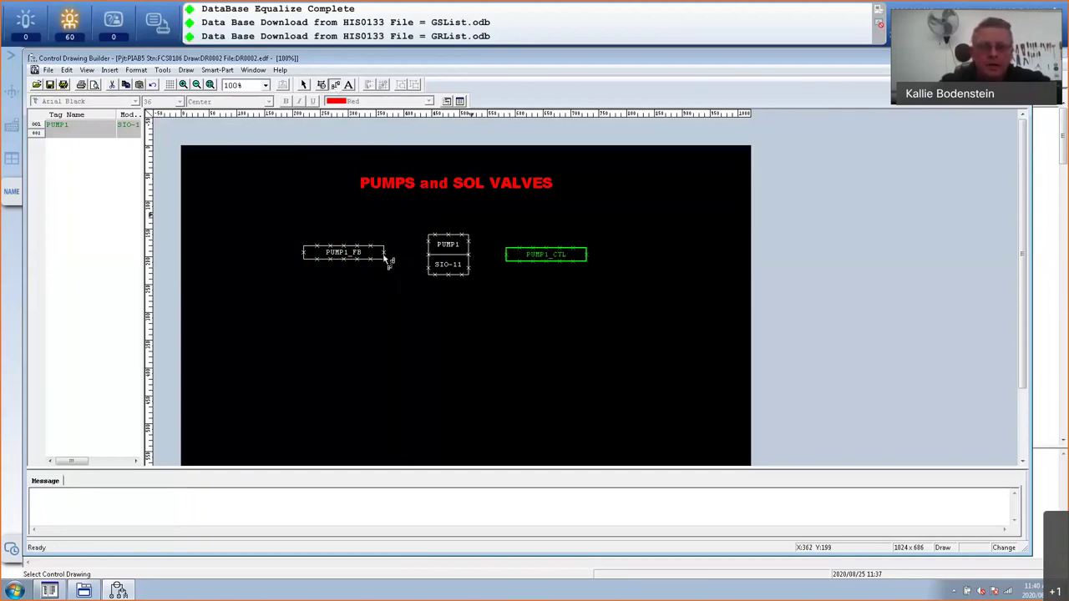
pyautogui.click(385, 255)
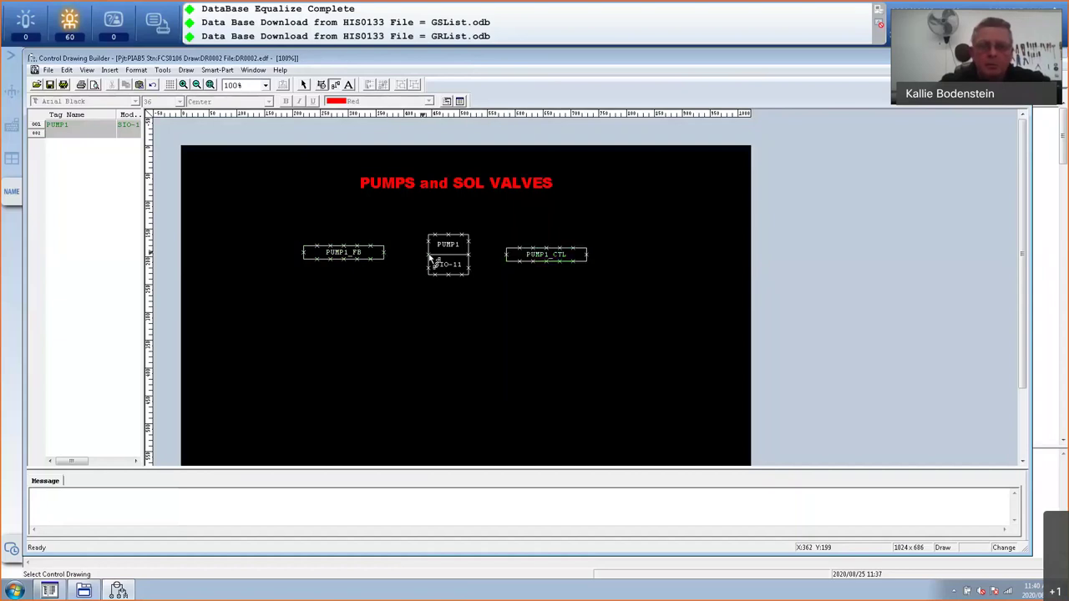
pyautogui.click(433, 253)
pyautogui.click(507, 256)
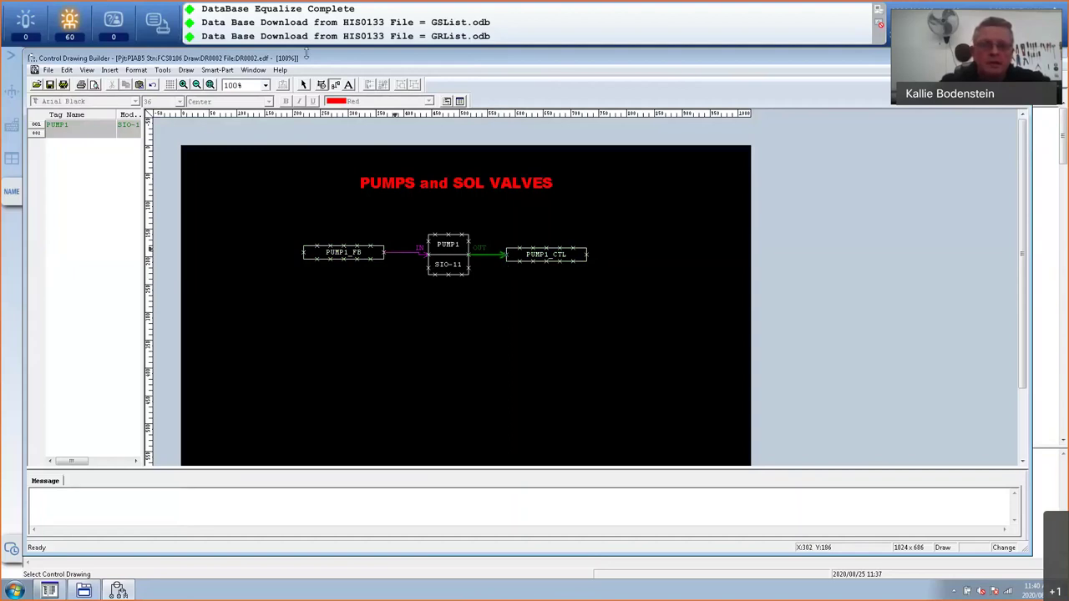
# - Move the PUMP1_FB link block slightly down so its wire to PUMP1 runs straight
pyautogui.click(305, 86)
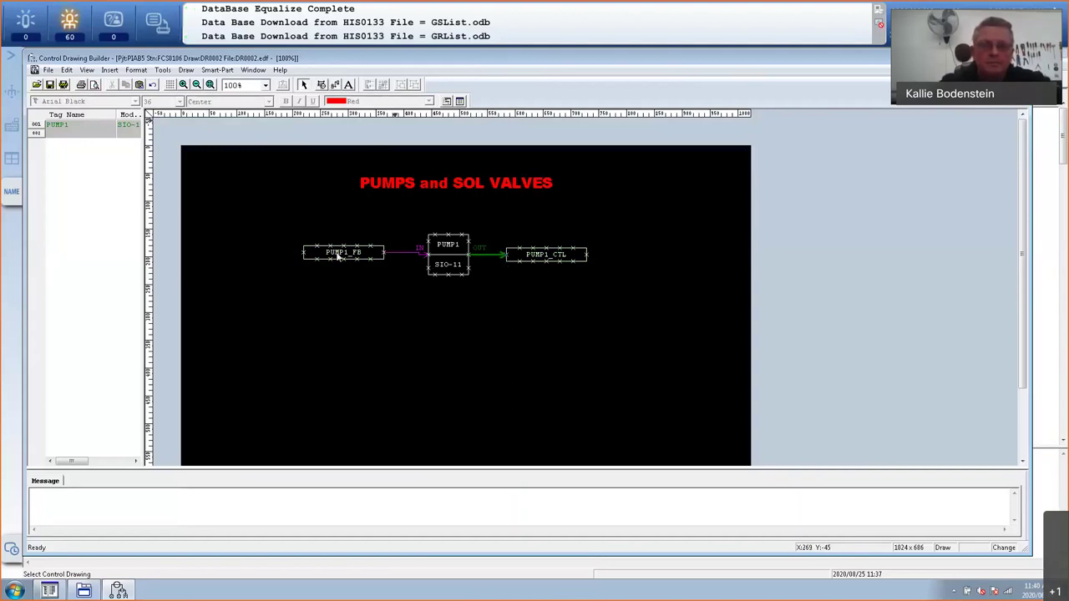
pyautogui.click(338, 259)
pyautogui.click(707, 281)
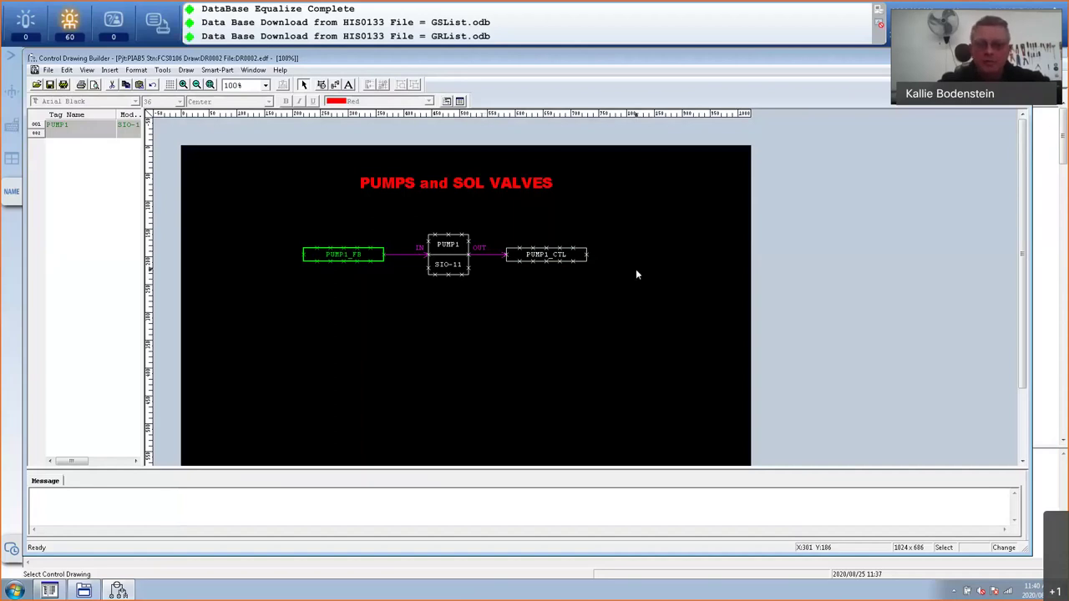
# - Duplicate the wired PUMP1 loop with both its link blocks and align the copy directly below the original
pyautogui.click(445, 252)
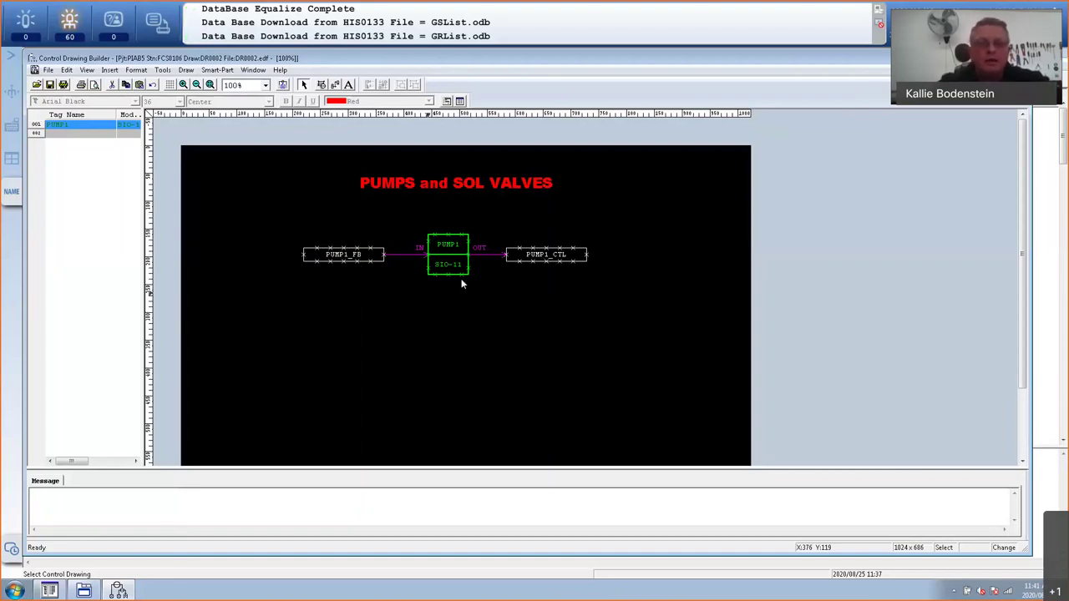
pyautogui.moveTo(292, 201); pyautogui.dragTo(601, 284)
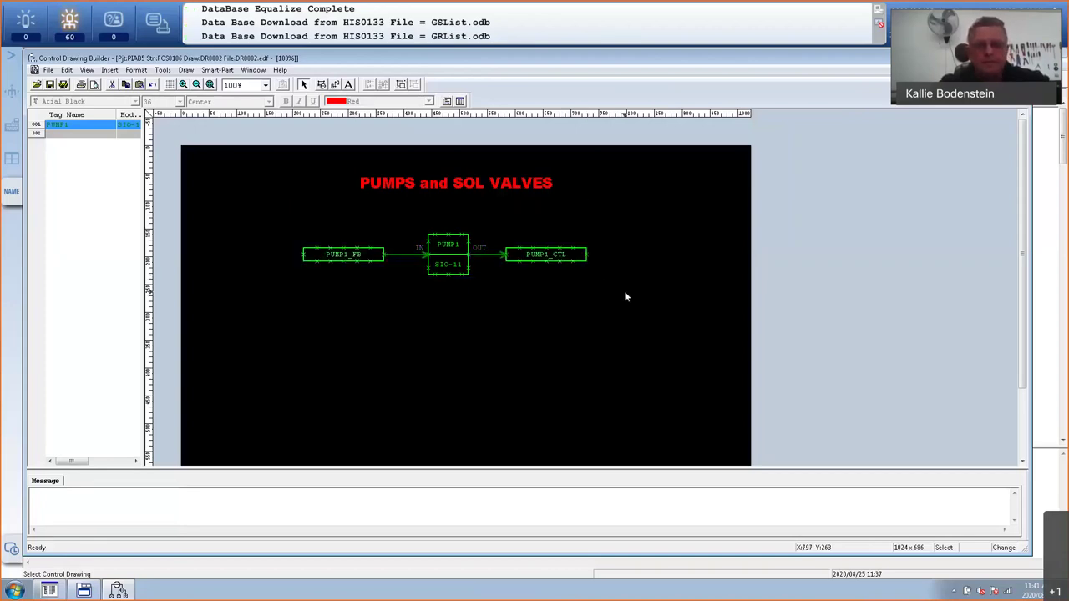
pyautogui.hotkey('ctrl', 'v')
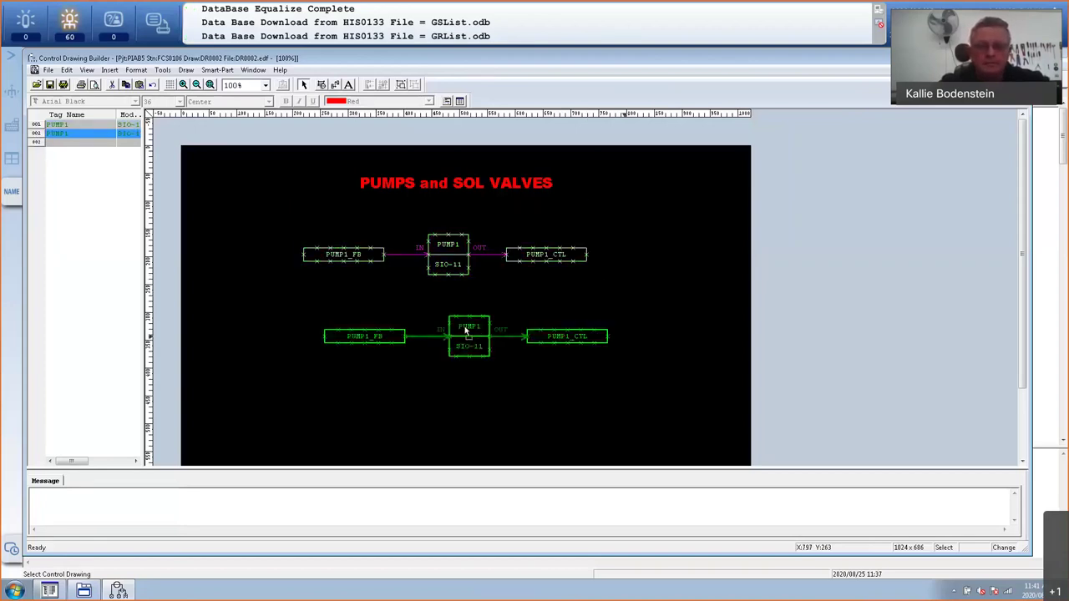
pyautogui.moveTo(466, 331); pyautogui.dragTo(459, 312)
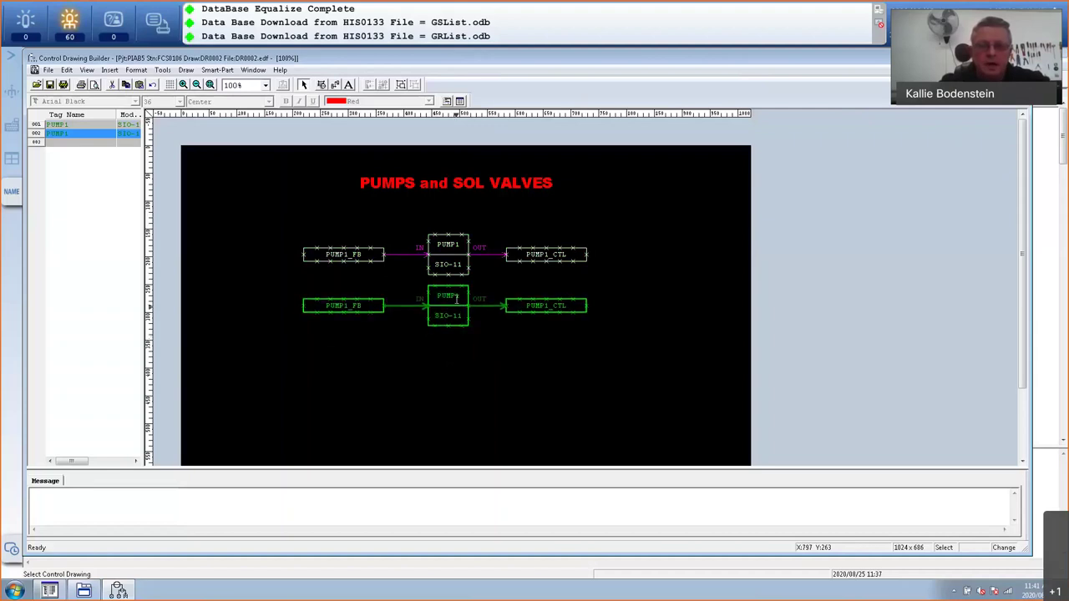
# - Rename the copied instrument block in the second row to PUMP2 and its feedback link block to PUMP2_FB
pyautogui.doubleClick(457, 298)
pyautogui.press('BackSpace')
pyautogui.write('2')
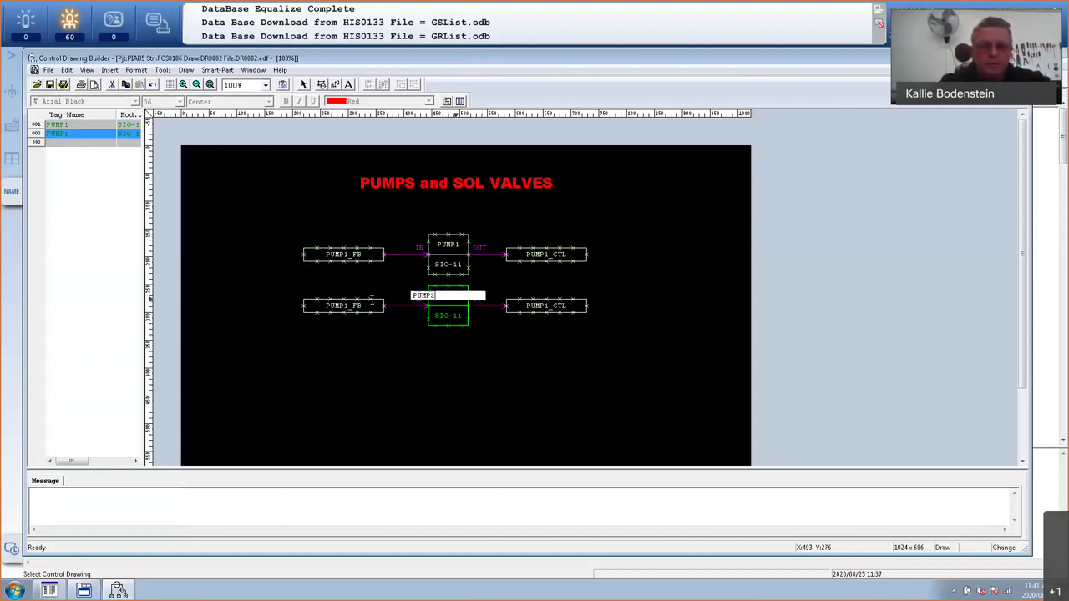
pyautogui.click(341, 308)
pyautogui.doubleClick(341, 307)
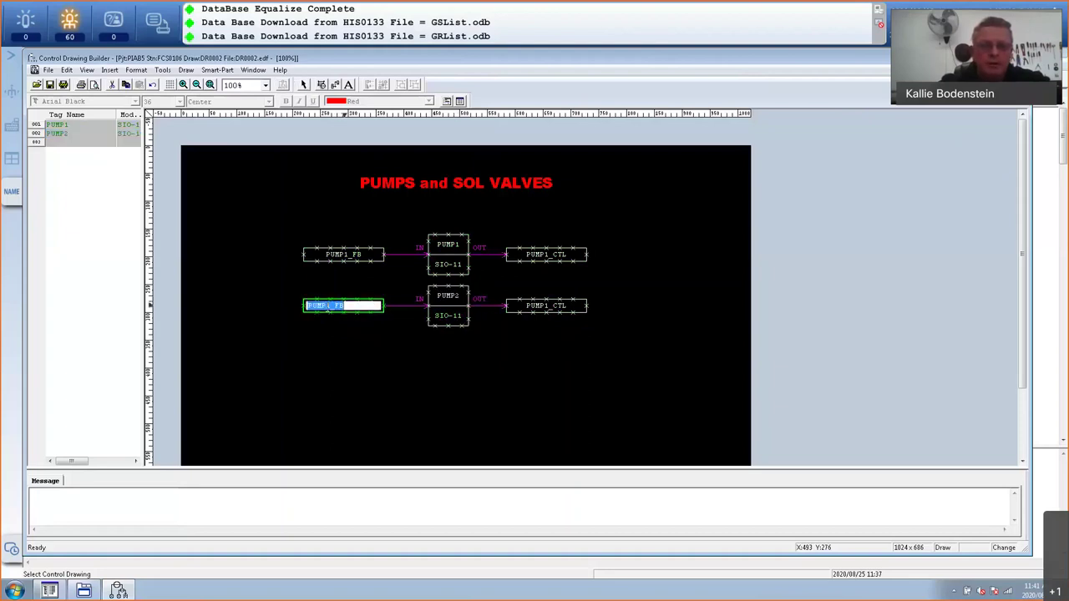
pyautogui.click(333, 306)
pyautogui.press('BackSpace')
pyautogui.write('2')
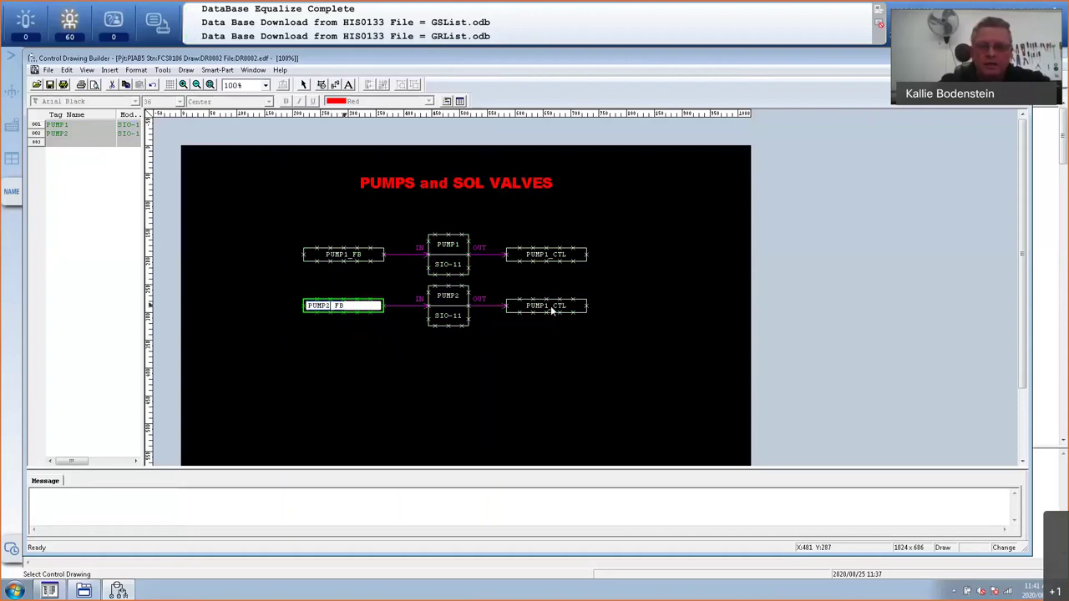
# - Rename the control link block in the PUMP2 row to PUMP2_CTL
pyautogui.click(550, 305)
pyautogui.doubleClick(544, 306)
pyautogui.click(534, 305)
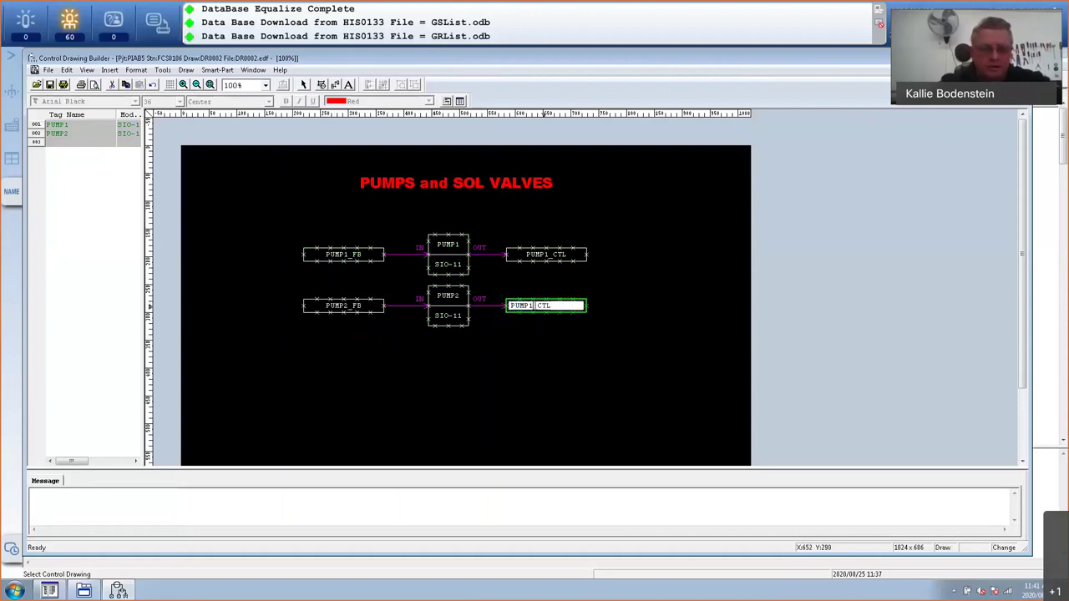
pyautogui.press('BackSpace')
pyautogui.write('2')
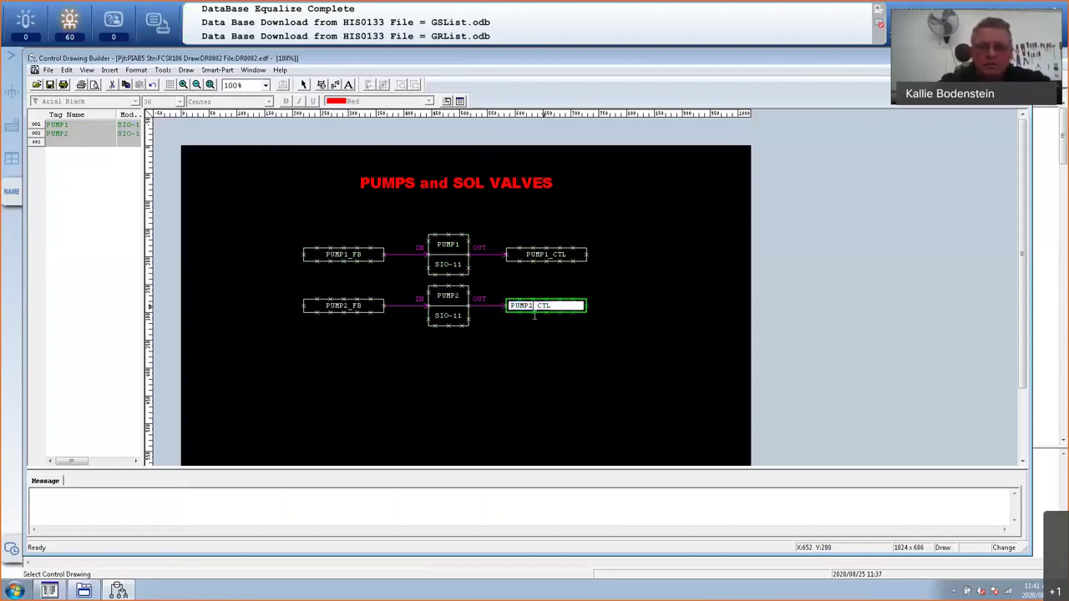
pyautogui.click(526, 351)
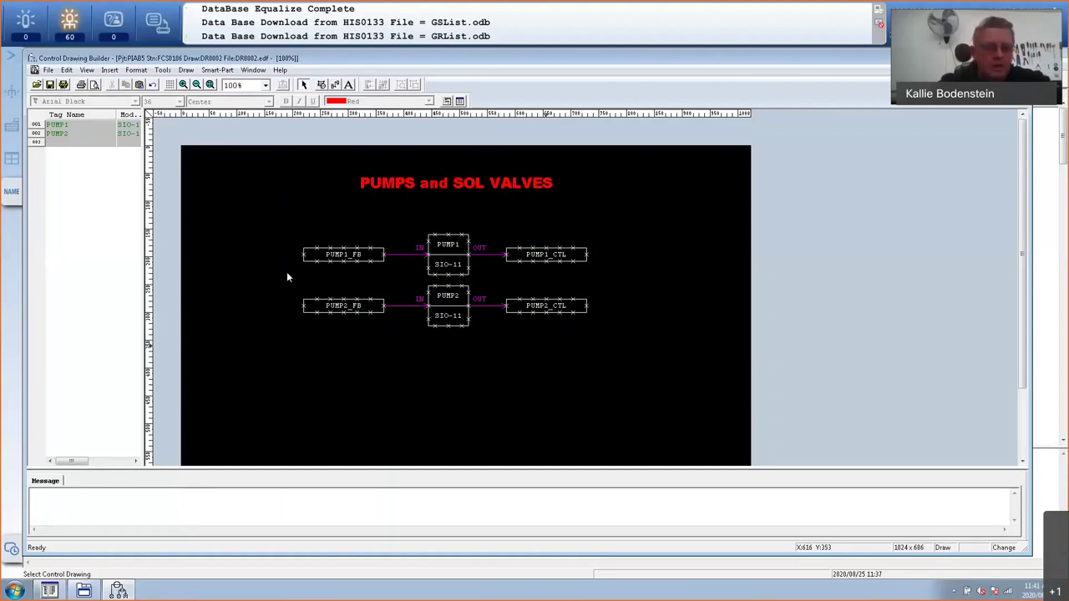
# - Paste another copy of the PUMP1 loop aligned below the PUMP2 row and change its instrument block model to SIO-21
pyautogui.hotkey('ctrl', 'v')
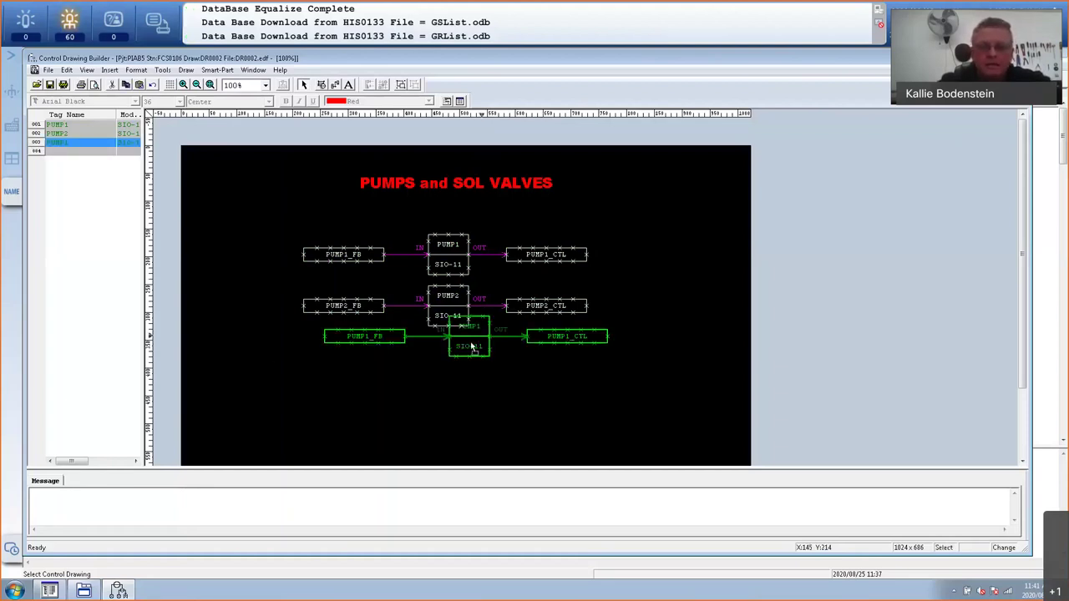
pyautogui.moveTo(480, 343); pyautogui.dragTo(465, 361)
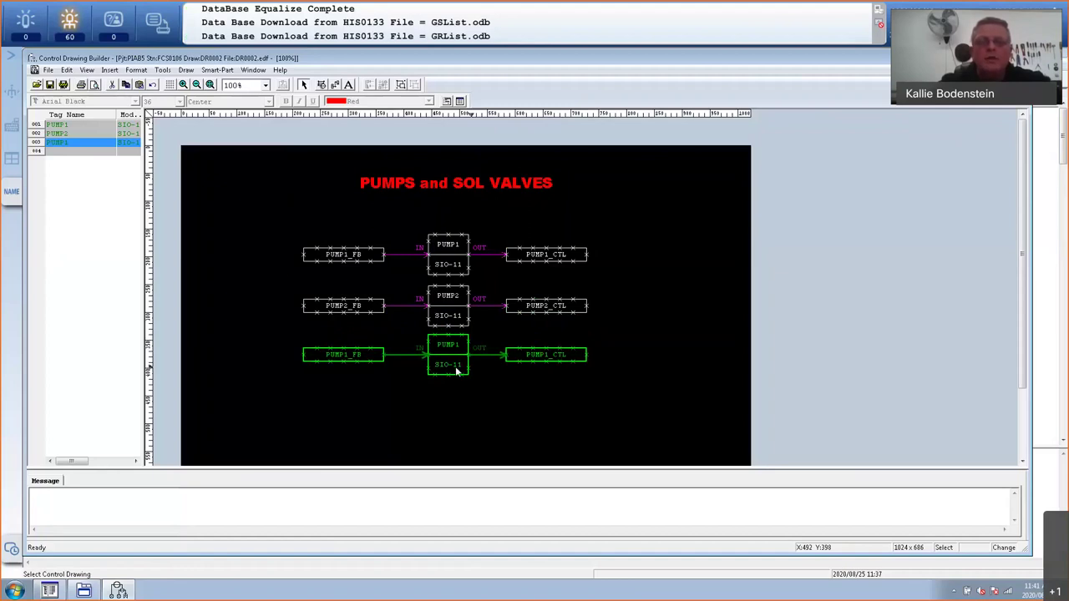
pyautogui.doubleClick(456, 366)
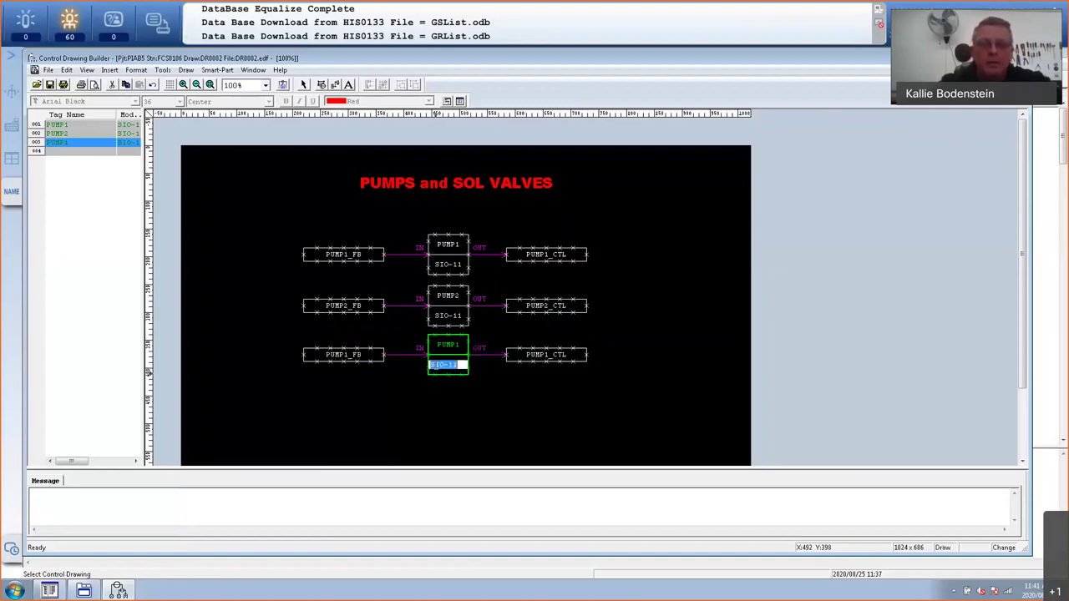
pyautogui.click(455, 365)
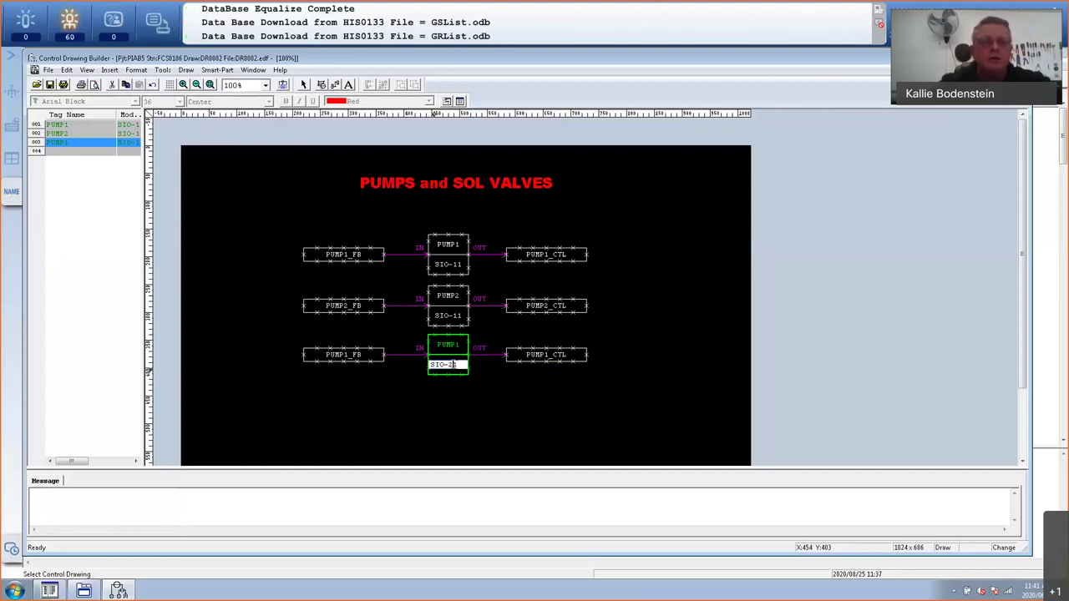
pyautogui.click(446, 357)
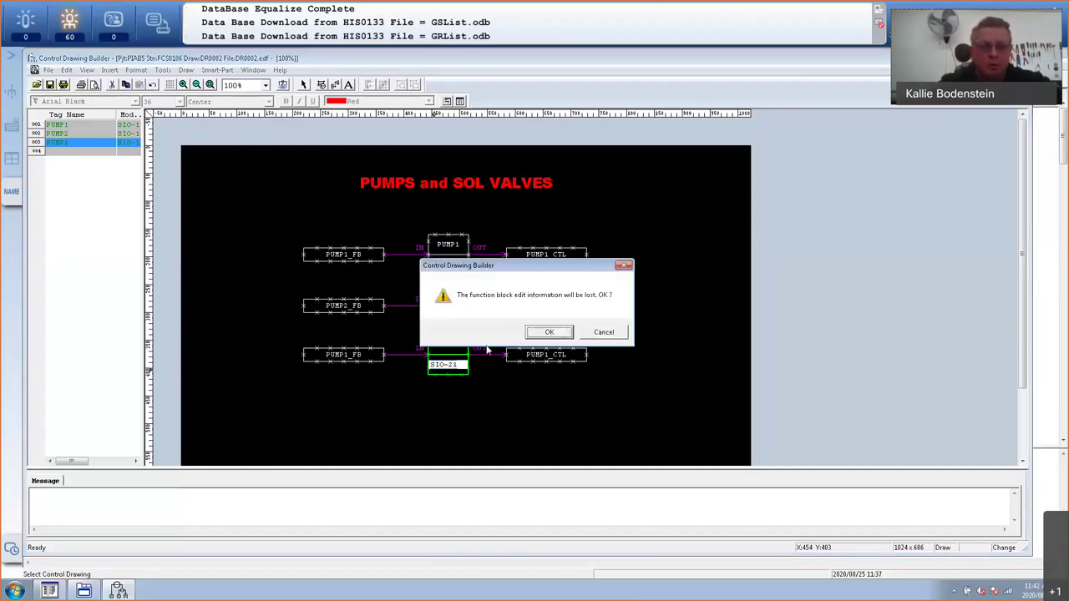
pyautogui.click(559, 332)
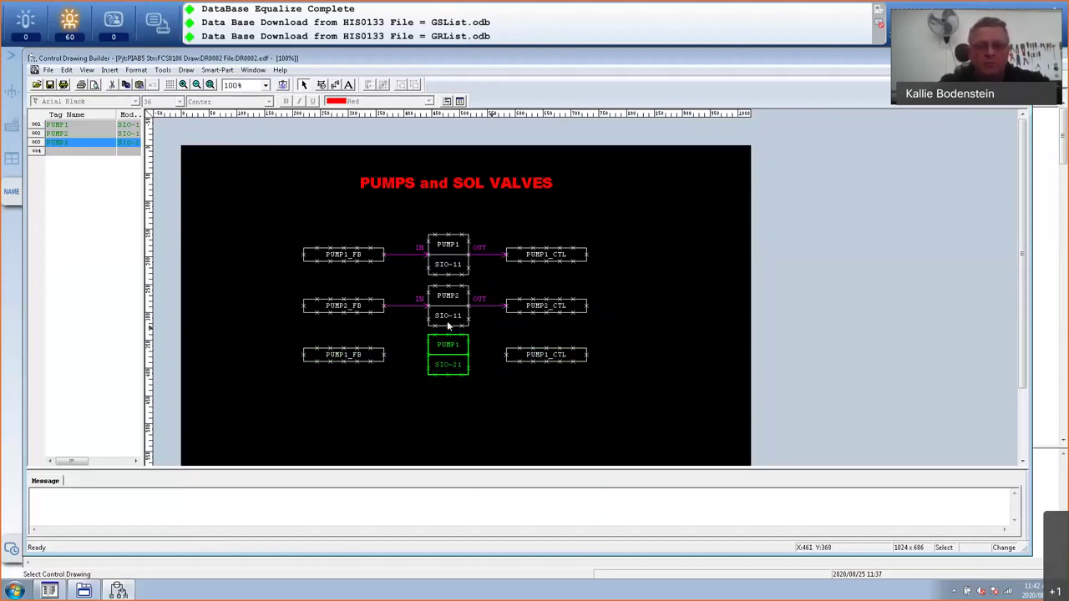
# - Rename the feedback link block in the SIO-21 row to VLV002_OP
pyautogui.click(342, 356)
pyautogui.doubleClick(342, 357)
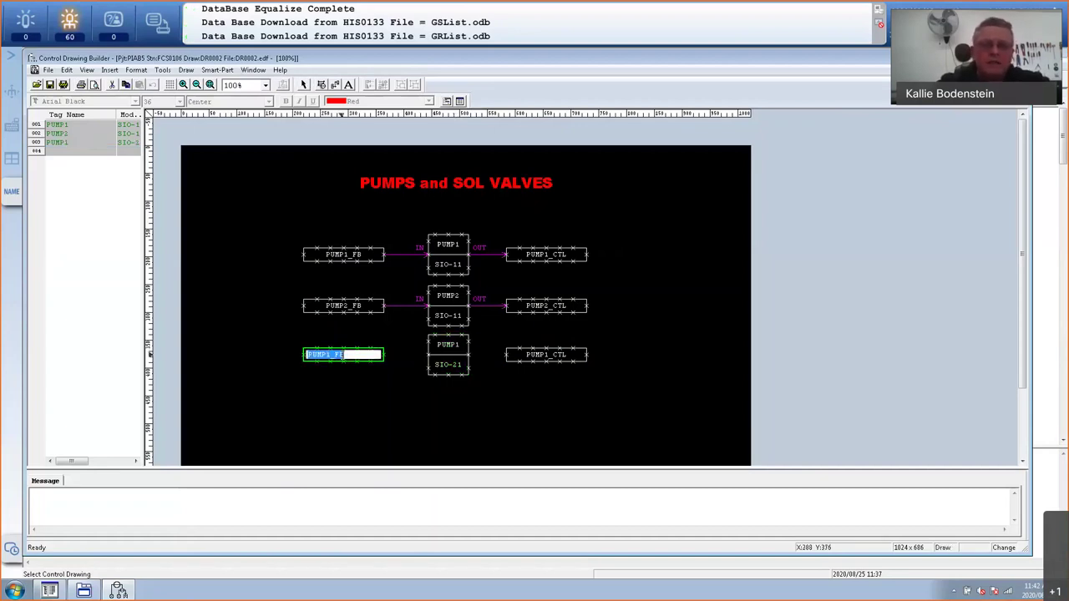
pyautogui.write('VLV002 O')
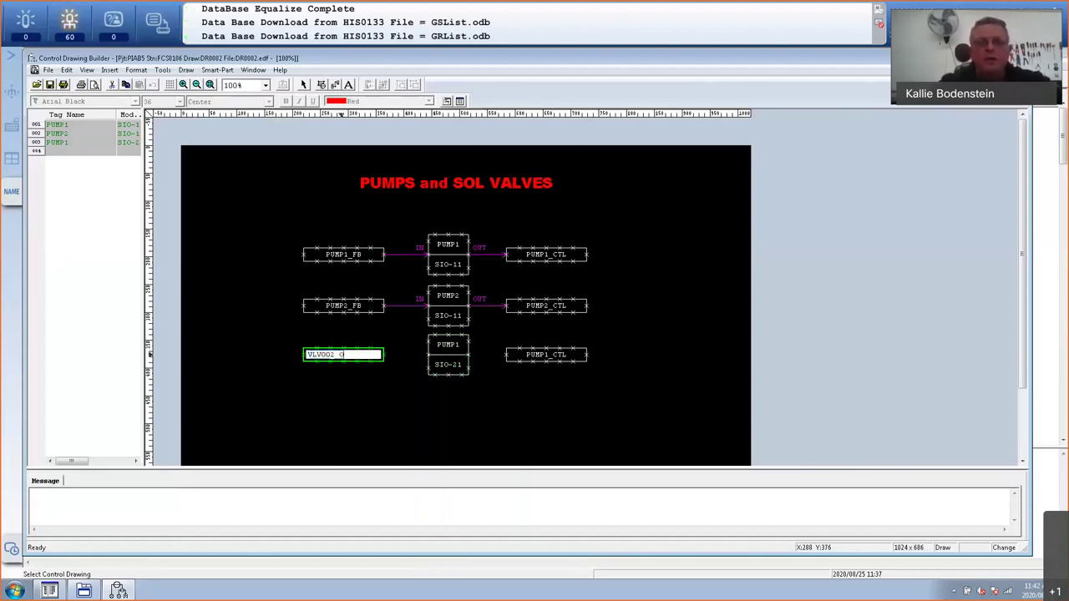
pyautogui.write('P')
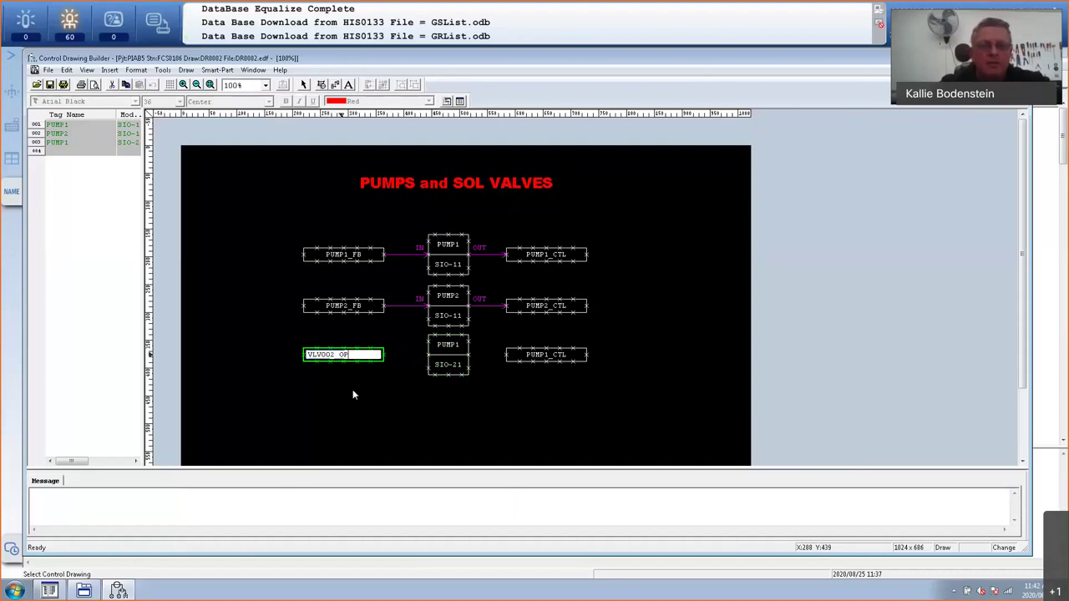
pyautogui.press('Return')
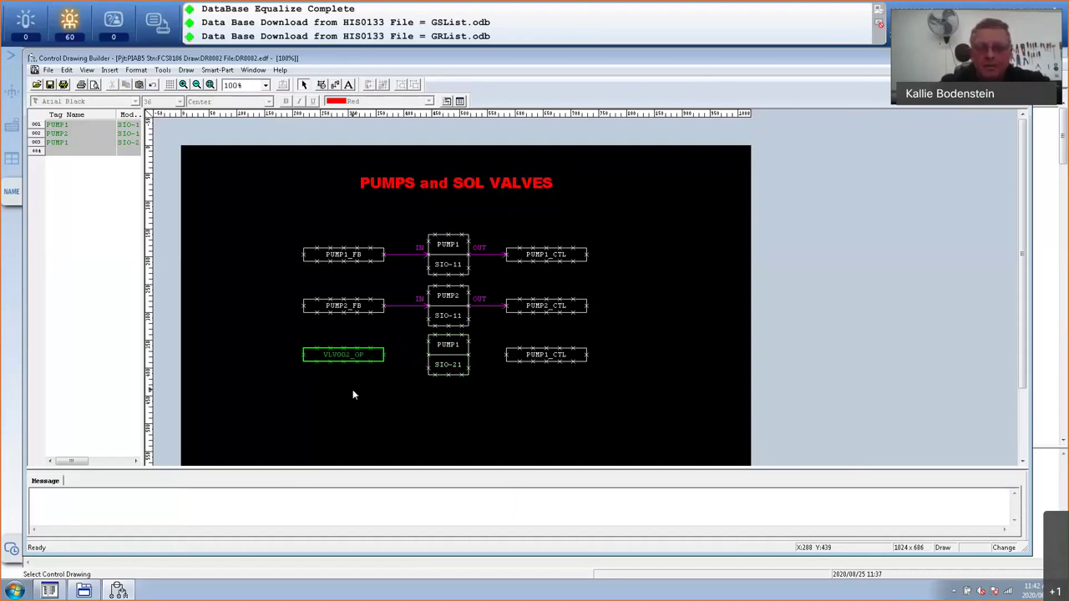
pyautogui.press('Escape')
# - Rename the control link block in the SIO-21 row to VLV002_CTL
pyautogui.click(539, 354)
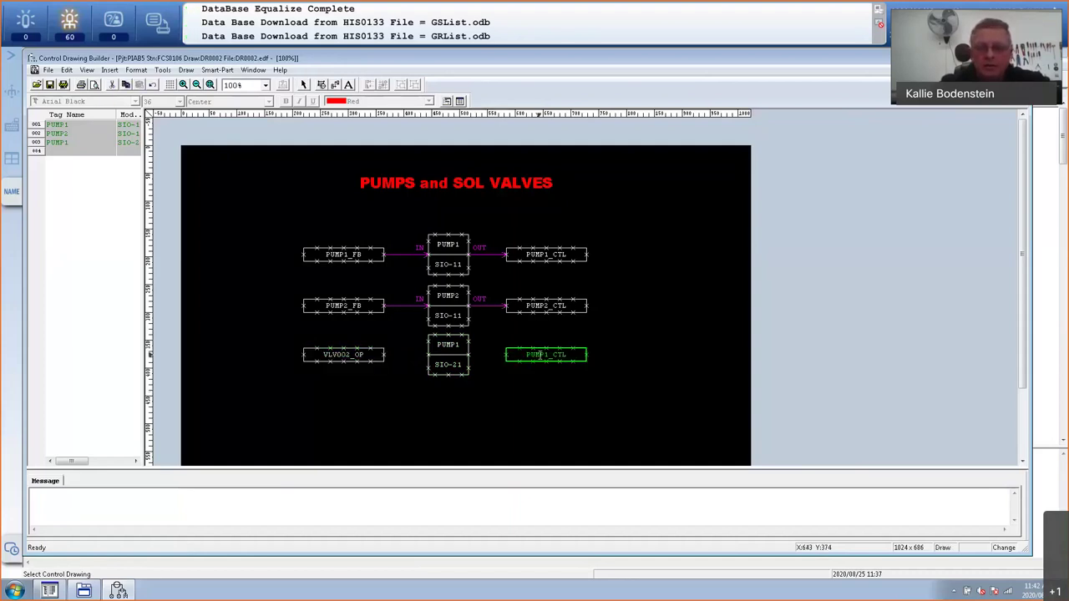
pyautogui.doubleClick(539, 354)
pyautogui.moveTo(533, 355); pyautogui.dragTo(489, 356)
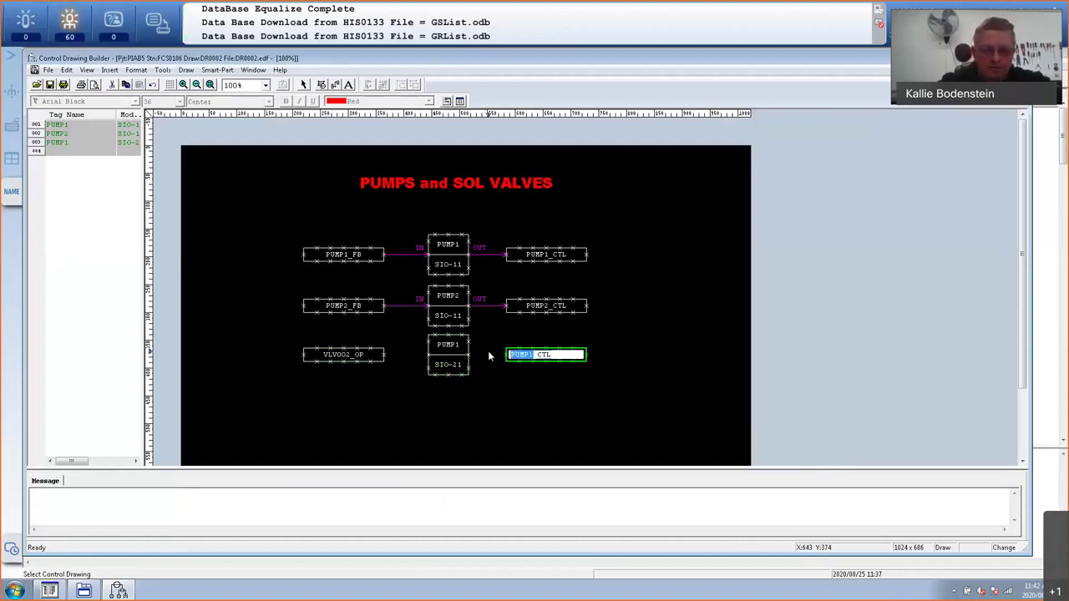
pyautogui.write('VLV002')
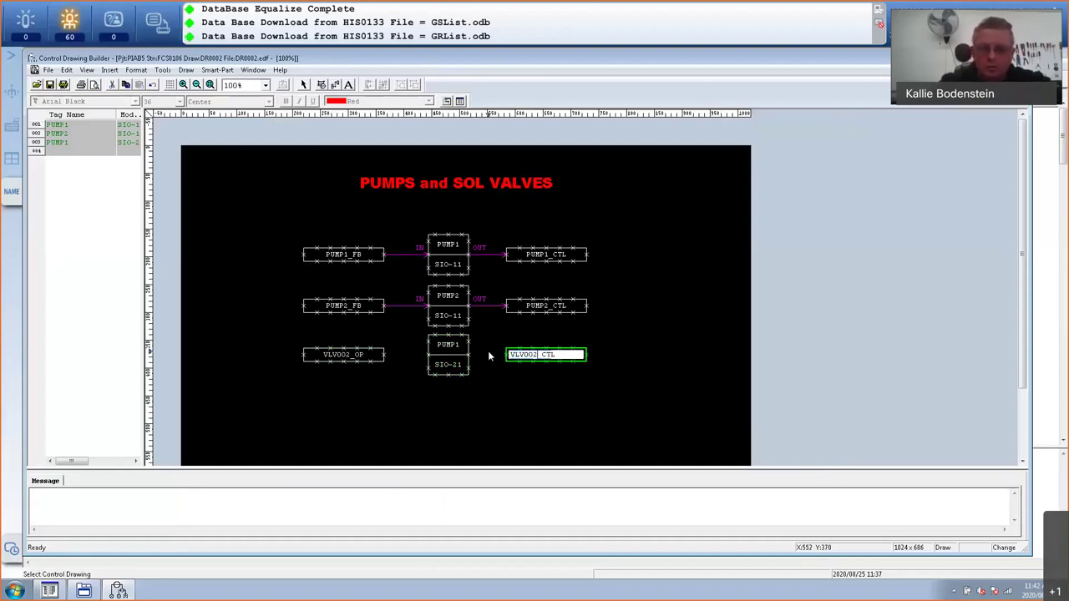
pyautogui.press('Return')
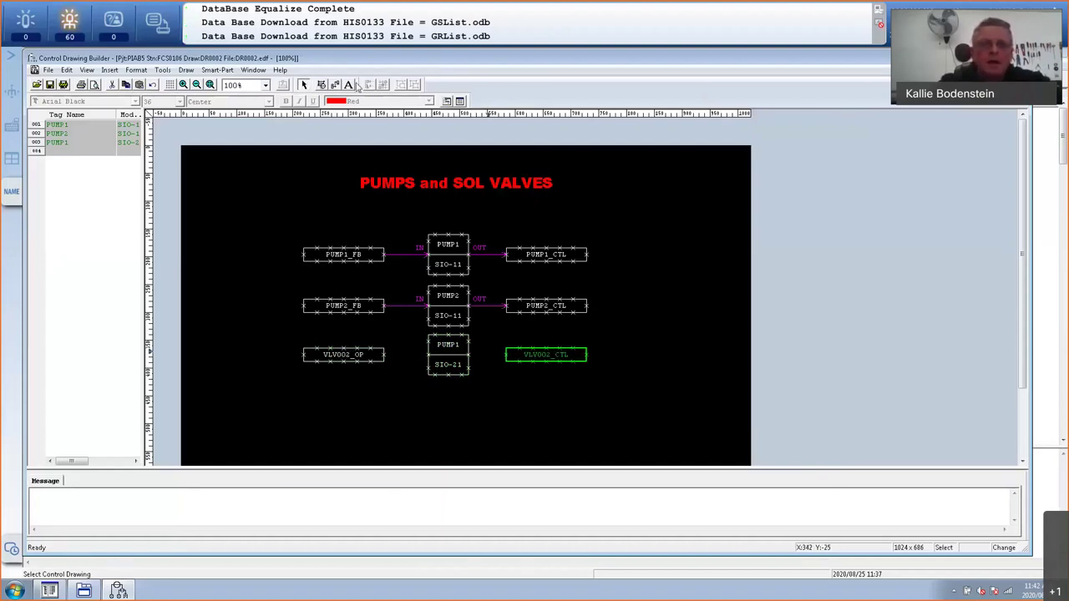
# - Wire VLV002_OP to the IN terminal of the SIO-21 block, and the block's OUT terminal to VLV002_CTL
pyautogui.click(385, 361)
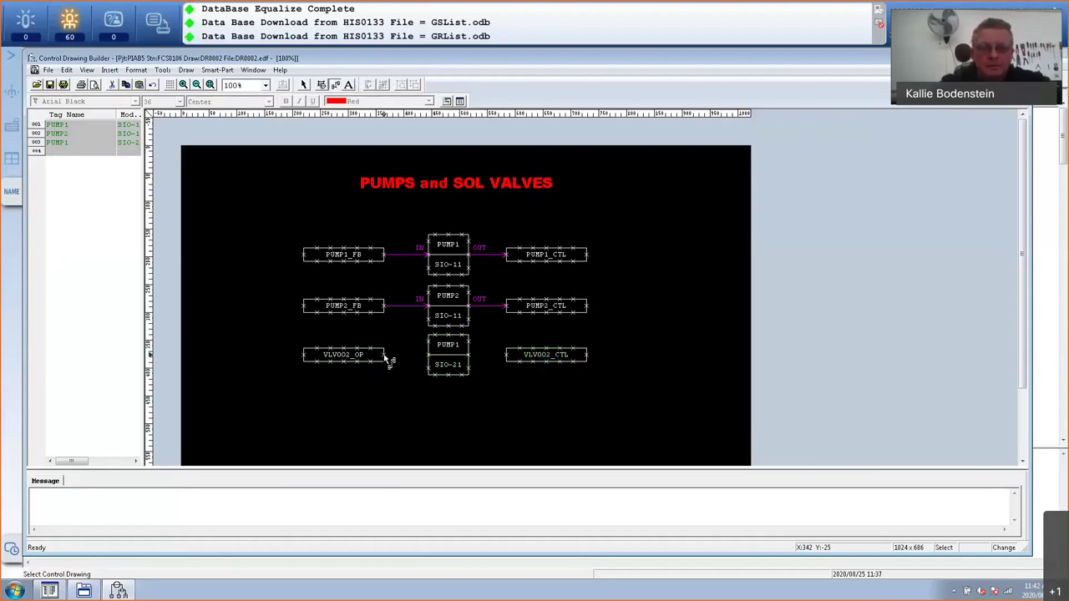
pyautogui.click(430, 354)
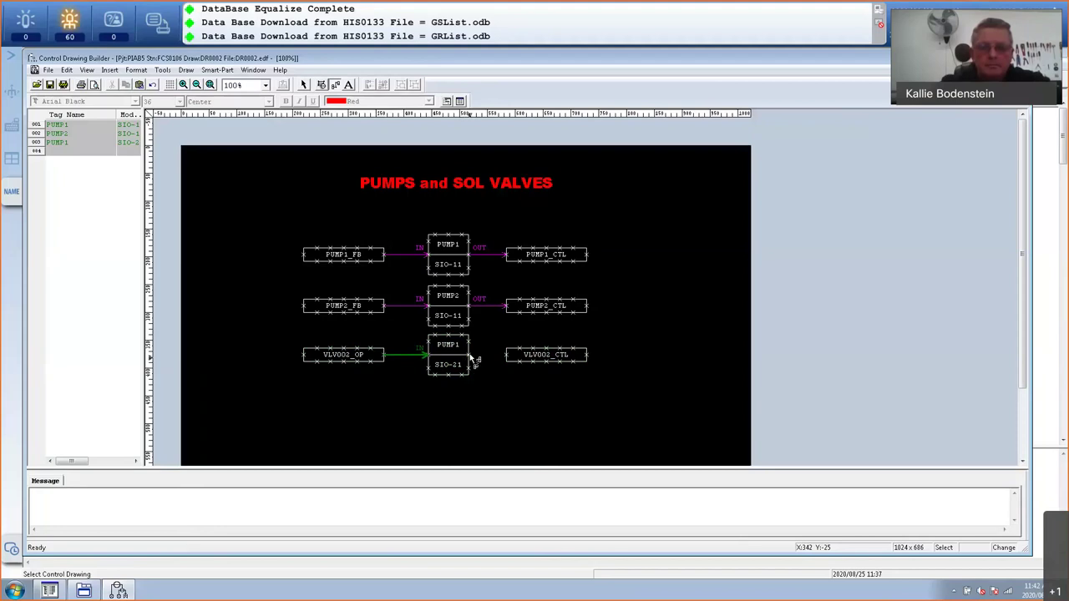
pyautogui.click(471, 357)
pyautogui.click(506, 355)
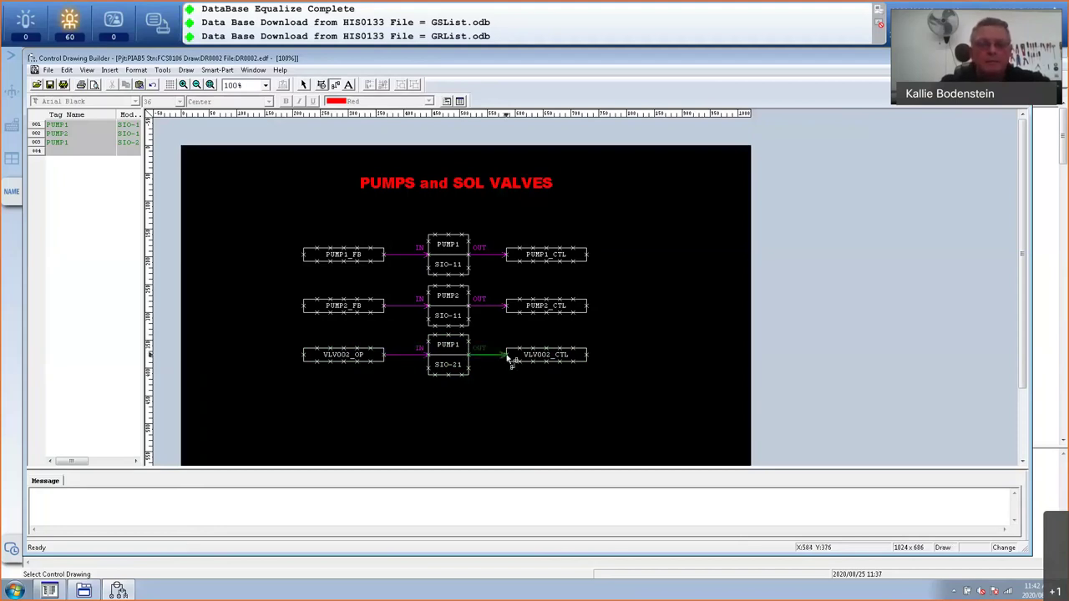
pyautogui.click(302, 84)
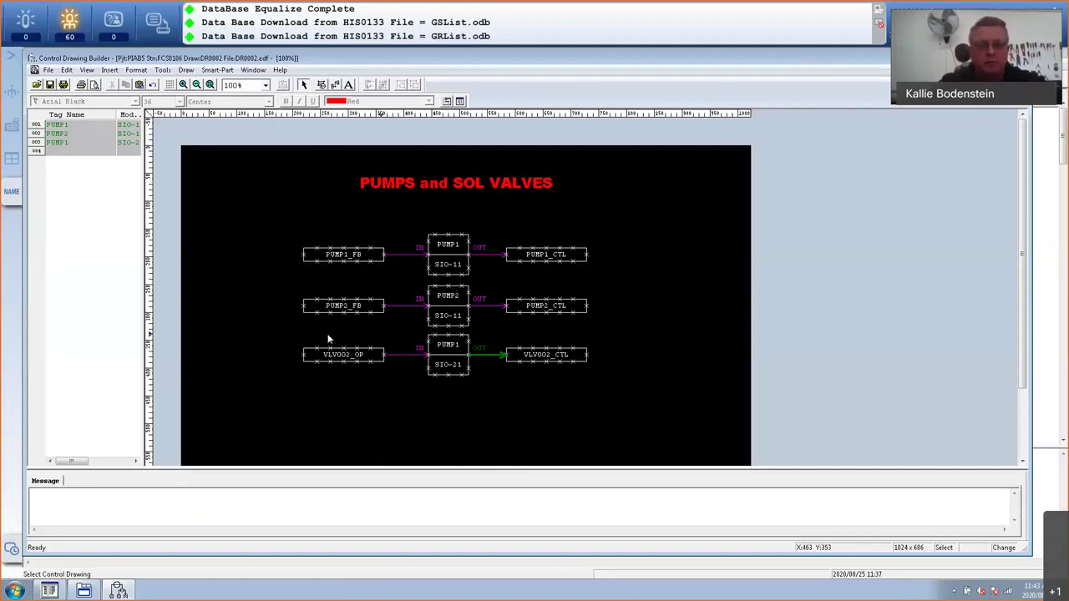
# - Switch to System View, examine the VLV002_OP and VLV002_CL tags in NODE1 module 1ADV151-E, and return to drawing DR0002
pyautogui.click(347, 359)
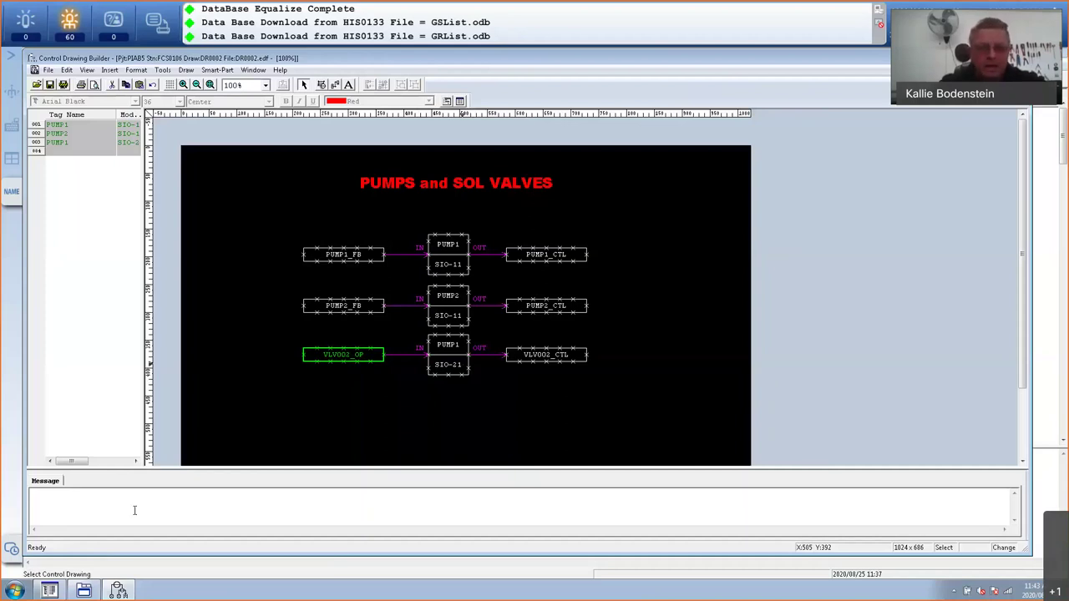
pyautogui.hotkey('alt', 'Tab')
pyautogui.click(97, 208)
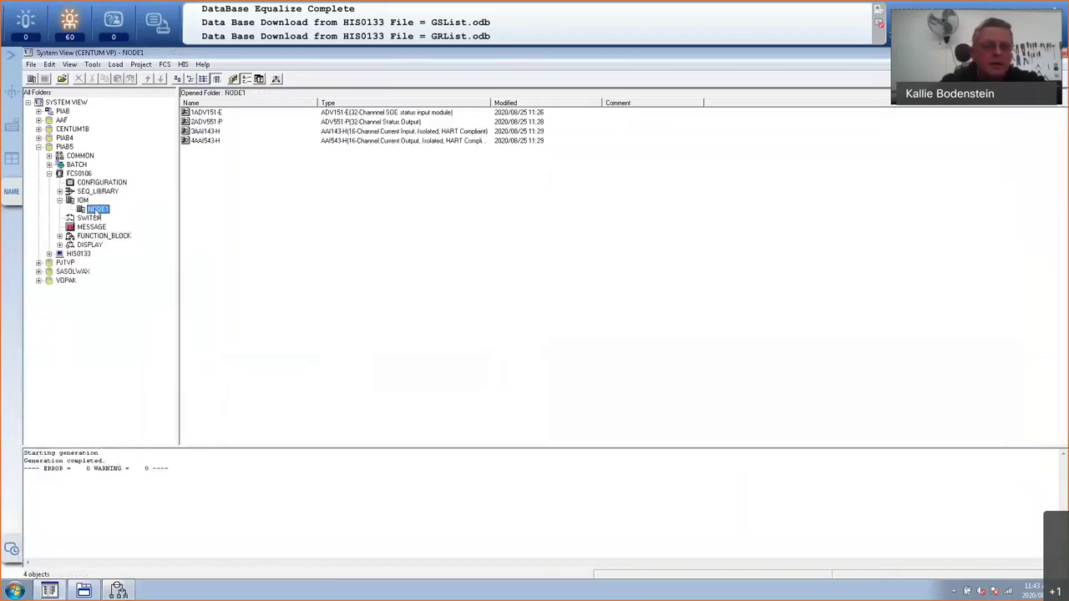
pyautogui.click(204, 114)
pyautogui.doubleClick(205, 115)
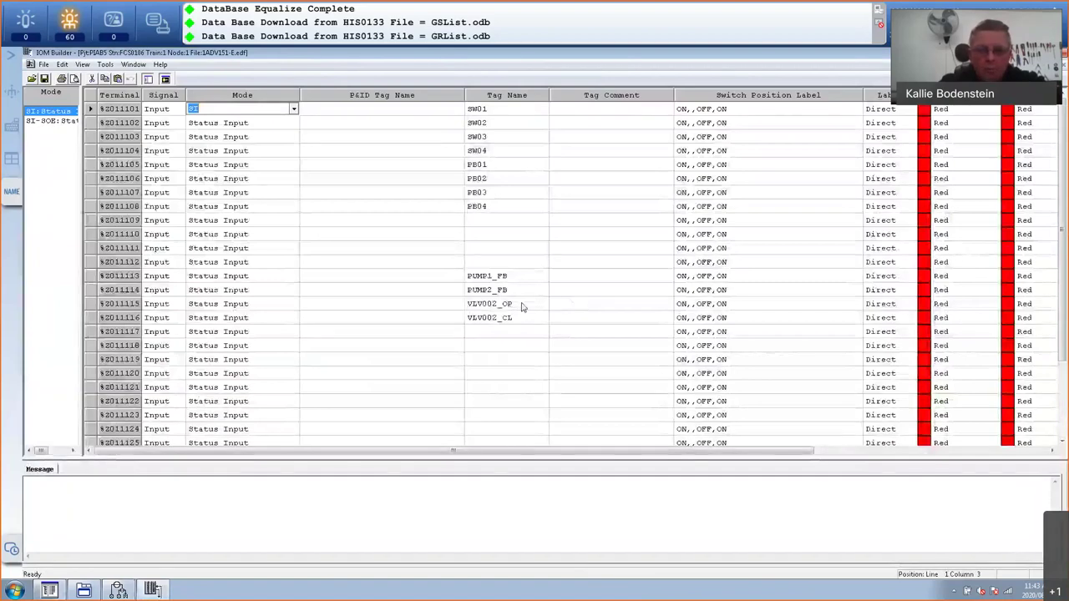
pyautogui.click(522, 307)
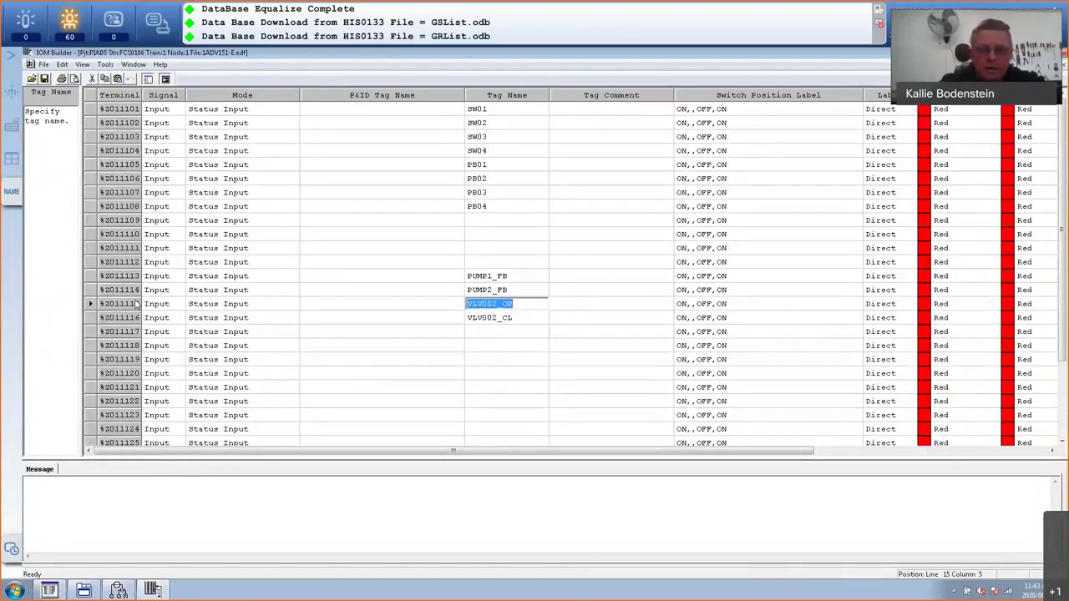
pyautogui.press('Down')
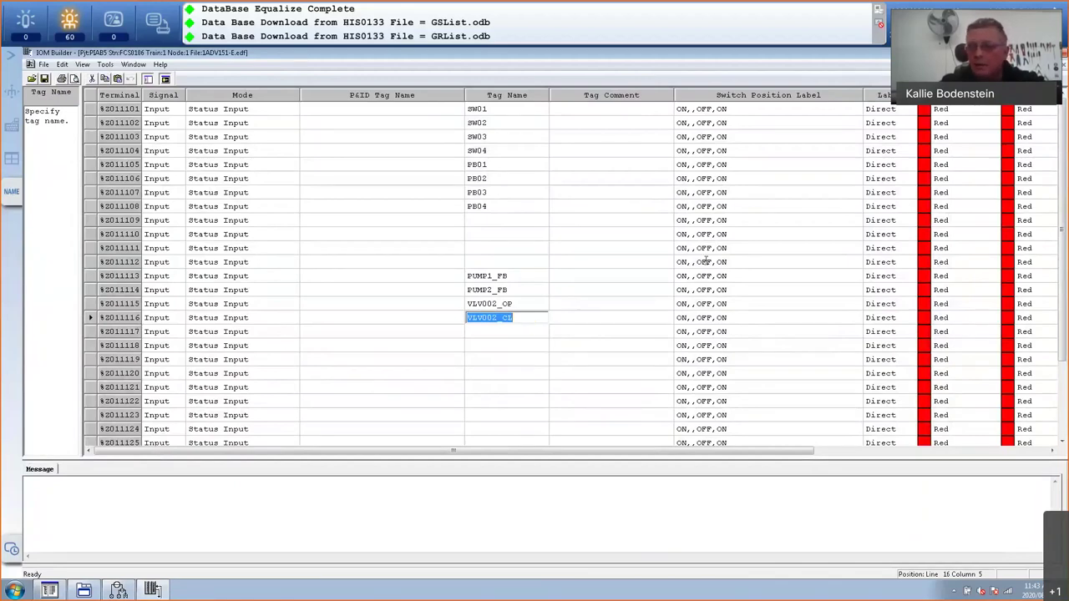
pyautogui.hotkey('alt', 'F4')
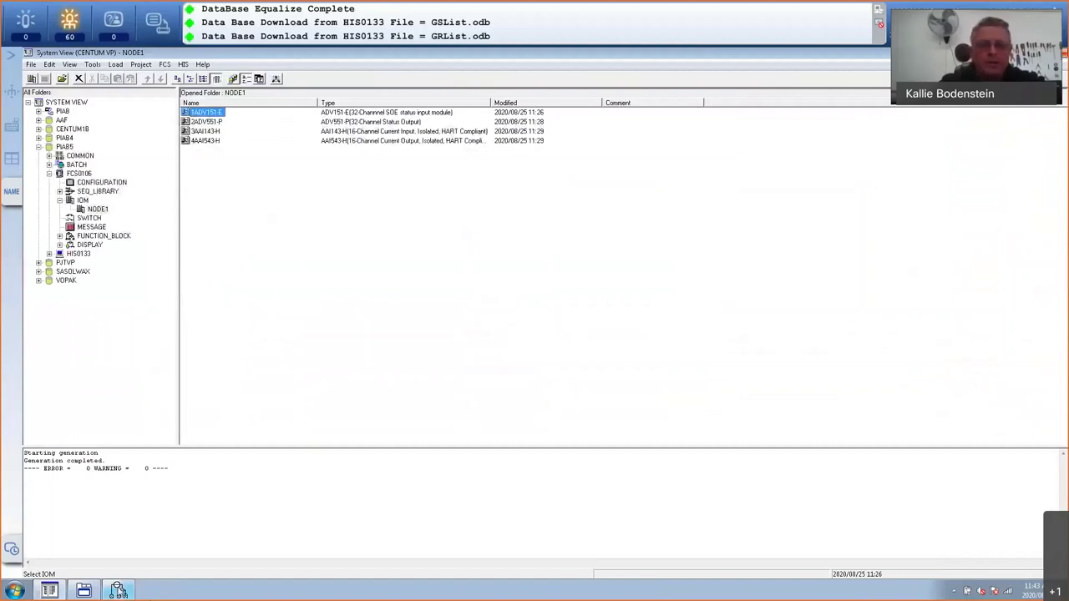
pyautogui.click(118, 591)
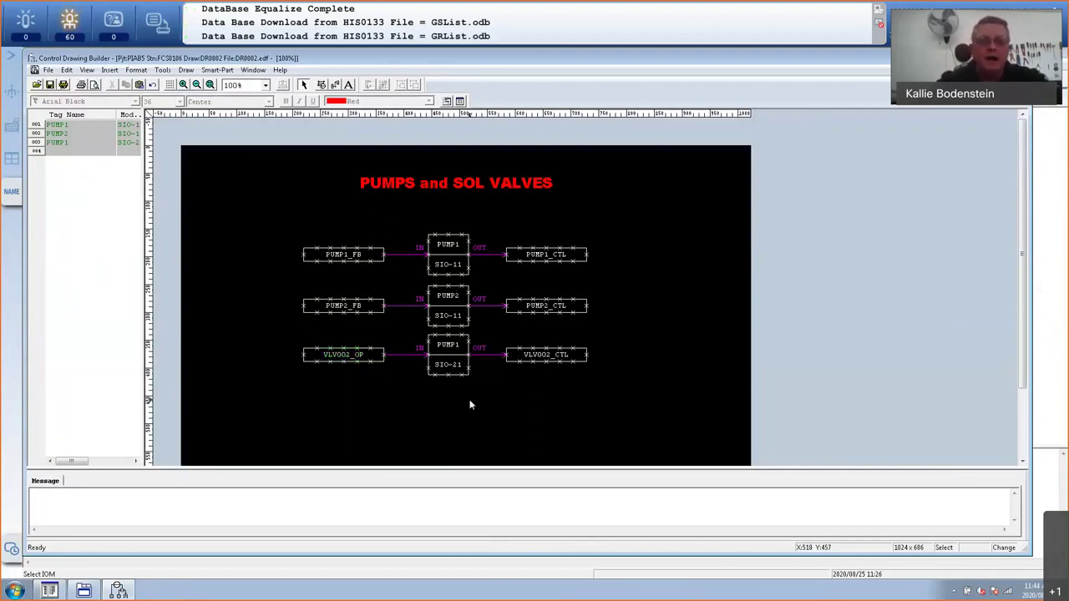
# - Rename the SIO-21 block to VLV002, and save and close drawing DR0002
pyautogui.click(50, 85)
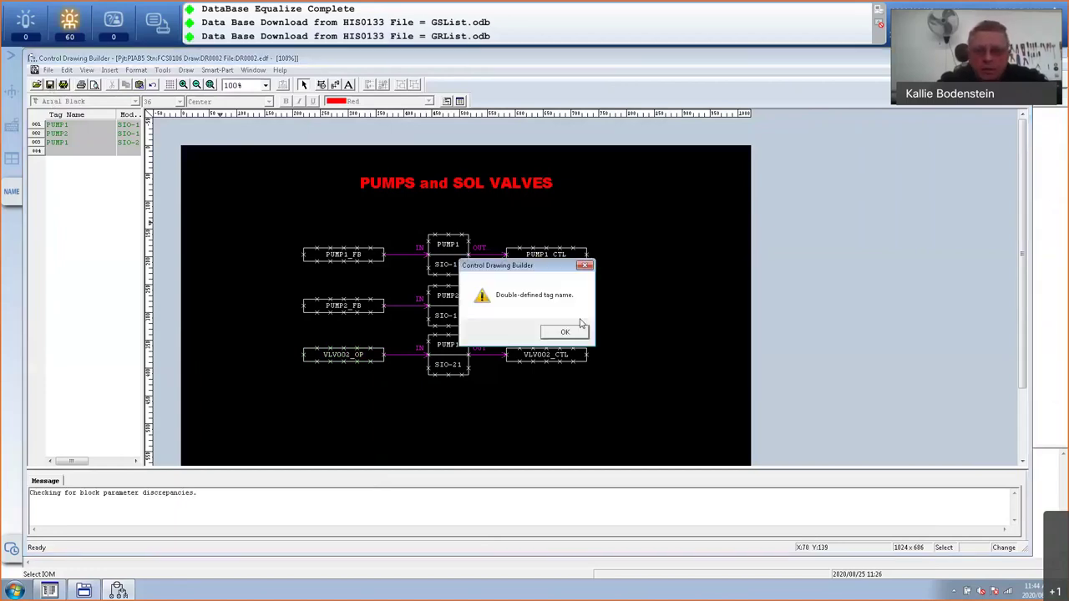
pyautogui.click(573, 331)
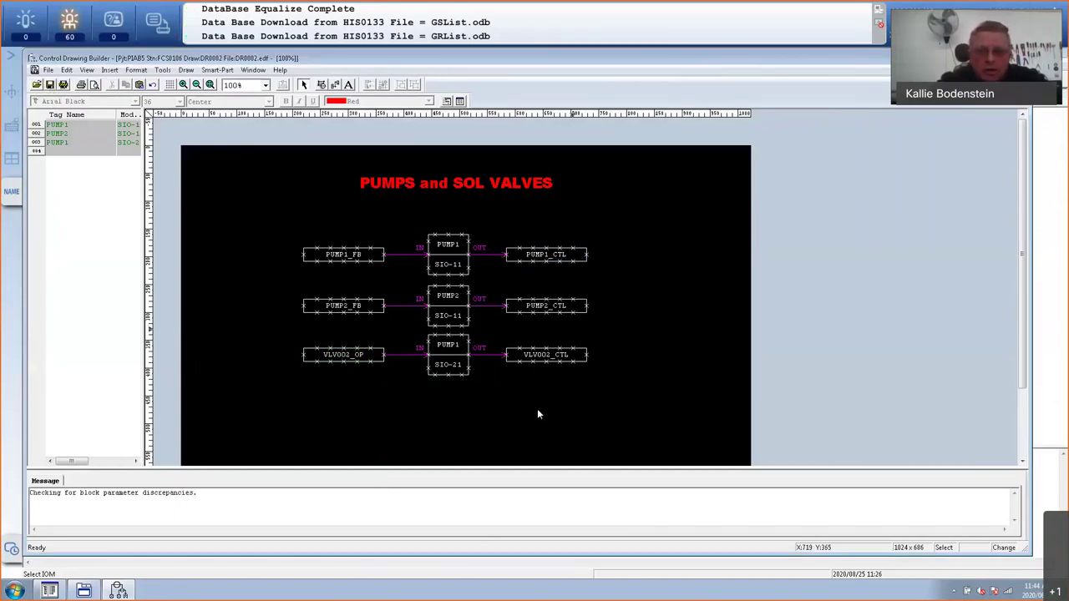
pyautogui.click(448, 345)
pyautogui.click(448, 345)
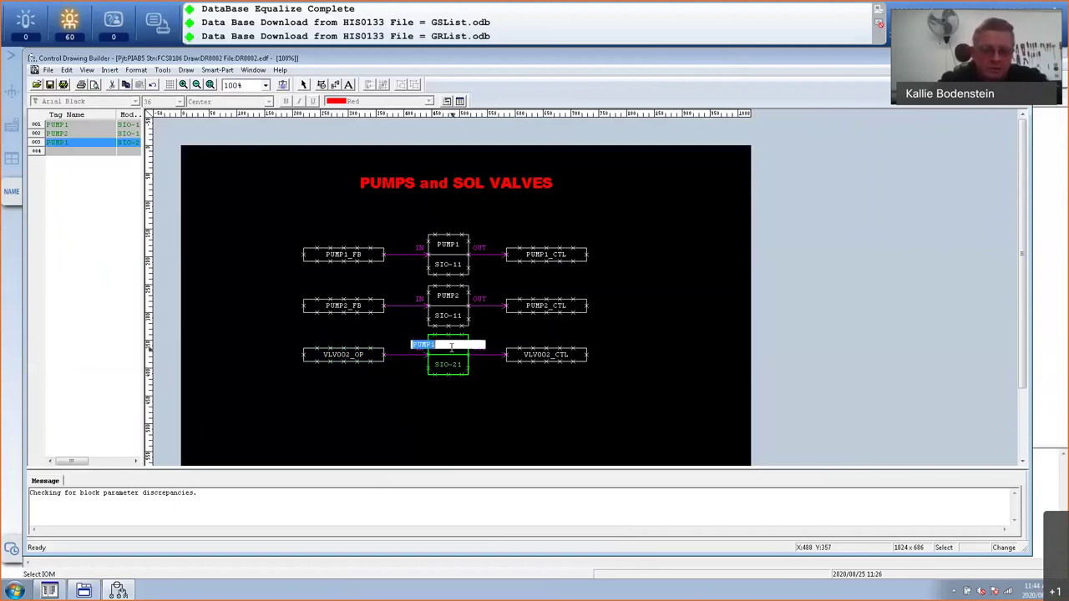
pyautogui.write('VLV002')
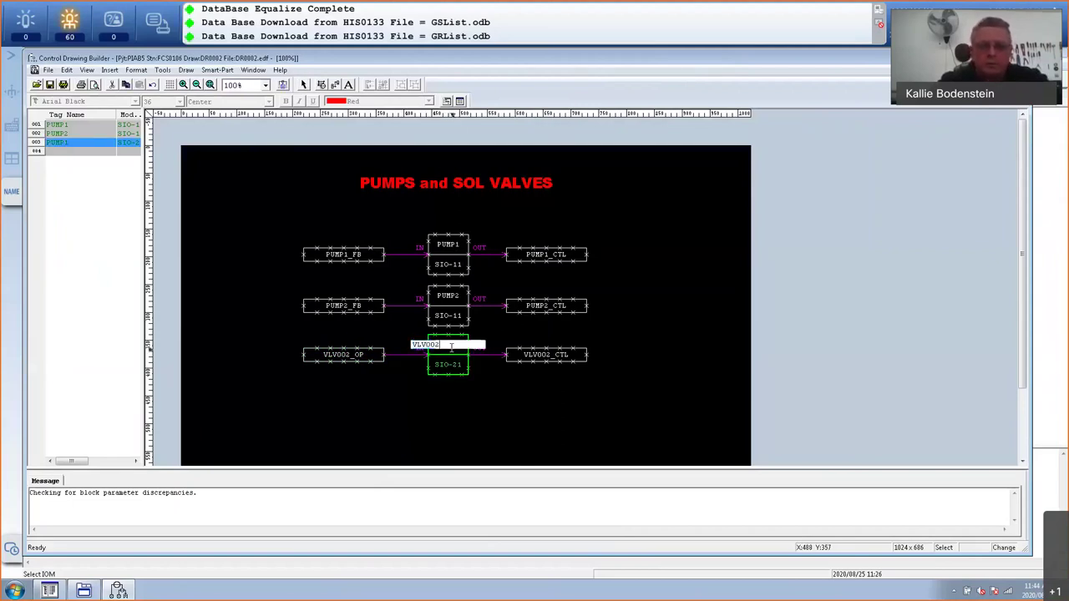
pyautogui.click(483, 408)
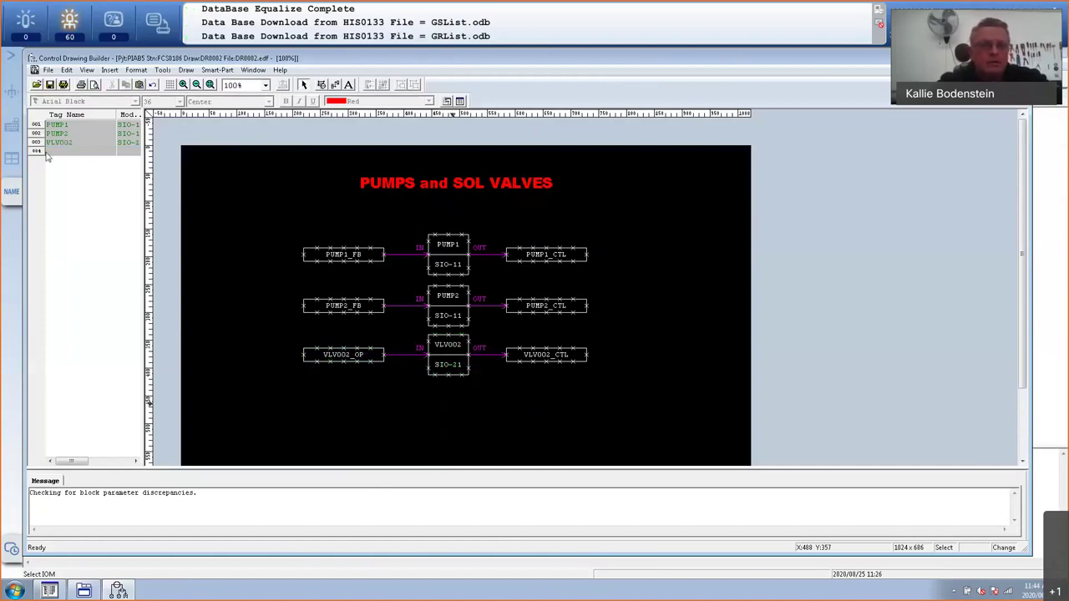
pyautogui.click(50, 85)
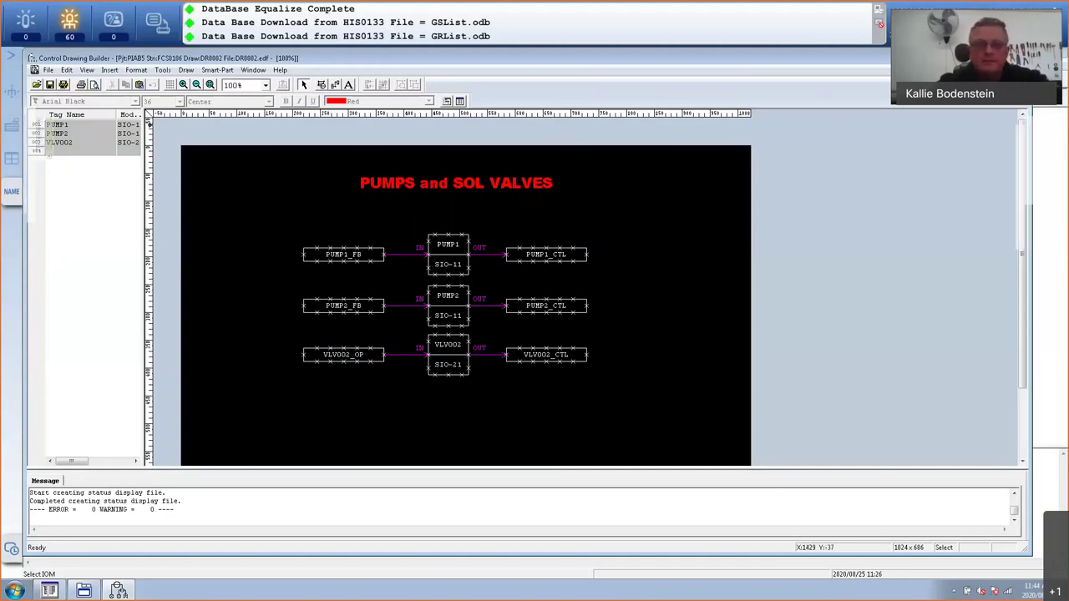
pyautogui.hotkey('alt', 'F4')
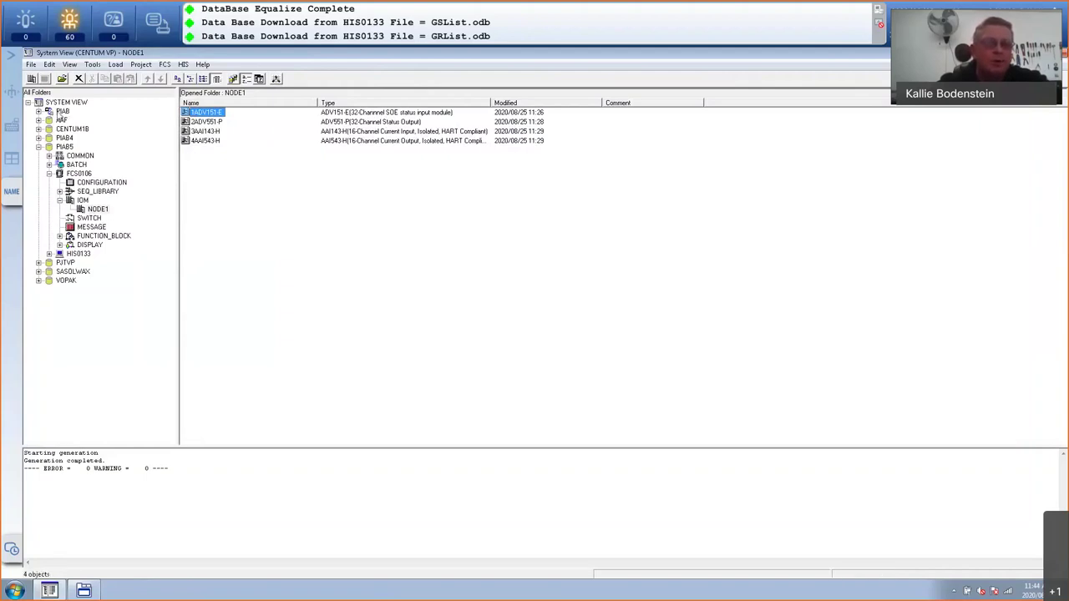
# - Examine the PIAB and PIAB5 projects and the load options, including offline download, for station FCS0106
pyautogui.click(62, 111)
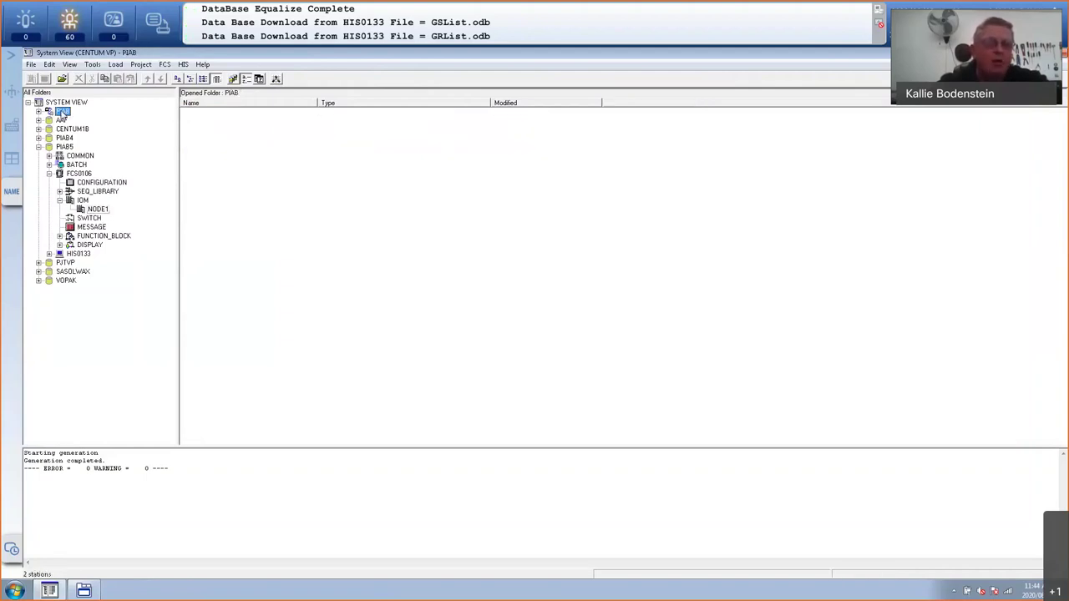
pyautogui.click(65, 147)
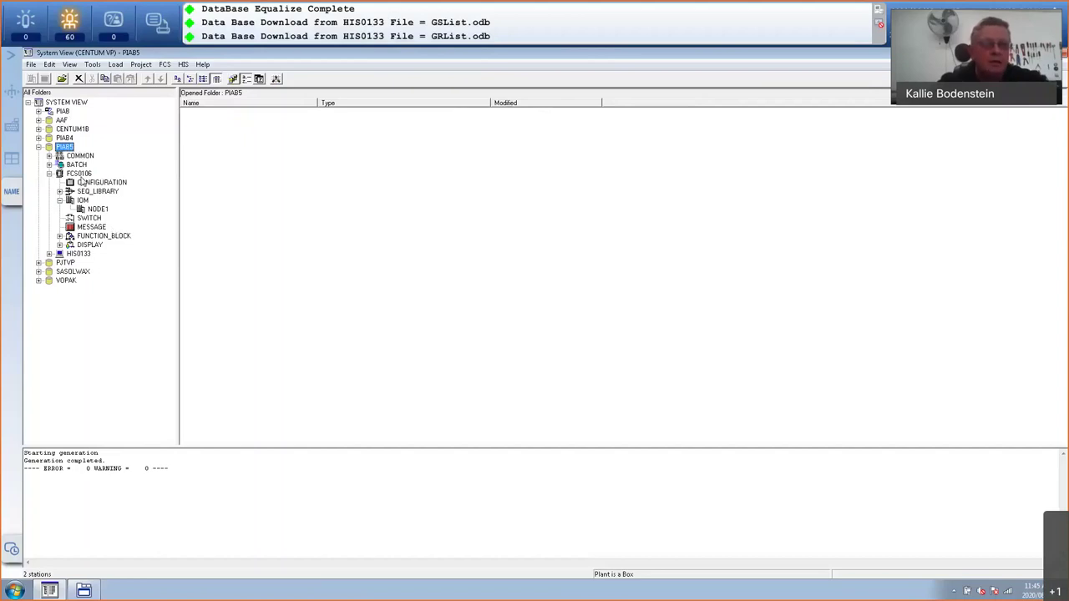
pyautogui.rightClick(80, 174)
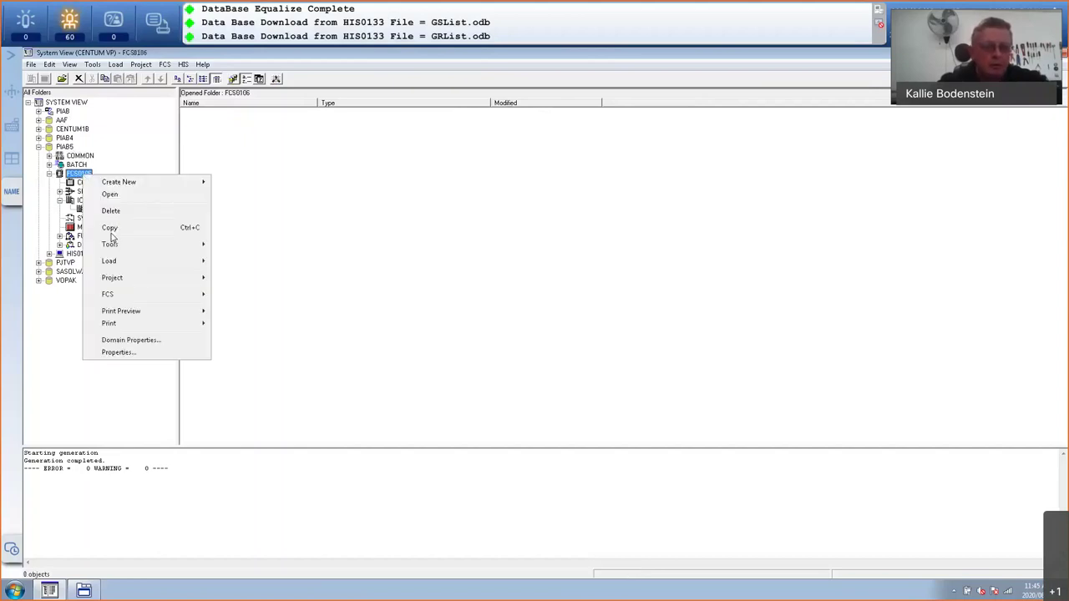
pyautogui.moveTo(127, 264)
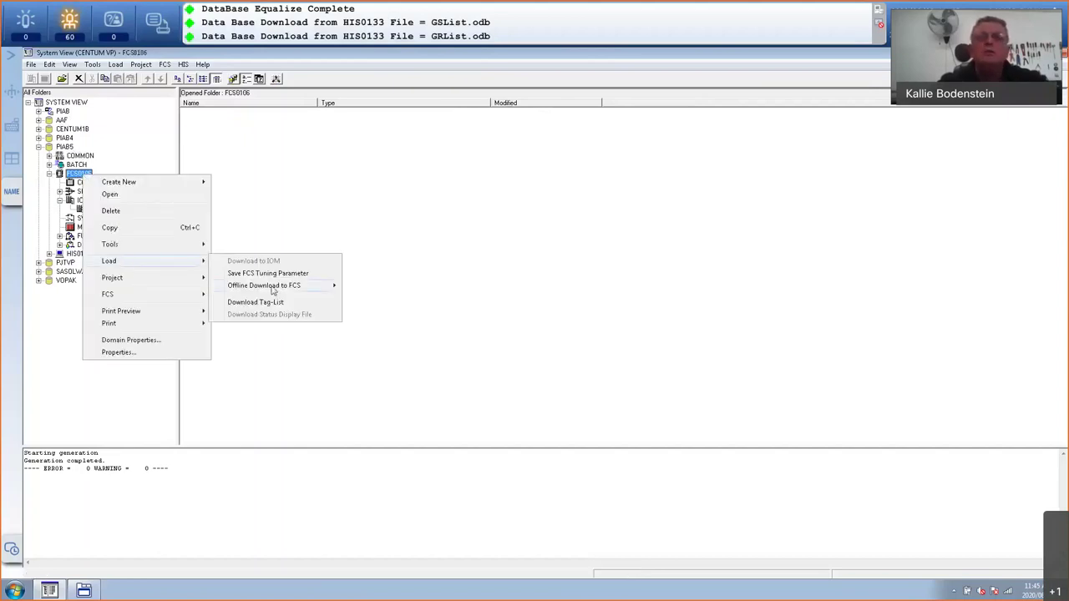
pyautogui.moveTo(272, 289)
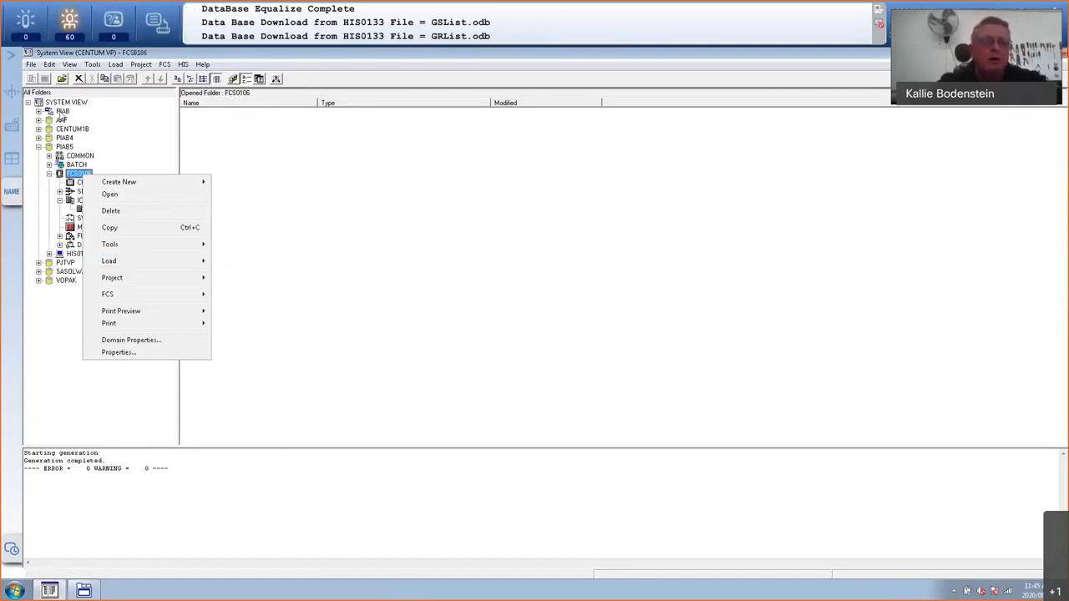
pyautogui.click(302, 152)
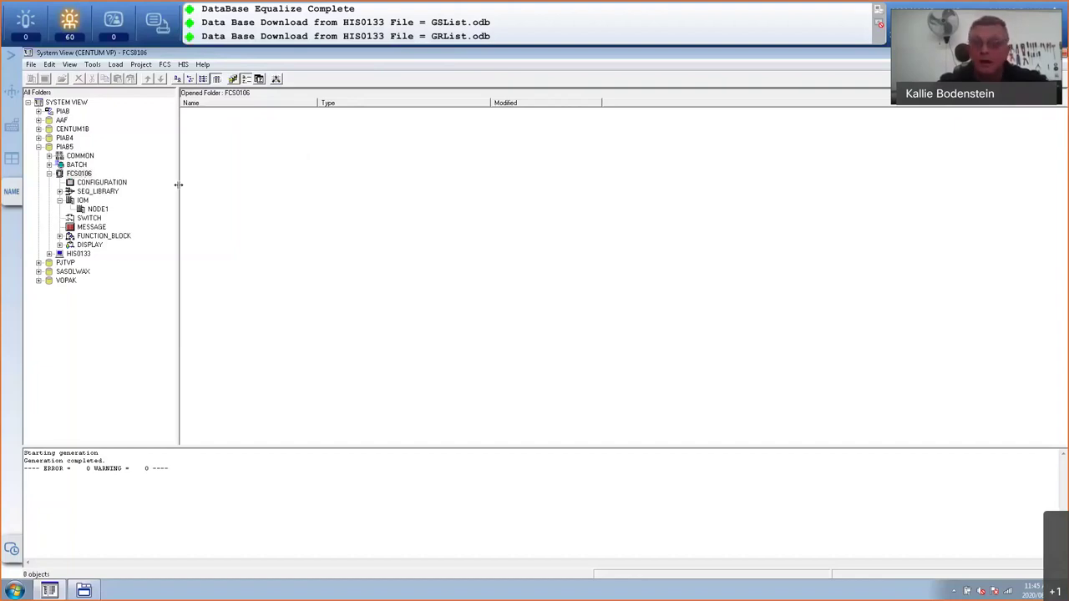
# - Examine the download options and subfolders of station HIS0133, and leave System View
pyautogui.click(79, 254)
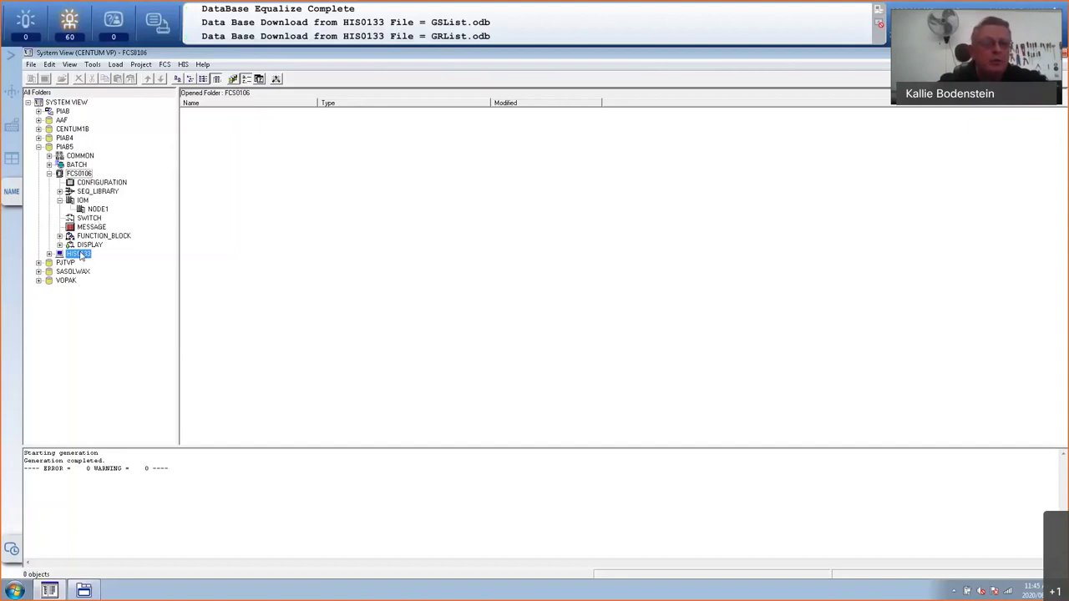
pyautogui.rightClick(81, 256)
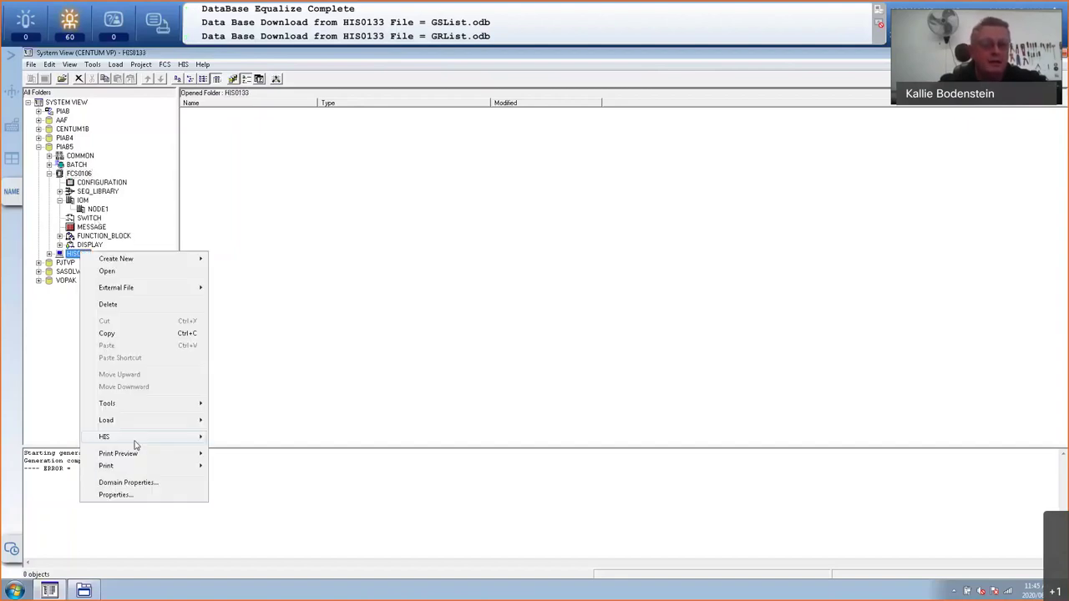
pyautogui.moveTo(135, 424)
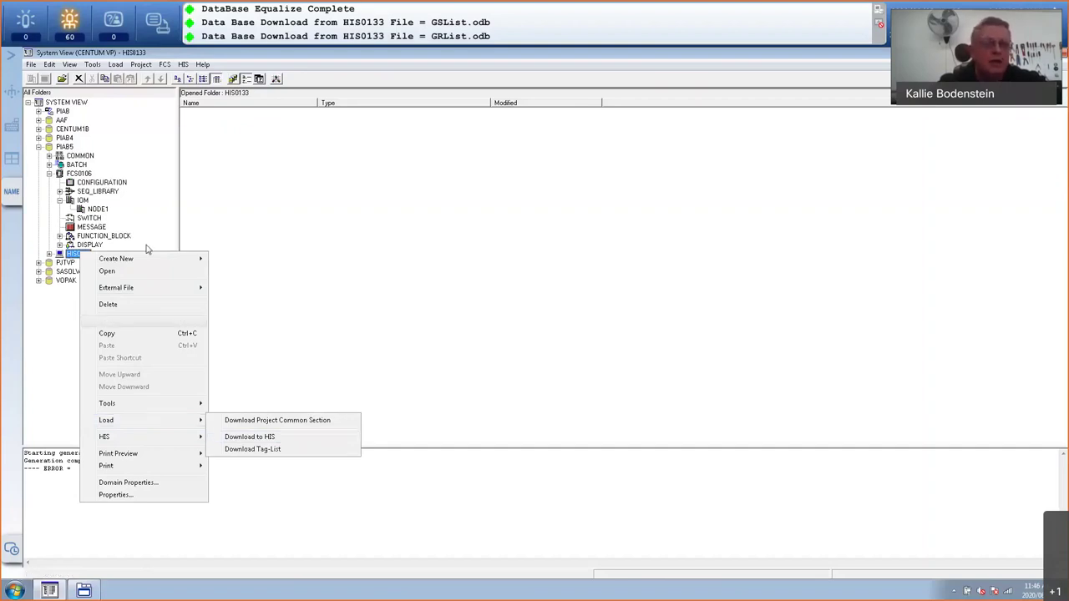
pyautogui.moveTo(93, 288)
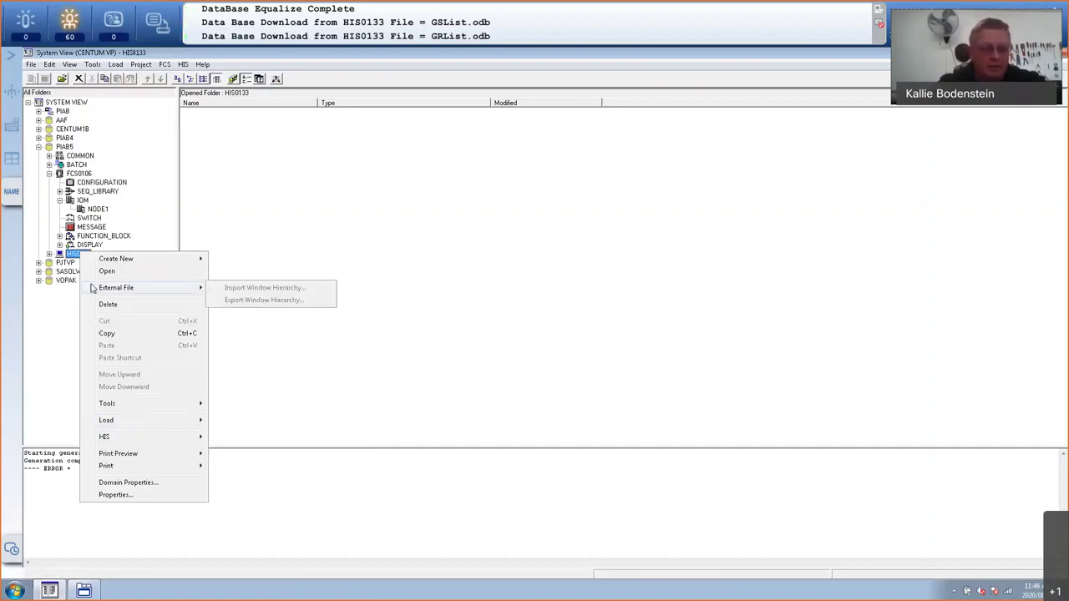
pyautogui.moveTo(176, 427)
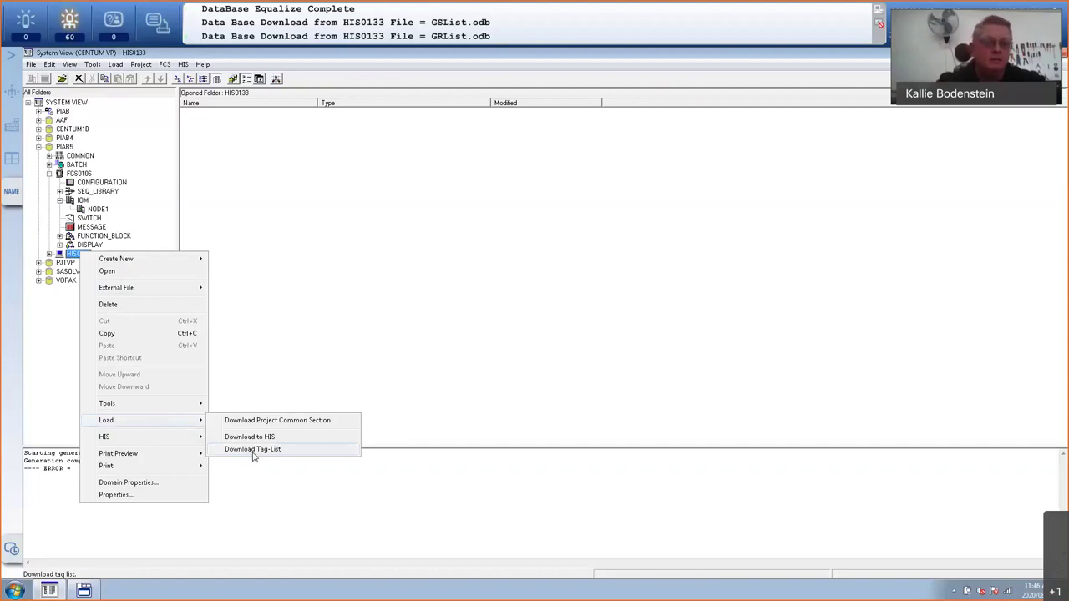
pyautogui.click(281, 294)
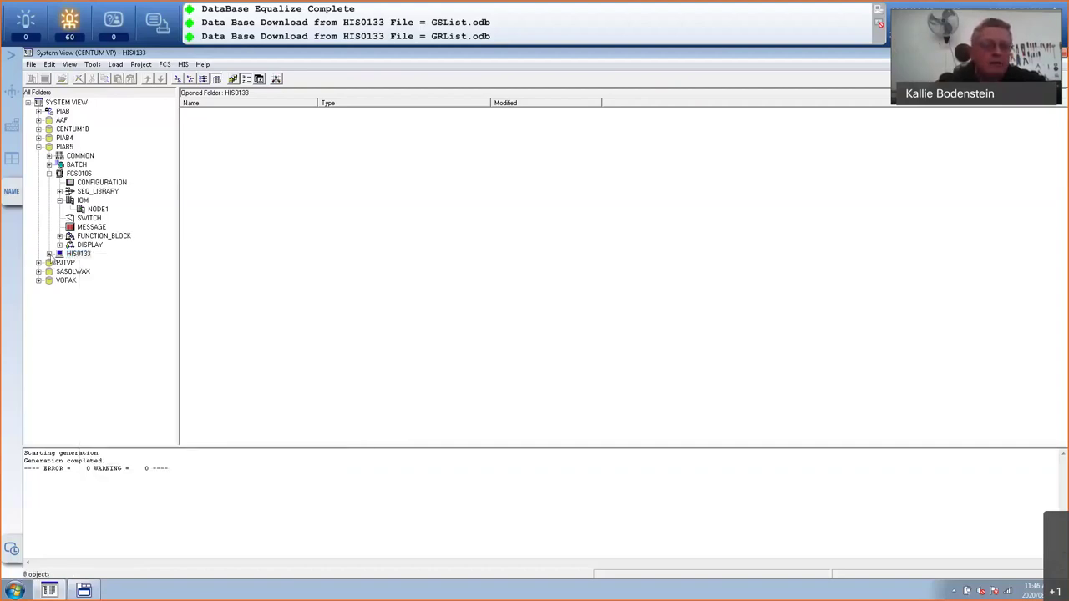
pyautogui.click(49, 254)
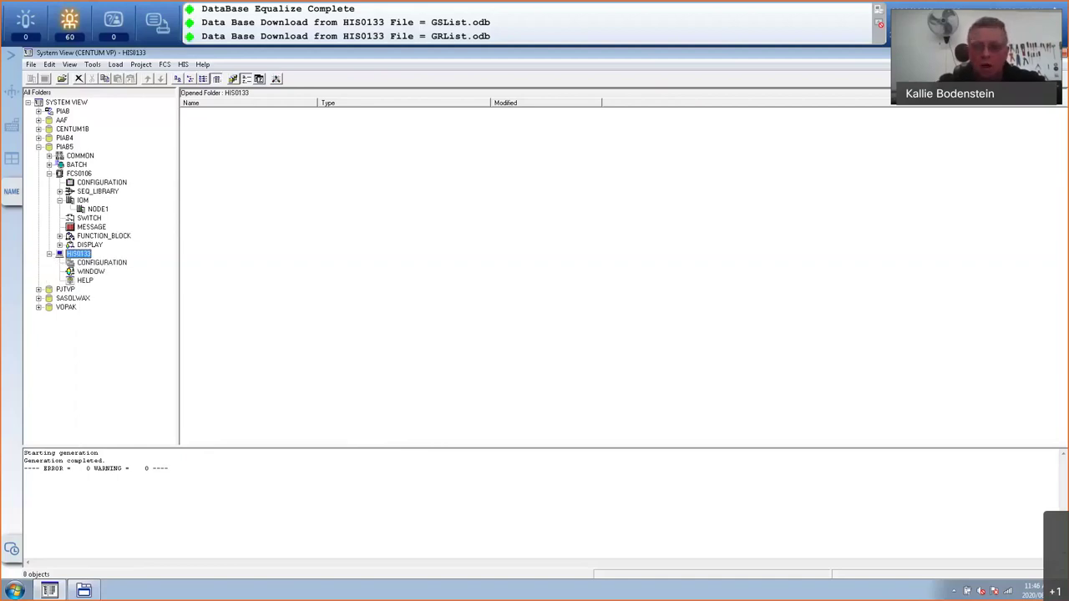
pyautogui.hotkey('alt', 'F4')
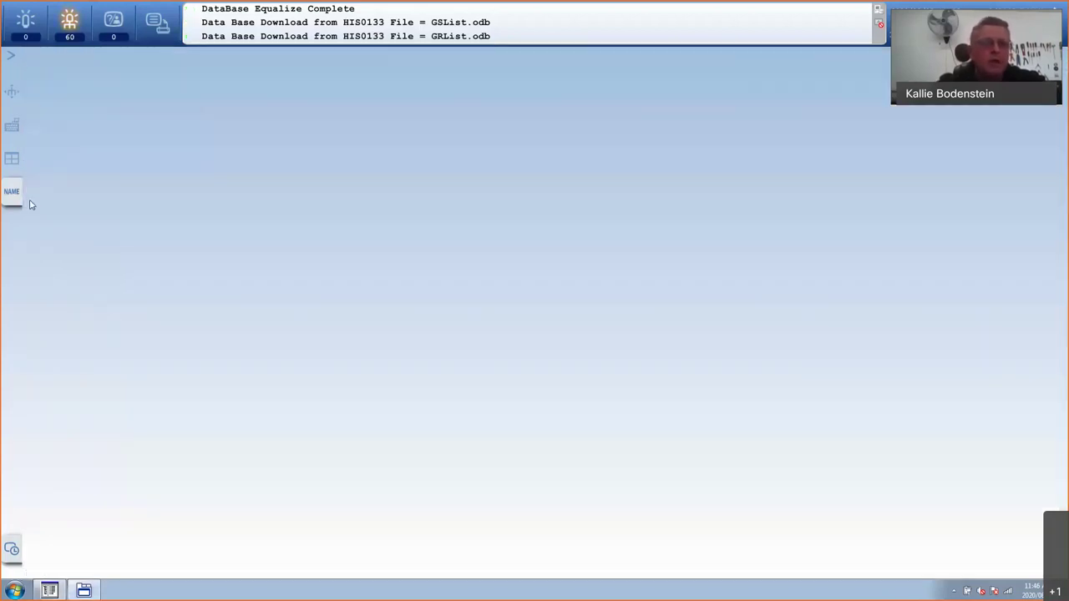
# - Call up the LEVEL faceplate by window name and move it higher on the screen
pyautogui.click(11, 193)
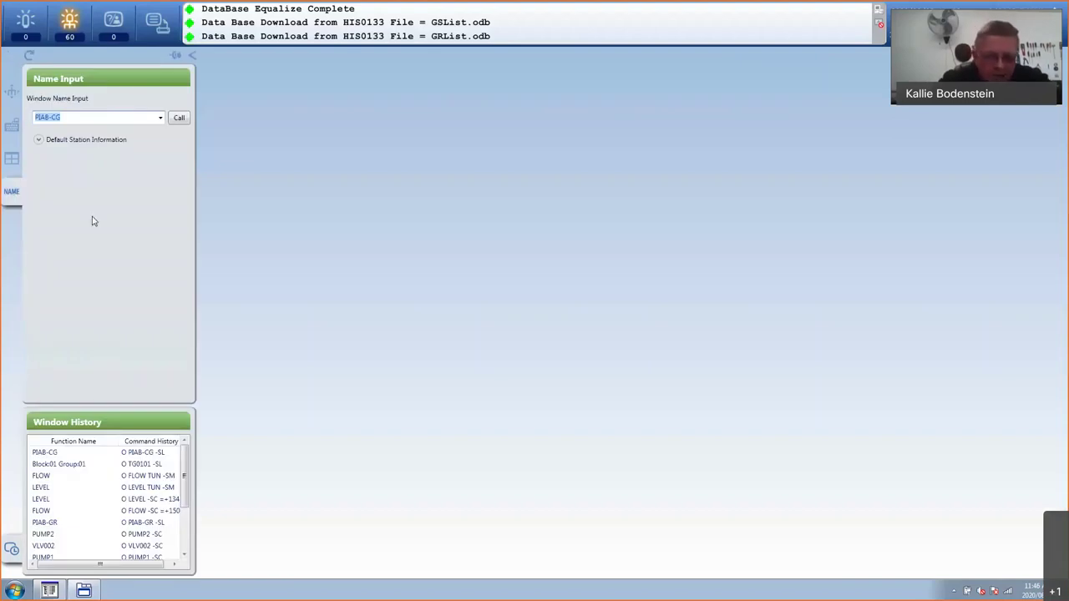
pyautogui.press('BackSpace')
pyautogui.write('level')
pyautogui.press('Return')
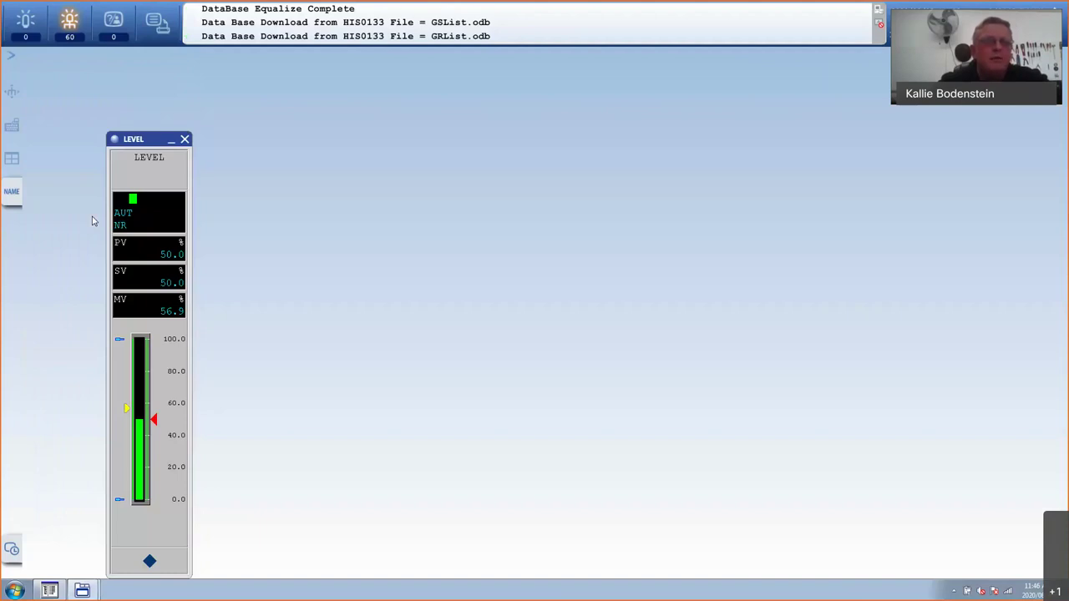
pyautogui.moveTo(145, 144); pyautogui.dragTo(151, 94)
# - Open the tuning view of LEVEL, examine its tuning parameters and trend, and close it
pyautogui.rightClick(175, 123)
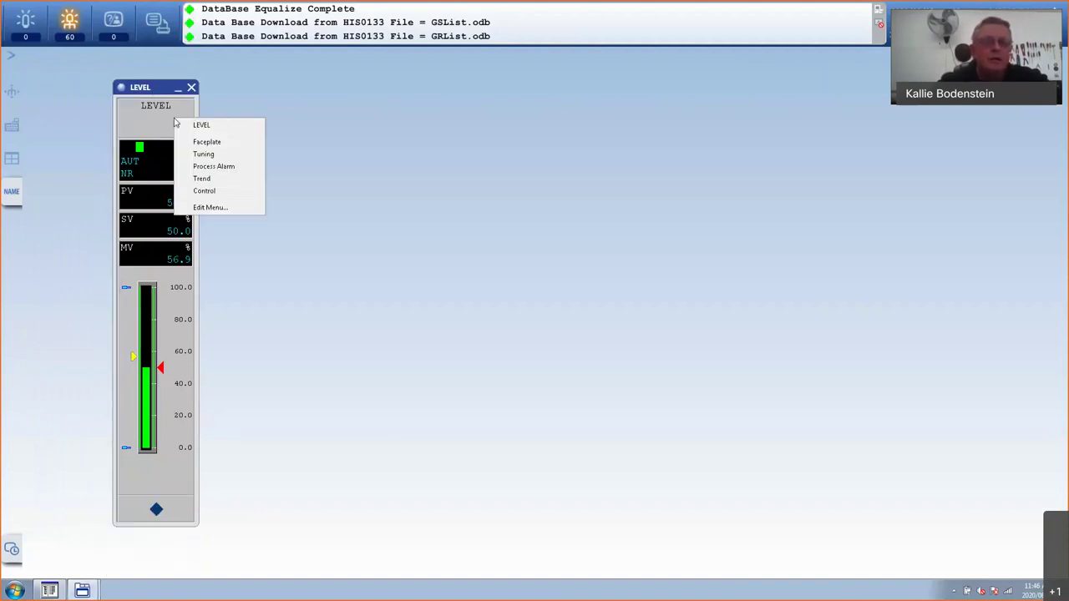
pyautogui.click(203, 154)
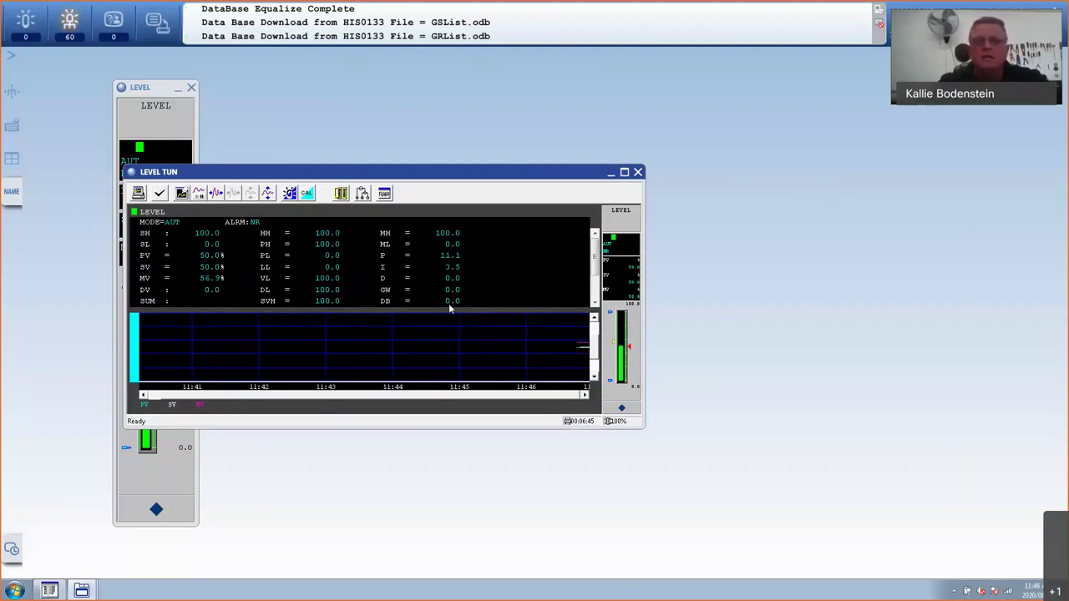
pyautogui.click(638, 172)
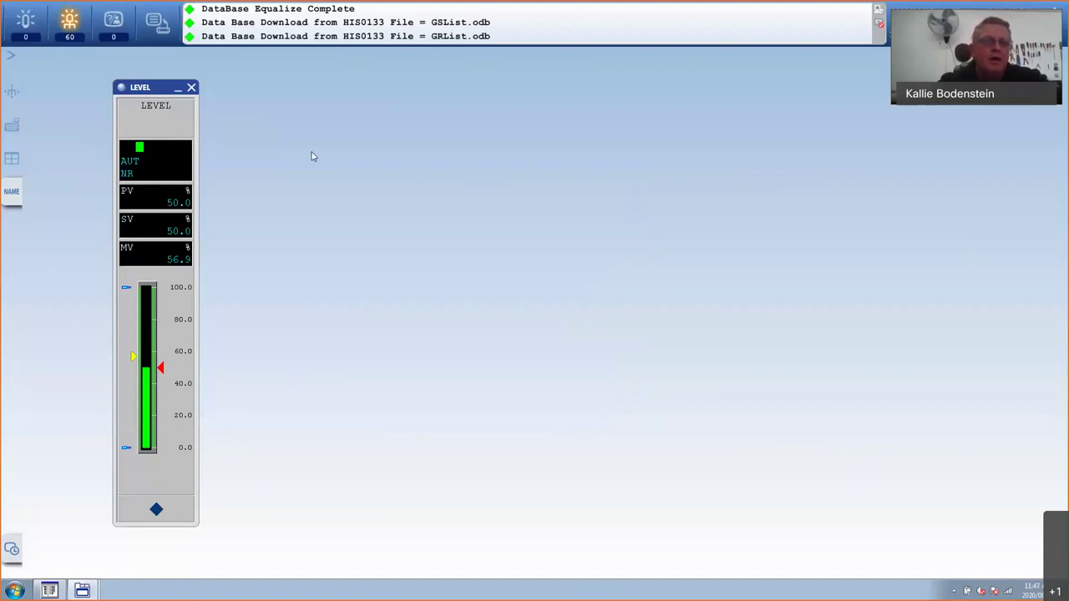
# - Call up the FLOW faceplate by window name and place it beside the LEVEL faceplate
pyautogui.click(13, 191)
pyautogui.write('flow')
pyautogui.press('Return')
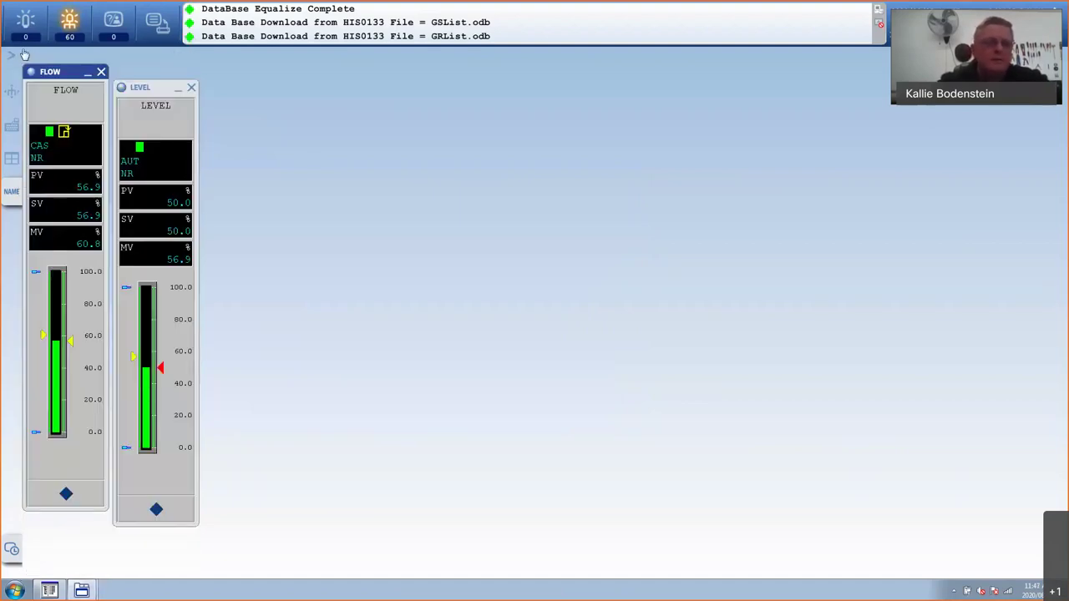
pyautogui.moveTo(64, 77); pyautogui.dragTo(225, 92)
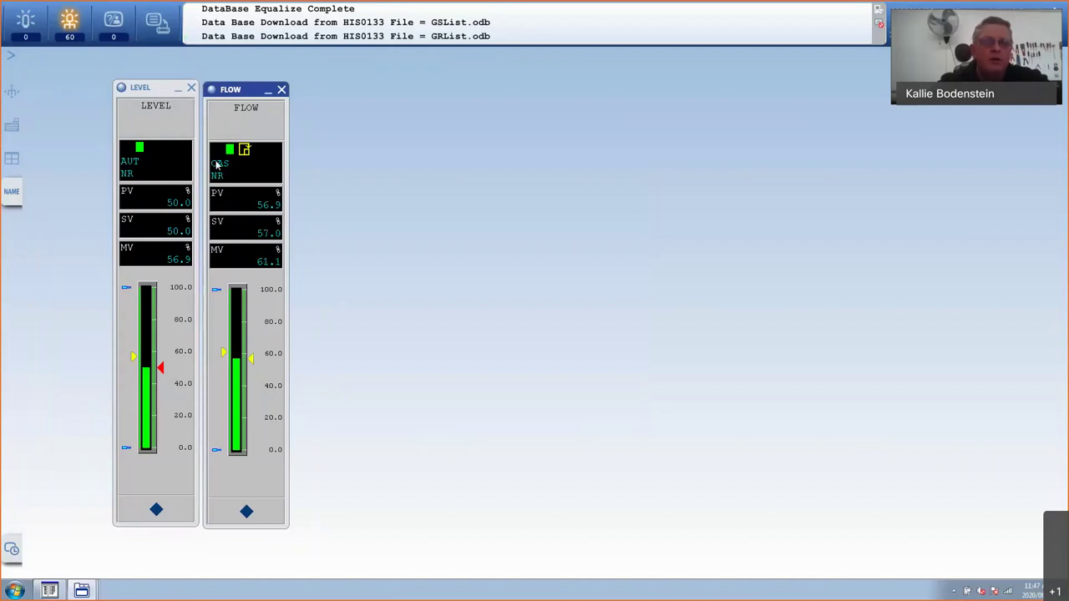
# - Switch the FLOW controller to manual mode, giving the reason "To stop Automatic Control"
pyautogui.click(217, 165)
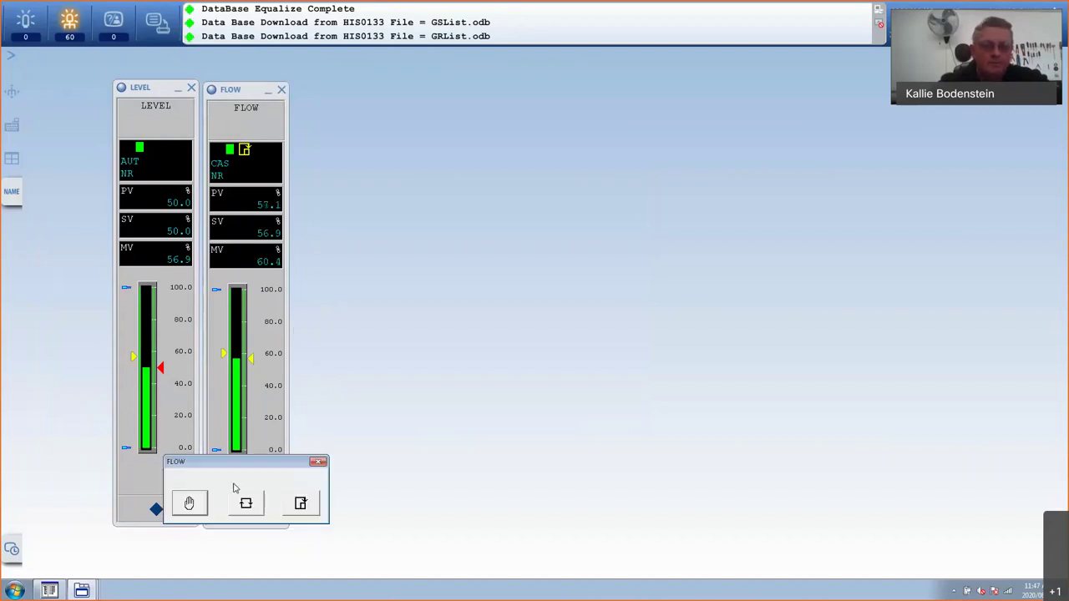
pyautogui.click(189, 504)
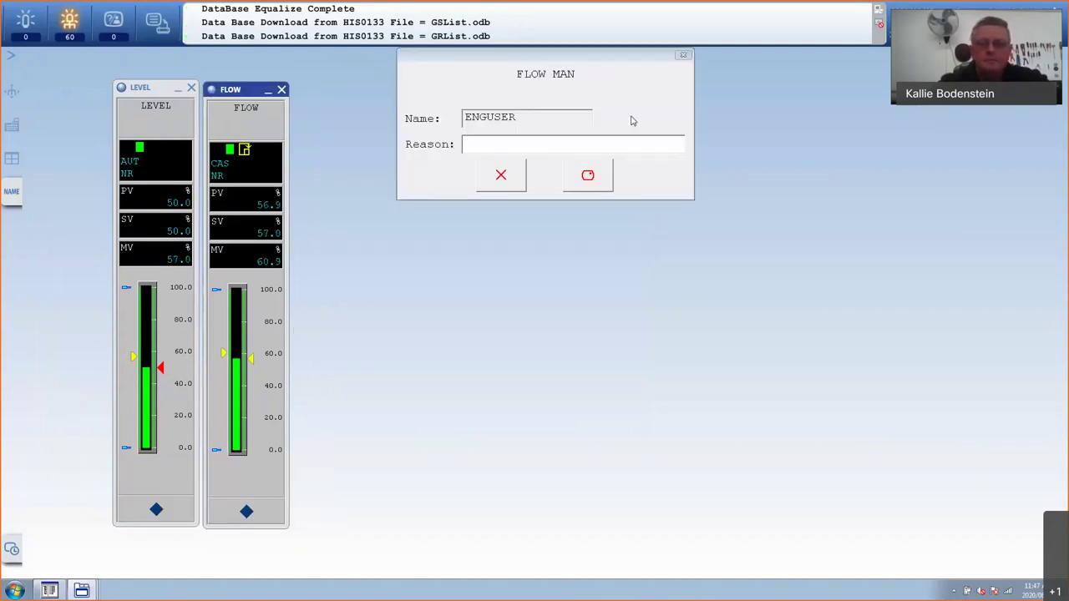
pyautogui.click(531, 142)
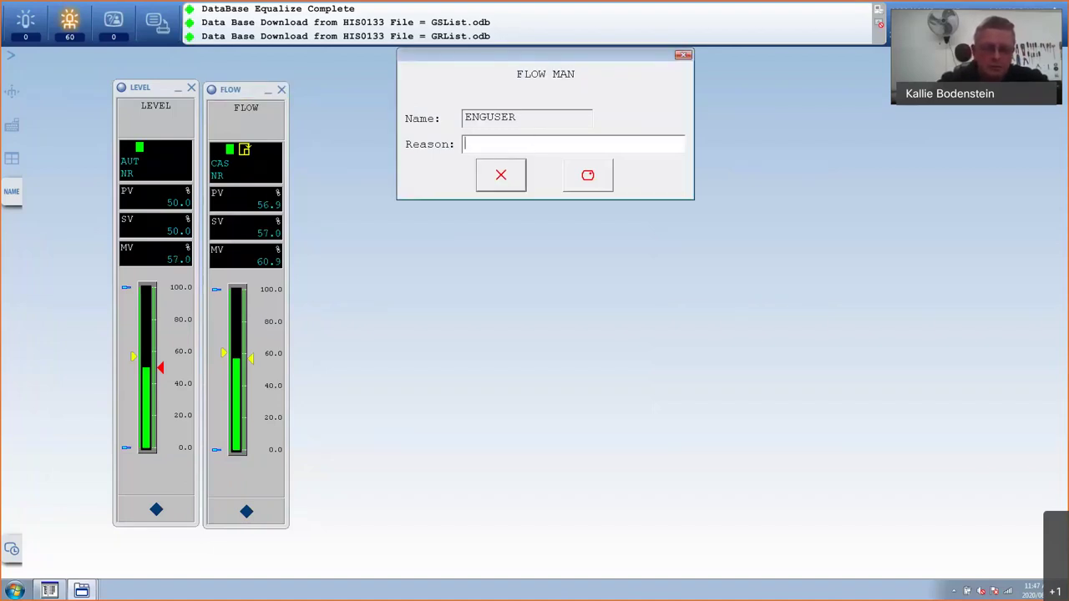
pyautogui.write('To mstop Au')
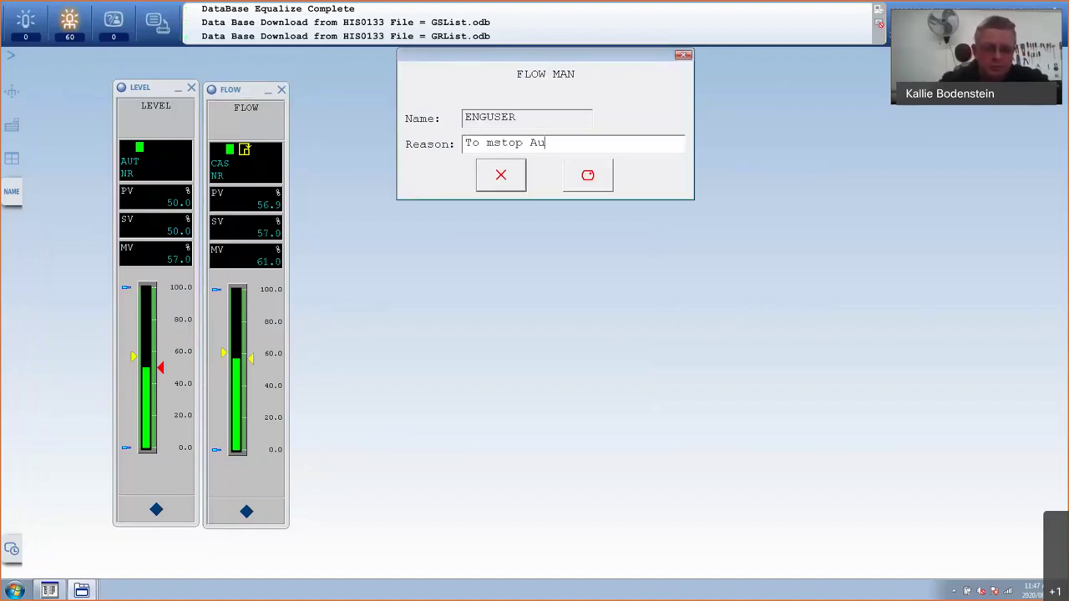
pyautogui.write('tomativ')
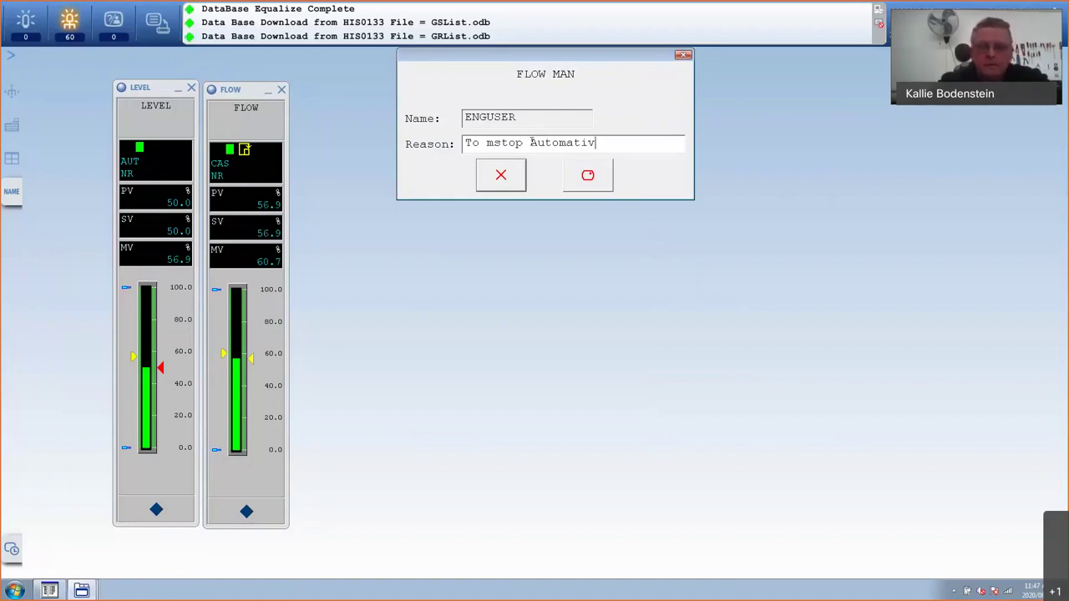
pyautogui.press('BackSpace')
pyautogui.click(494, 143)
pyautogui.press('BackSpace')
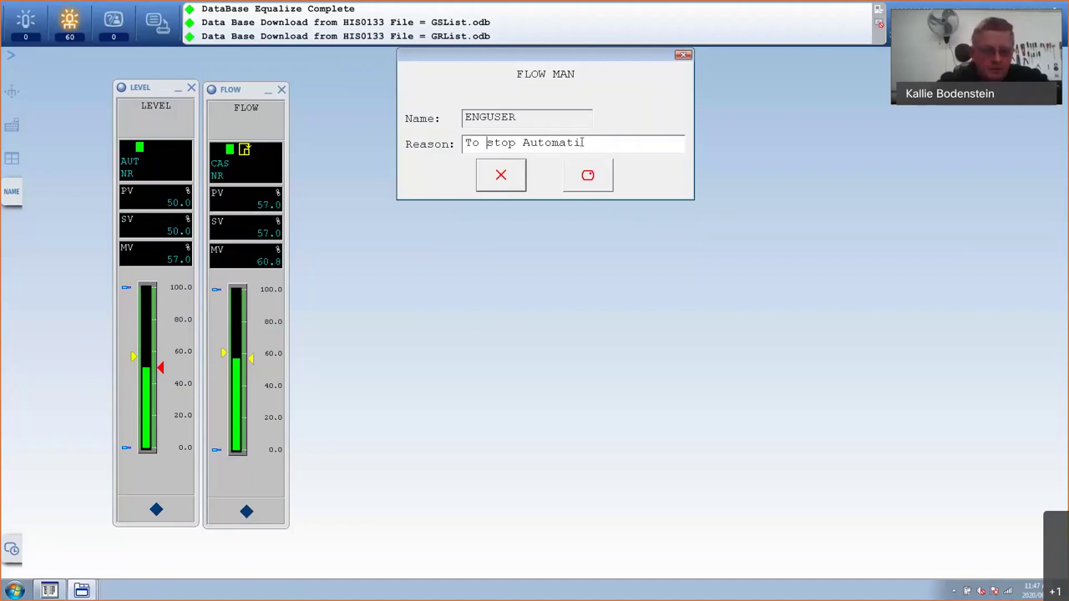
pyautogui.click(584, 143)
pyautogui.write('c Con')
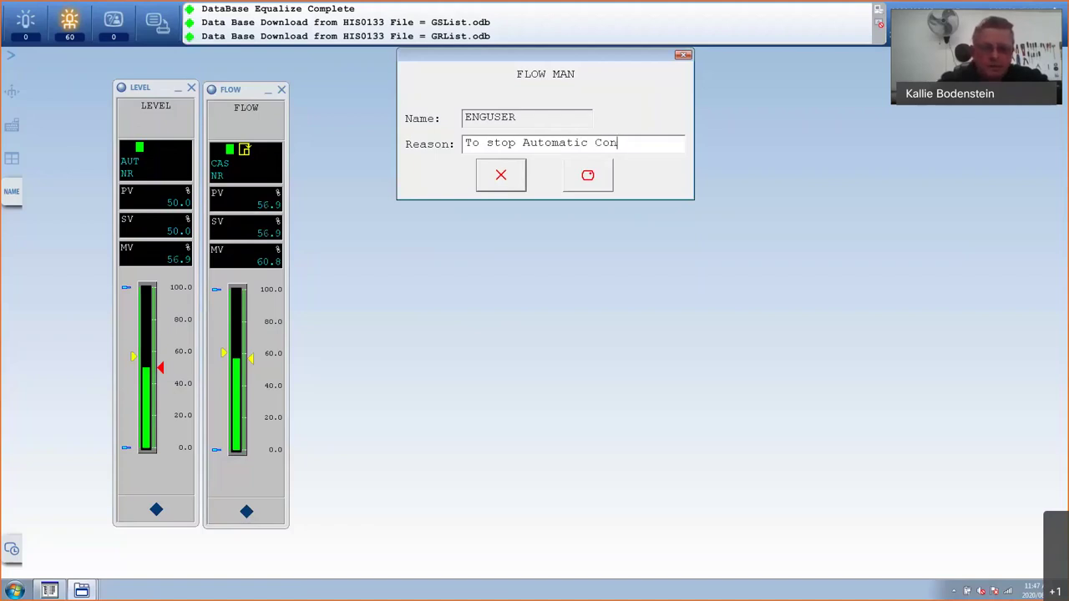
pyautogui.write('trol')
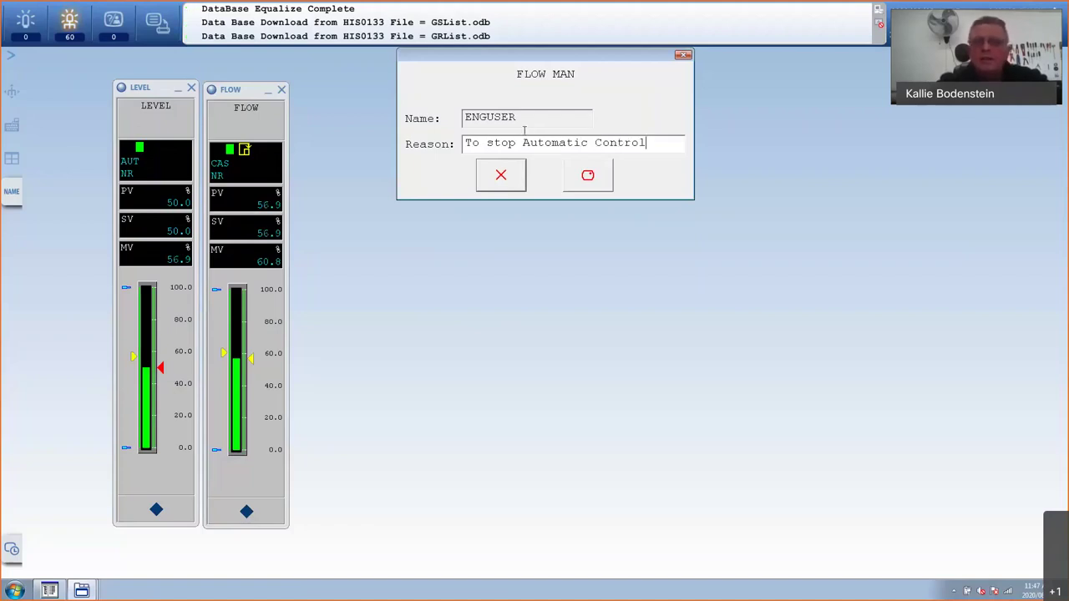
pyautogui.click(591, 177)
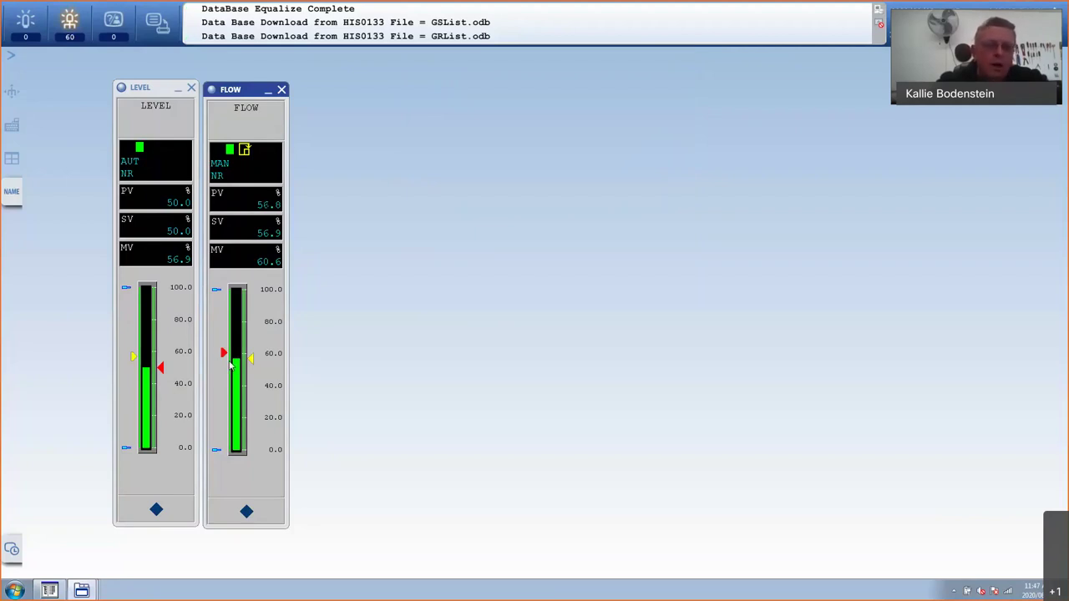
# - Set the manipulated value (MV) of FLOW to 100% and close its data entry dialog
pyautogui.click(250, 521)
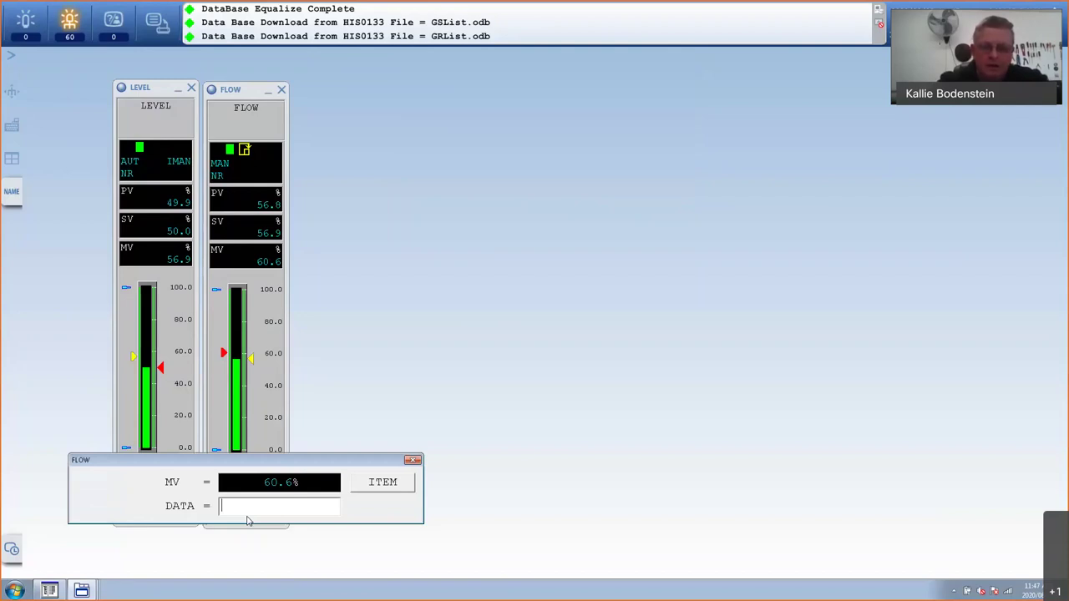
pyautogui.write('100')
pyautogui.press('Return')
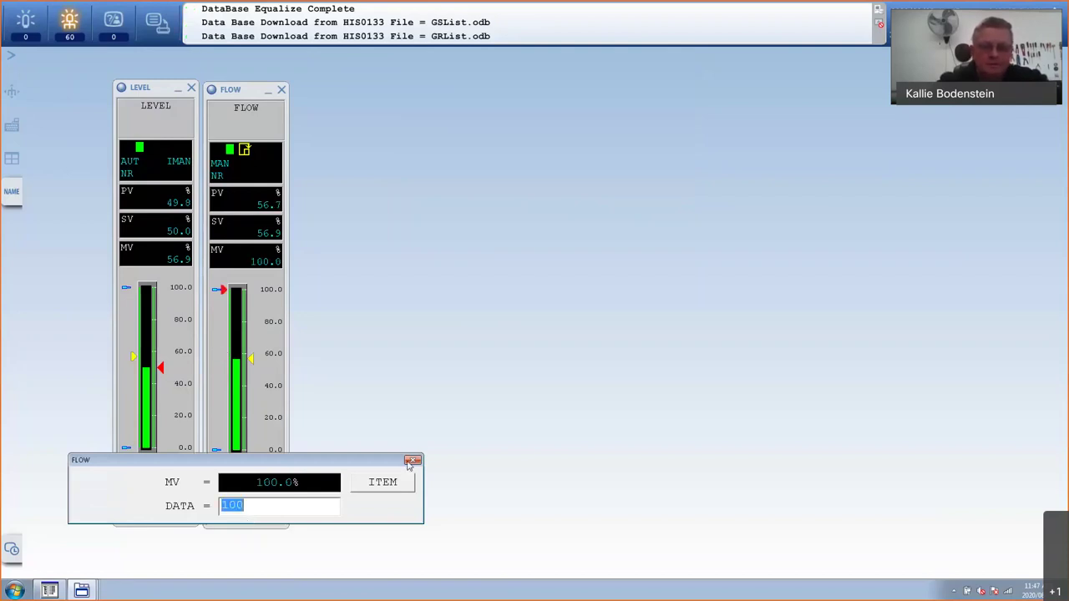
pyautogui.click(412, 461)
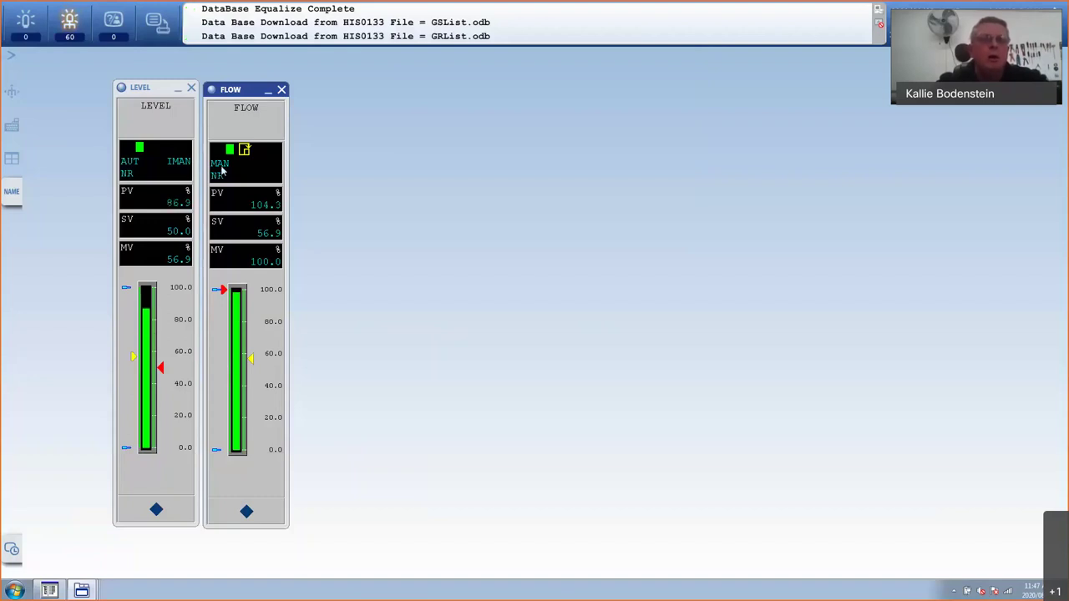
# - Return the FLOW controller from manual to cascade mode
pyautogui.click(173, 147)
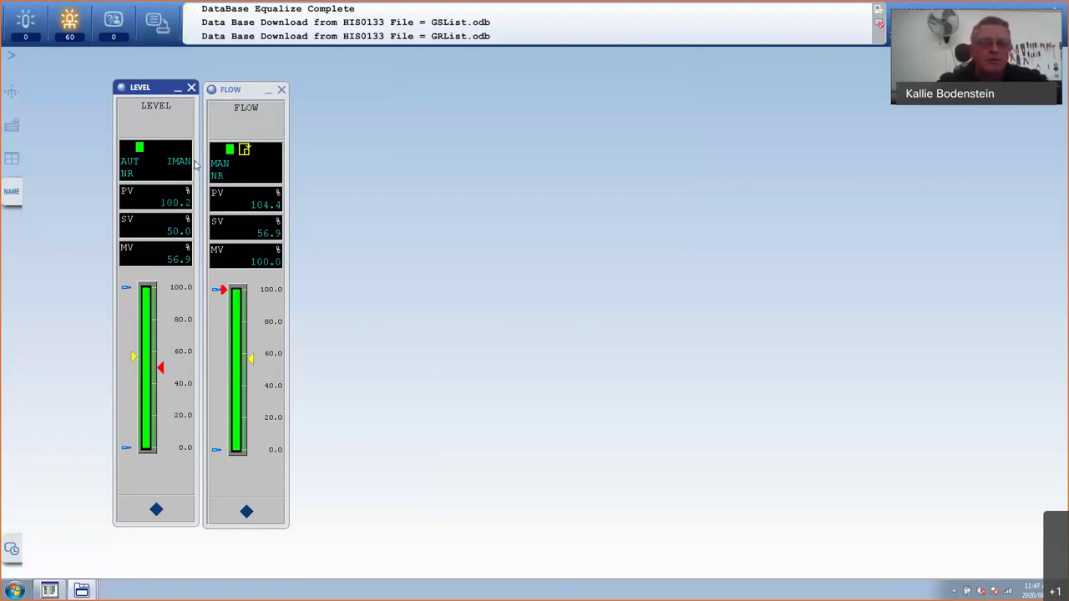
pyautogui.click(219, 171)
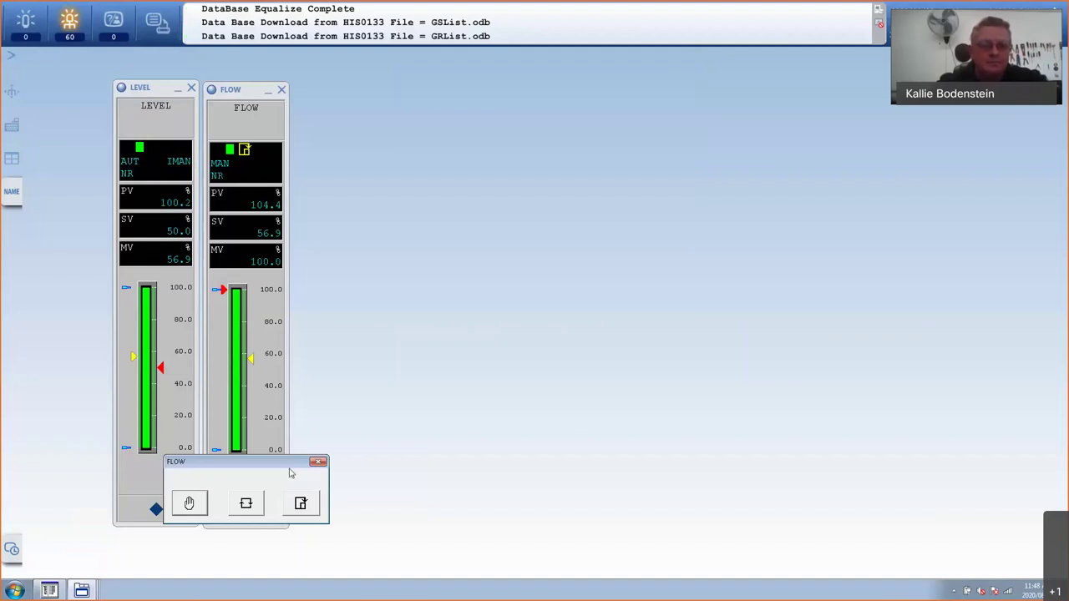
pyautogui.click(300, 503)
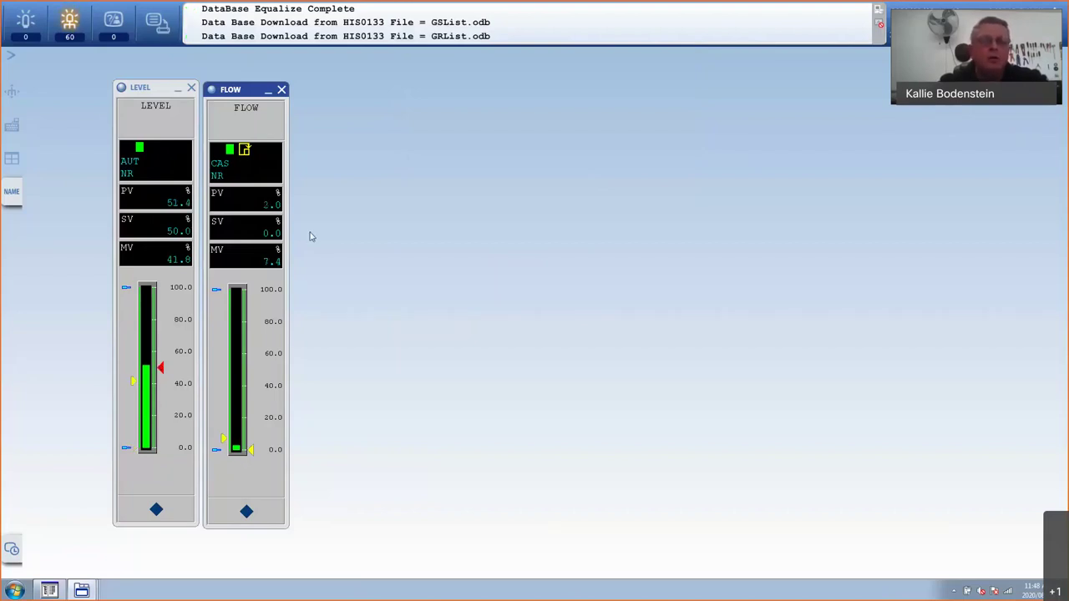
# - Open the tuning view of FLOW, examine its tuning parameters and trend, and close it
pyautogui.rightClick(268, 125)
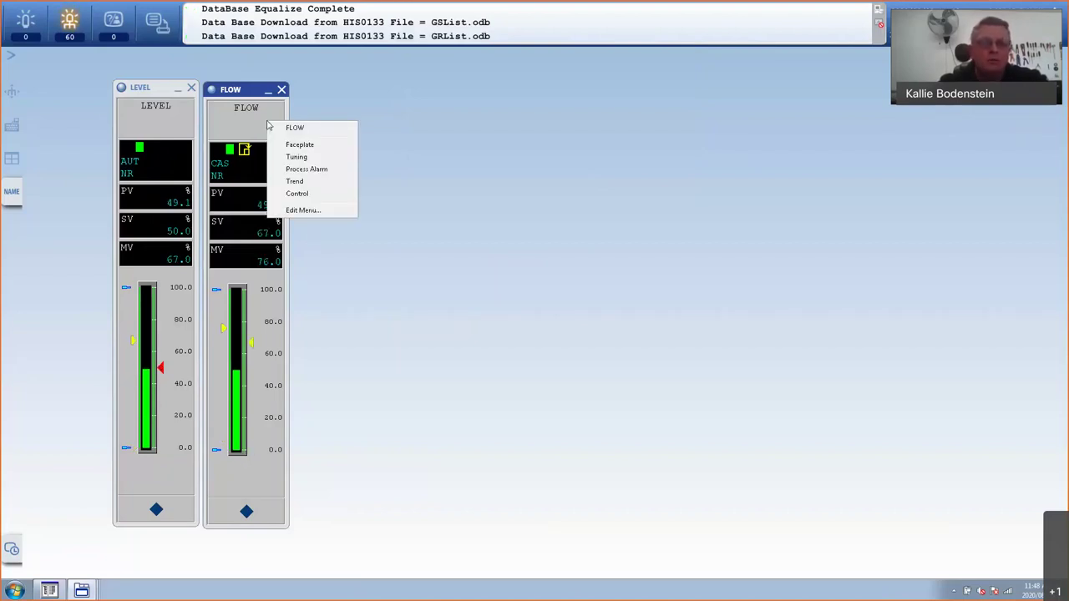
pyautogui.click(298, 157)
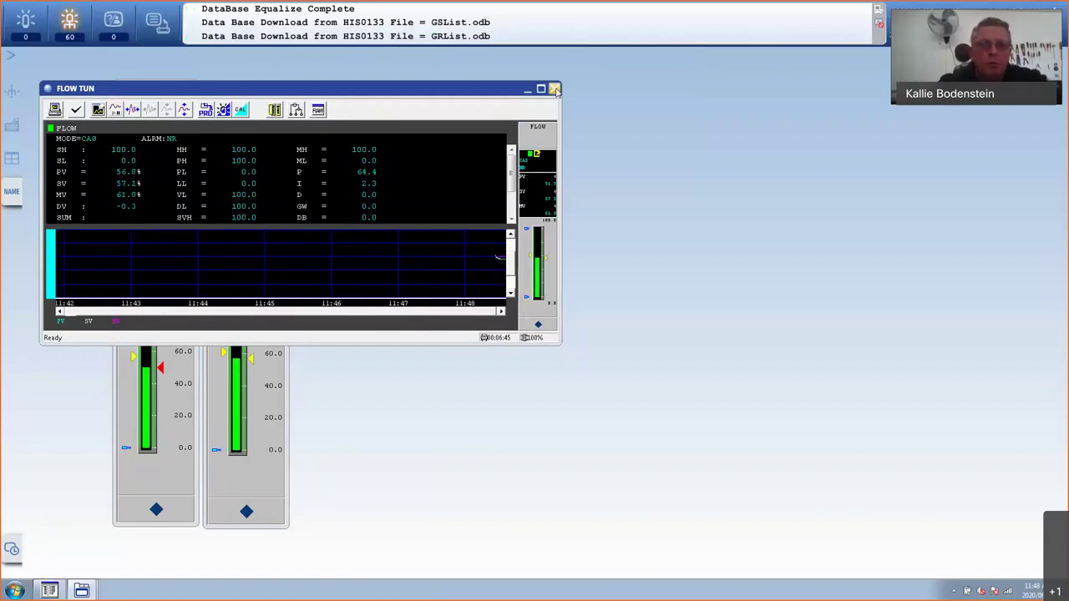
pyautogui.click(555, 90)
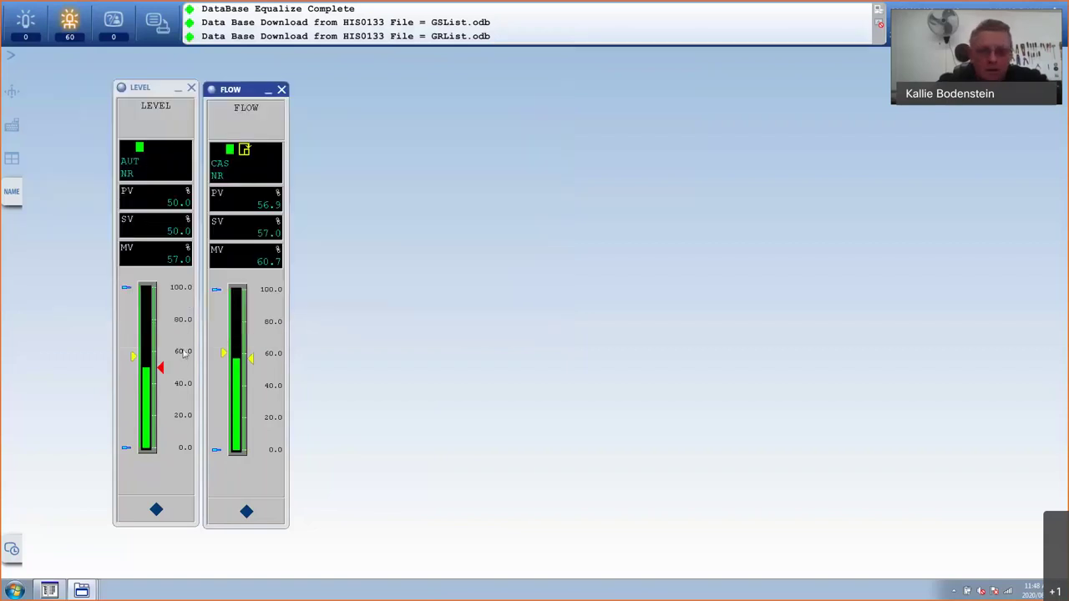
# - Set the setpoint (SV) of LEVEL to 20% and close its data entry dialog
pyautogui.click(157, 508)
pyautogui.write('20')
pyautogui.press('Return')
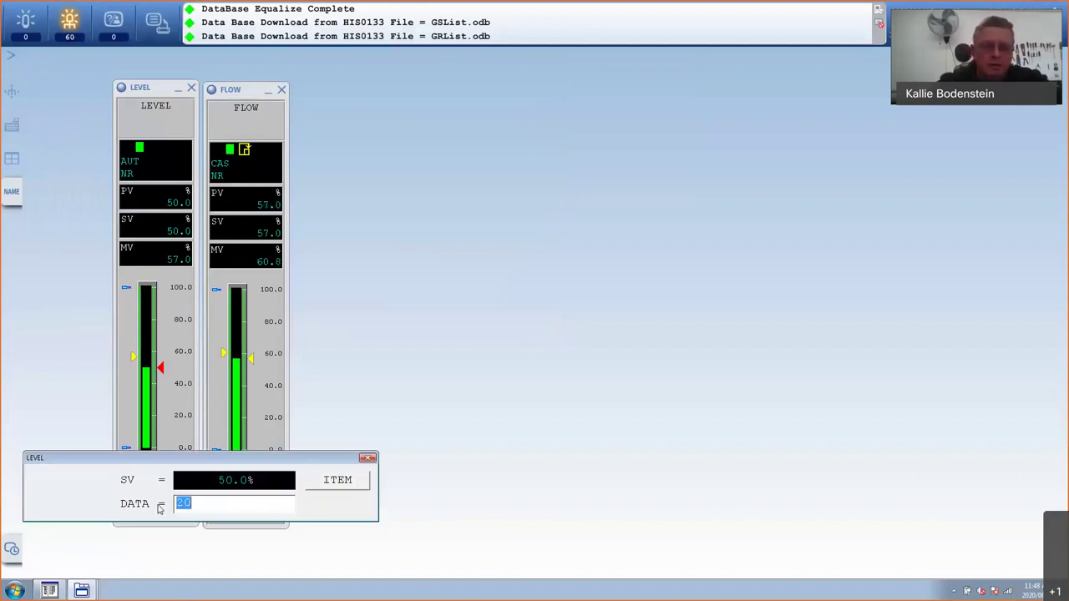
pyautogui.click(367, 458)
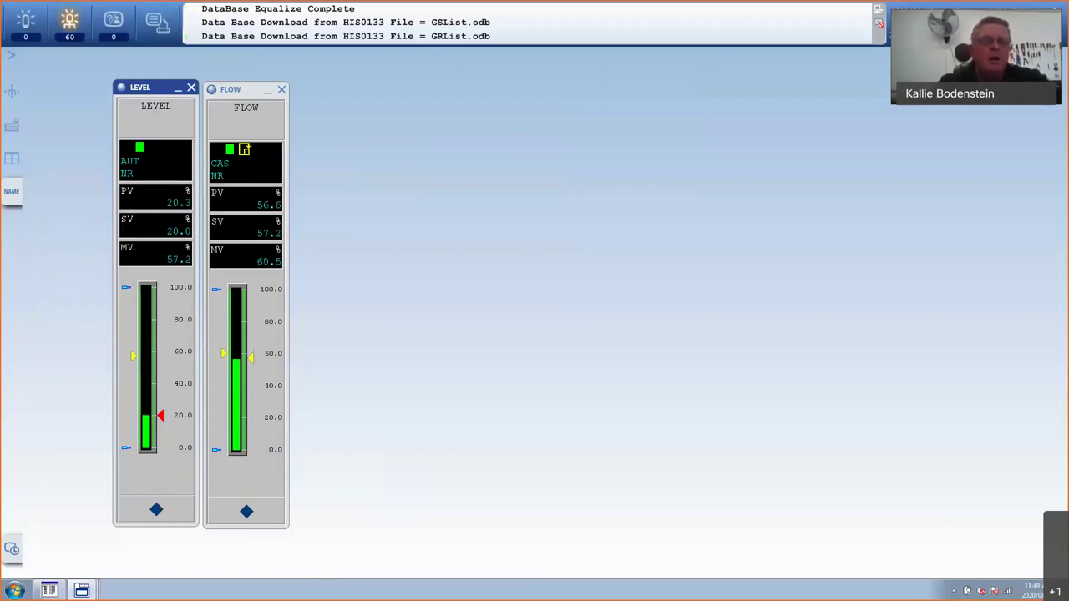
# - Call up the PUMP1 faceplate by window name and place it beside the LEVEL faceplate
pyautogui.hotkey('ctrl', 'n')
pyautogui.write('pump')
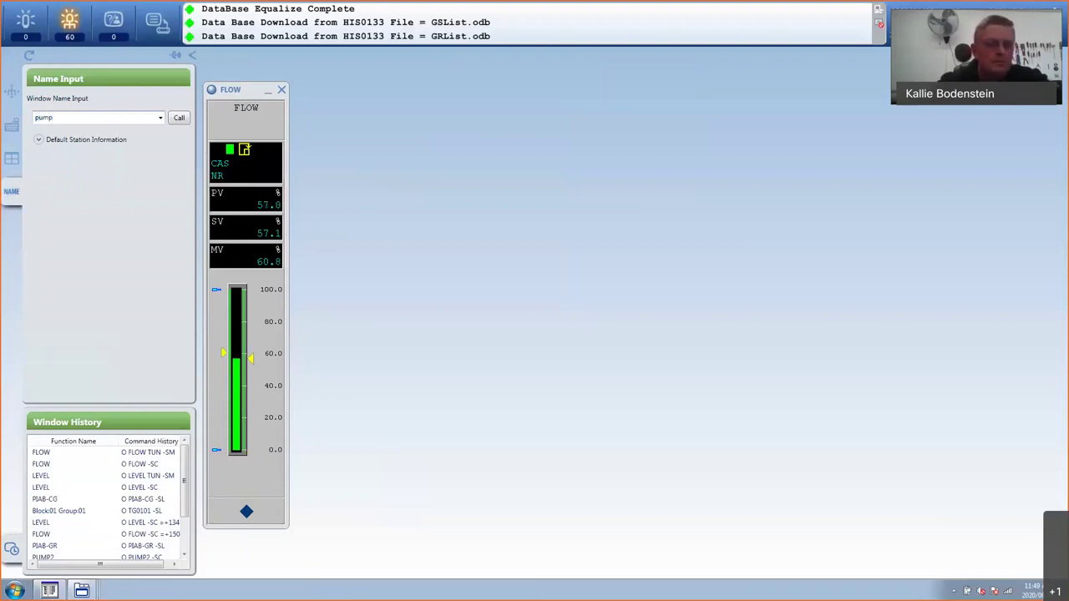
pyautogui.write('1')
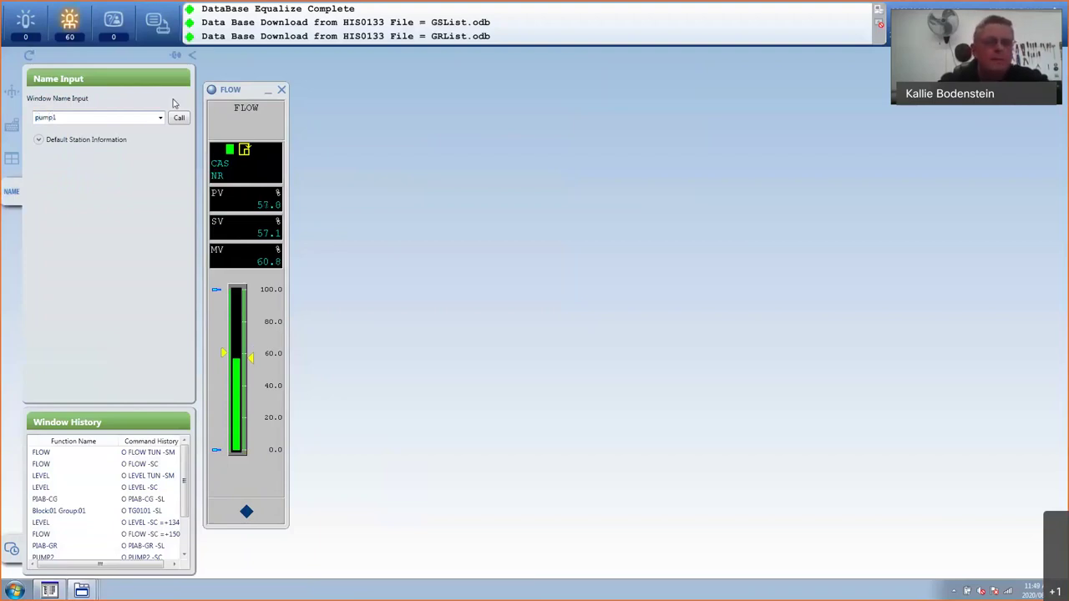
pyautogui.click(177, 118)
pyautogui.moveTo(86, 109); pyautogui.dragTo(55, 91)
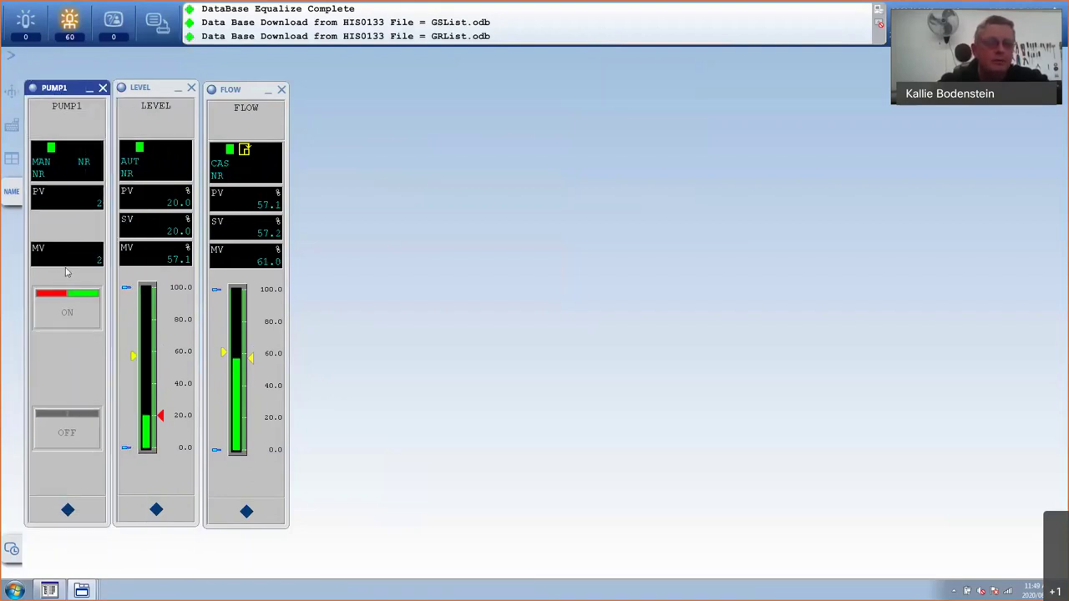
# - Switch PUMP1 off and back on, and close the PUMP1, LEVEL and FLOW faceplates
pyautogui.click(72, 441)
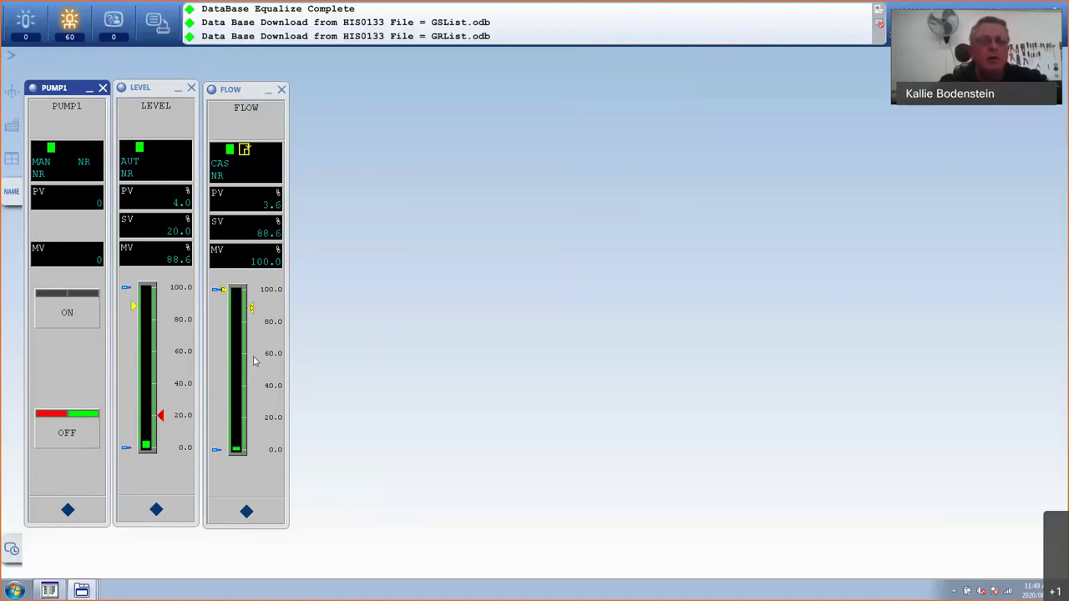
pyautogui.click(69, 313)
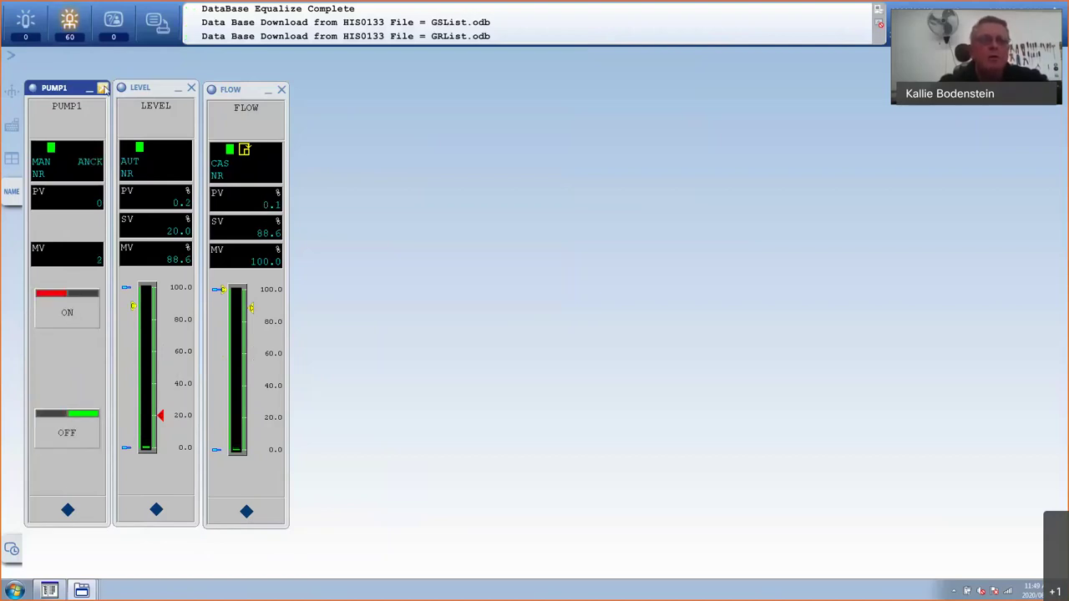
pyautogui.click(102, 87)
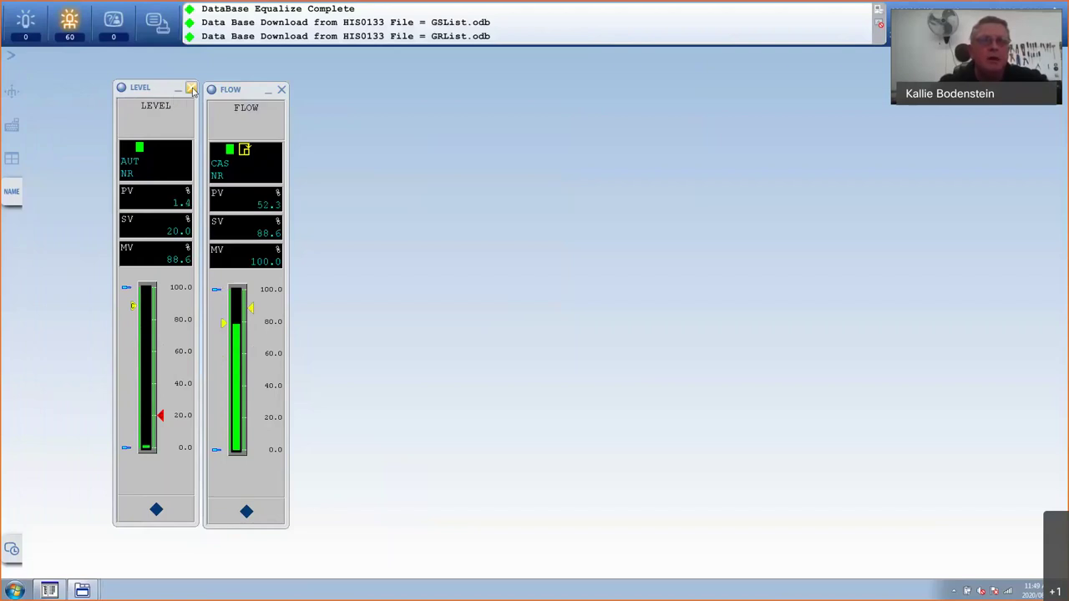
pyautogui.click(191, 89)
pyautogui.click(282, 90)
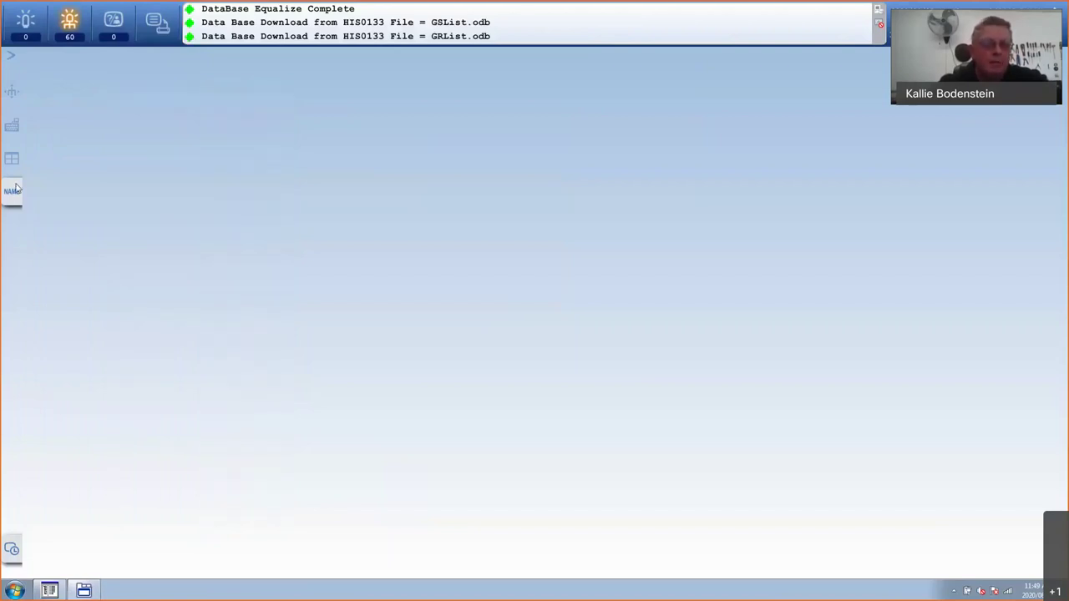
# - Switch to System View and create a Control (8-loop) window named PIAB-CG in the WINDOW folder of HIS0133
pyautogui.click(50, 591)
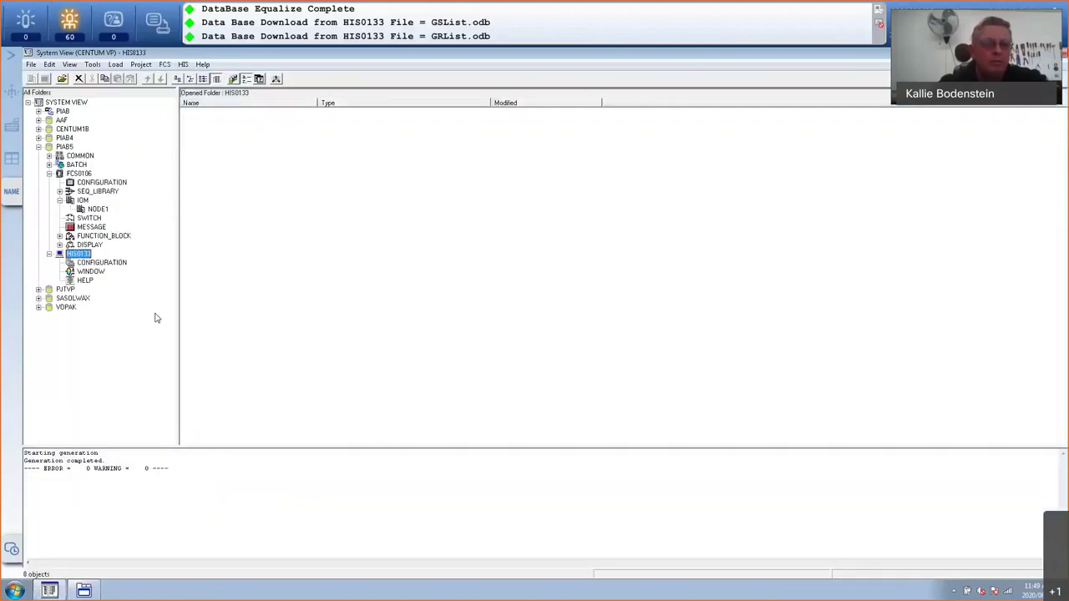
pyautogui.click(90, 273)
pyautogui.rightClick(90, 274)
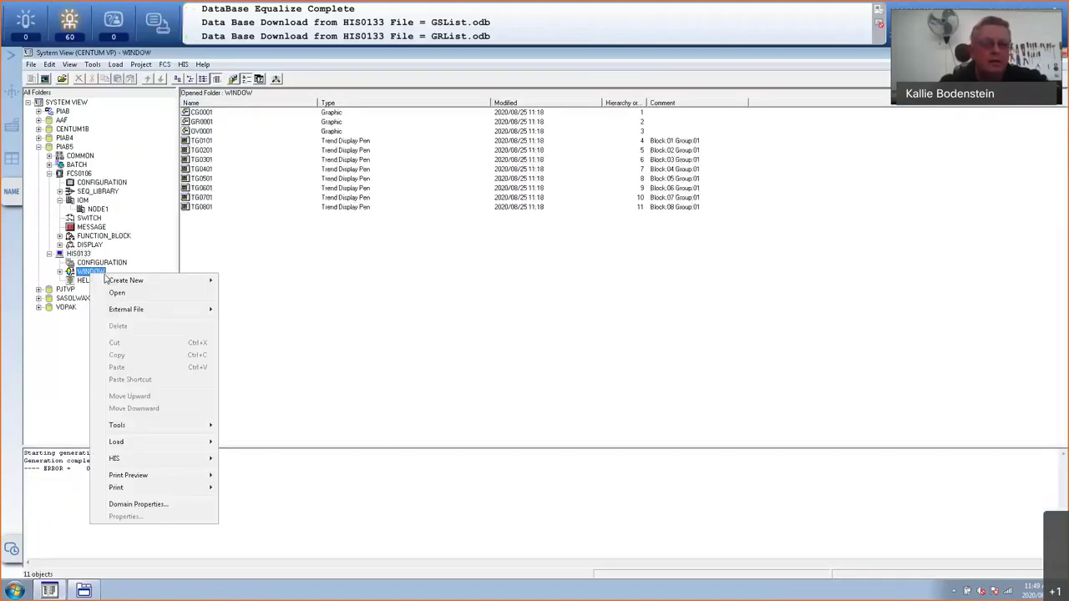
pyautogui.moveTo(141, 287)
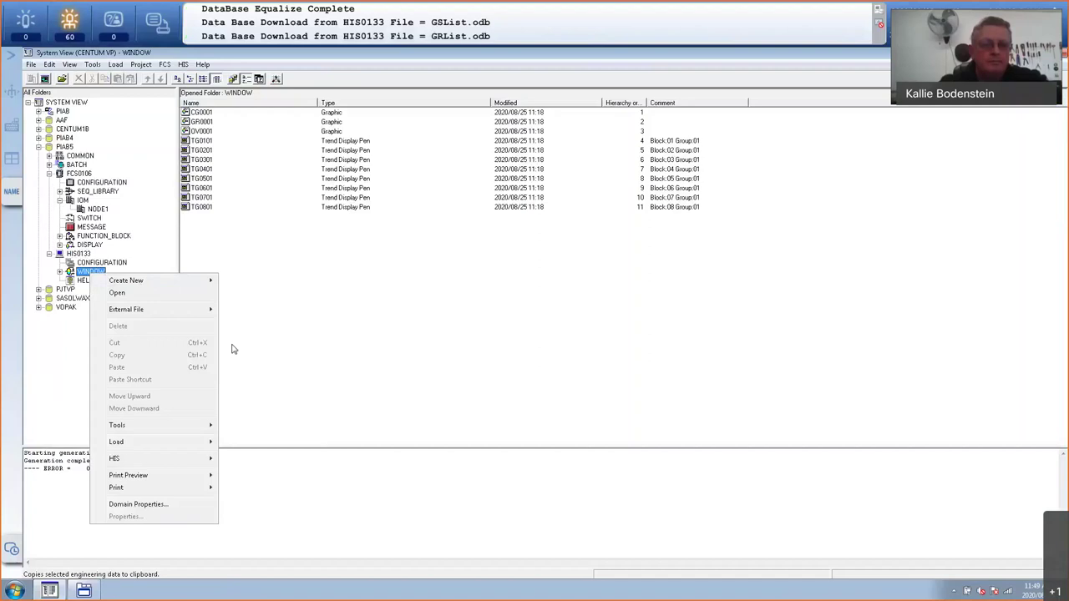
pyautogui.moveTo(210, 284)
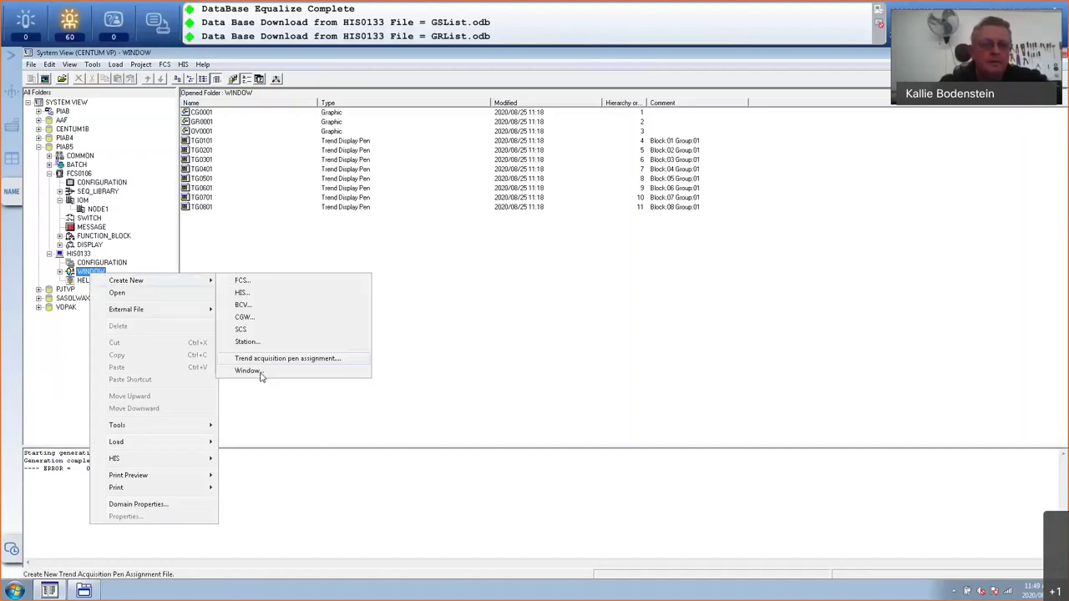
pyautogui.click(261, 375)
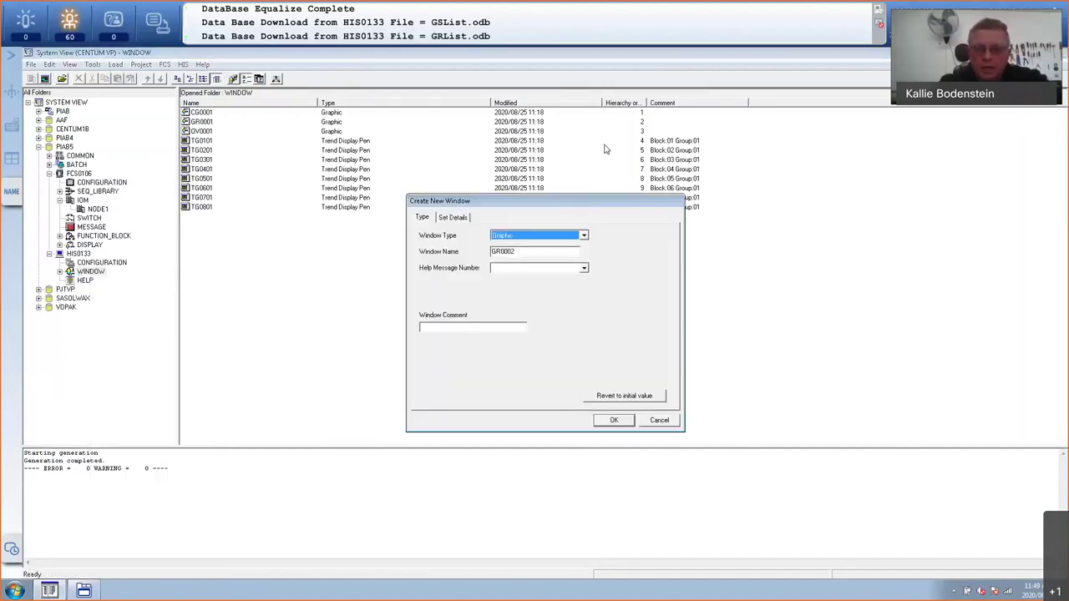
pyautogui.click(584, 236)
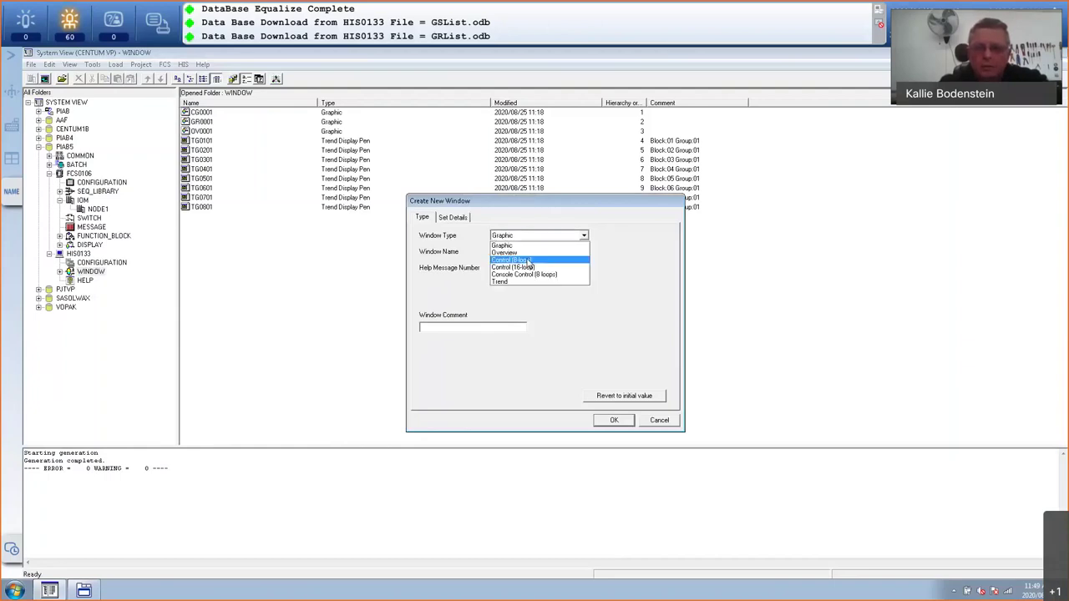
pyautogui.click(518, 253)
pyautogui.doubleClick(517, 253)
pyautogui.write('PIAB-CG')
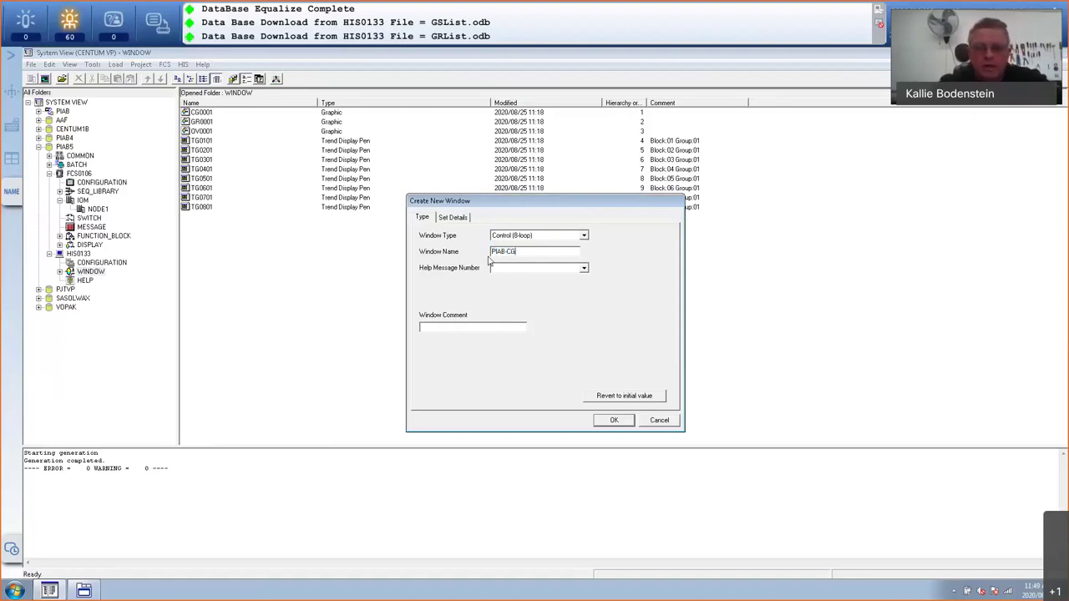
pyautogui.click(613, 421)
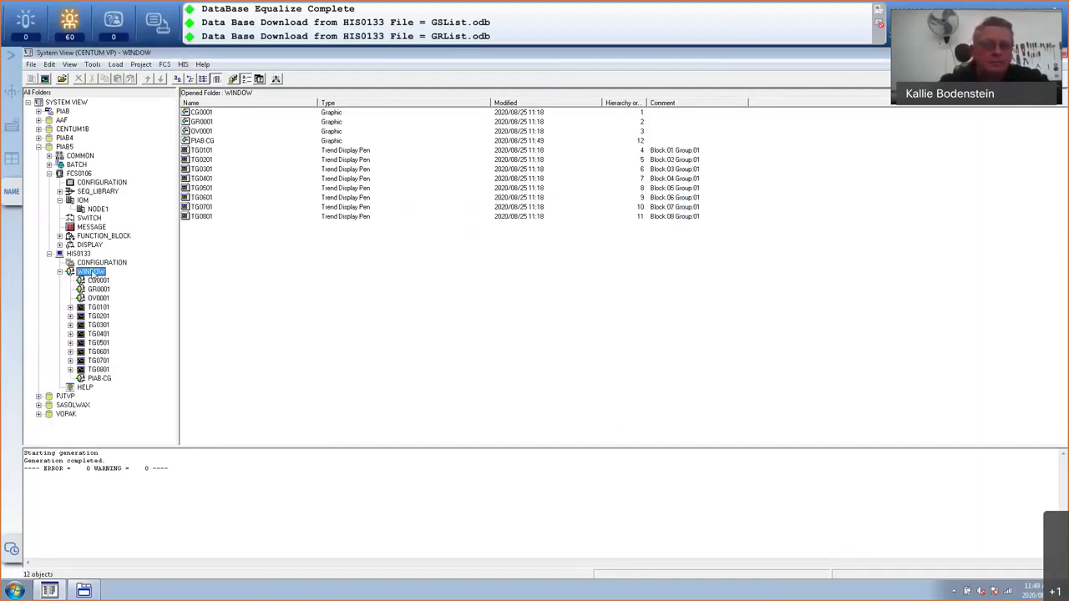
# - Create a Graphic window named PIAB-GR in the WINDOW folder of HIS0133
pyautogui.rightClick(93, 273)
pyautogui.moveTo(131, 283)
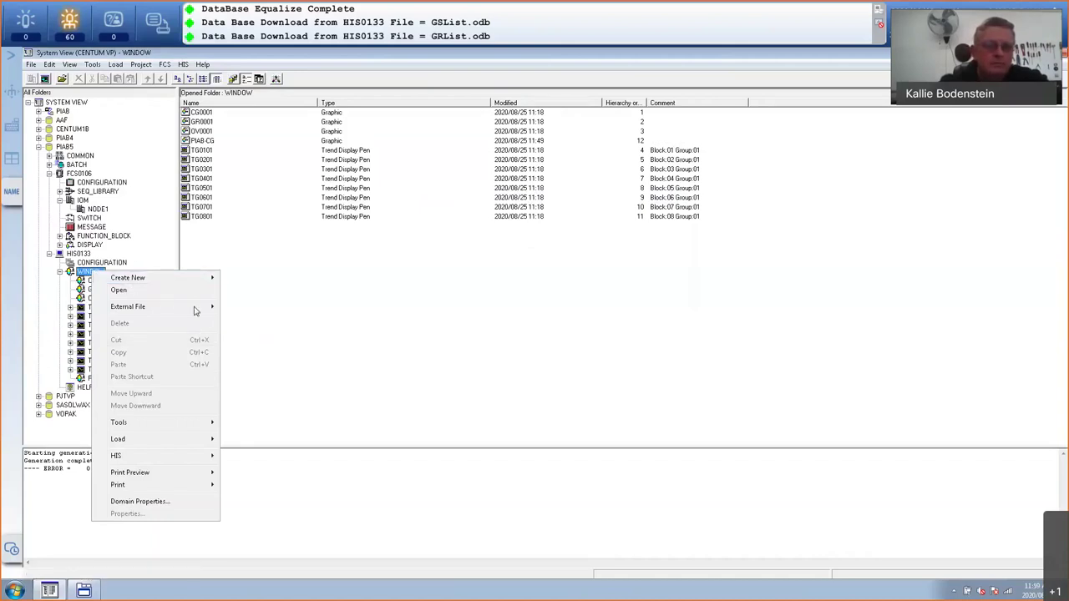
pyautogui.moveTo(200, 282)
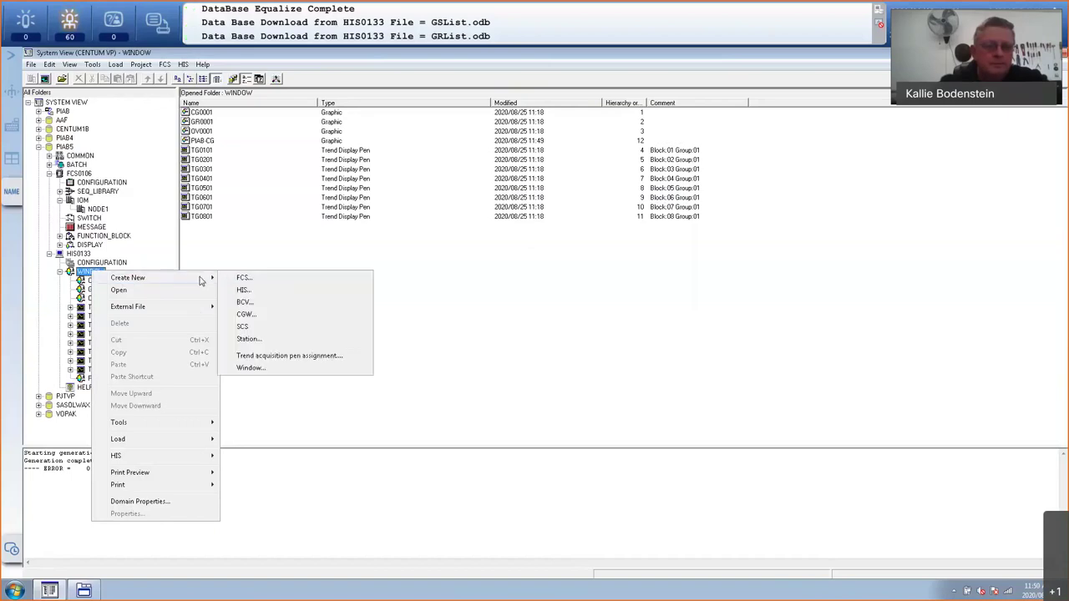
pyautogui.click(250, 368)
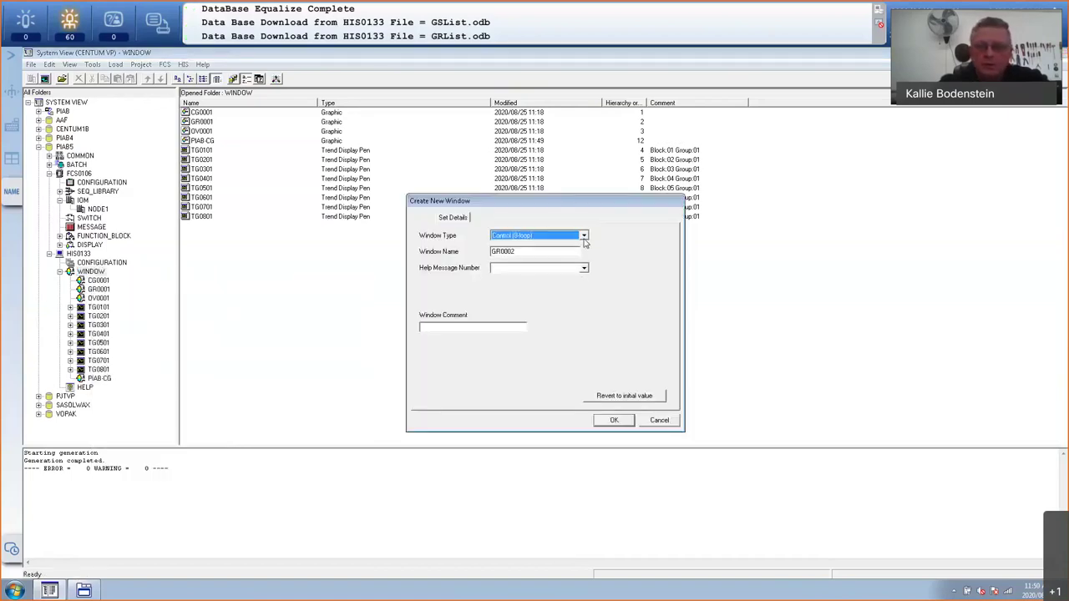
pyautogui.click(584, 237)
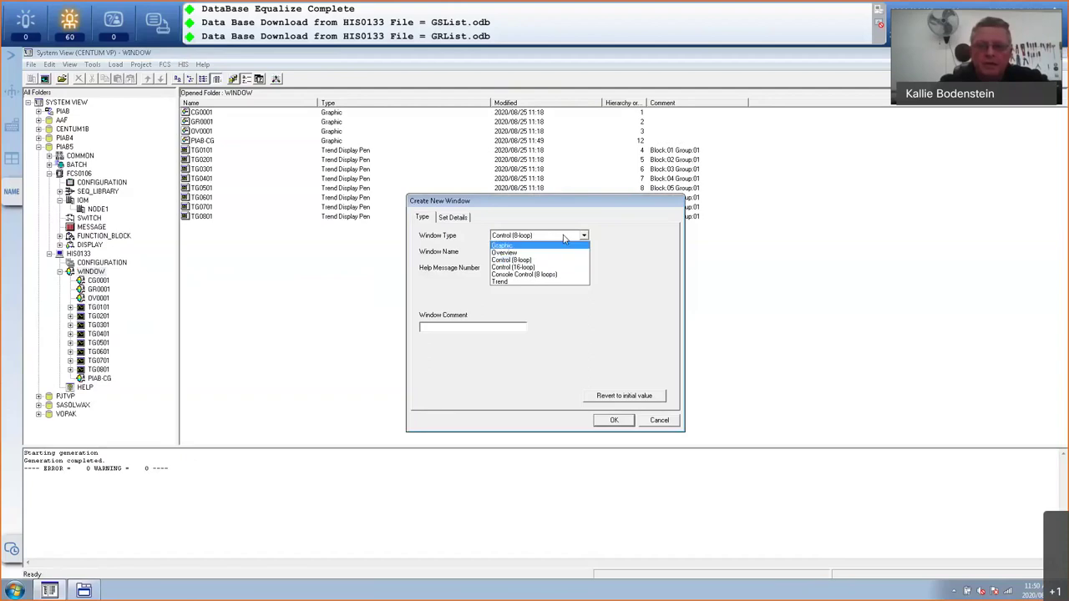
pyautogui.click(537, 246)
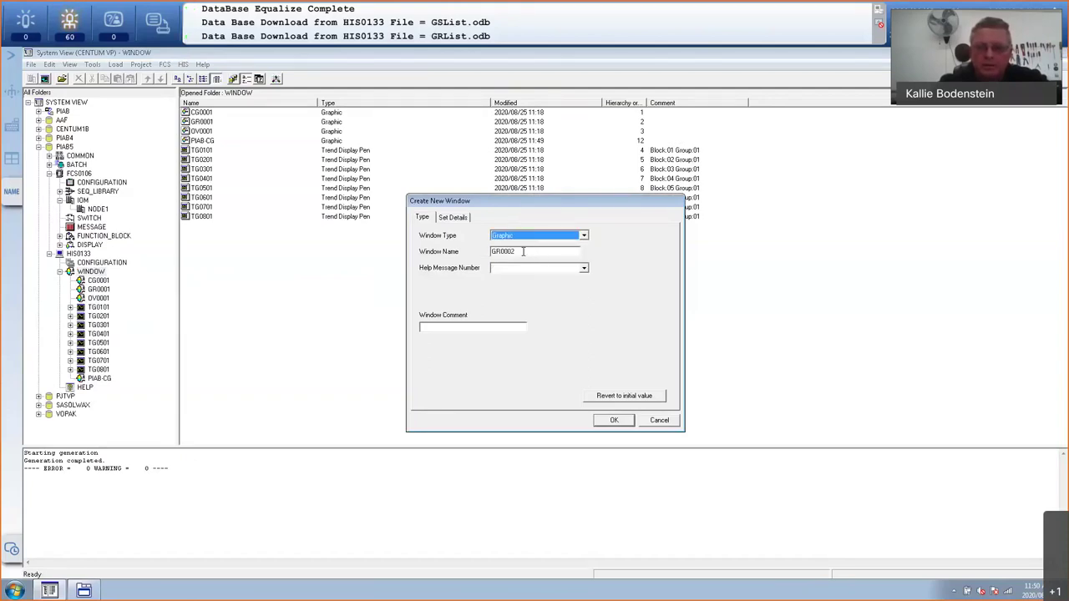
pyautogui.press('Tab')
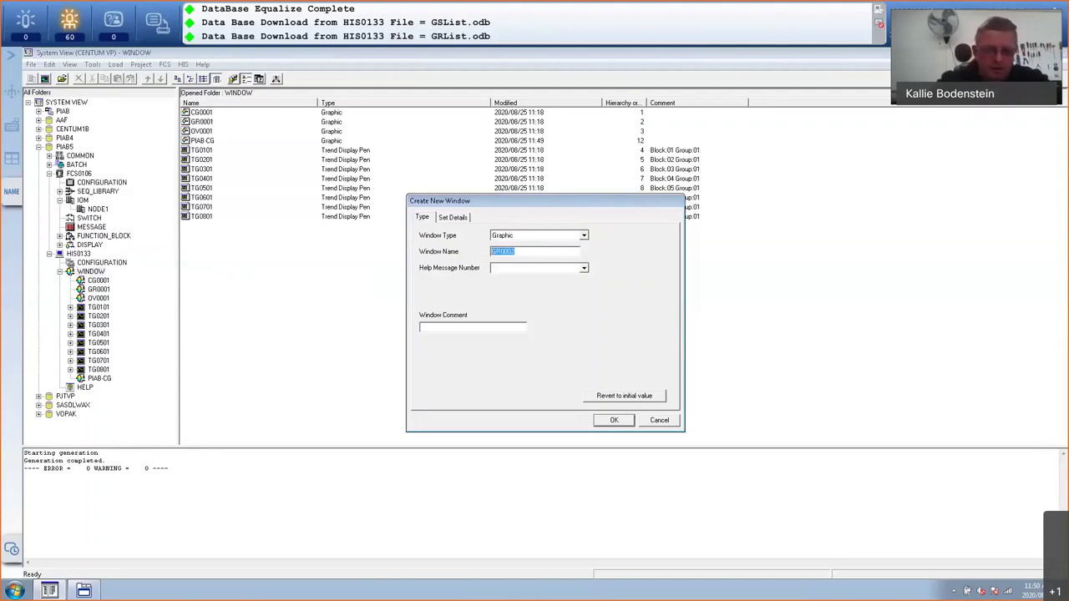
pyautogui.write('PIAB')
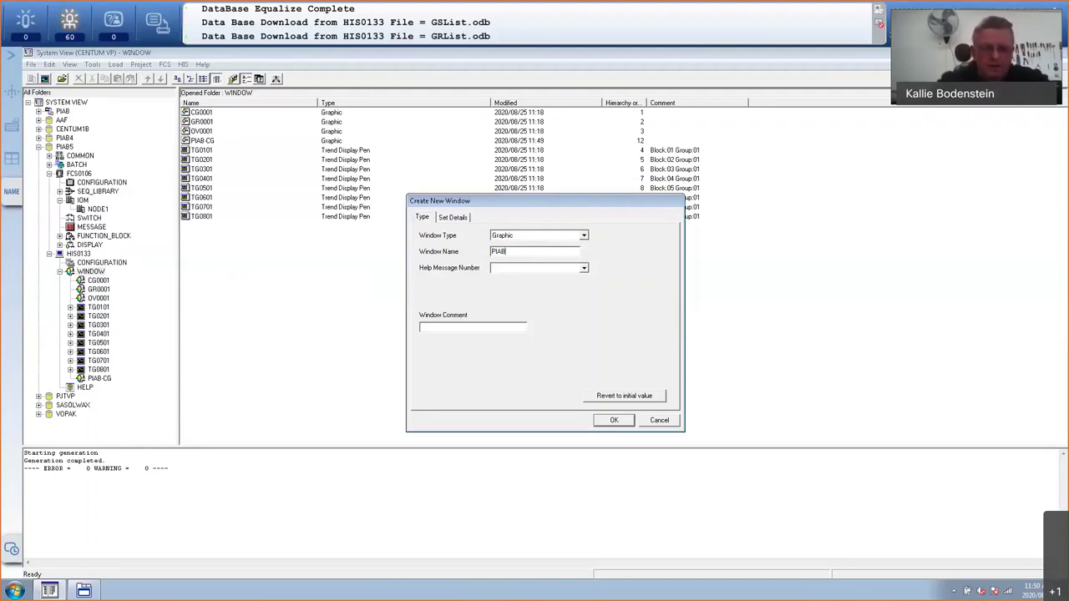
pyautogui.write('-GR')
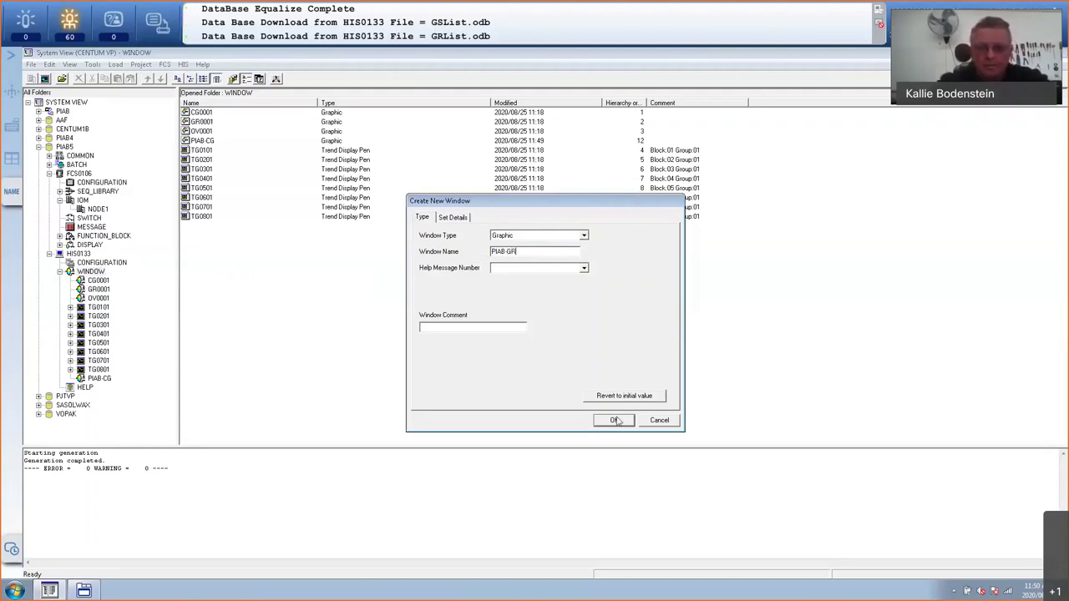
pyautogui.click(614, 420)
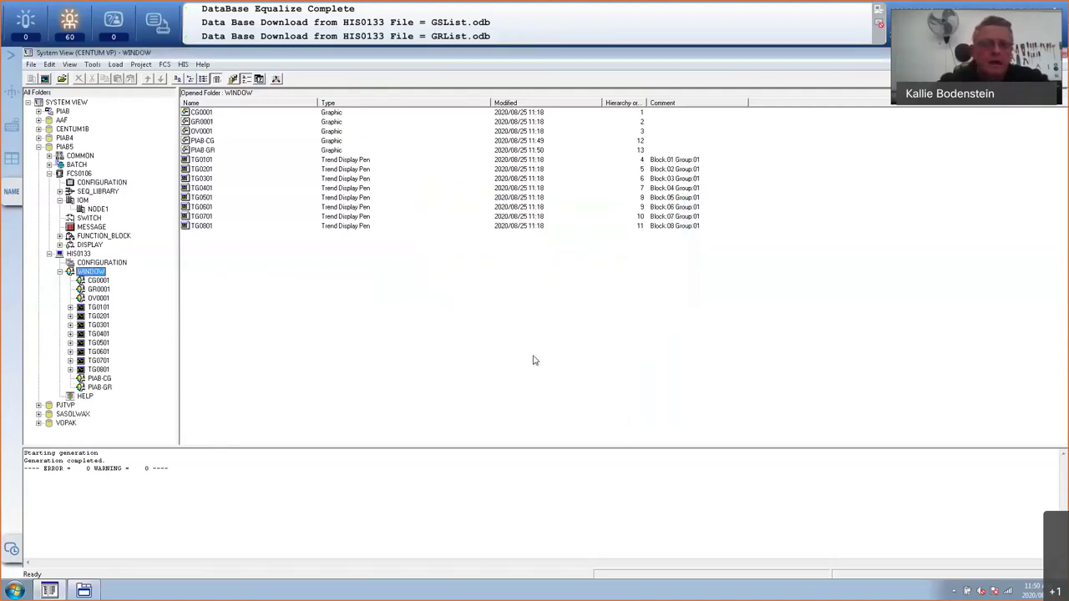
# - Open the PIAB-CG window for editing and assign the tag name PUMP1 to its first faceplate
pyautogui.click(207, 142)
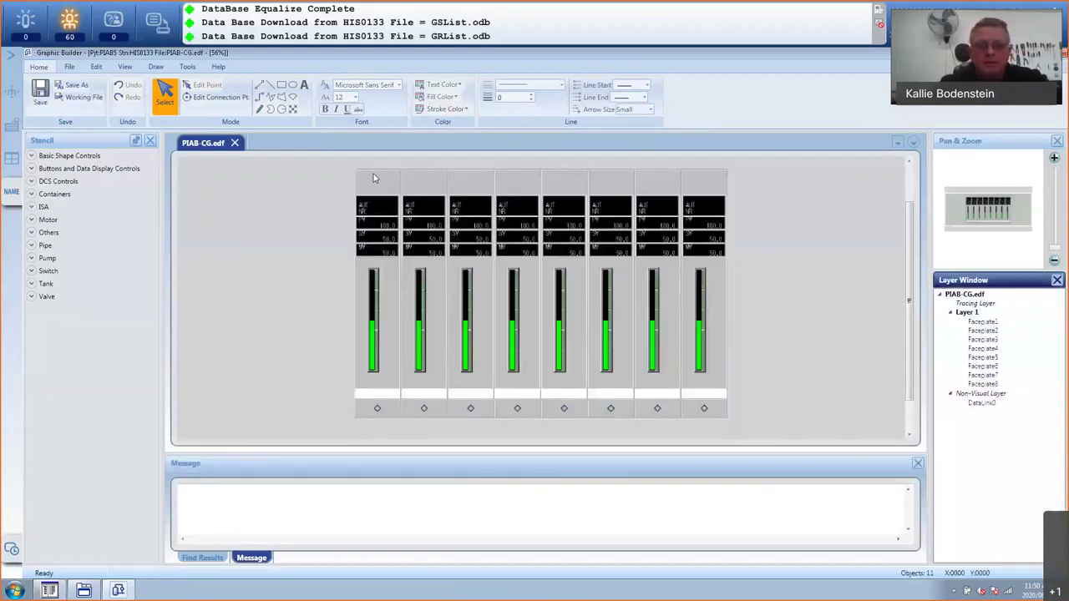
pyautogui.click(374, 178)
pyautogui.rightClick(375, 182)
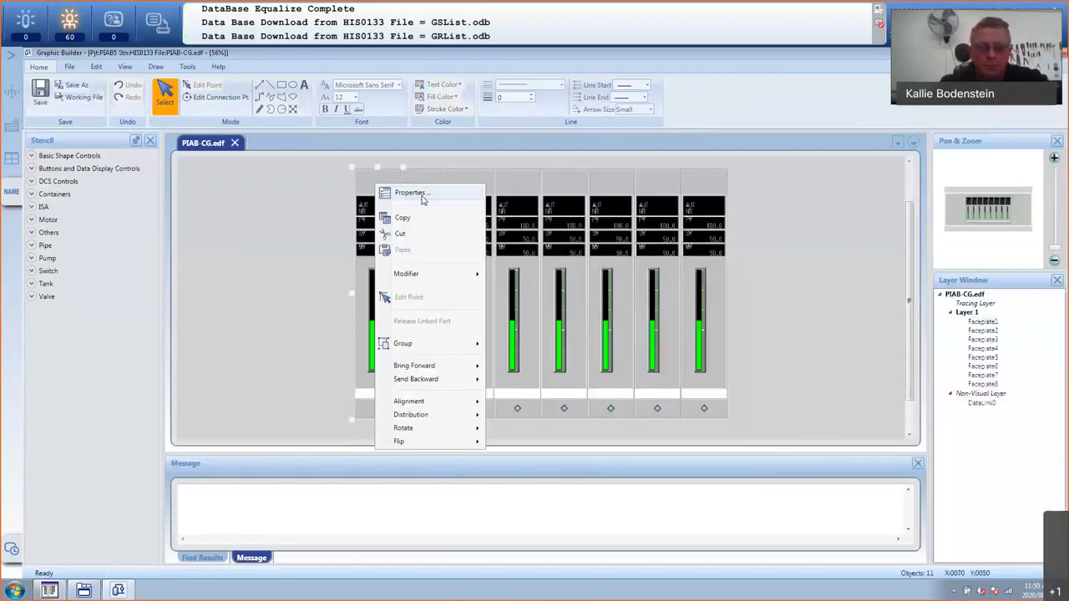
pyautogui.click(422, 197)
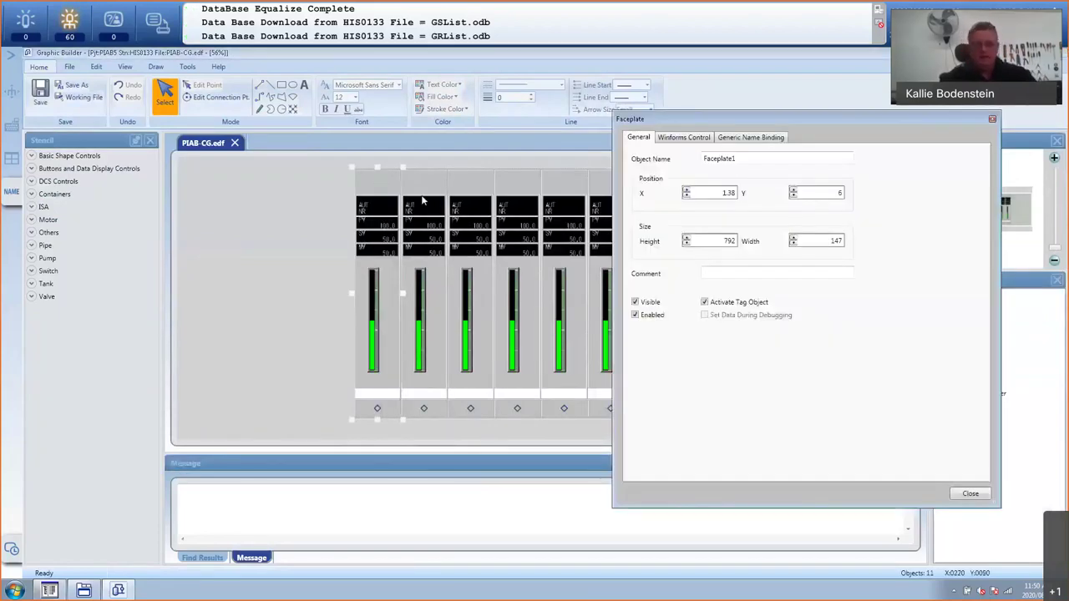
pyautogui.click(684, 138)
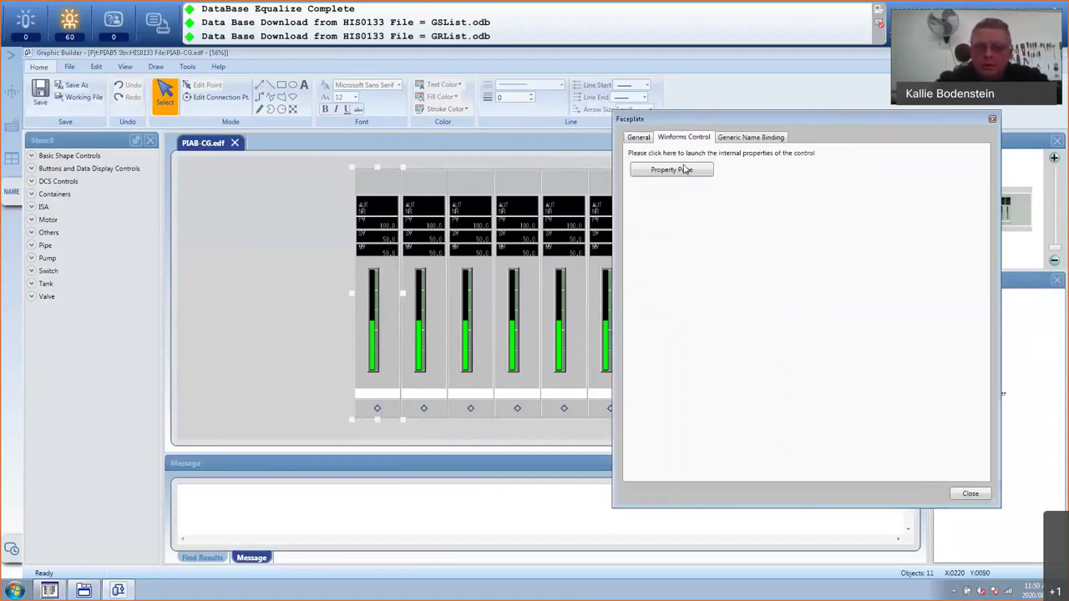
pyautogui.click(685, 170)
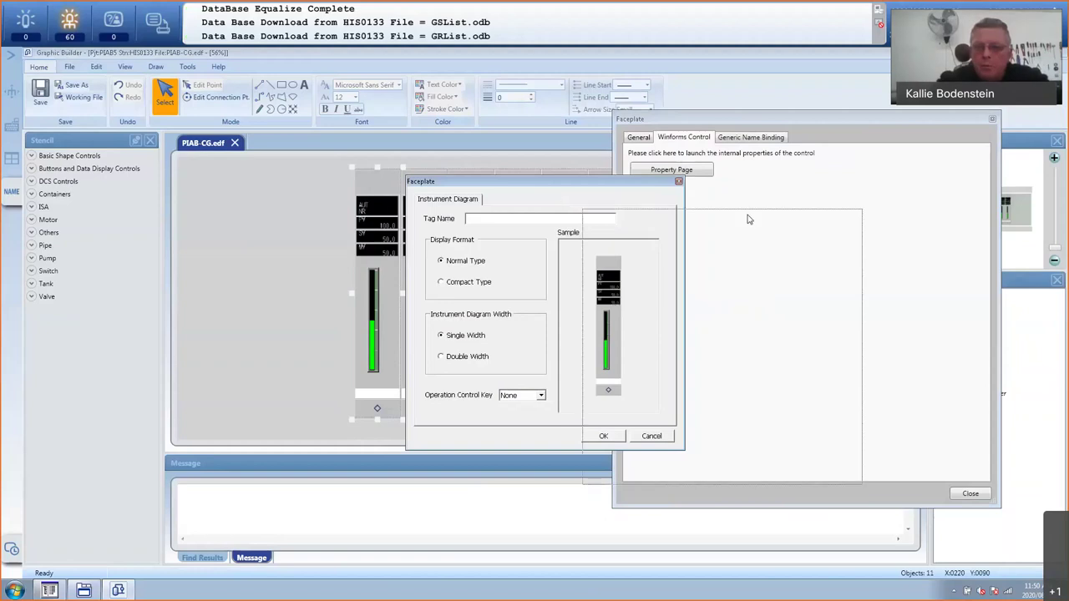
pyautogui.moveTo(748, 219); pyautogui.dragTo(786, 219)
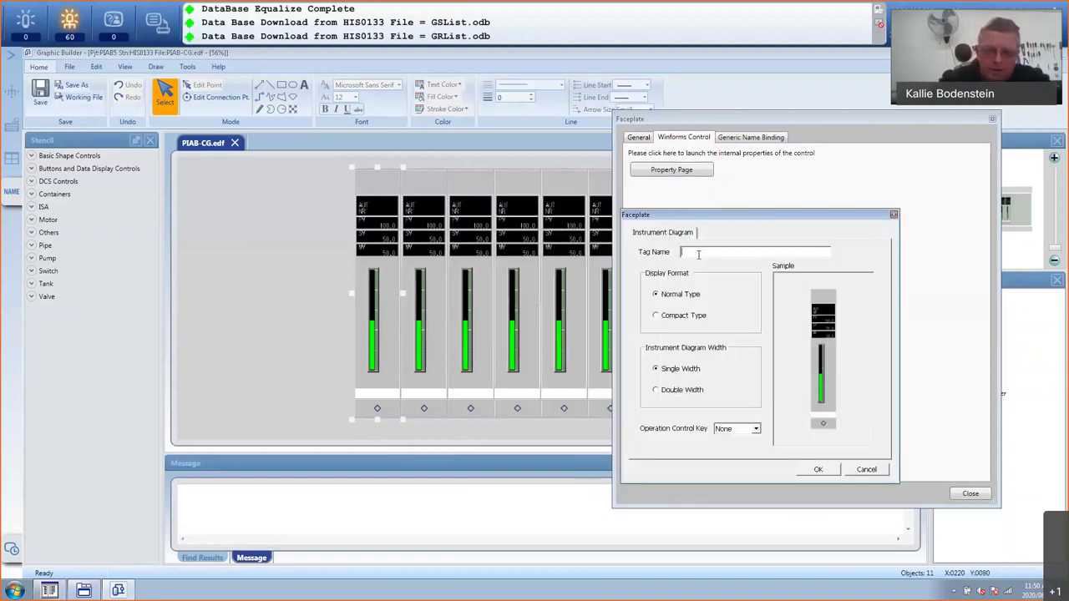
pyautogui.write('PUMP1')
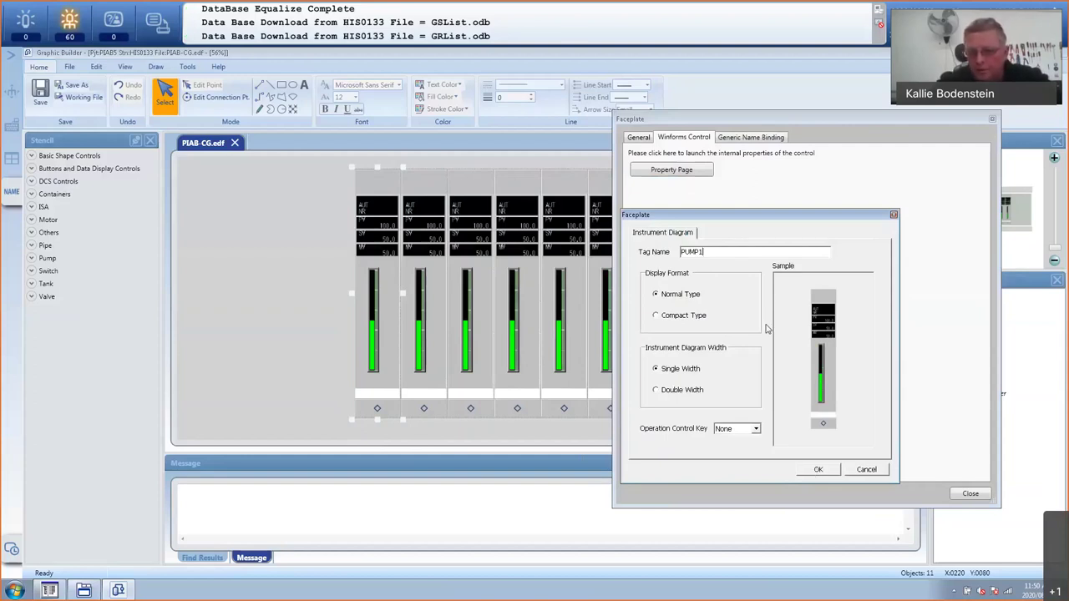
pyautogui.click(817, 470)
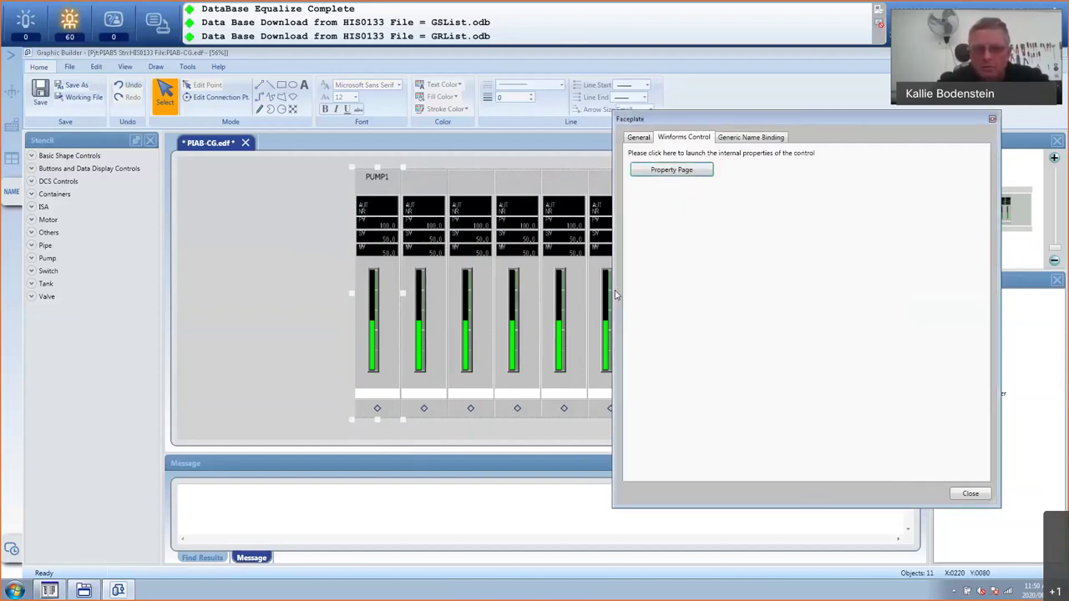
# - Assign the tag name LEVEL to the second faceplate and FLOW to the third
pyautogui.click(417, 189)
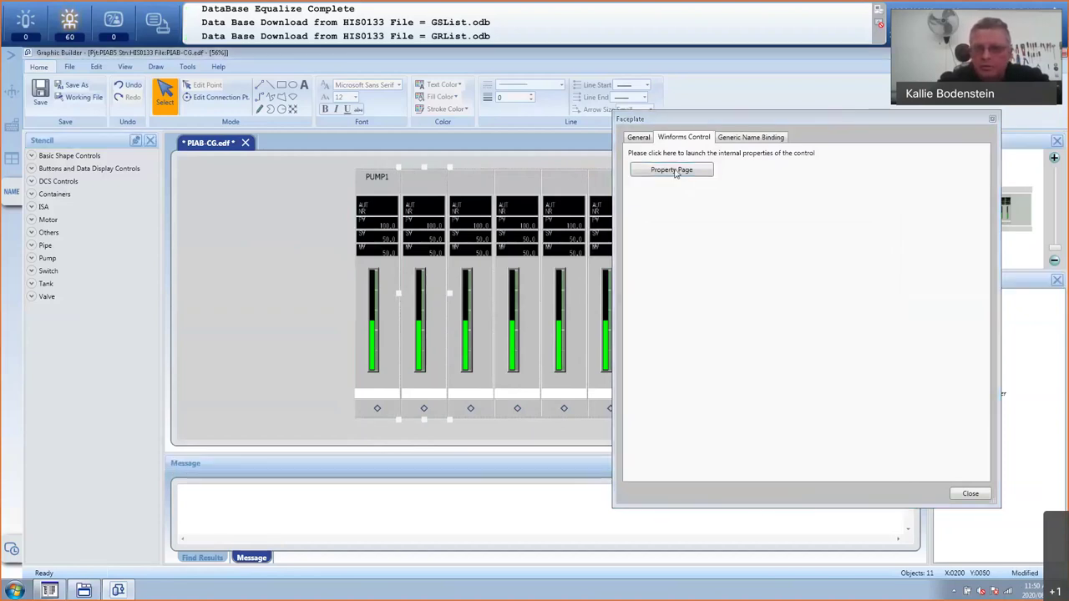
pyautogui.click(672, 169)
pyautogui.click(748, 251)
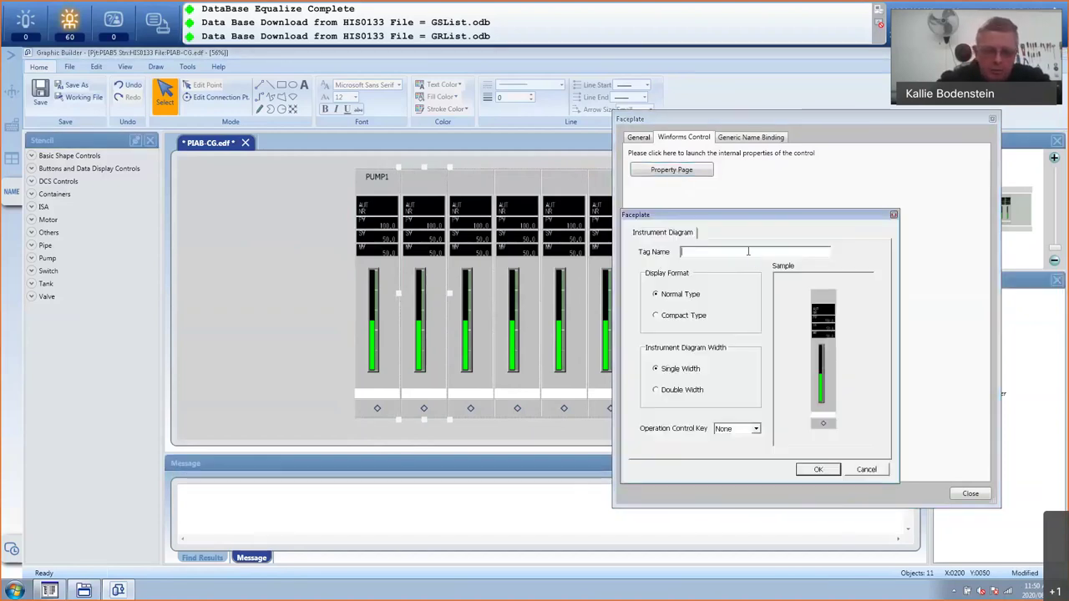
pyautogui.write('LEVEL')
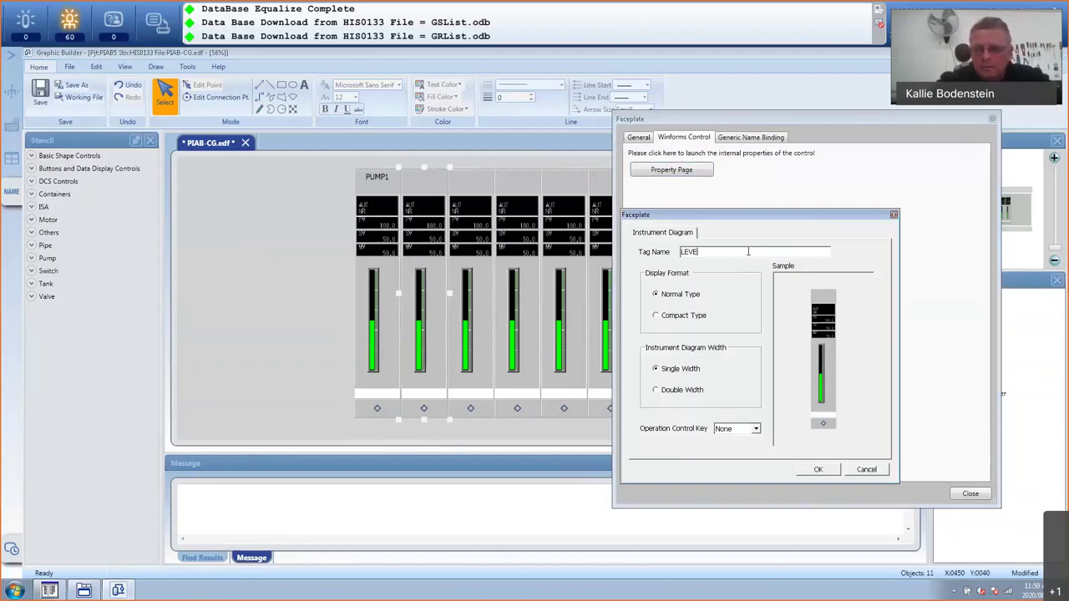
pyautogui.click(830, 469)
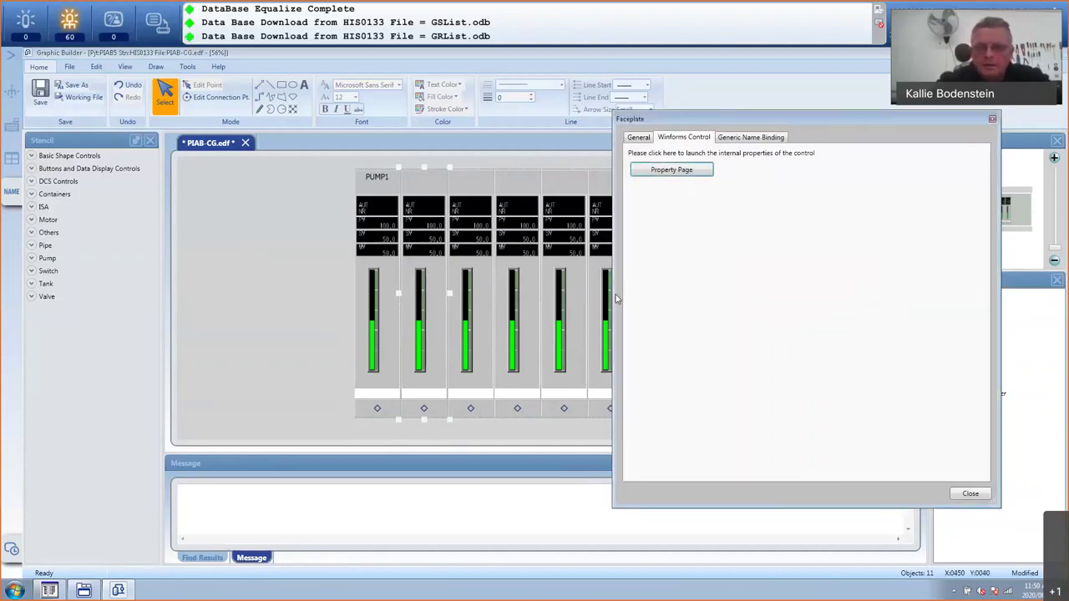
pyautogui.click(470, 187)
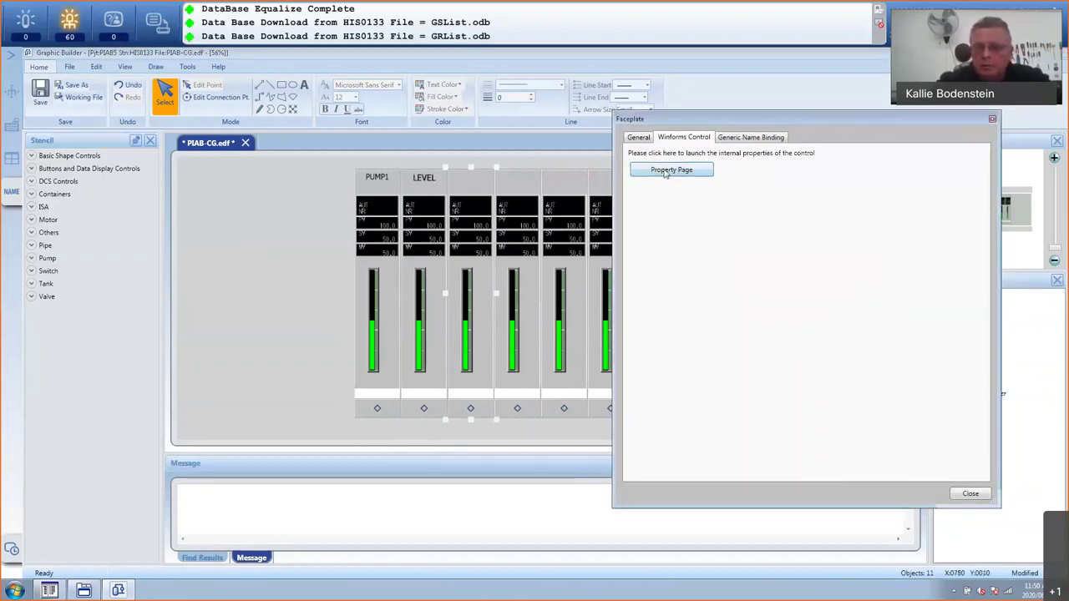
pyautogui.click(666, 171)
pyautogui.write('FLOW')
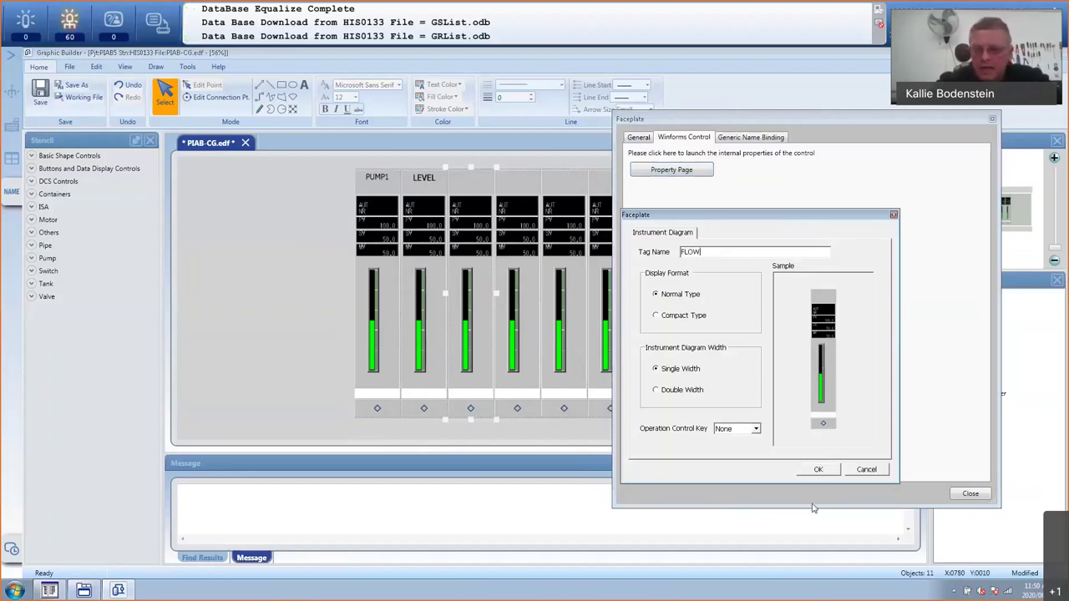
pyautogui.click(820, 471)
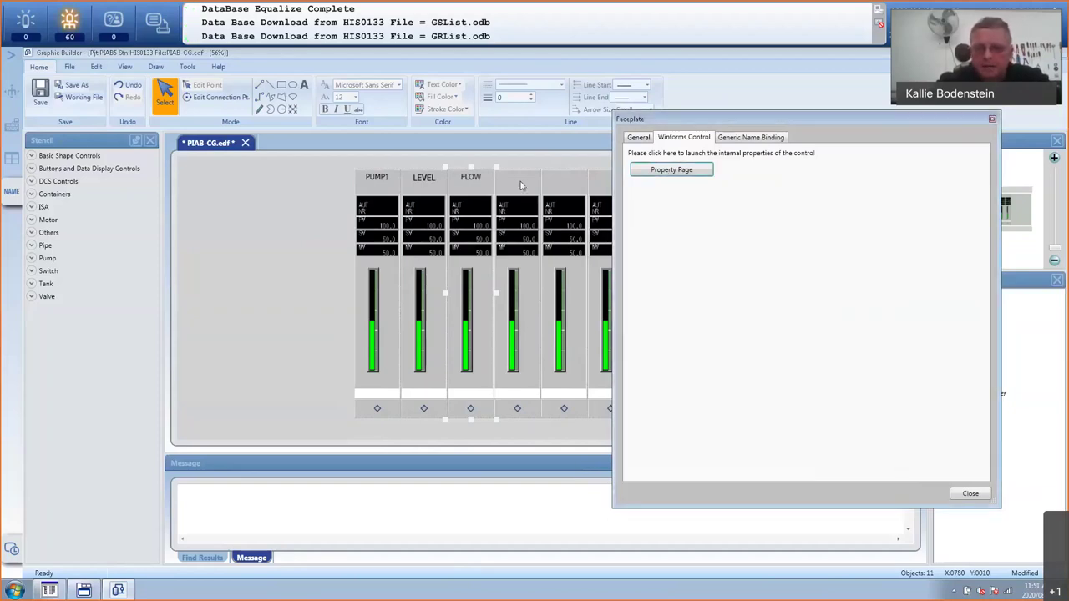
# - Assign the tag name VLV002 to the fourth faceplate and PUMP2 to the fifth
pyautogui.click(678, 171)
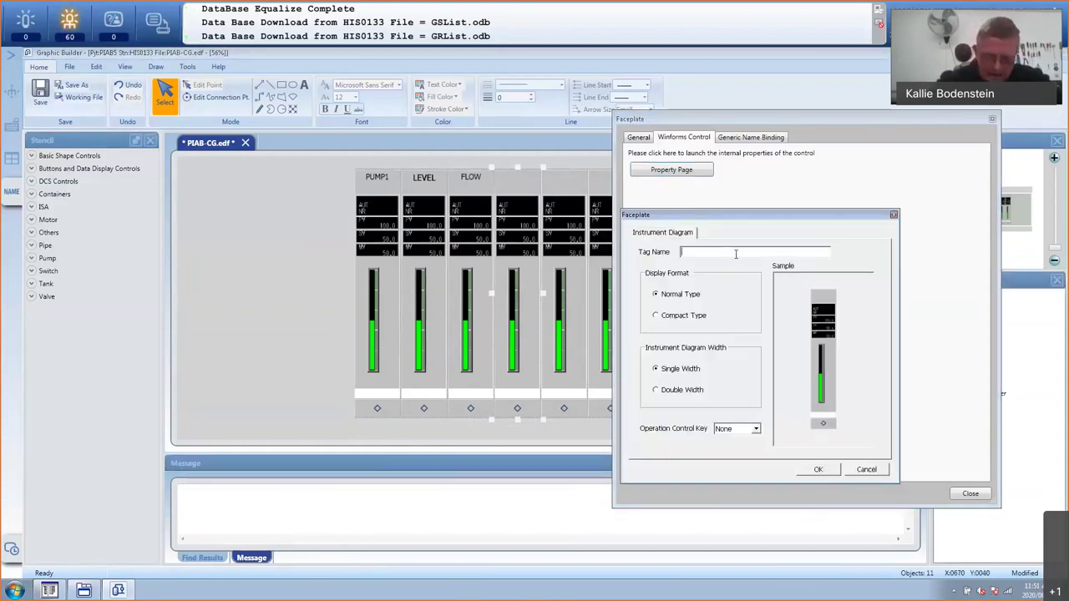
pyautogui.write('V')
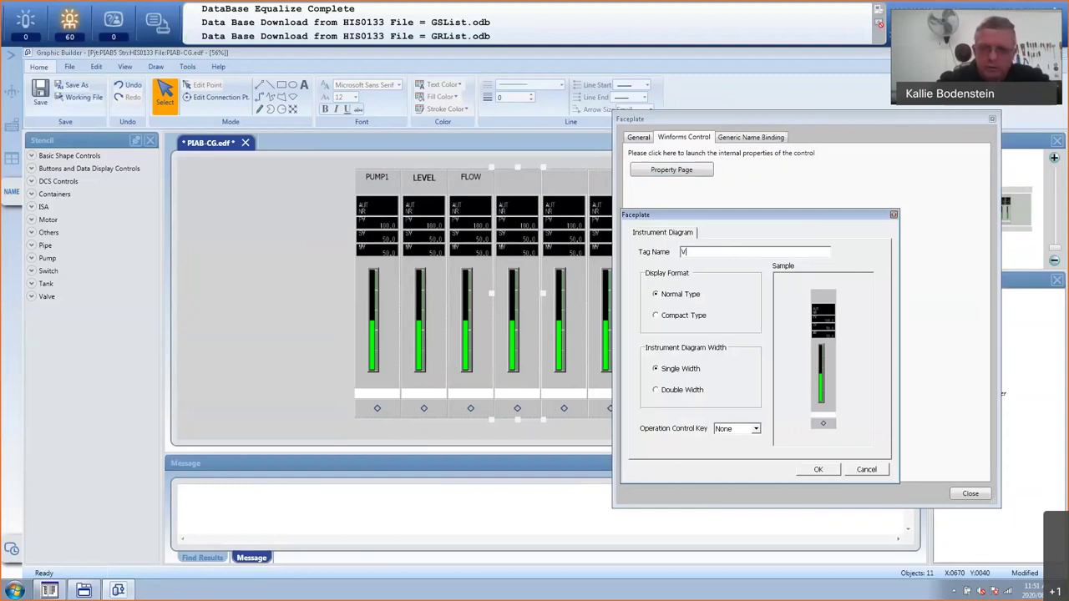
pyautogui.write('LV002')
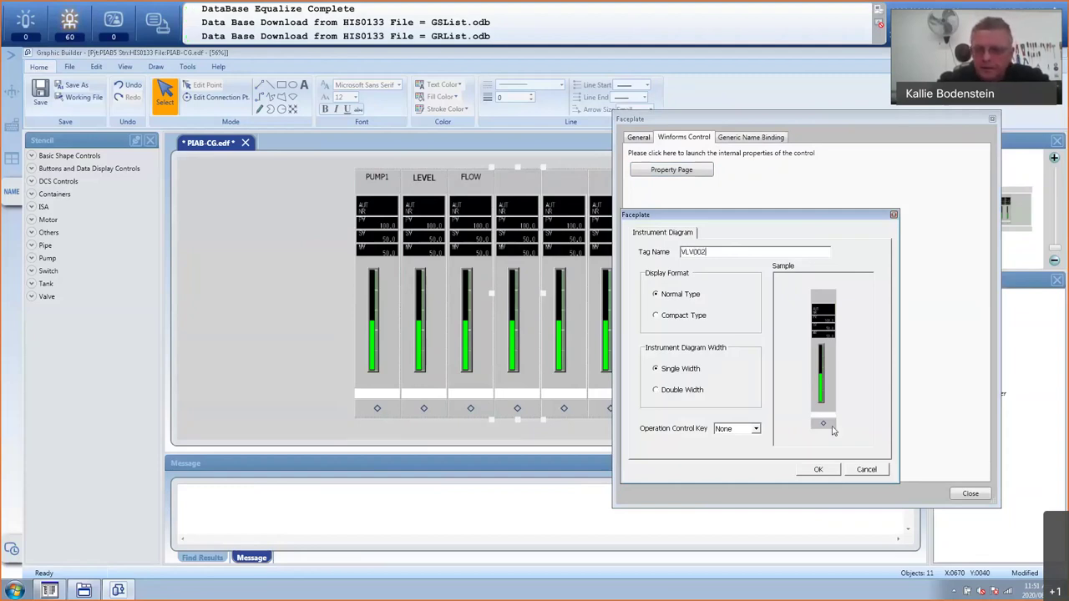
pyautogui.press('Return')
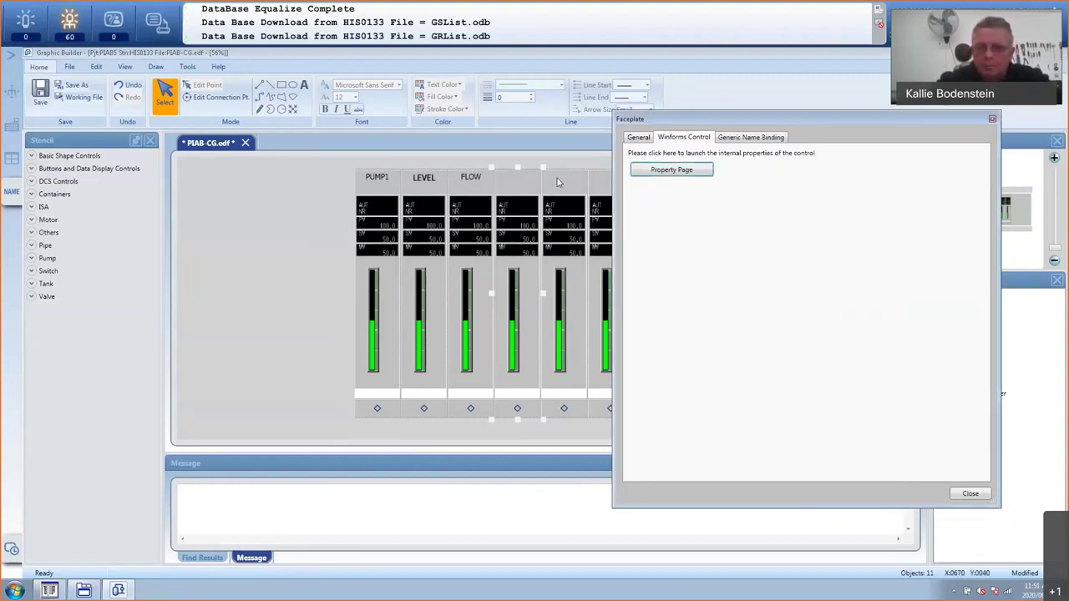
pyautogui.click(557, 181)
pyautogui.click(667, 171)
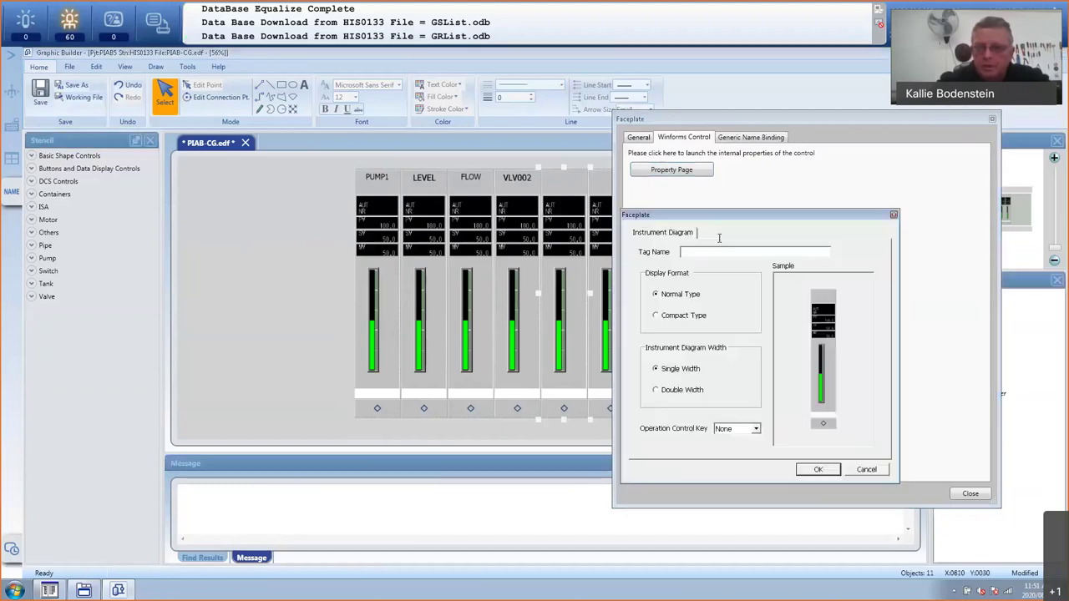
pyautogui.click(719, 252)
pyautogui.write('P')
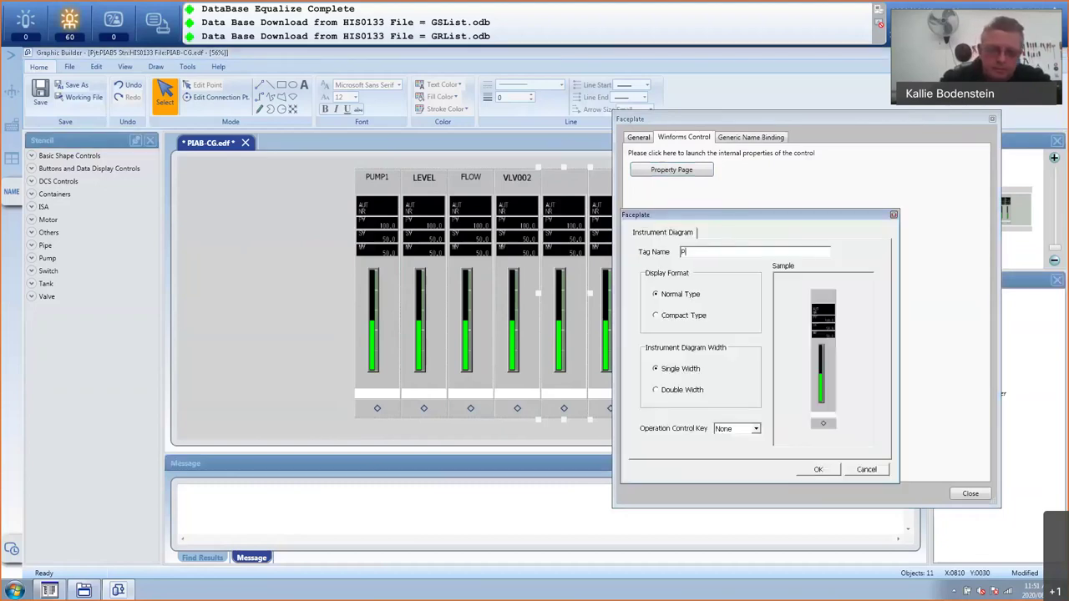
pyautogui.write('UMP2')
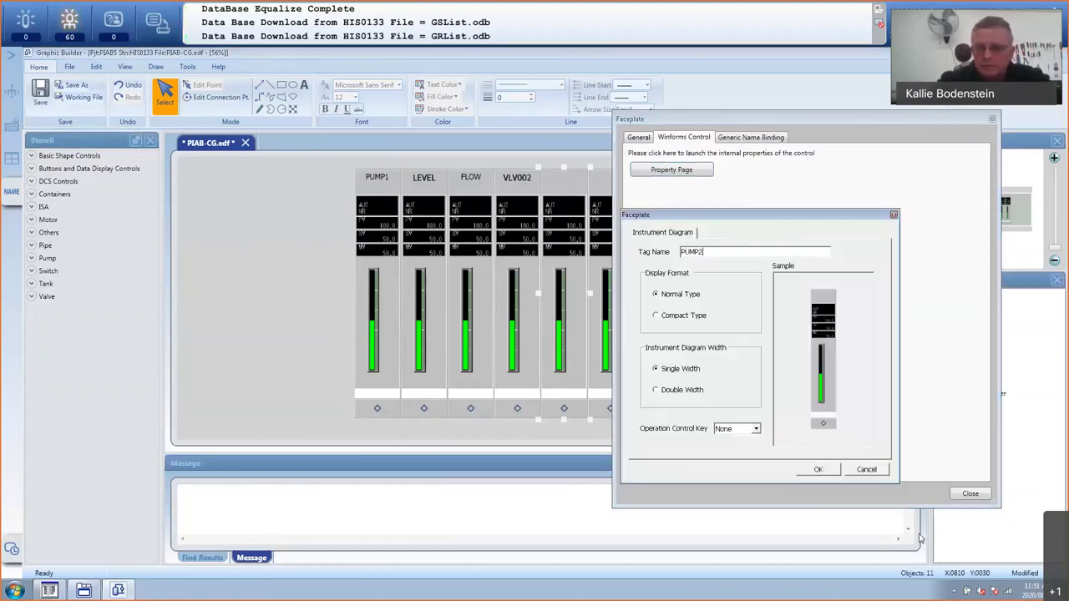
pyautogui.click(819, 470)
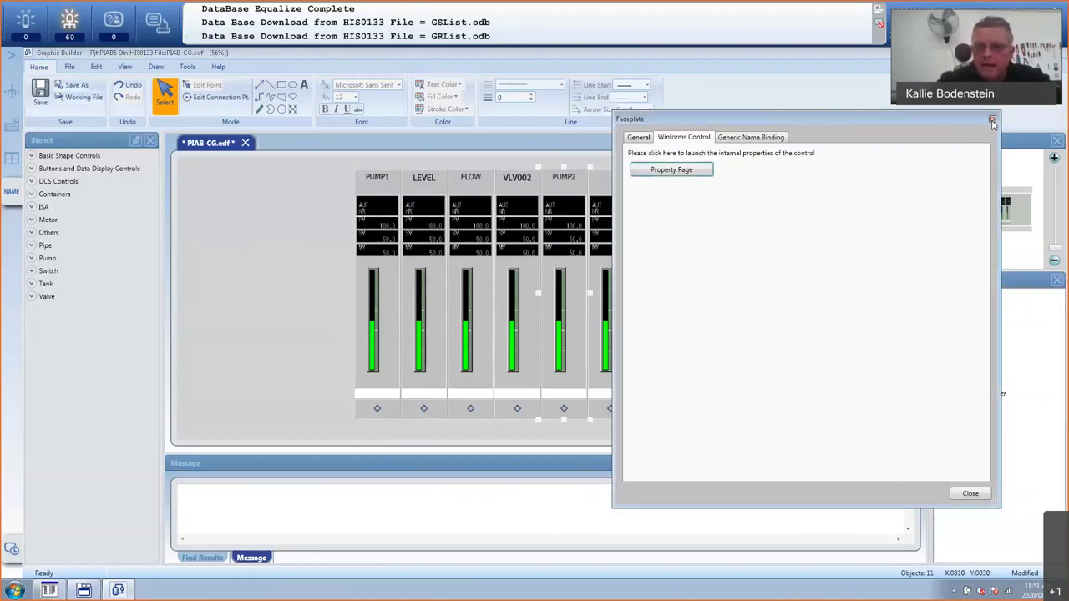
# - Close the faceplate properties, save the PIAB-CG window and exit its editor
pyautogui.click(992, 120)
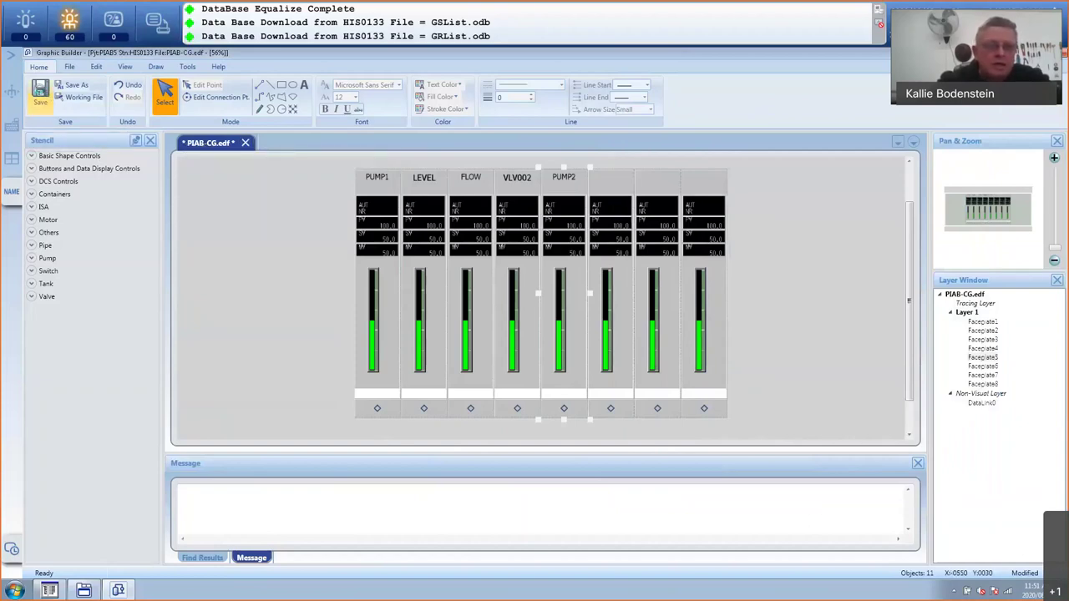
pyautogui.click(40, 91)
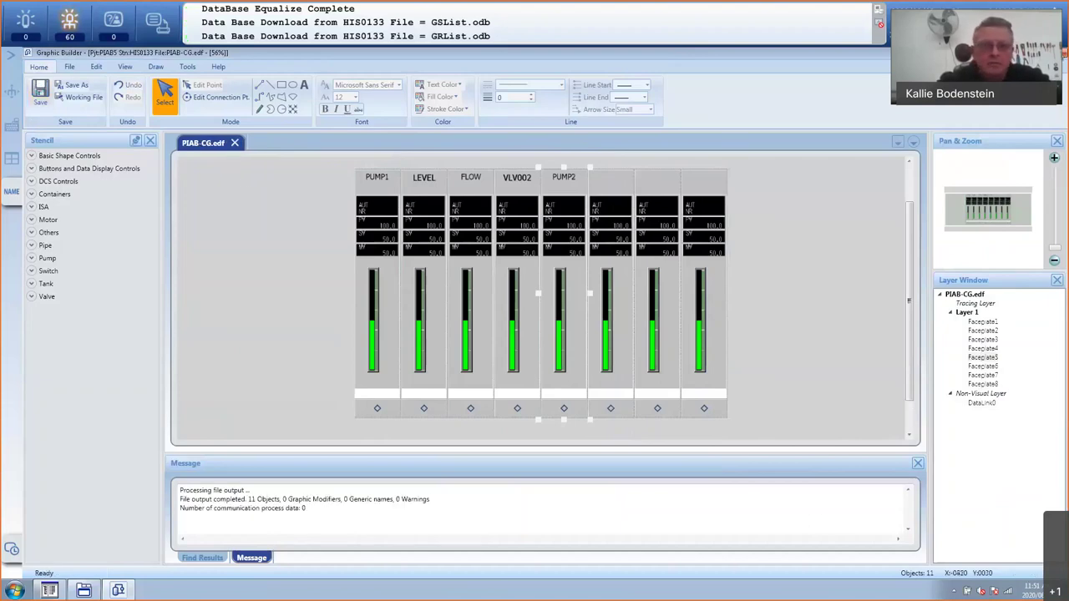
pyautogui.hotkey('alt', 'F4')
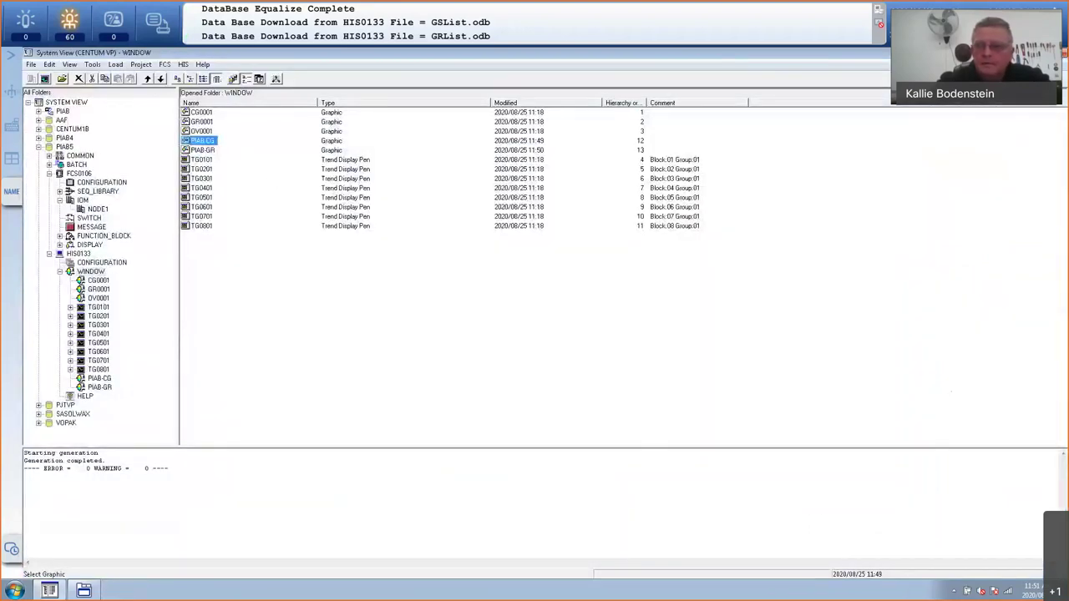
# - Call up the PIAB-CG operator window by name to check its faceplates, and close it
pyautogui.press('super+d')
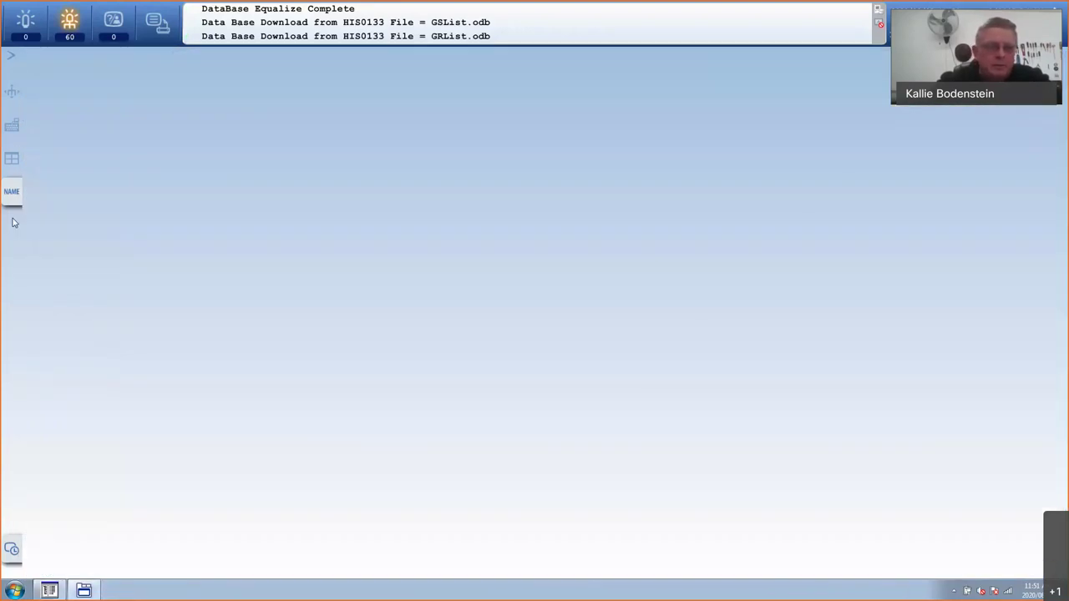
pyautogui.click(11, 203)
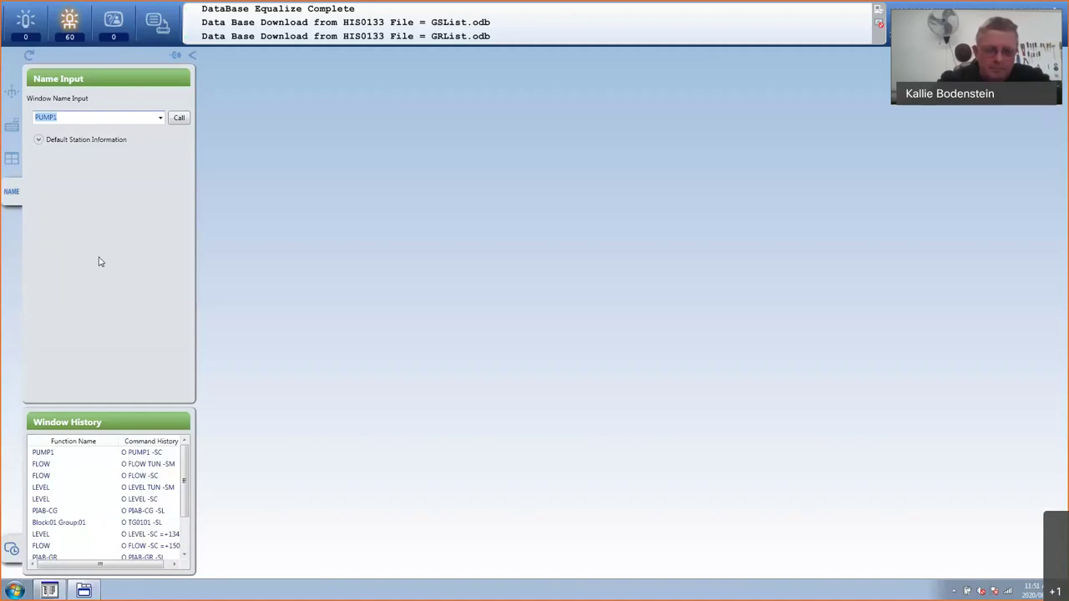
pyautogui.write('piab-cg')
pyautogui.press('Return')
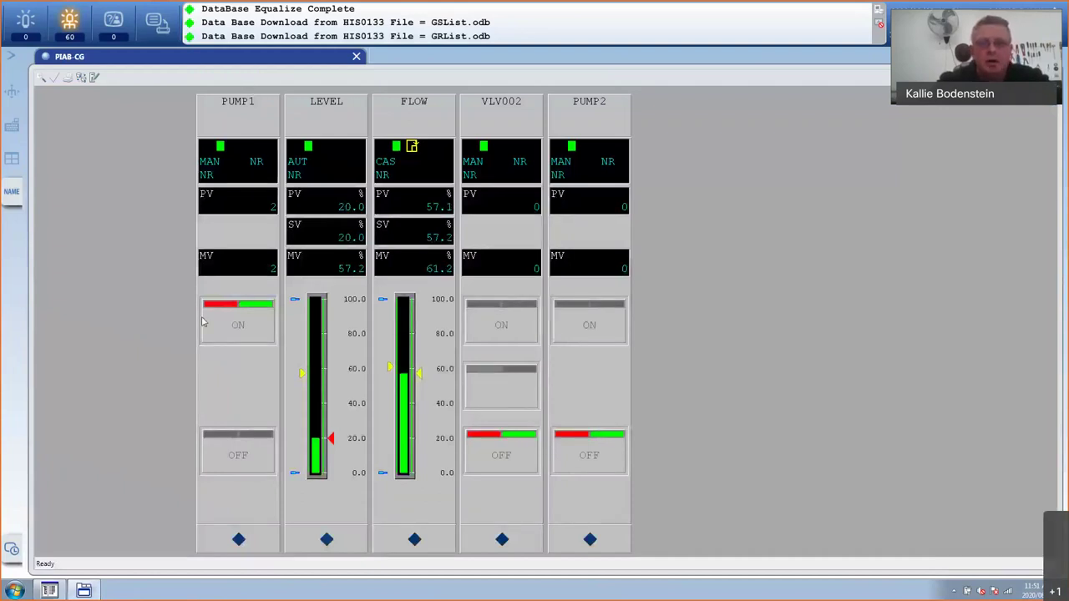
pyautogui.click(356, 59)
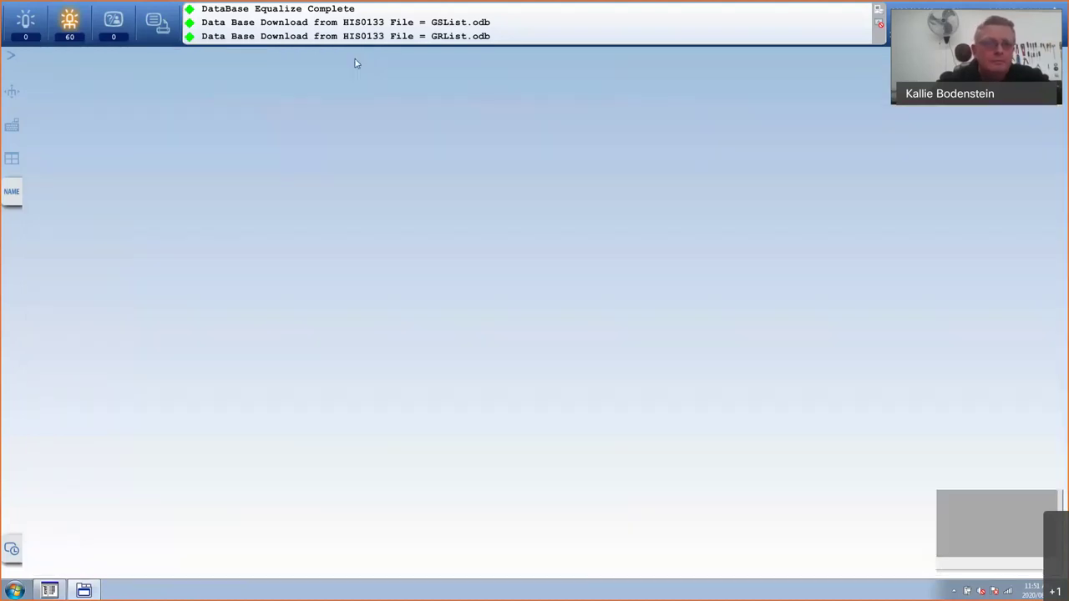
# - Open the PIAB-GR graphic for editing and add the title text "PLANT in a BOX GRAPHIC" near its upper edge
pyautogui.click(49, 591)
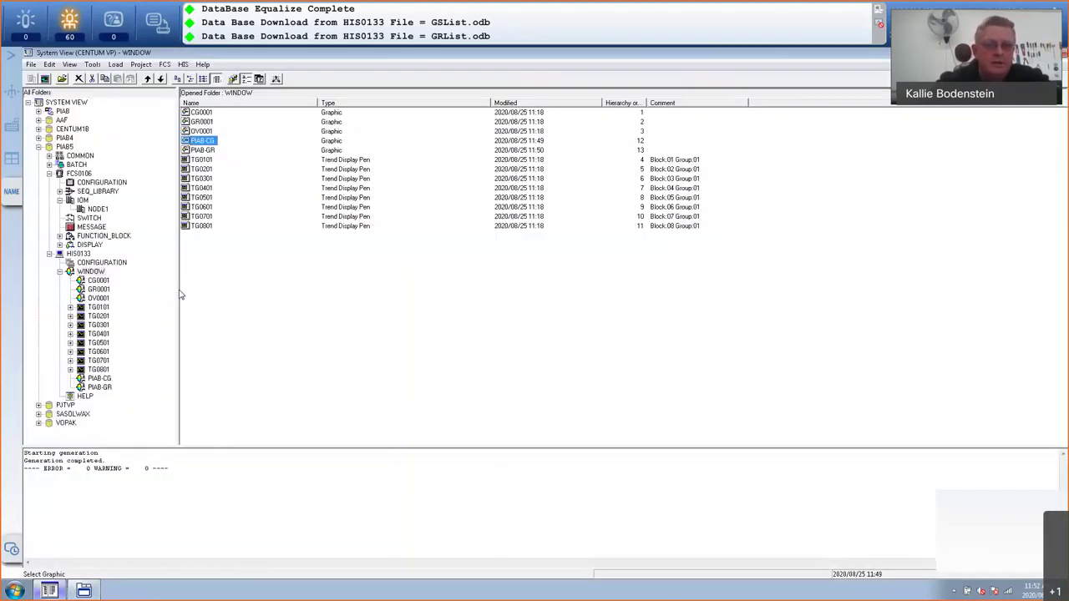
pyautogui.click(202, 150)
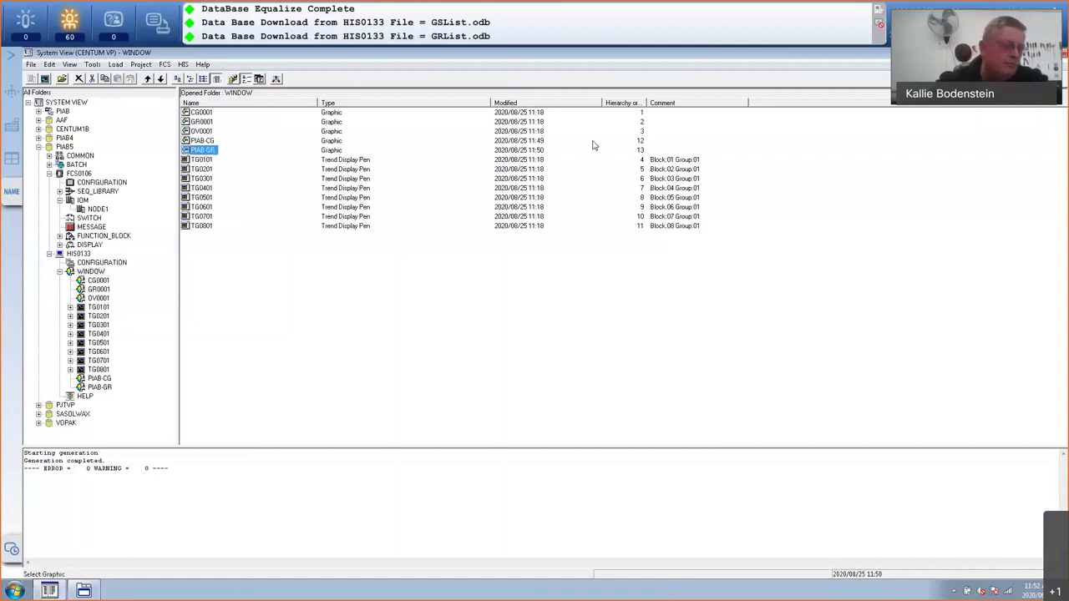
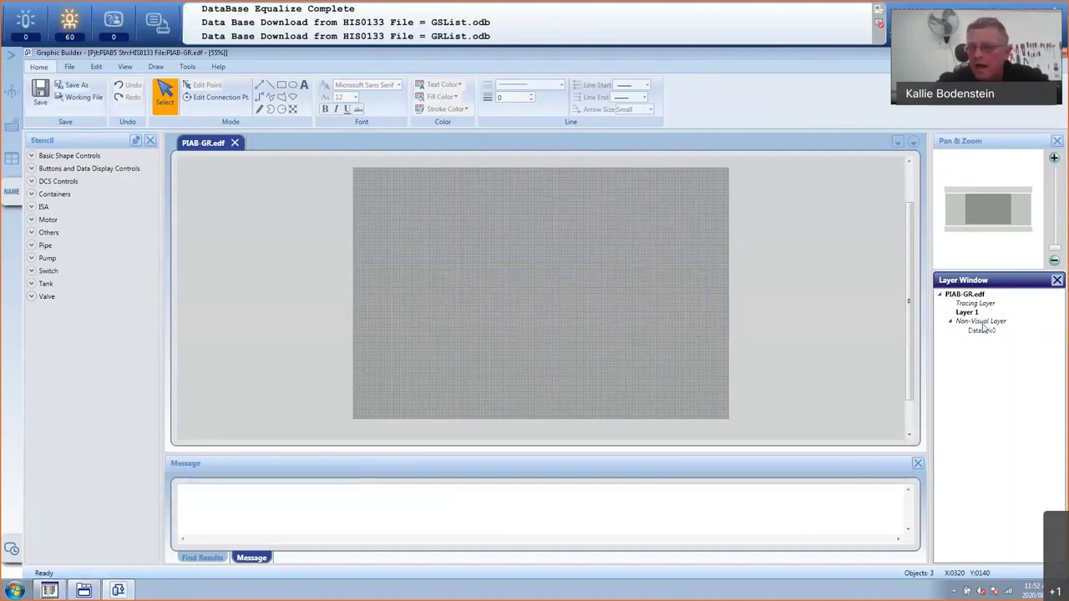
pyautogui.click(304, 86)
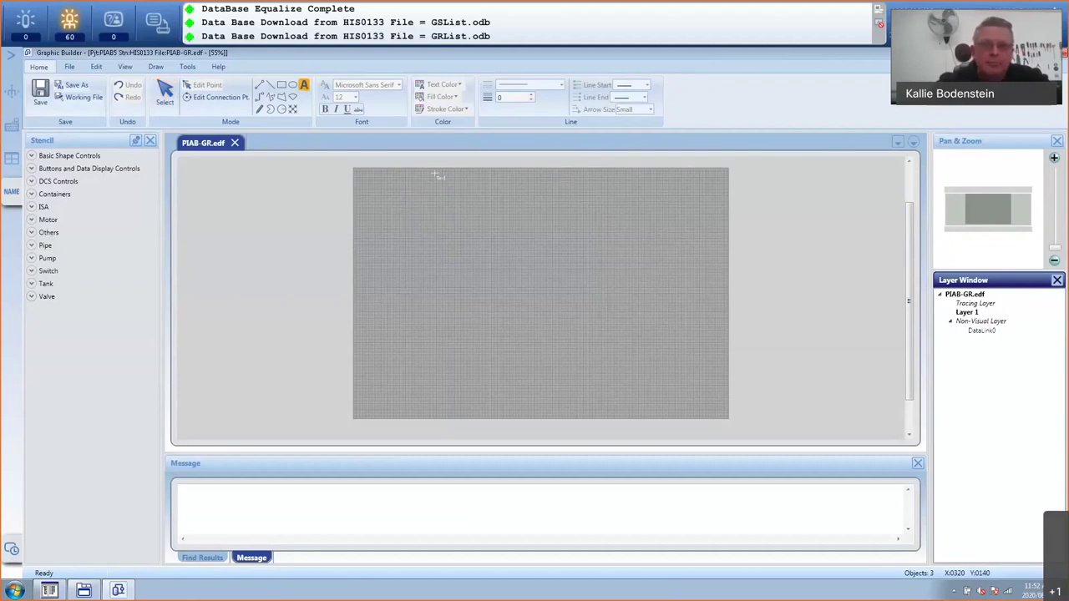
pyautogui.click(431, 176)
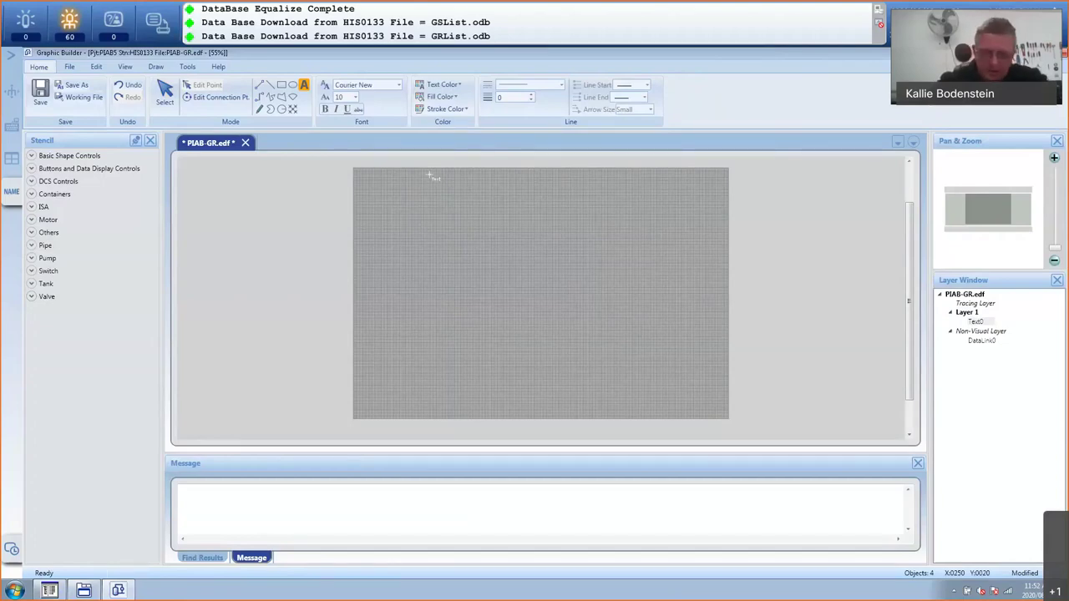
pyautogui.click(434, 176)
pyautogui.click(434, 176)
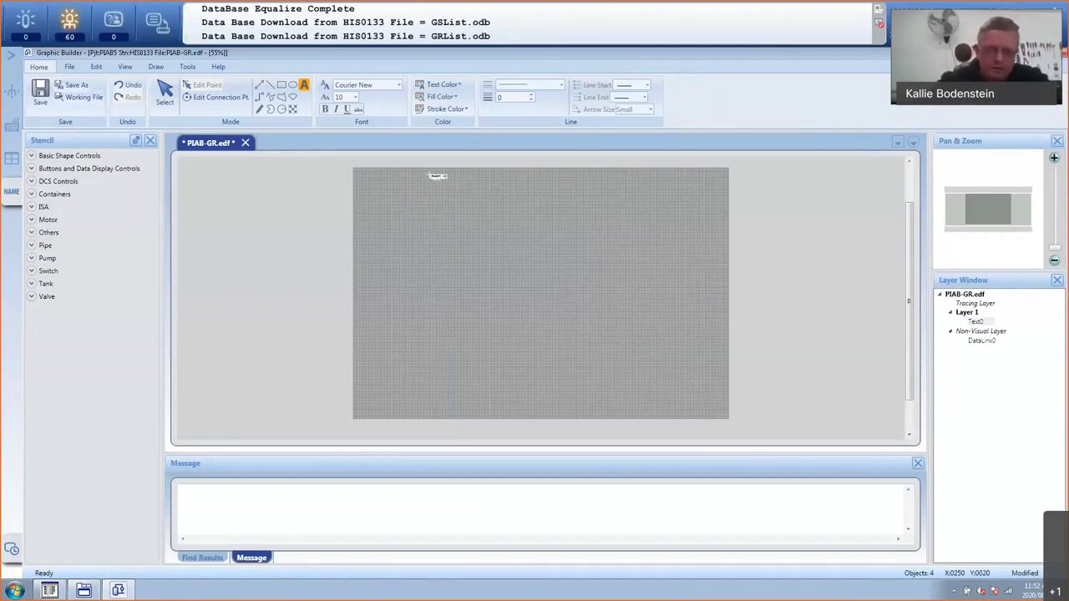
pyautogui.write('text heres')
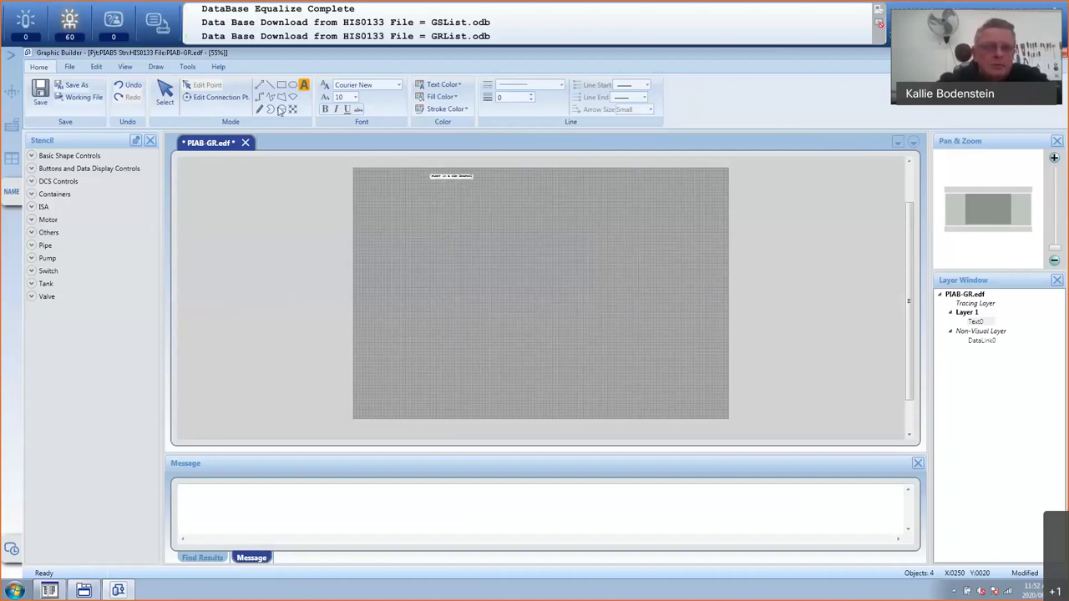
# - Set the title text's font to Arial Black at size 36
pyautogui.click(165, 92)
pyautogui.click(450, 173)
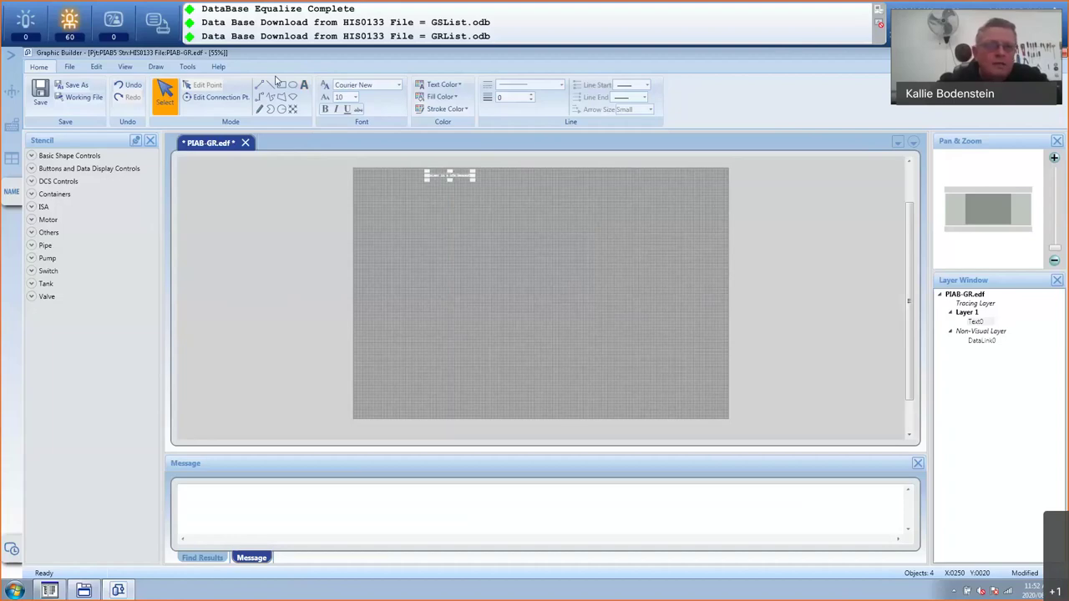
pyautogui.click(157, 67)
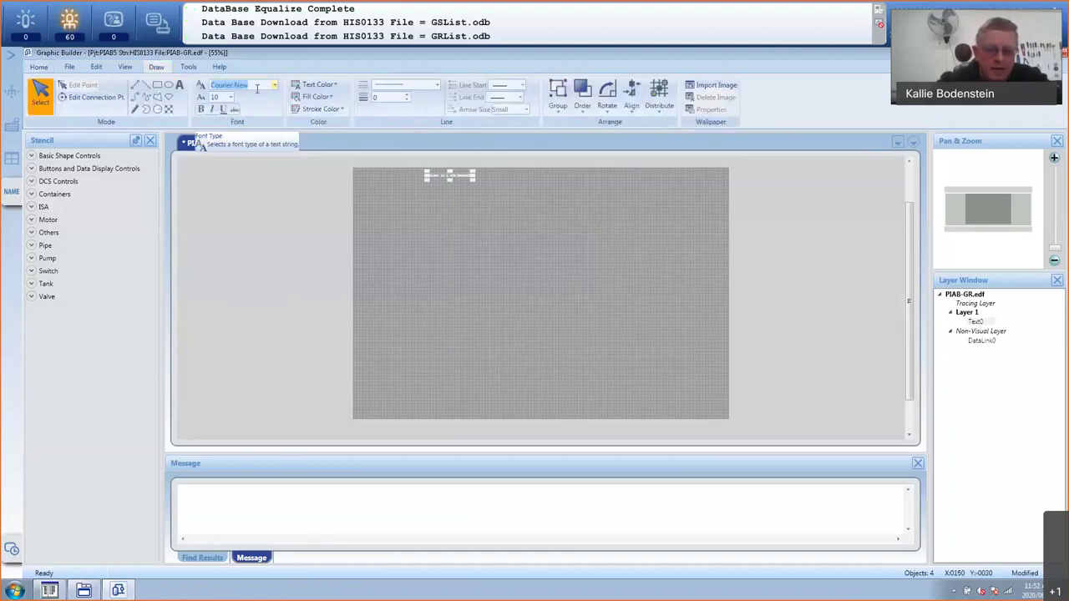
pyautogui.write('arial')
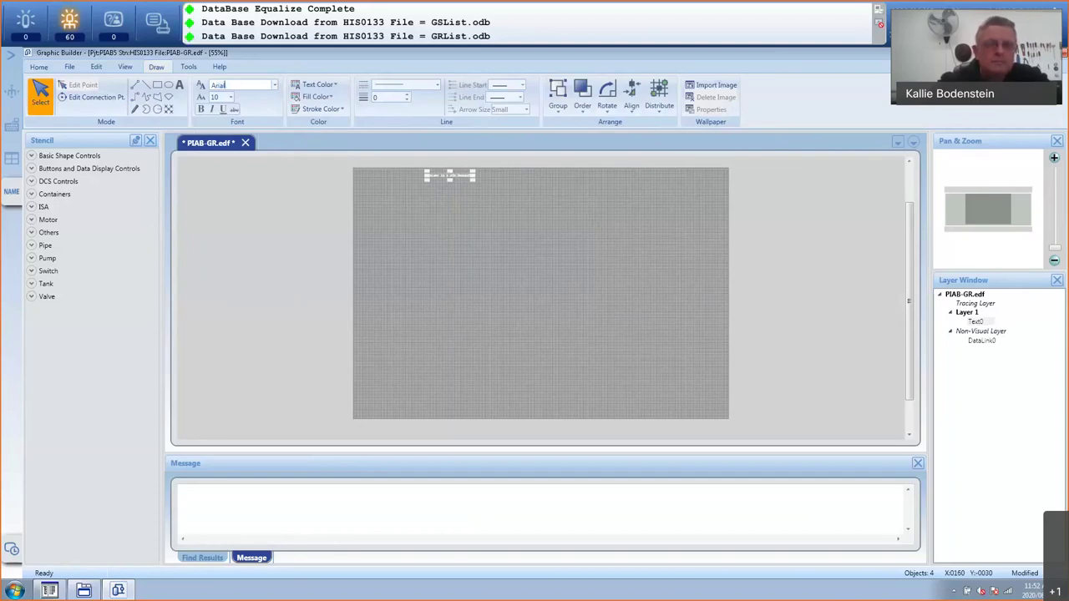
pyautogui.click(231, 97)
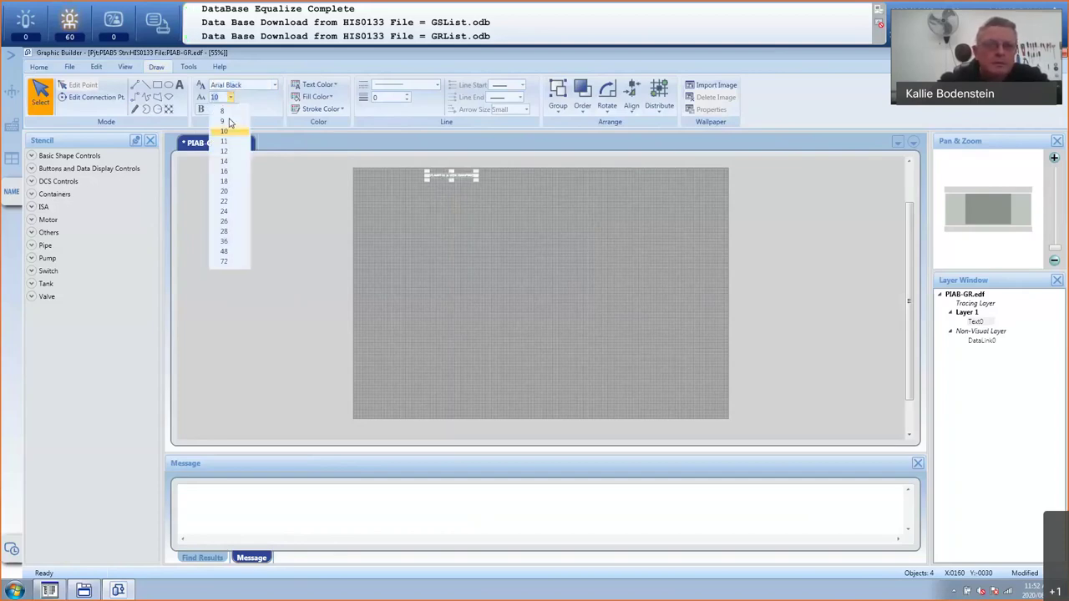
pyautogui.click(225, 242)
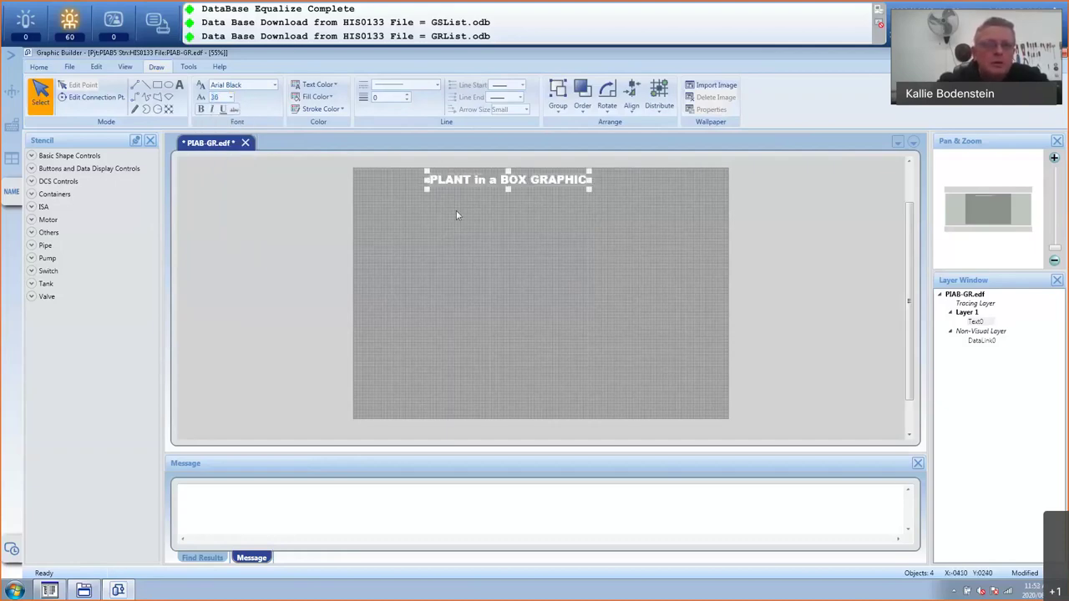
# - Colour the title text red and centre it along the upper edge of the graphic
pyautogui.click(335, 84)
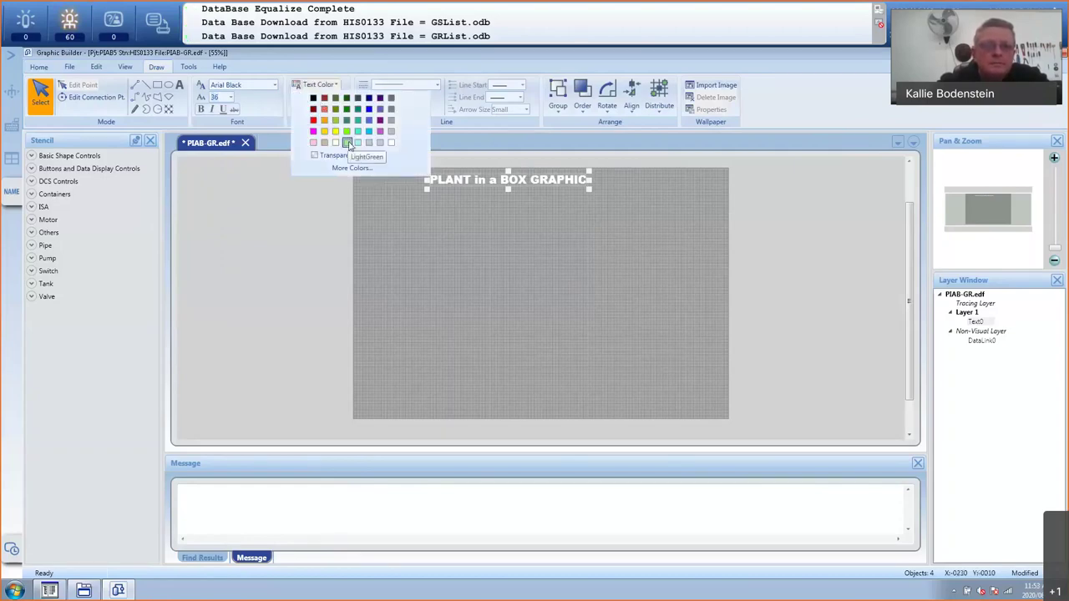
pyautogui.click(348, 133)
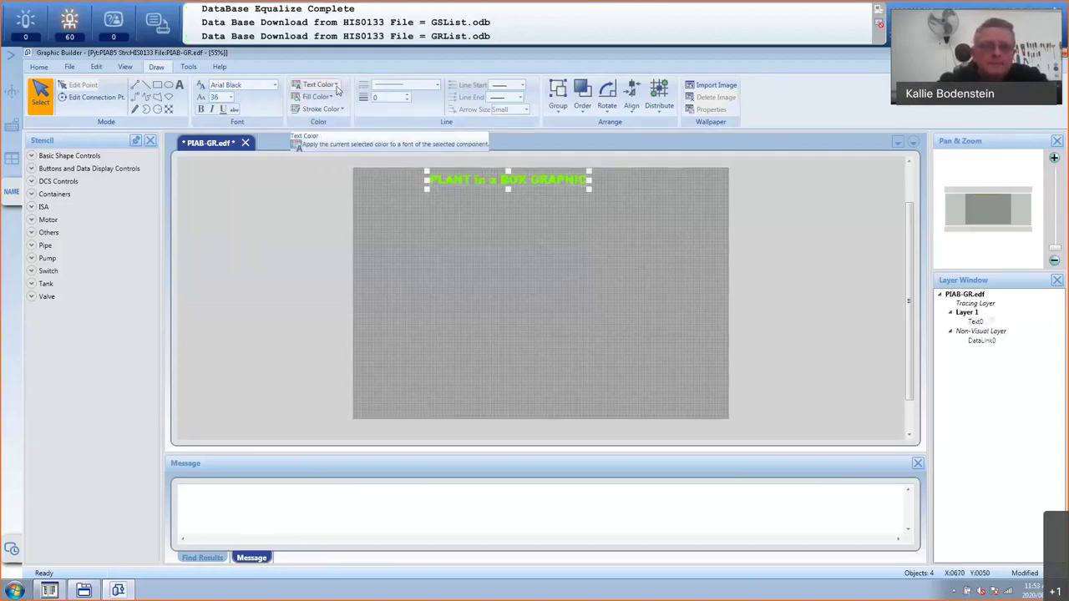
pyautogui.click(332, 85)
pyautogui.click(314, 121)
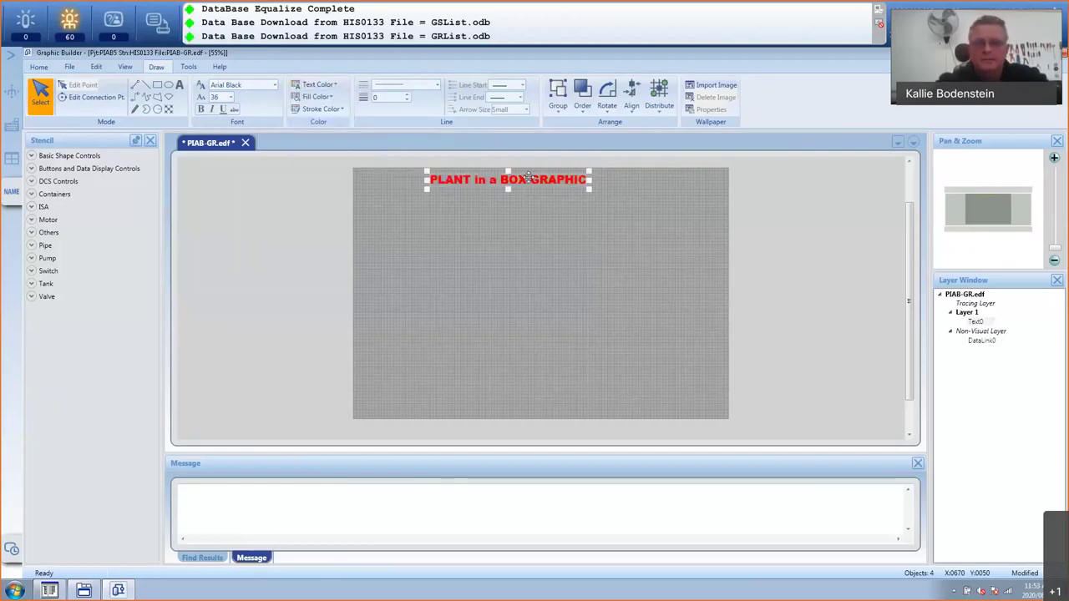
pyautogui.moveTo(528, 177); pyautogui.dragTo(558, 183)
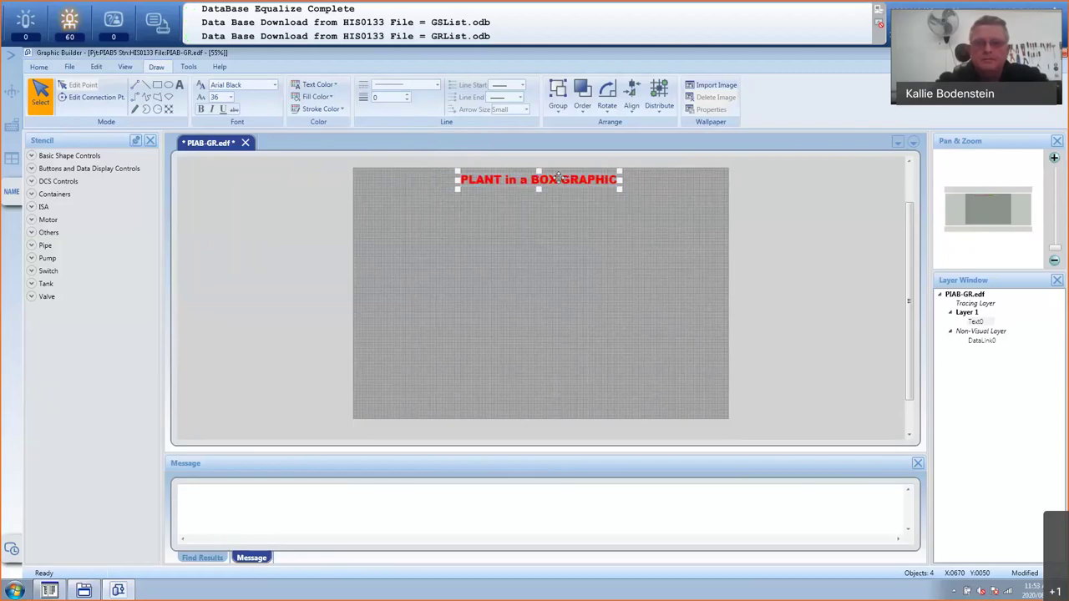
pyautogui.click(314, 212)
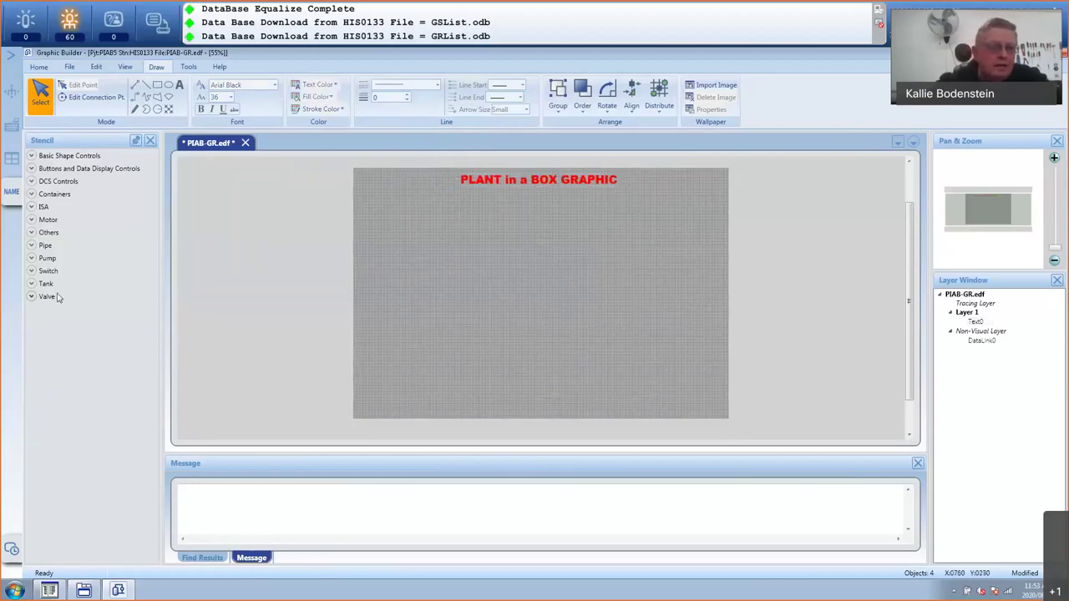
# - Place a Tank 5 symbol on the graphic, enlarge it and position it near the middle of the canvas
pyautogui.click(31, 285)
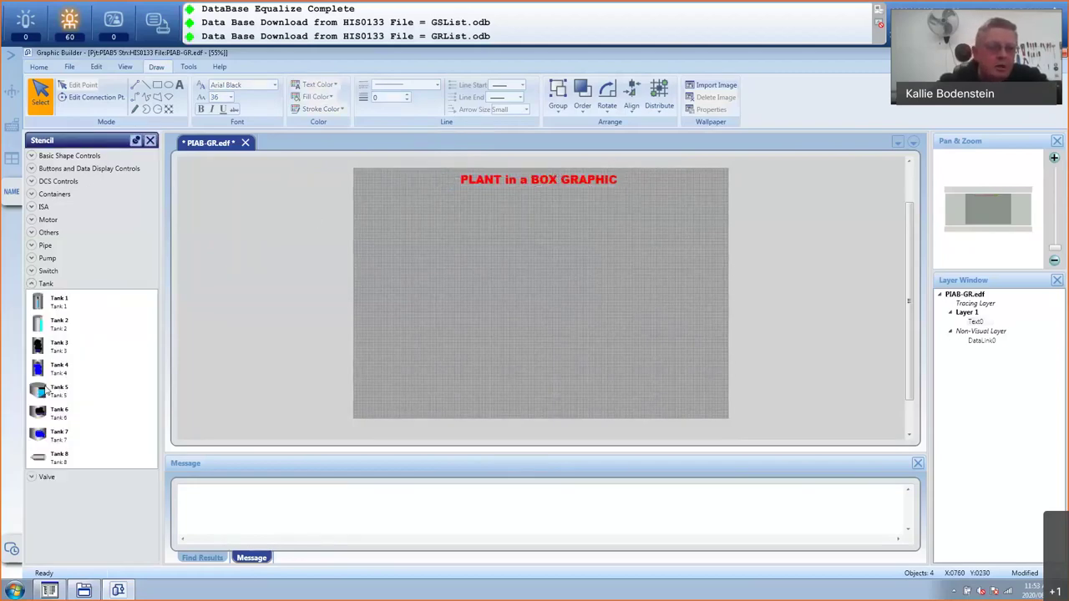
pyautogui.moveTo(48, 391); pyautogui.dragTo(490, 255)
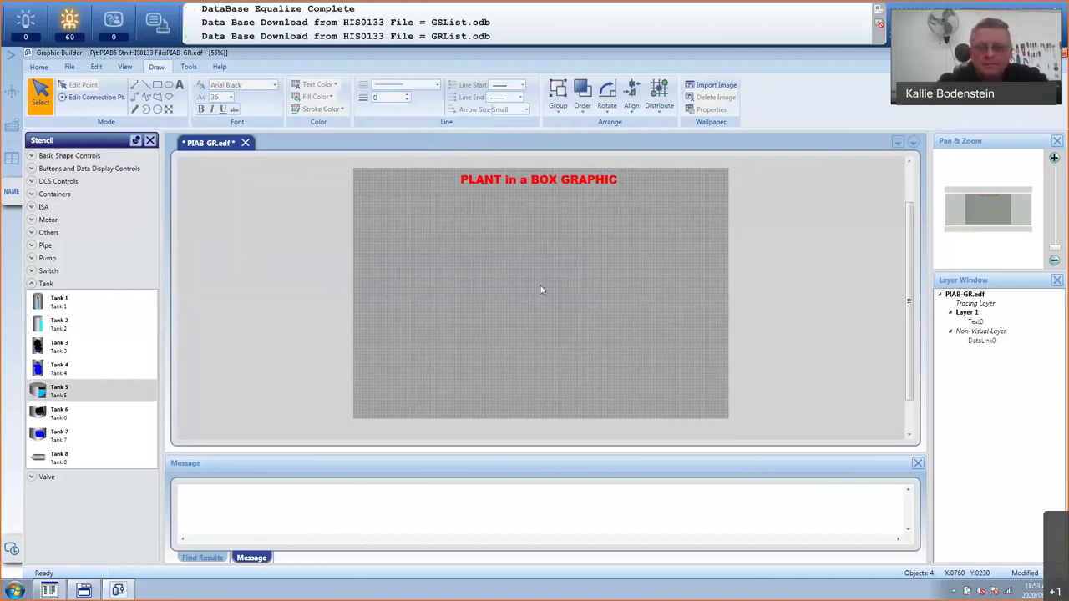
pyautogui.moveTo(539, 289); pyautogui.dragTo(500, 263)
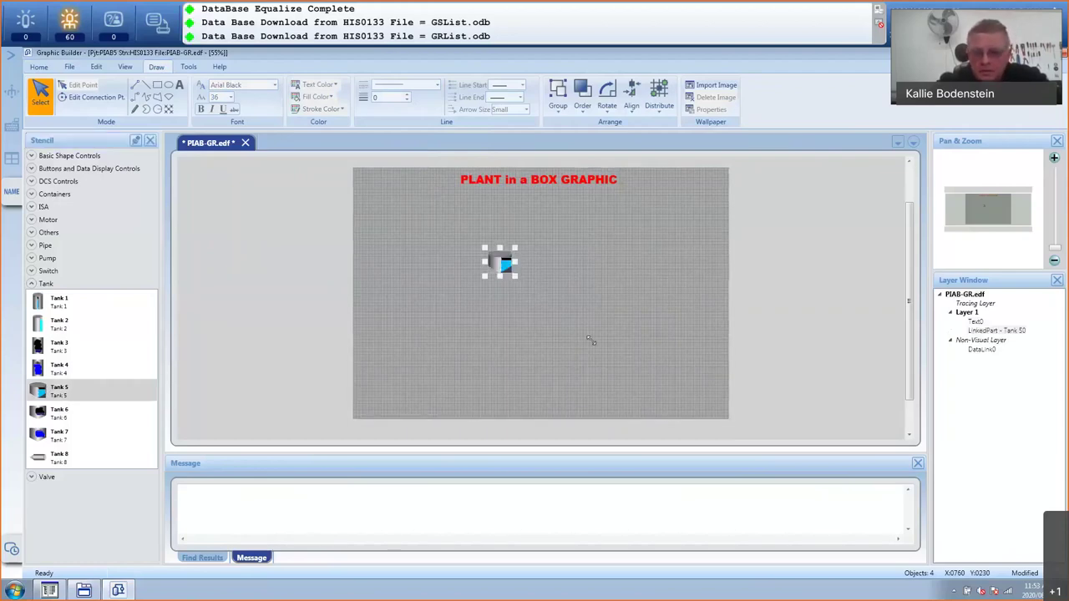
pyautogui.moveTo(591, 341)
pyautogui.mouseDown()
pyautogui.moveTo(610, 351)
pyautogui.moveTo(603, 344)
pyautogui.mouseUp()
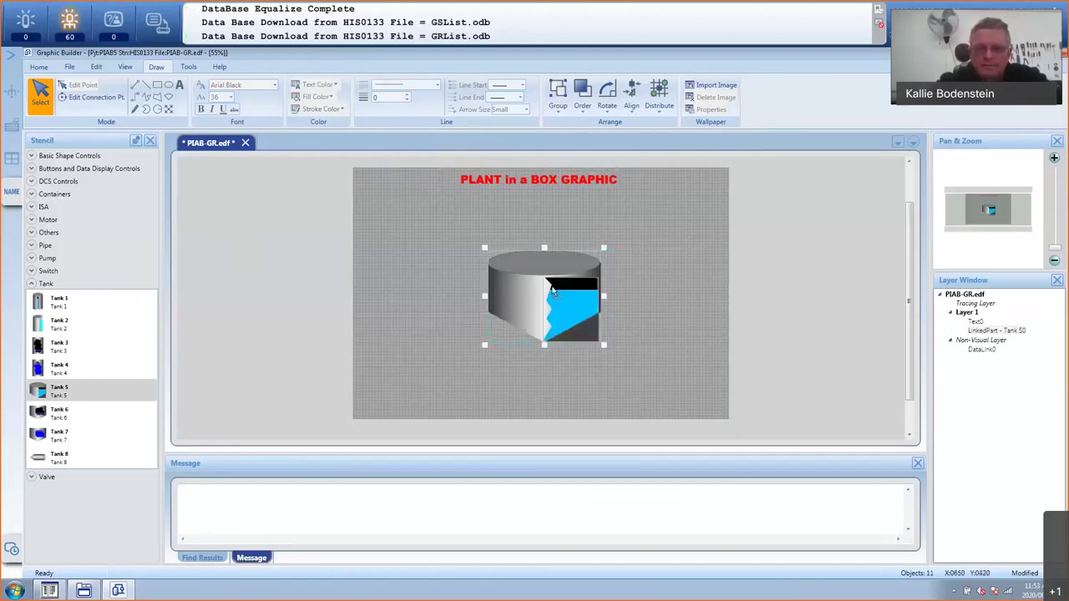
pyautogui.moveTo(556, 296); pyautogui.dragTo(553, 286)
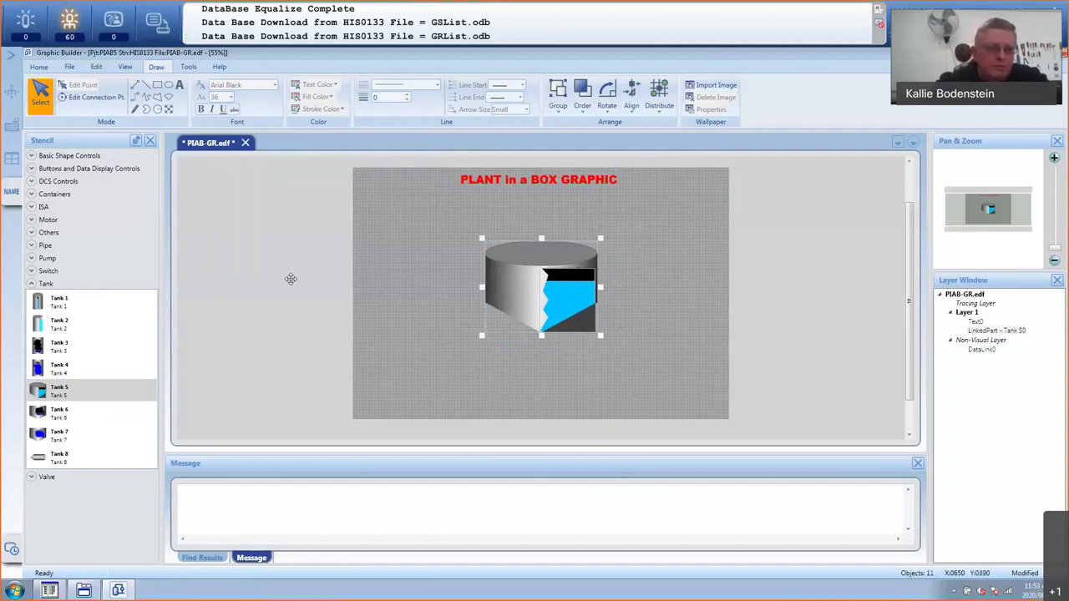
# - Look through the Valve, Pump and Pipe symbol collections of the stencil library
pyautogui.click(30, 285)
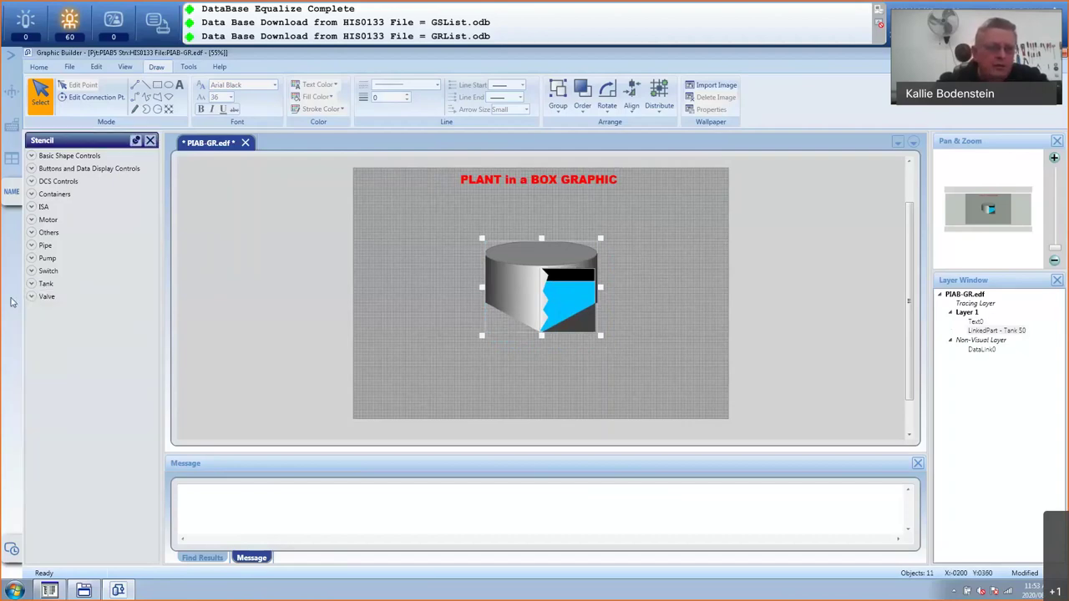
pyautogui.click(31, 297)
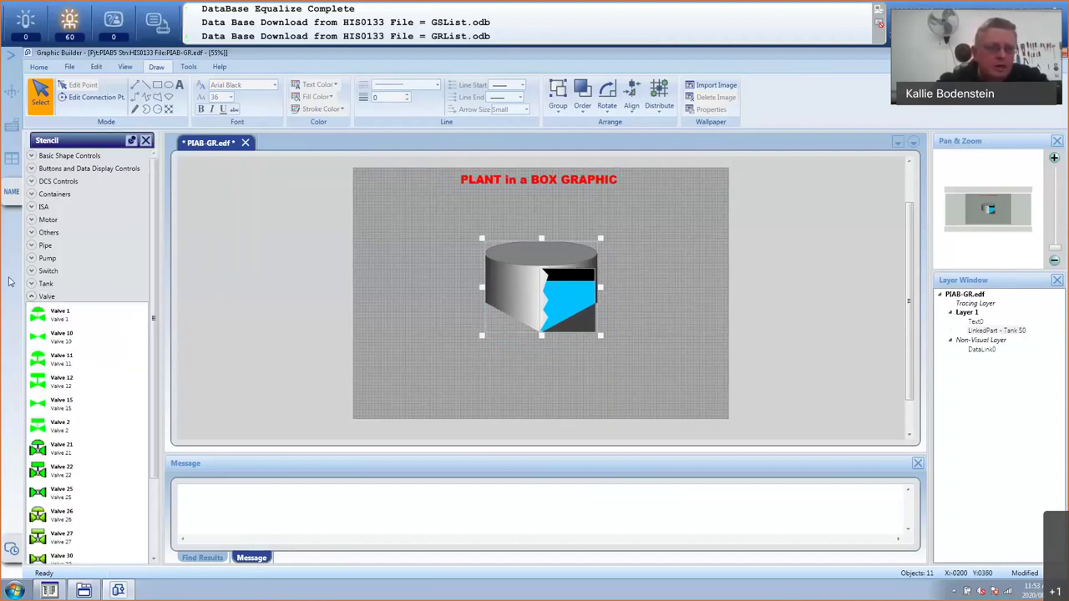
pyautogui.click(30, 296)
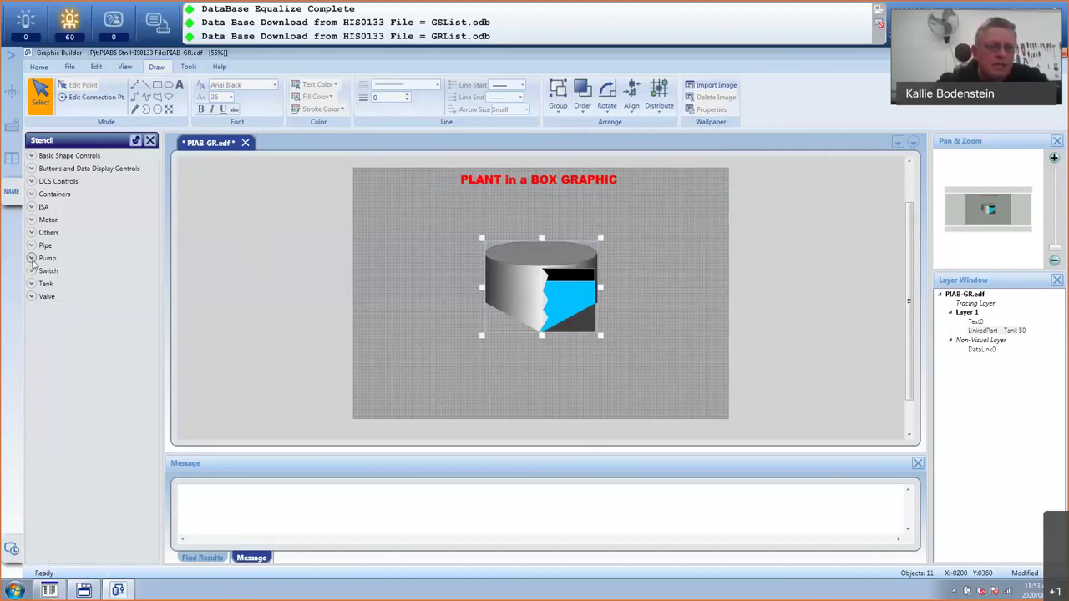
pyautogui.click(32, 259)
pyautogui.click(31, 258)
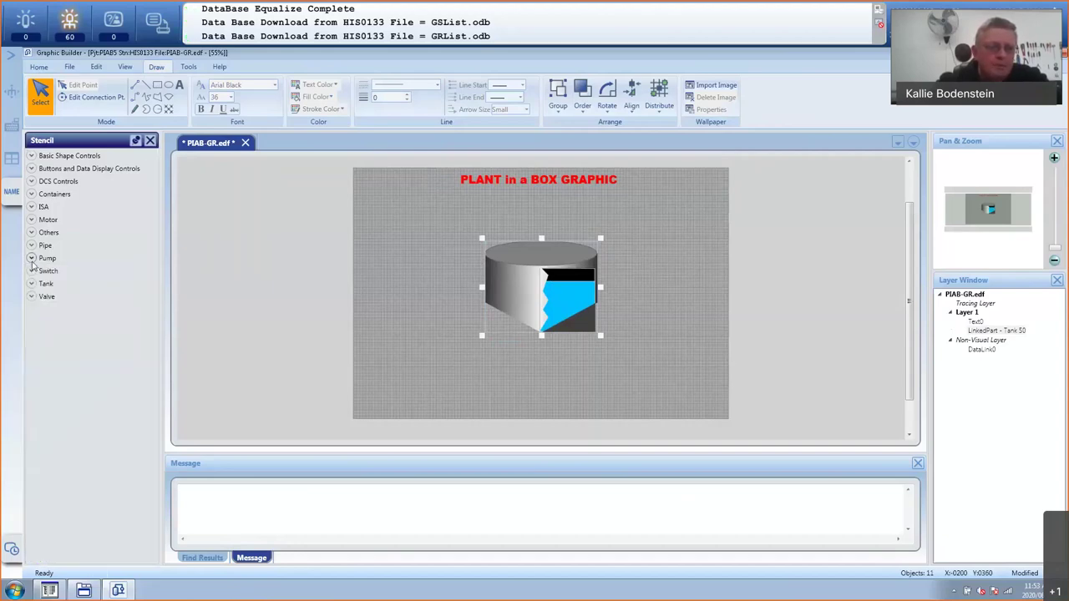
pyautogui.click(32, 245)
pyautogui.moveTo(55, 316); pyautogui.dragTo(55, 277)
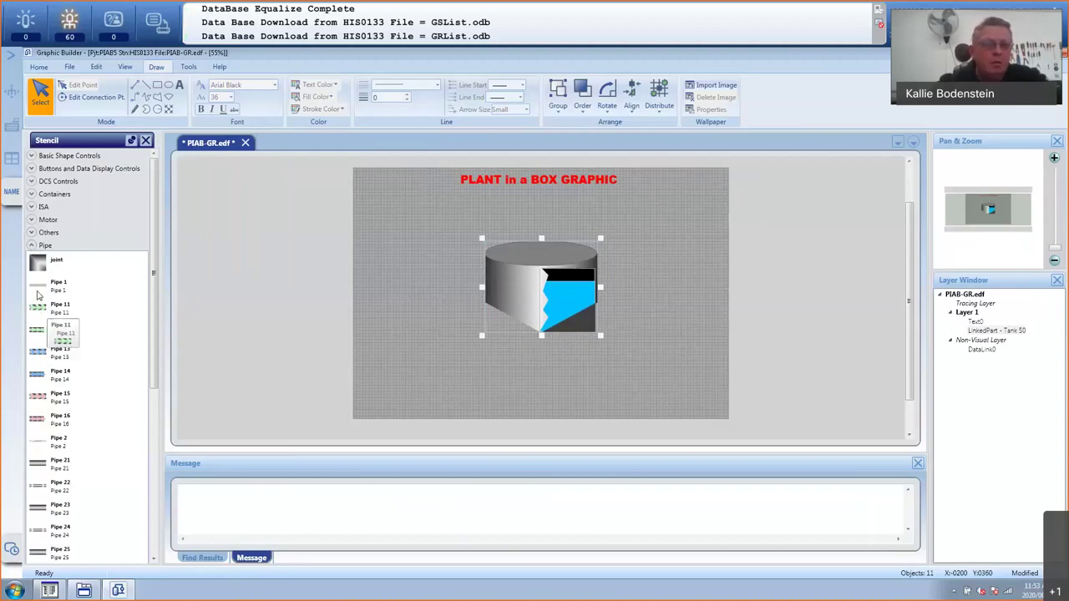
pyautogui.click(31, 246)
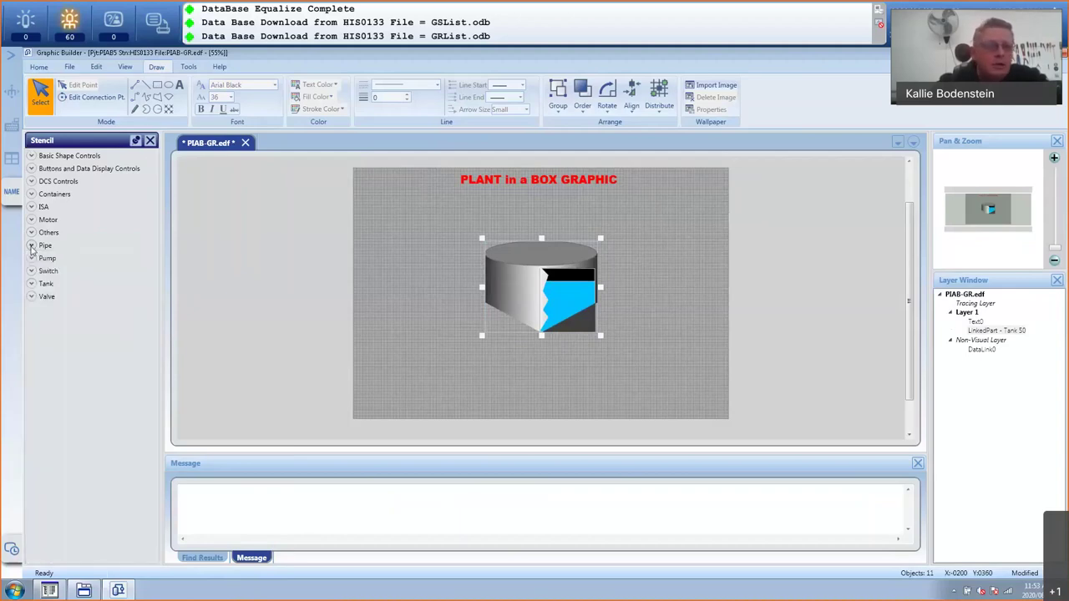
# - Draw a polyline inlet pipe about 310 wide and 120 high ending at the tank's top, with line thickness 10
pyautogui.click(146, 97)
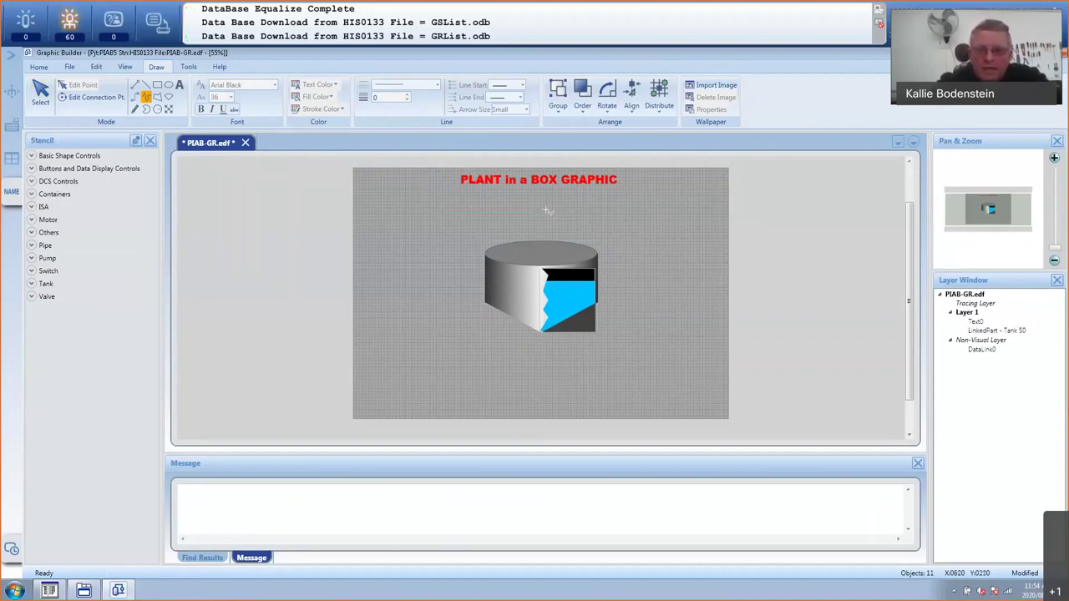
pyautogui.doubleClick(543, 253)
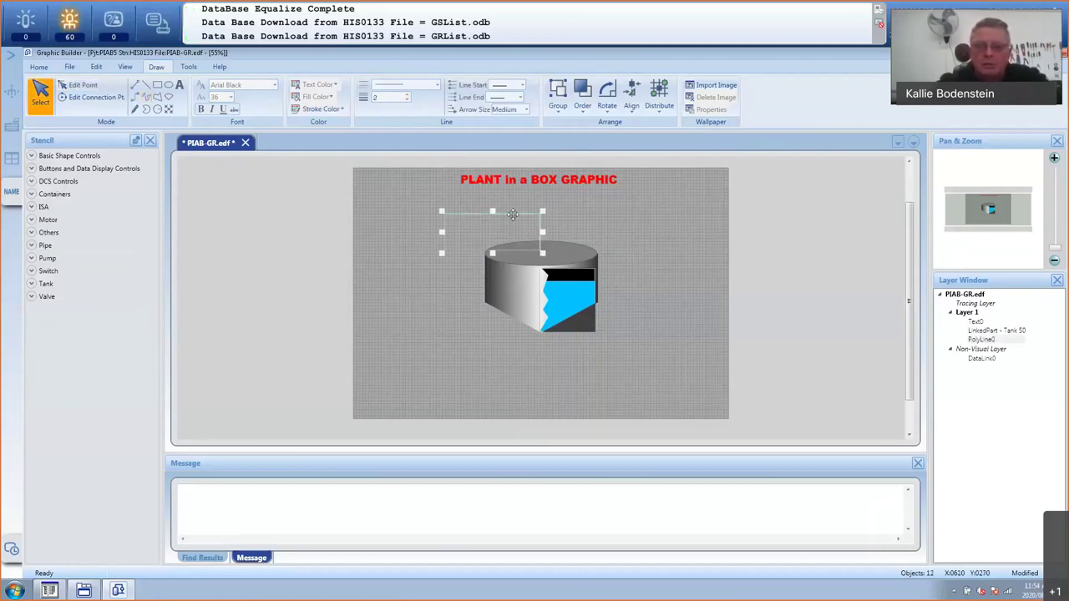
pyautogui.rightClick(513, 215)
pyautogui.click(570, 220)
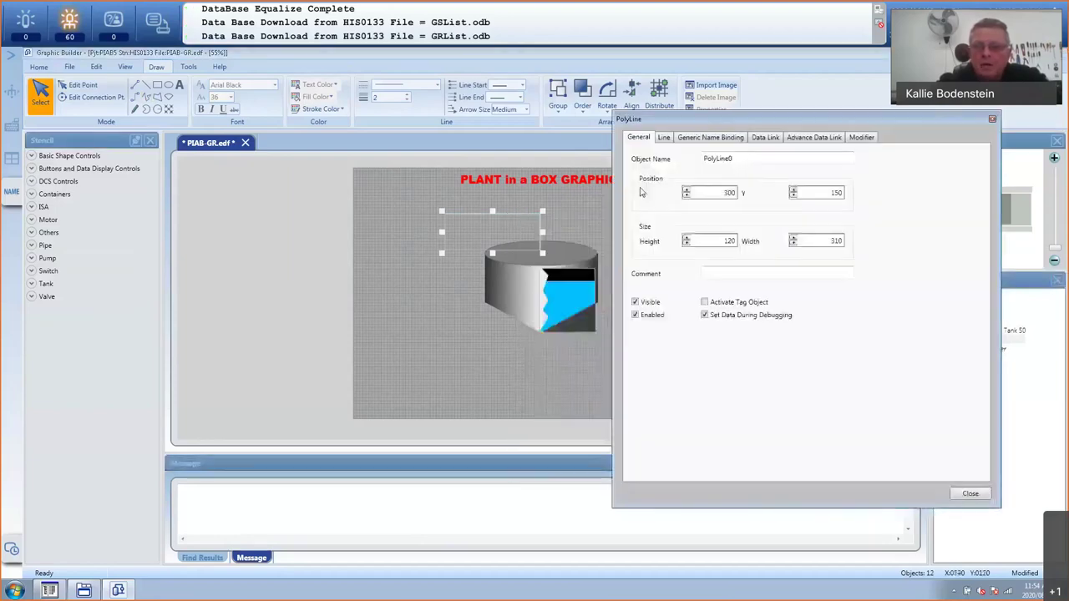
pyautogui.click(664, 138)
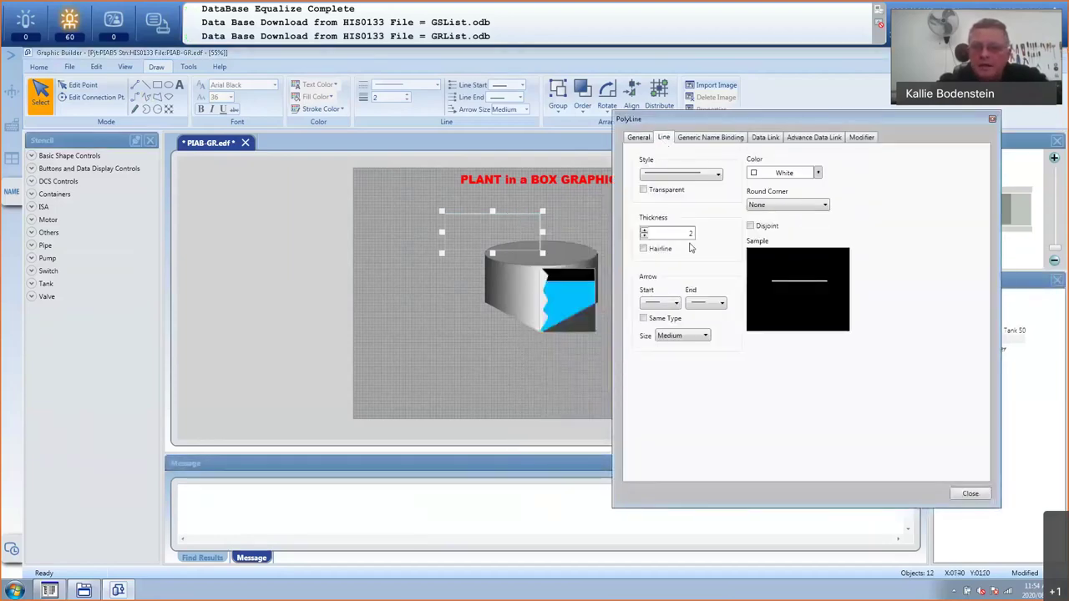
pyautogui.moveTo(680, 234); pyautogui.dragTo(692, 233)
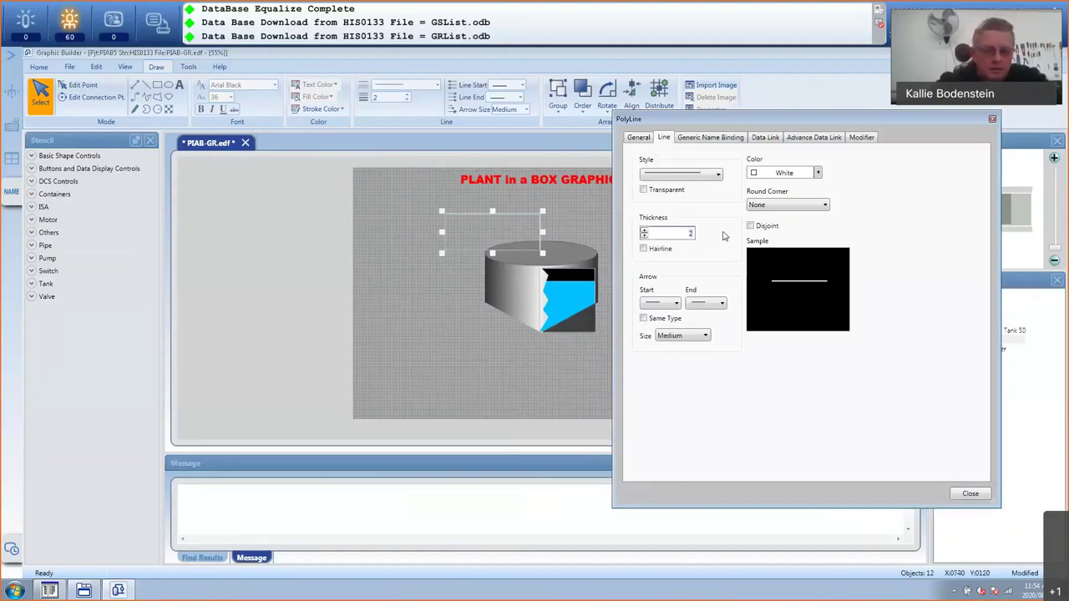
pyautogui.write('10')
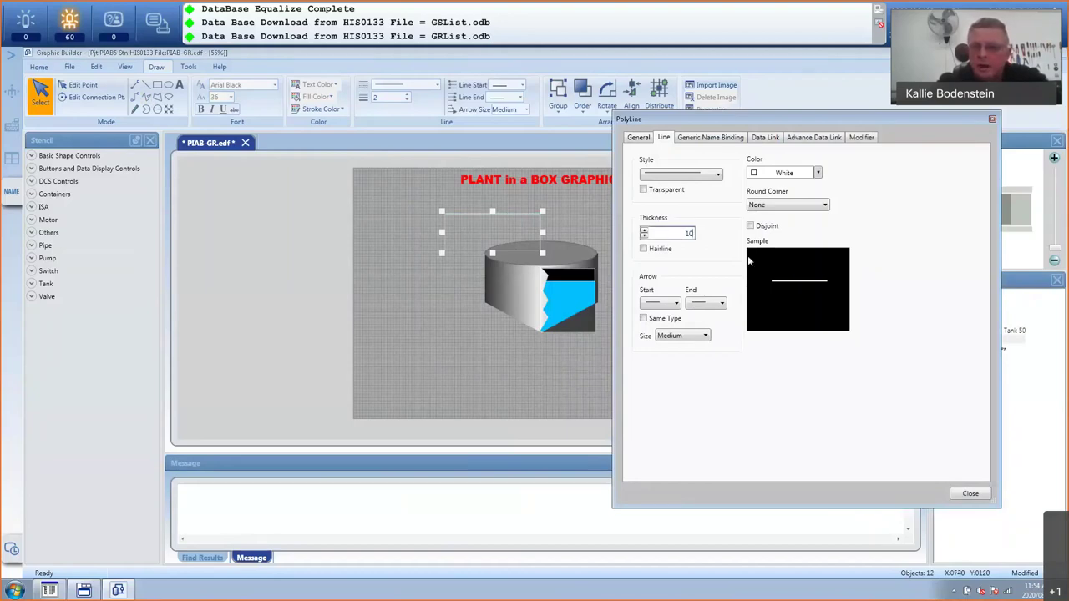
# - Colour the inlet pipe silver and give it Medium round corners
pyautogui.click(818, 173)
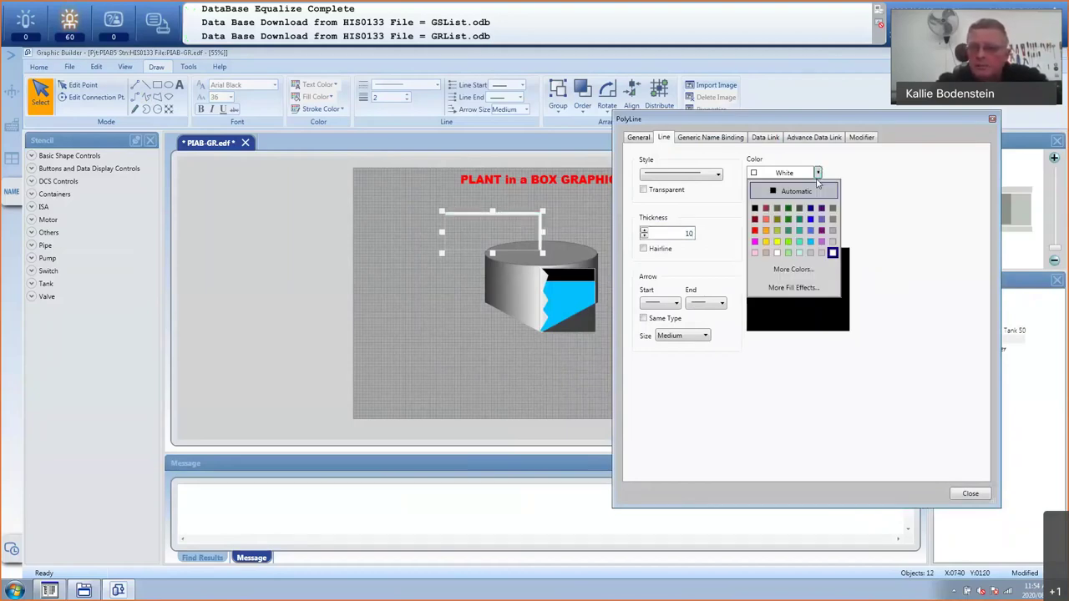
pyautogui.click(833, 242)
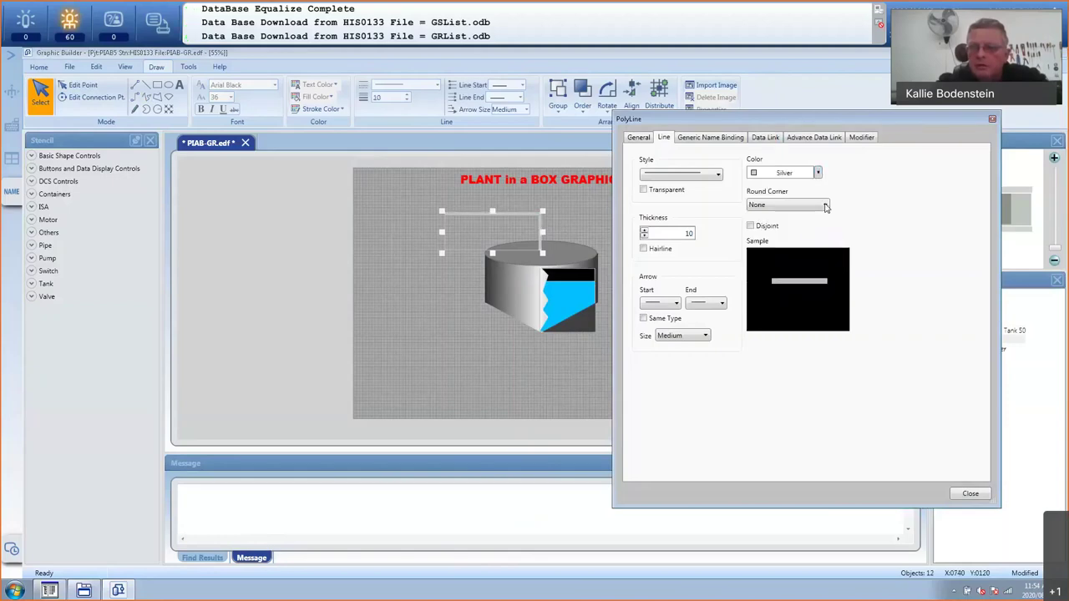
pyautogui.click(825, 206)
pyautogui.click(764, 243)
pyautogui.click(971, 494)
pyautogui.click(284, 201)
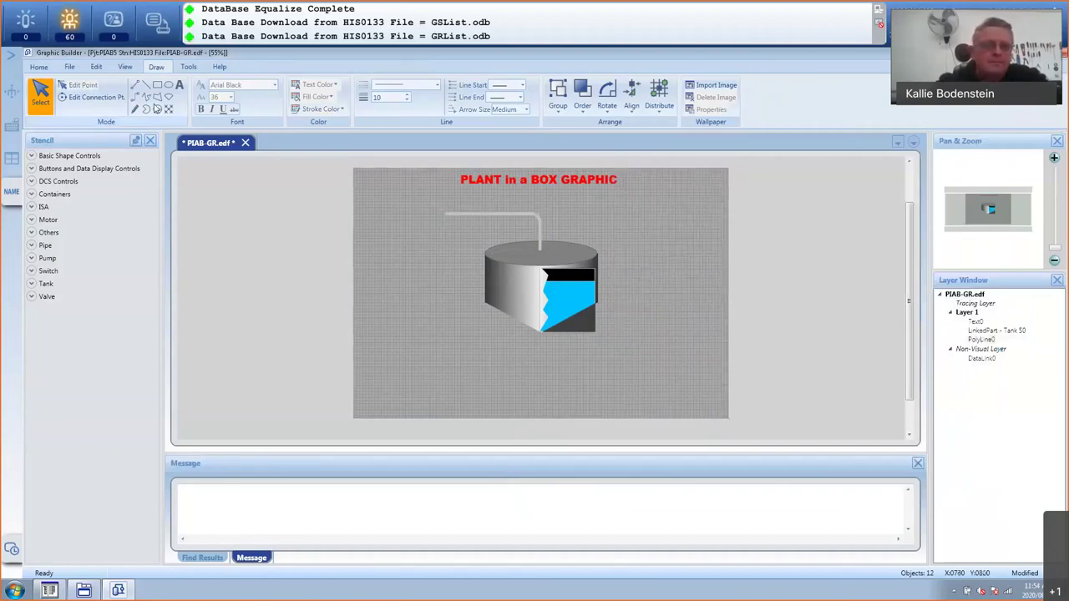
# - Draw a polyline outlet pipe about 390 wide and 150 high from the tank's bottom, with line thickness 10
pyautogui.click(147, 97)
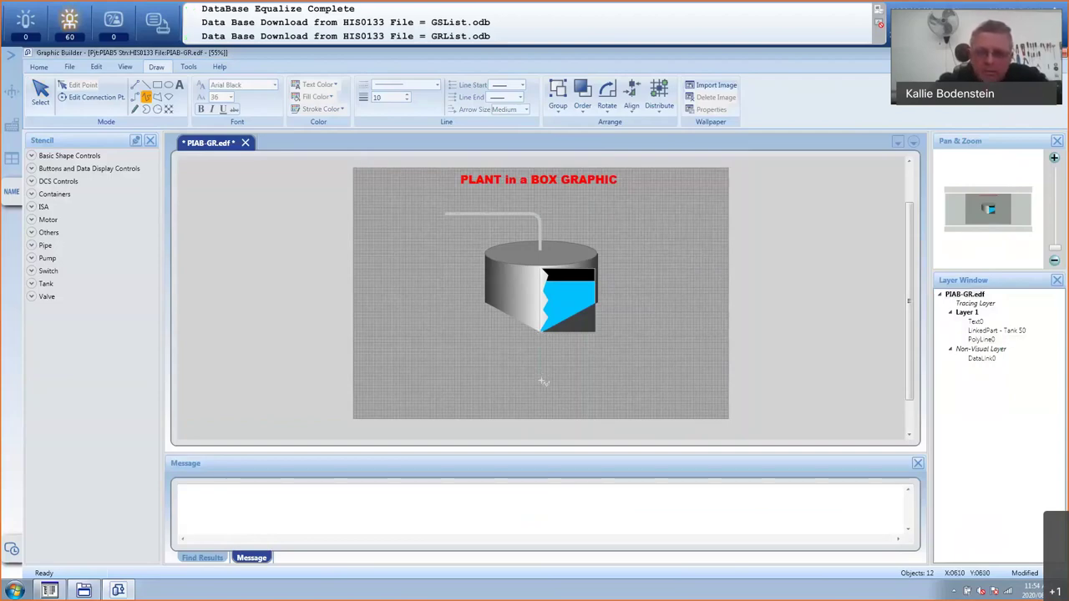
pyautogui.doubleClick(661, 380)
pyautogui.rightClick(645, 380)
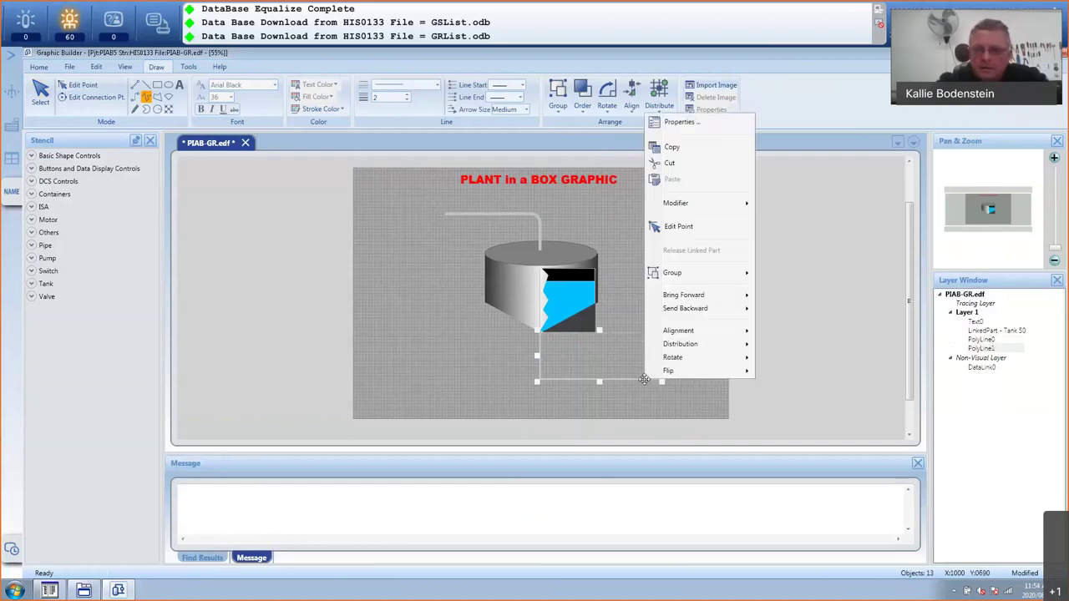
pyautogui.click(678, 123)
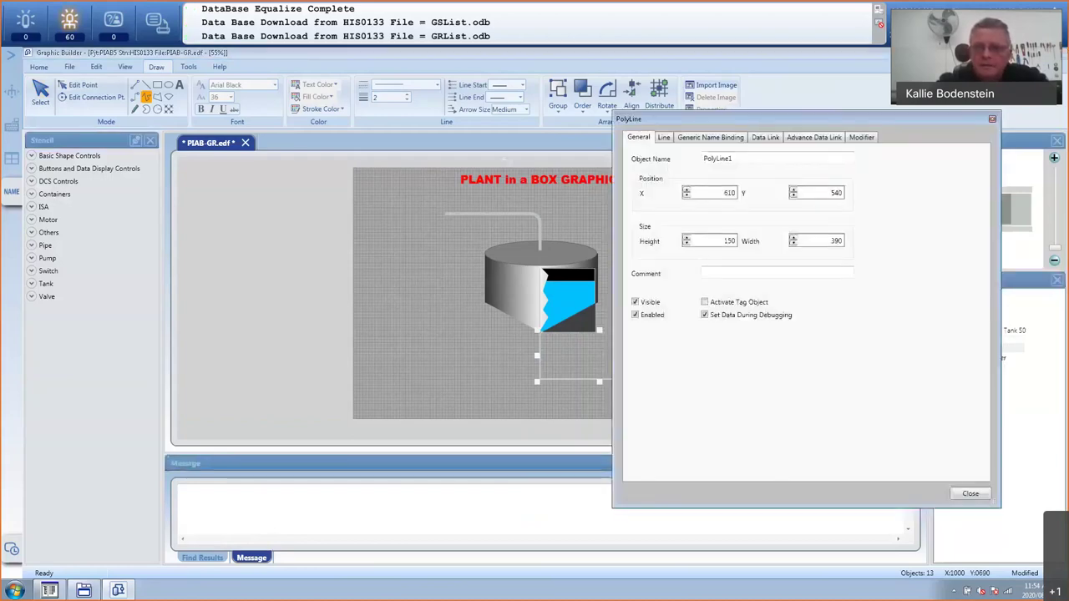
pyautogui.click(663, 137)
pyautogui.doubleClick(690, 233)
pyautogui.write('10')
# - Colour the outlet pipe silver and give it Medium round corners
pyautogui.click(819, 174)
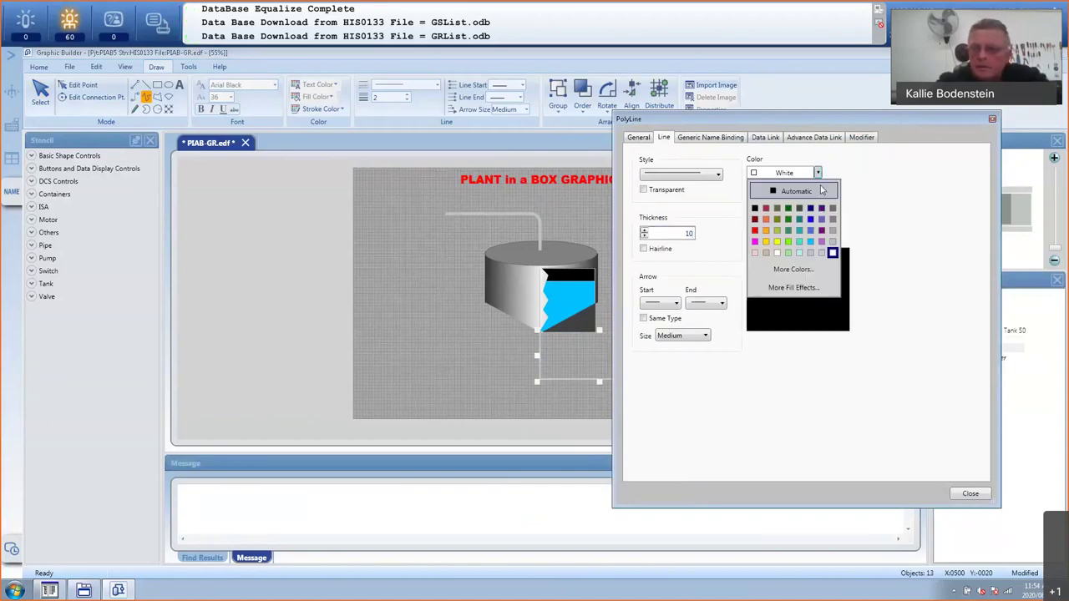
pyautogui.click(832, 242)
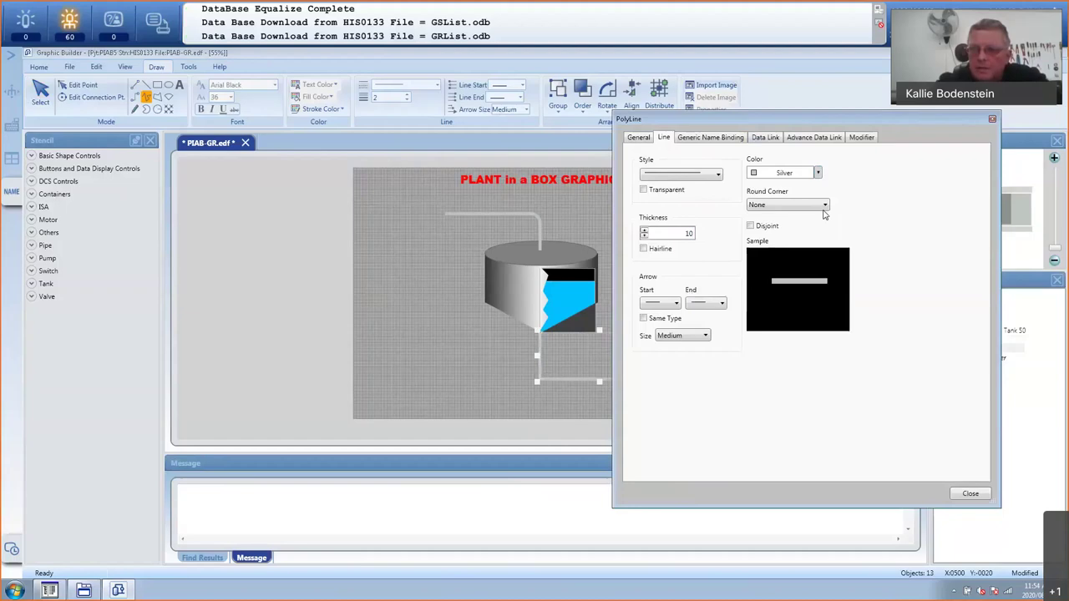
pyautogui.click(823, 205)
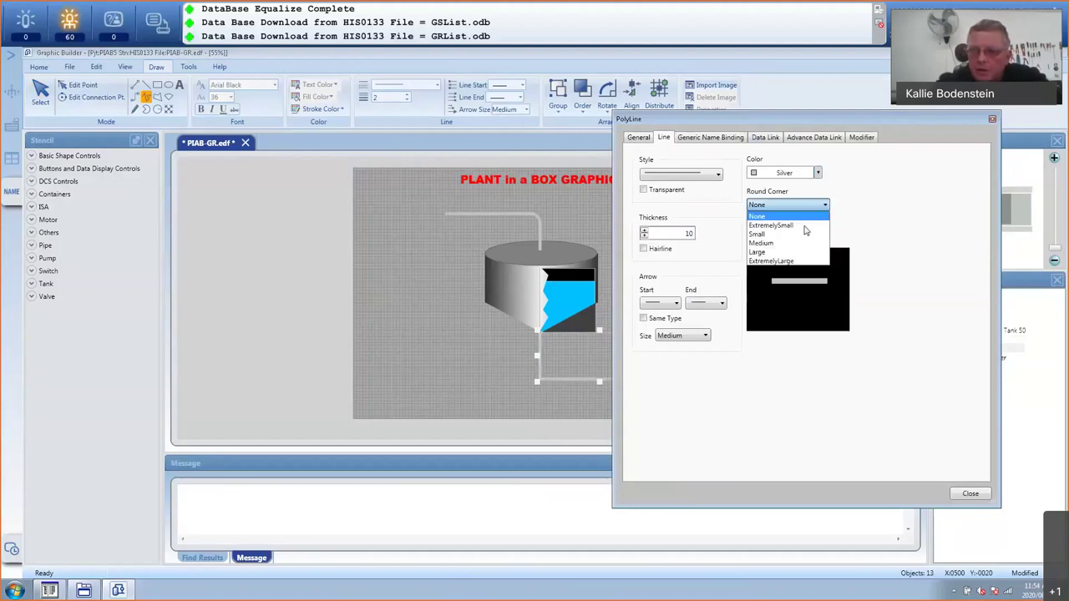
pyautogui.click(762, 243)
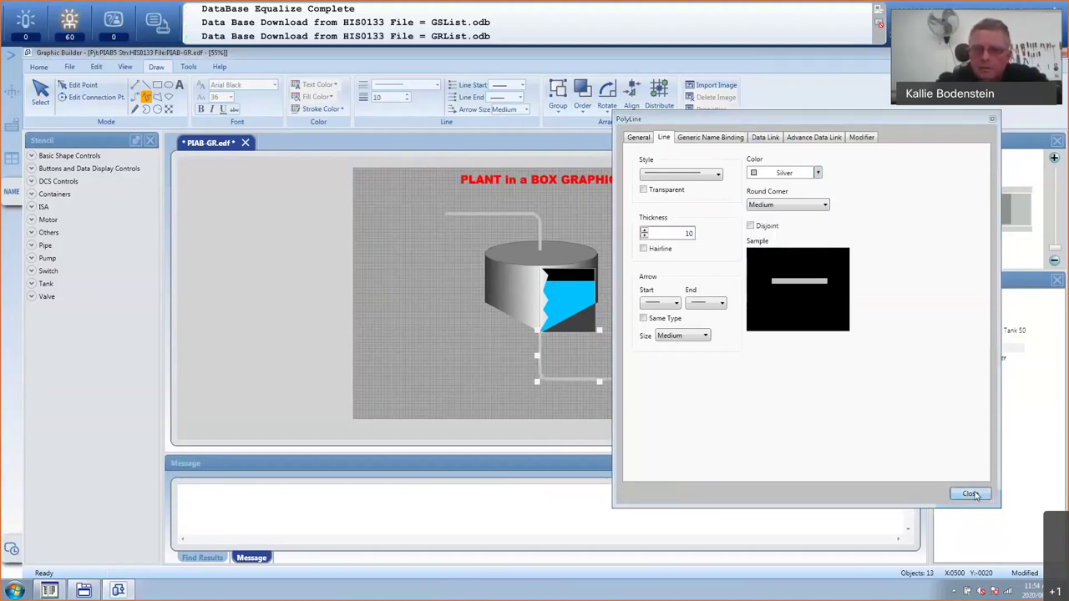
pyautogui.click(972, 494)
pyautogui.click(668, 272)
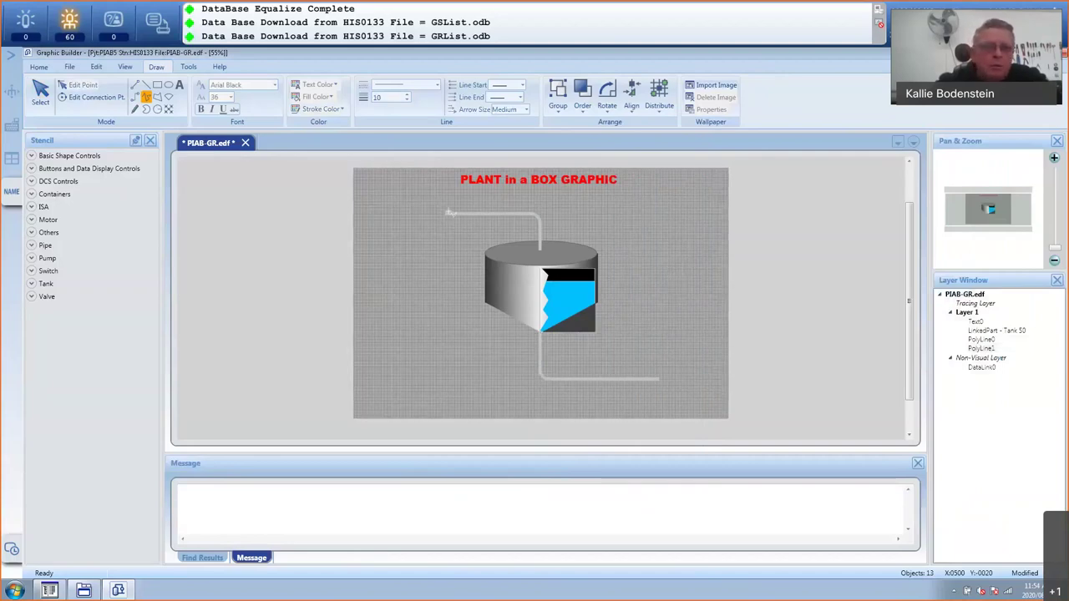
# - Draw a small circle above the inlet pipe's free end and add the text label ft001 beside it
pyautogui.click(168, 87)
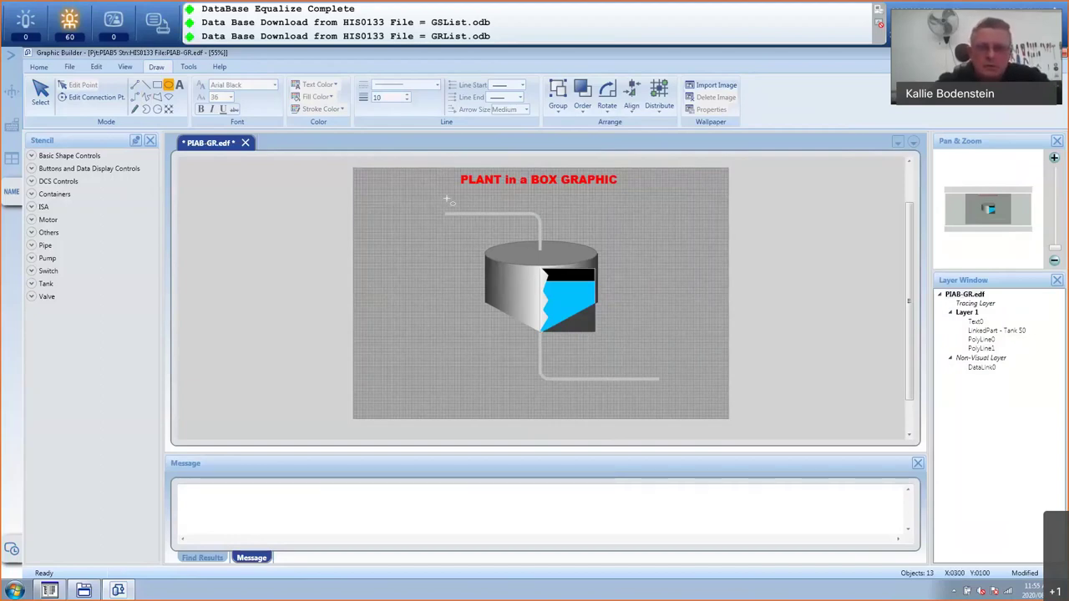
pyautogui.moveTo(448, 201); pyautogui.dragTo(457, 214)
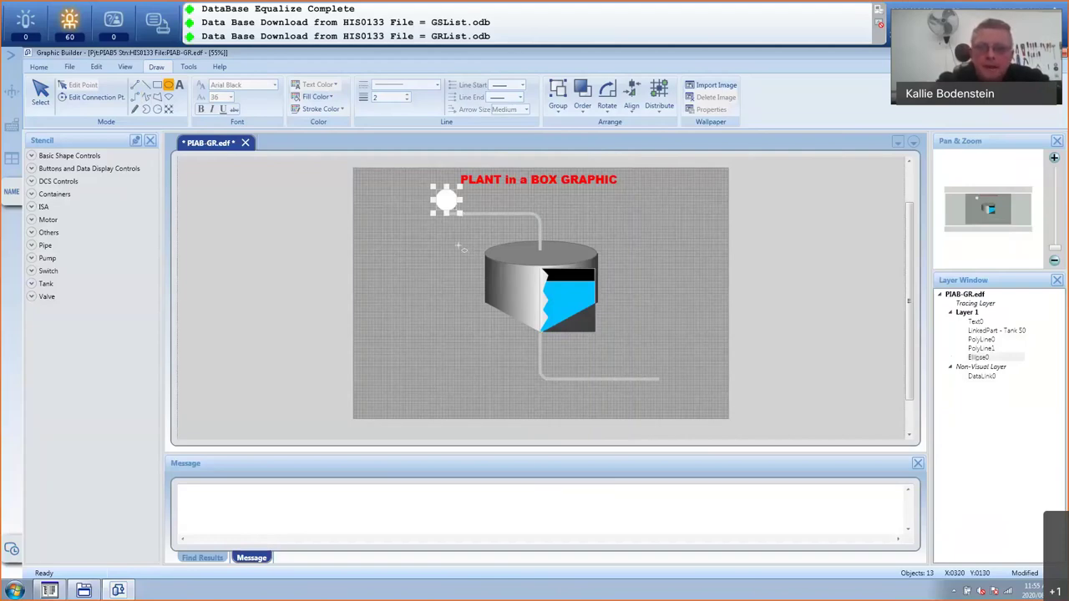
pyautogui.press('Escape')
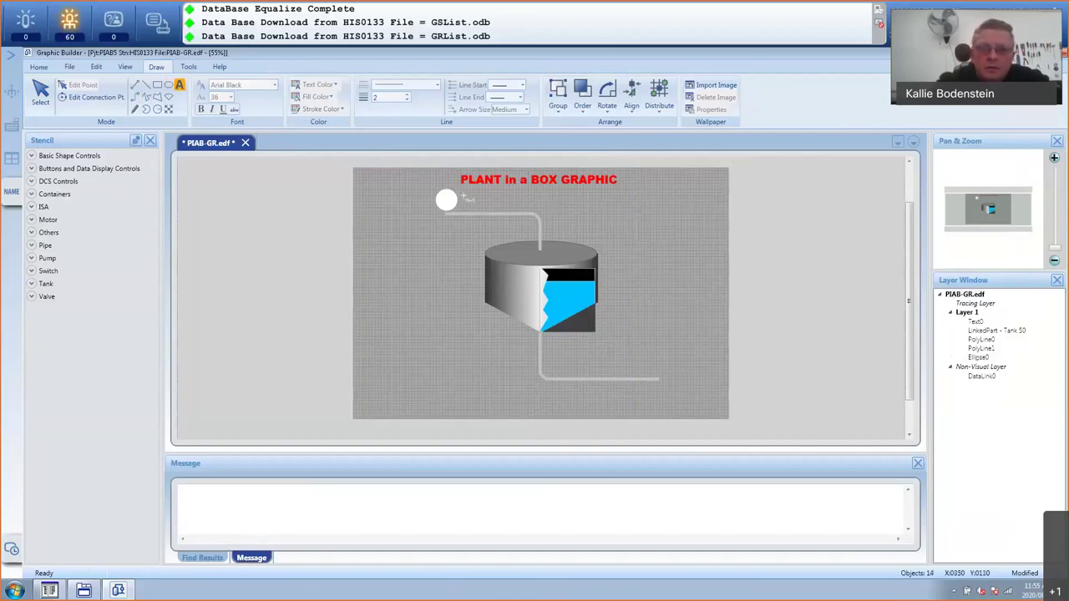
pyautogui.click(465, 197)
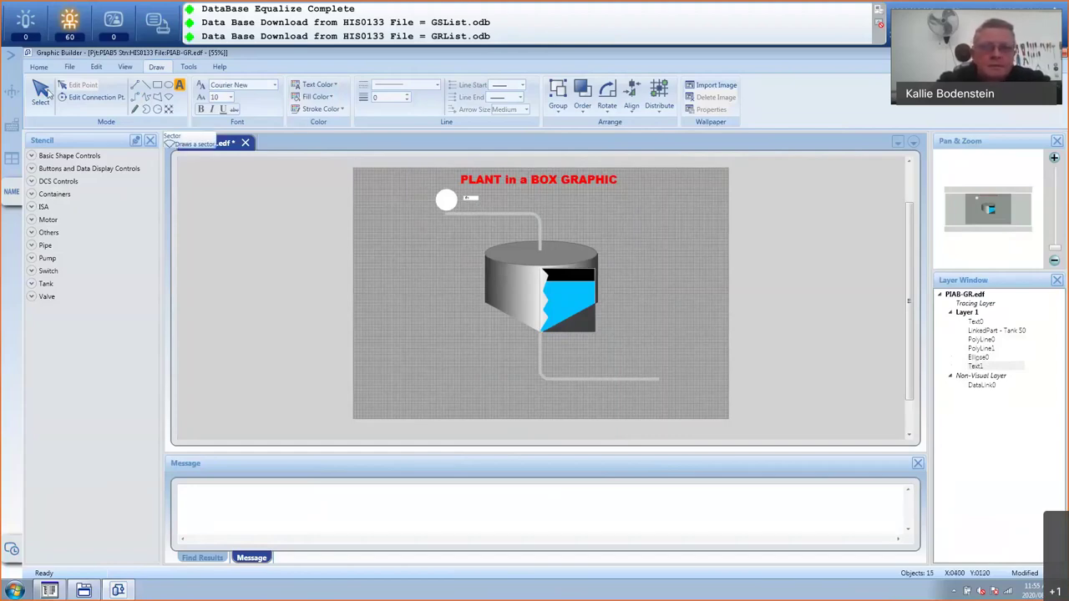
pyautogui.click(43, 93)
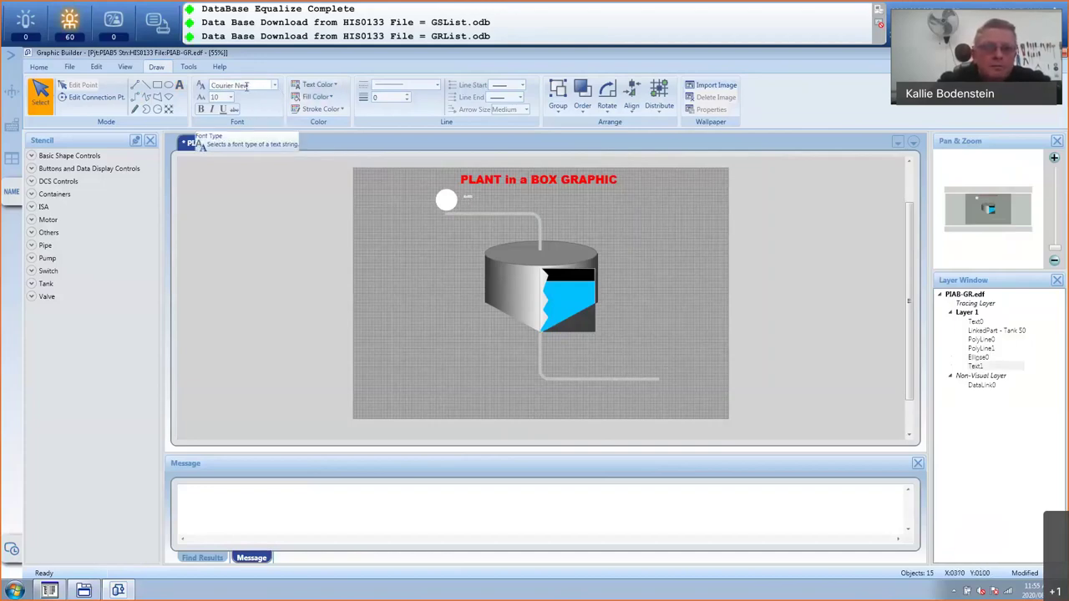
# - Set the font of the label beside the circle to Arial Black at size 26
pyautogui.click(247, 86)
pyautogui.write('a')
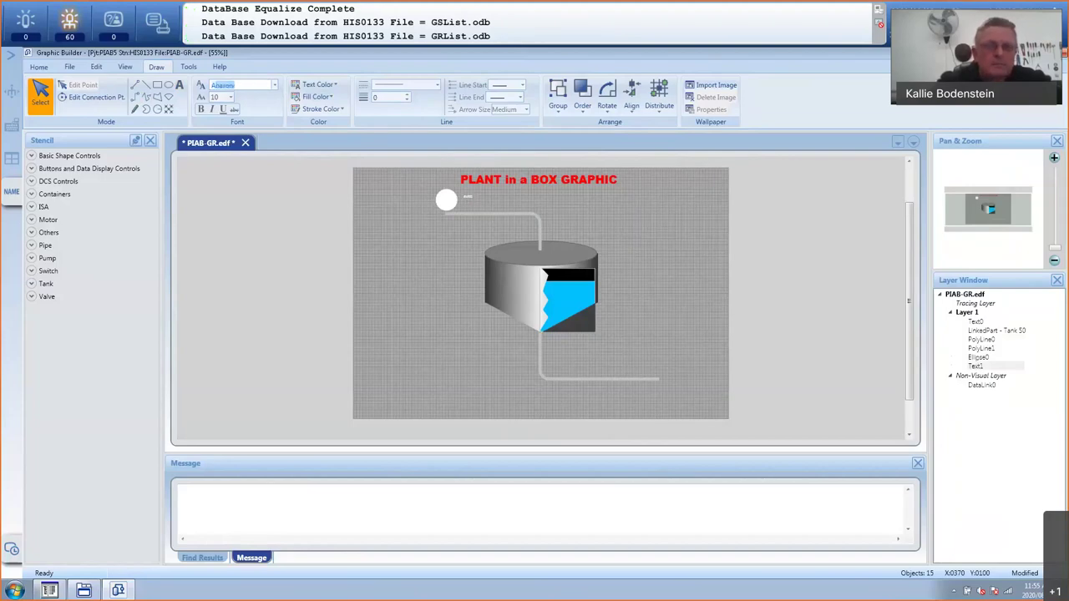
pyautogui.write('rial Black')
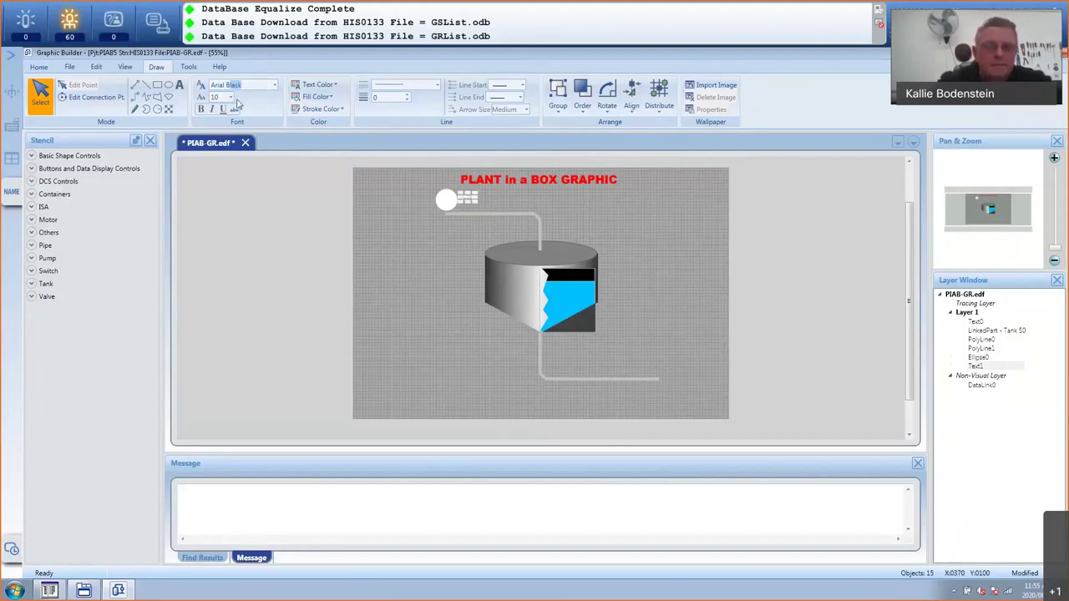
pyautogui.click(231, 98)
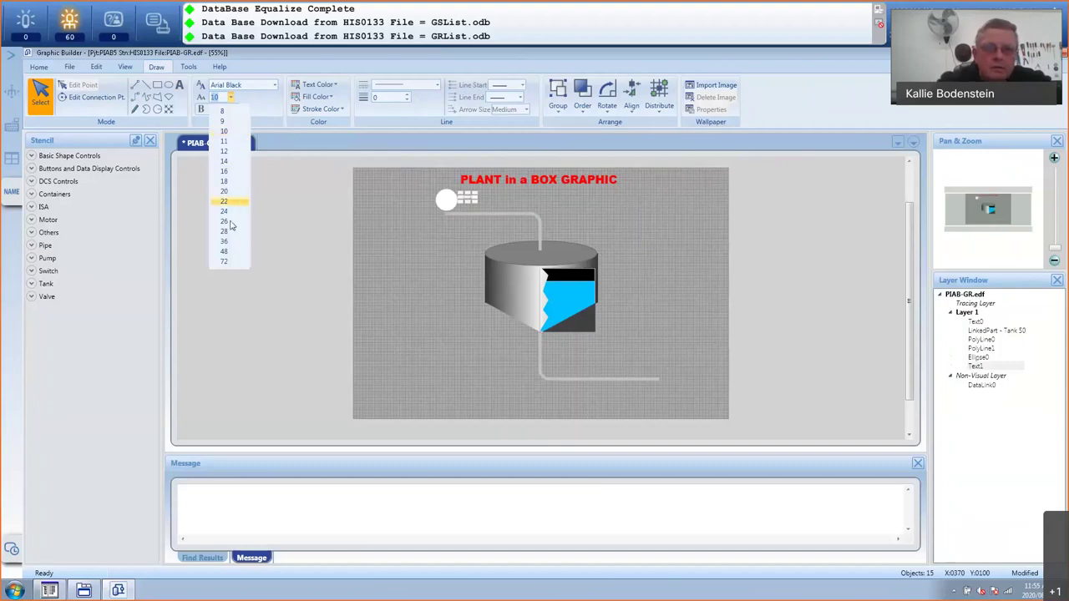
pyautogui.press('Escape')
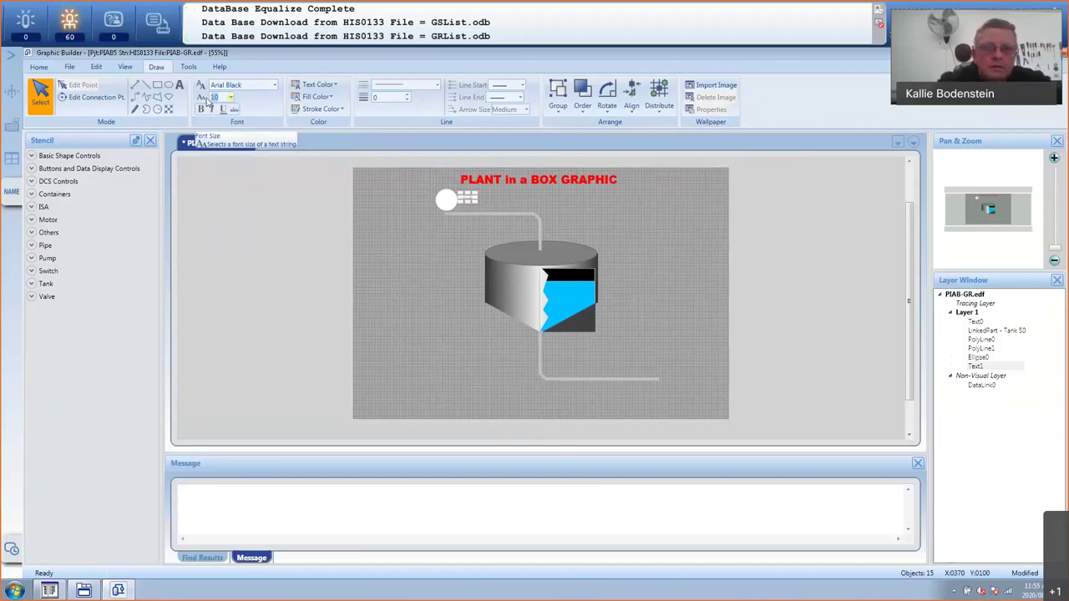
pyautogui.click(231, 98)
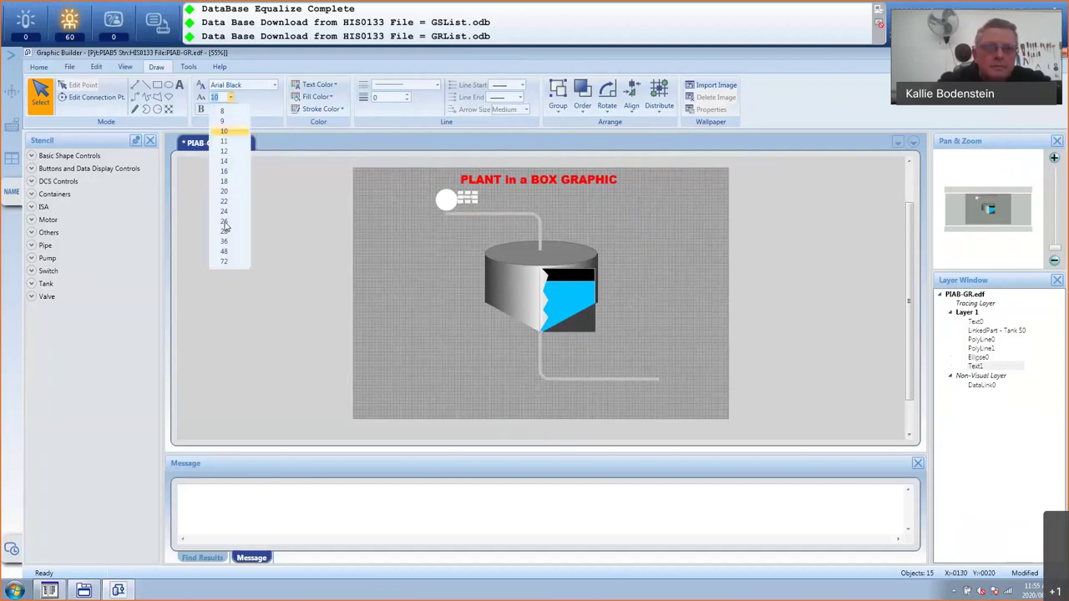
pyautogui.click(225, 226)
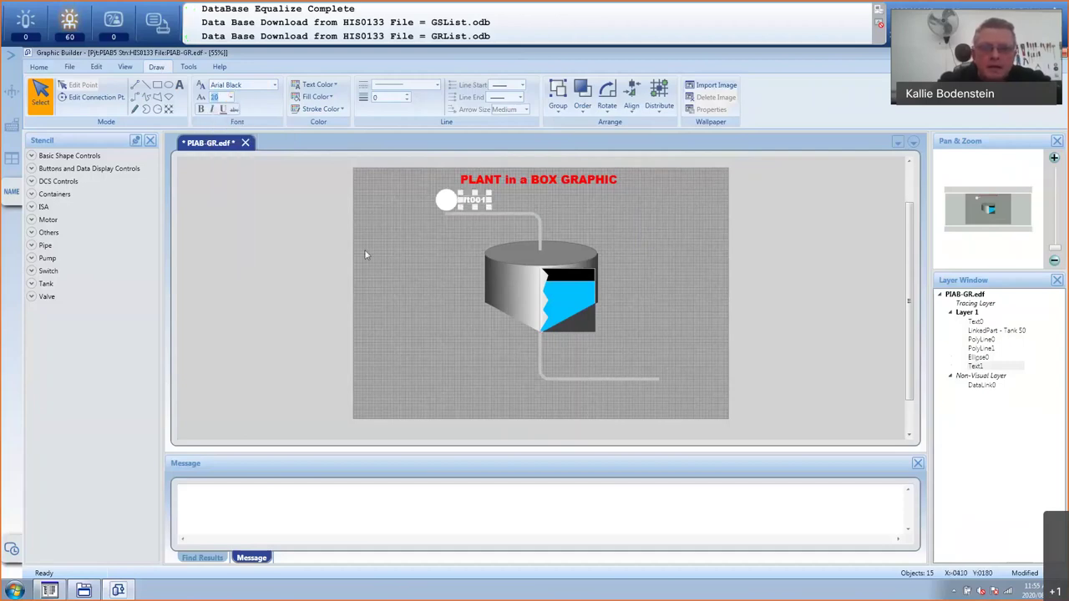
pyautogui.click(426, 254)
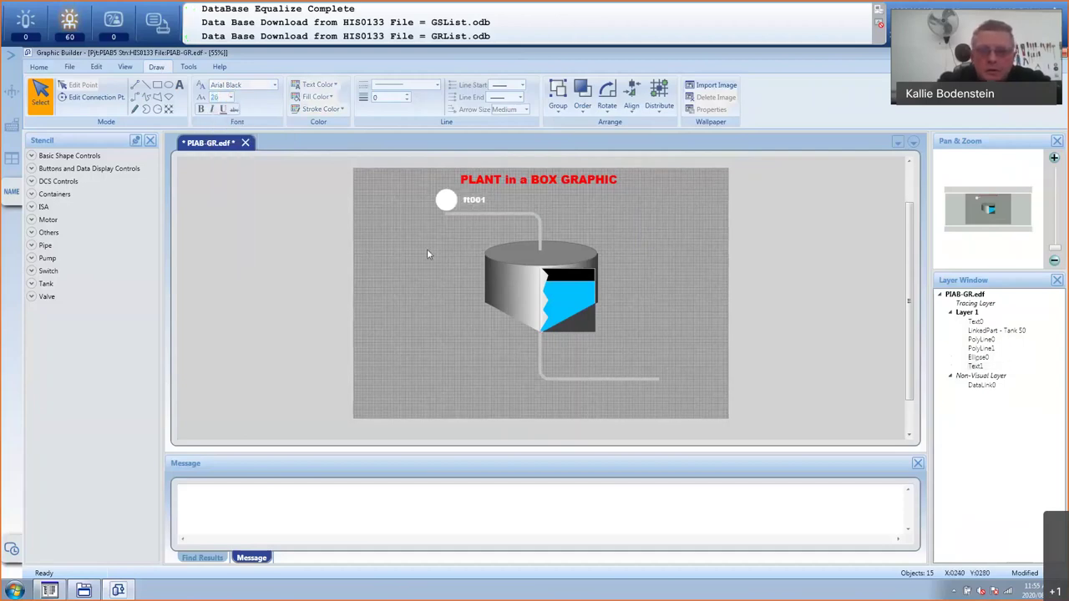
# - Change the label beside the circle to uppercase FT001
pyautogui.click(472, 201)
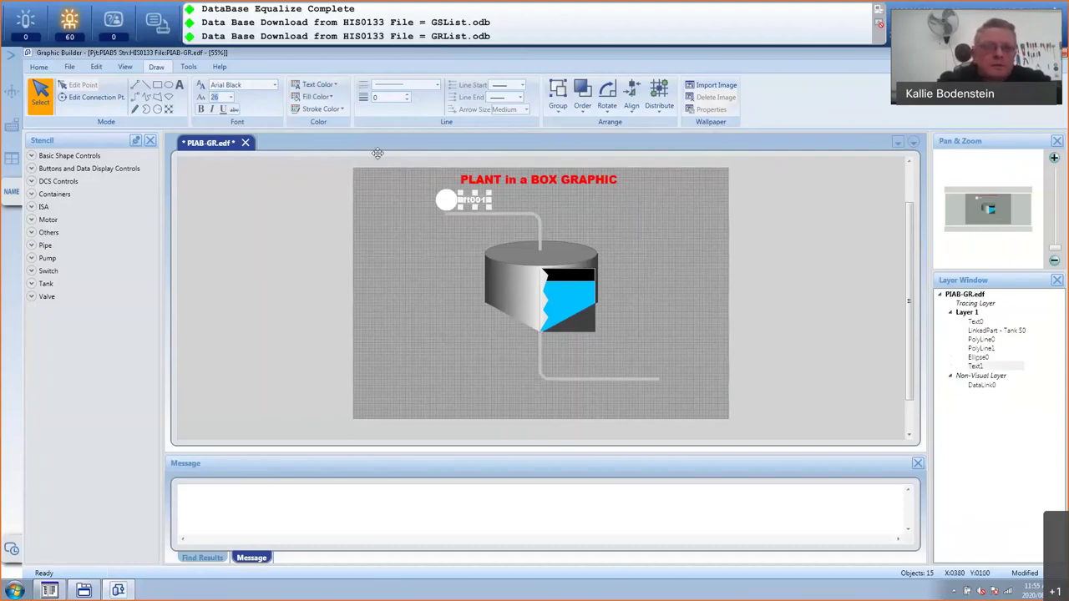
pyautogui.press('t')
pyautogui.click(476, 200)
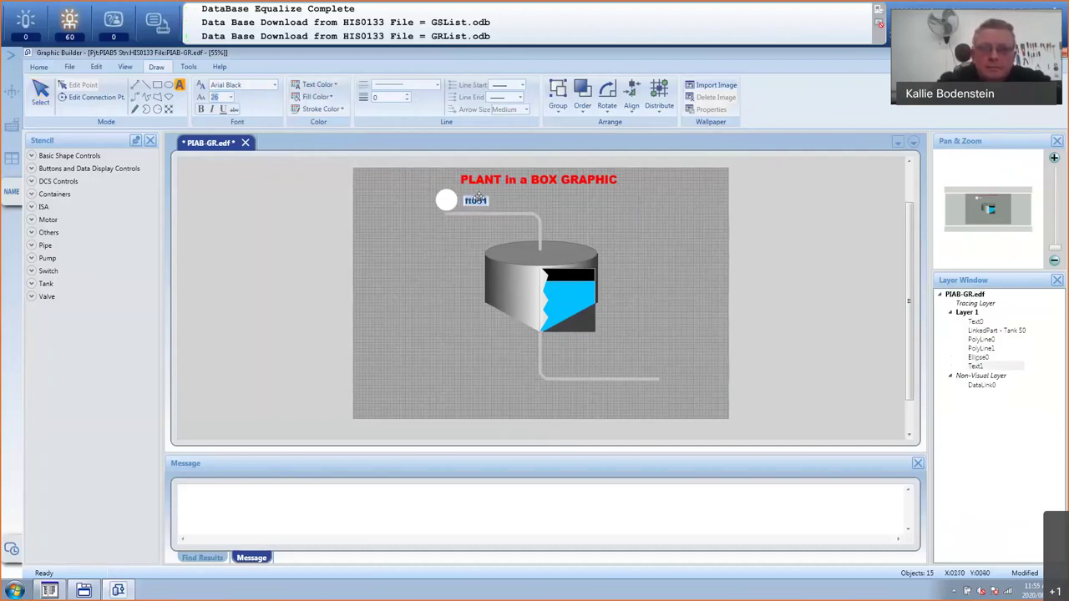
pyautogui.write('001')
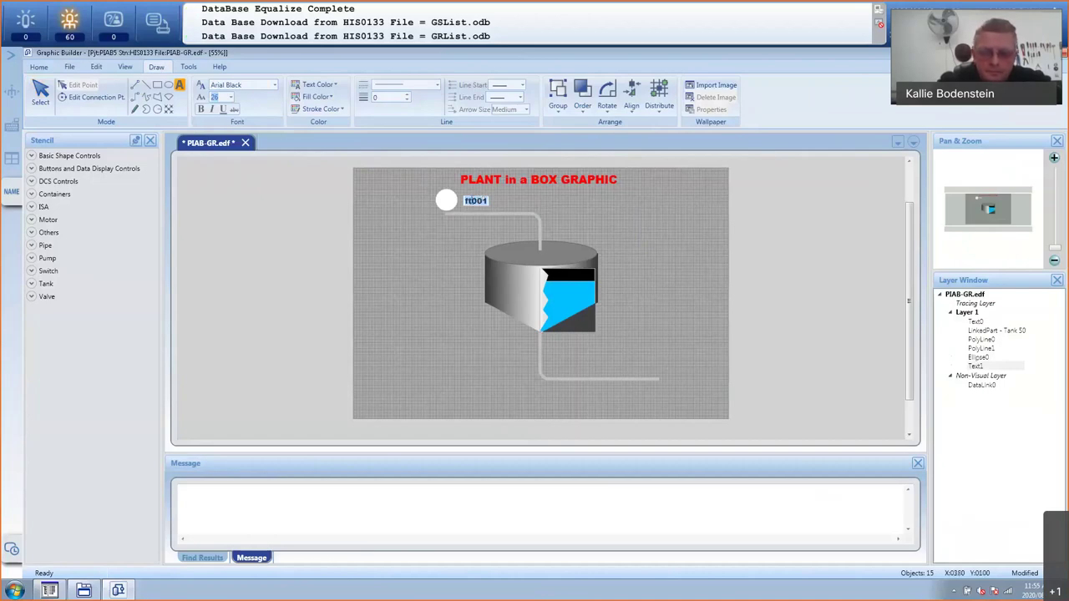
pyautogui.press('Return')
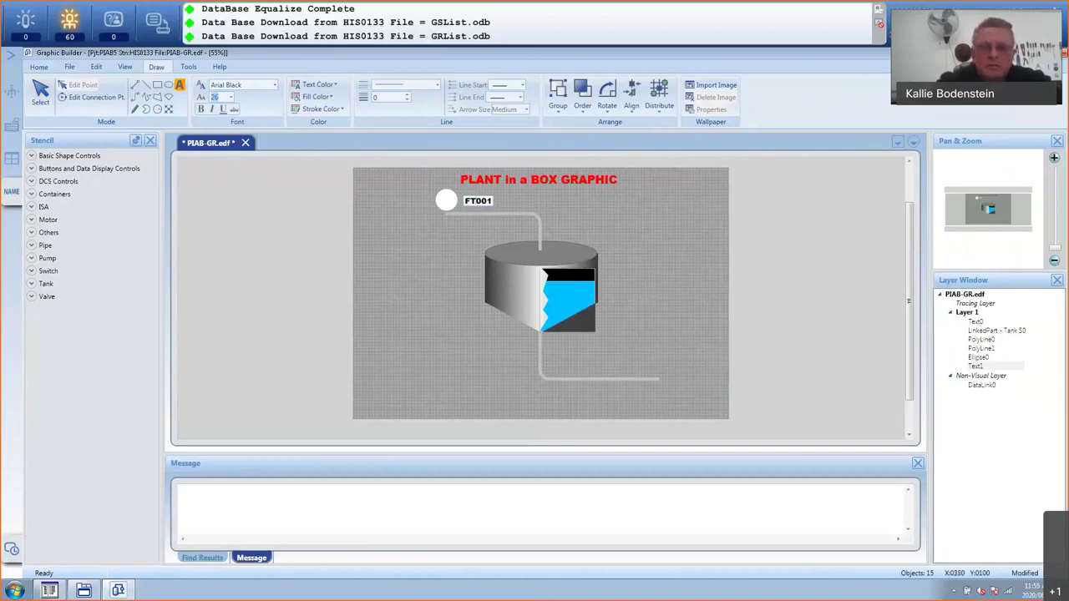
pyautogui.press('Escape')
# - Align the circle and its FT001 label with each other using Align Middle
pyautogui.click(447, 202)
pyautogui.keyDown('shift'); pyautogui.click(476, 202); pyautogui.keyUp('shift')
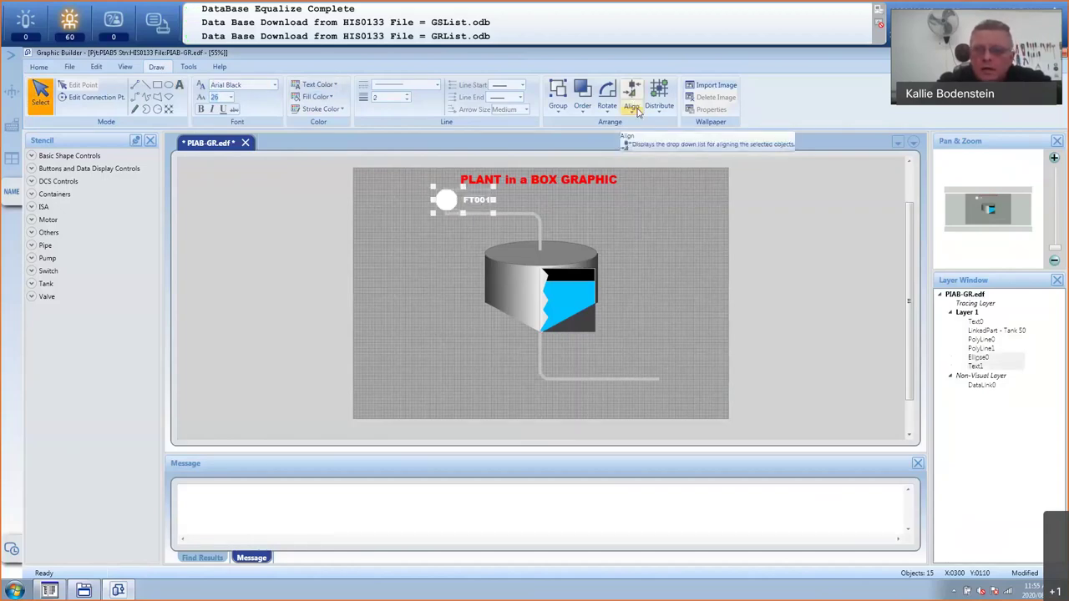
pyautogui.click(633, 107)
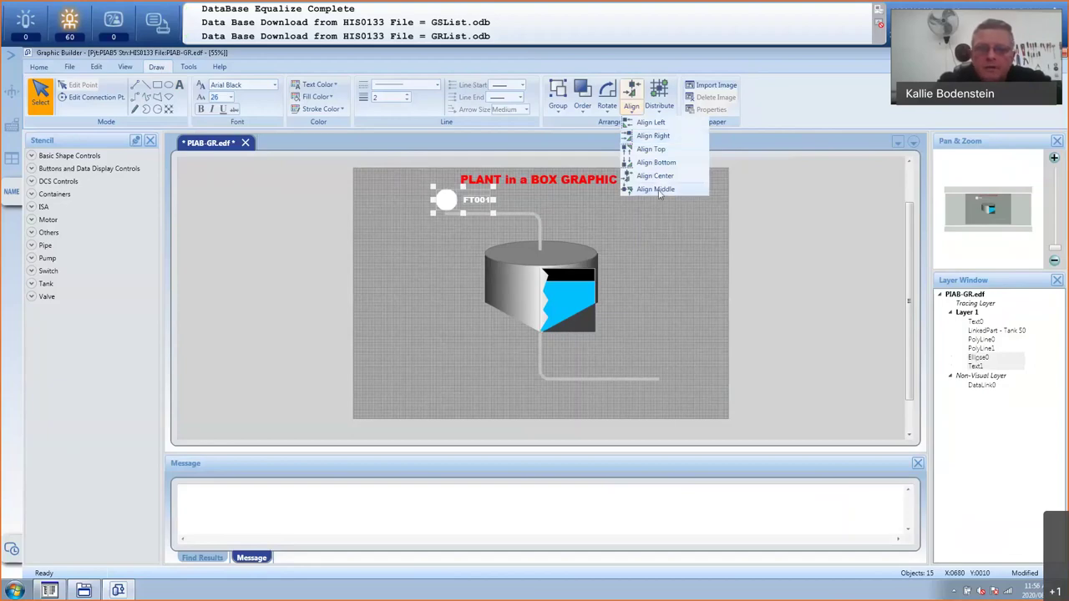
pyautogui.click(657, 189)
pyautogui.click(534, 198)
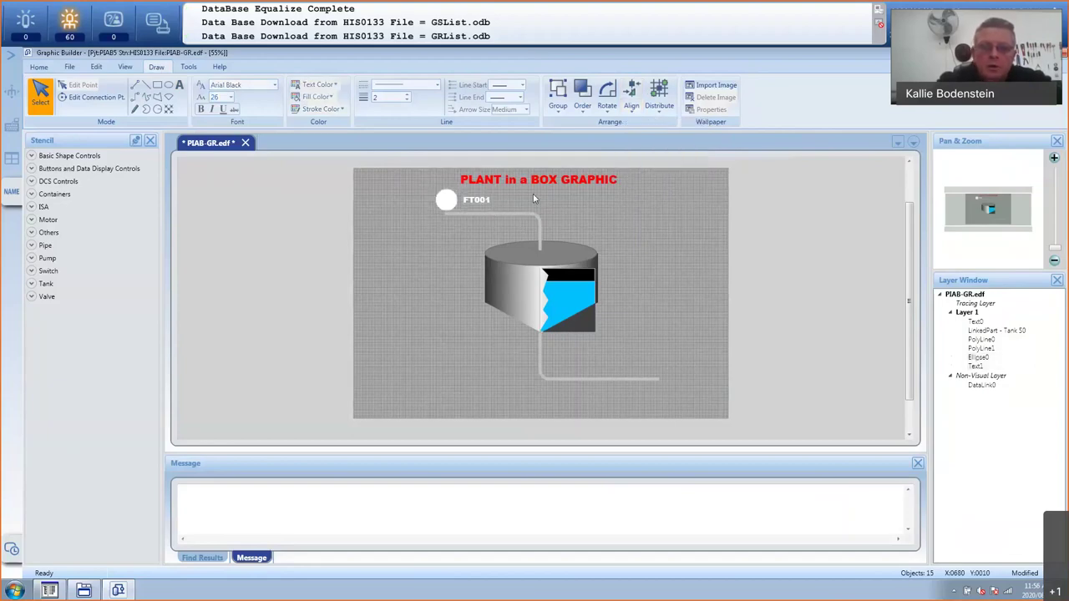
# - Copy the circle and its FT001 label, placing the copy beside the tank's lower right side
pyautogui.click(447, 200)
pyautogui.keyDown('shift'); pyautogui.click(484, 202); pyautogui.keyUp('shift')
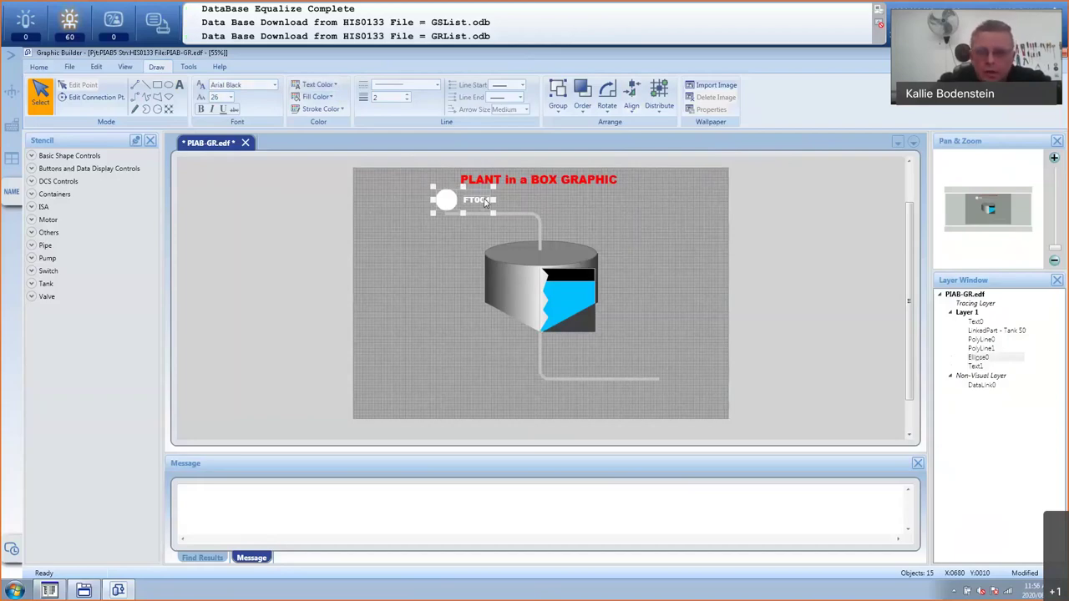
pyautogui.moveTo(485, 202); pyautogui.dragTo(559, 301)
pyautogui.moveTo(628, 331); pyautogui.dragTo(611, 319)
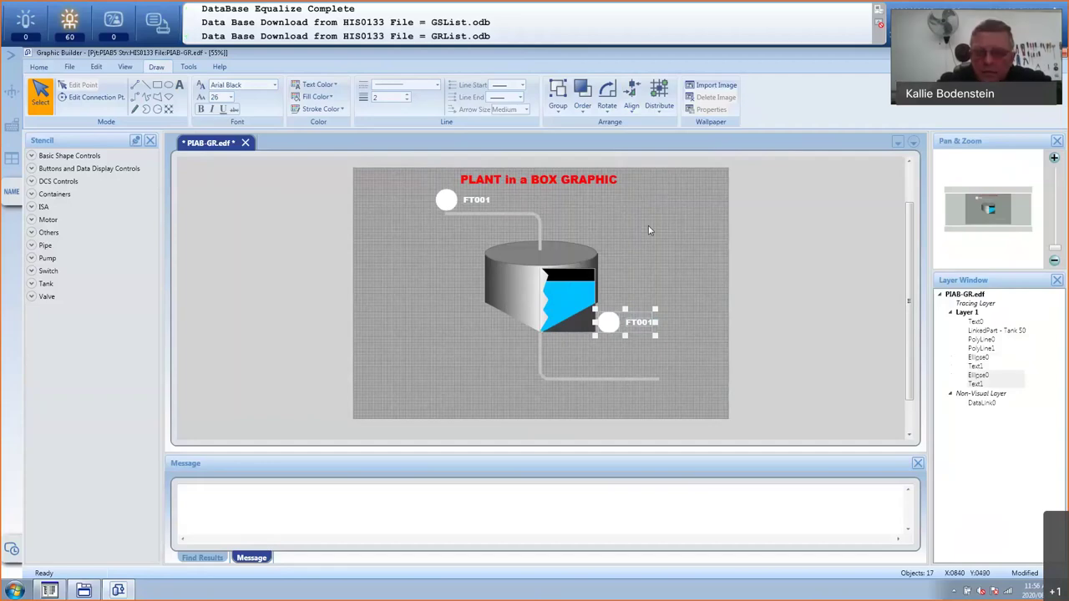
pyautogui.click(649, 229)
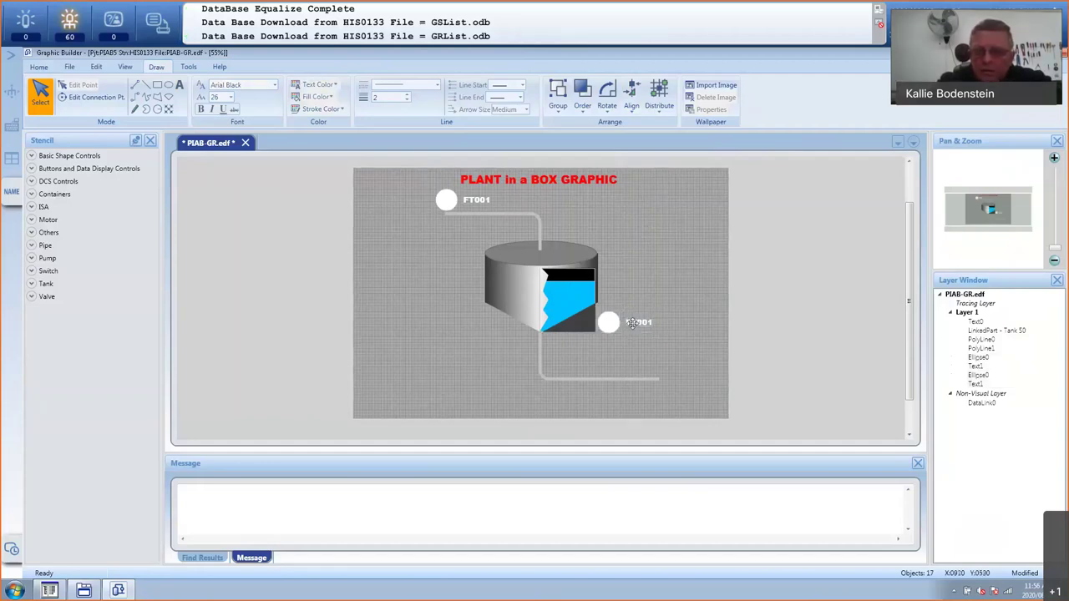
# - Change the copied label beside the tank to LT001
pyautogui.click(634, 322)
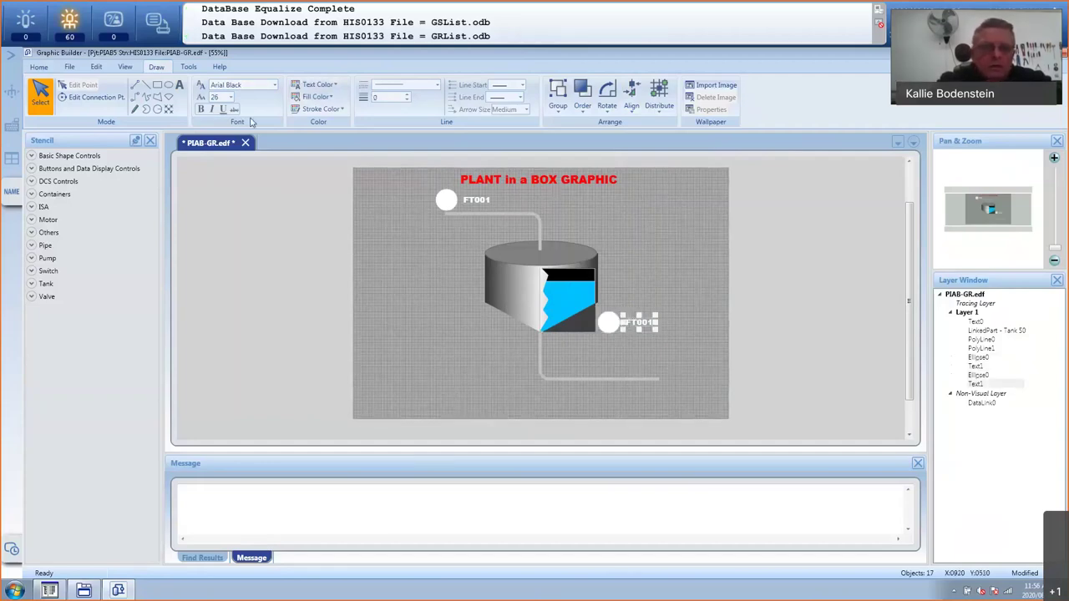
pyautogui.click(179, 85)
pyautogui.click(640, 323)
pyautogui.click(631, 324)
pyautogui.press('BackSpace')
pyautogui.write('L')
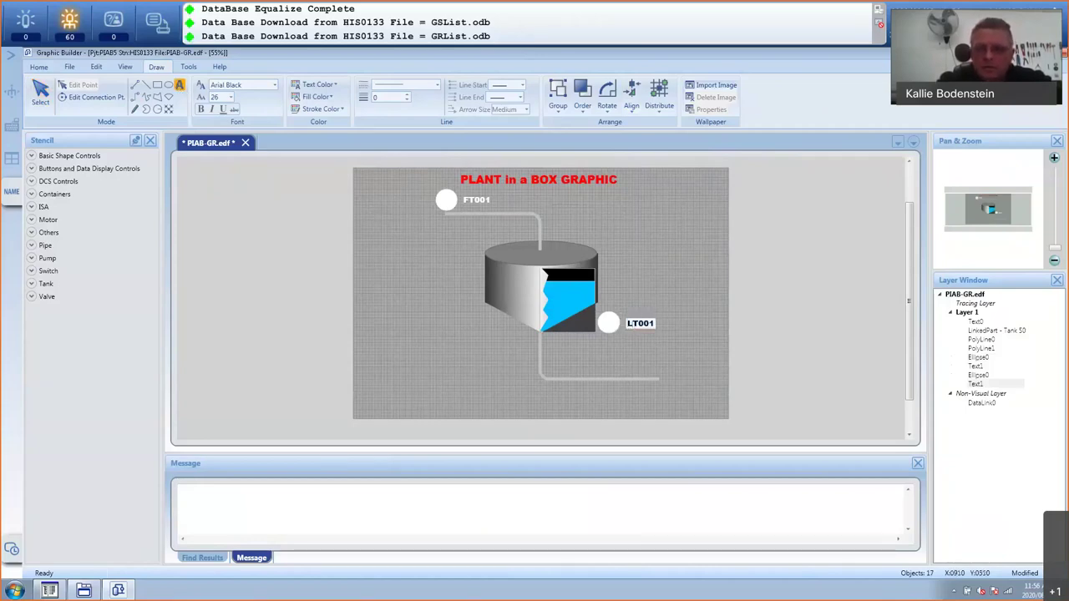
pyautogui.press('Escape')
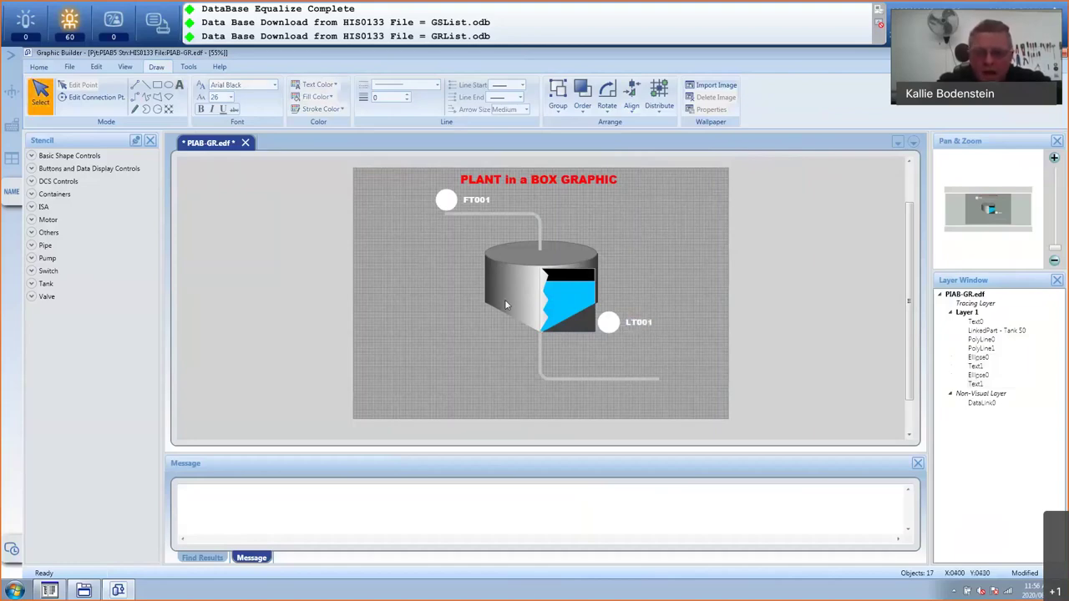
# - Enable local generic name bindings for the tank and set $TANK5_UPPER to 100
pyautogui.click(525, 281)
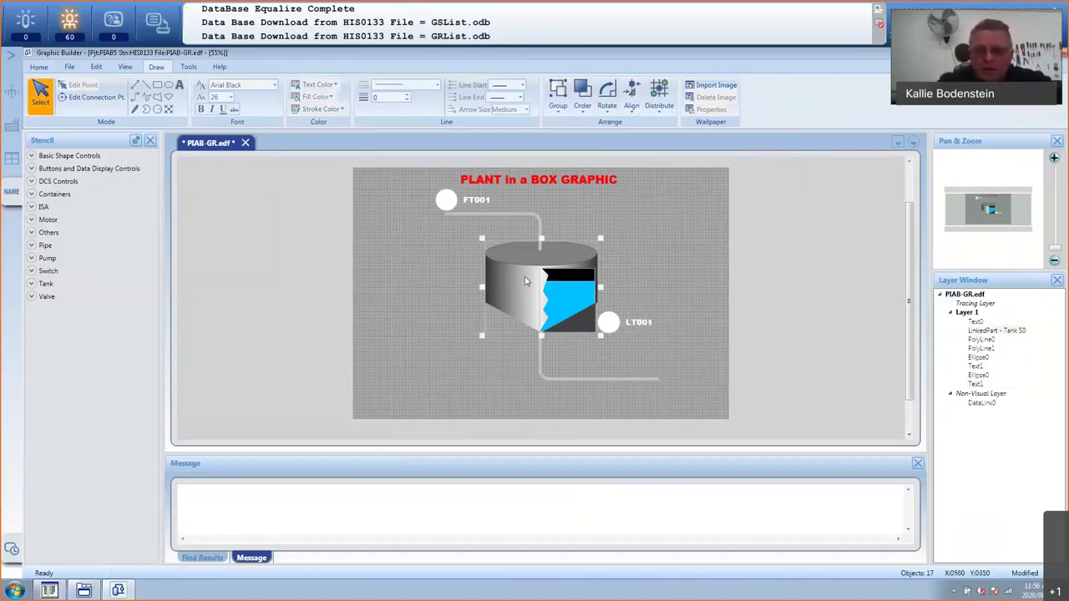
pyautogui.rightClick(525, 282)
pyautogui.click(561, 287)
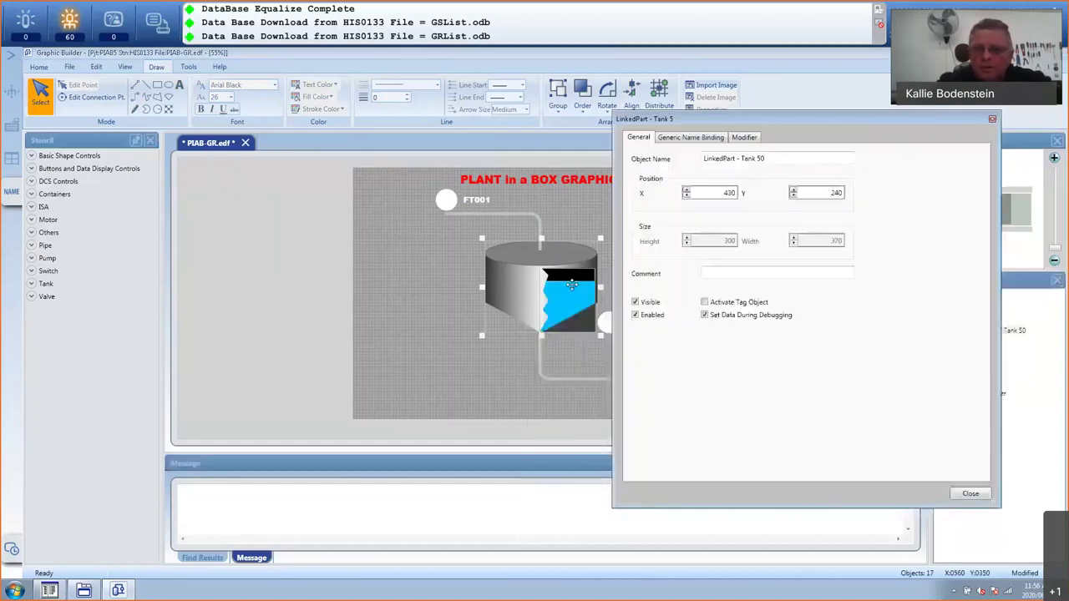
pyautogui.click(689, 138)
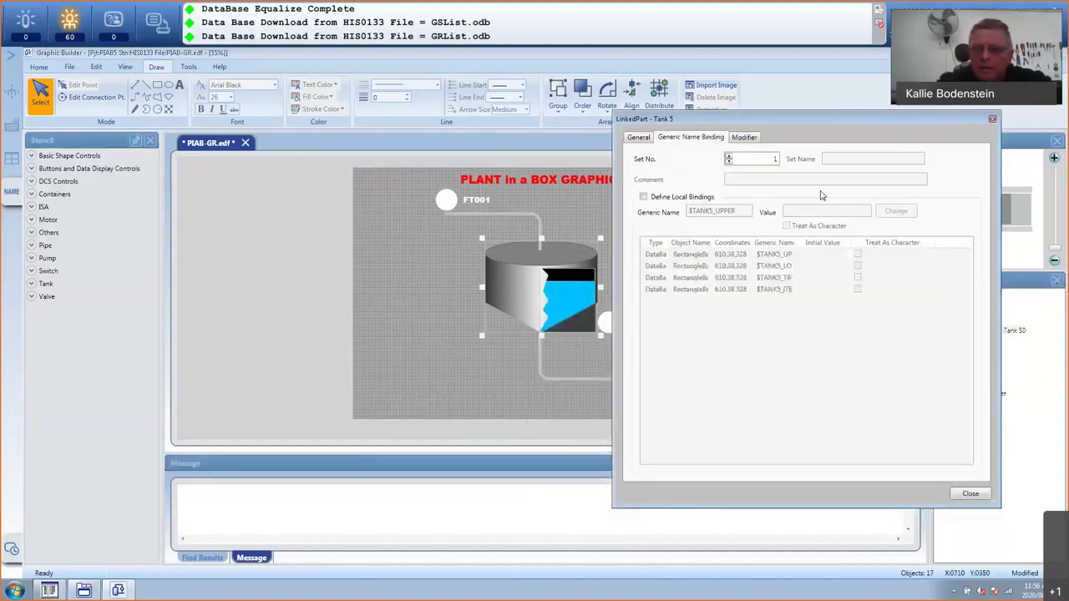
pyautogui.click(644, 197)
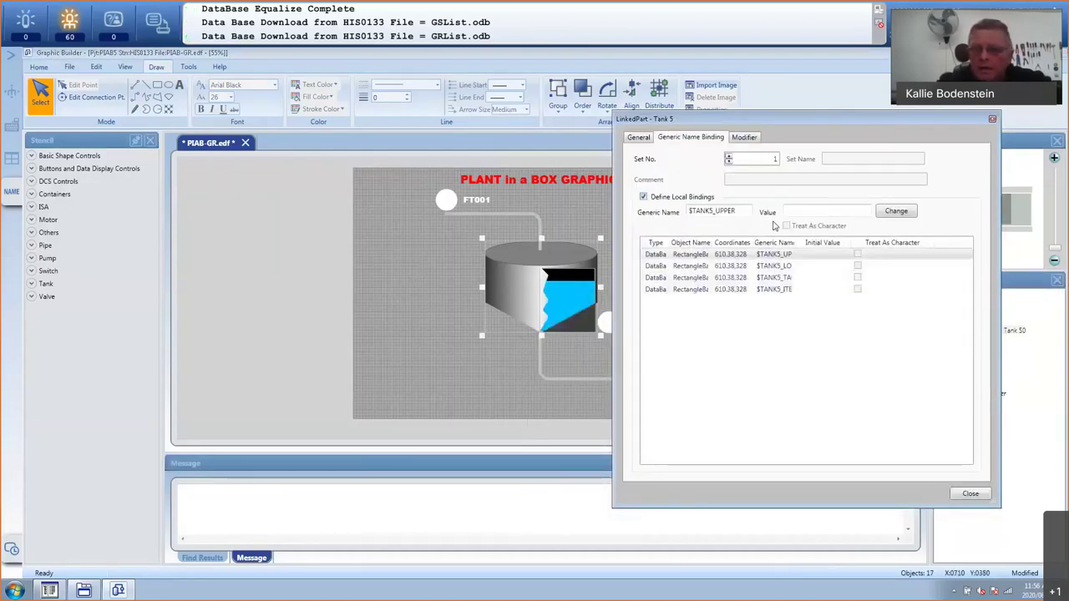
pyautogui.click(789, 211)
pyautogui.write('100')
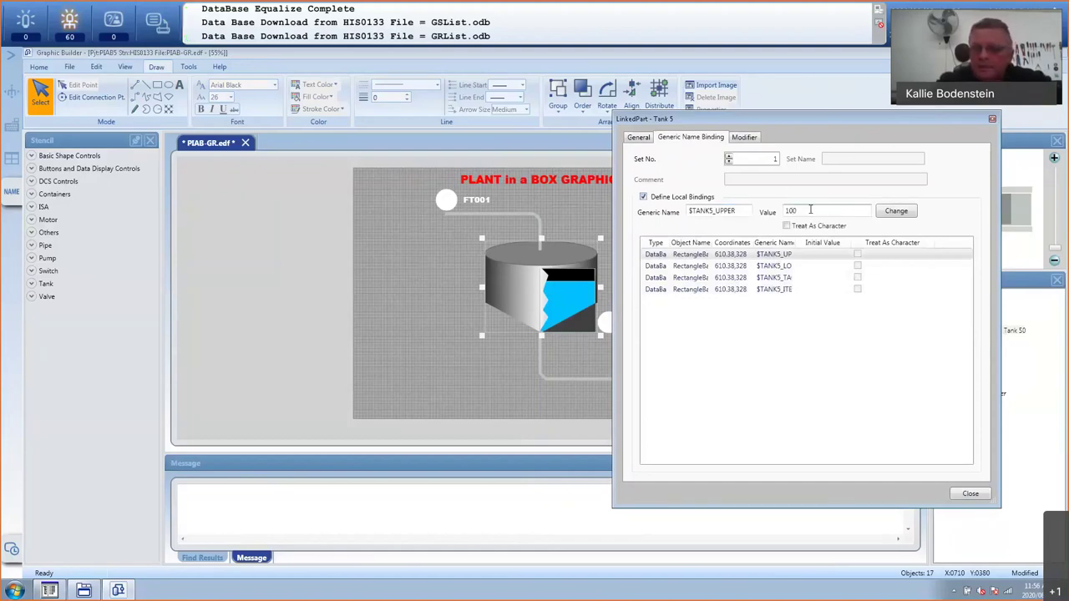
pyautogui.click(909, 212)
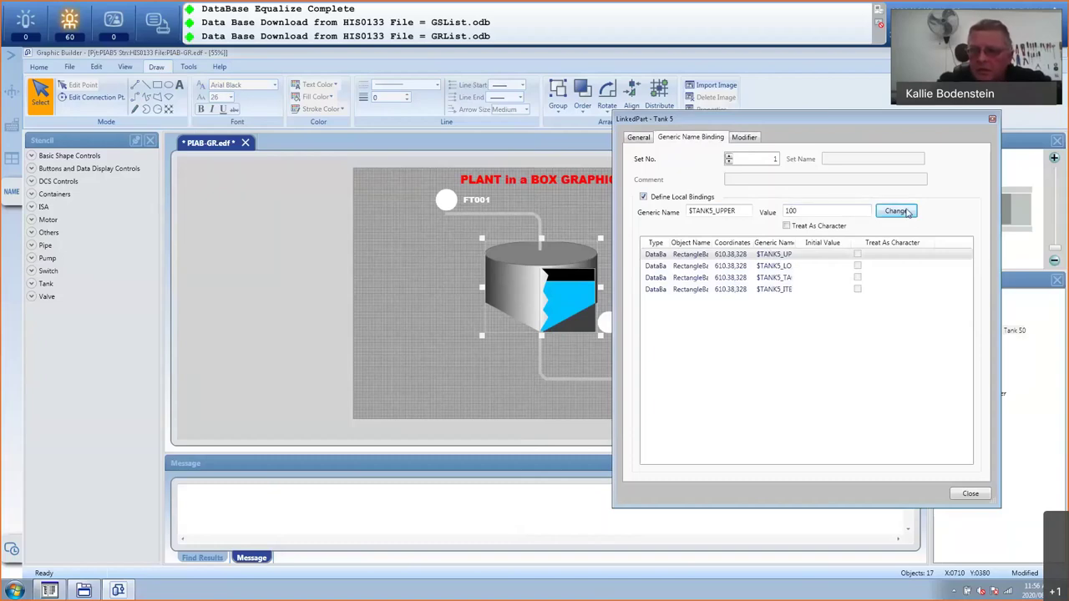
# - Set the tank's $TANK5_LOWER binding to 0
pyautogui.click(804, 266)
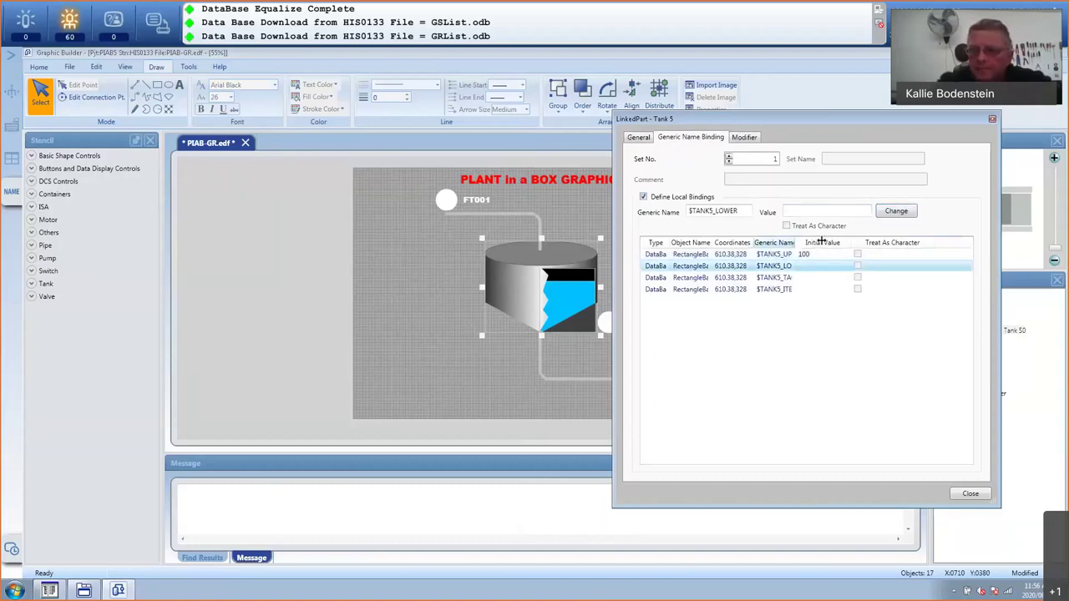
pyautogui.click(805, 213)
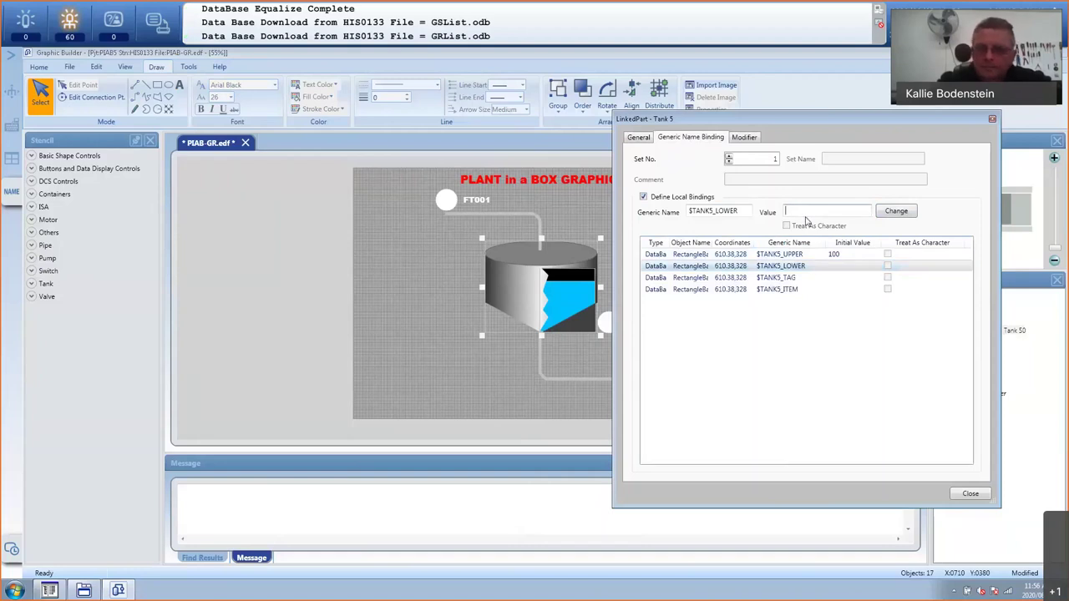
pyautogui.write('0')
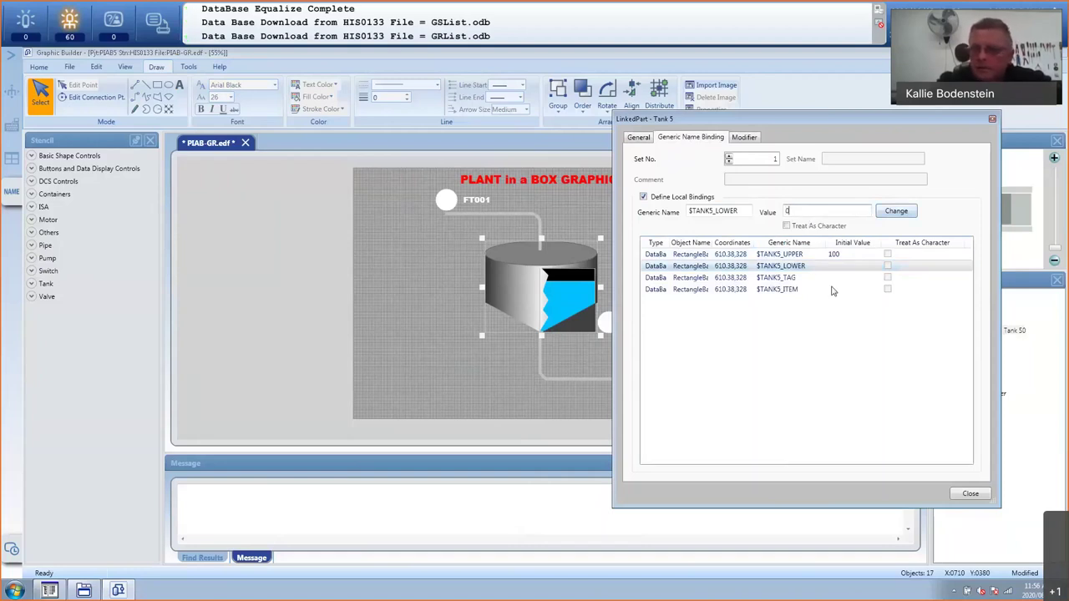
pyautogui.press('Return')
# - Bind the tank's $TANK5_TAG to LEVEL and $TANK5_ITEM to PV, and close its properties
pyautogui.click(806, 213)
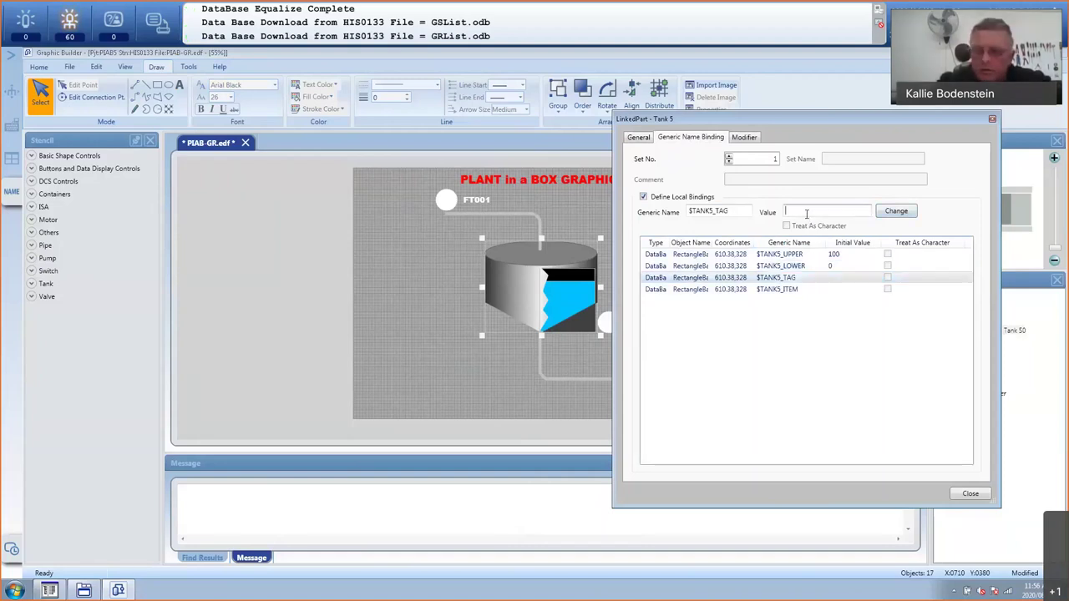
pyautogui.write('LI')
pyautogui.write('VEL')
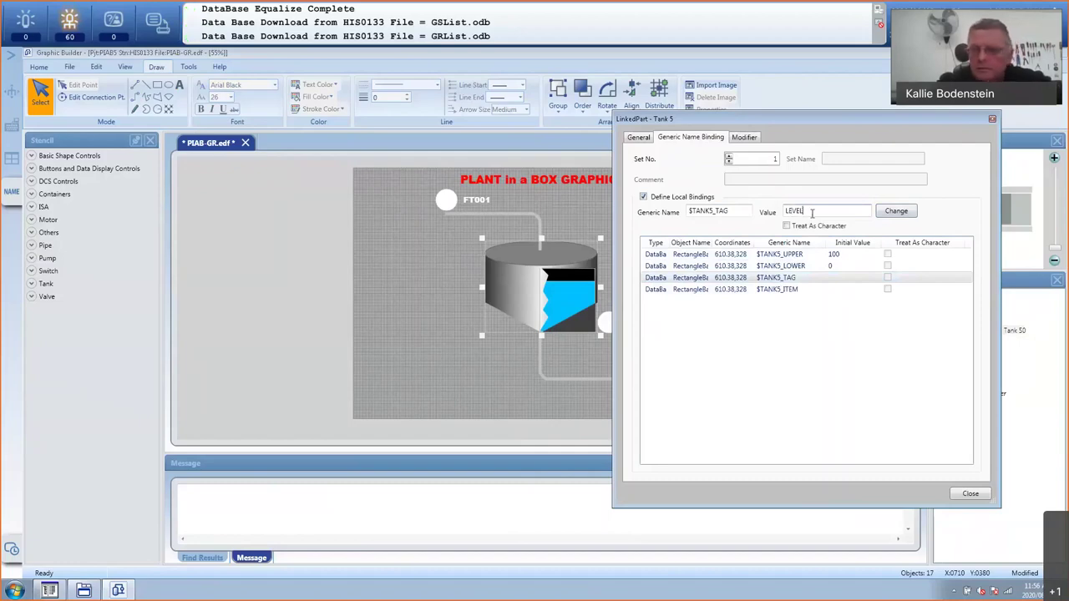
pyautogui.click(897, 211)
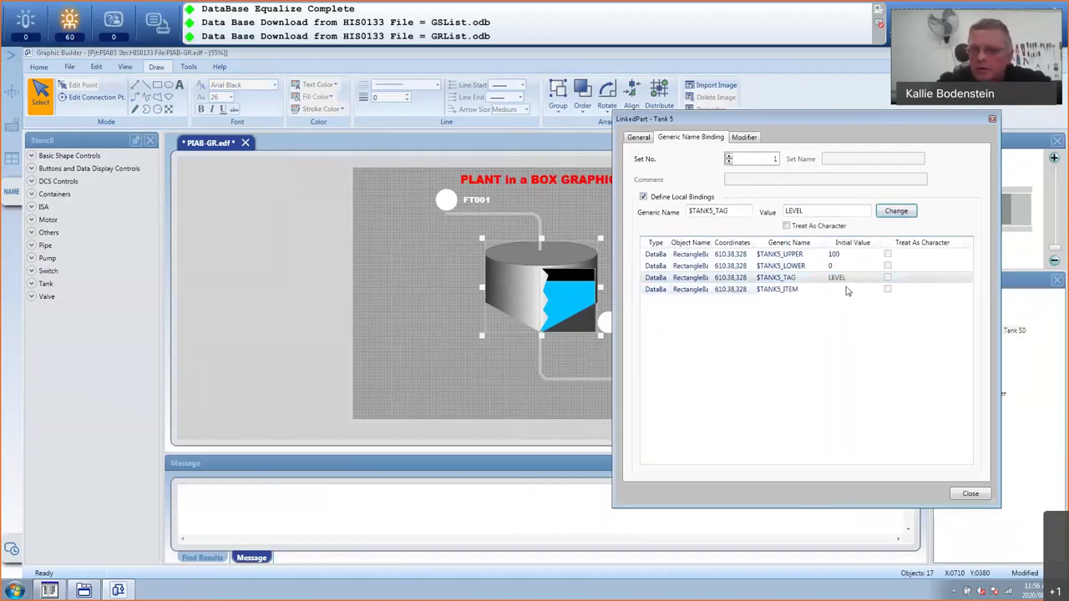
pyautogui.click(847, 290)
pyautogui.click(800, 212)
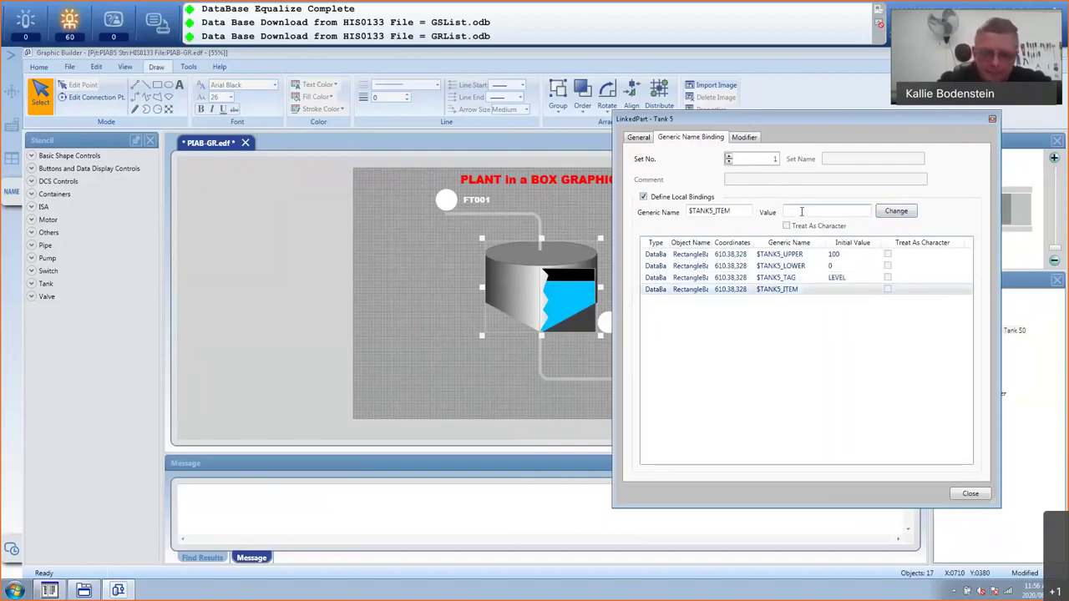
pyautogui.write('PV')
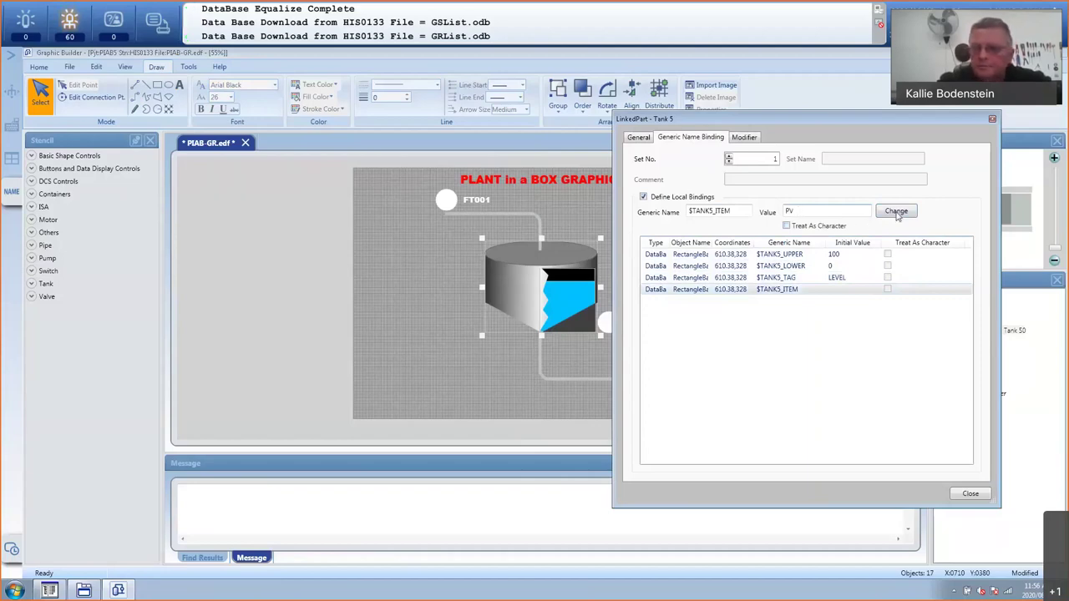
pyautogui.click(896, 211)
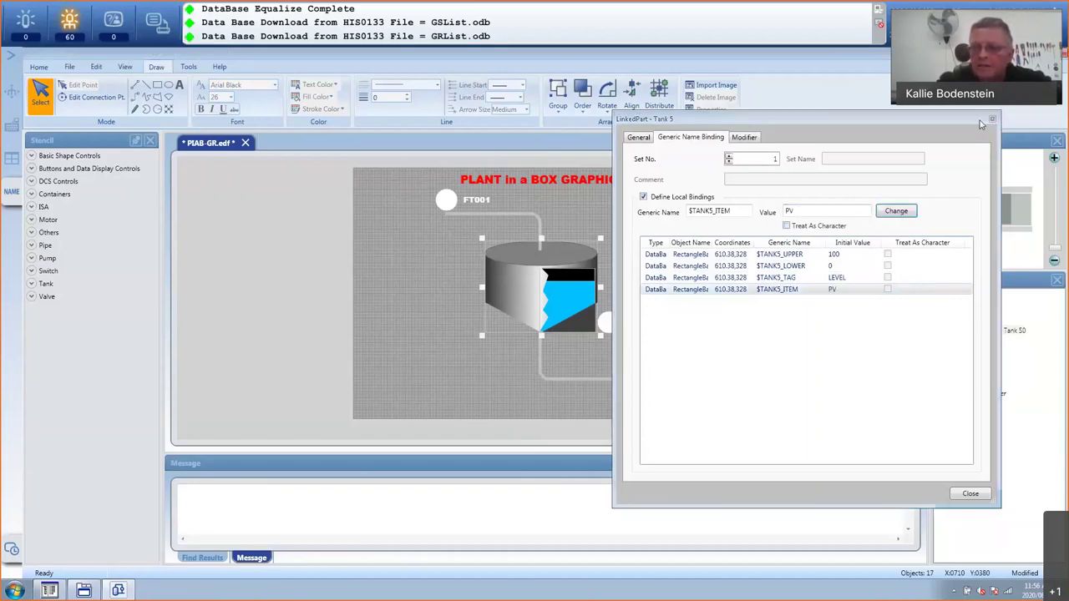
pyautogui.click(991, 120)
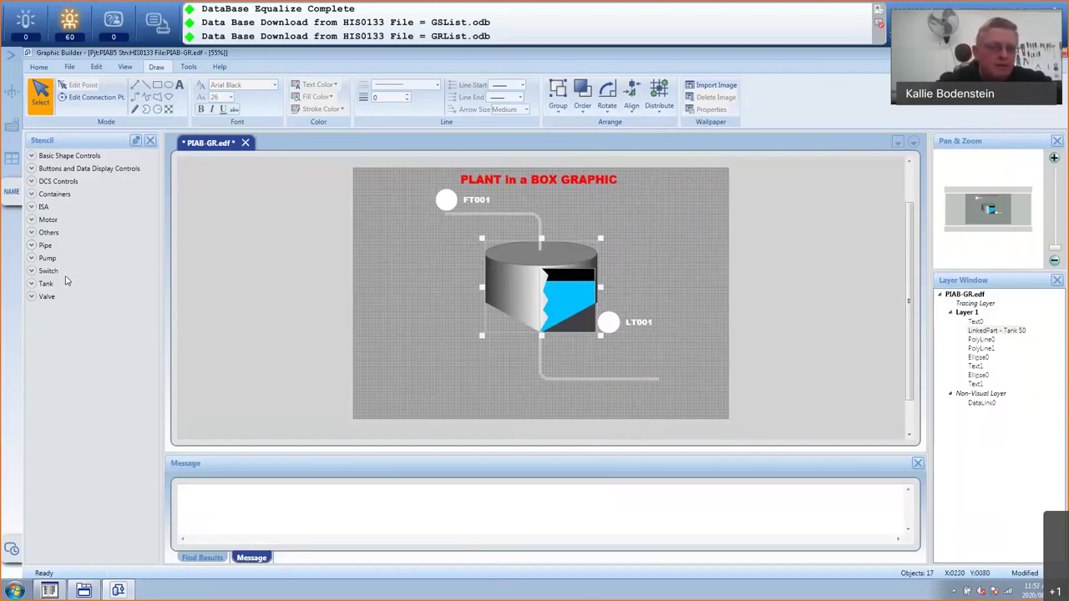
# - Place a TouchTarget over the FT001 circle and make it call the Faceplate window with parameter FLOW
pyautogui.click(41, 168)
pyautogui.moveTo(53, 433); pyautogui.dragTo(431, 183)
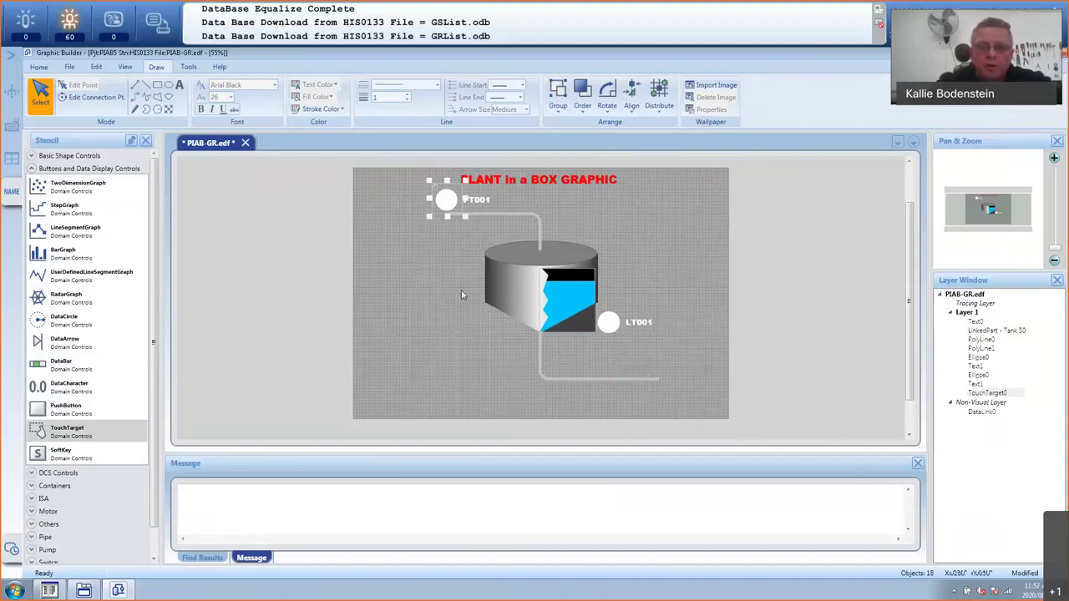
pyautogui.rightClick(453, 185)
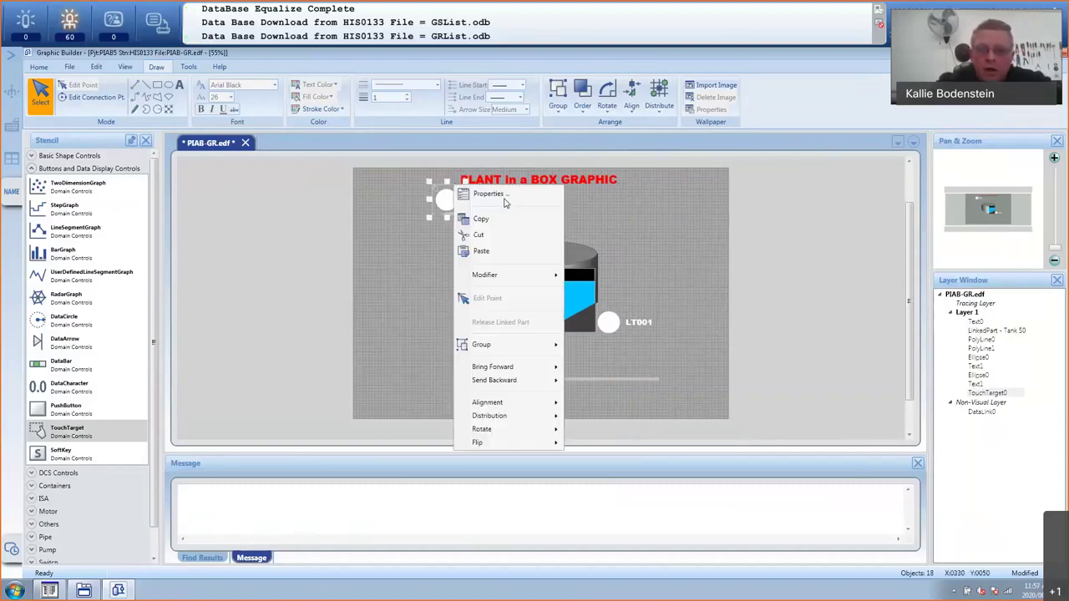
pyautogui.click(504, 200)
pyautogui.click(699, 137)
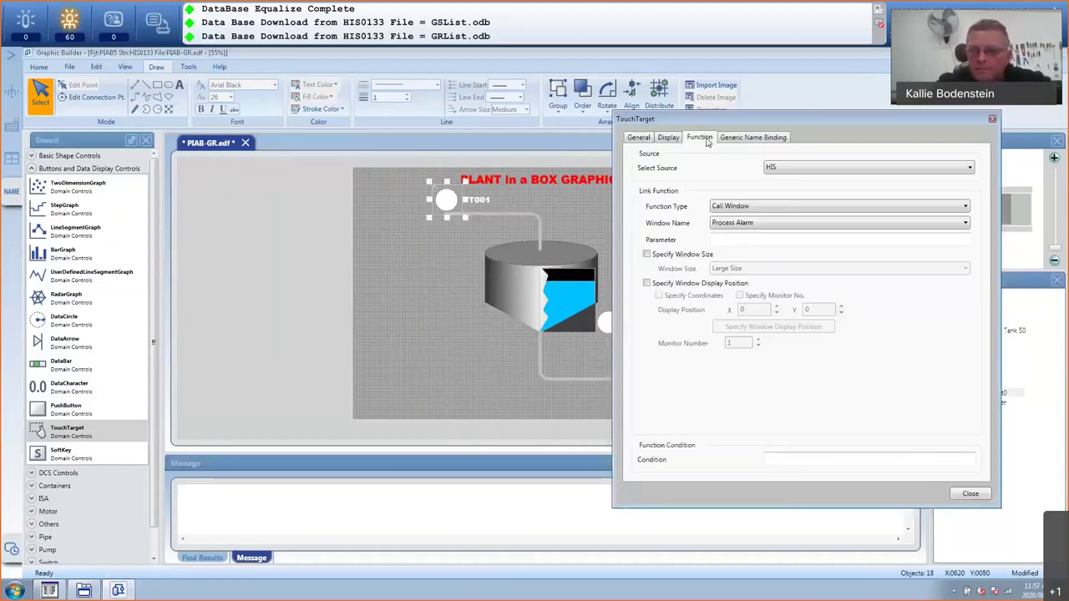
pyautogui.click(965, 224)
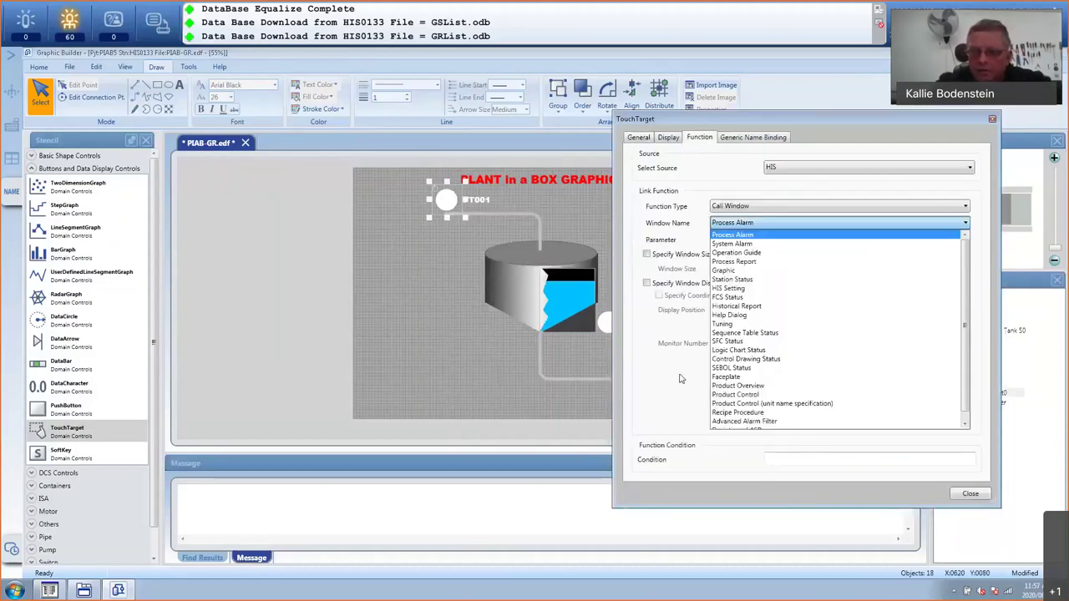
pyautogui.click(746, 383)
pyautogui.click(740, 238)
pyautogui.write('FLOW')
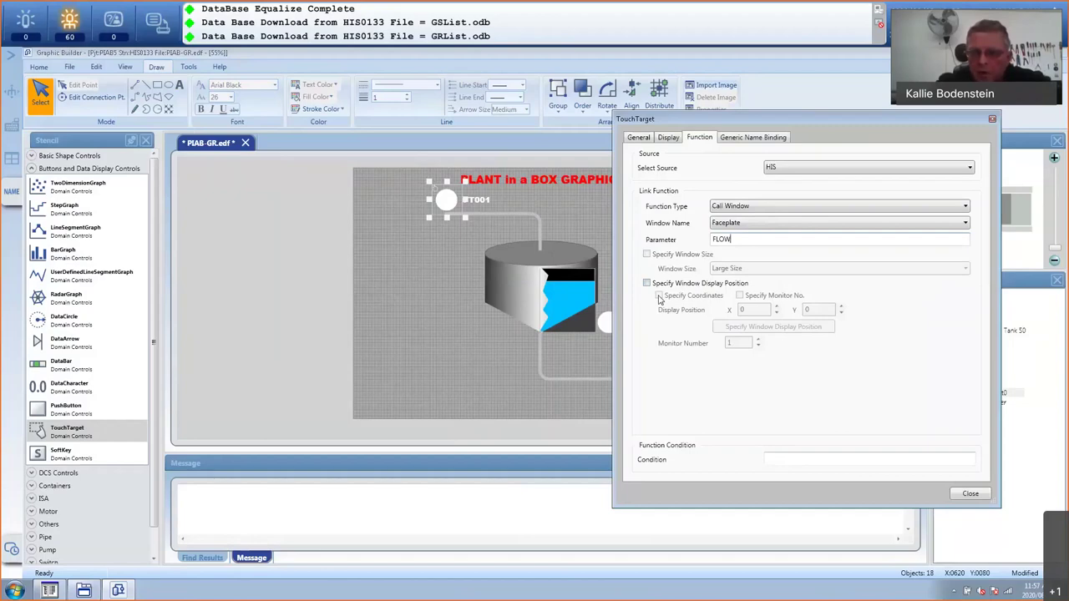
# - Specify window display coordinates X 1500 and Y 350 for the touch target's faceplate, and close its properties
pyautogui.click(647, 284)
pyautogui.click(659, 295)
pyautogui.click(736, 310)
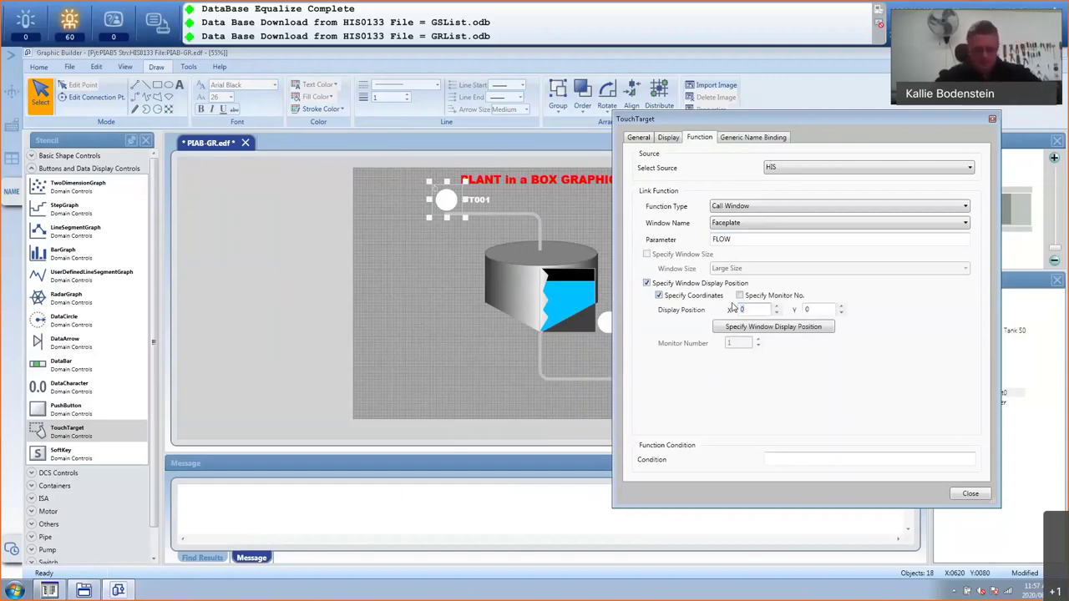
pyautogui.write('1')
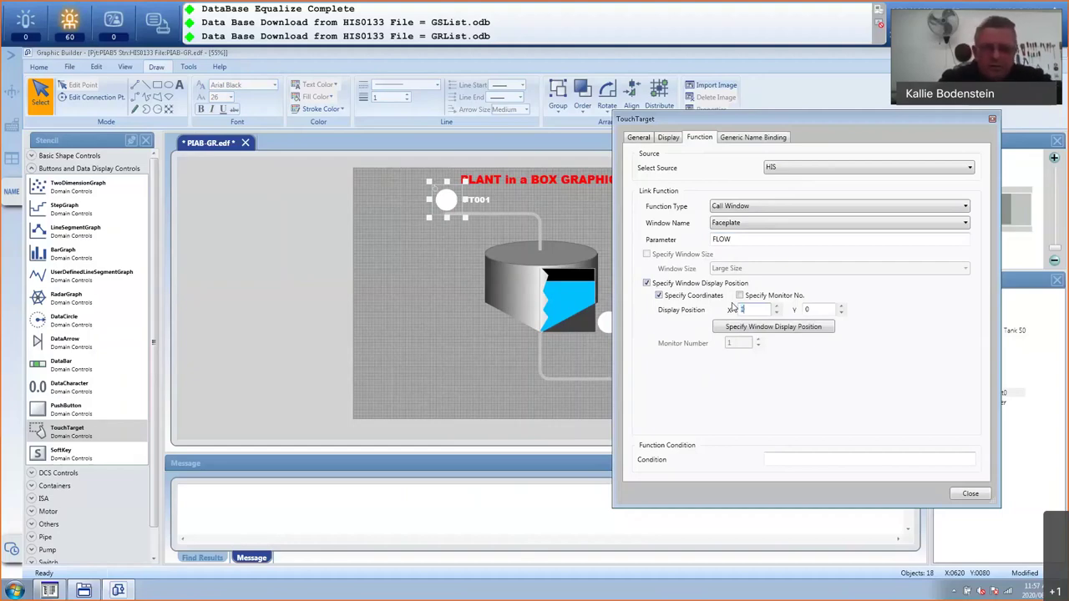
pyautogui.write('500')
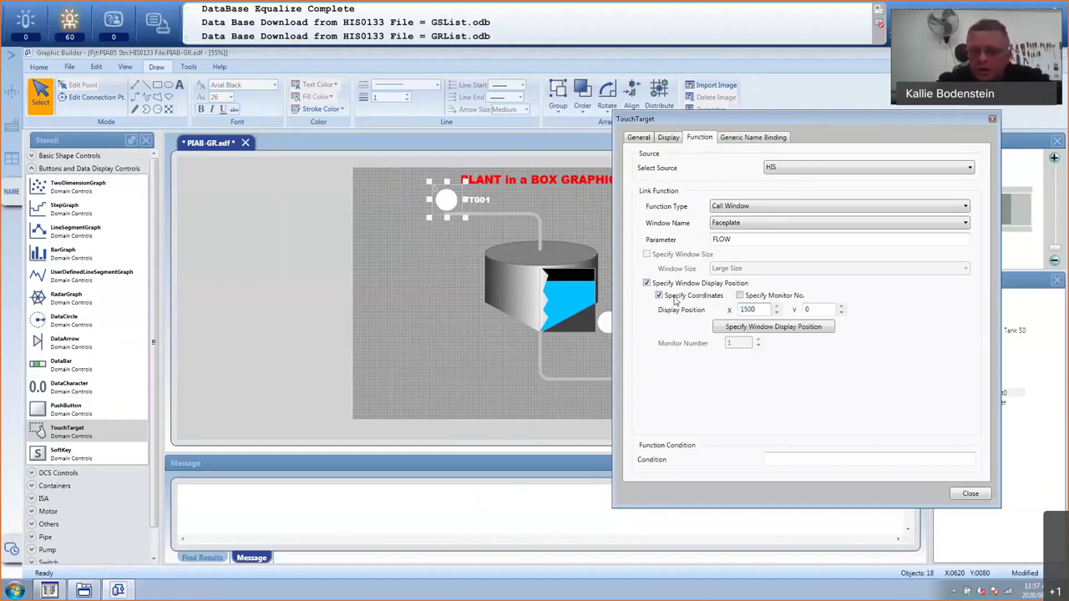
pyautogui.click(805, 310)
pyautogui.write('350')
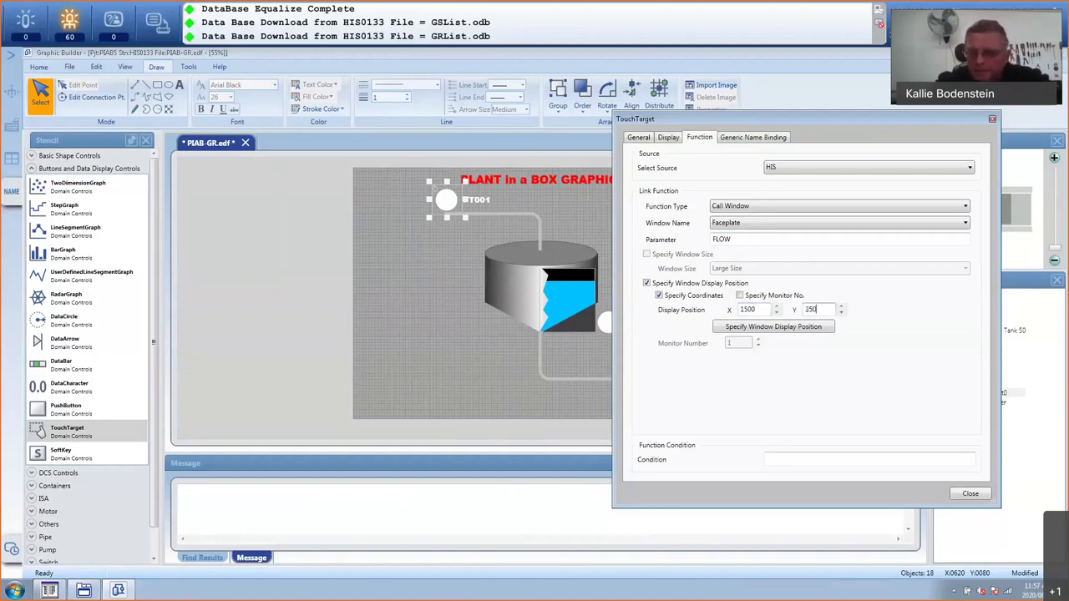
pyautogui.click(970, 493)
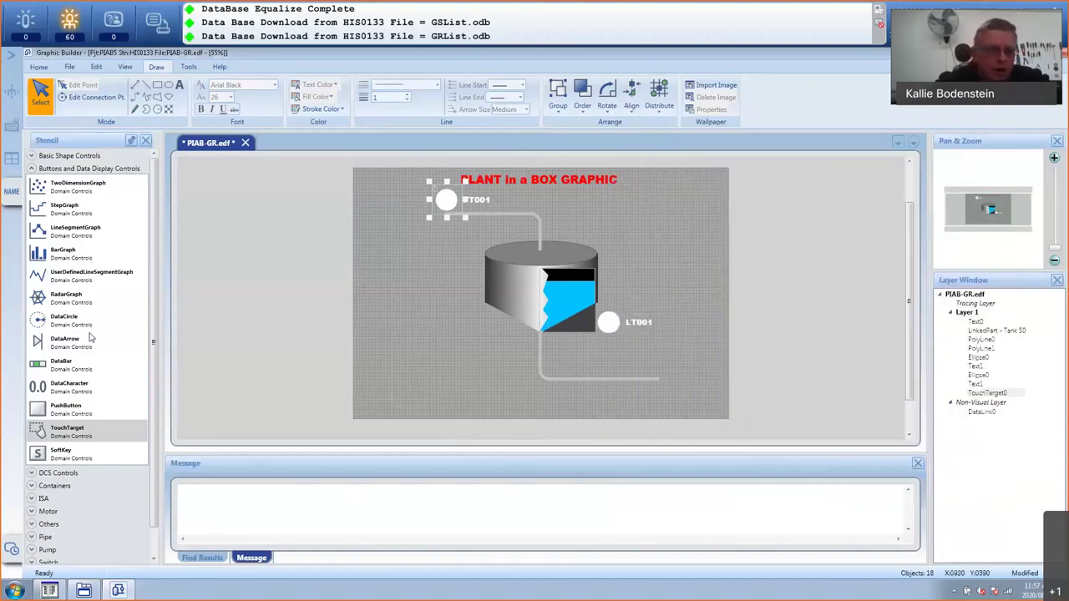
# - Place a TouchTarget over the LT001 circle and make it call the Faceplate window with parameter LEVEL
pyautogui.moveTo(61, 430); pyautogui.dragTo(610, 317)
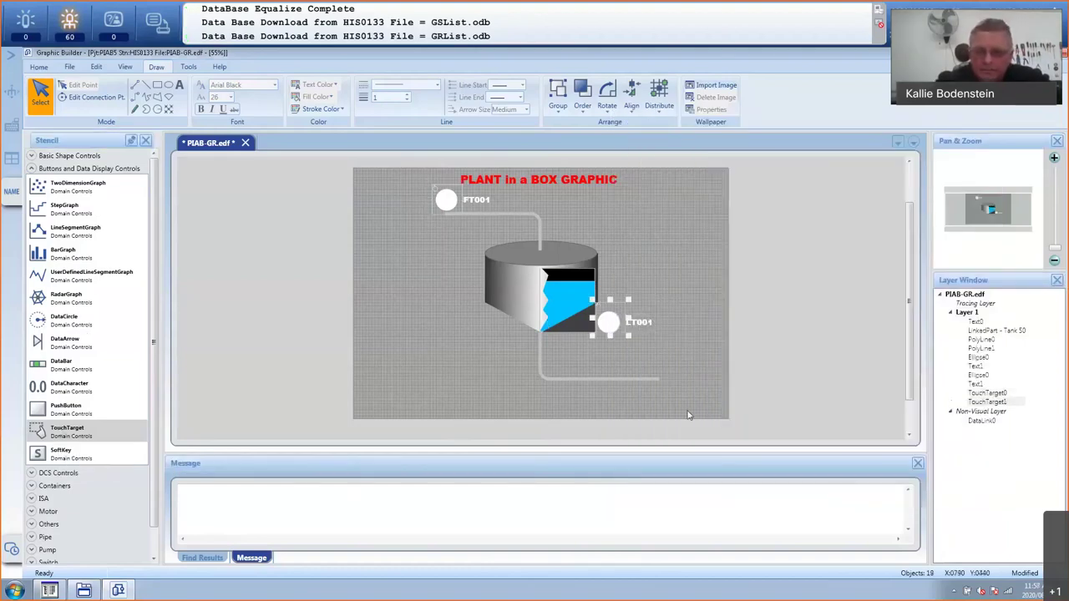
pyautogui.press('Down')
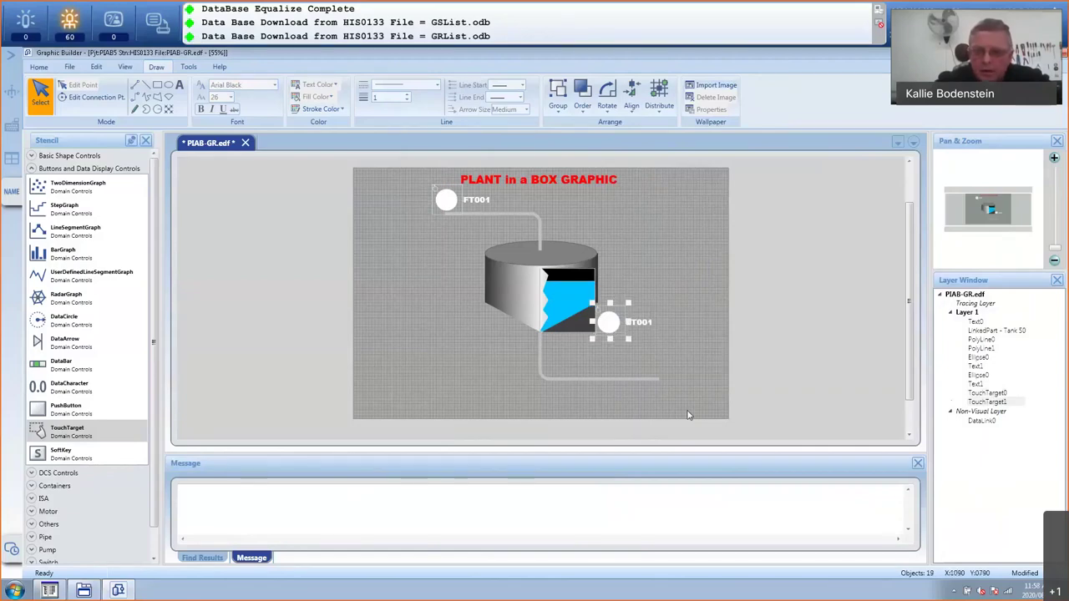
pyautogui.rightClick(616, 308)
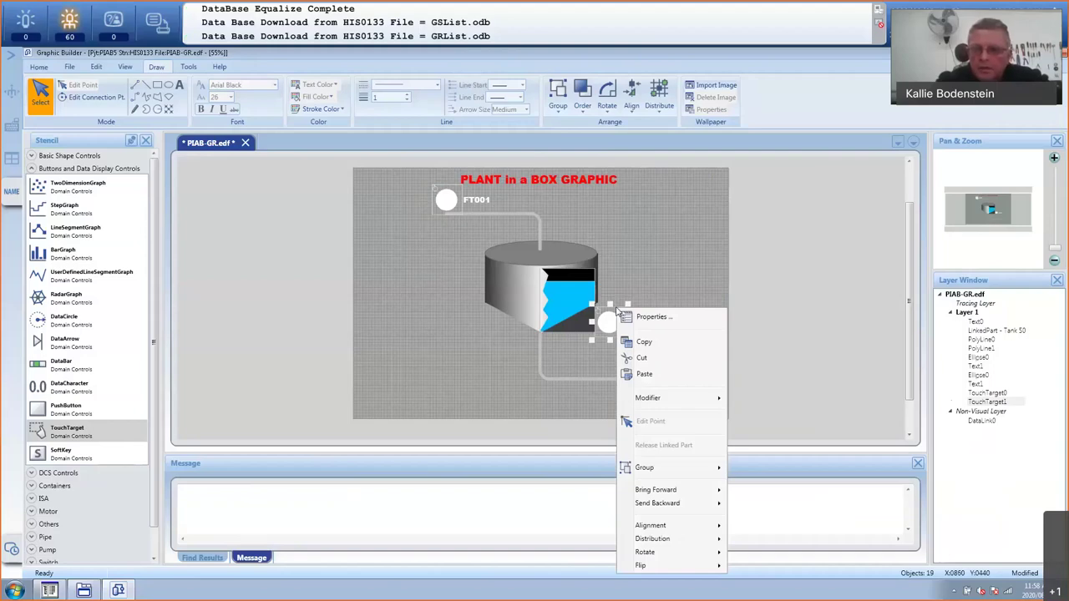
pyautogui.click(649, 316)
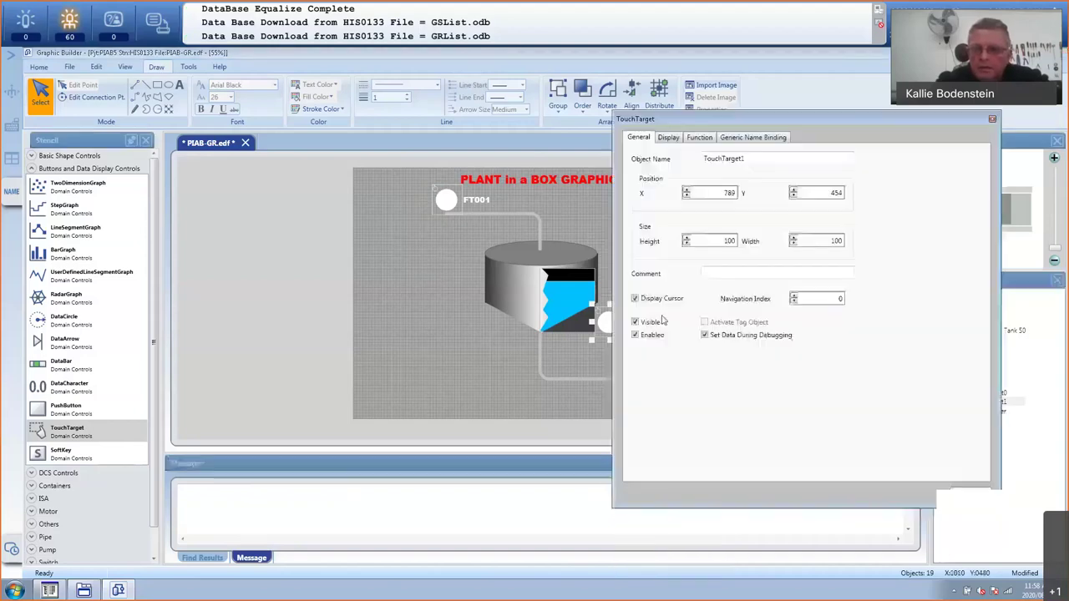
pyautogui.click(700, 137)
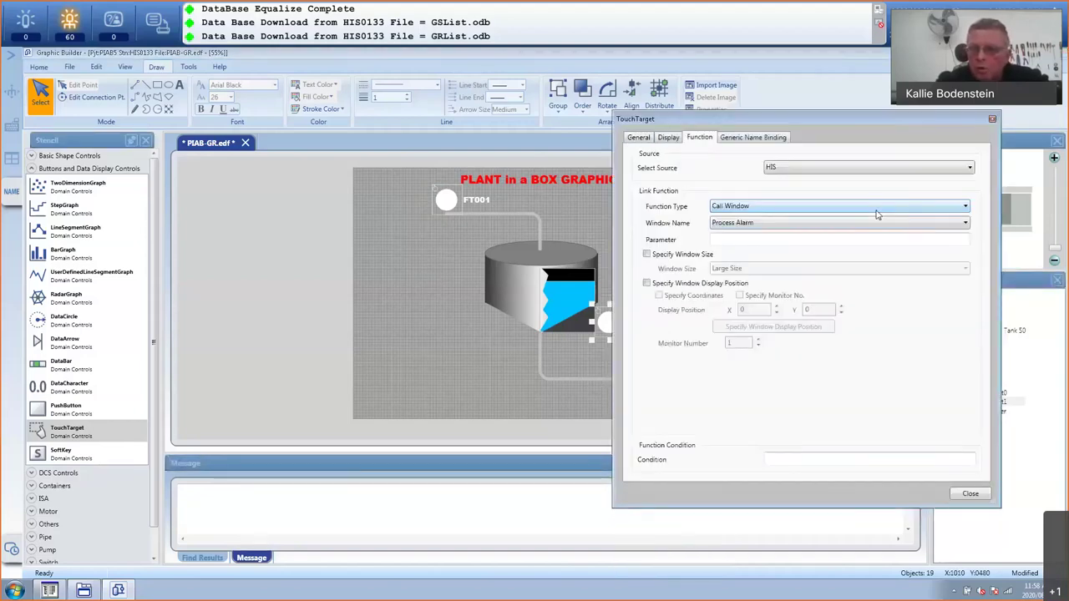
pyautogui.click(966, 223)
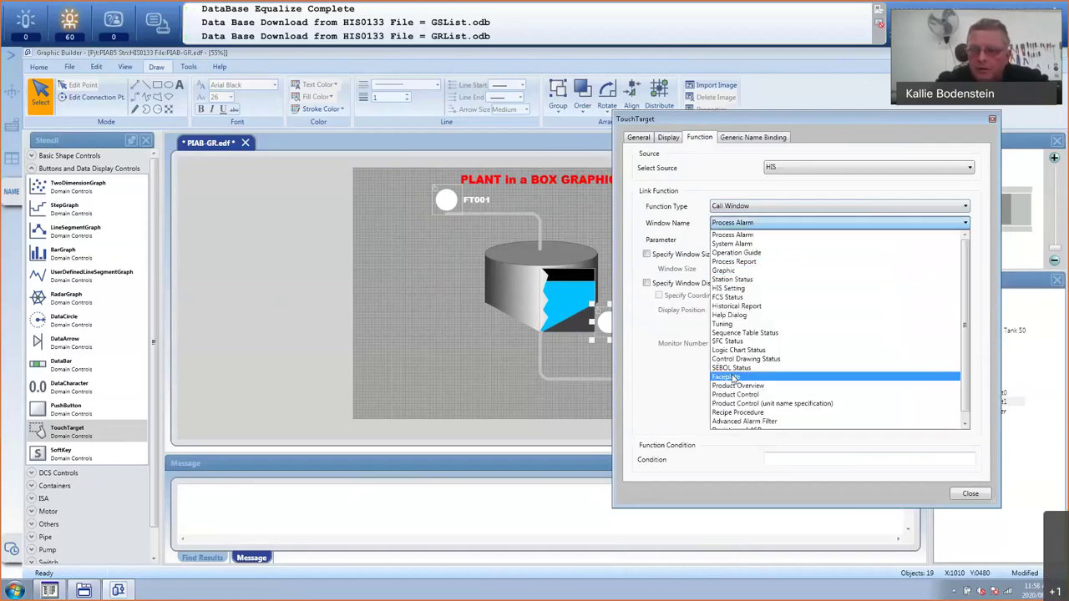
pyautogui.click(734, 378)
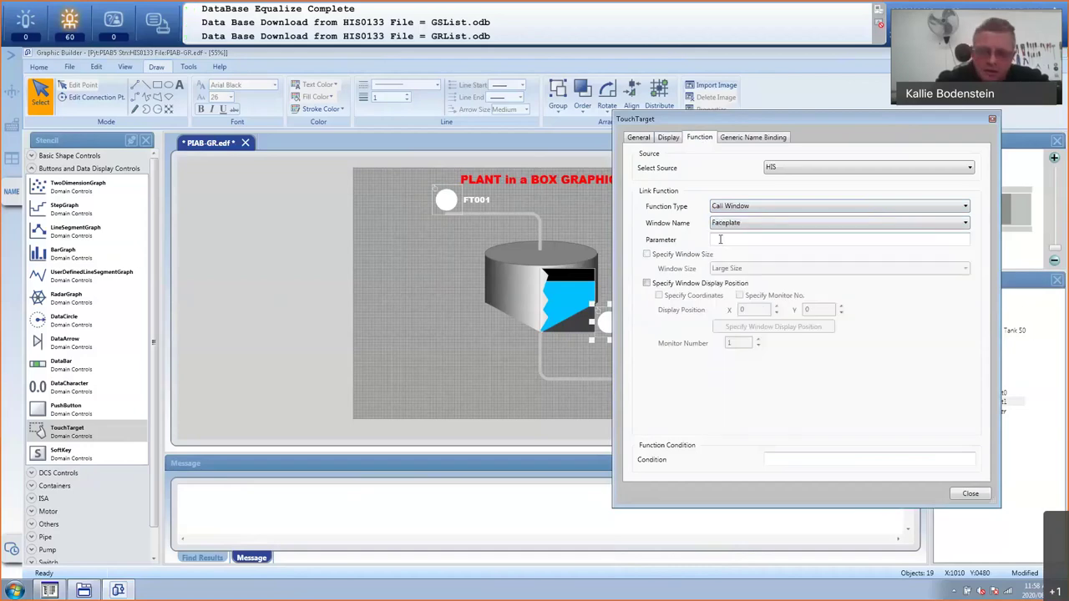
pyautogui.click(721, 239)
pyautogui.write('LEVEL')
# - Specify window display coordinates X 1345 and Y 350 for the LT001 touch target's faceplate, and close its properties
pyautogui.click(647, 283)
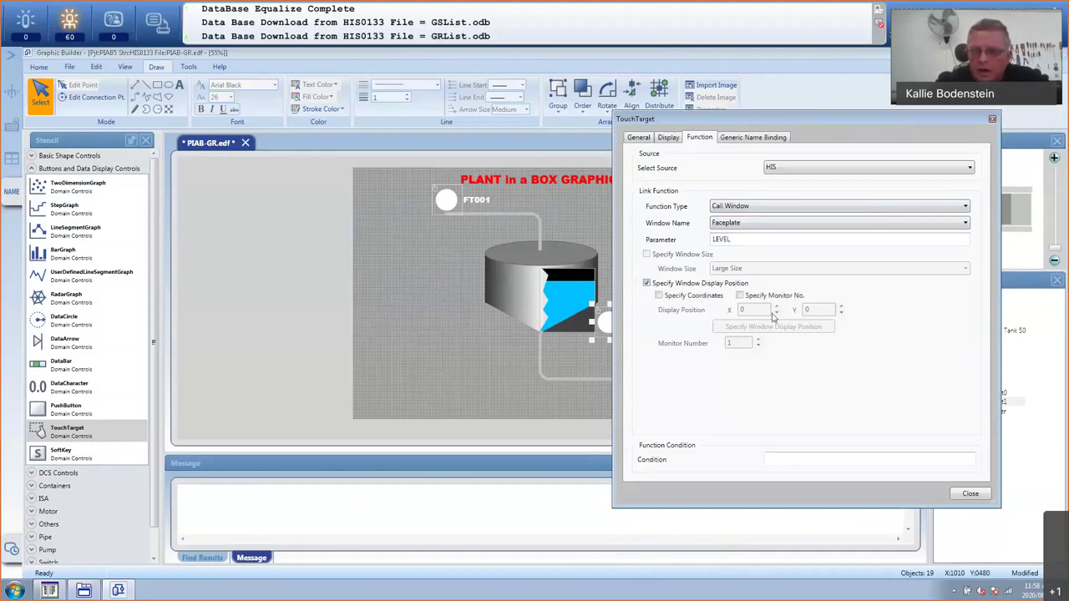
pyautogui.click(659, 296)
pyautogui.moveTo(753, 309); pyautogui.dragTo(737, 311)
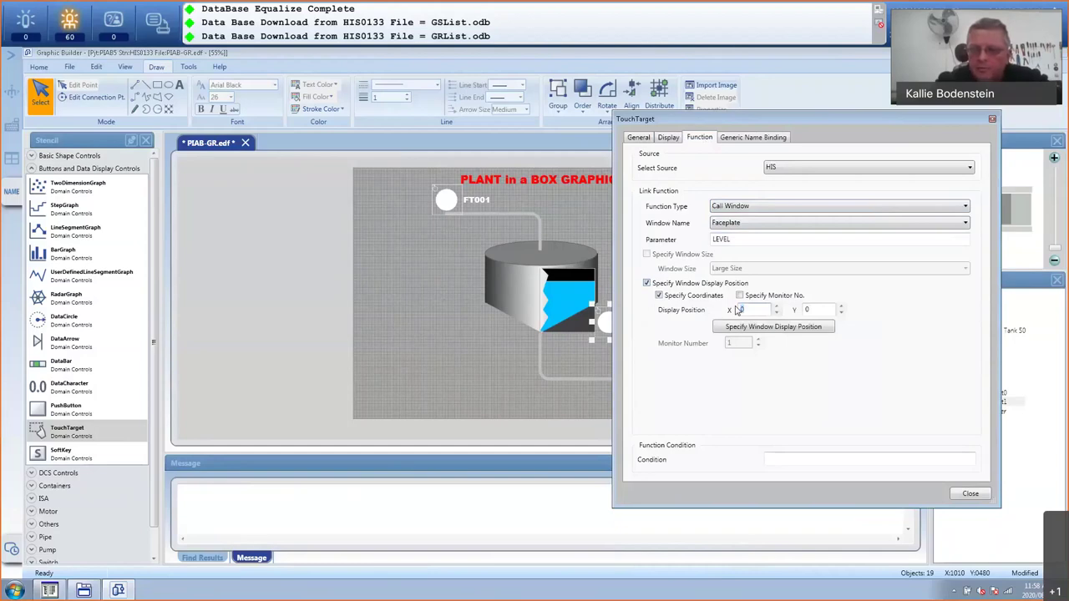
pyautogui.write('1345')
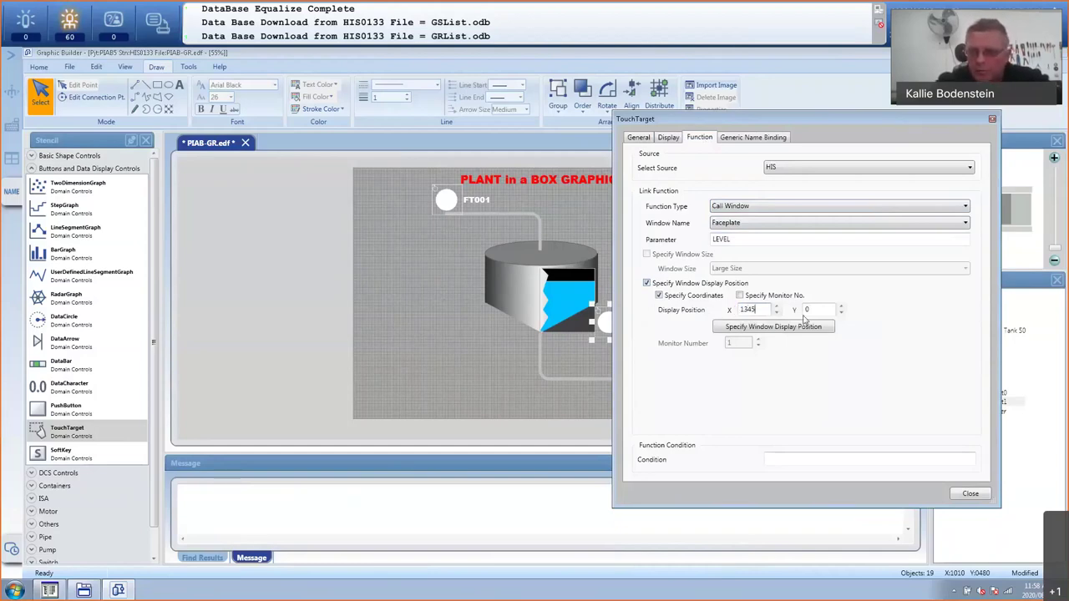
pyautogui.doubleClick(805, 309)
pyautogui.write('350')
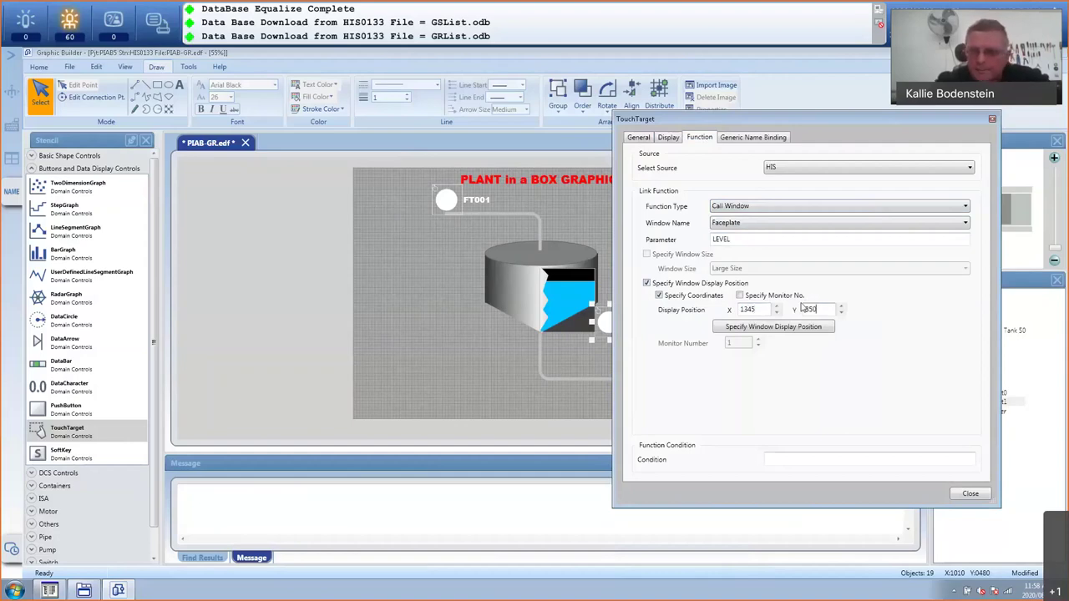
pyautogui.click(969, 494)
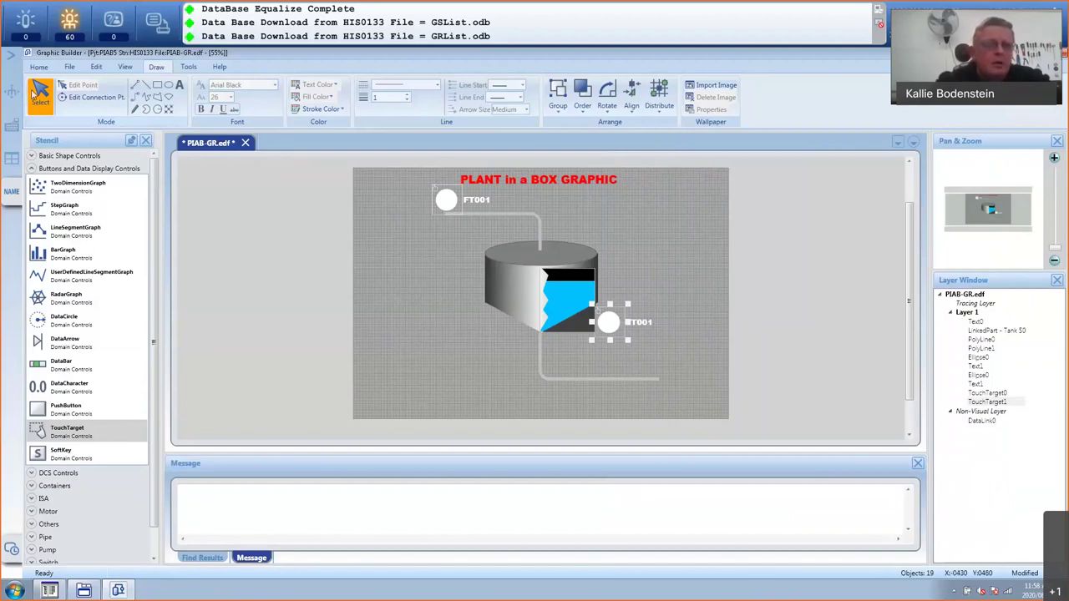
# - Save the PIAB-GR graphic and exit Graphic Builder
pyautogui.click(69, 67)
pyautogui.click(151, 92)
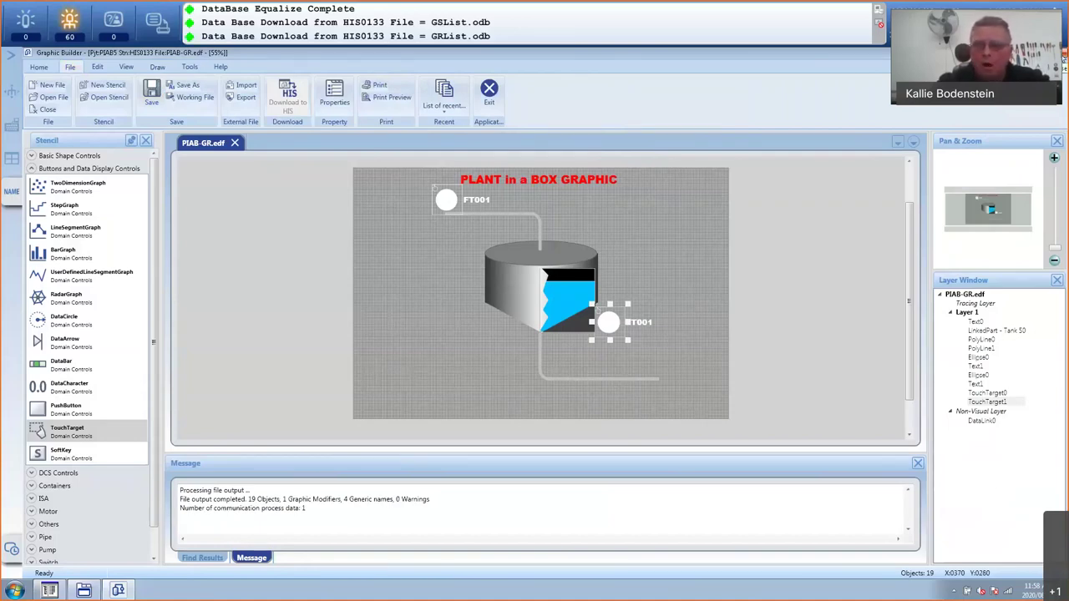
pyautogui.hotkey('alt', 'F4')
pyautogui.click(570, 303)
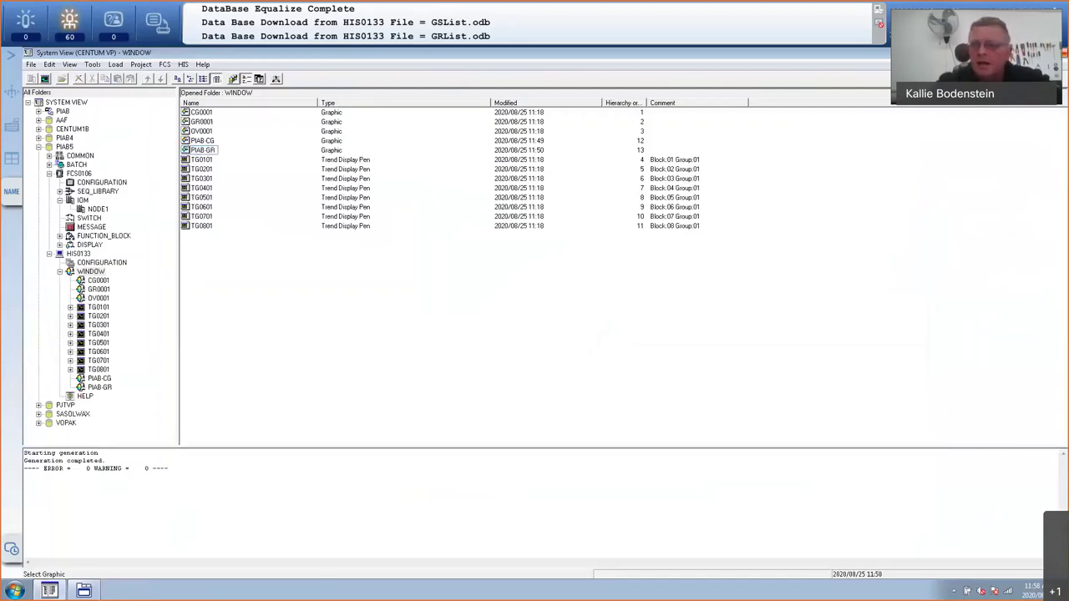
# - Clear the desktop and open the PIAB-CG control group and the PIAB-GR graphic from the USER overview
pyautogui.press('super+d')
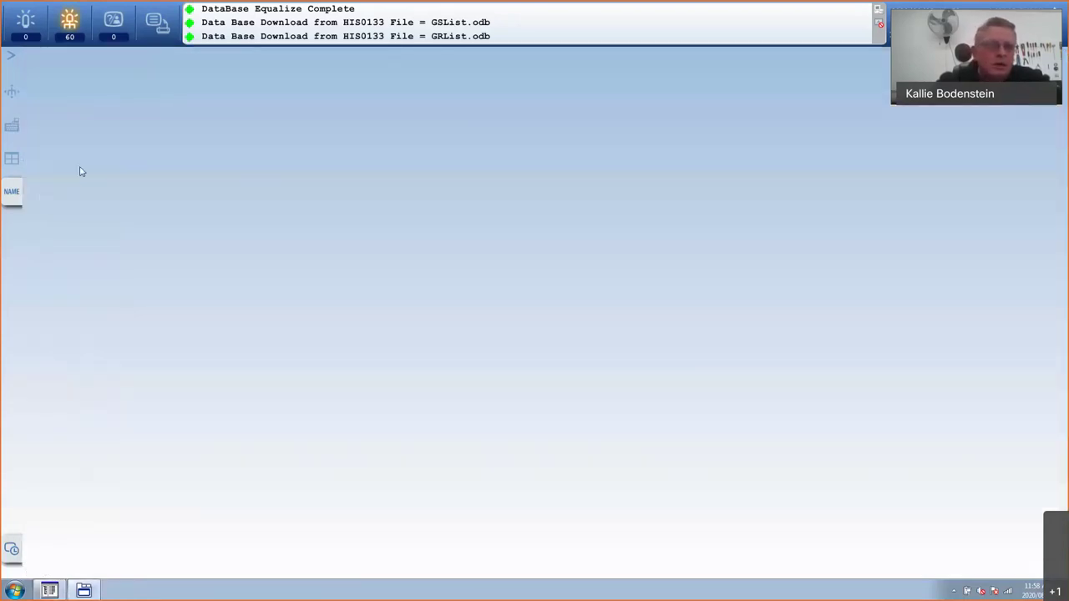
pyautogui.click(13, 93)
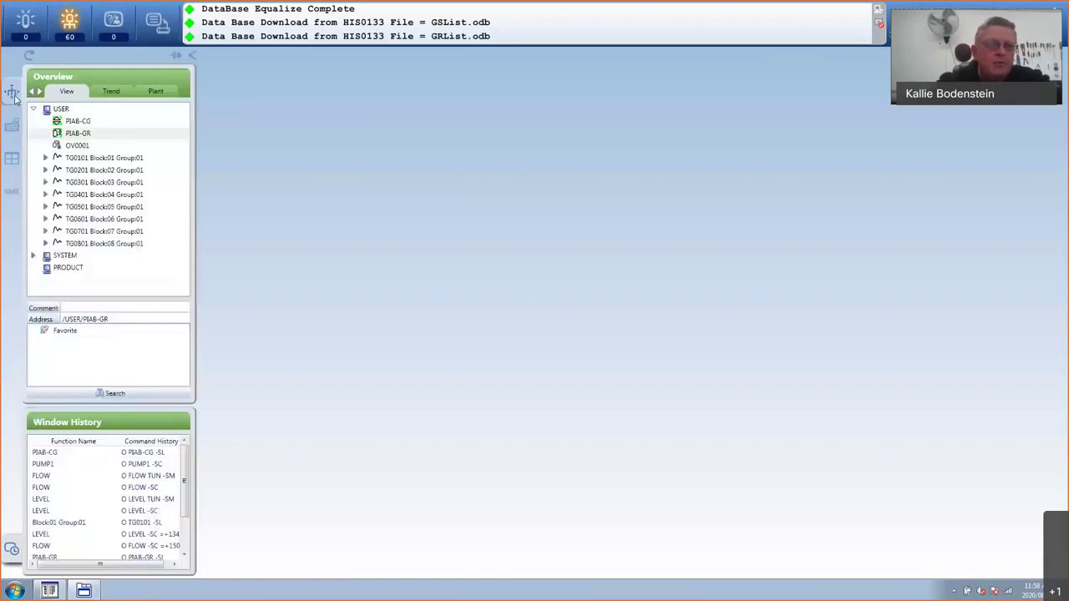
pyautogui.doubleClick(79, 121)
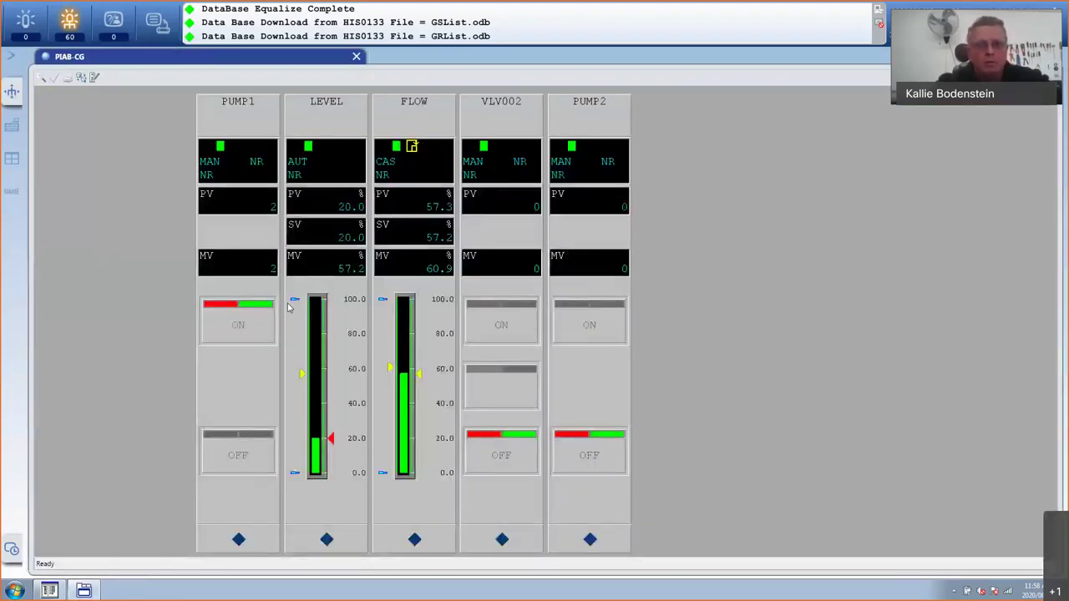
pyautogui.click(7, 94)
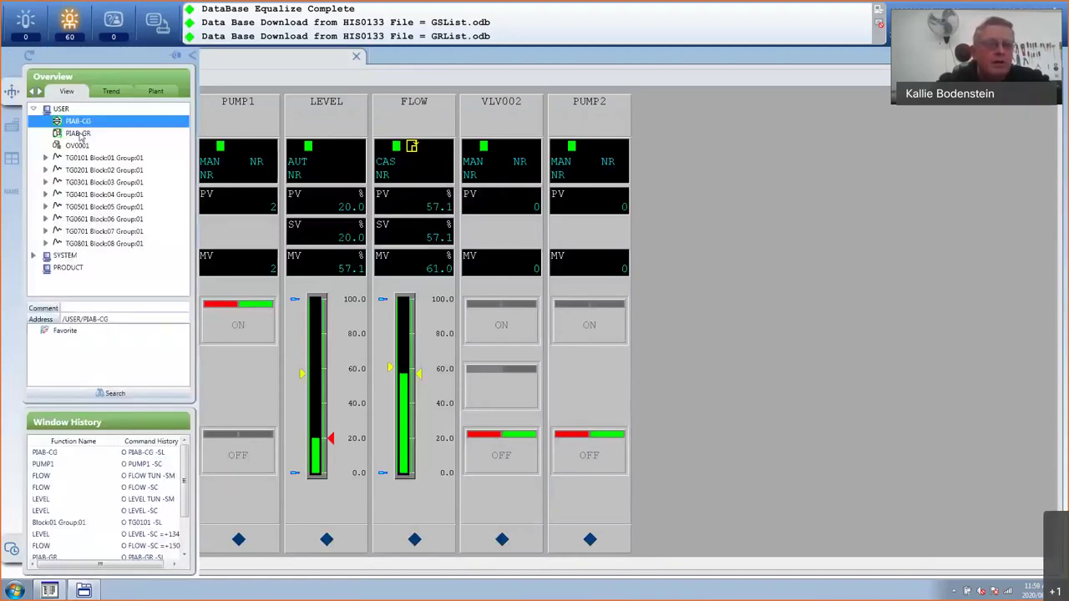
pyautogui.click(78, 133)
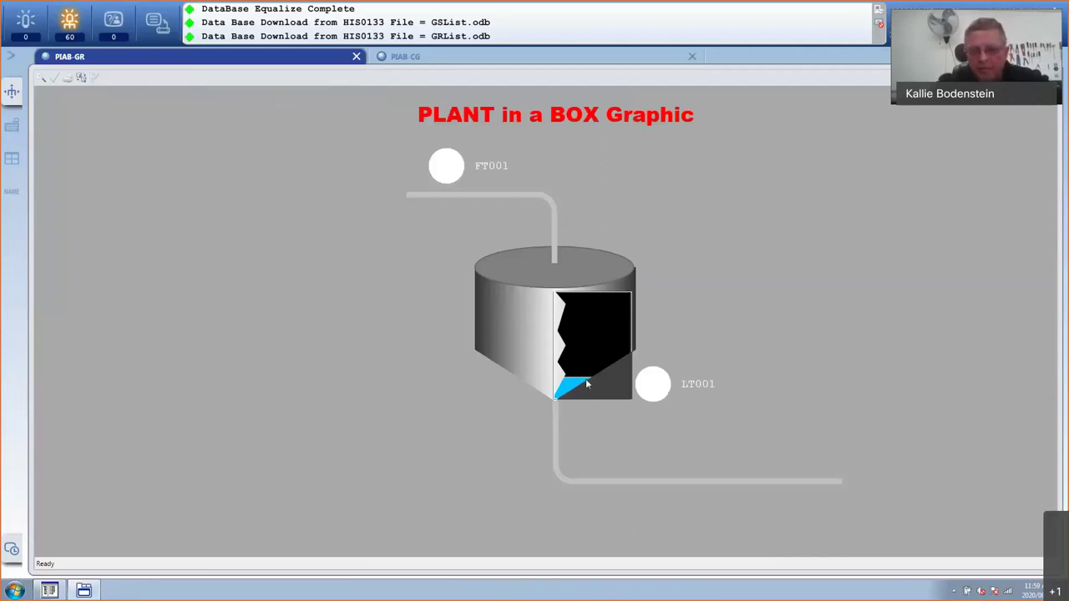
# - Call up the FLOW and LEVEL faceplates from the graphic's touch targets and set the LEVEL controller's SV to 80
pyautogui.click(426, 159)
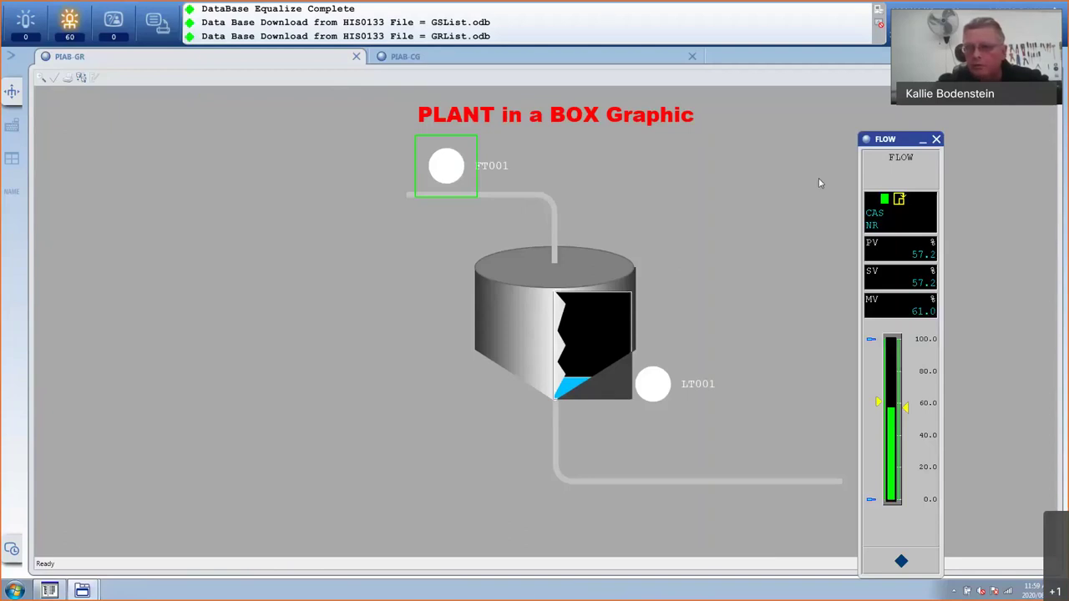
pyautogui.click(651, 388)
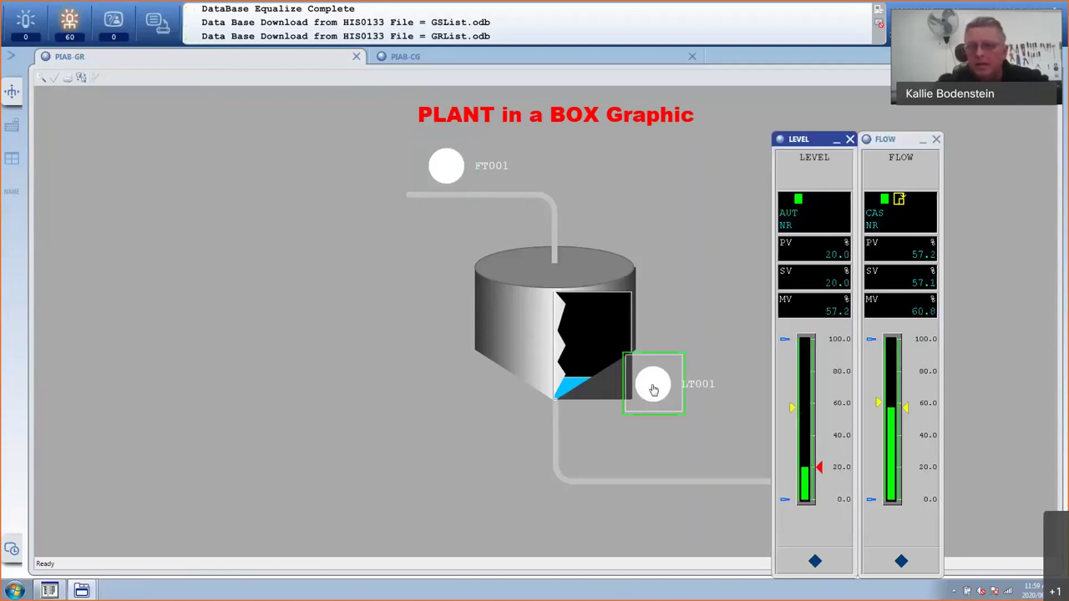
pyautogui.click(815, 561)
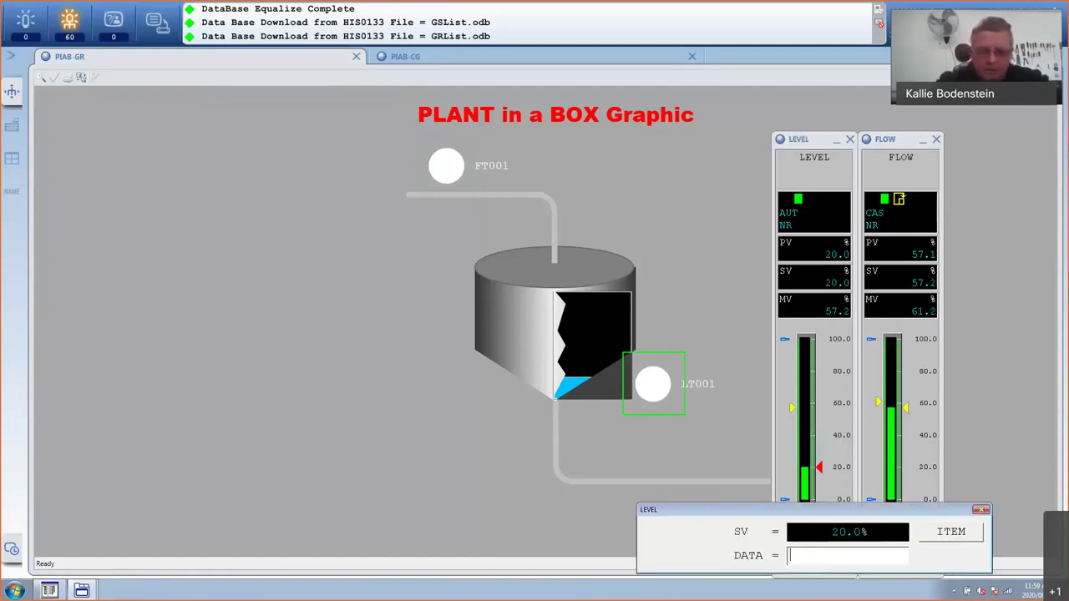
pyautogui.write('80')
pyautogui.press('Return')
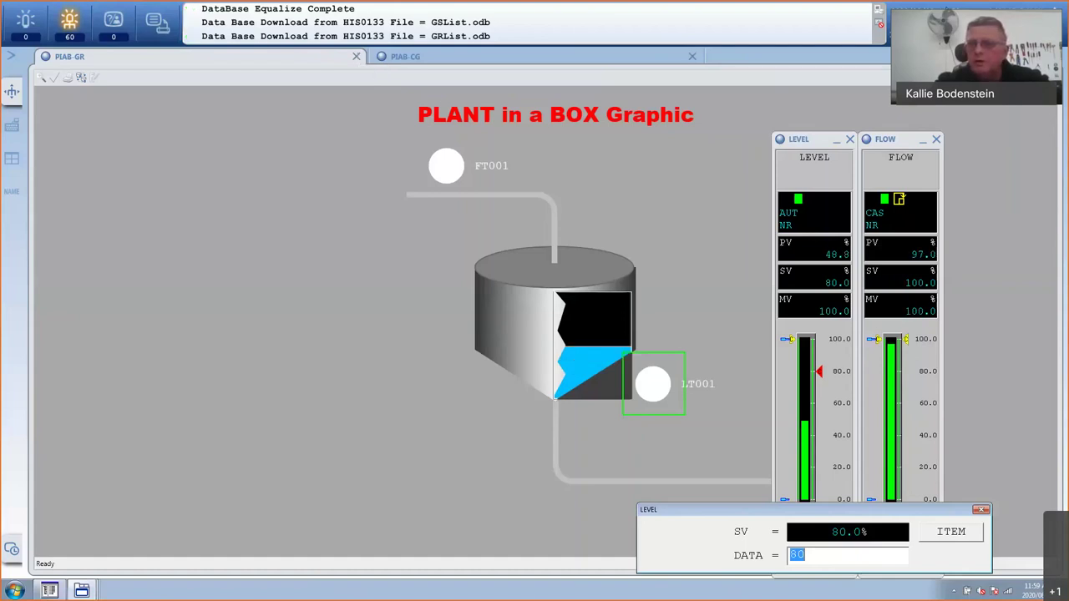
pyautogui.press('Escape')
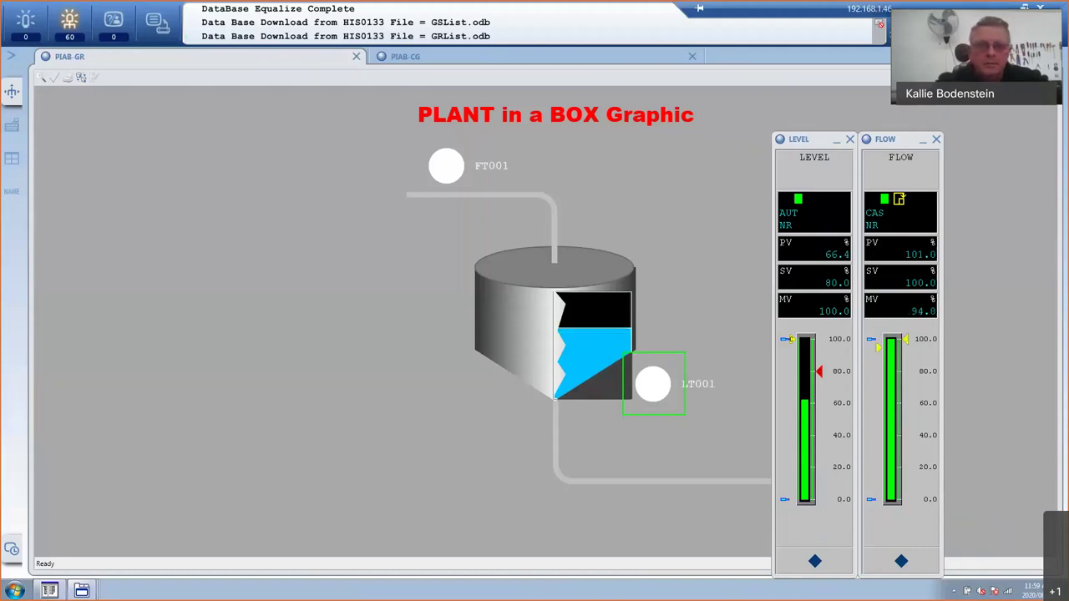
# - Compare the PIAB-CG faceplates with the live webcam view of the plant, and return the remote session to full screen
pyautogui.press('ctrl+alt+Break')
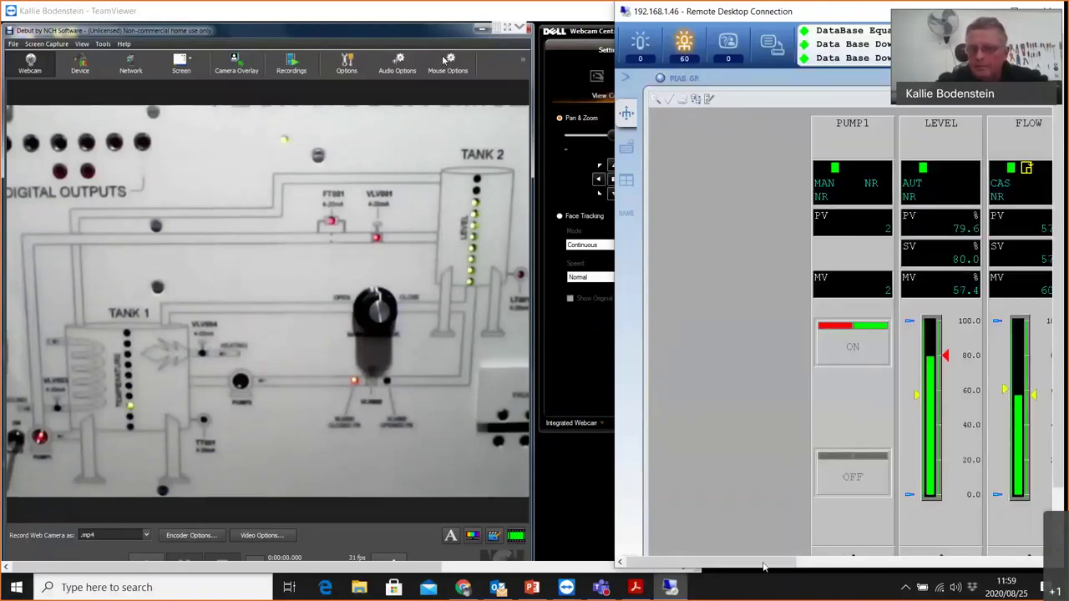
pyautogui.moveTo(762, 566); pyautogui.dragTo(838, 567)
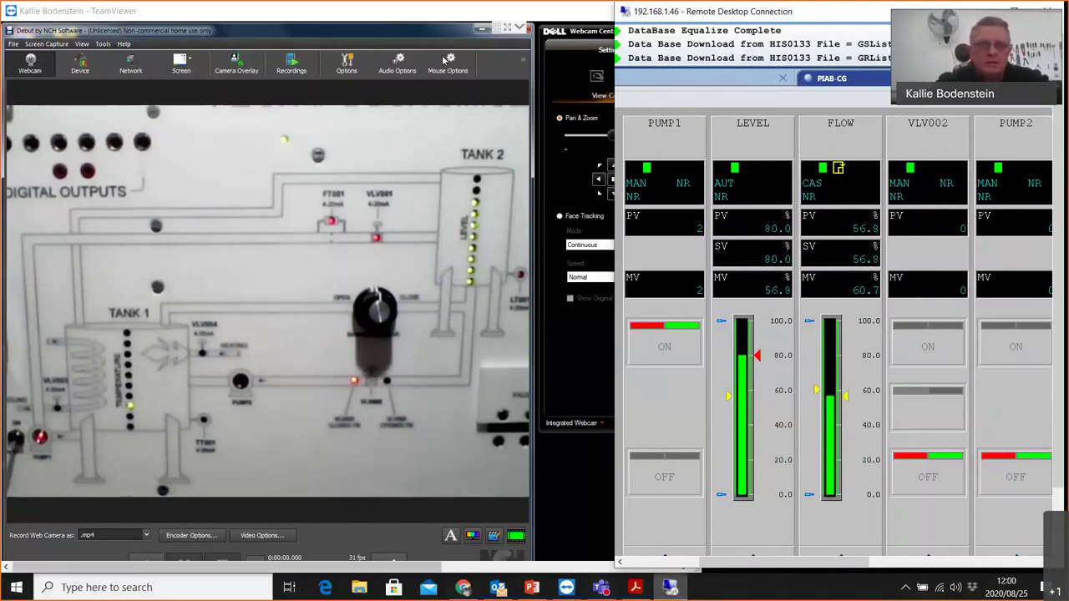
pyautogui.press('ctrl+alt+Break')
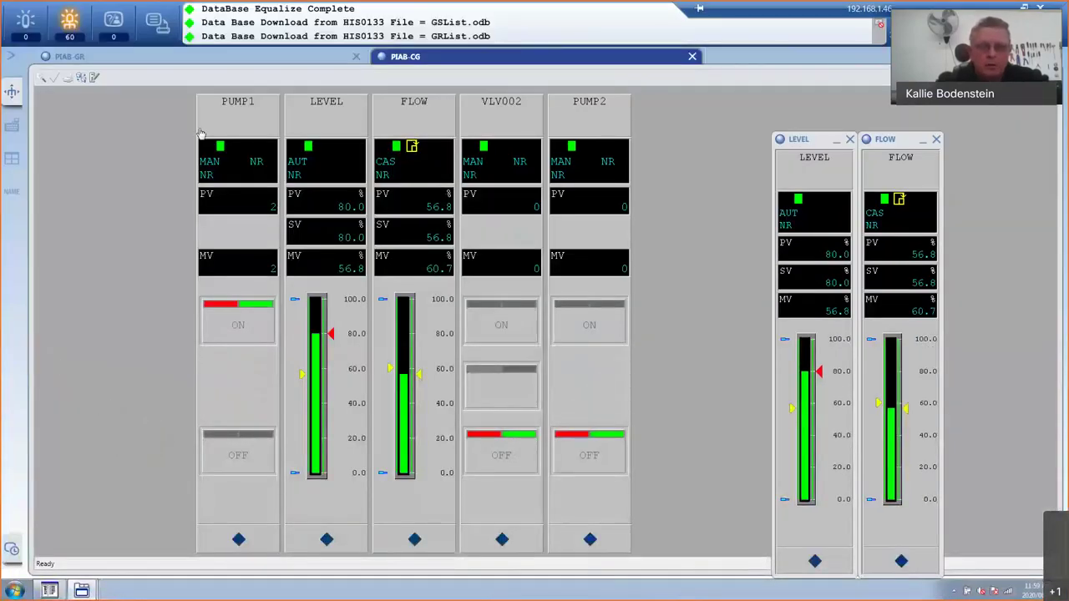
# - Clear all open operation windows and switch back to System View
pyautogui.click(17, 161)
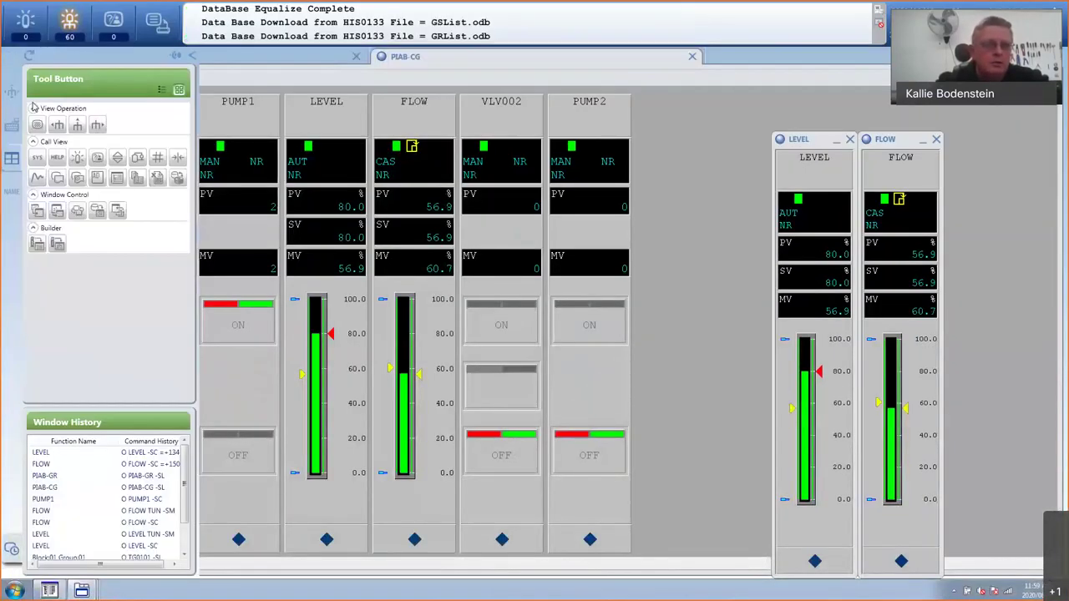
pyautogui.click(36, 124)
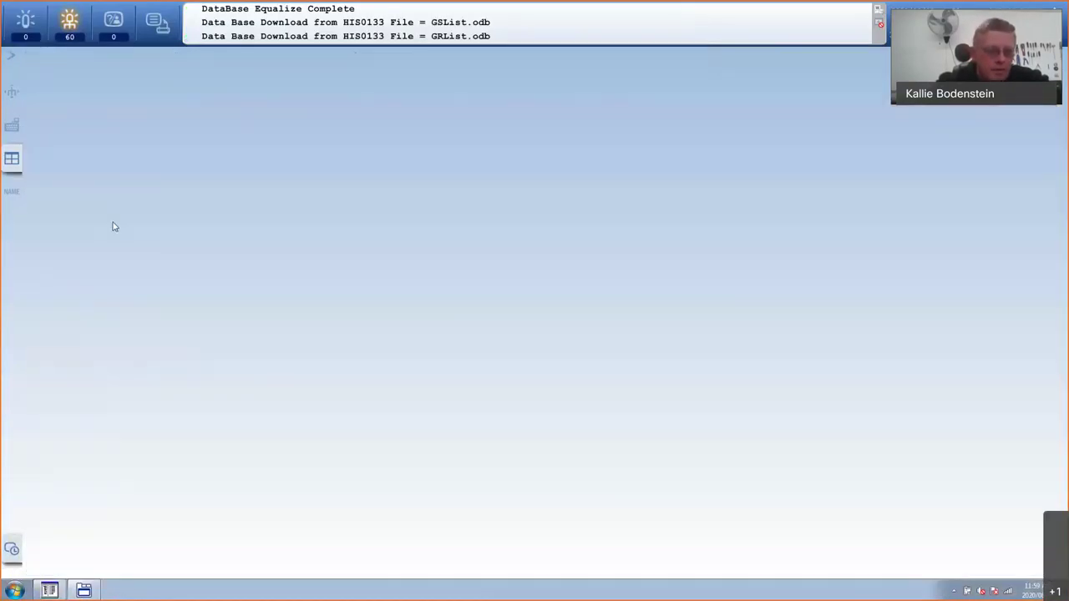
pyautogui.click(49, 590)
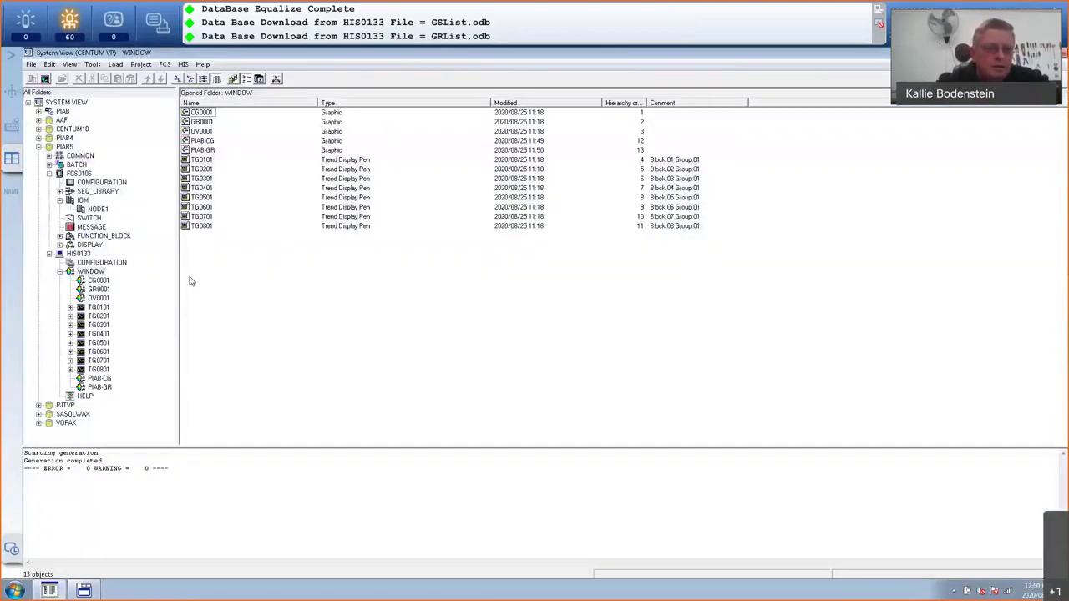
# - In HIS0133's configuration, open the TR0001 properties and set the trend format to Continuous and Rotary Type
pyautogui.click(102, 262)
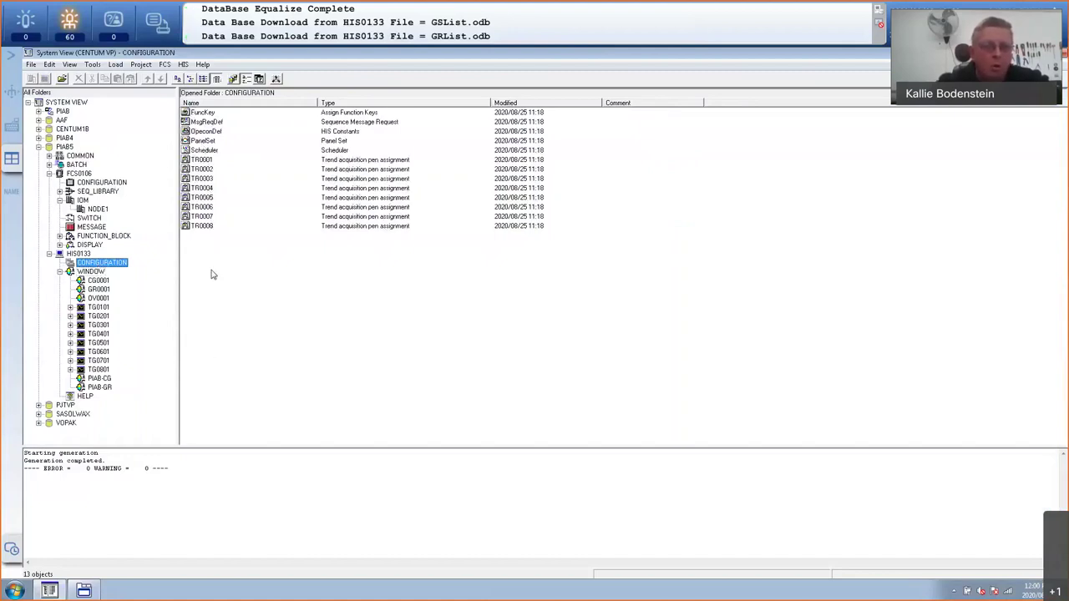
pyautogui.click(200, 159)
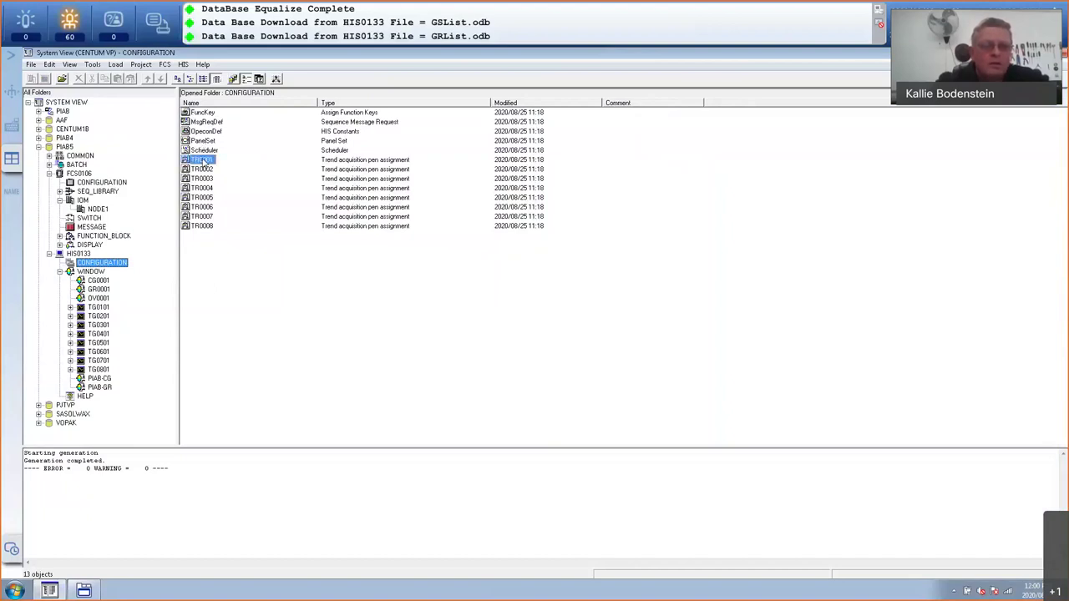
pyautogui.rightClick(203, 161)
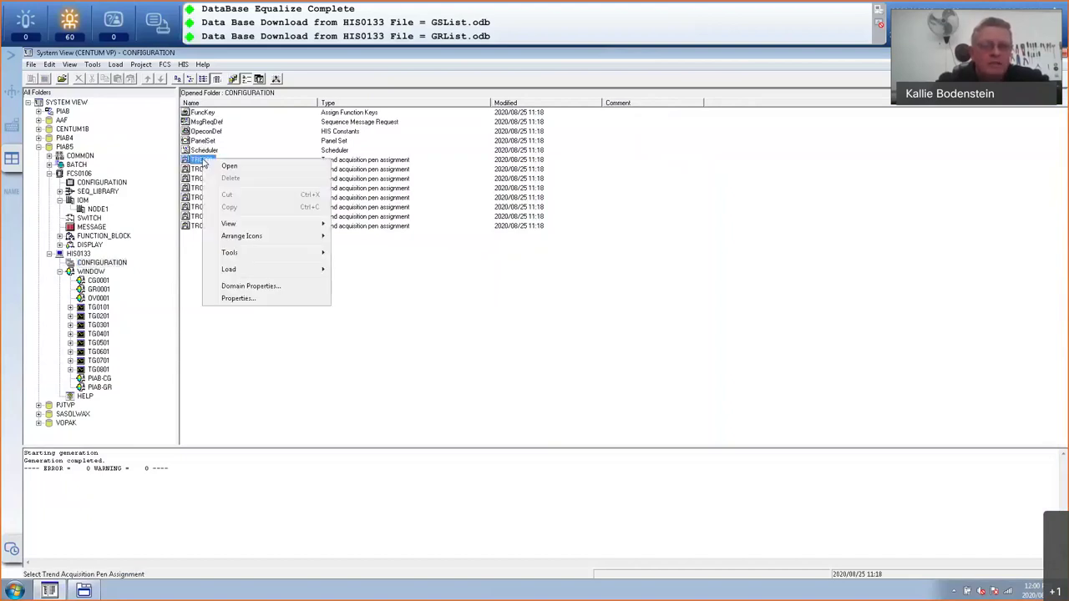
pyautogui.click(241, 299)
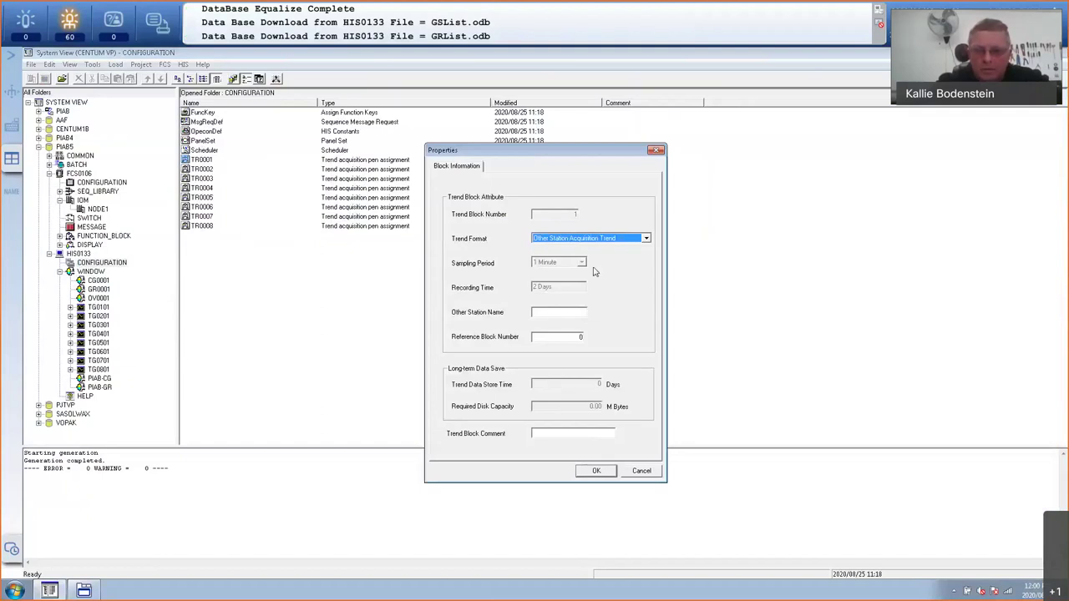
pyautogui.click(649, 239)
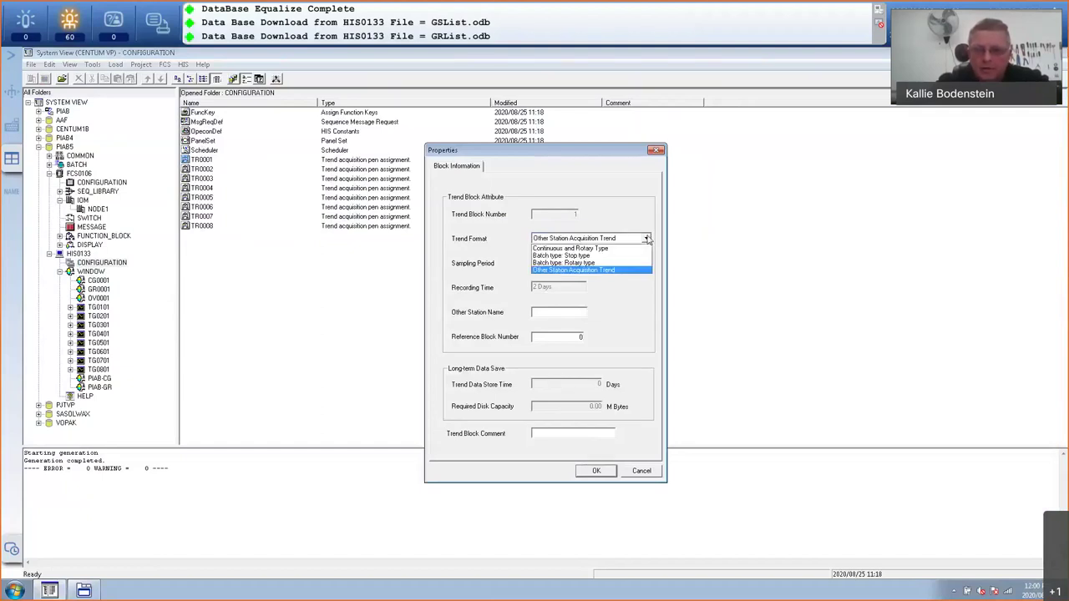
pyautogui.click(598, 249)
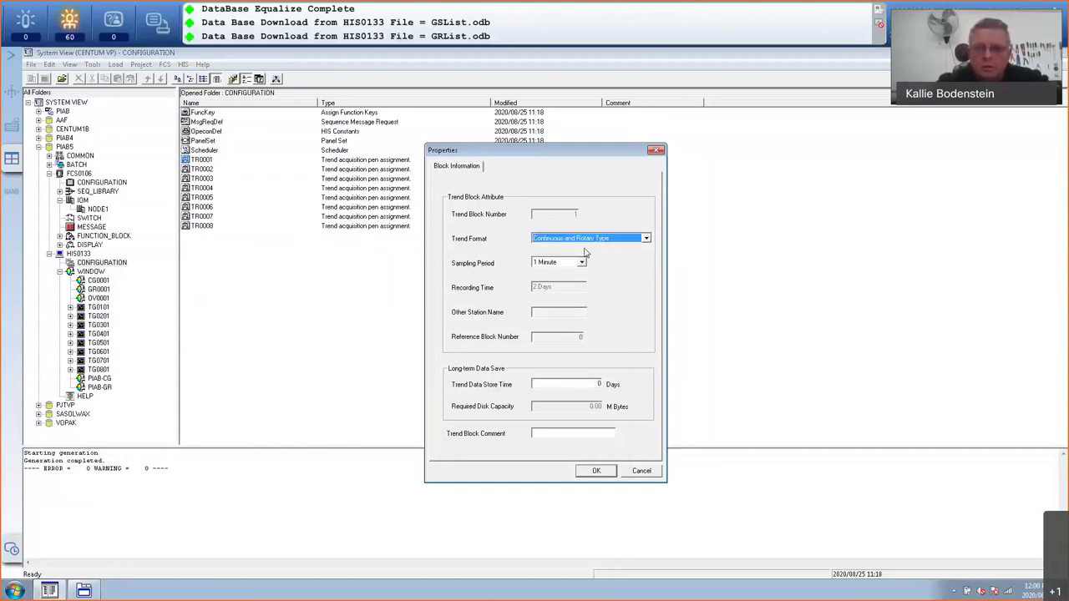
# - Set TR0001's sampling period to 1 Second and trend data store time to 10 days, and accept the properties
pyautogui.click(581, 262)
pyautogui.click(583, 295)
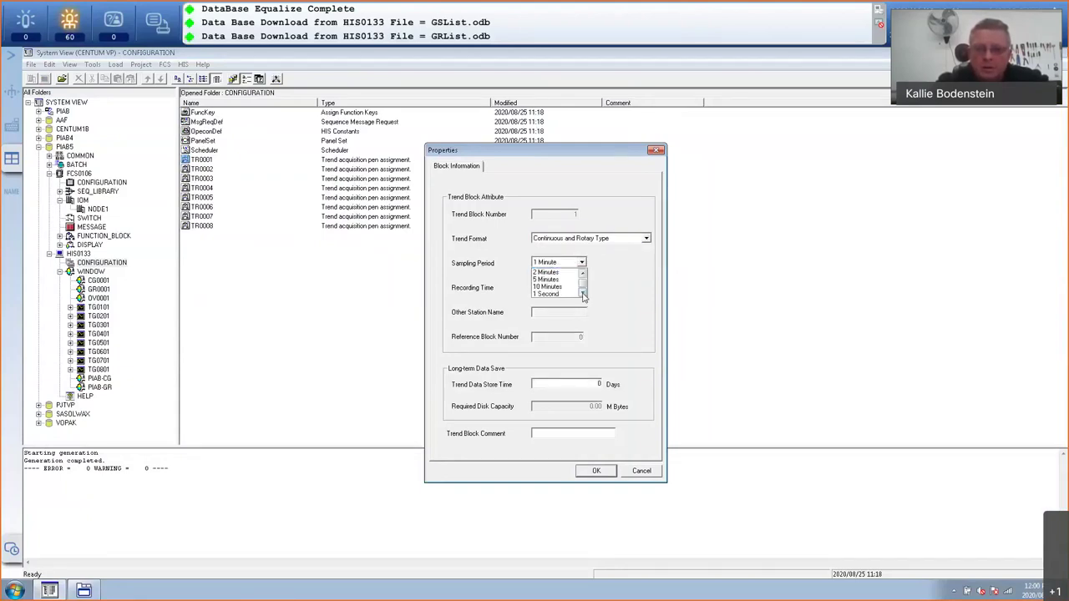
pyautogui.click(571, 293)
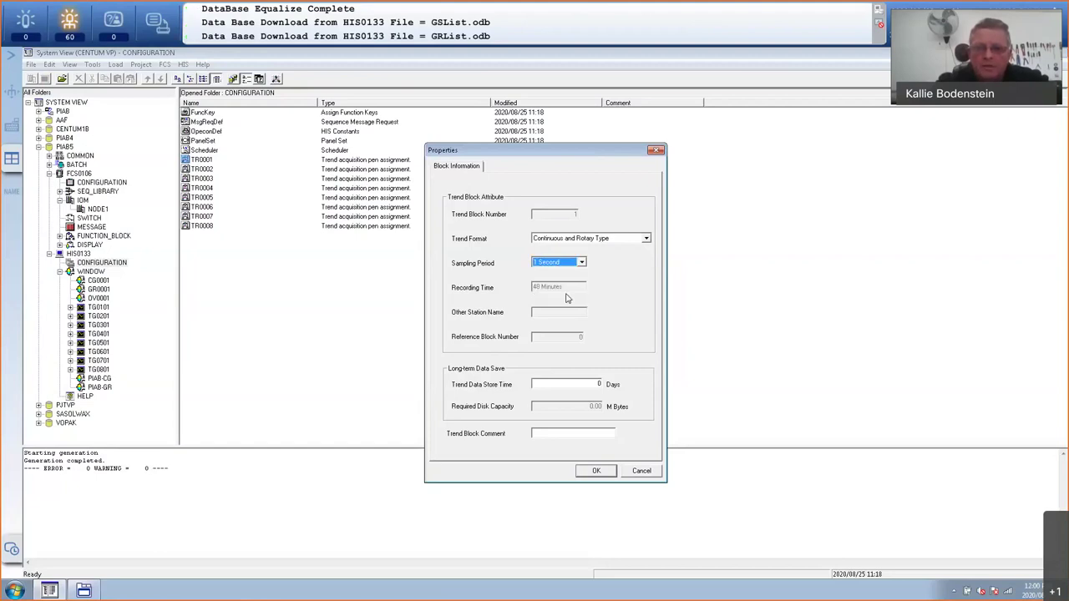
pyautogui.click(572, 380)
pyautogui.write('1')
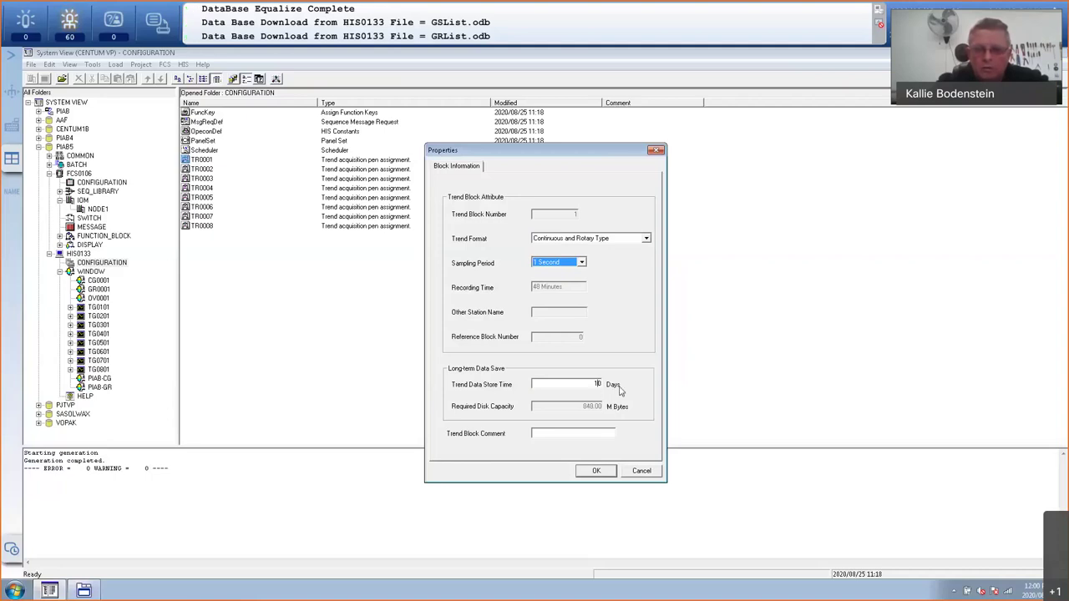
pyautogui.click(596, 472)
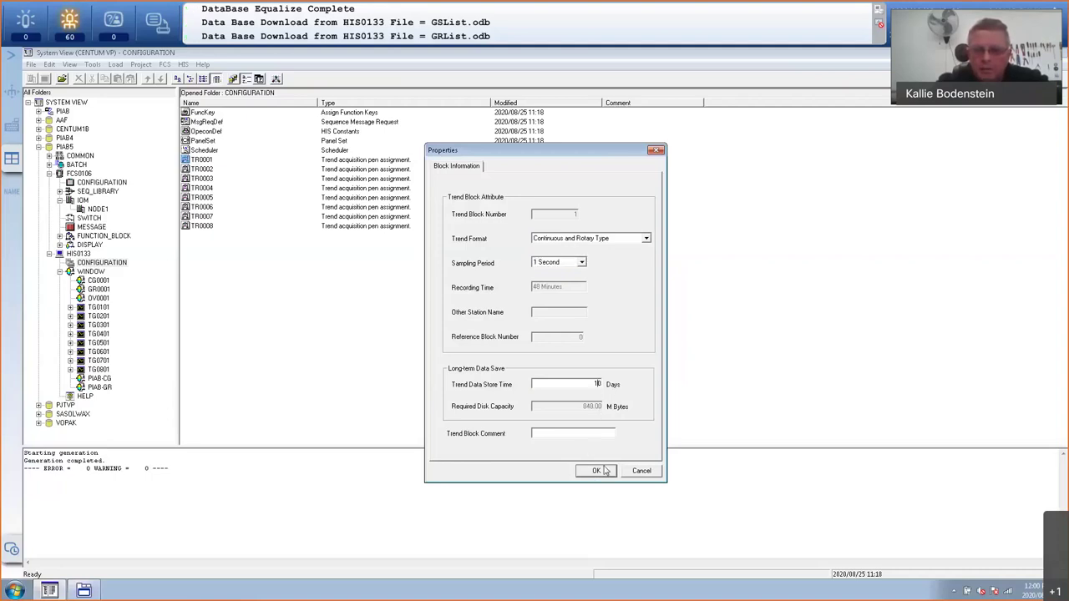
pyautogui.click(605, 471)
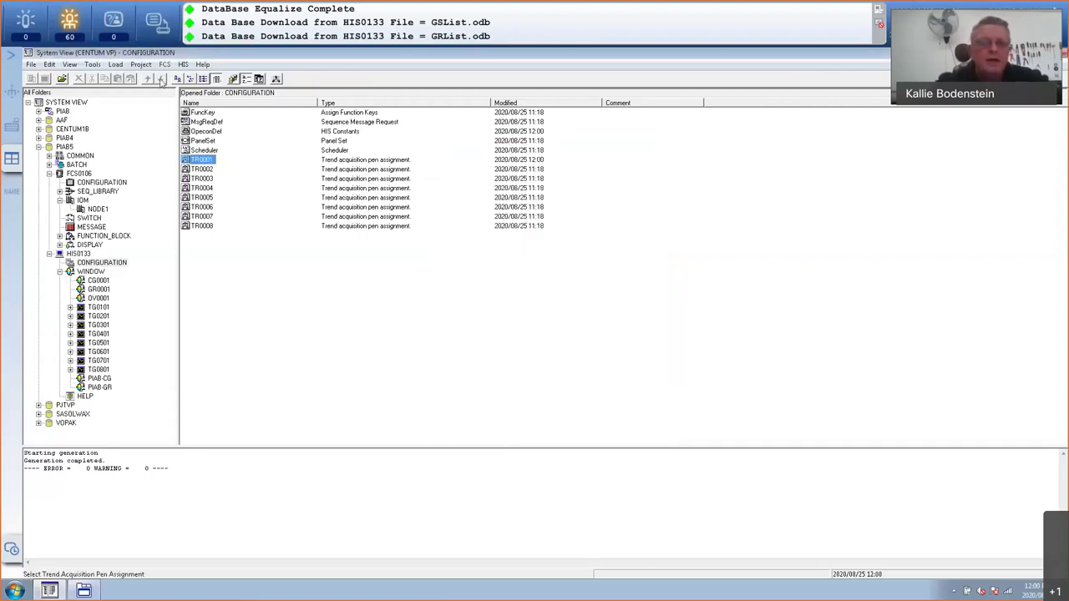
# - Open the TR0001 pen assignment and assign LEVEL.SV and LEVEL.PV to pens 1 and 2 of Group01
pyautogui.doubleClick(202, 160)
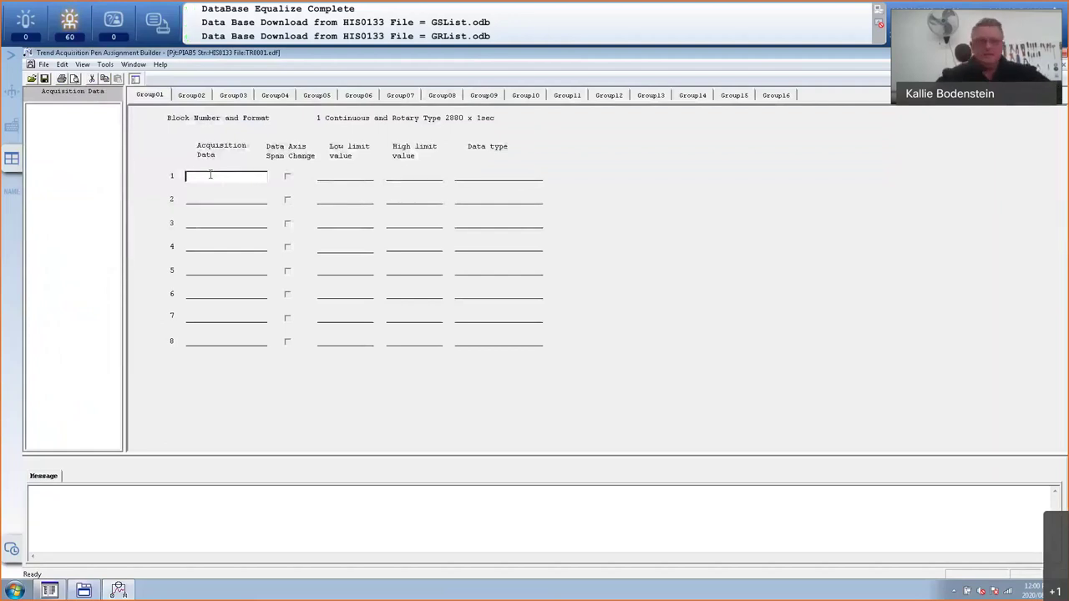
pyautogui.write('LEVEL.SV')
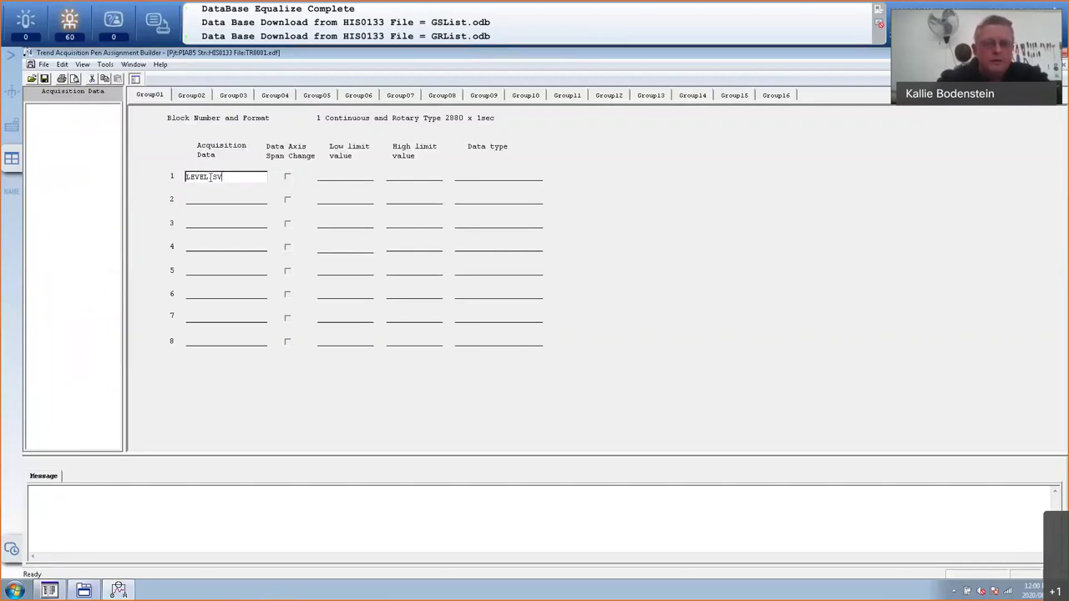
pyautogui.click(207, 197)
pyautogui.write('LEVEL.PV')
# - Assign FLOW.SV, FLOW.PV and FLOW.MV to pens 3 to 5 of Group01, then save and close the pen assignment
pyautogui.click(210, 221)
pyautogui.write('FLOW.SV')
pyautogui.press('Return')
pyautogui.write('FLOW.PV')
pyautogui.click(216, 268)
pyautogui.write('FLOW.MV')
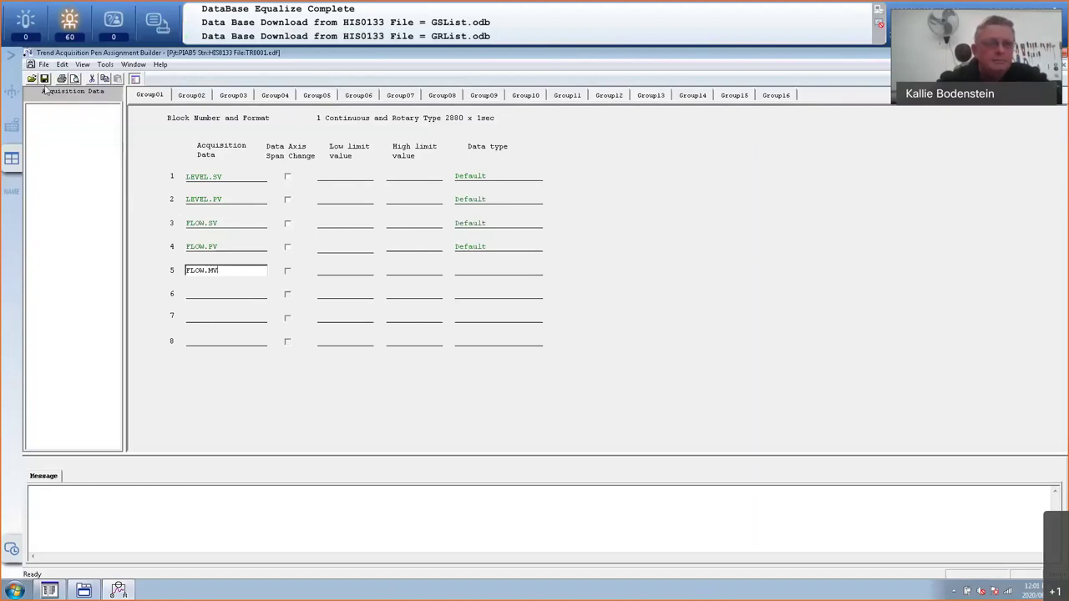
pyautogui.press('Return')
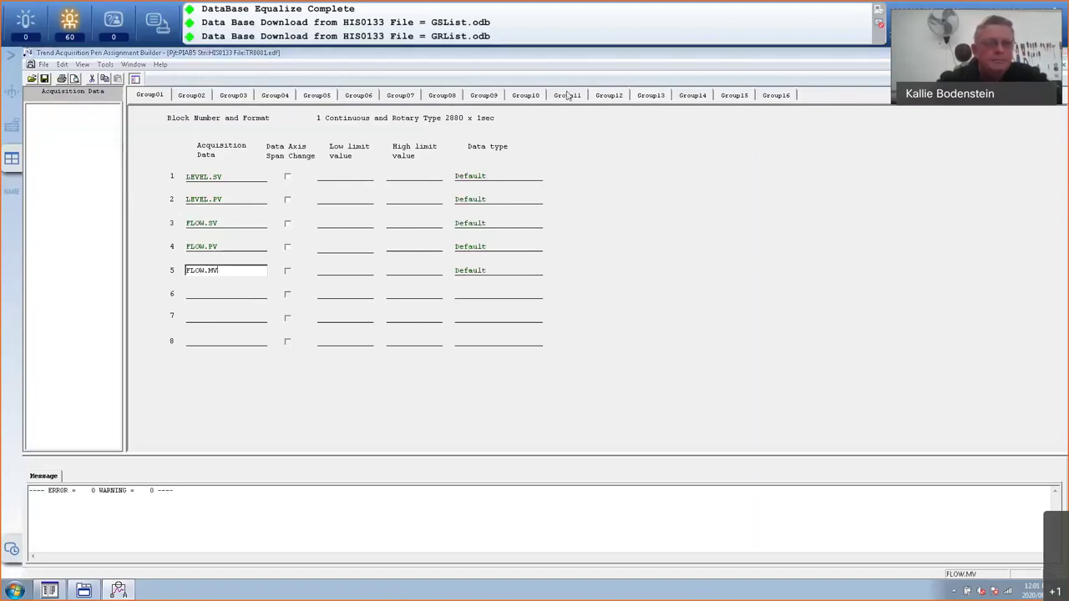
pyautogui.click(1063, 55)
pyautogui.click(1063, 53)
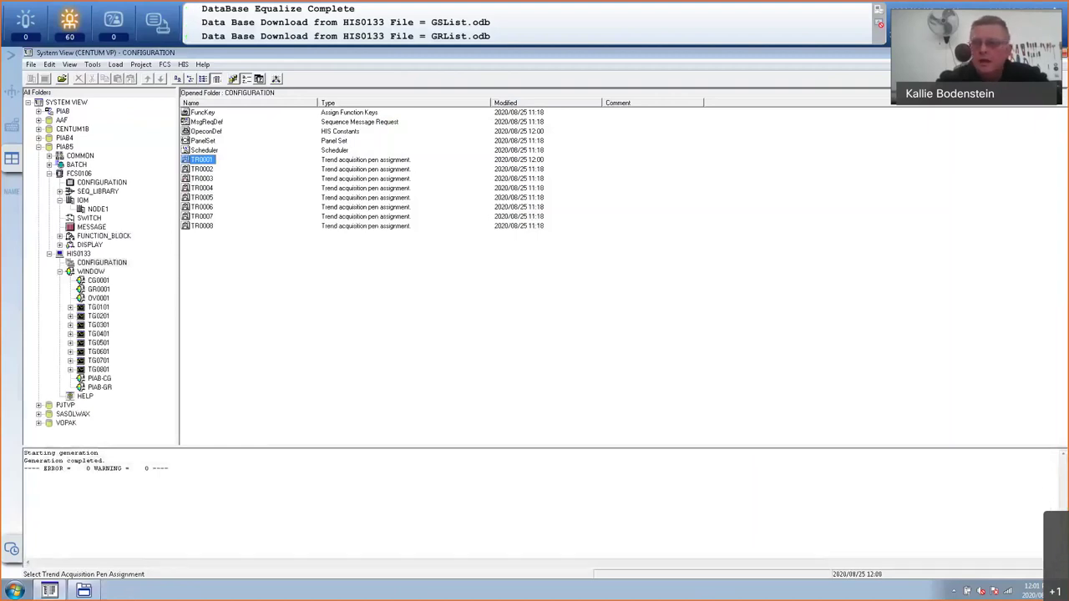
# - Clear the desktop and call up the trend window TG0101 by name
pyautogui.press('super+d')
pyautogui.click(12, 194)
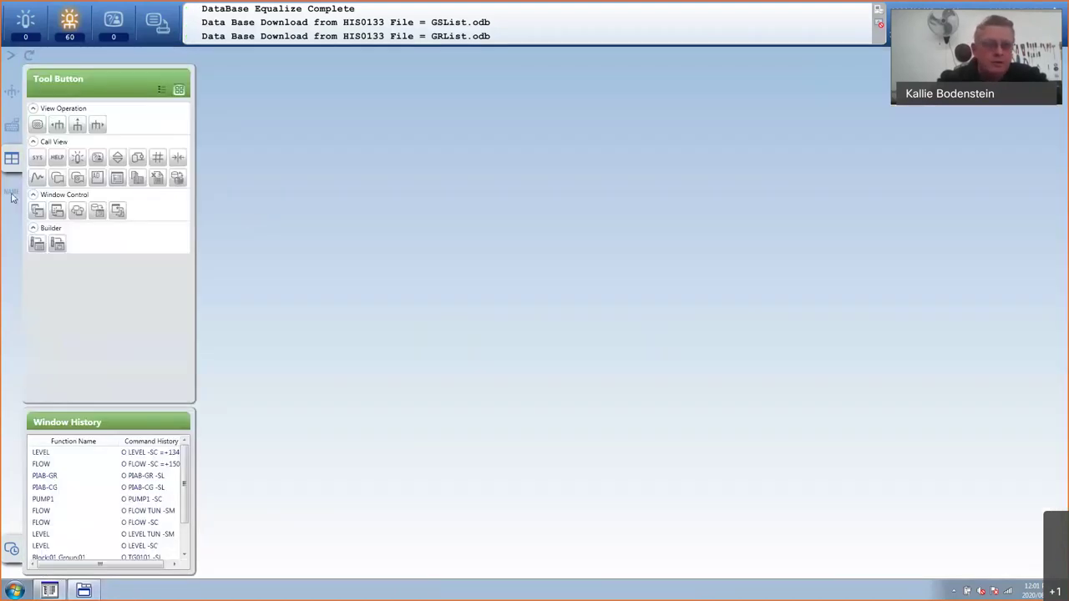
pyautogui.click(12, 195)
pyautogui.write('tg')
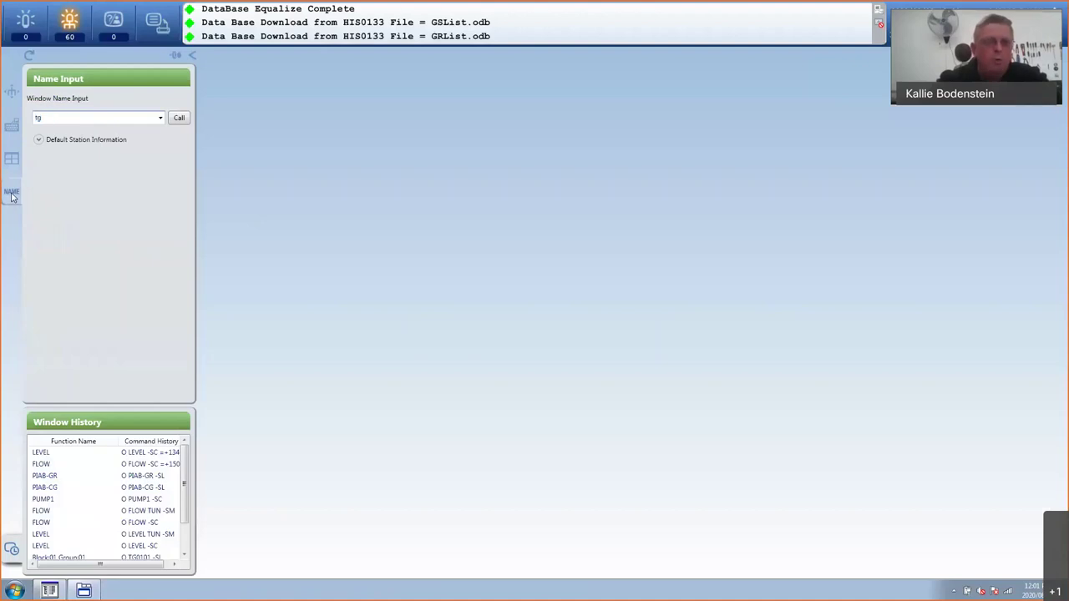
pyautogui.write('0101')
pyautogui.press('Return')
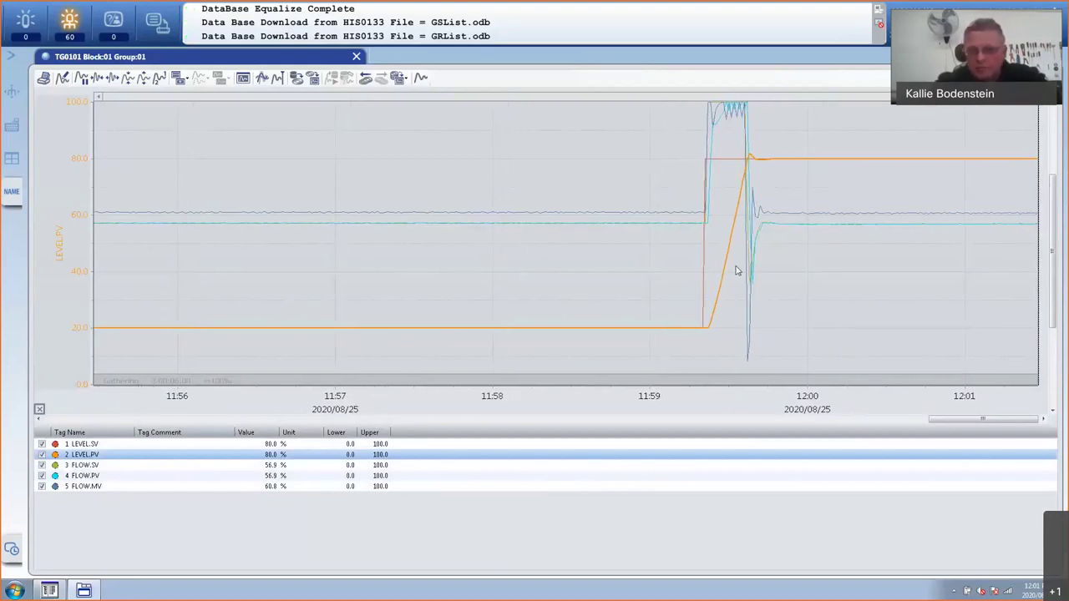
# - Call up the LEVEL faceplate from the trend's LEVEL.SV pen, set its SV to 40, and close the faceplate
pyautogui.click(84, 444)
pyautogui.doubleClick(83, 445)
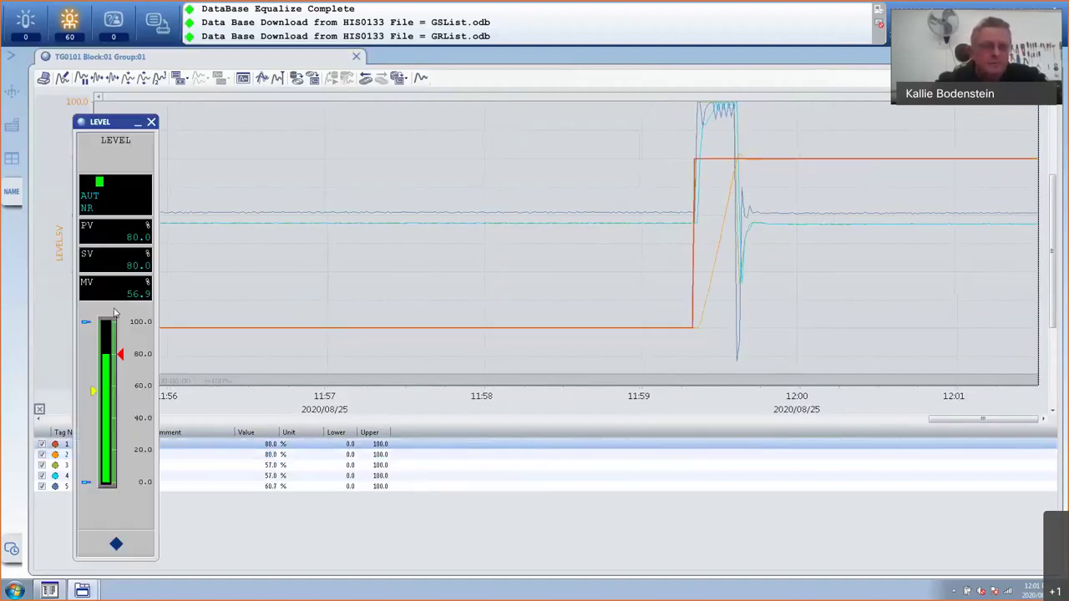
pyautogui.click(116, 544)
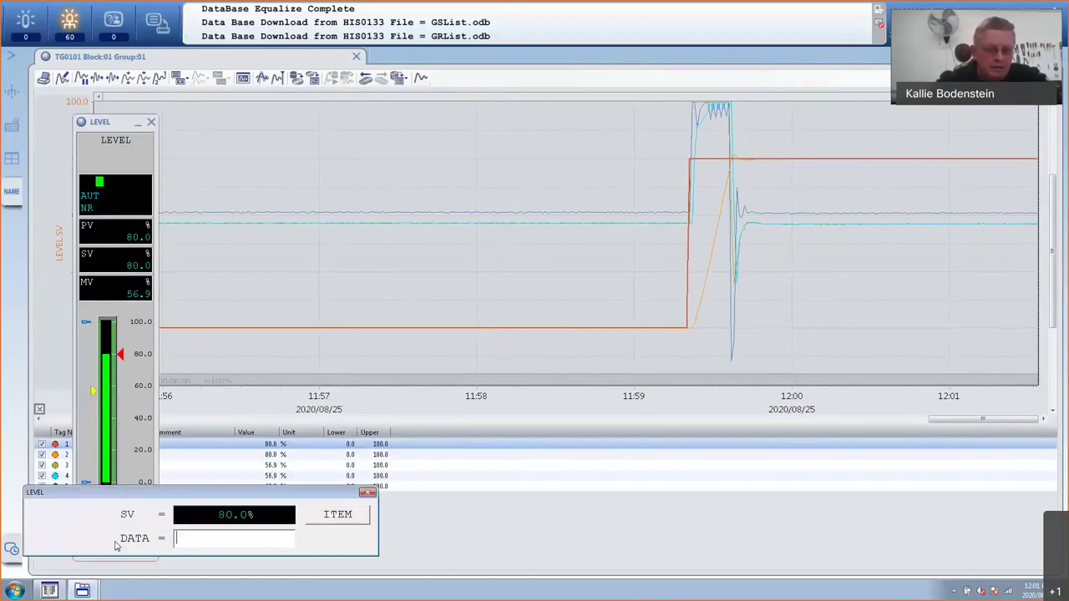
pyautogui.write('40')
pyautogui.press('Return')
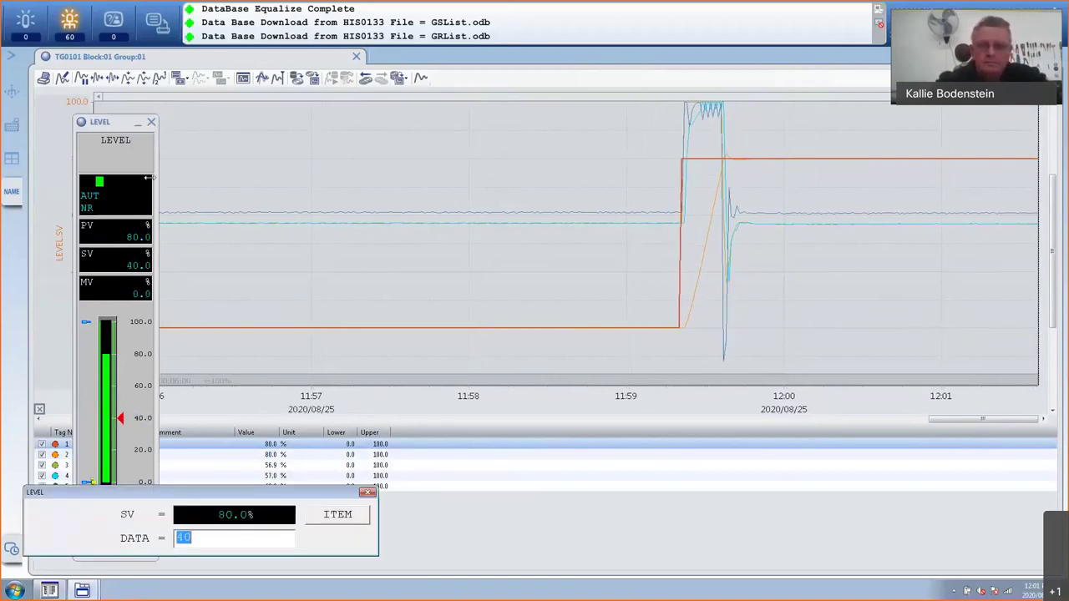
pyautogui.click(152, 123)
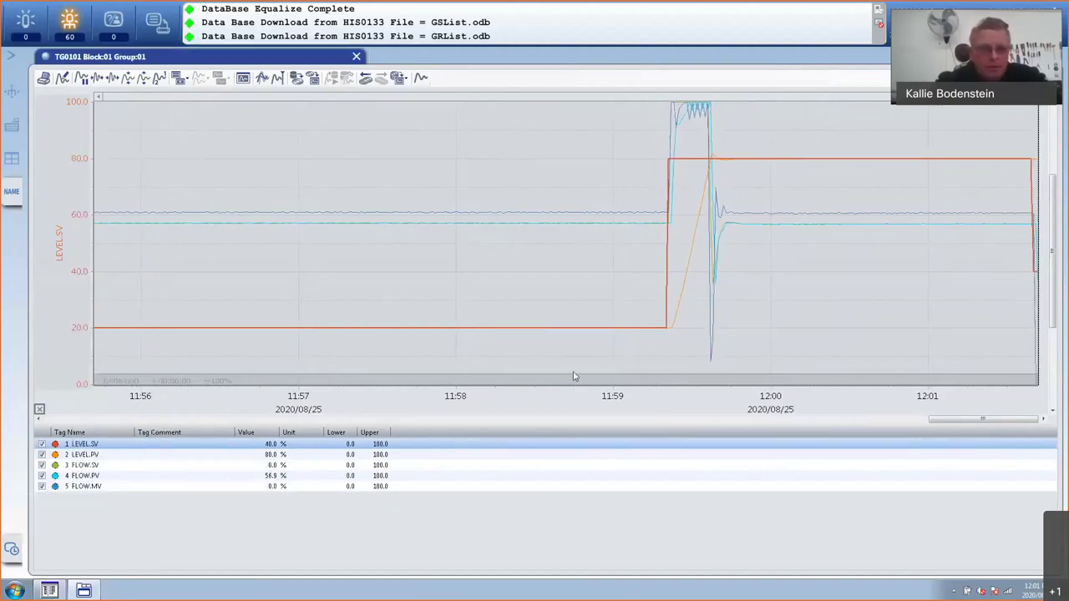
# - Highlight the LEVEL.PV pen to follow its response in the trend, and switch to the TeamViewer webcam view of the plant
pyautogui.click(80, 455)
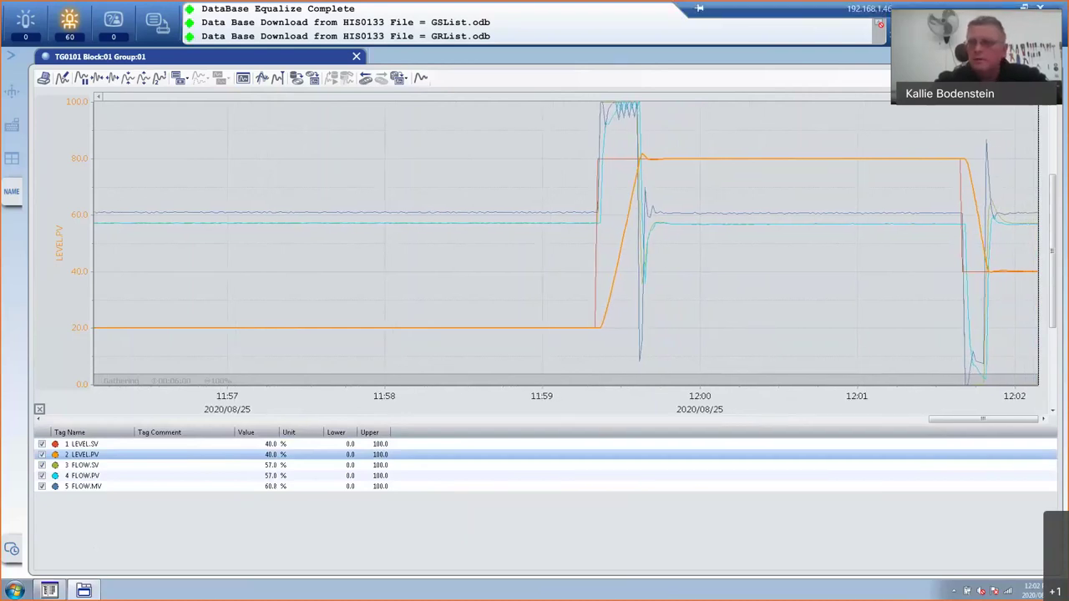
pyautogui.hotkey('alt', 'Tab')
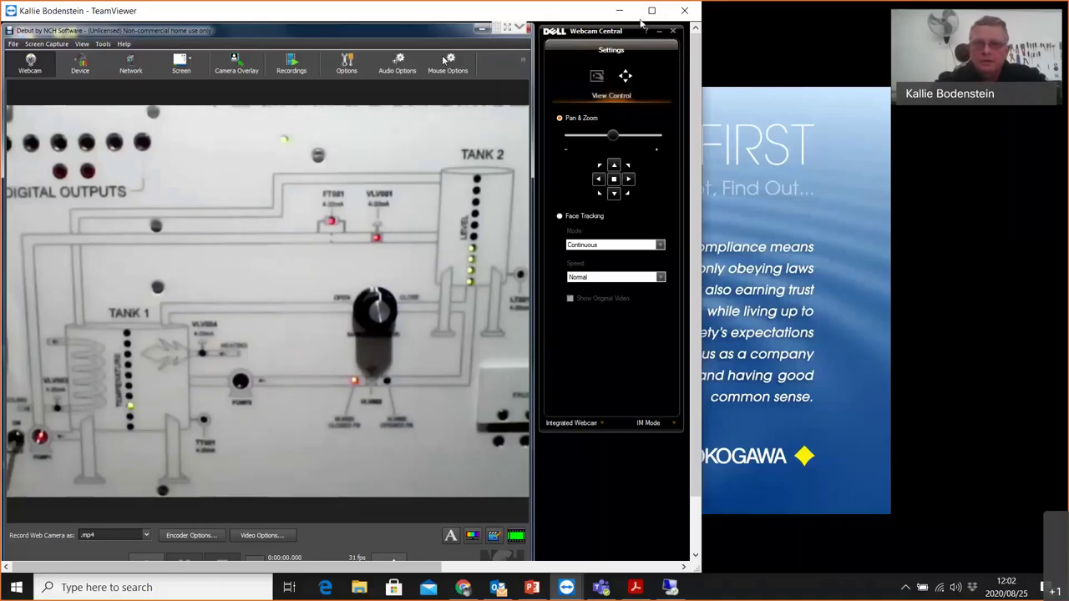